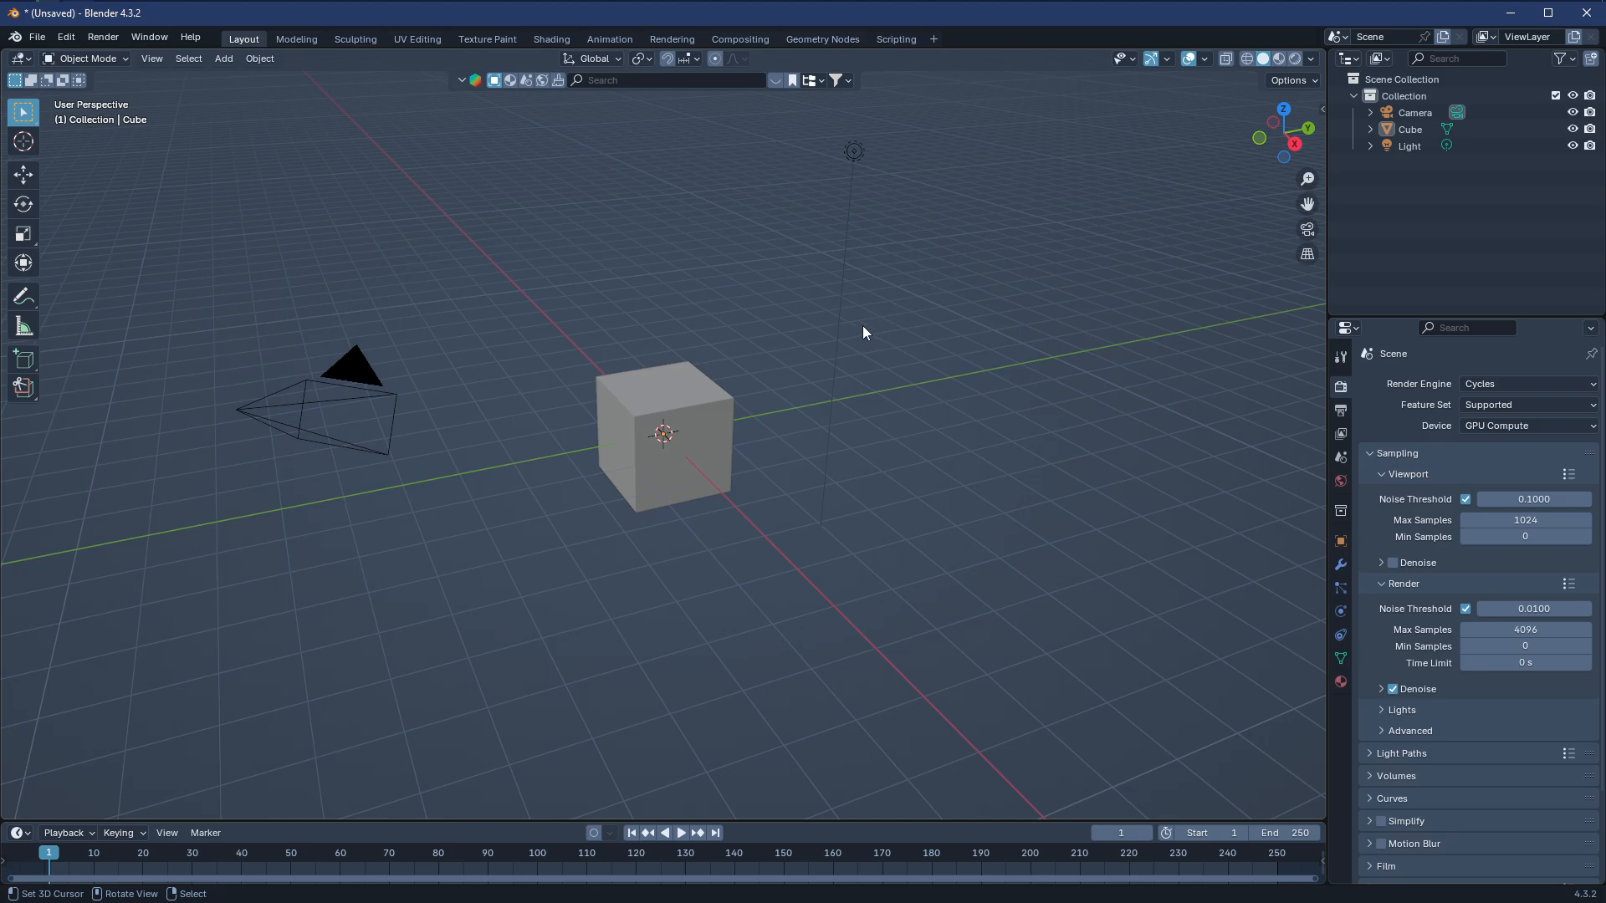
Delete all default objects from the scene
key("a")
key("x")
left_click(861, 324)
Add a mesh plane at the origin and scale it up by a factor of 5
key("shift+a")
mouse_move(871, 349)
left_click(925, 348)
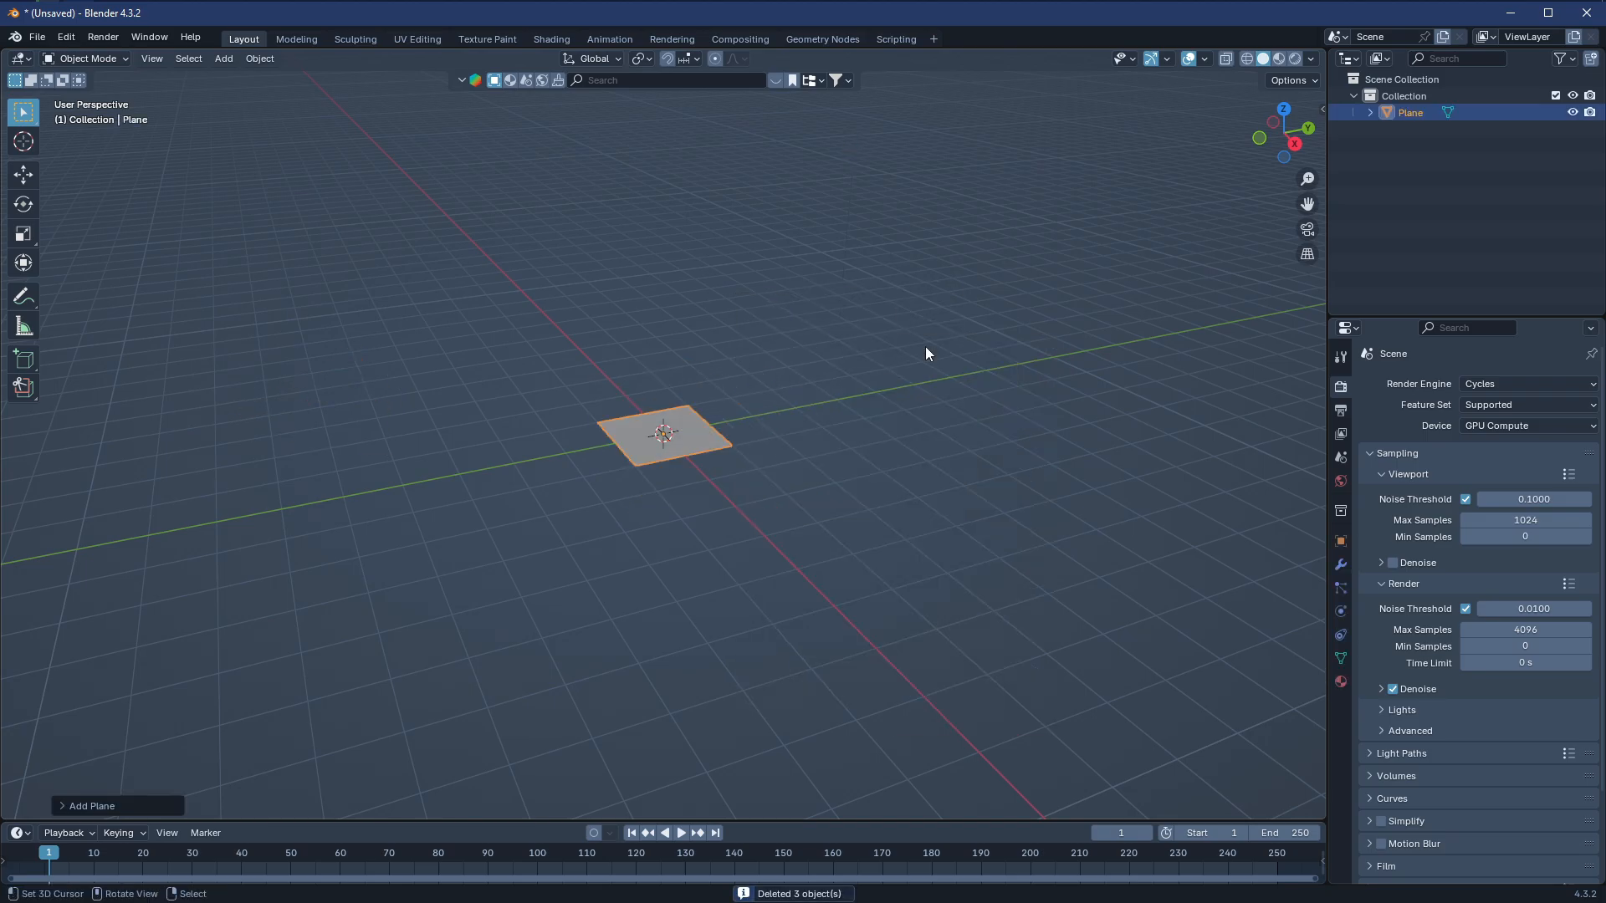
key("s")
key("5")
key("Return")
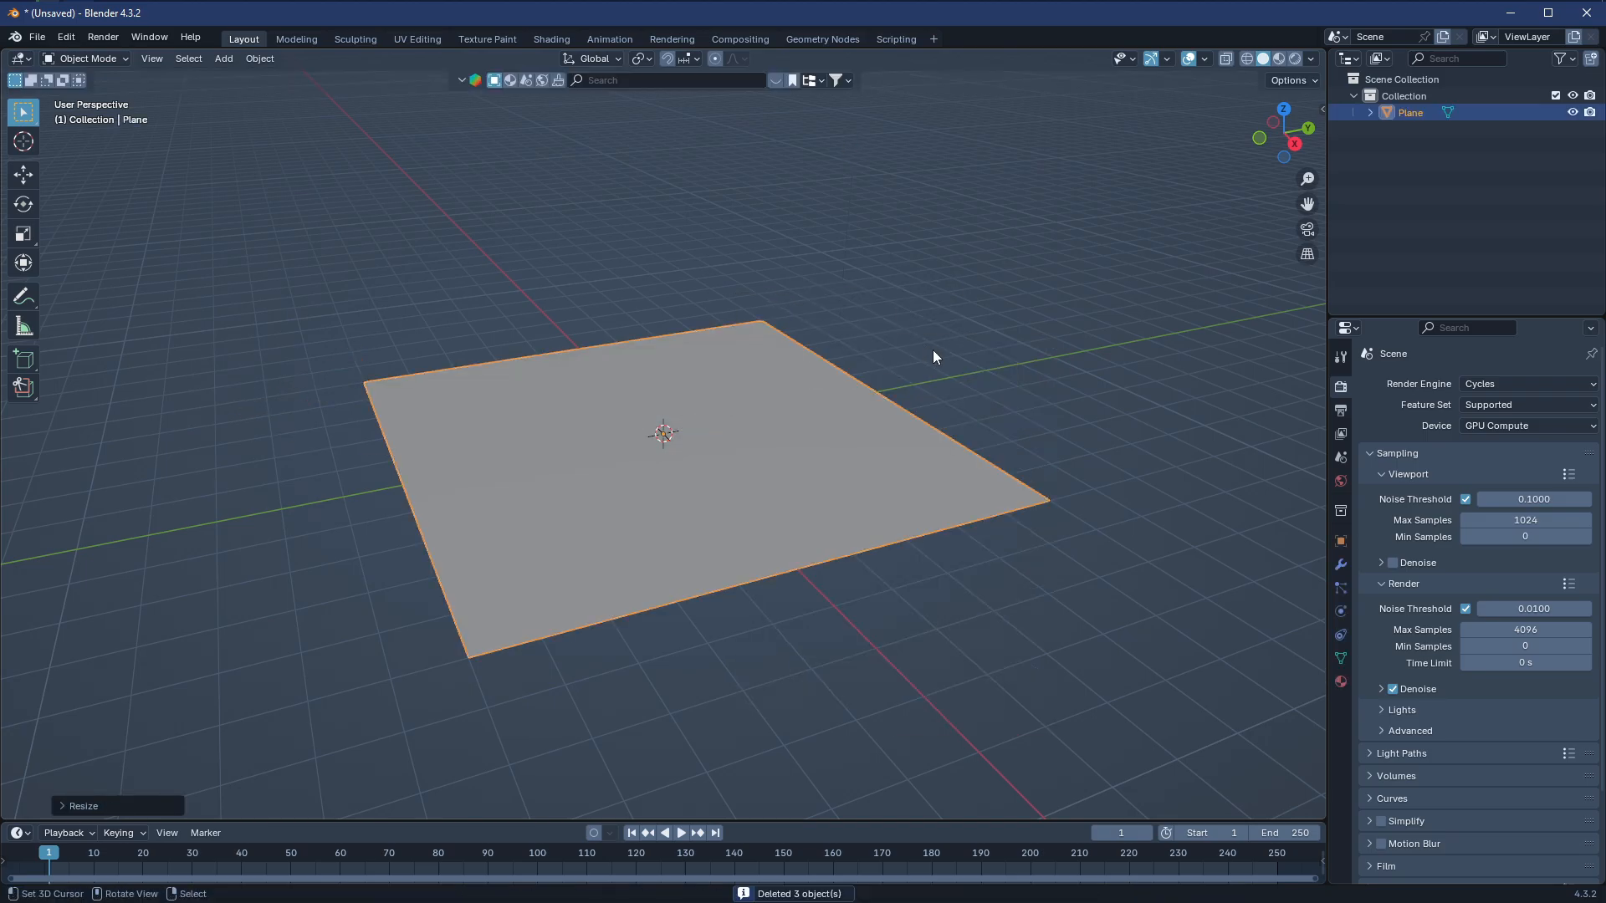
Switch to the Shading workspace and create a new material for the plane
left_click(552, 39)
left_click(1111, 60)
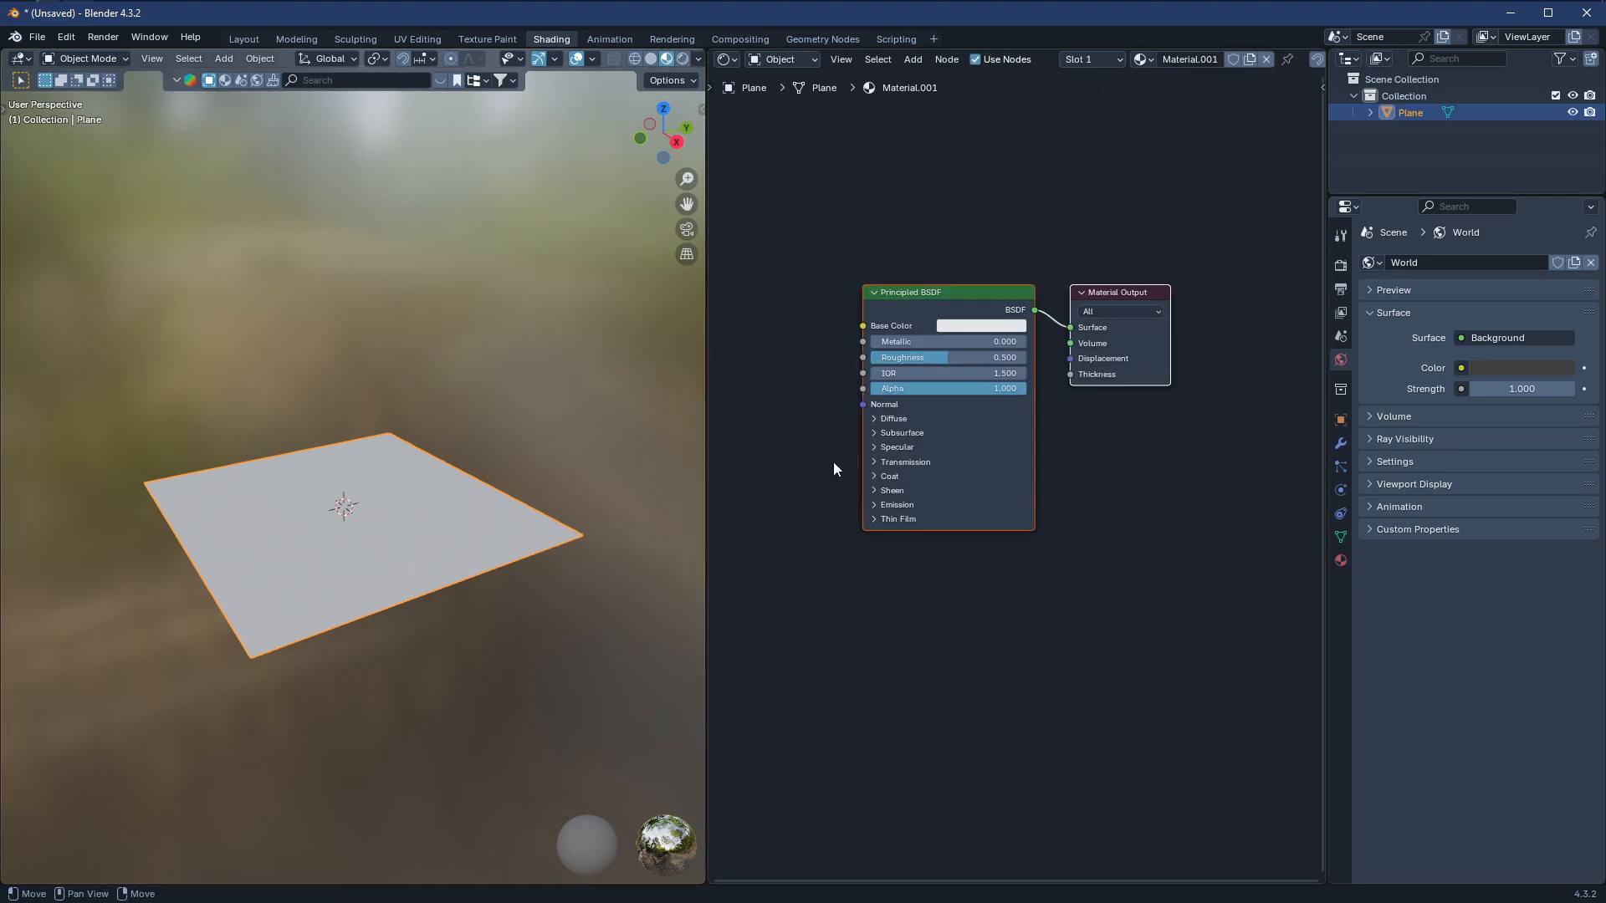
Add a Value node ahead of the Principled BSDF and drive its value with the #frame expression
scroll(942, 485, "up", 3)
key("shift+a")
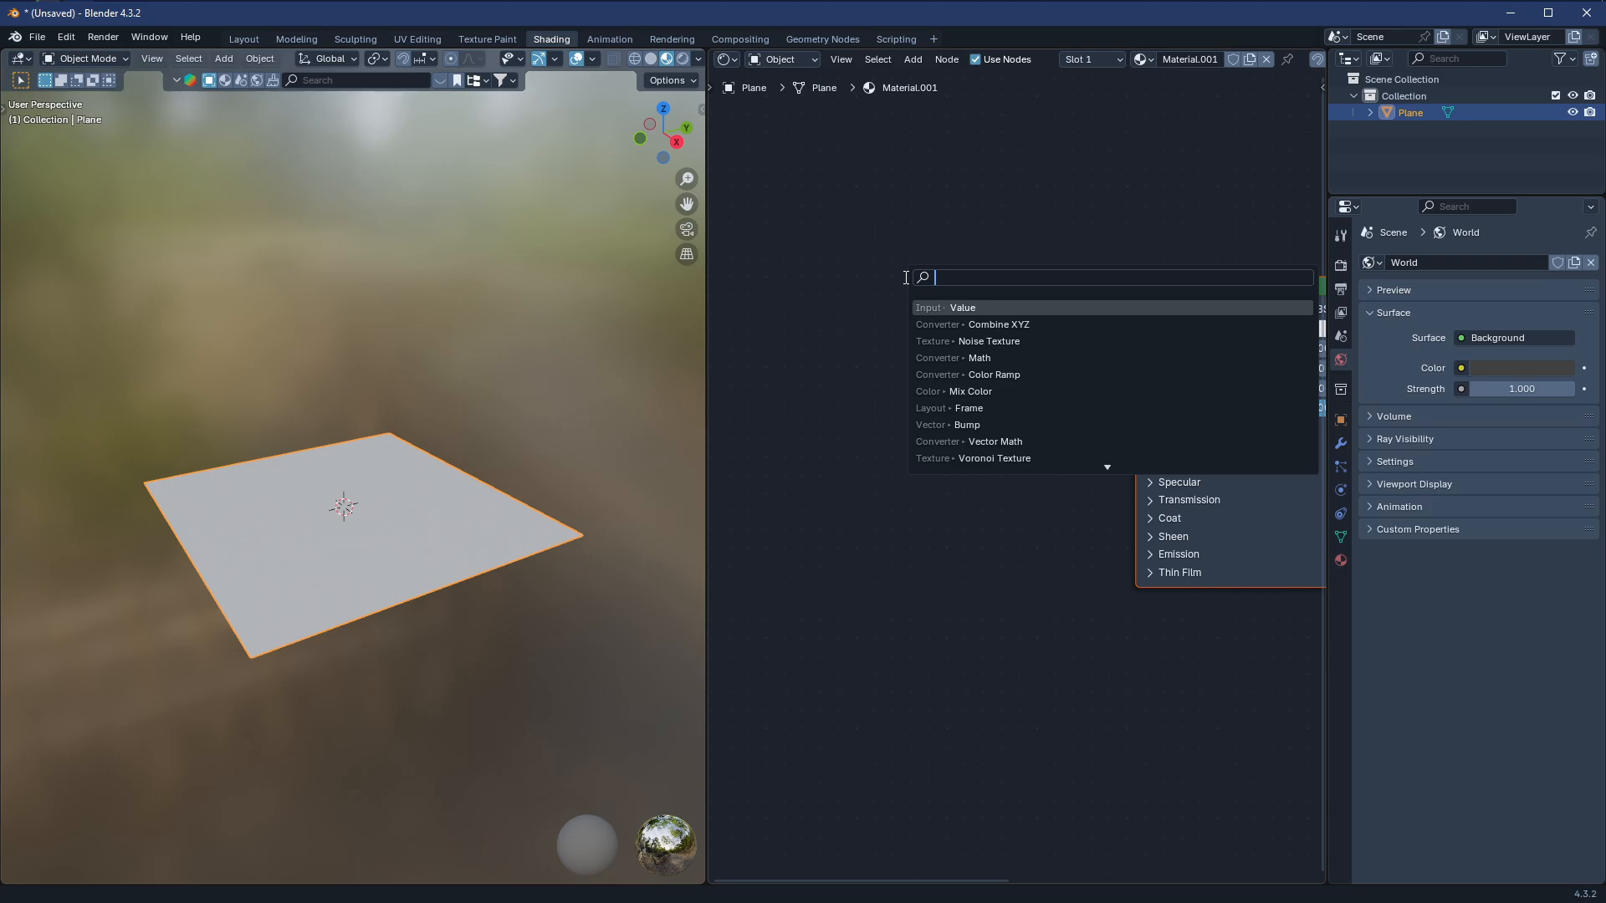
key("Return")
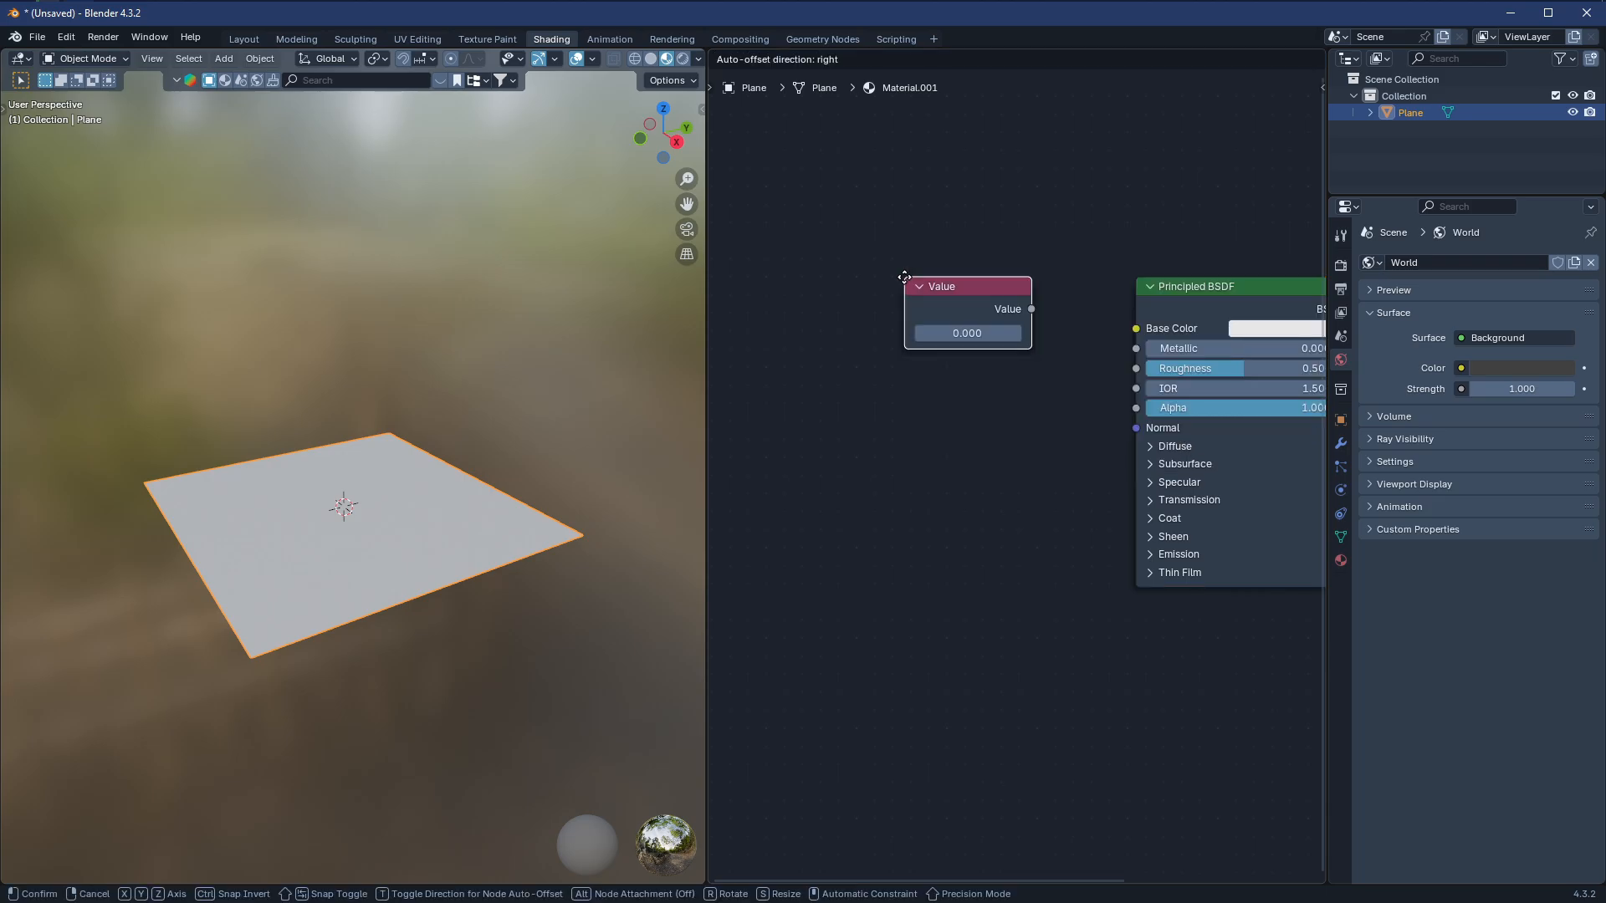
left_click(782, 399)
left_click(847, 455)
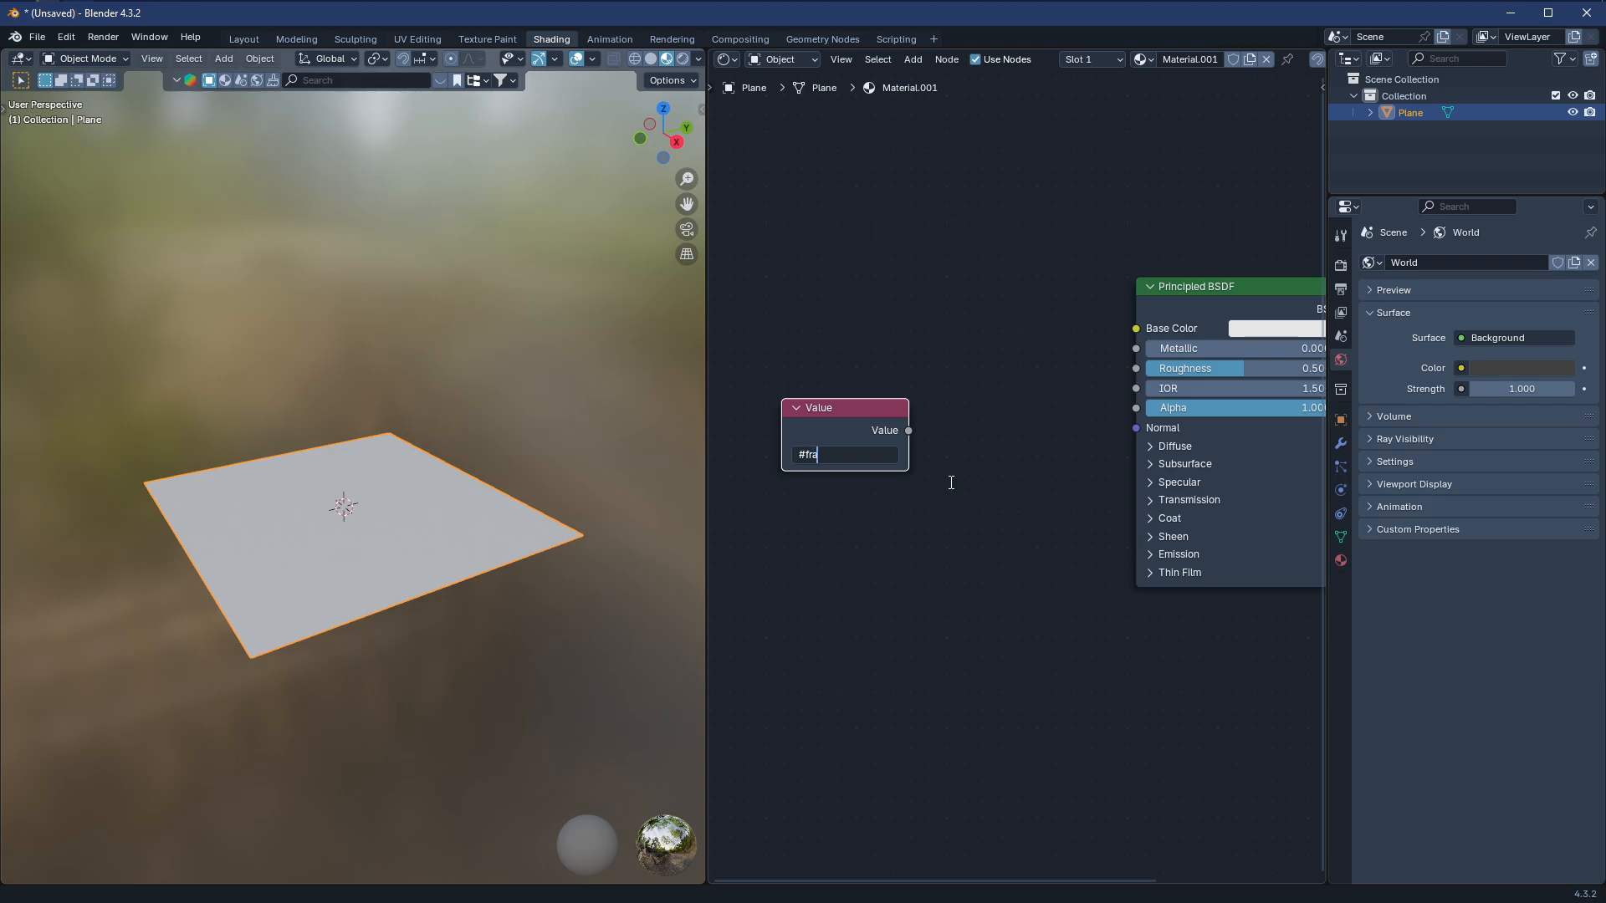
key("Return")
Add a Math node set to Divide and connect the Value node to its first input
key("shift+a")
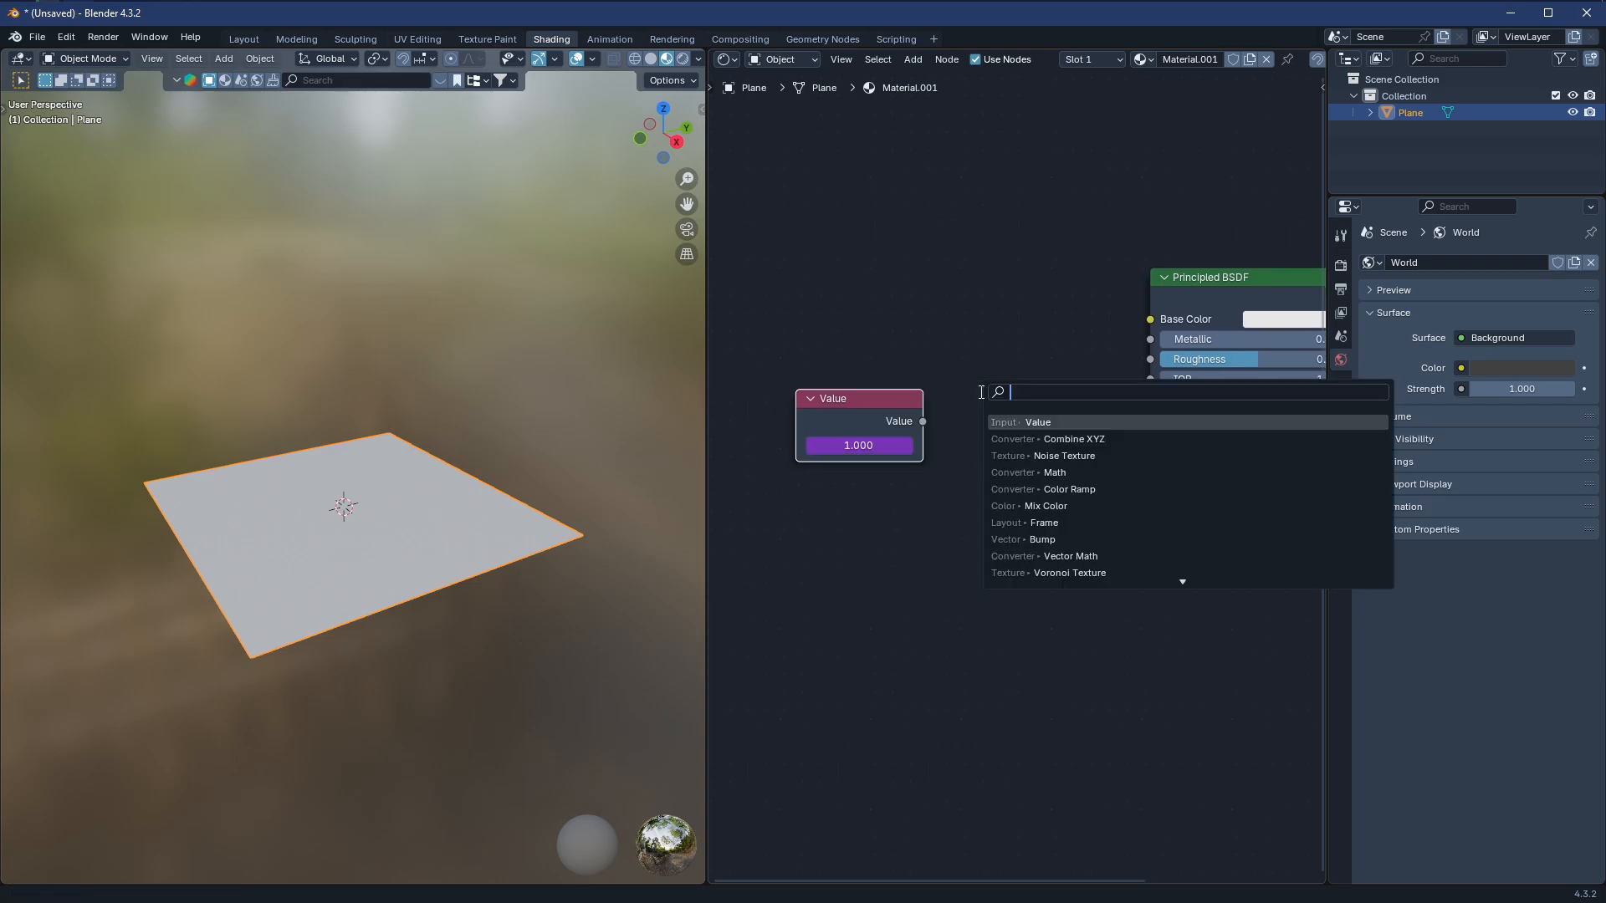
type("math")
key("Return")
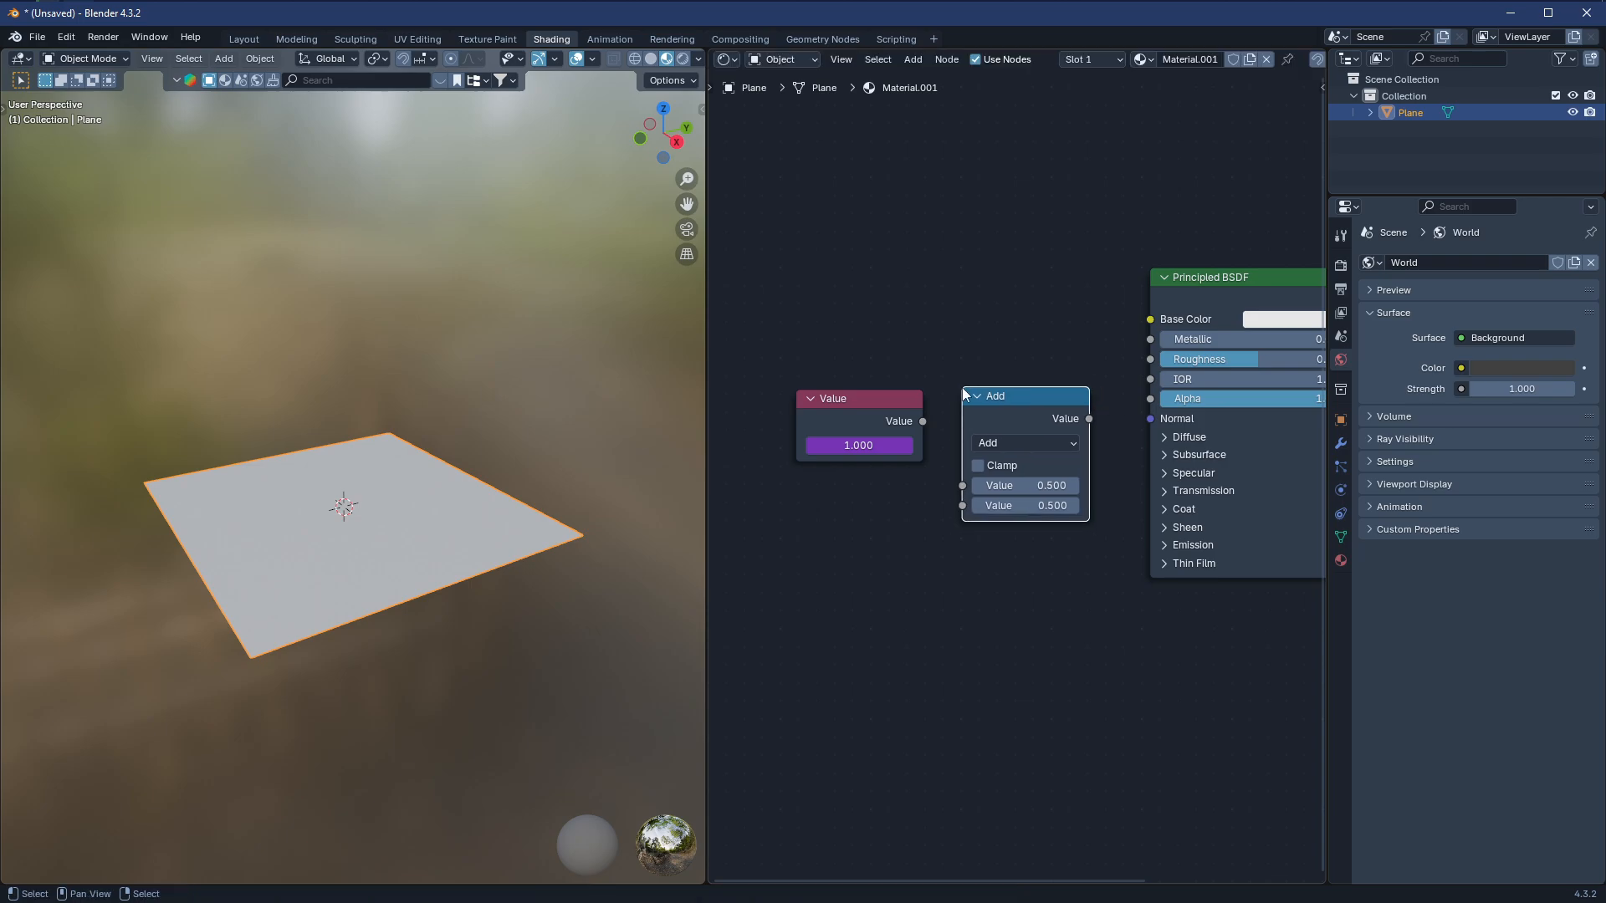
left_click(951, 434)
left_click(979, 452)
left_click(396, 561)
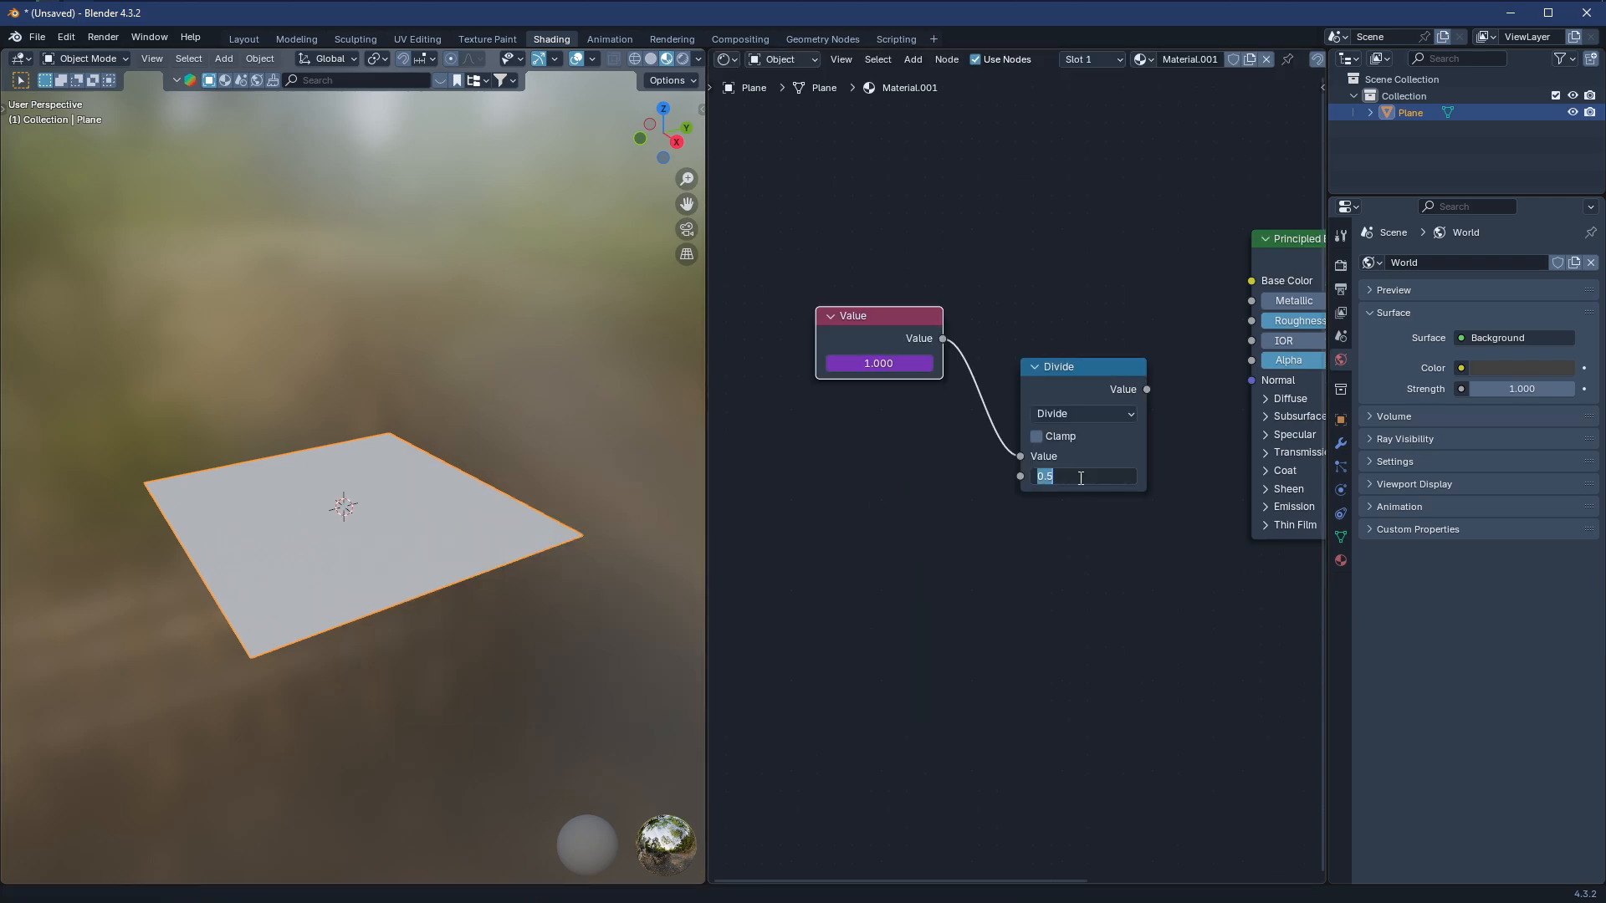
Check the scene's frame rate in the output settings and set the Divide node's second value to 24
left_click(1341, 288)
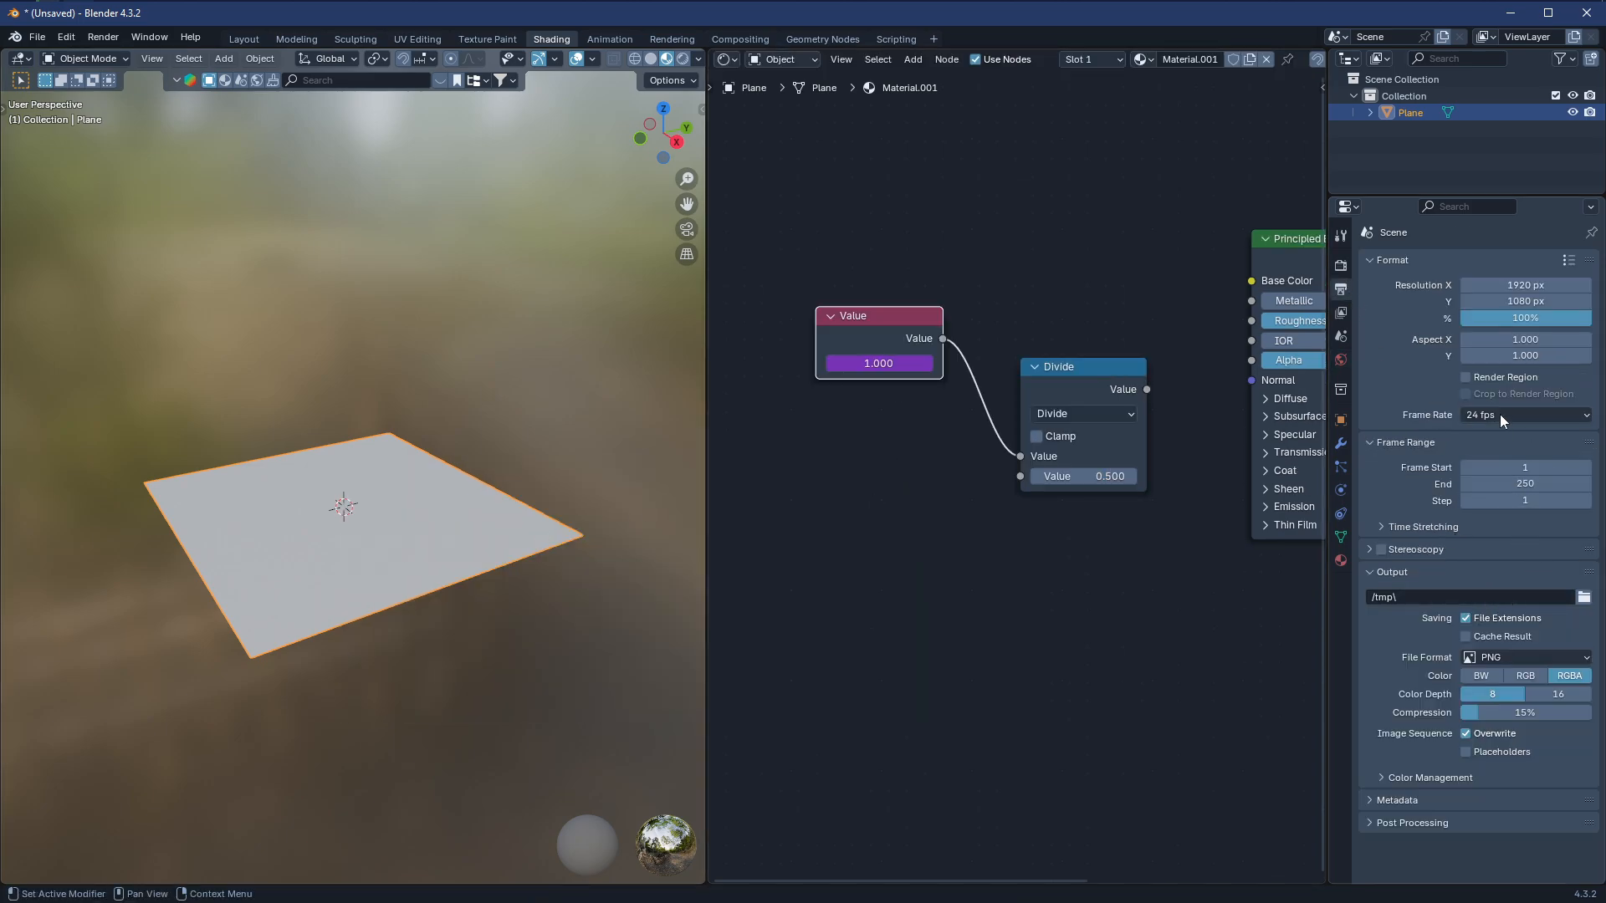
left_click(1087, 476)
type("24")
key("Return")
Move the Value and Divide nodes farther from the Principled BSDF to make room for more nodes
left_click_drag(1063, 373, 1036, 335)
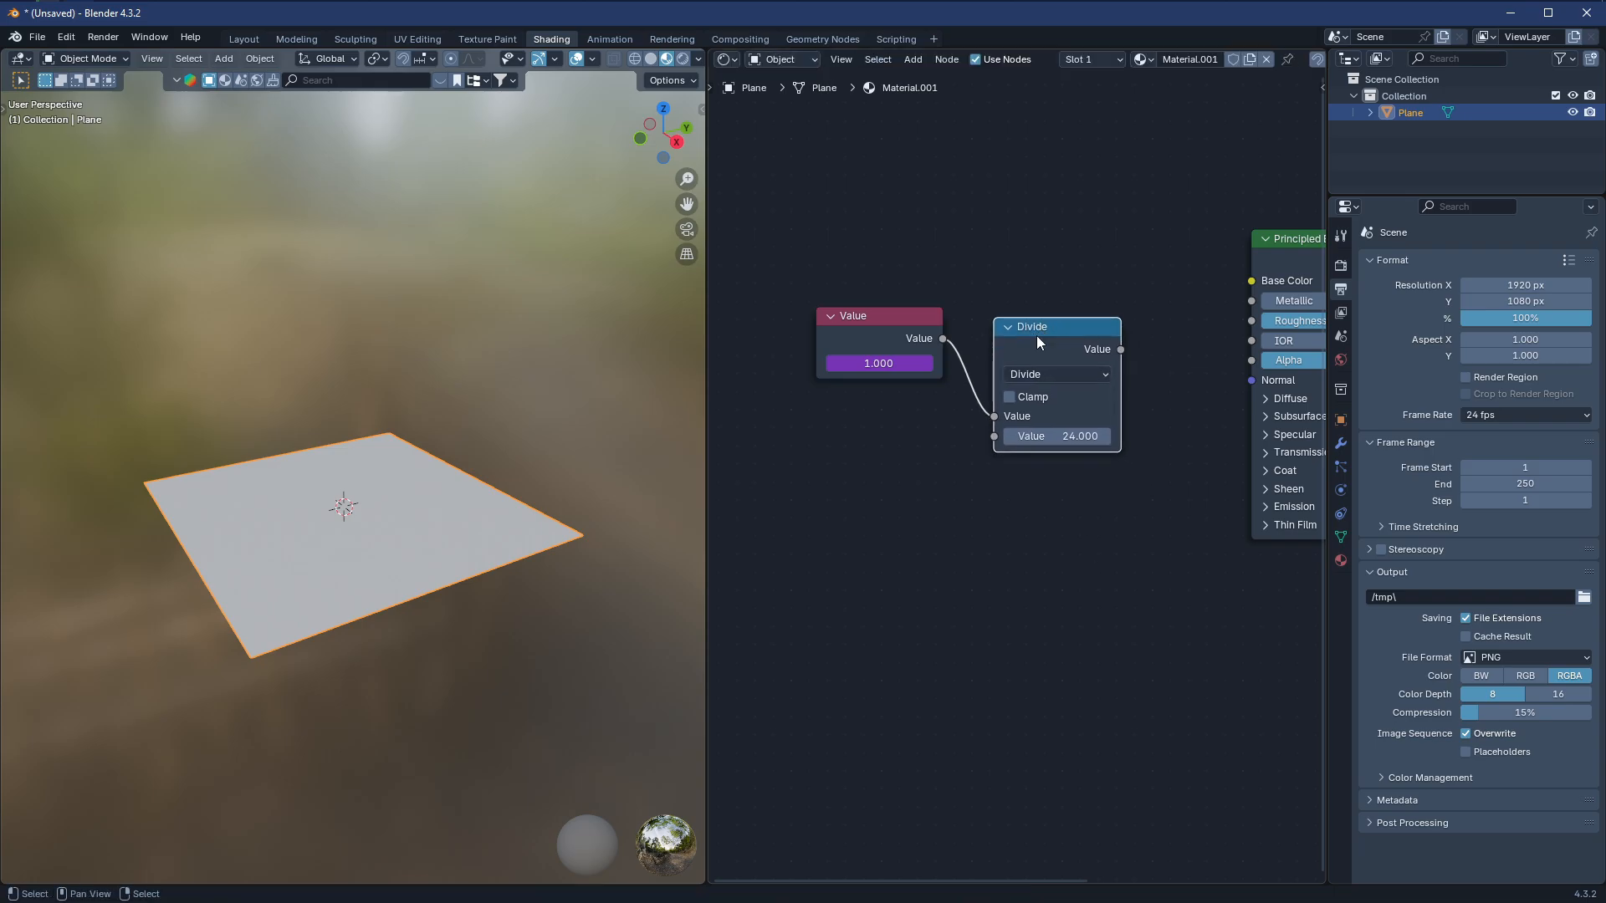
left_click_drag(880, 321, 825, 334)
left_click_drag(1042, 329, 987, 327)
mouse_move(1032, 366)
middle_mouse_down()
mouse_move(927, 388)
mouse_move(1140, 351)
mouse_move(997, 408)
mouse_move(1020, 407)
mouse_move(1030, 377)
mouse_move(1010, 387)
middle_mouse_up()
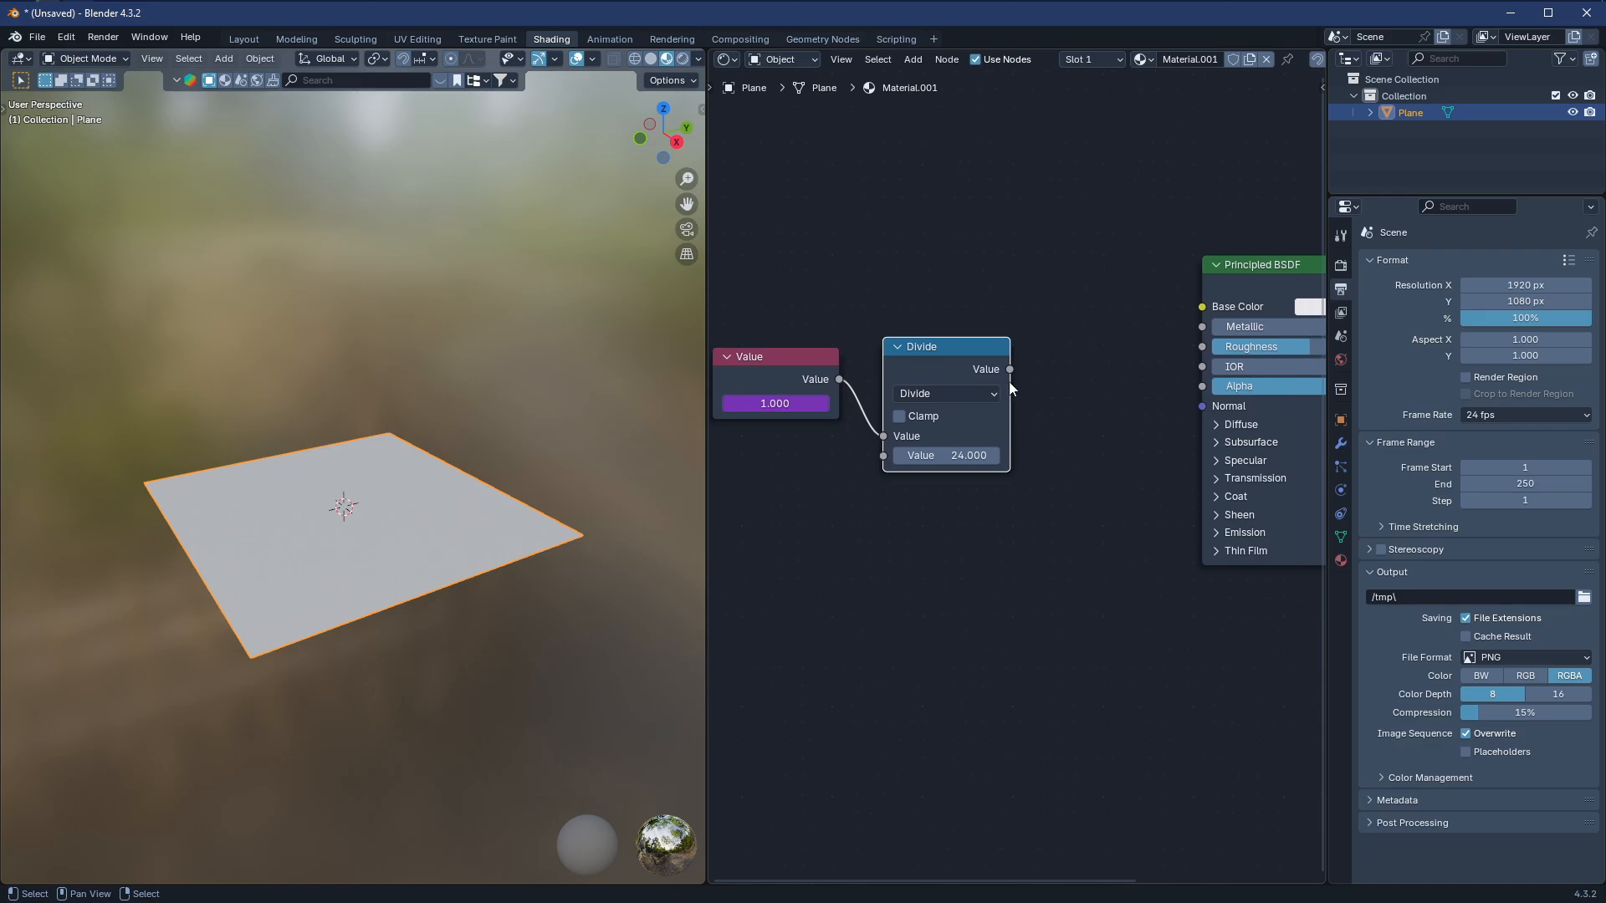
left_click_drag(1034, 369, 988, 451)
middle_click_drag(987, 452, 1156, 462)
left_click_drag(1007, 389, 1051, 466)
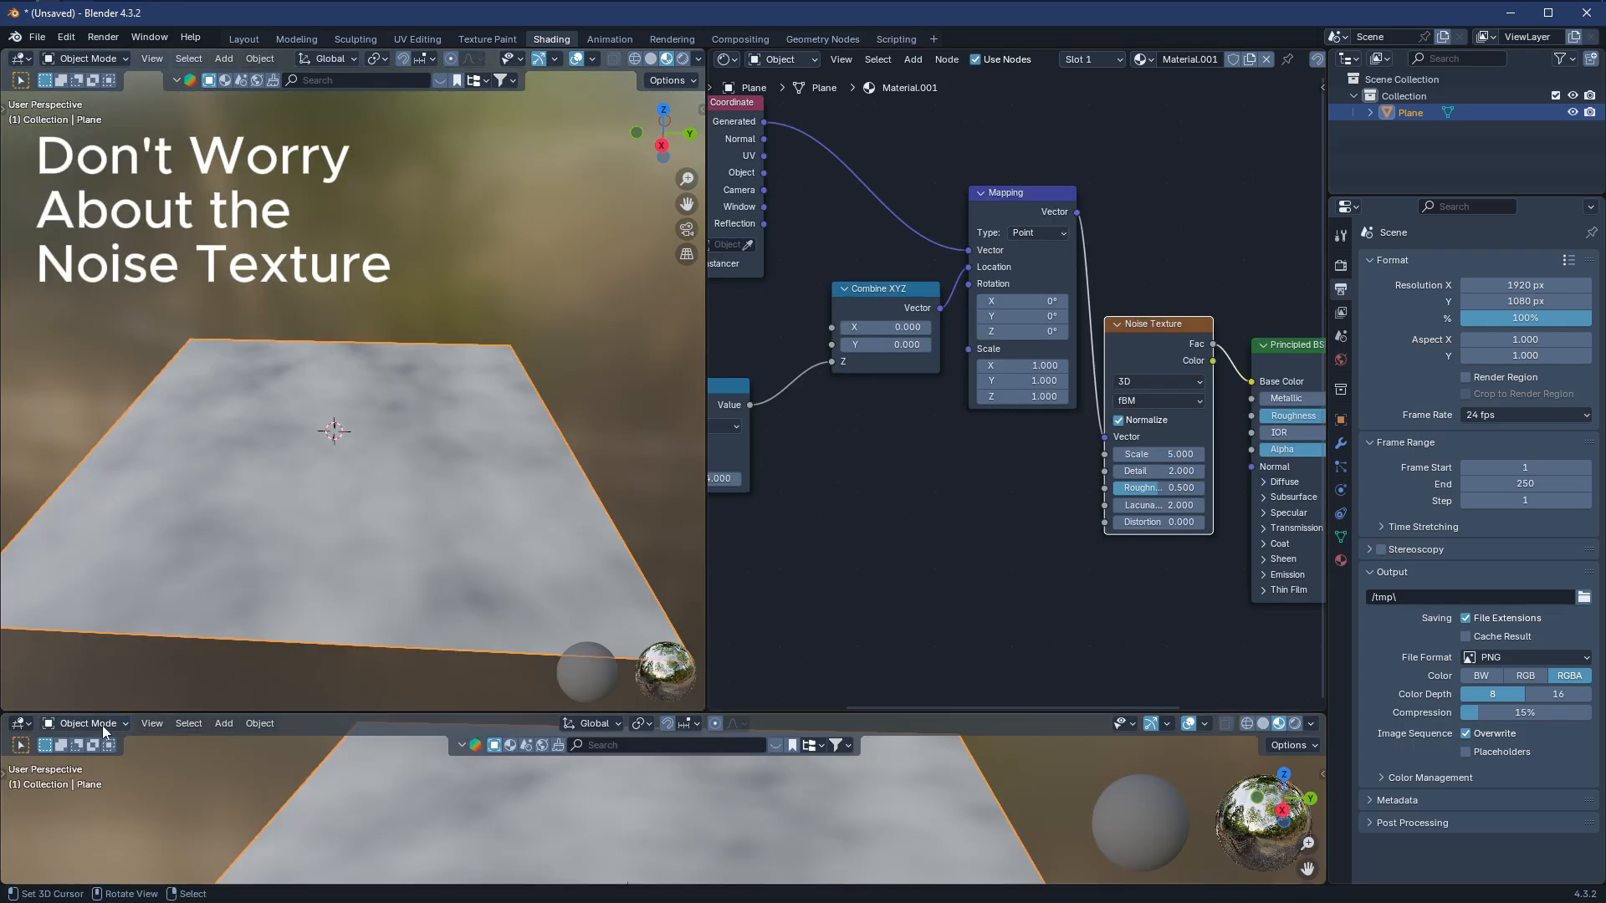
Change the lower 3D viewport area to a Timeline and start playing the animation
left_click(19, 724)
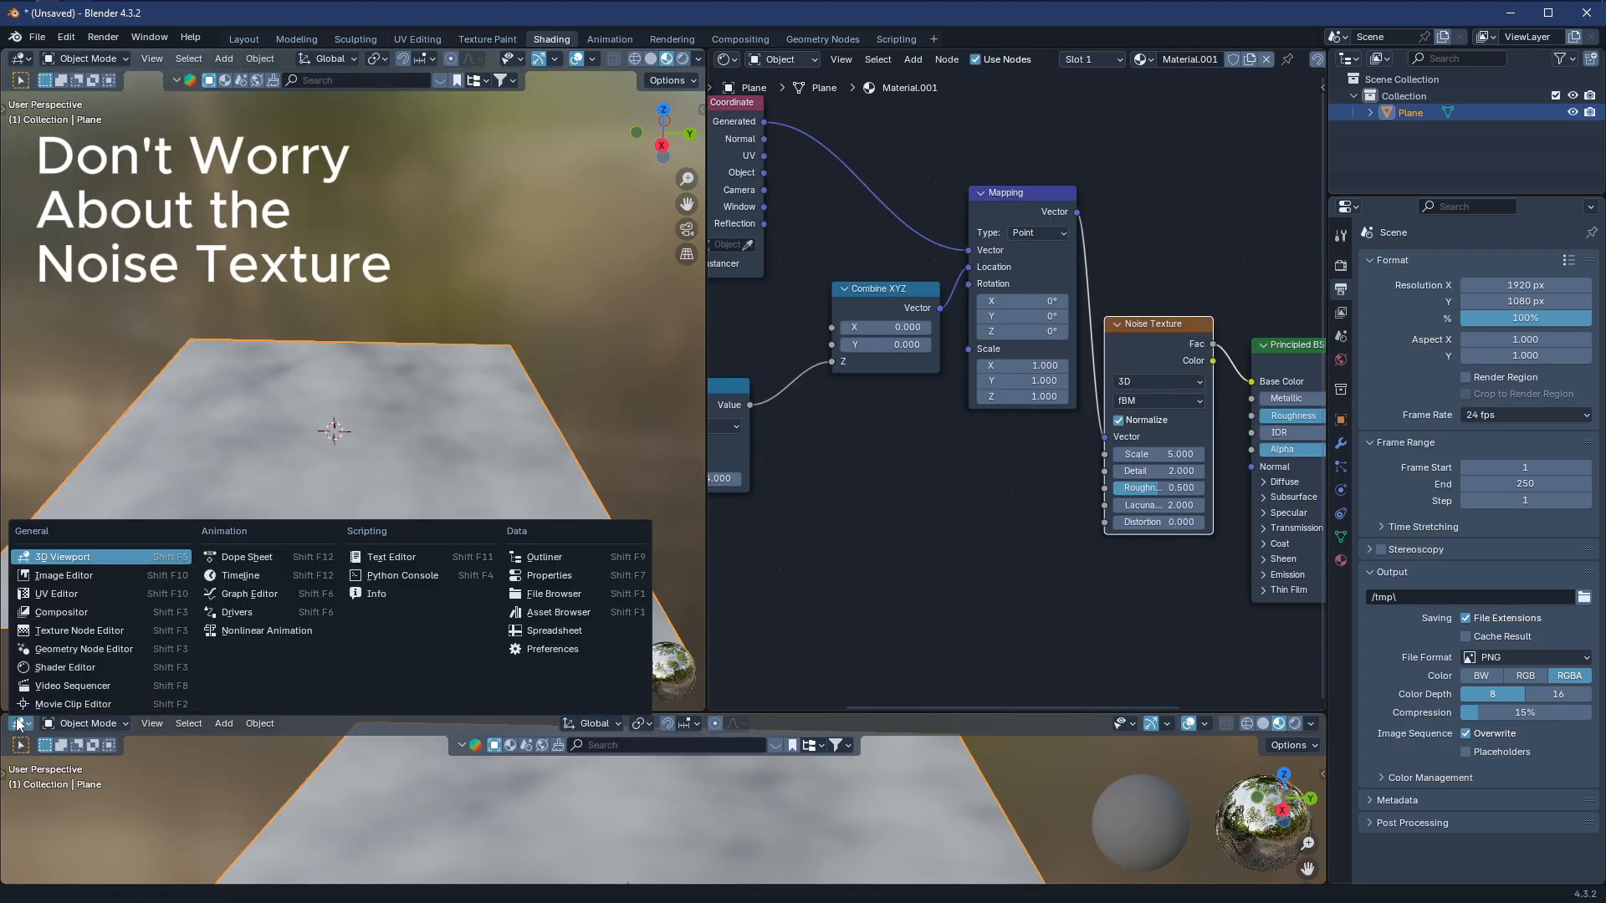
left_click(254, 569)
left_click(679, 725)
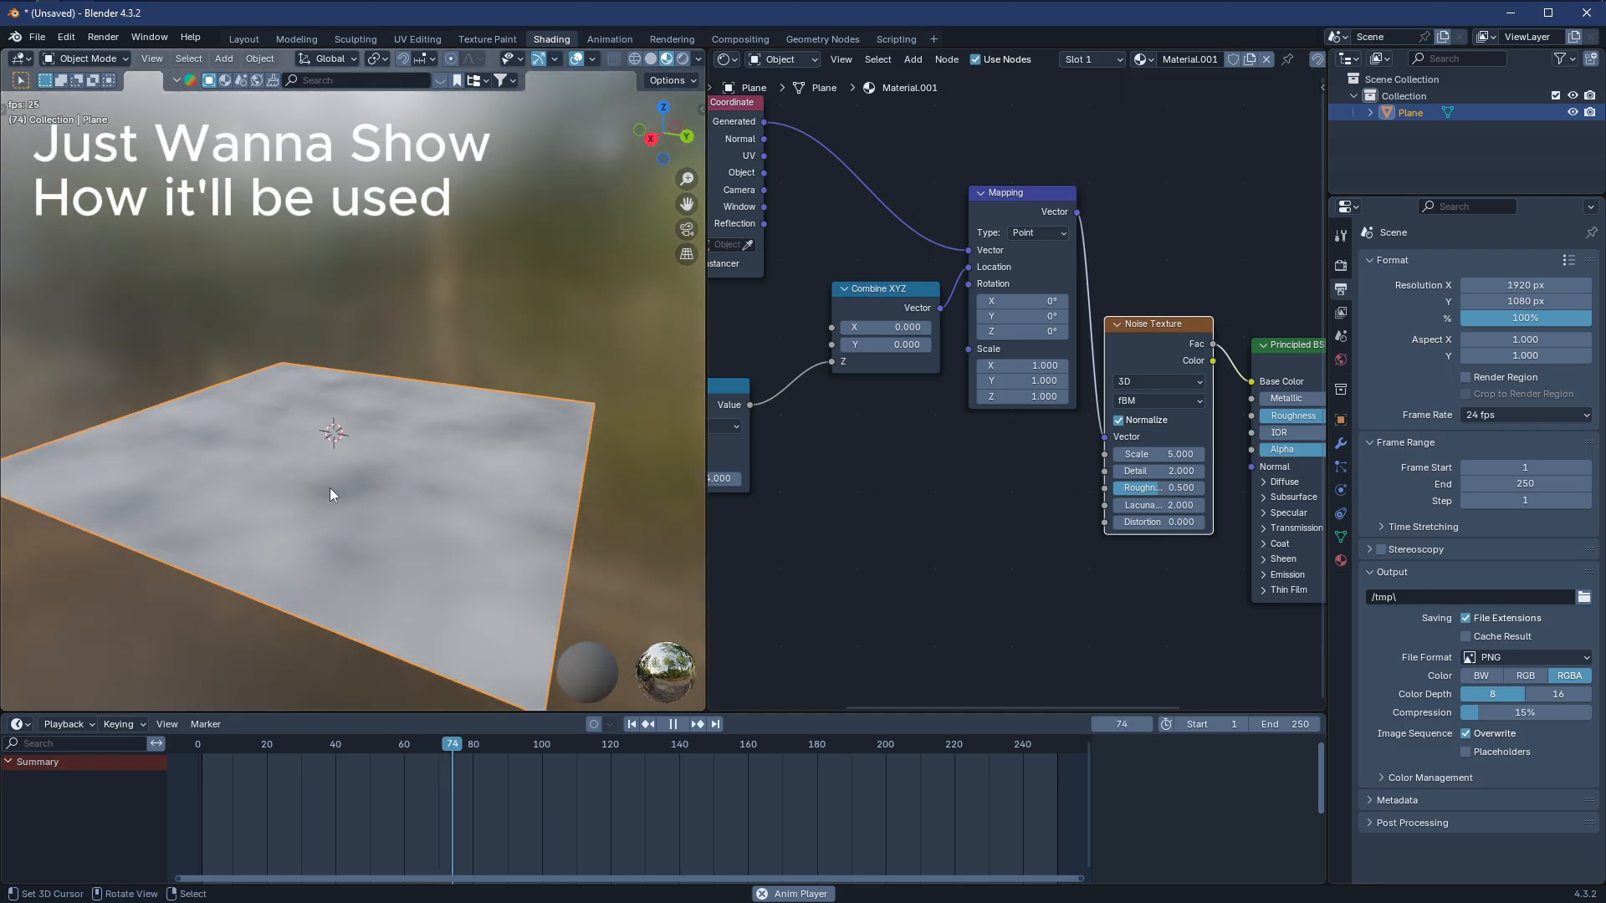
Examine the Value, Divide and Combine XYZ nodes while the noise animation plays, and stop the playback
scroll(1064, 565, "down", 3)
scroll(804, 398, "up", 3)
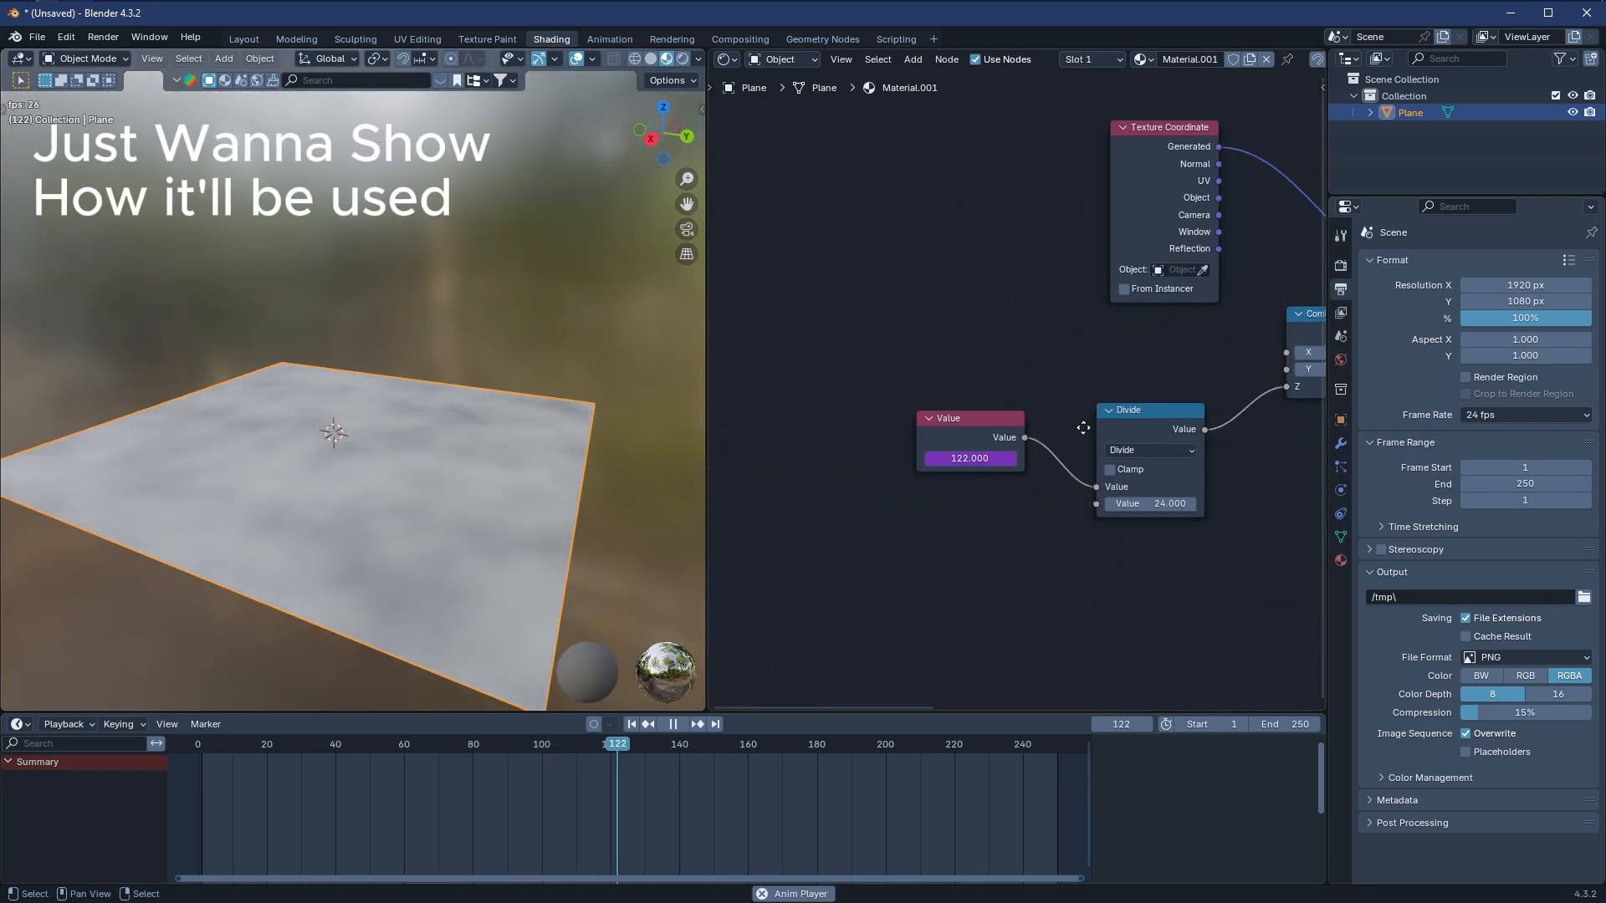
scroll(804, 399, "down", 1)
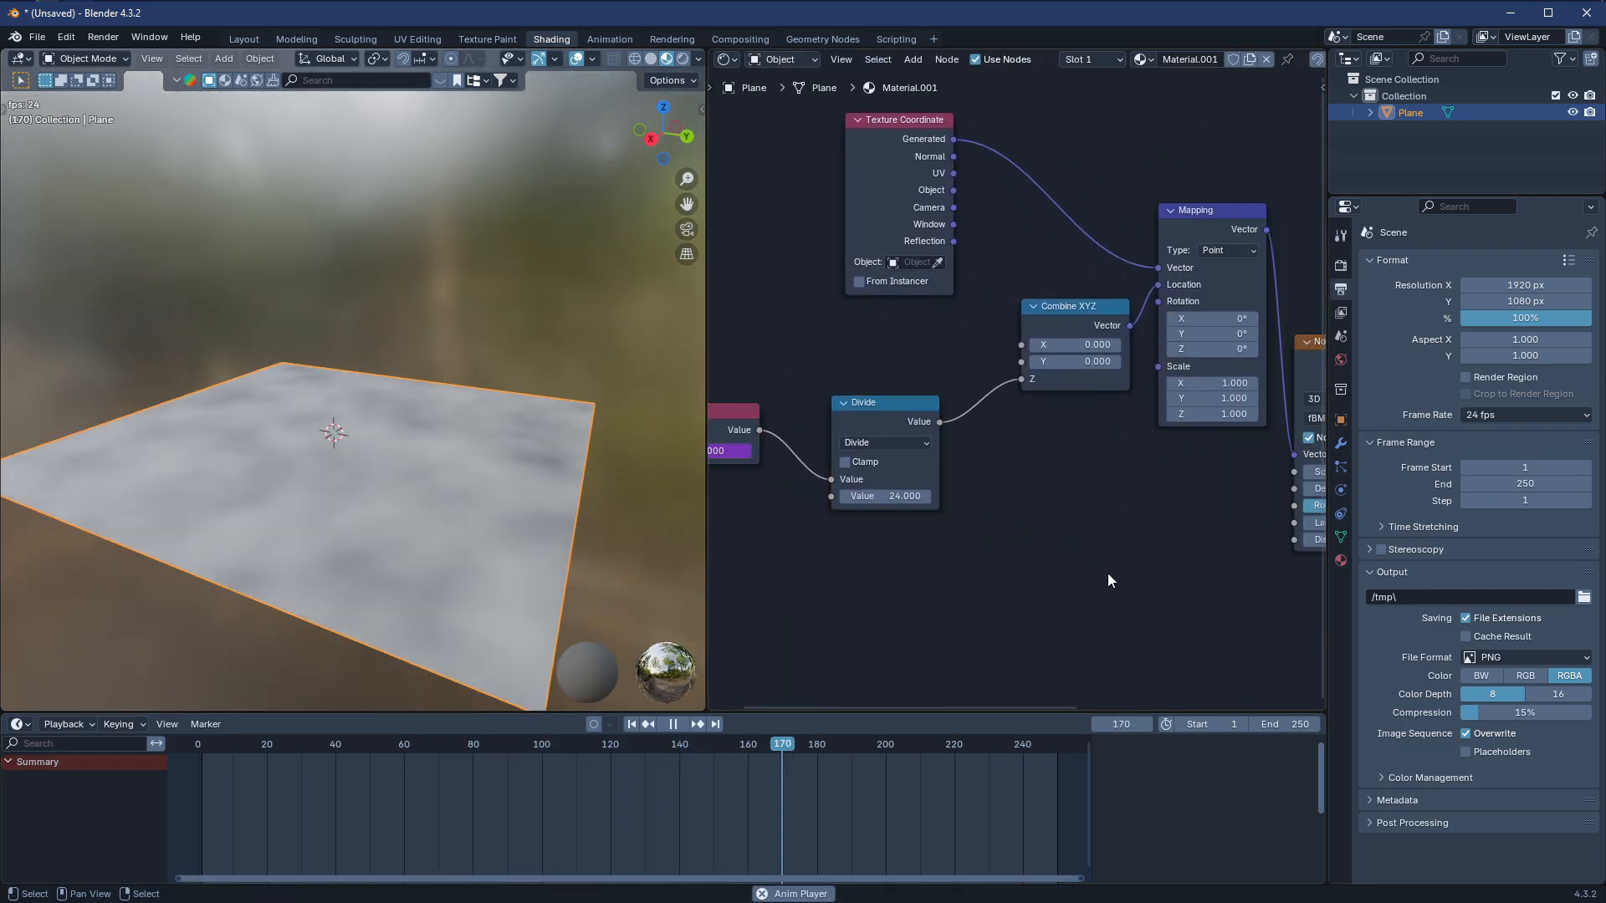
scroll(1012, 569, "up", 2)
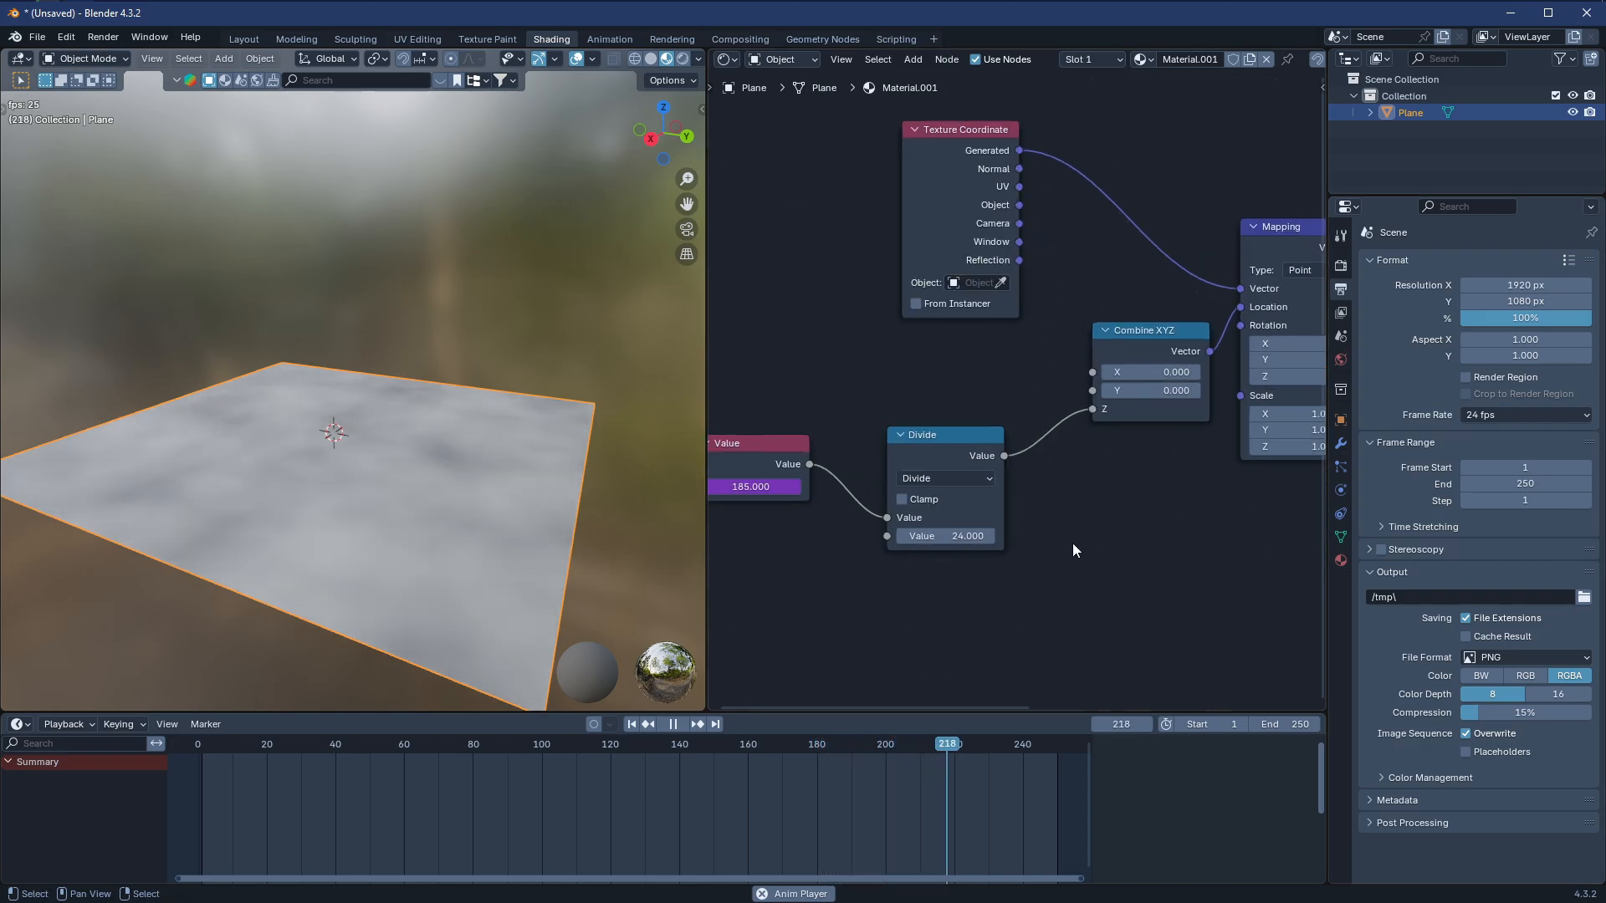
key("Escape")
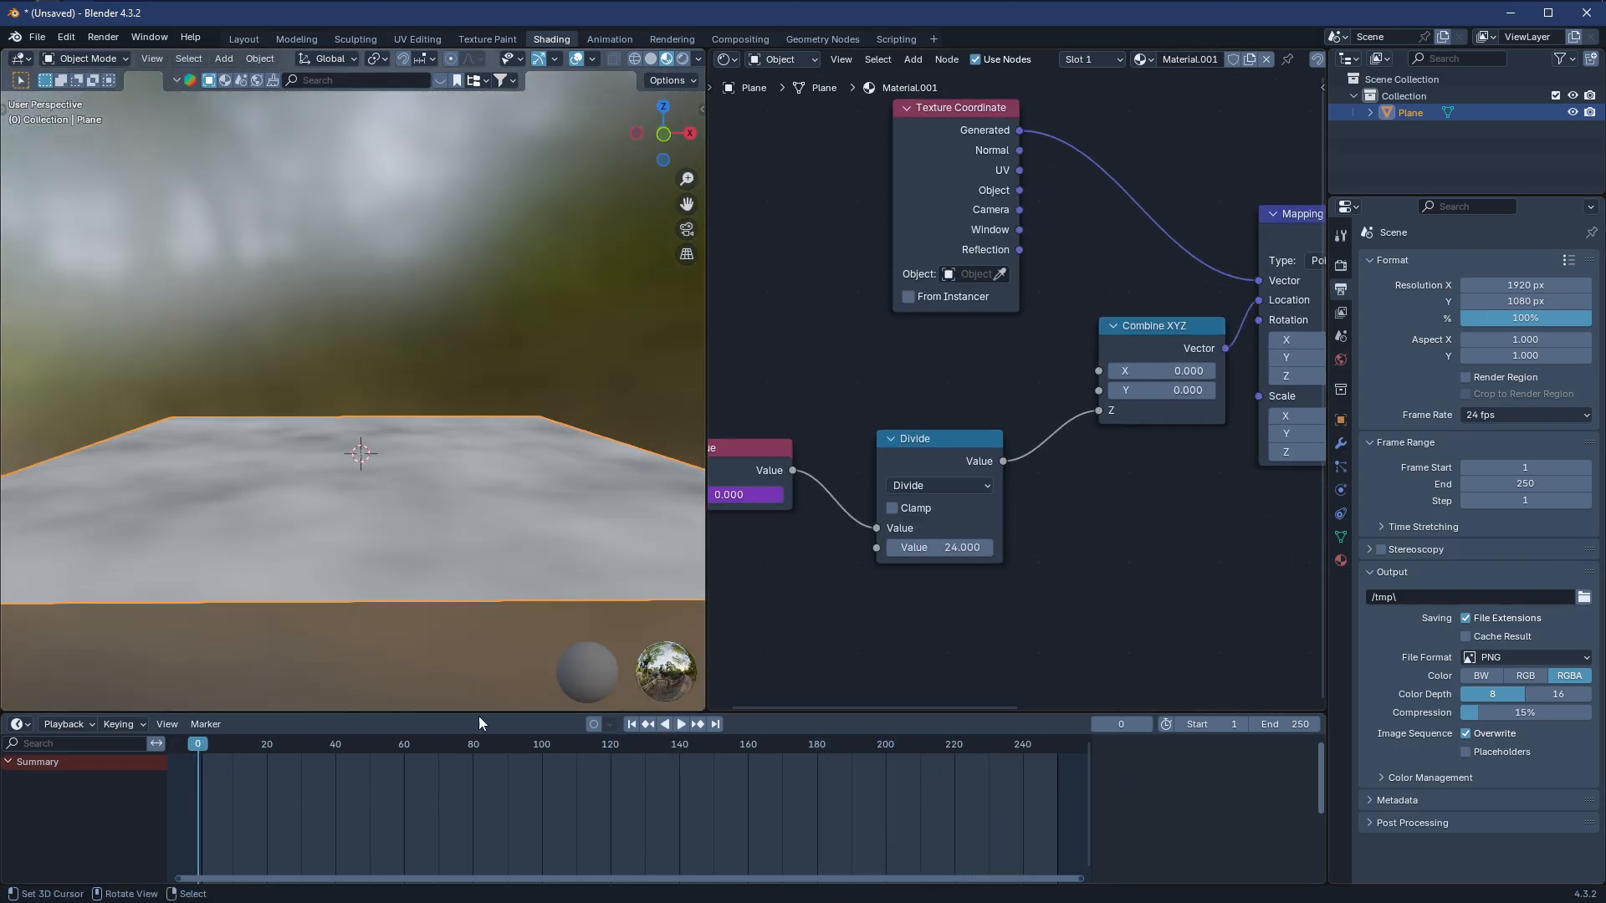
Play the animation briefly from frame 0, stop it, and set the current frame to 24
key("space")
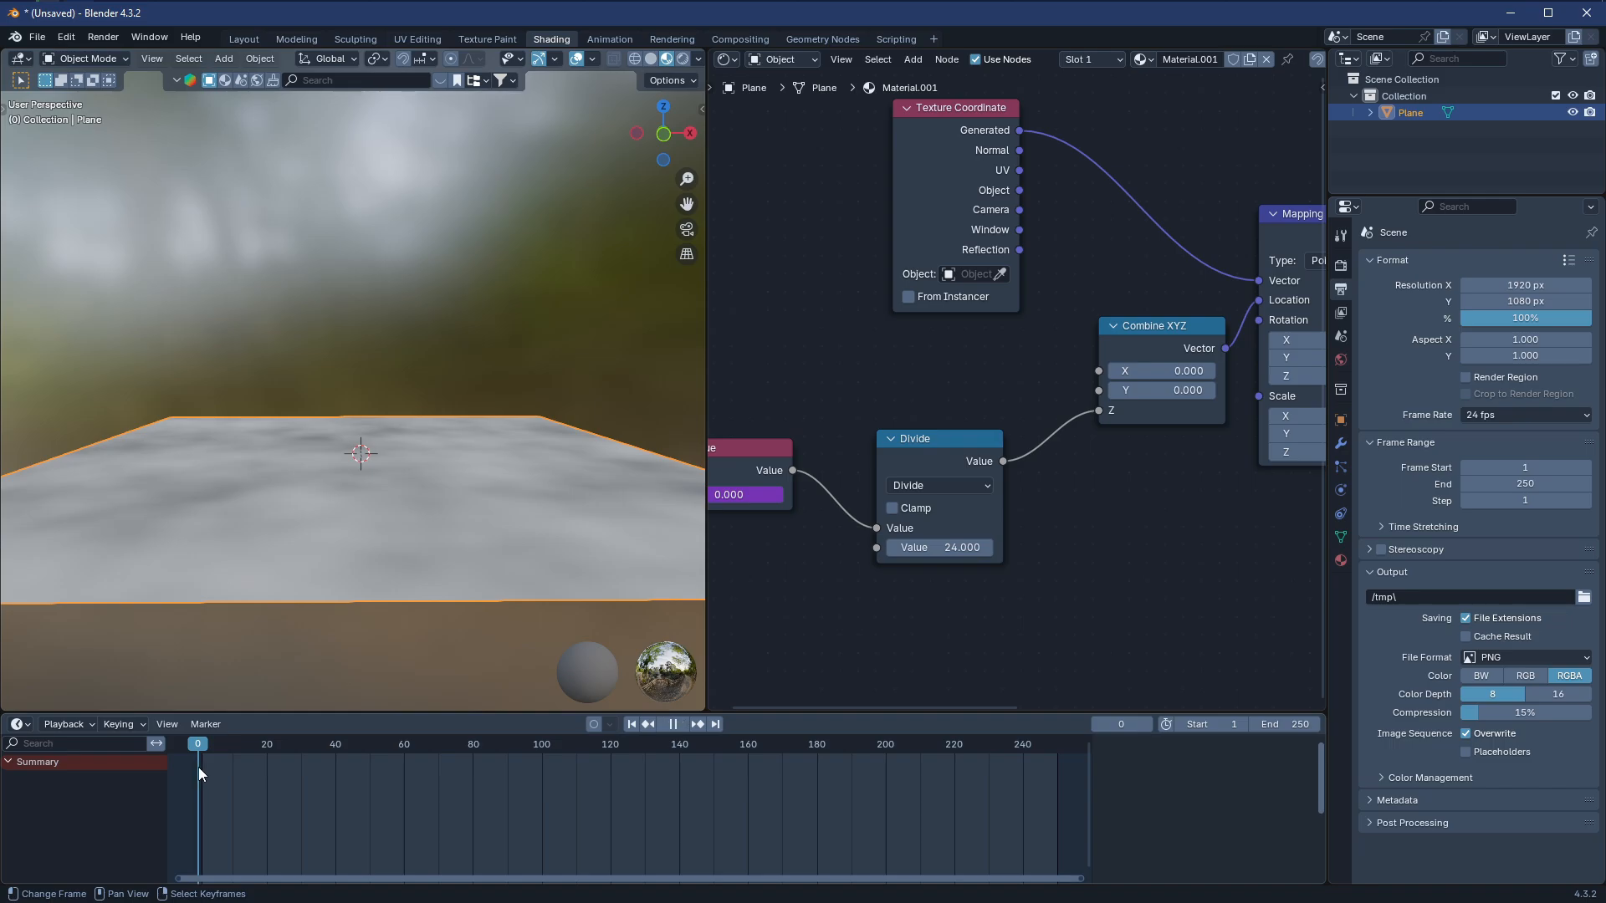
key("space")
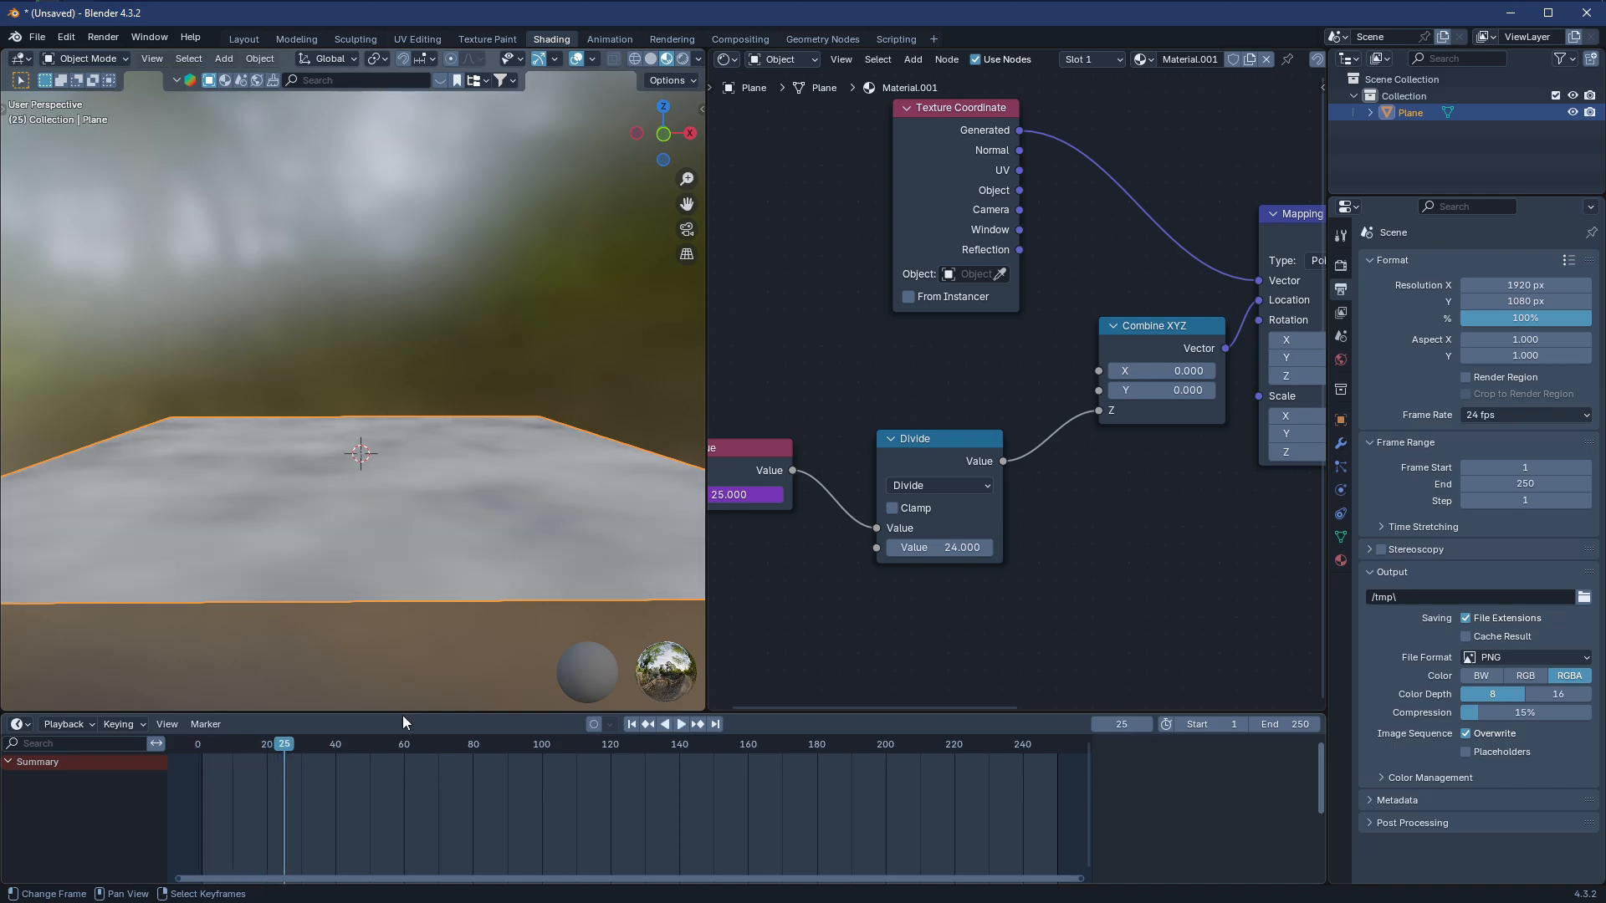
left_click(283, 761)
Examine how the driven value passes through the Divide and Combine XYZ nodes into the Mapping node
middle_click_drag(878, 566, 1000, 553)
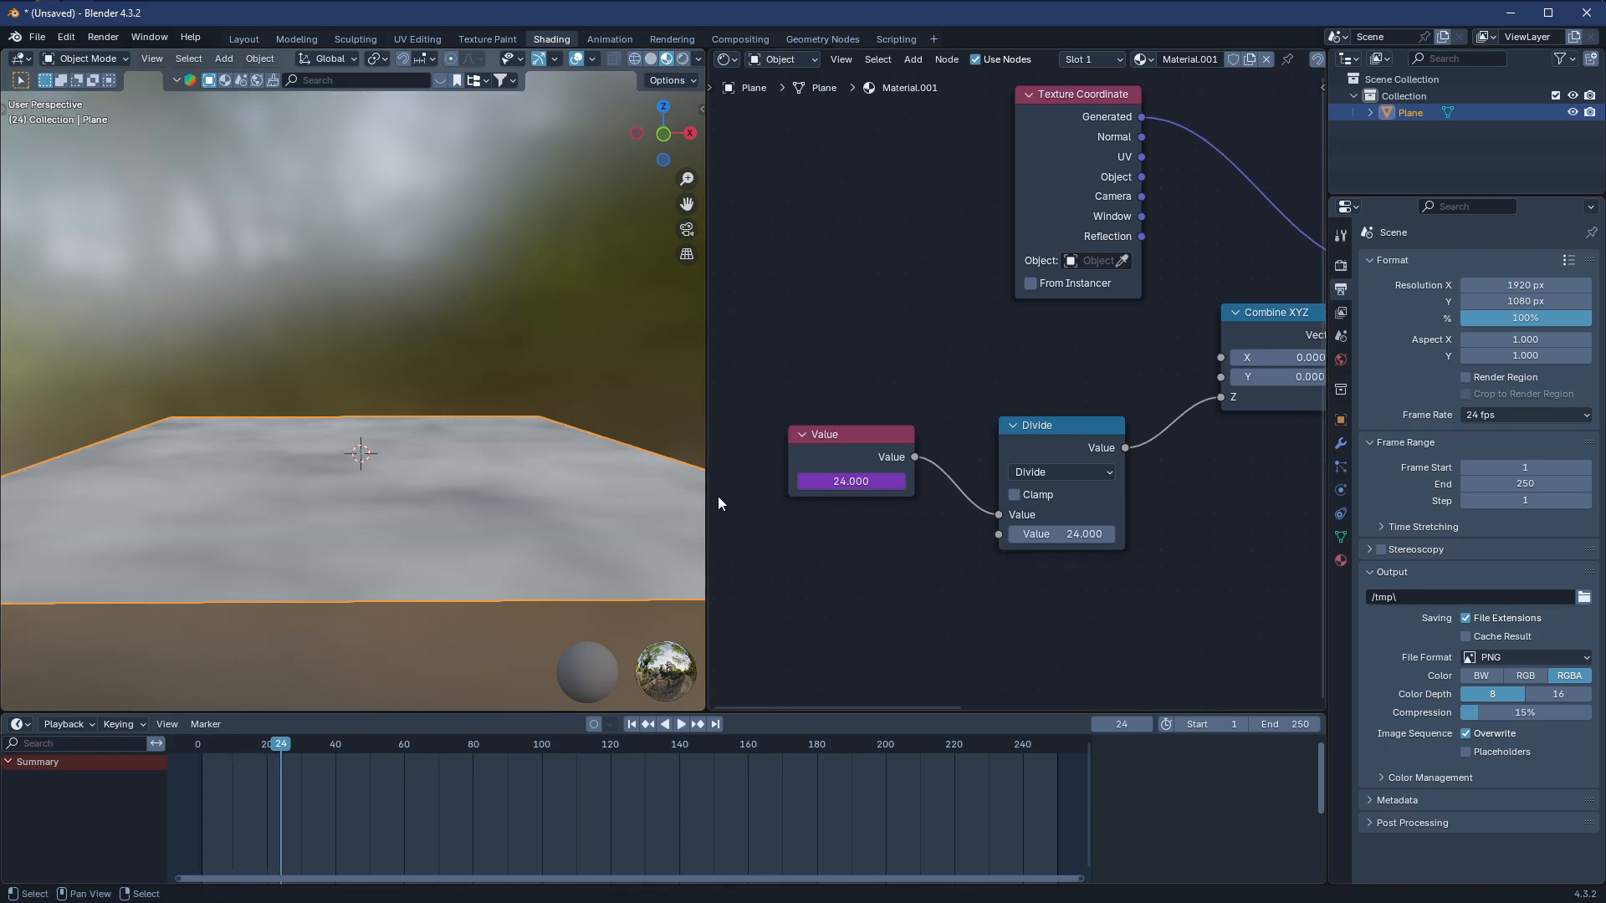
middle_click_drag(1250, 475, 1147, 507)
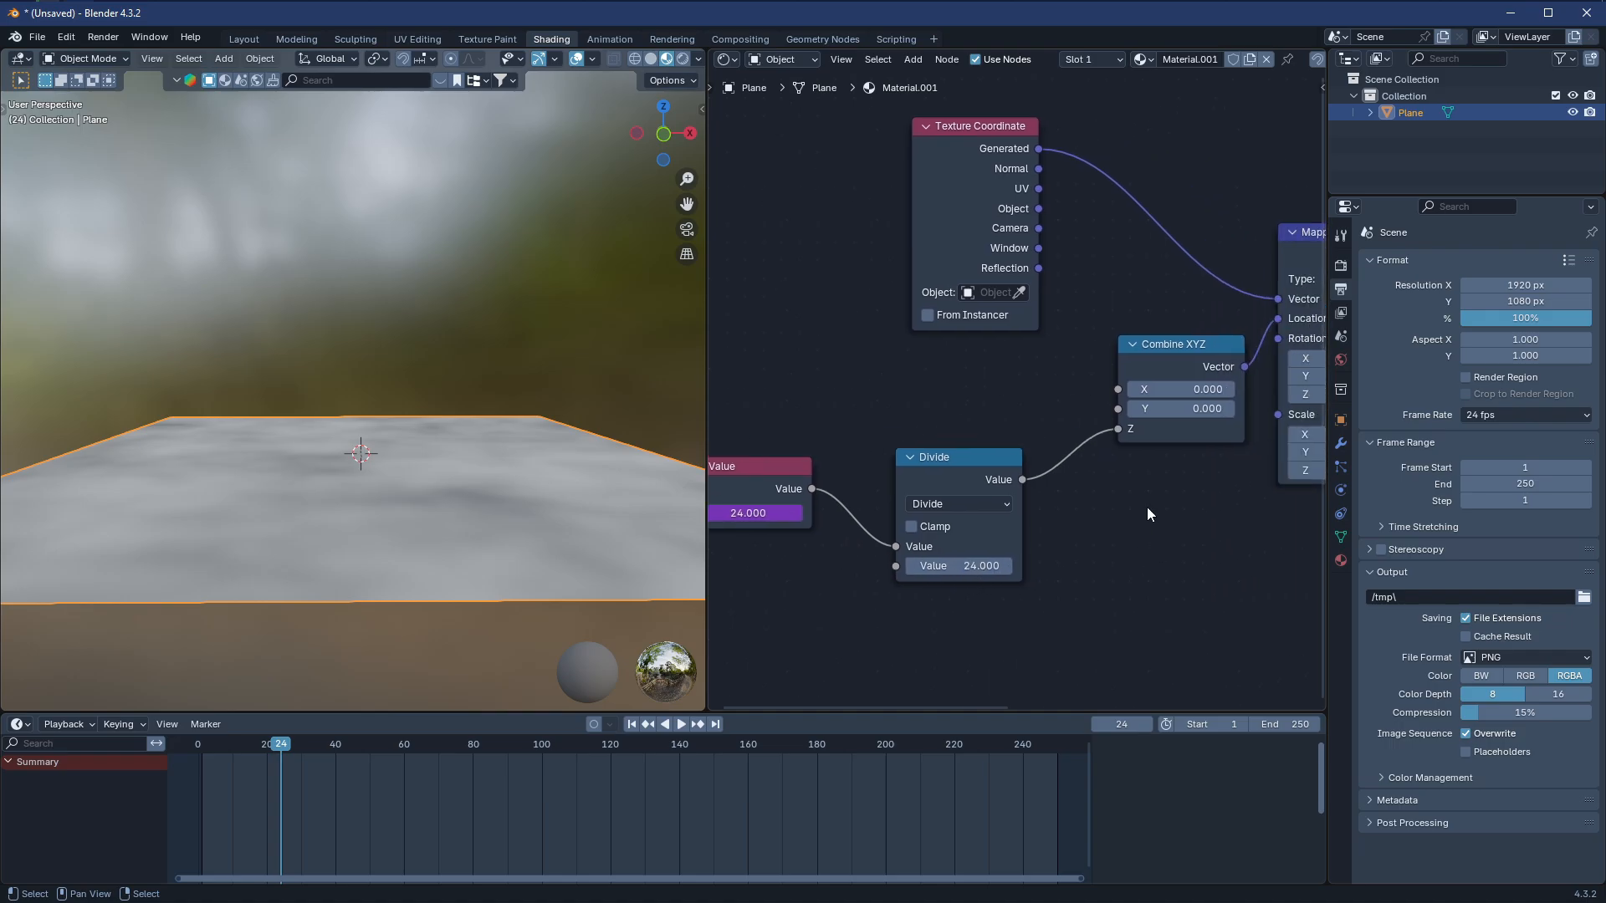
middle_click_drag(1121, 427, 887, 552)
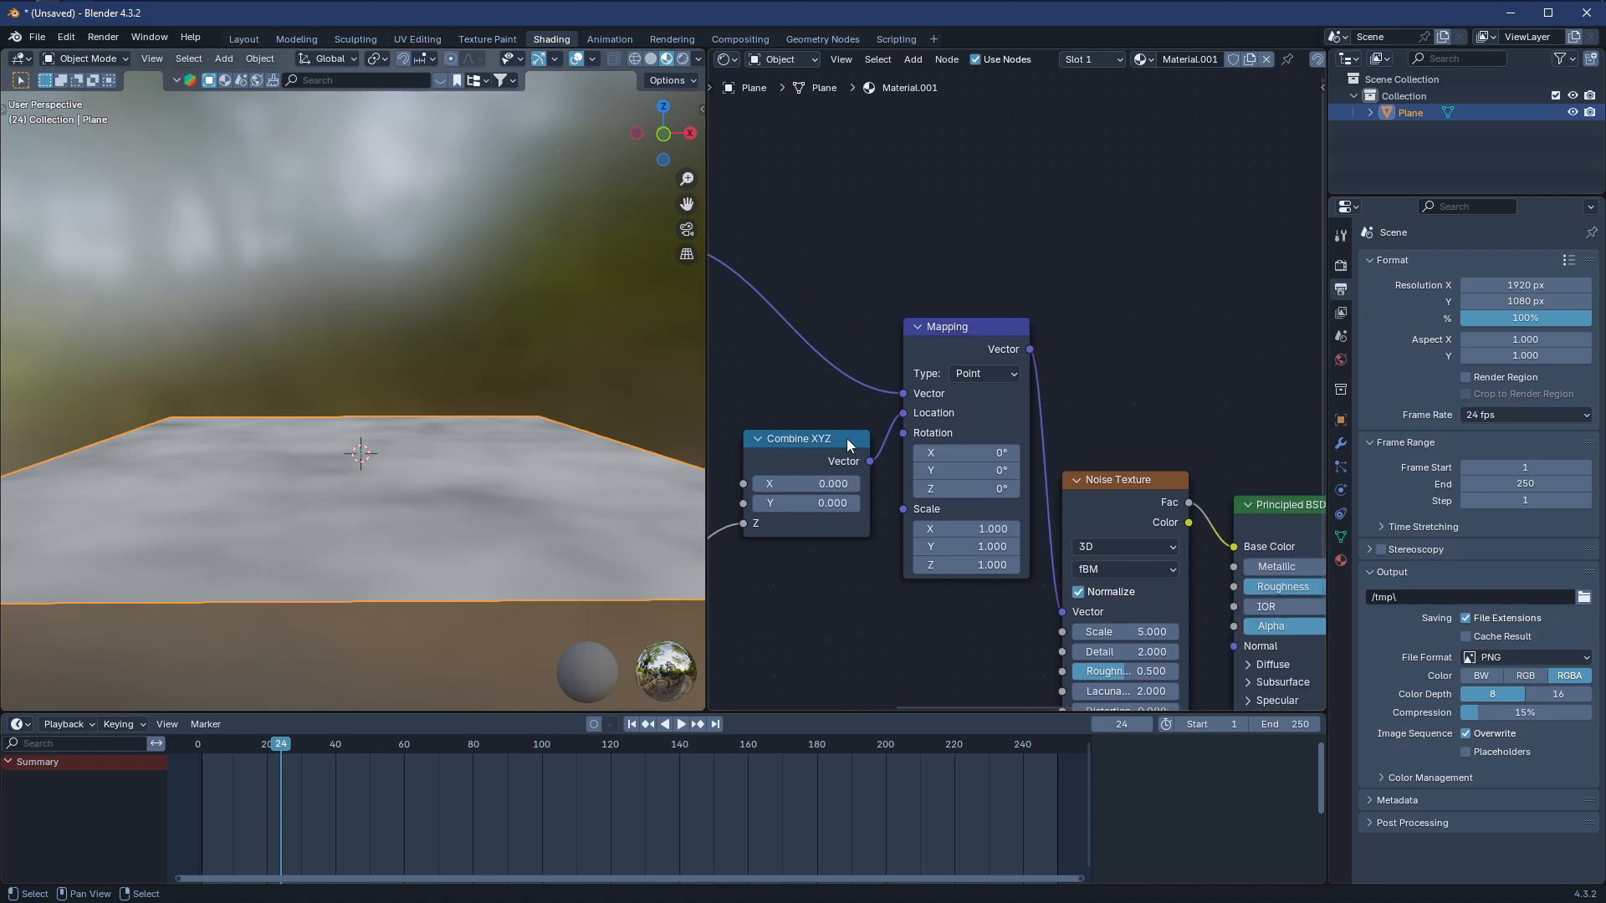
middle_click_drag(852, 456, 1114, 391)
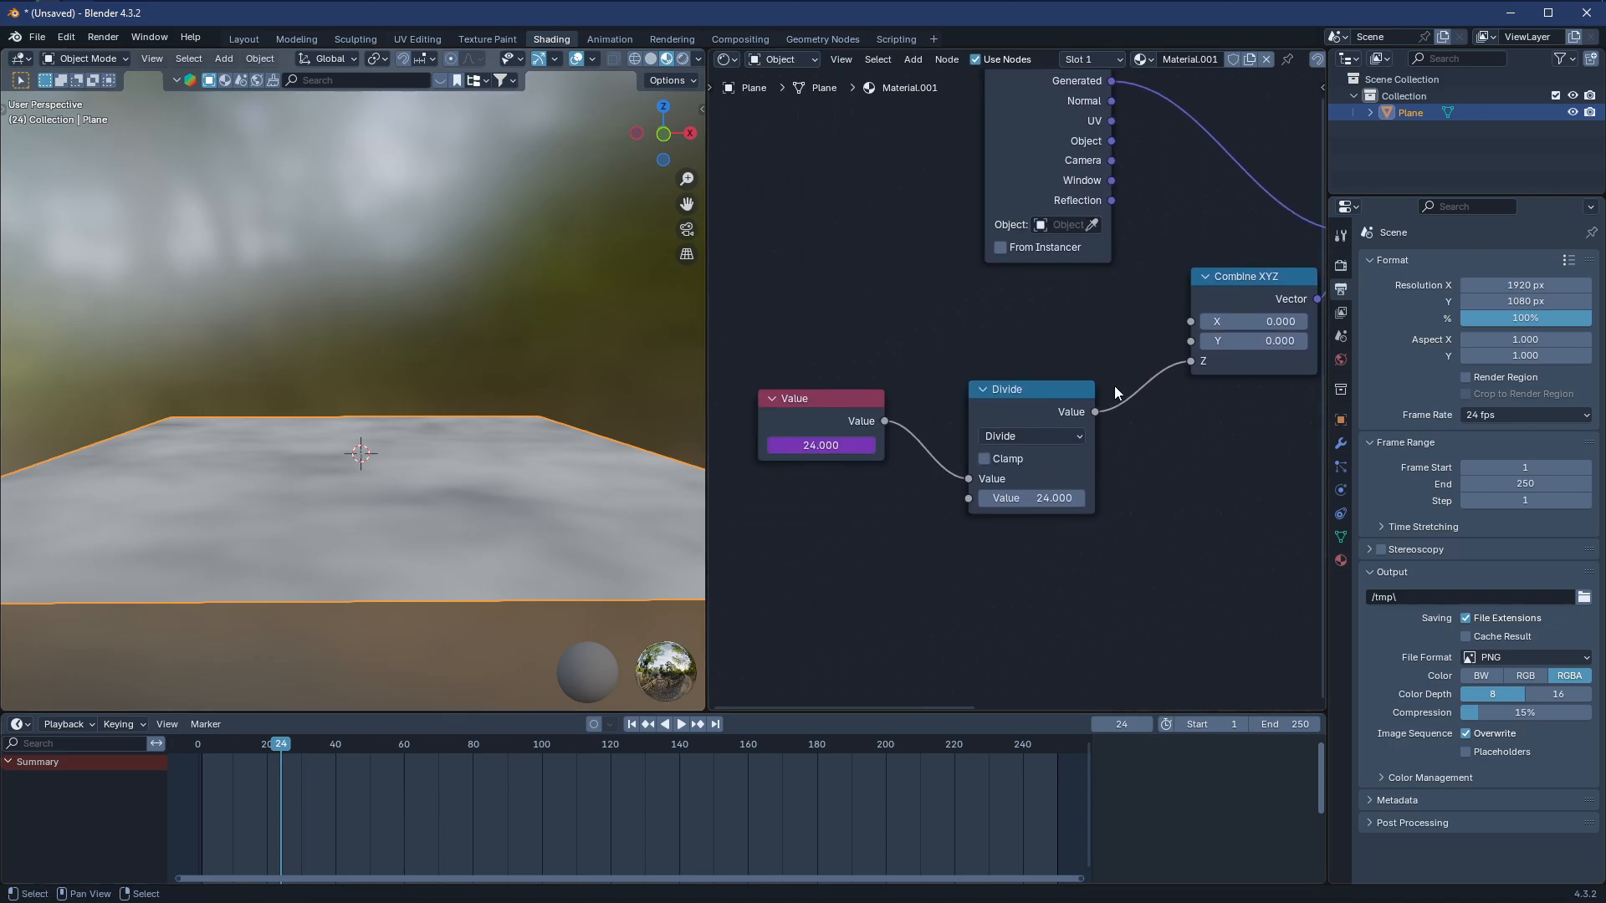
middle_click_drag(785, 514, 979, 487)
middle_click_drag(1116, 411, 995, 497)
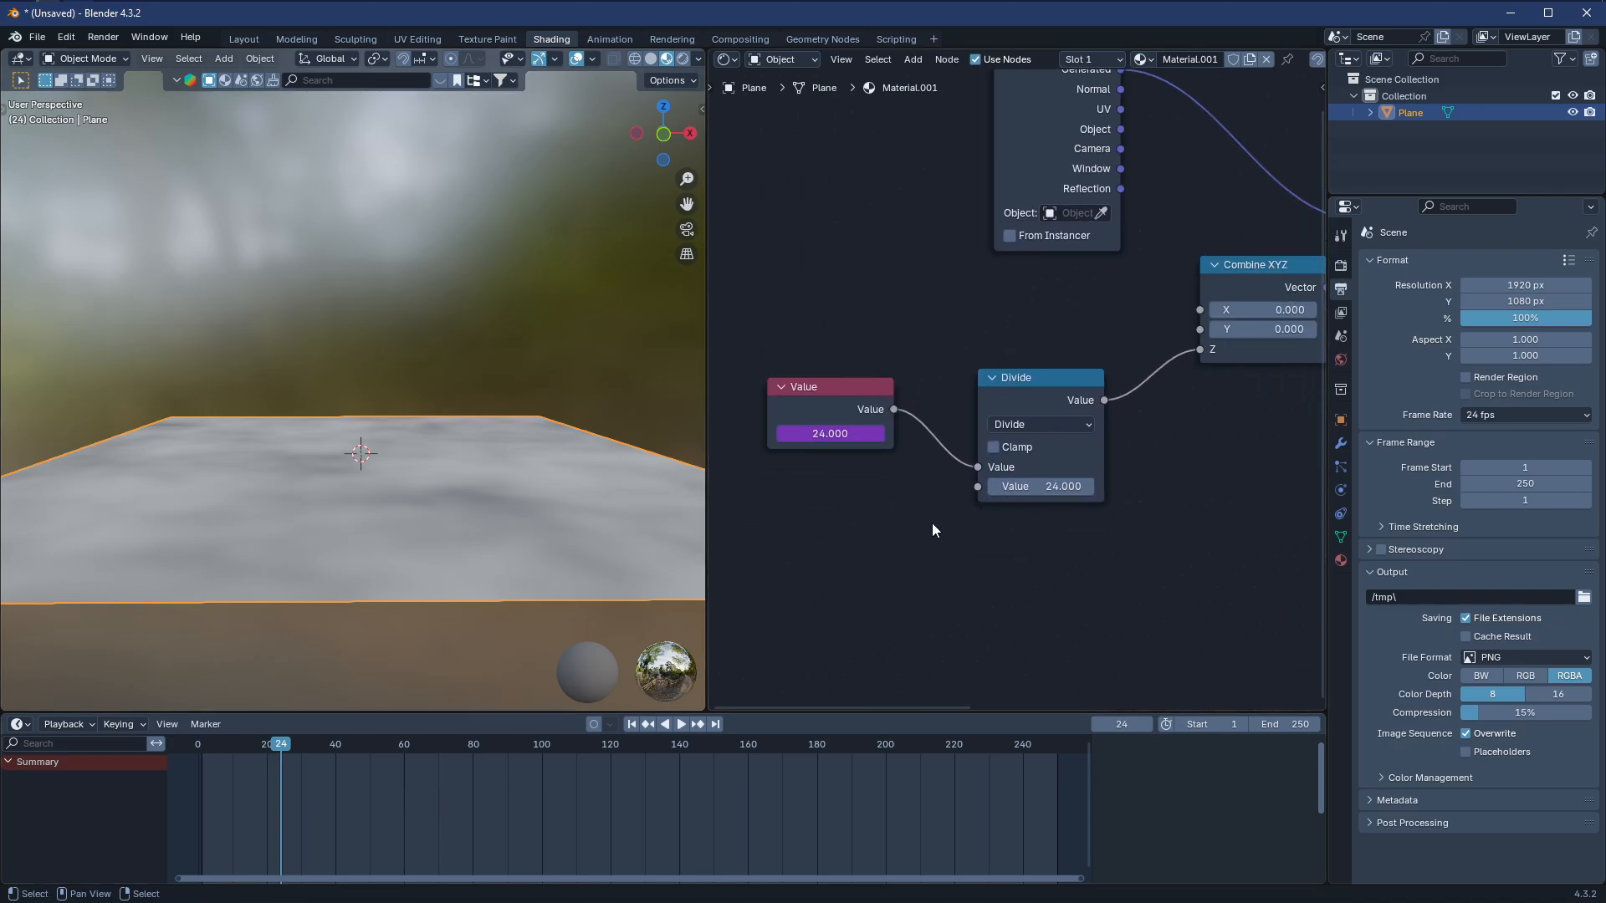
Select the Value and Divide nodes and combine them into a node group
key("b")
left_click_drag(817, 355, 1014, 479)
left_click(1201, 493)
scroll(1031, 406, "down", 3)
key("b")
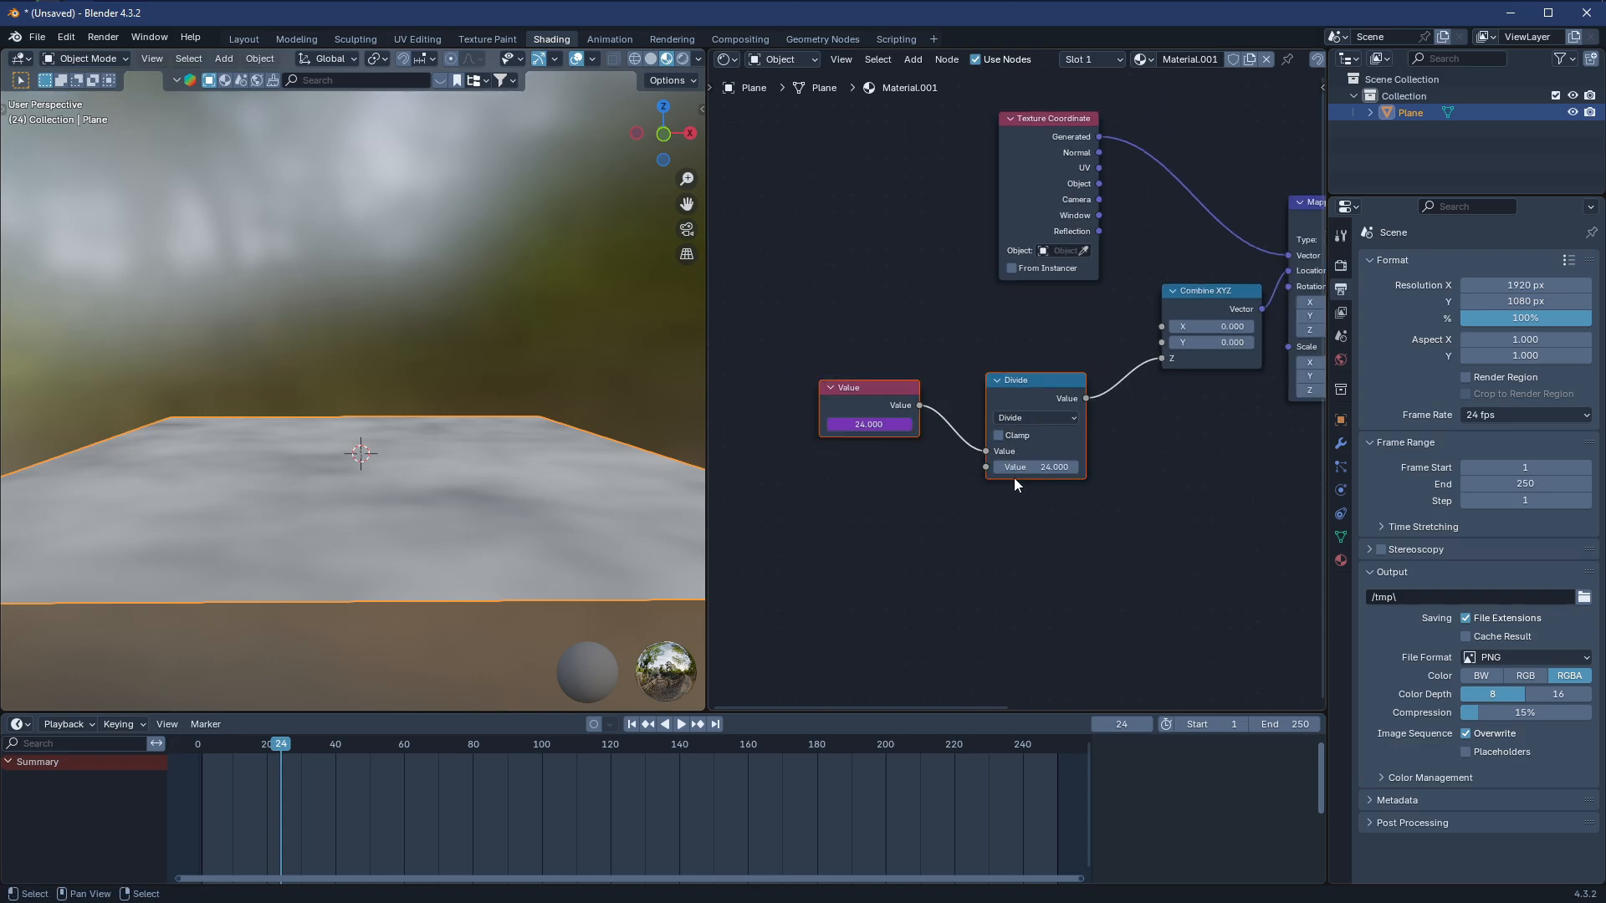
middle_click_drag(1056, 476, 949, 527)
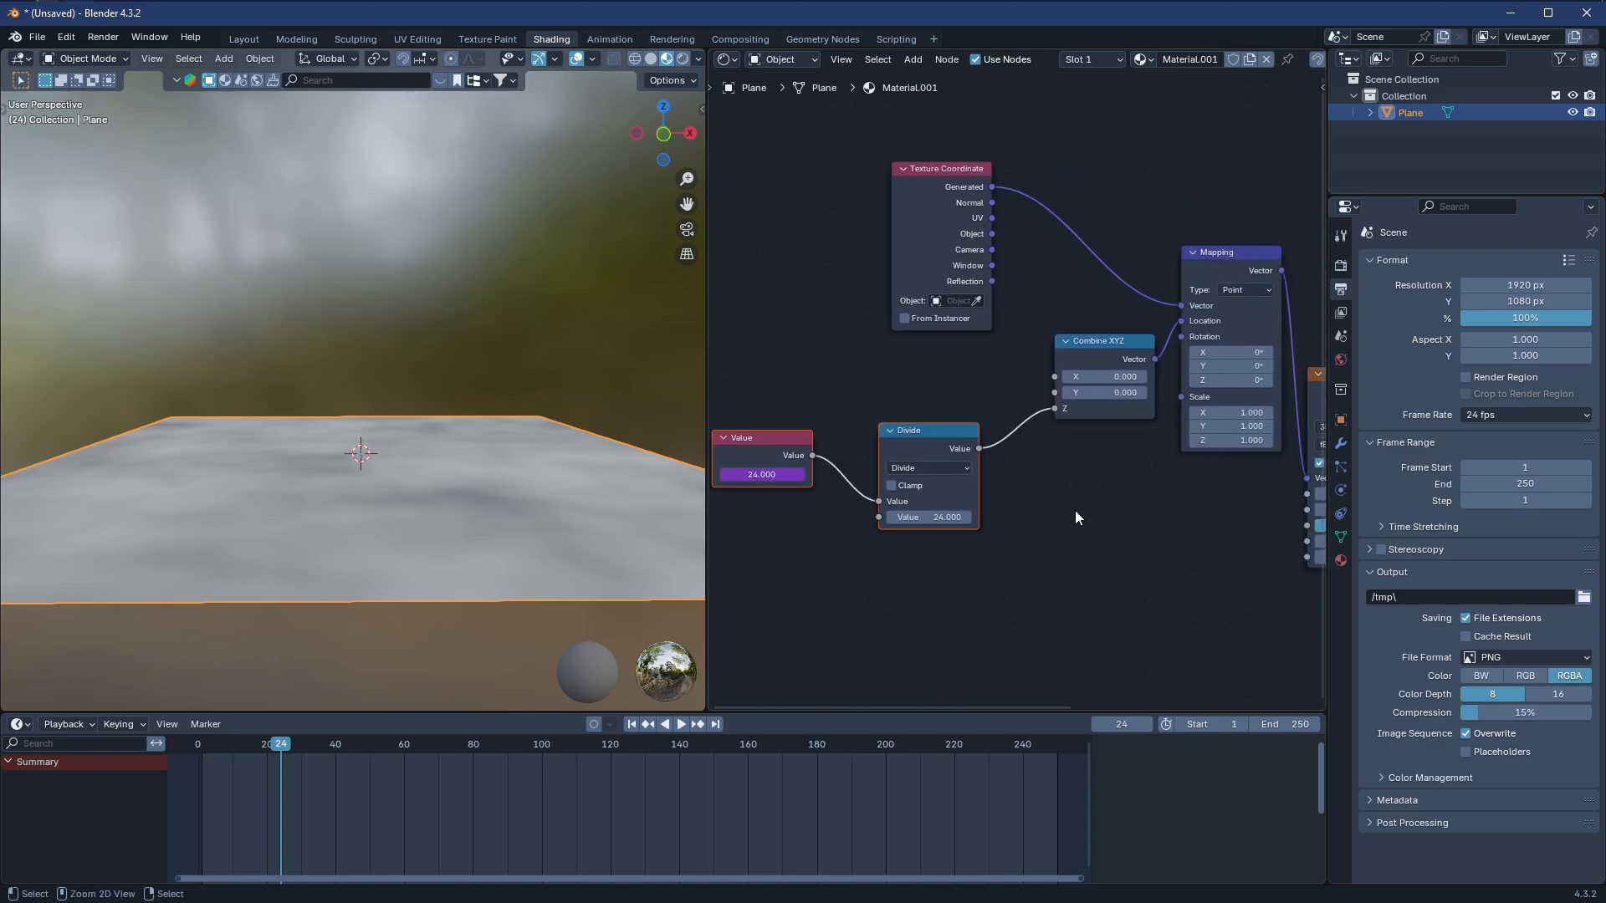
key("ctrl+g")
Inside the group, place the Group Input node below the Value node and connect it to the Divide node's second input
scroll(950, 451, "up", 3)
left_click_drag(846, 397, 1030, 541)
middle_click_drag(1173, 544, 968, 517)
left_click_drag(871, 513, 993, 465)
middle_click_drag(981, 478, 1131, 416)
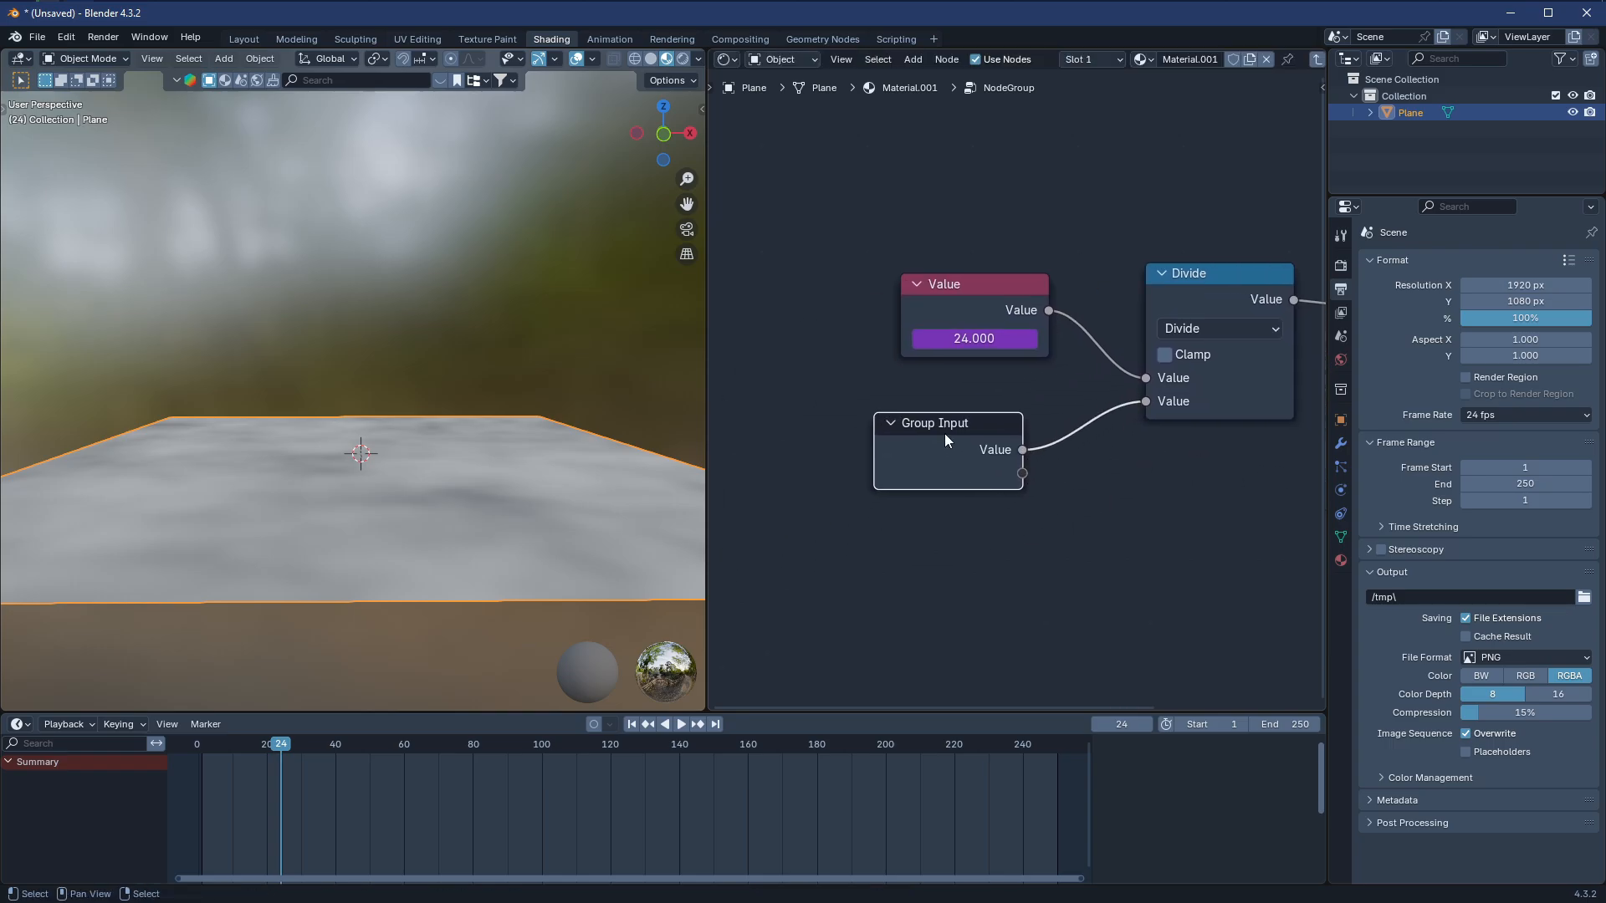
Show the group's socket settings and rename the input socket to Frame/Second
key("n")
key("Home")
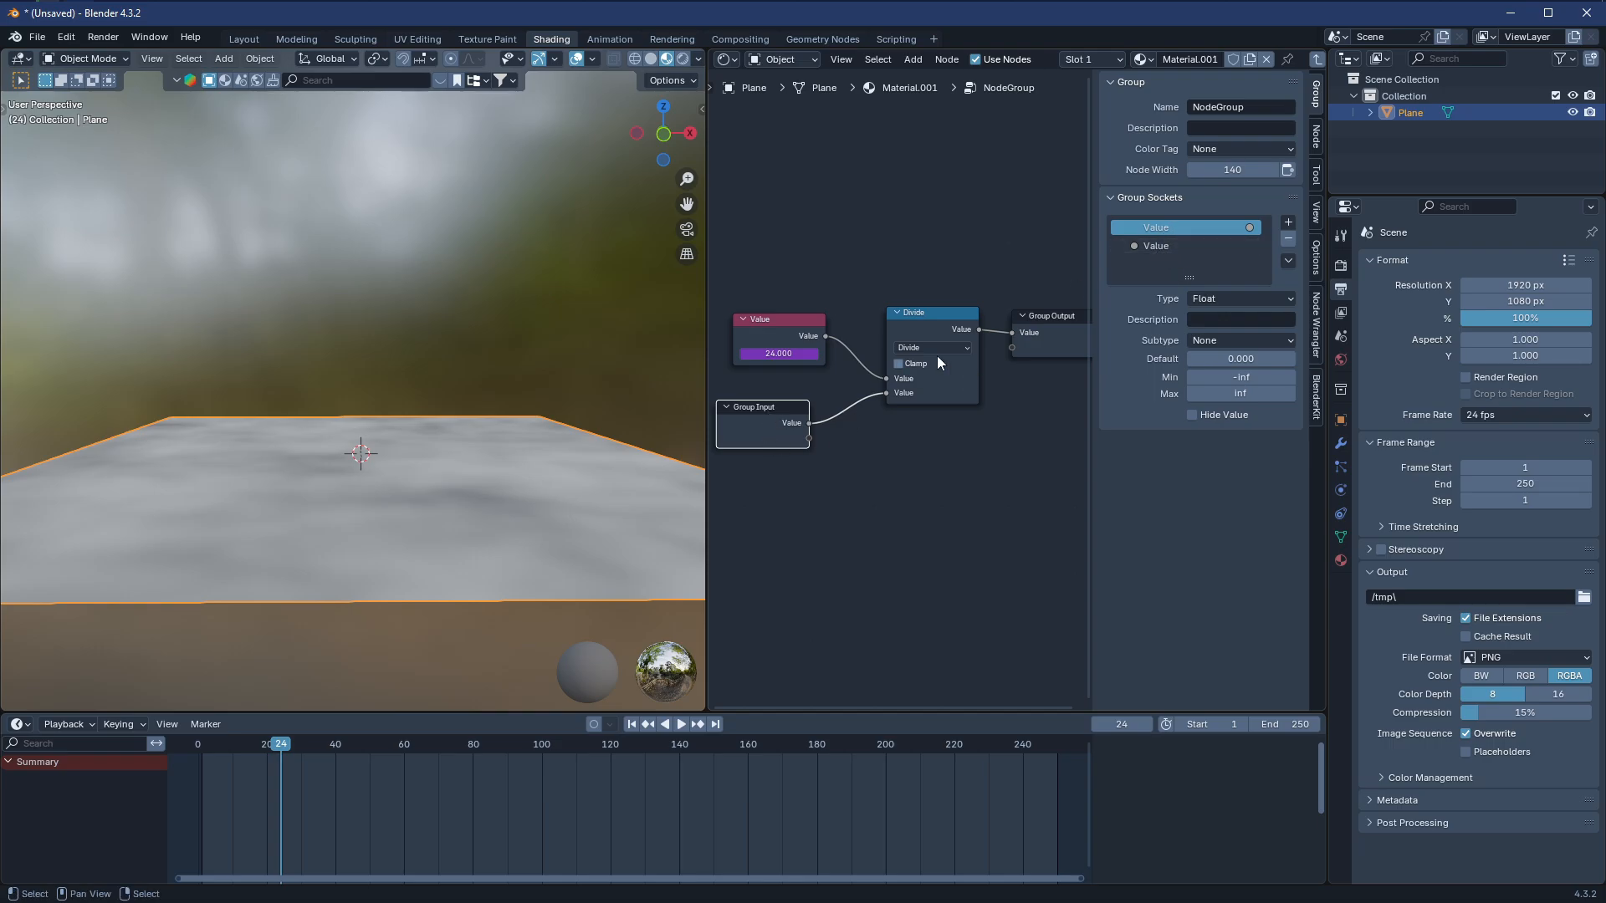
left_click(1152, 248)
left_click(1151, 229)
scroll(849, 425, "up", 2)
middle_click_drag(843, 428, 875, 430)
double_click(1175, 246)
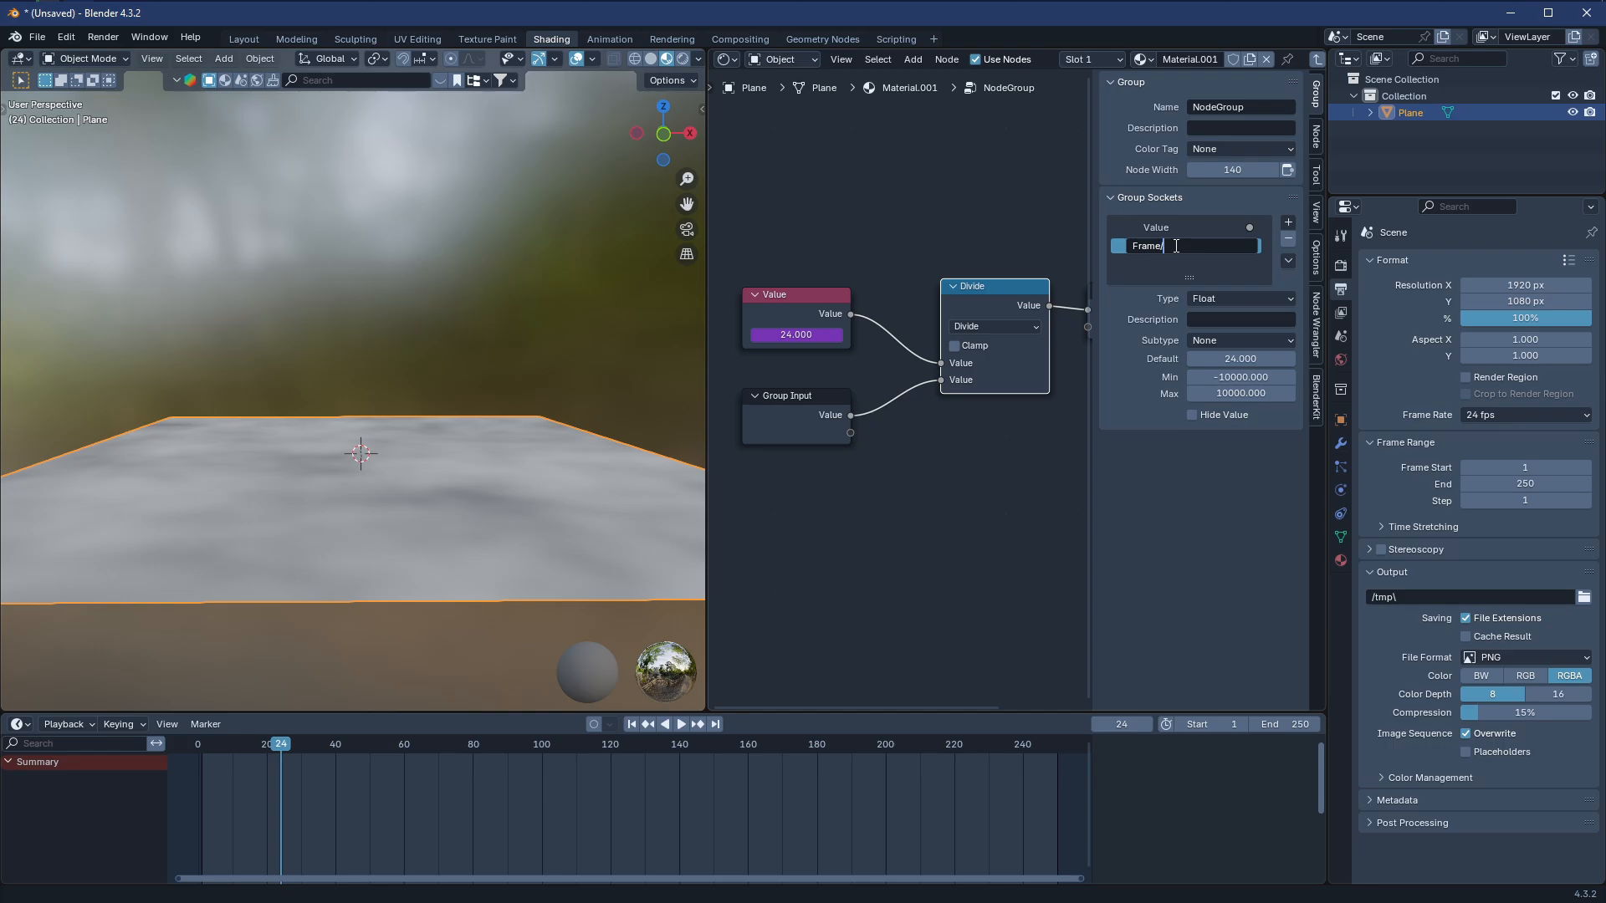
key("Return")
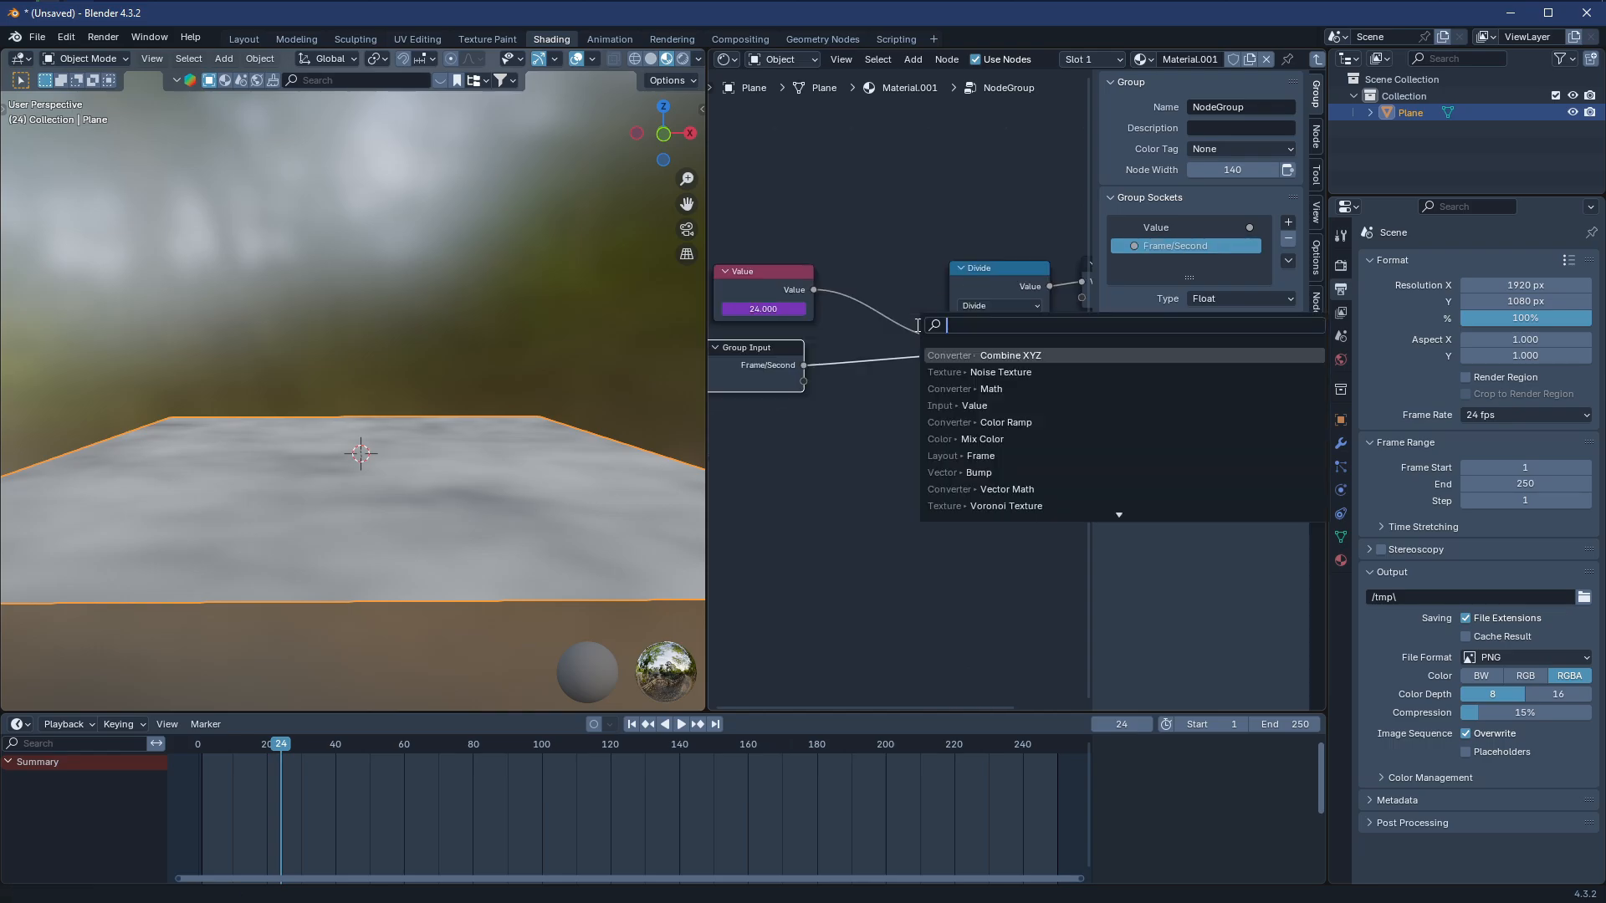
Add a Math node after the Group Input and connect Frame/Second to its first value input
type("math")
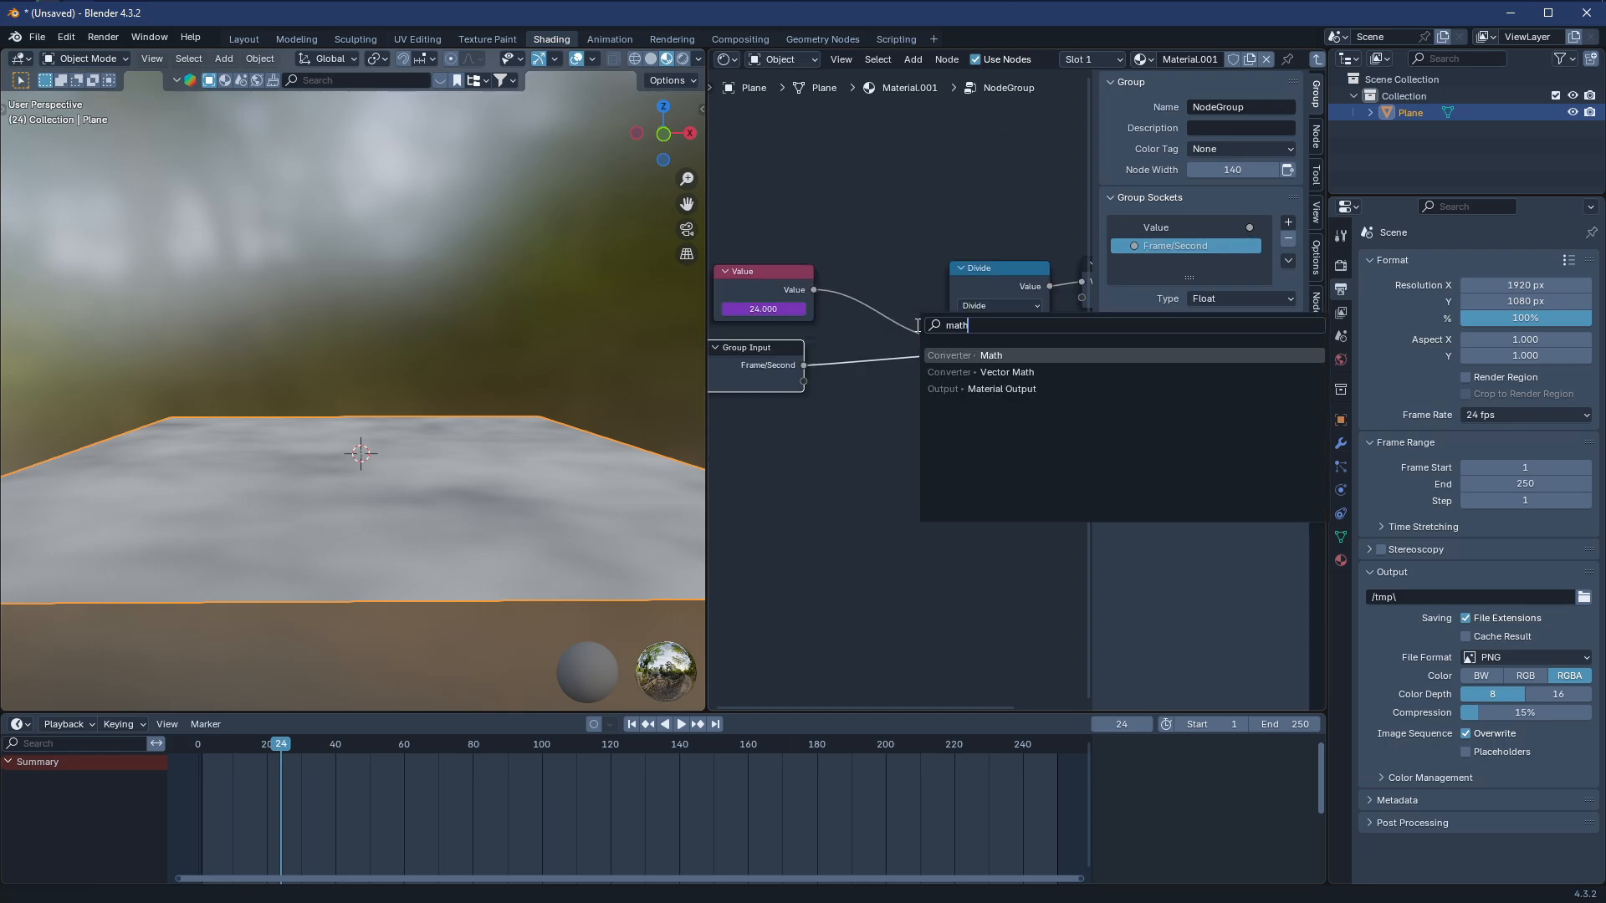
key("Return")
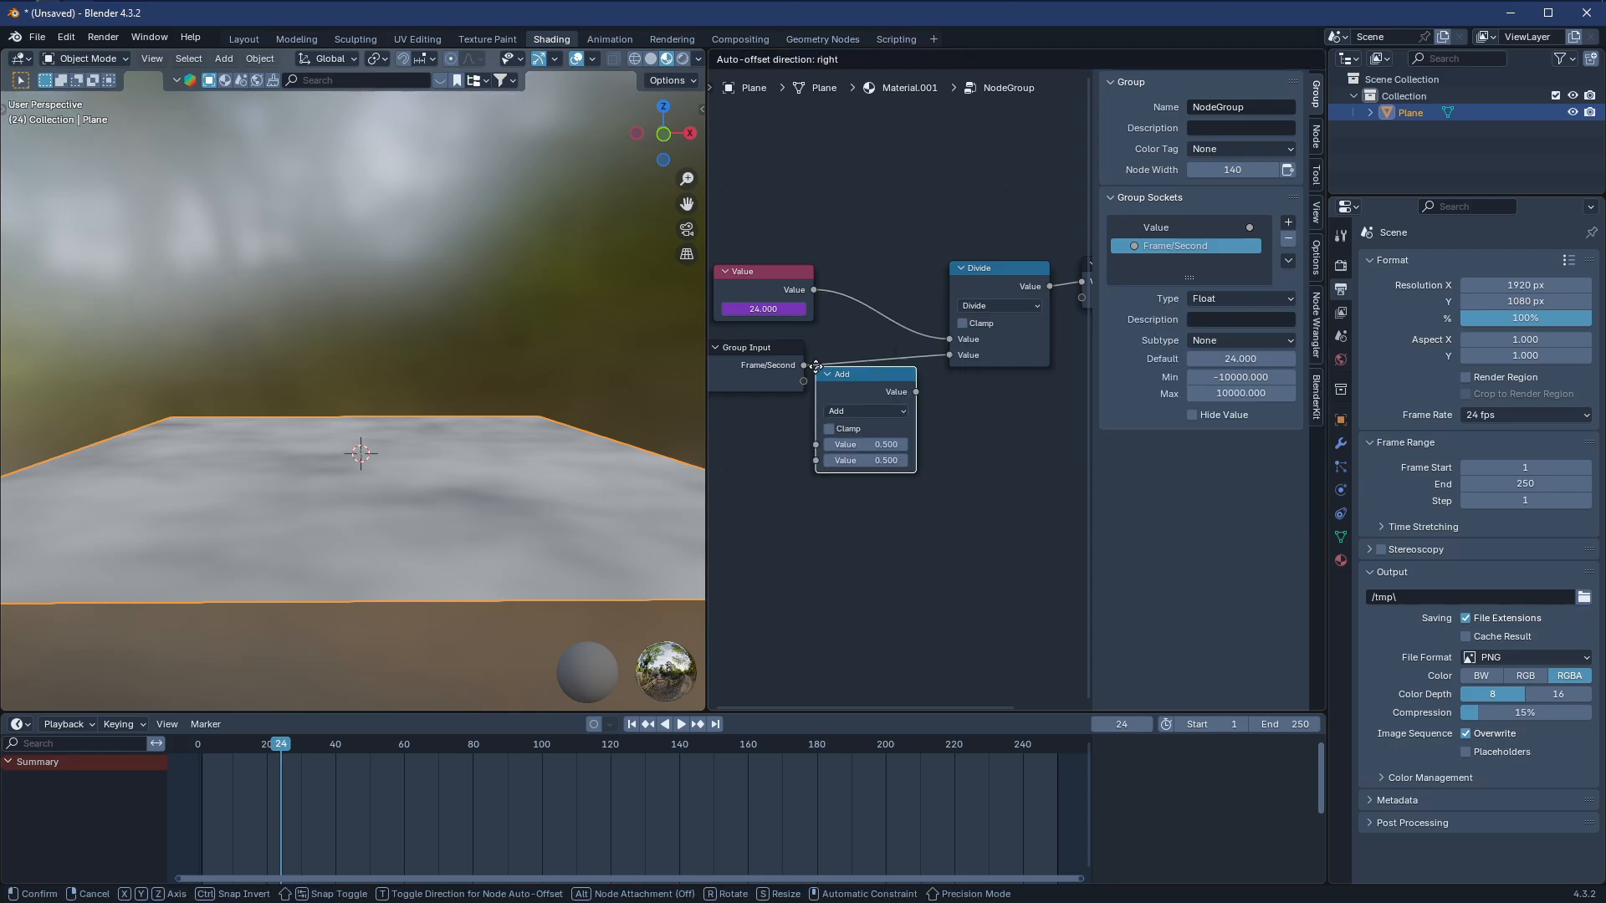
left_click(900, 380)
scroll(916, 445, "up", 2)
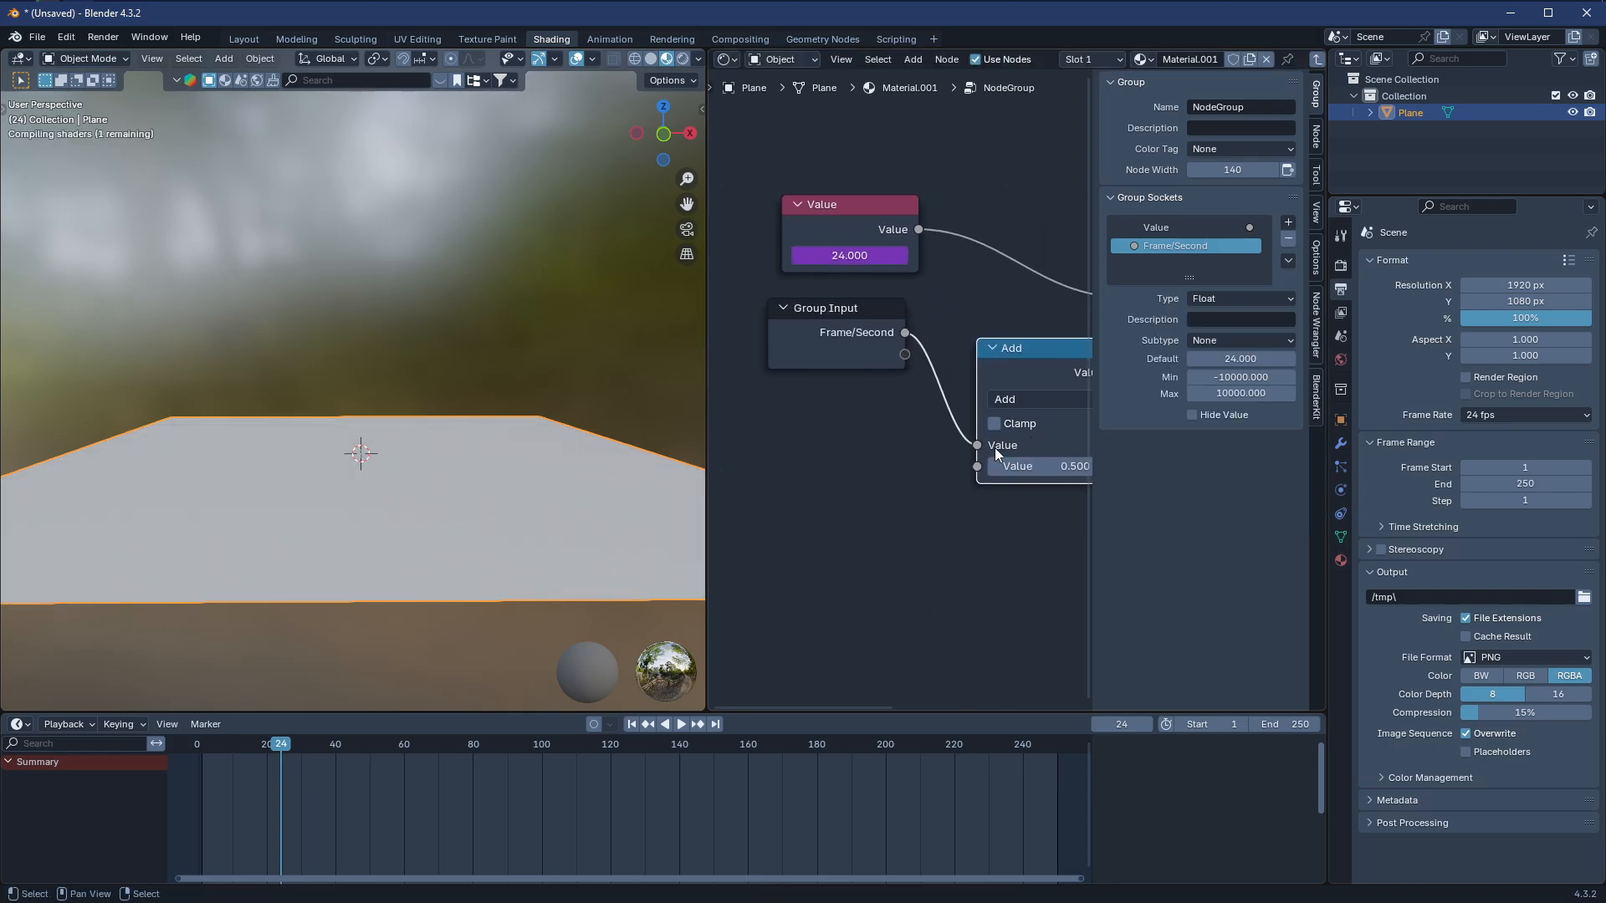
Change the Add node after Group Input to Multiply and reposition the Group Input and Value nodes
middle_click_drag(995, 448, 927, 459)
left_click_drag(926, 459, 904, 455)
left_click(961, 424)
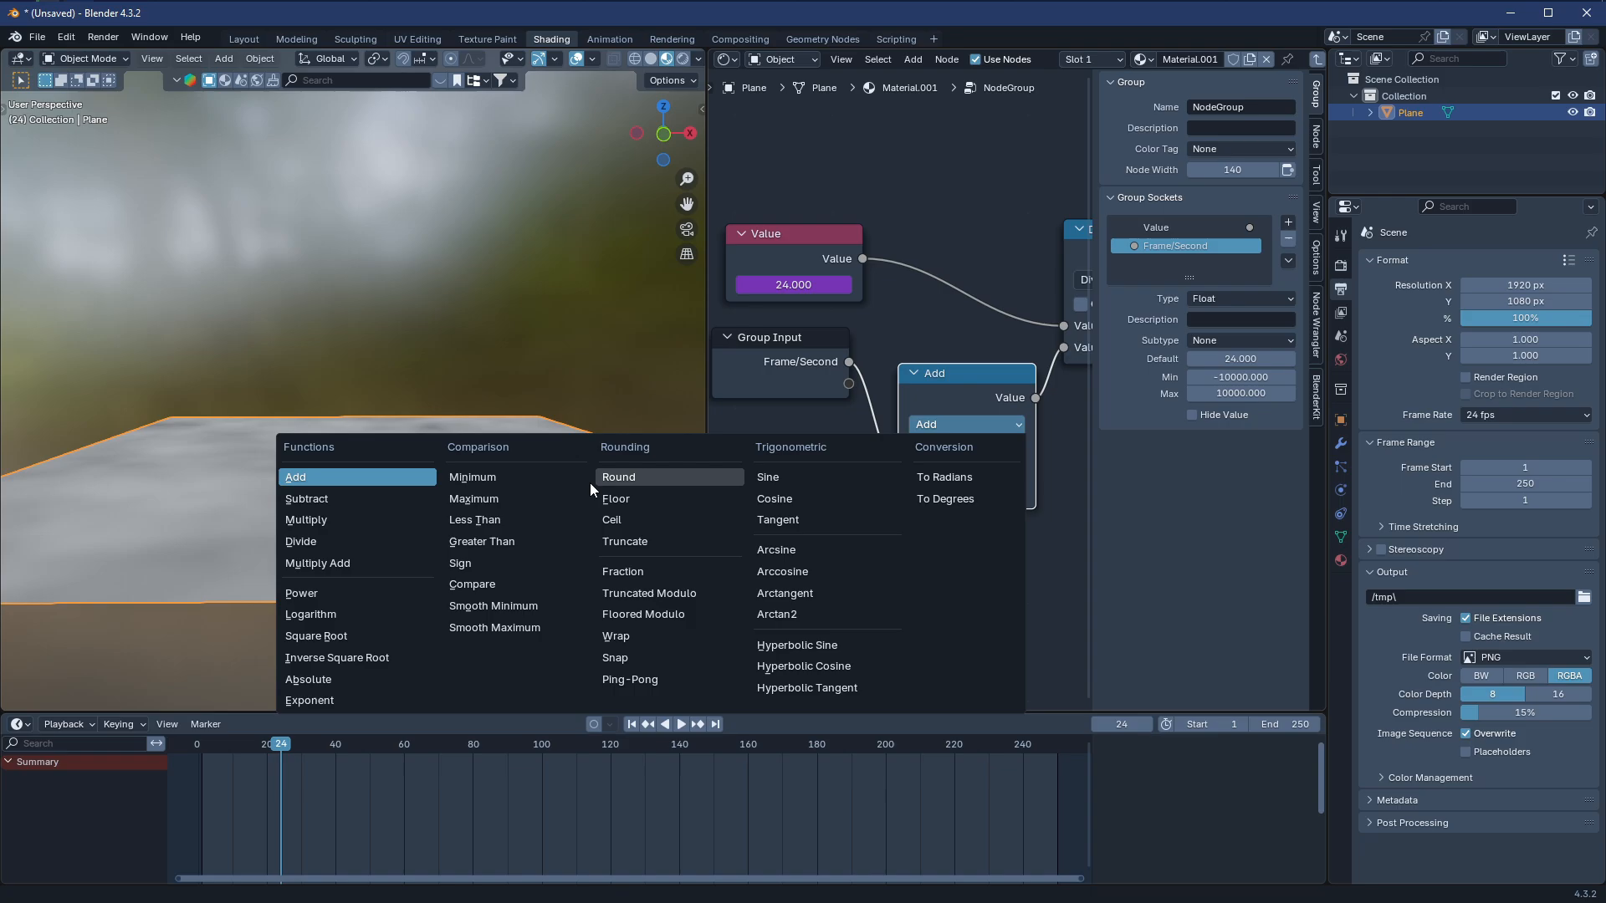
left_click(327, 521)
middle_click_drag(935, 516, 901, 519)
middle_click_drag(842, 382, 906, 386)
left_click_drag(815, 347, 824, 335)
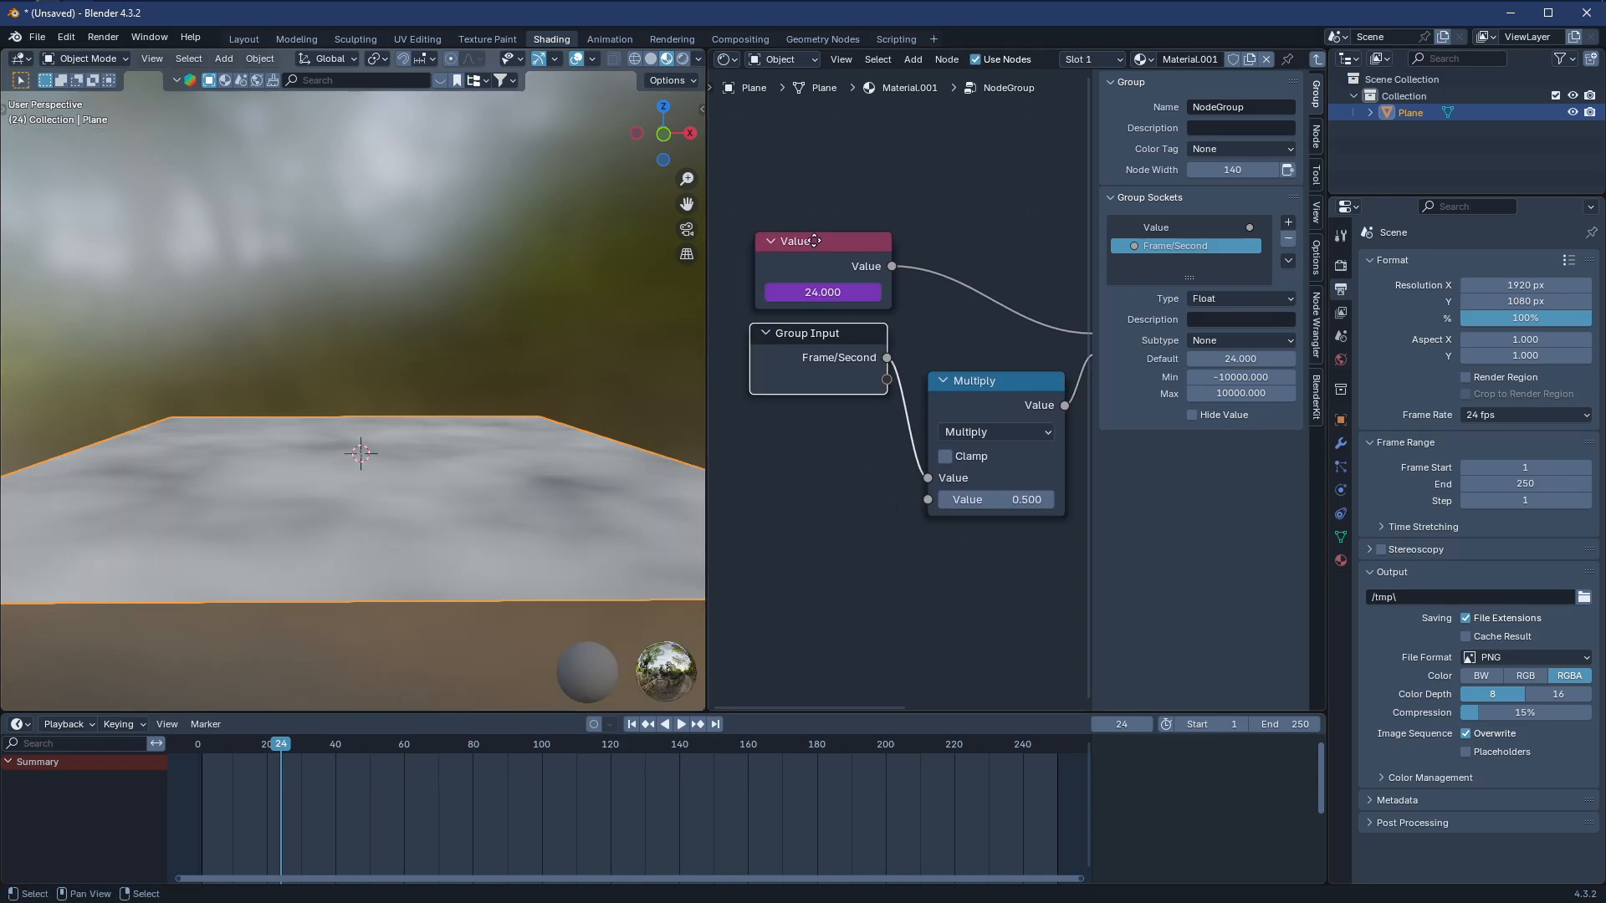
left_click_drag(814, 241, 779, 236)
Connect Group Input's empty socket to the Multiply node's second value and rename the new socket Multiplier
left_click_drag(812, 332, 913, 497)
middle_click_drag(913, 496, 862, 492)
left_click(1196, 265)
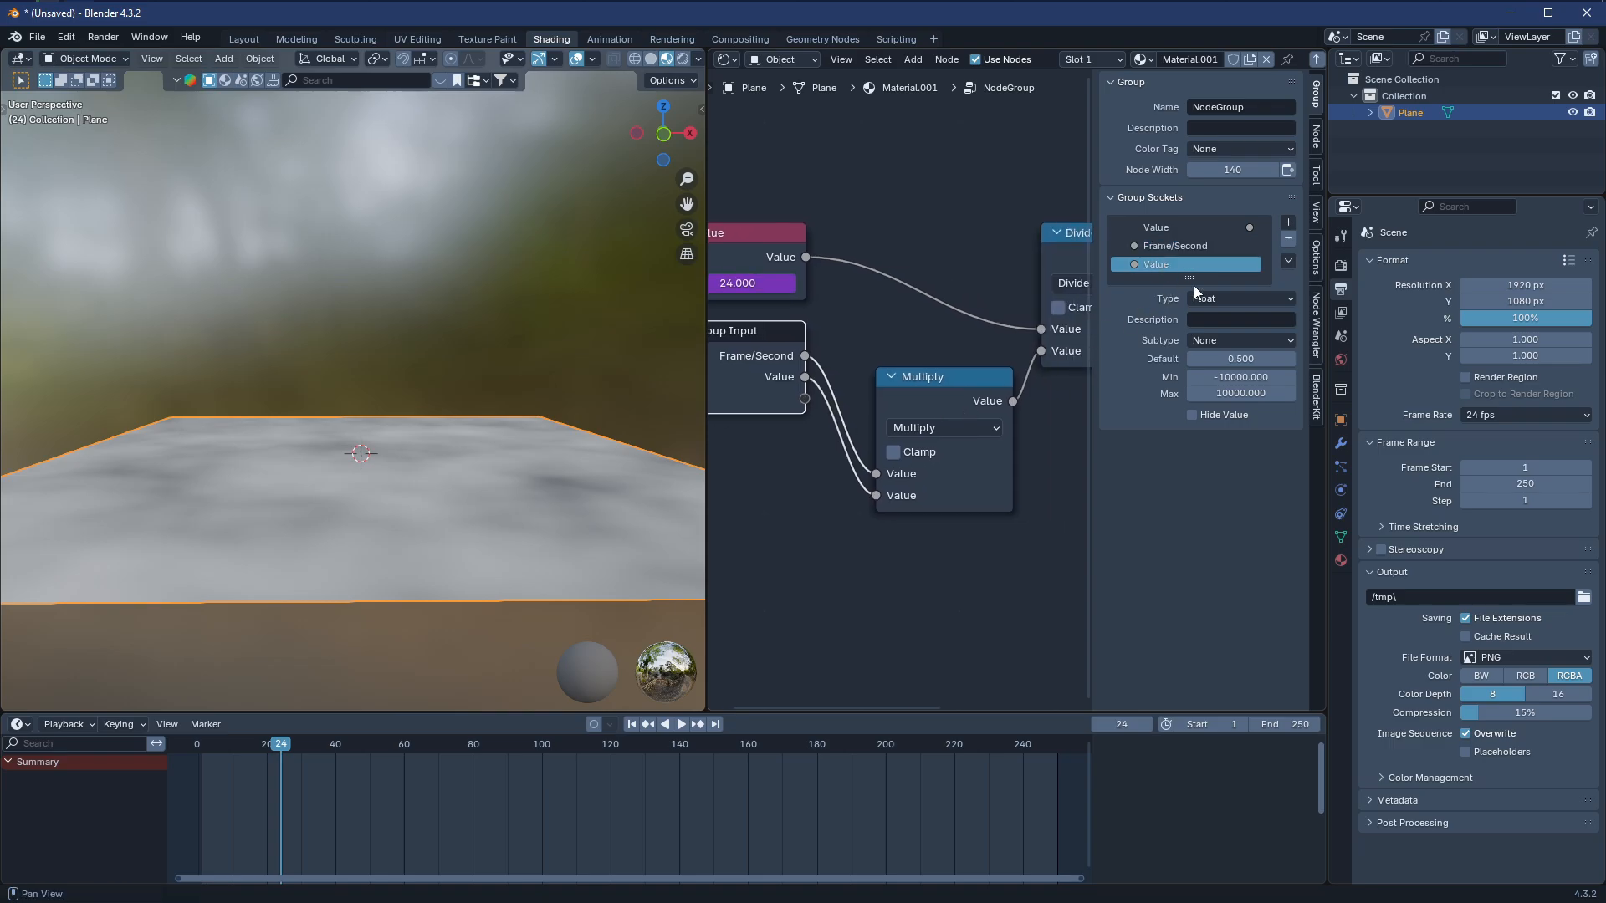
double_click(1186, 266)
key("BackSpace")
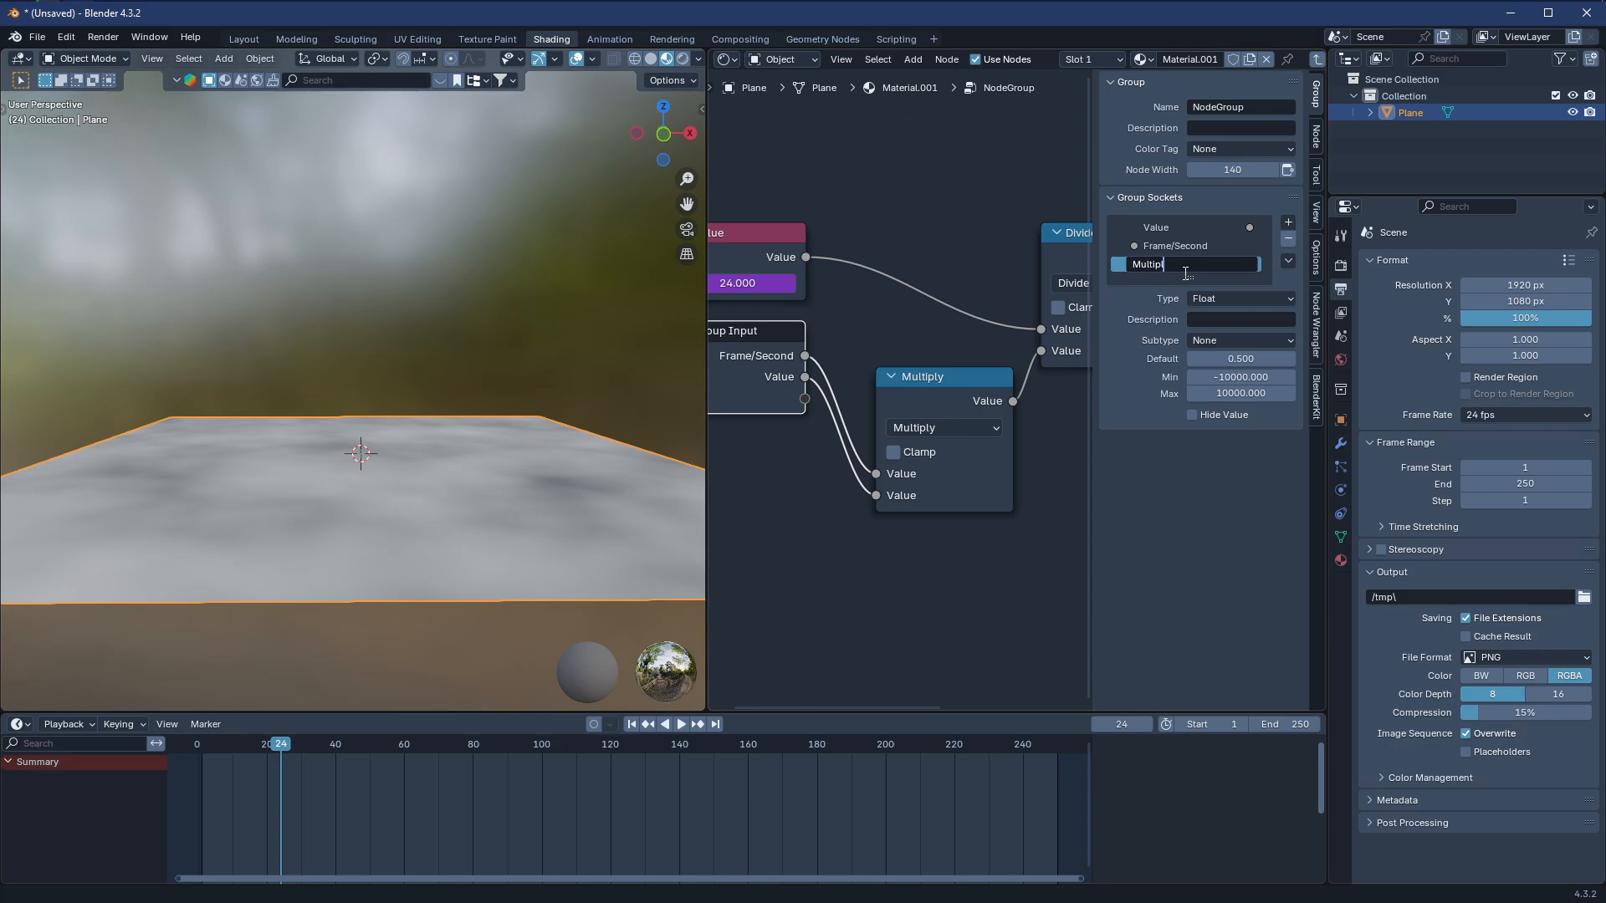
type("Multiplier")
key("Return")
middle_click_drag(770, 460, 859, 448)
key("shift+a")
left_click(908, 366)
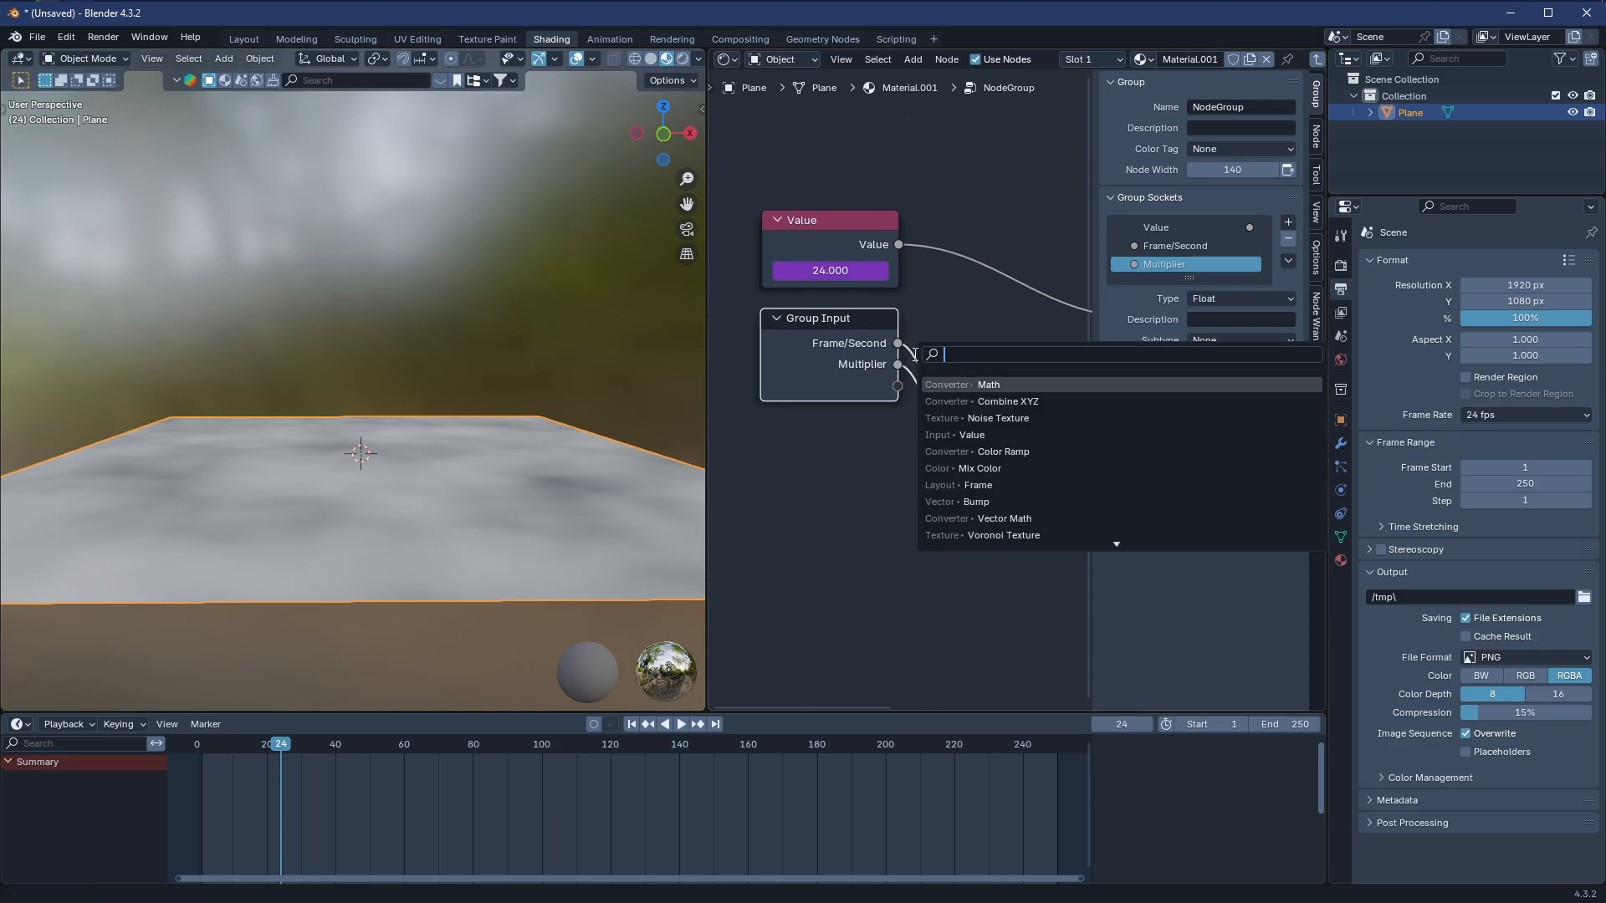
key("Escape")
Move the Group Input node farther away from the Multiply node to make room between them
middle_click_drag(903, 301, 840, 319)
middle_click_drag(900, 410, 920, 444)
left_click_drag(920, 443, 895, 430)
scroll(809, 432, "down", 1)
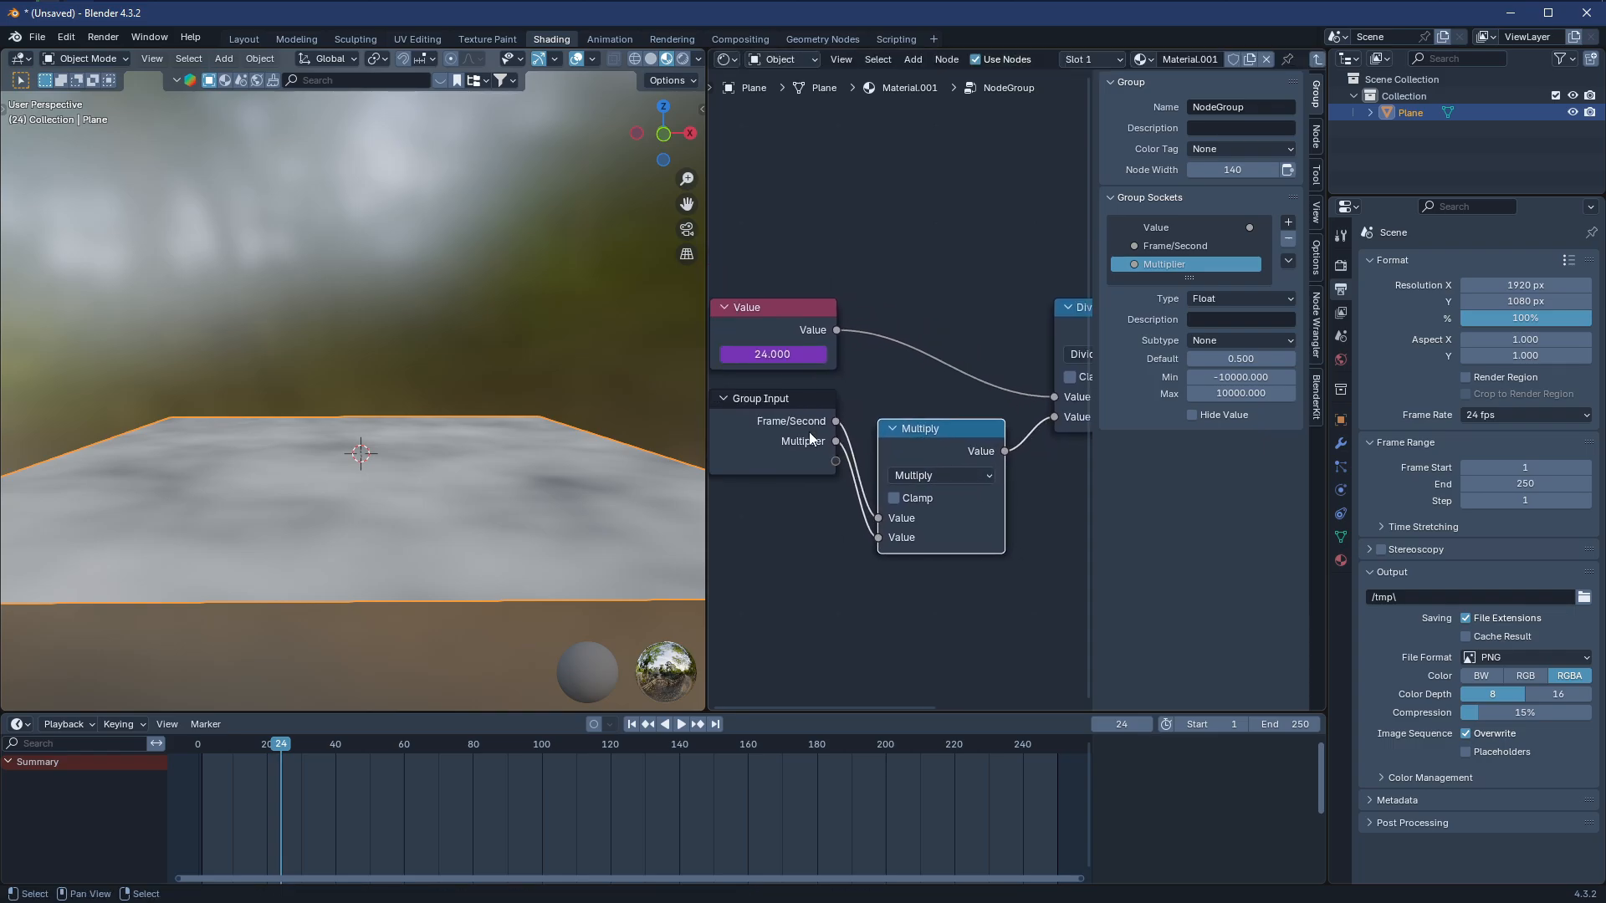
middle_click_drag(853, 448, 795, 400)
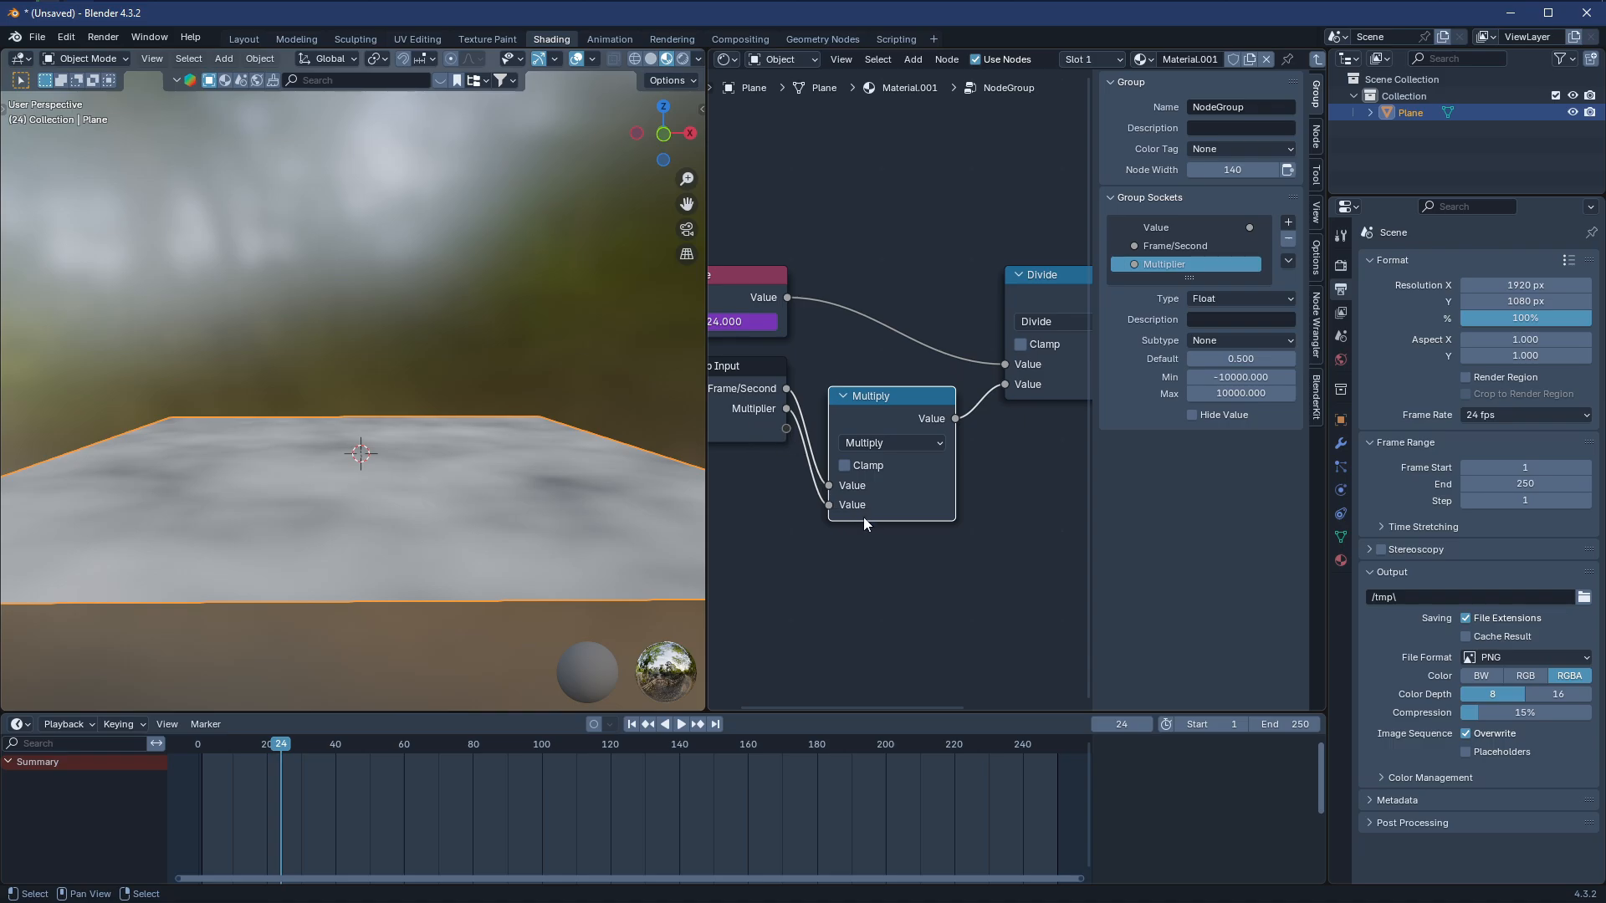
scroll(878, 526, "down", 1)
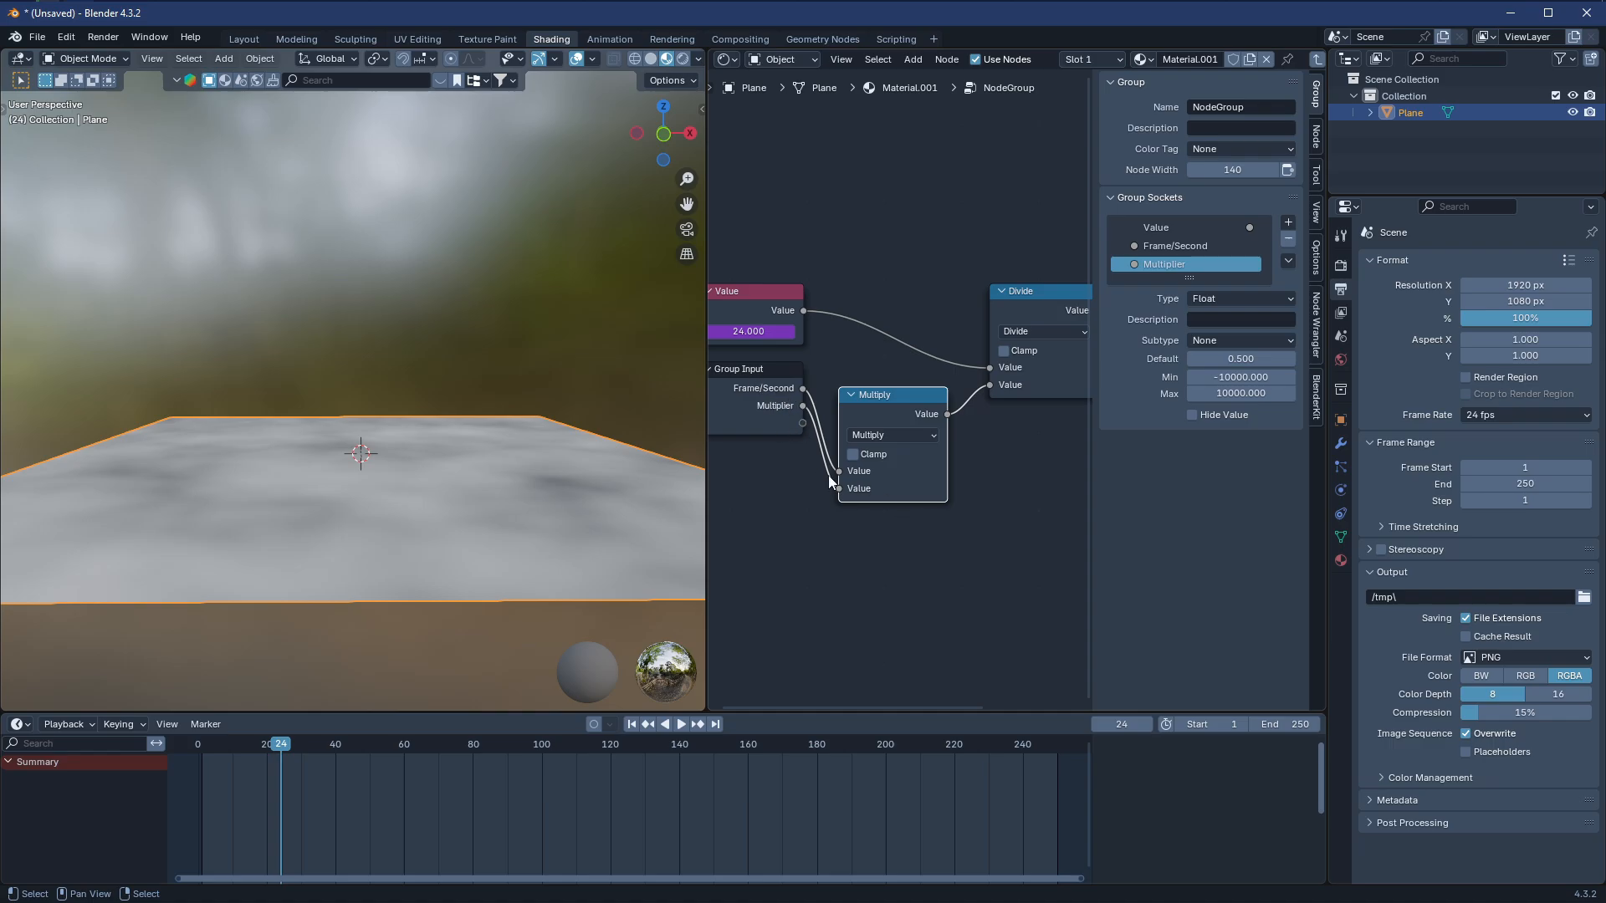
scroll(953, 493, "up", 1)
middle_click_drag(824, 465, 960, 438)
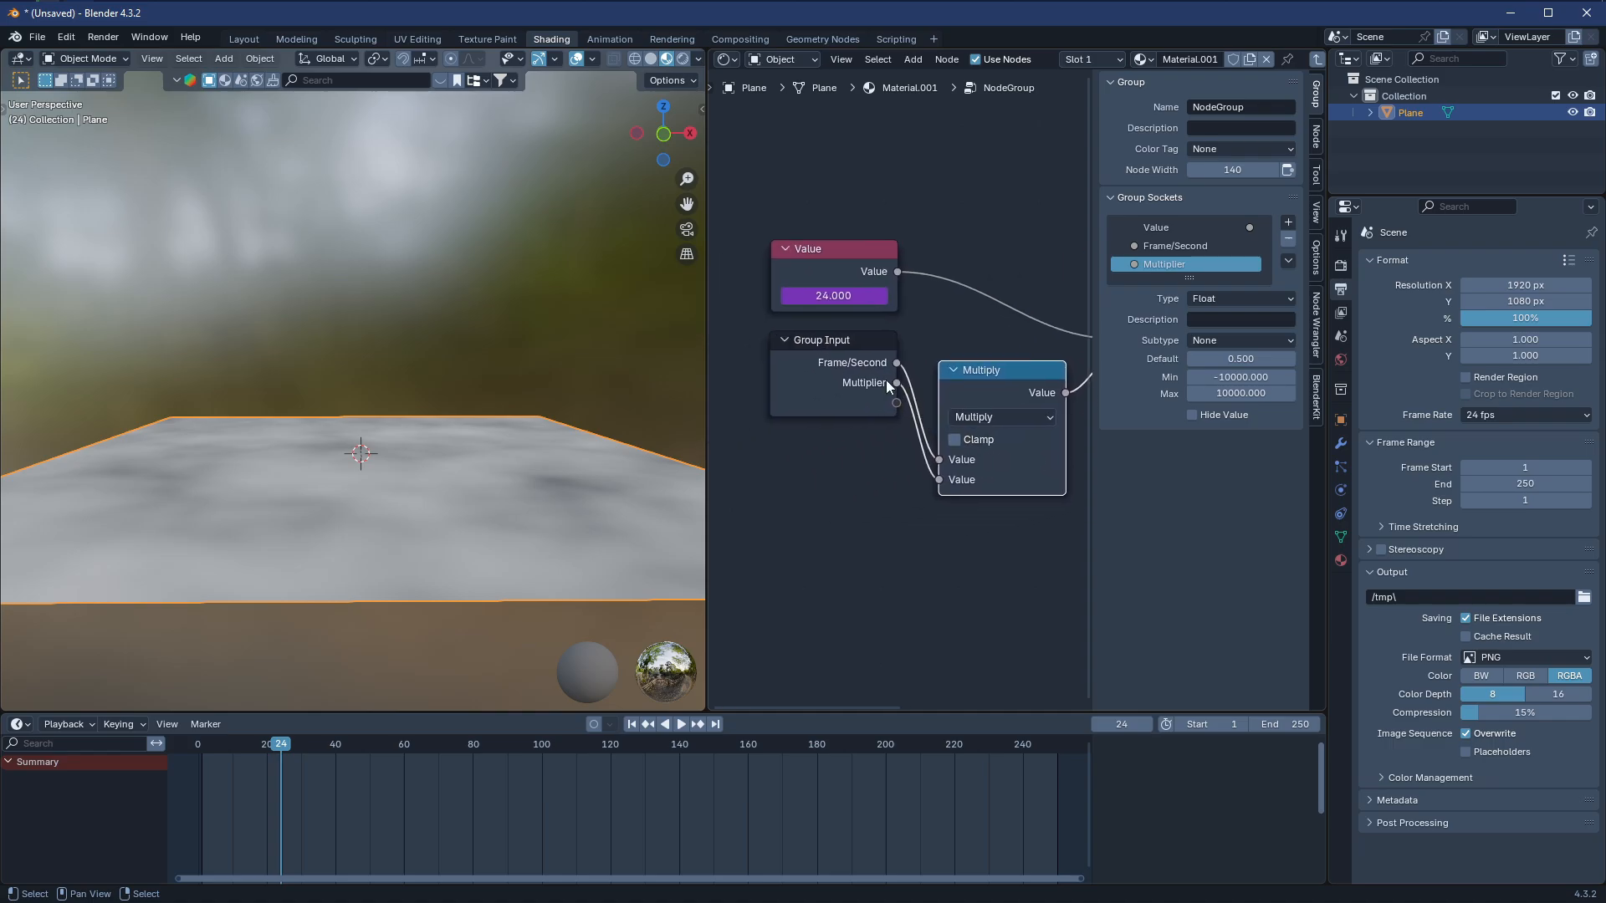
left_click_drag(820, 349, 704, 406)
middle_click_drag(843, 452, 790, 431)
Duplicate the Multiply node and insert the copy on the link between Multiplier and the original Multiply node
left_click(974, 407)
key("shift+s")
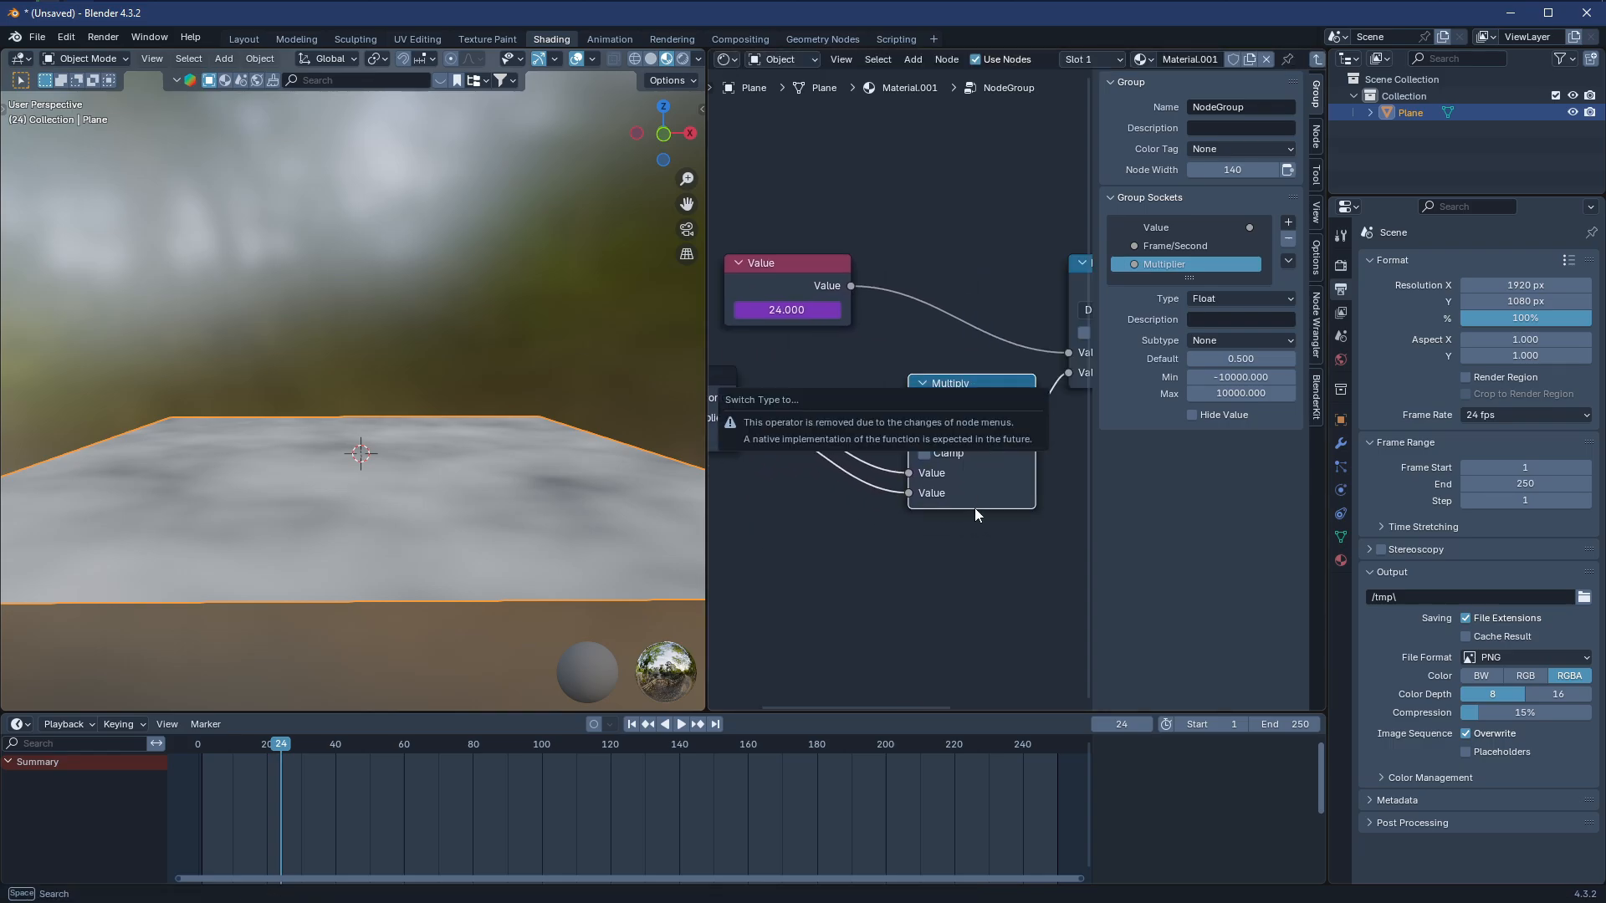
key("shift+d")
left_click(800, 564)
middle_click_drag(884, 543, 942, 514)
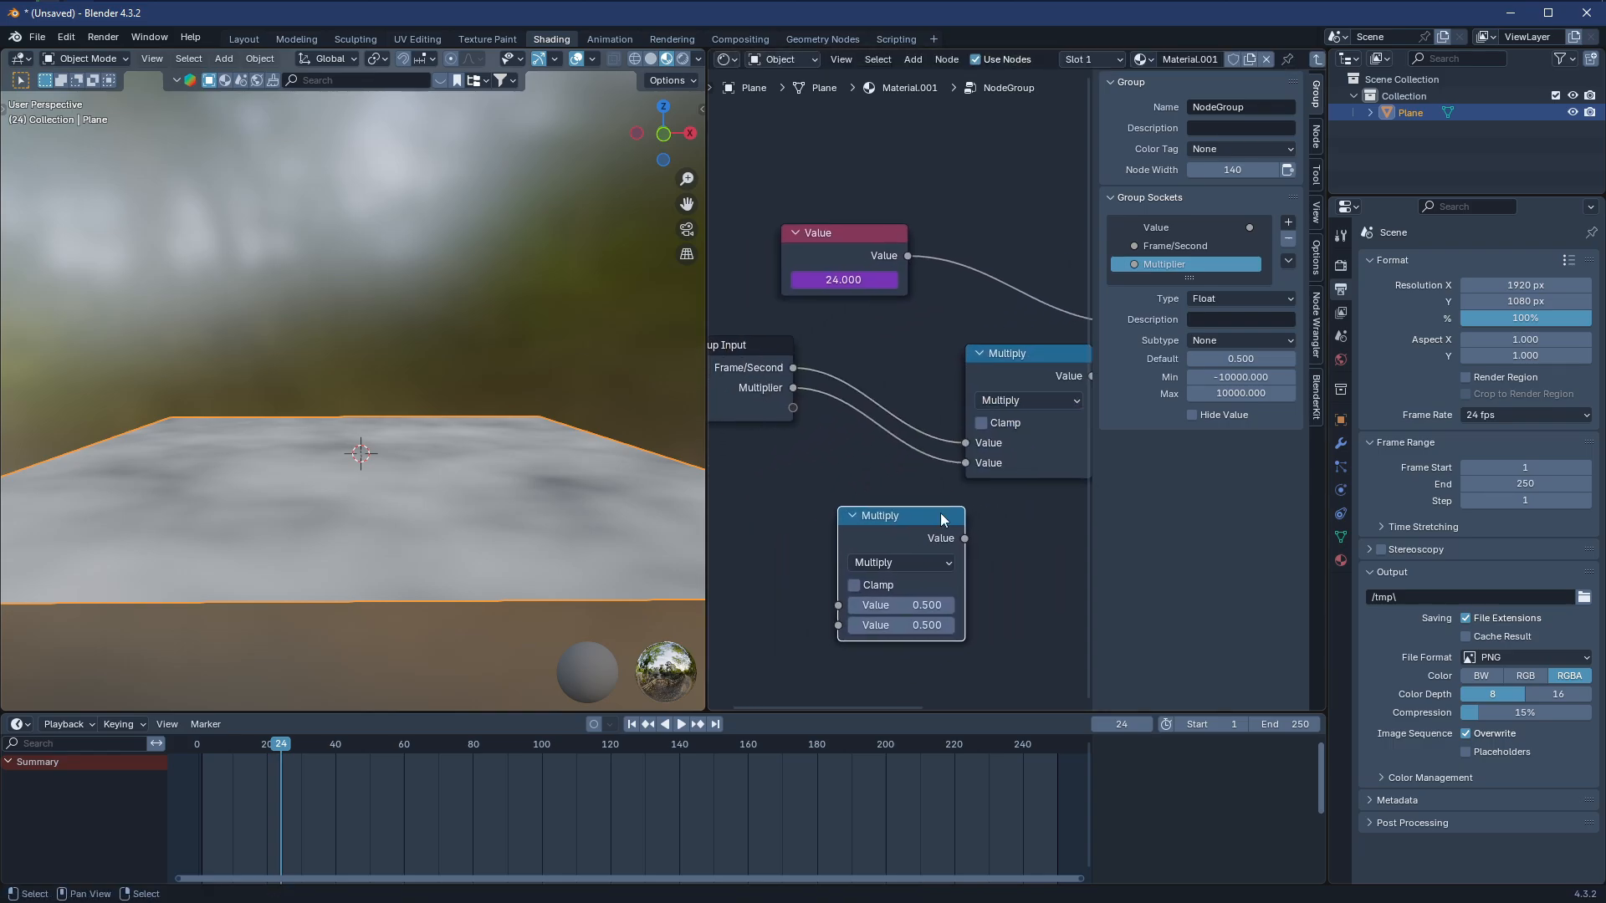
left_click_drag(890, 538, 865, 491)
Change the duplicated node to Divide and move the Multiplier link to its second value input
left_click(870, 516)
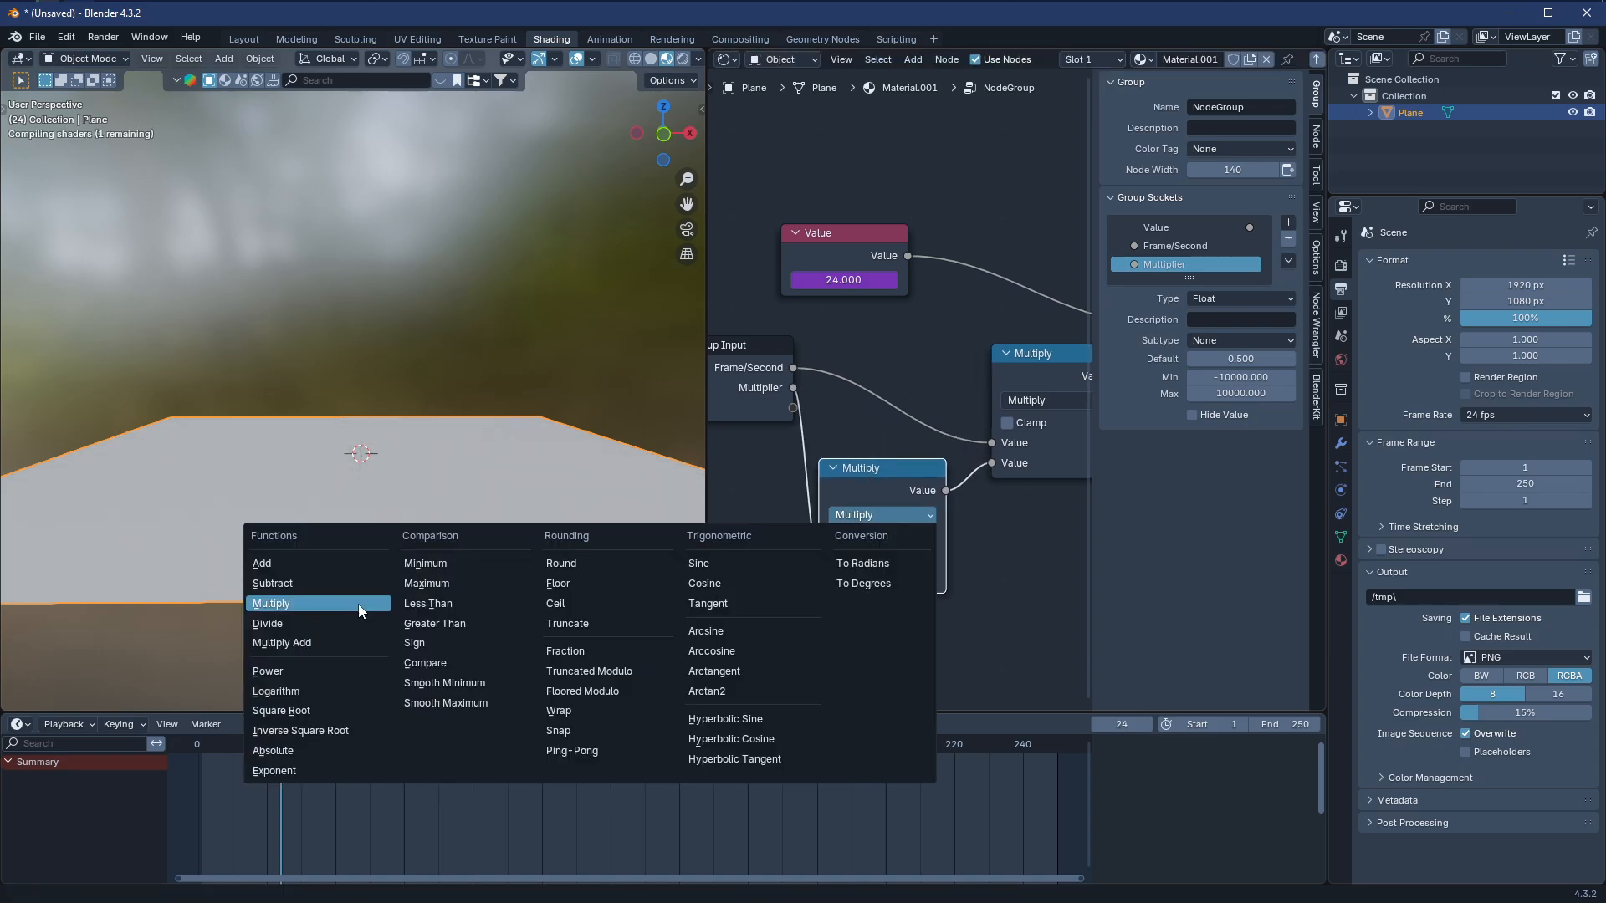
left_click(303, 621)
scroll(935, 579, "up", 2)
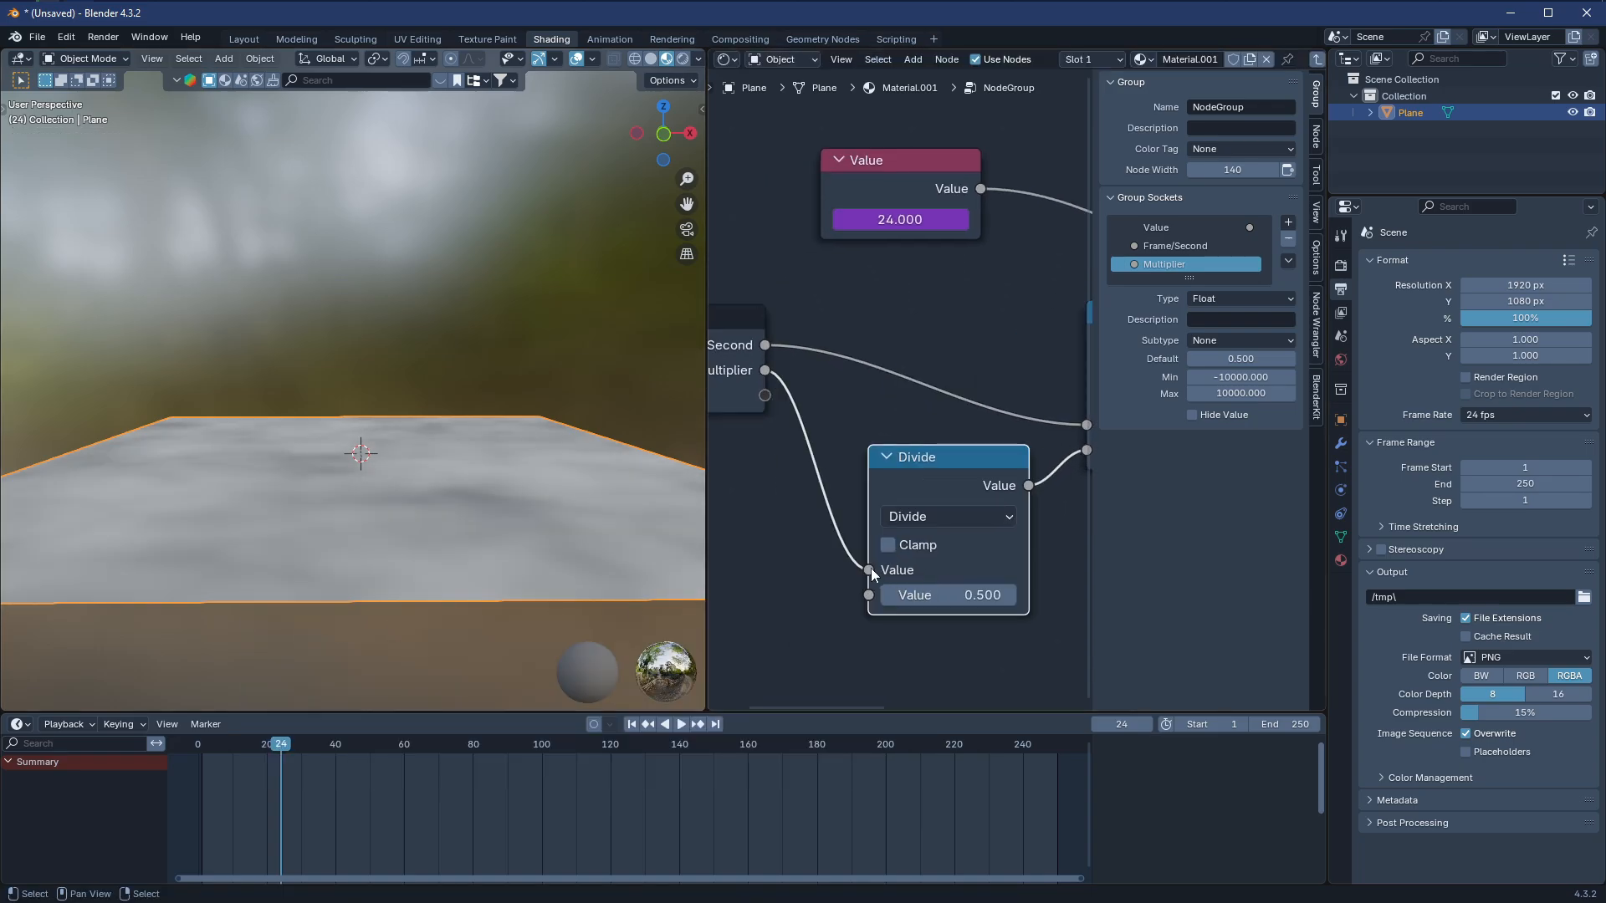
left_click_drag(871, 569, 870, 594)
Set the first value of the Divide node fed by Multiplier to 1
middle_click_drag(930, 640, 924, 587)
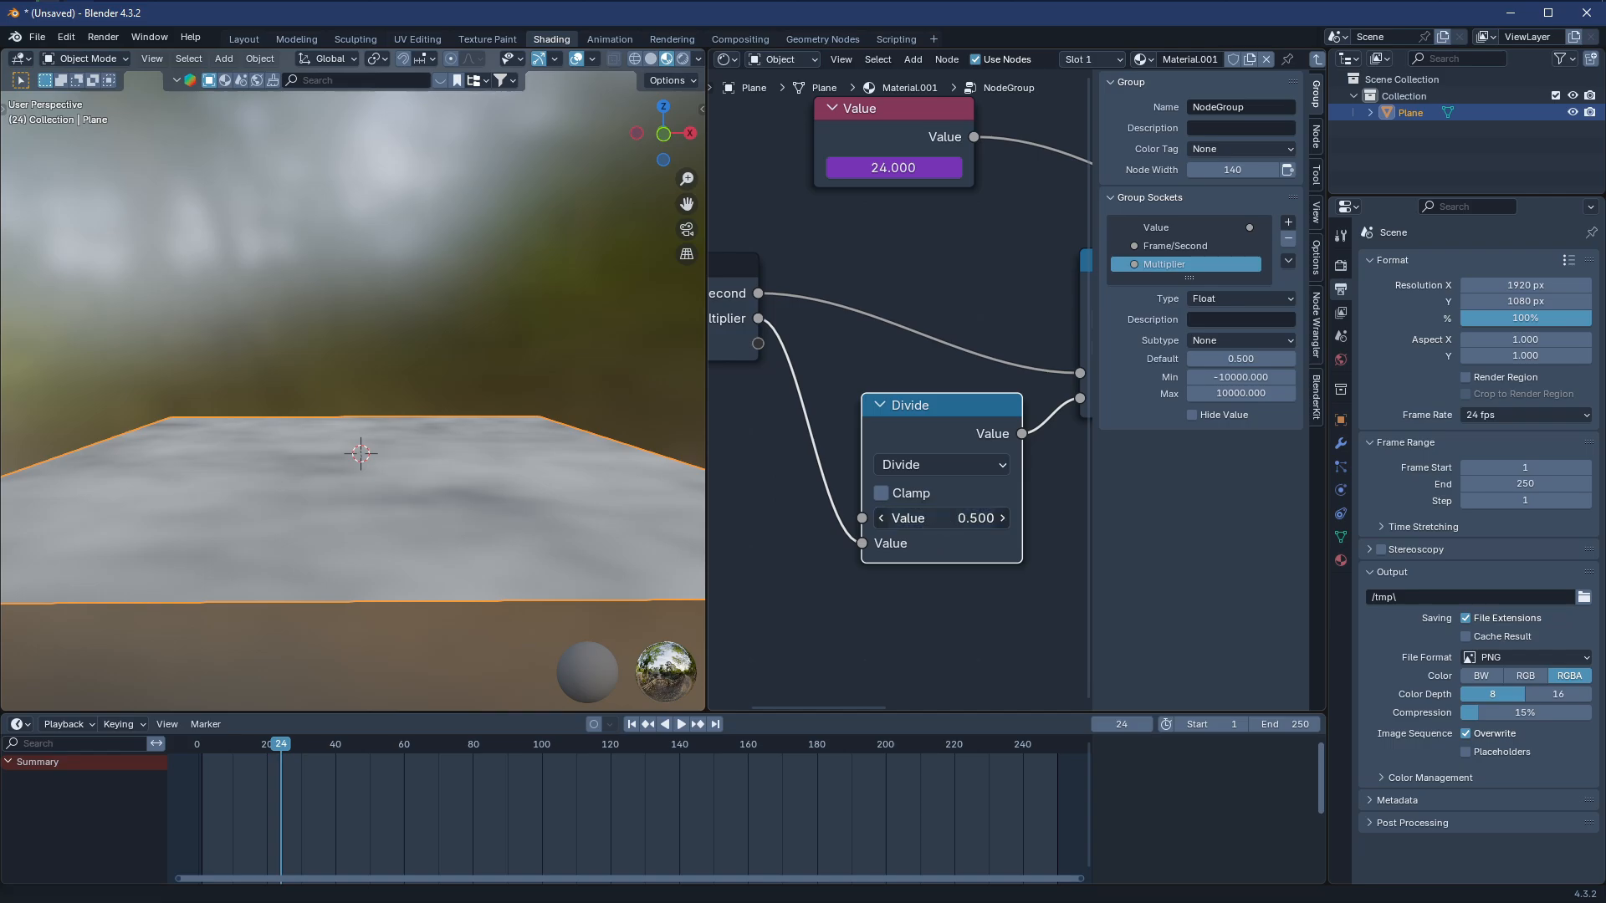
left_click(928, 517)
key("Return")
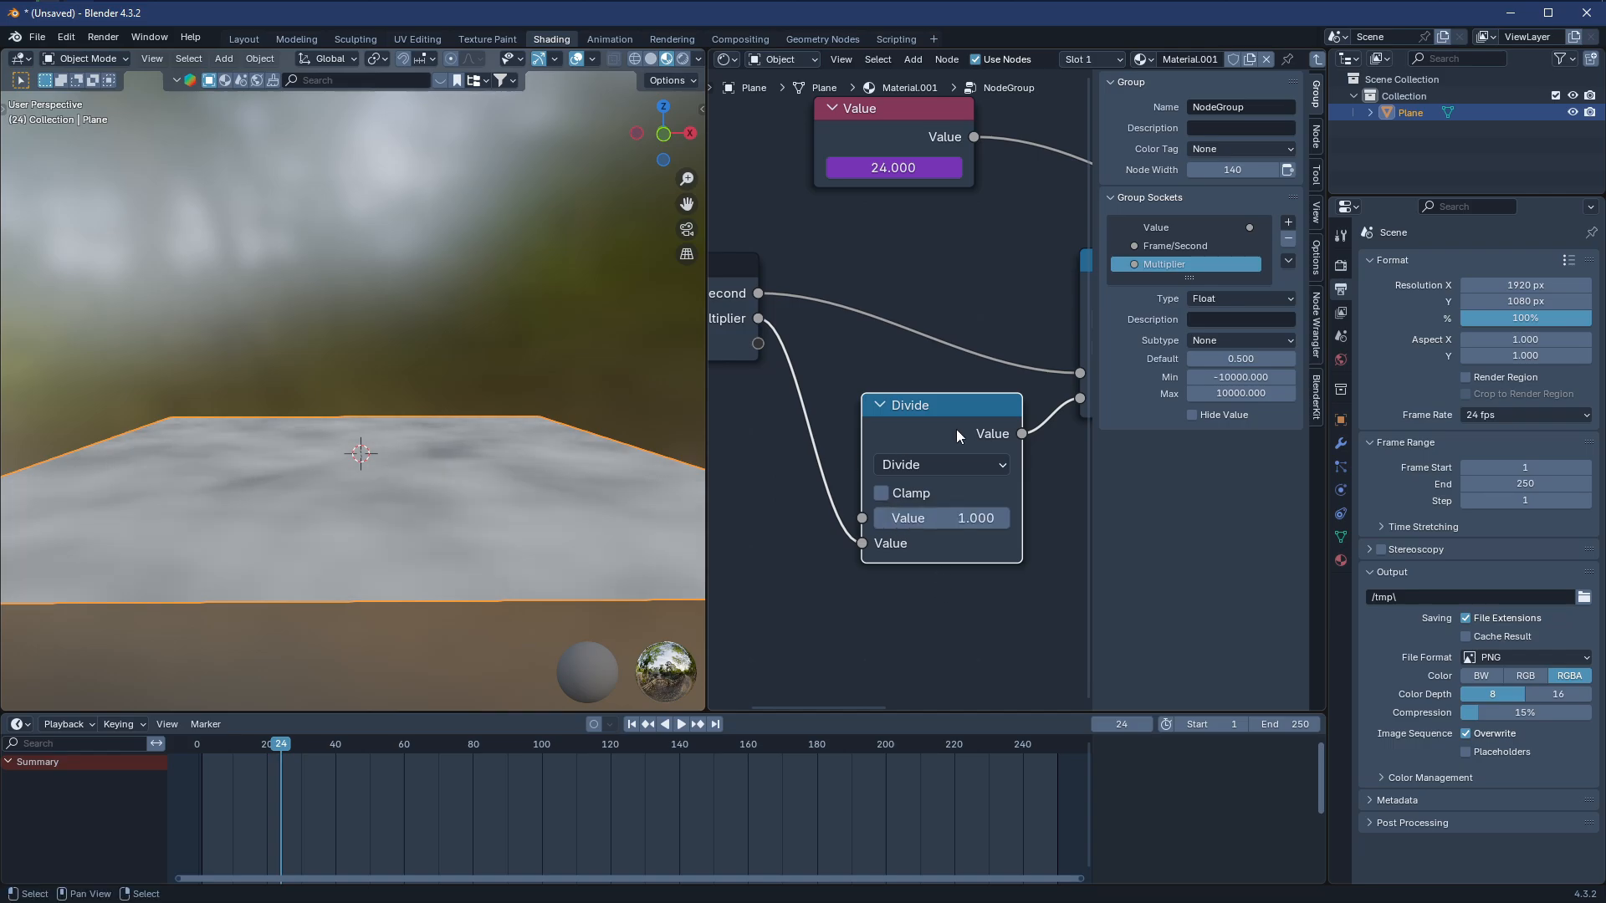
scroll(862, 552, "down", 1)
scroll(928, 493, "down", 5)
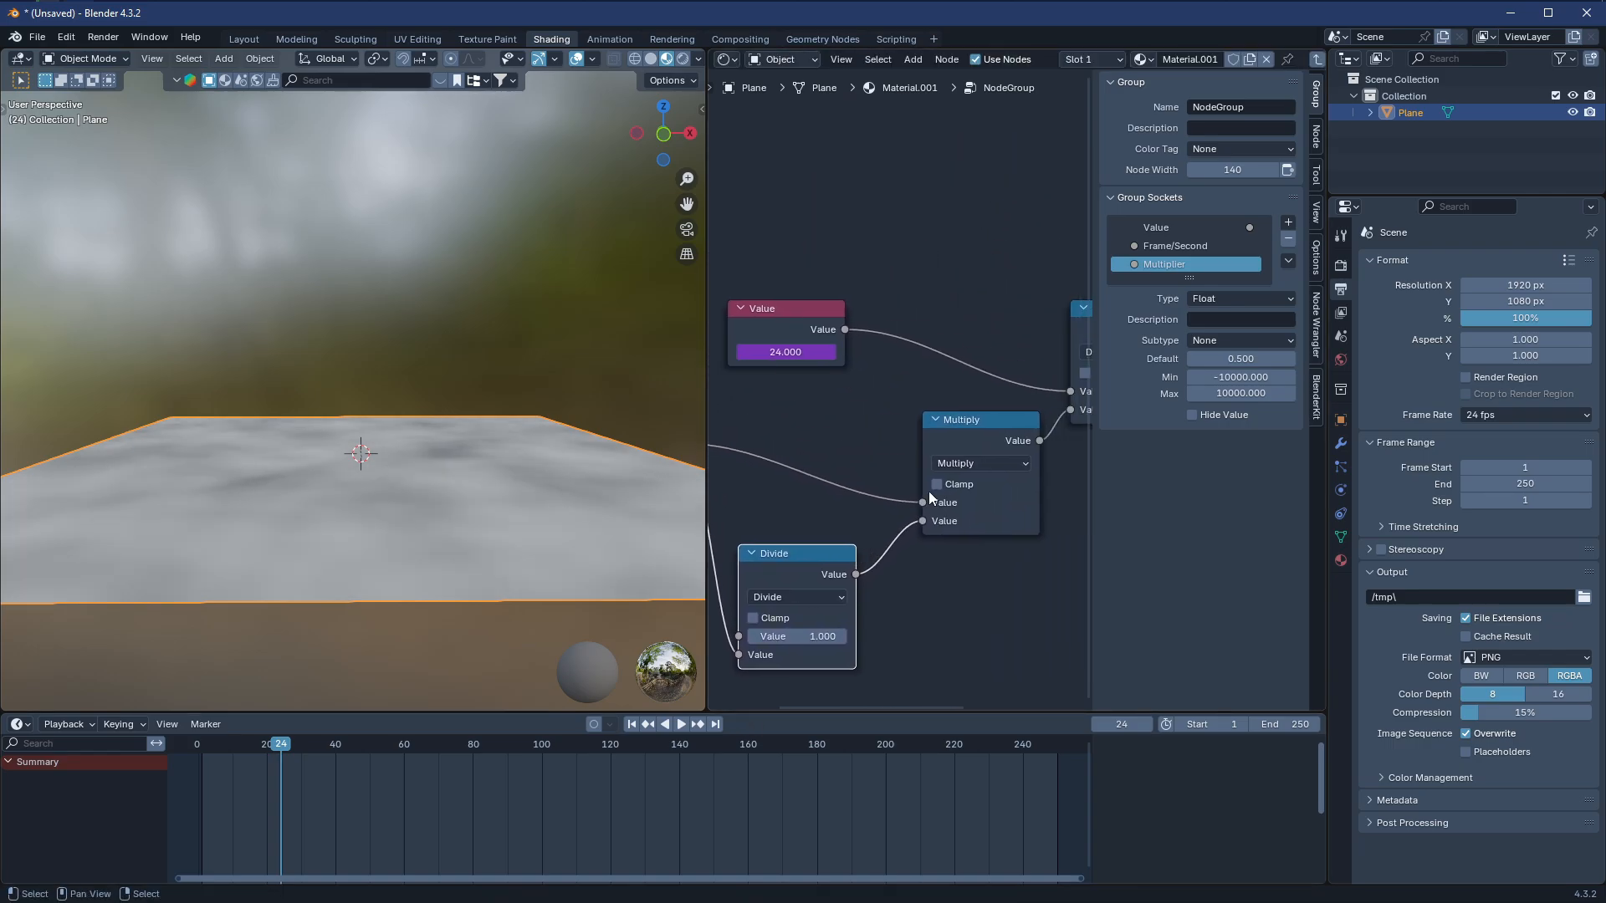
Return to the main material node tree and place the group node below Texture Coordinate, closer to Combine XYZ
left_click(1314, 60)
scroll(871, 393, "up", 4)
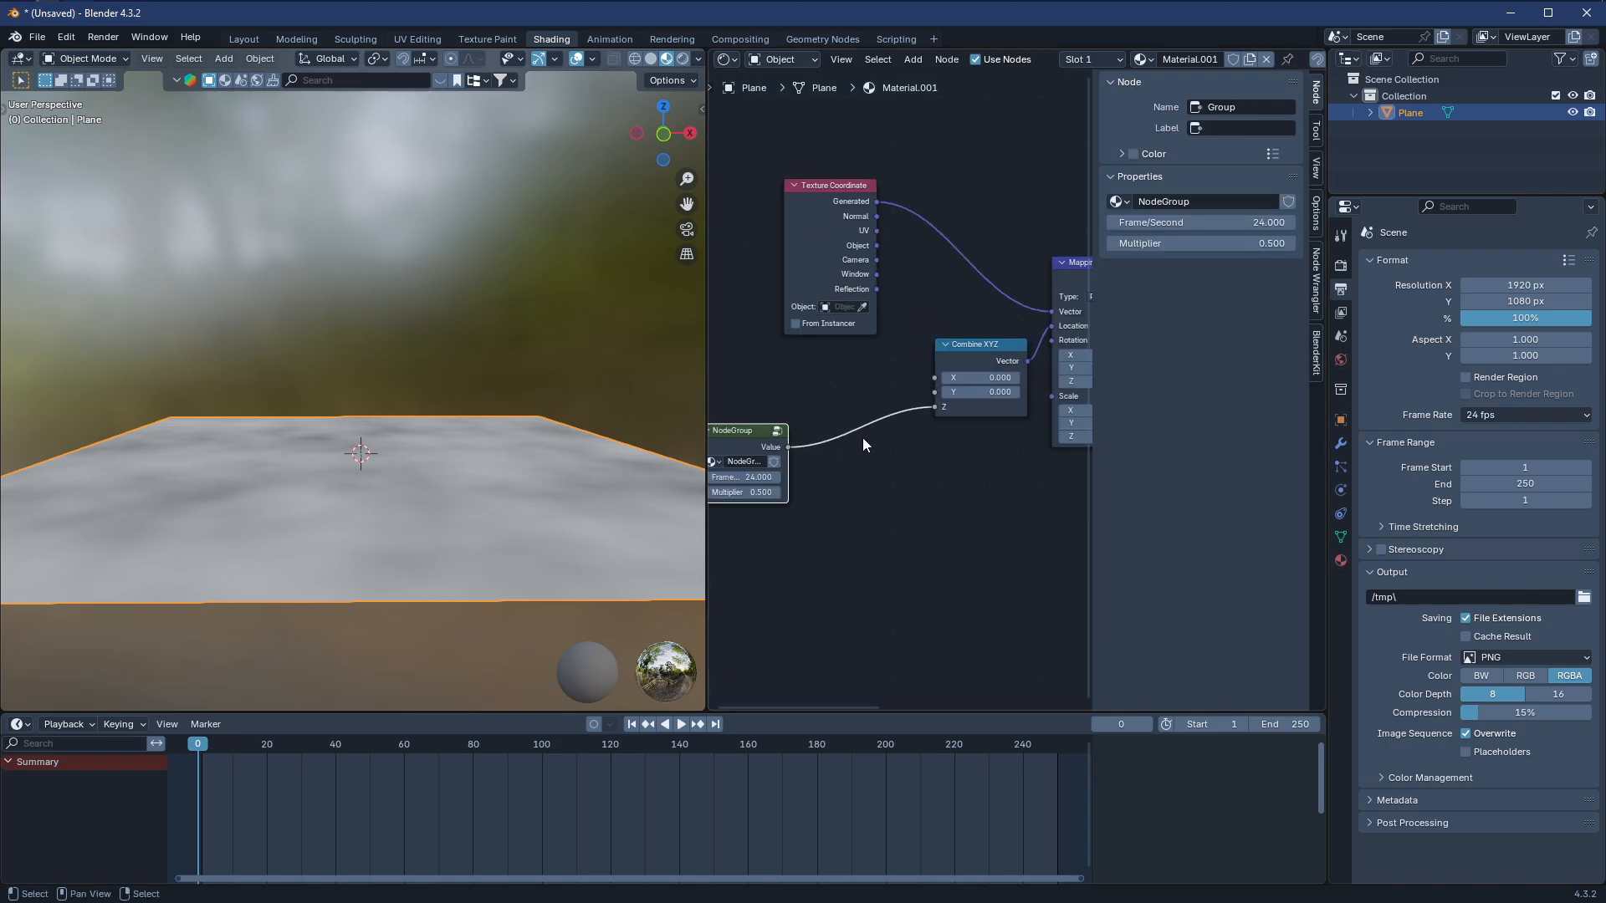
left_click_drag(915, 359, 984, 303)
middle_click_drag(995, 352, 843, 445)
Rename the node group to Delta Time
left_click(843, 446)
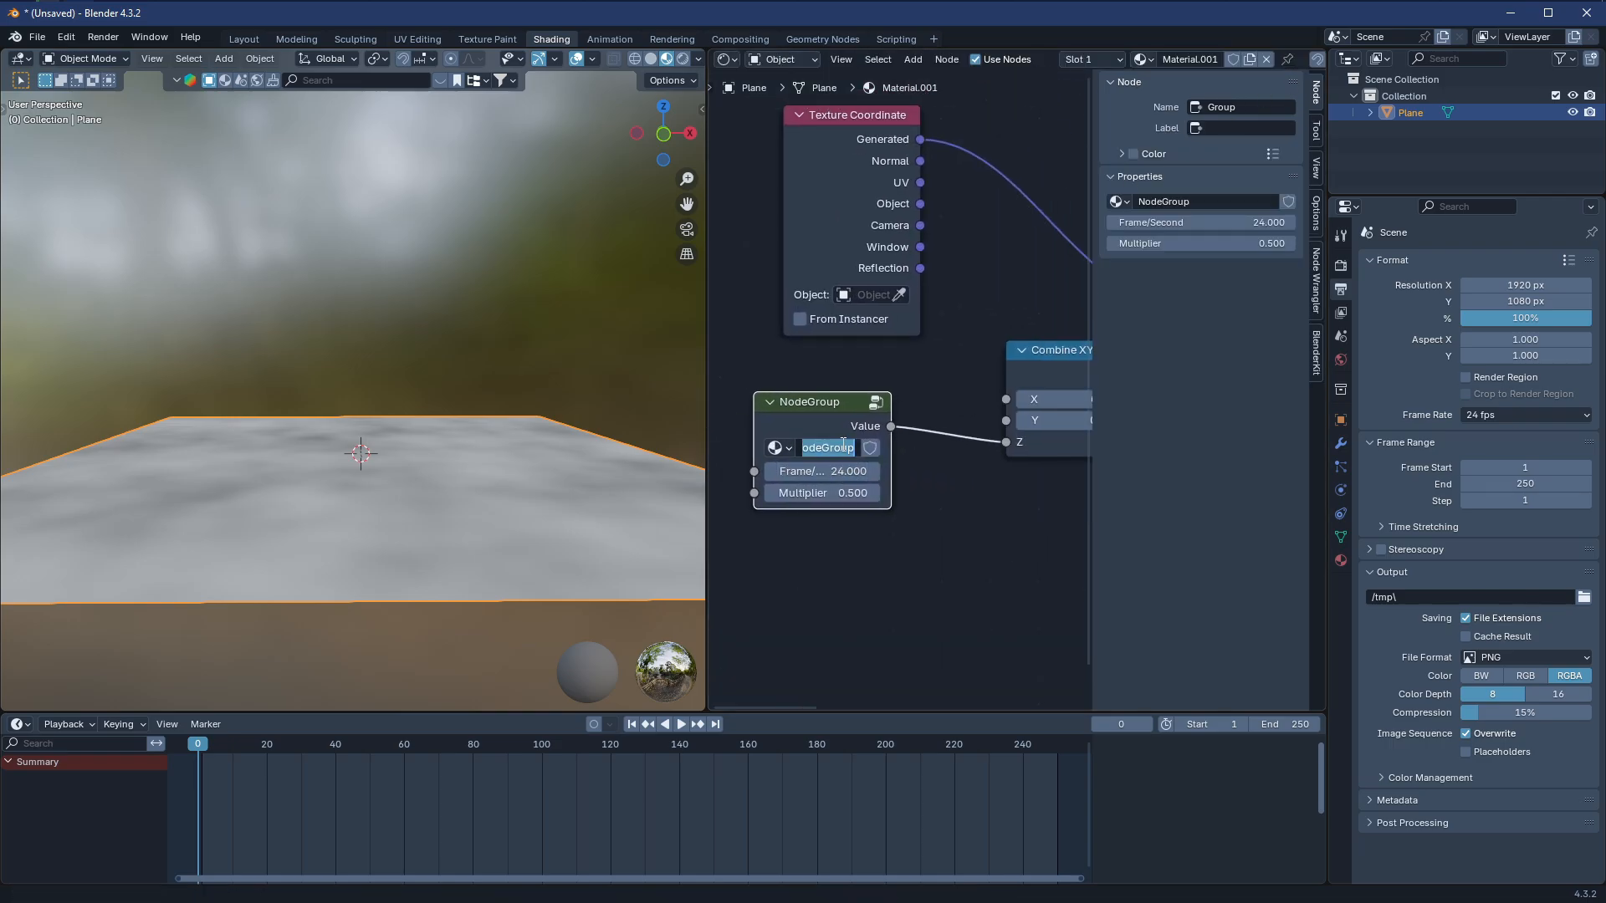
type("Tim")
type("Time")
key("Return")
scroll(746, 543, "up", 1)
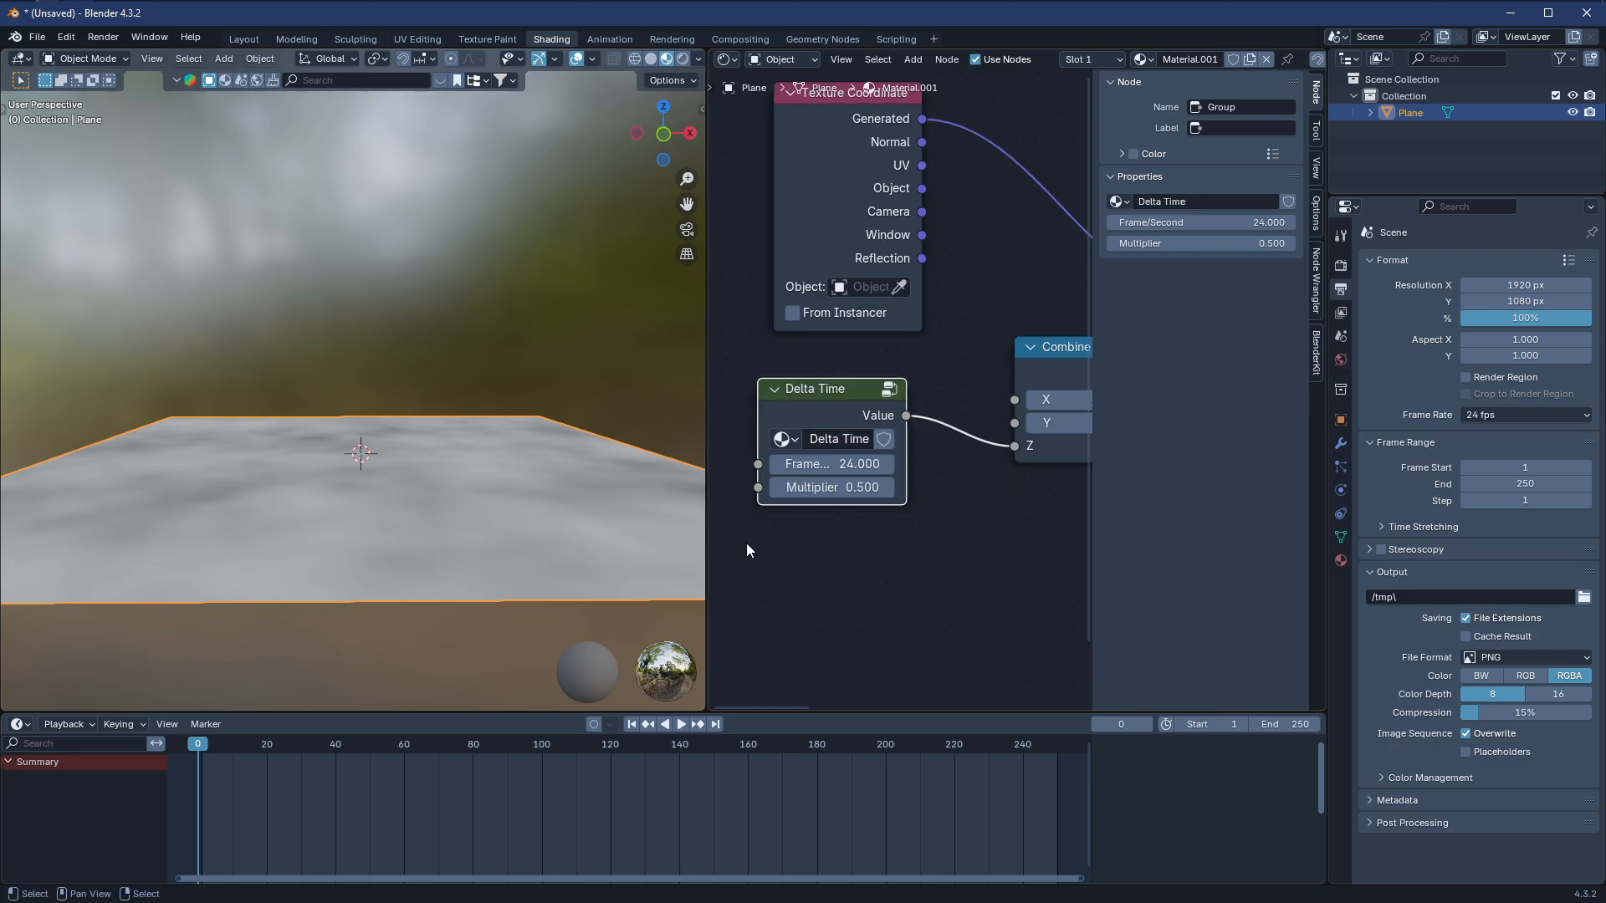
Set Delta Time's Multiplier to 5 and play the animation
left_click(838, 487)
type("5")
key("Return")
key("space")
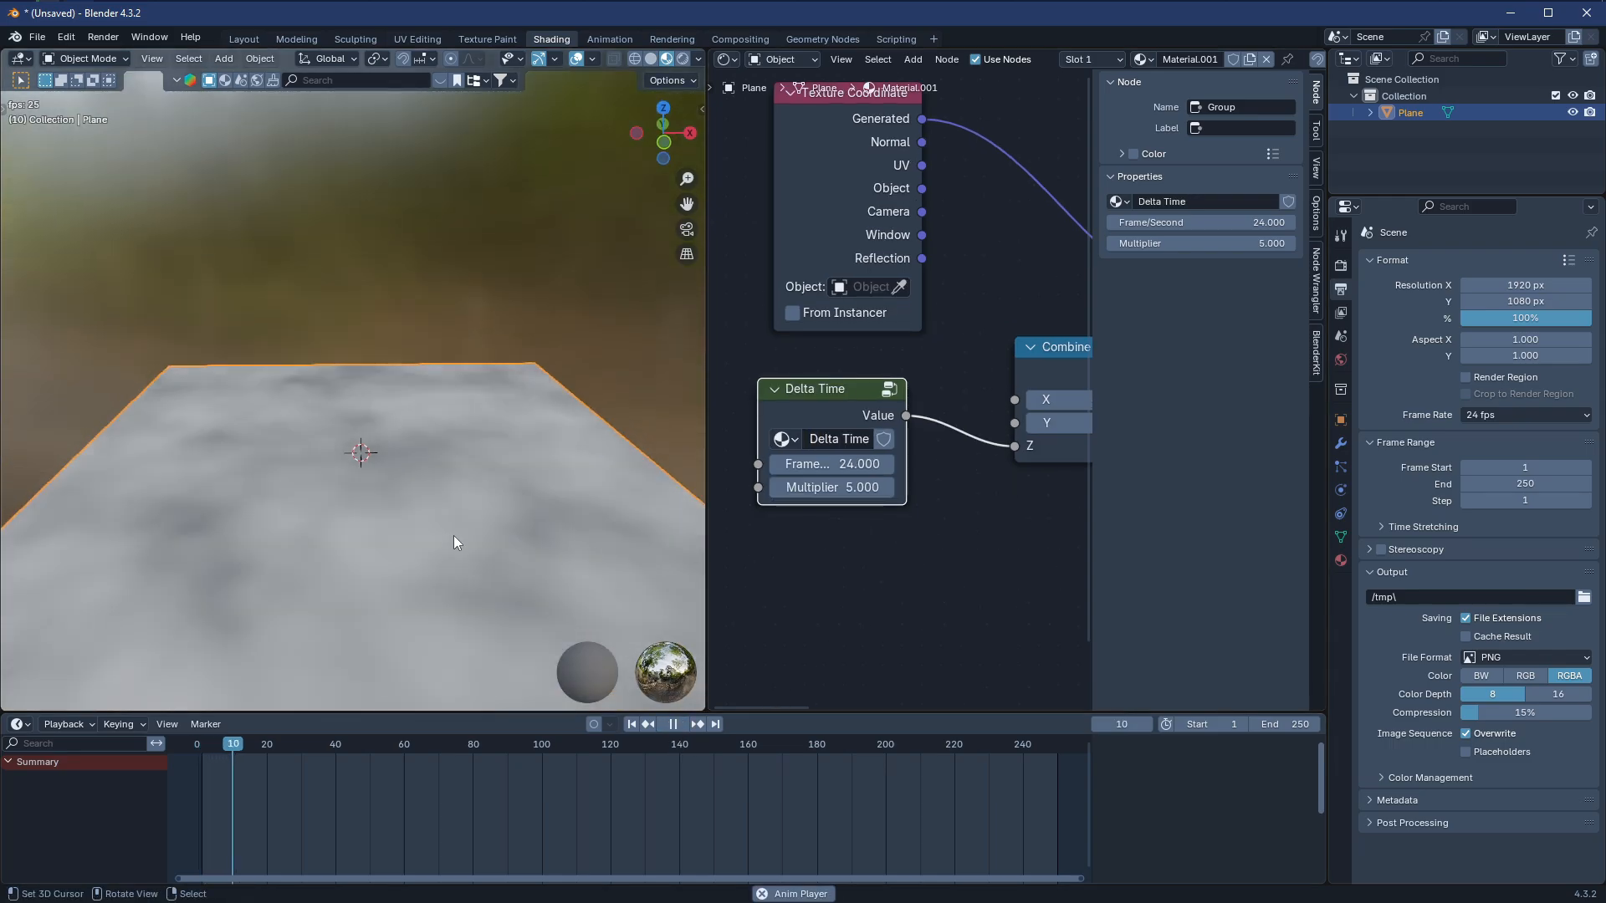
Set Delta Time's Multiplier to 0.2 during playback, stop the animation and rewind it to frame 0
left_click(838, 488)
key("BackSpace")
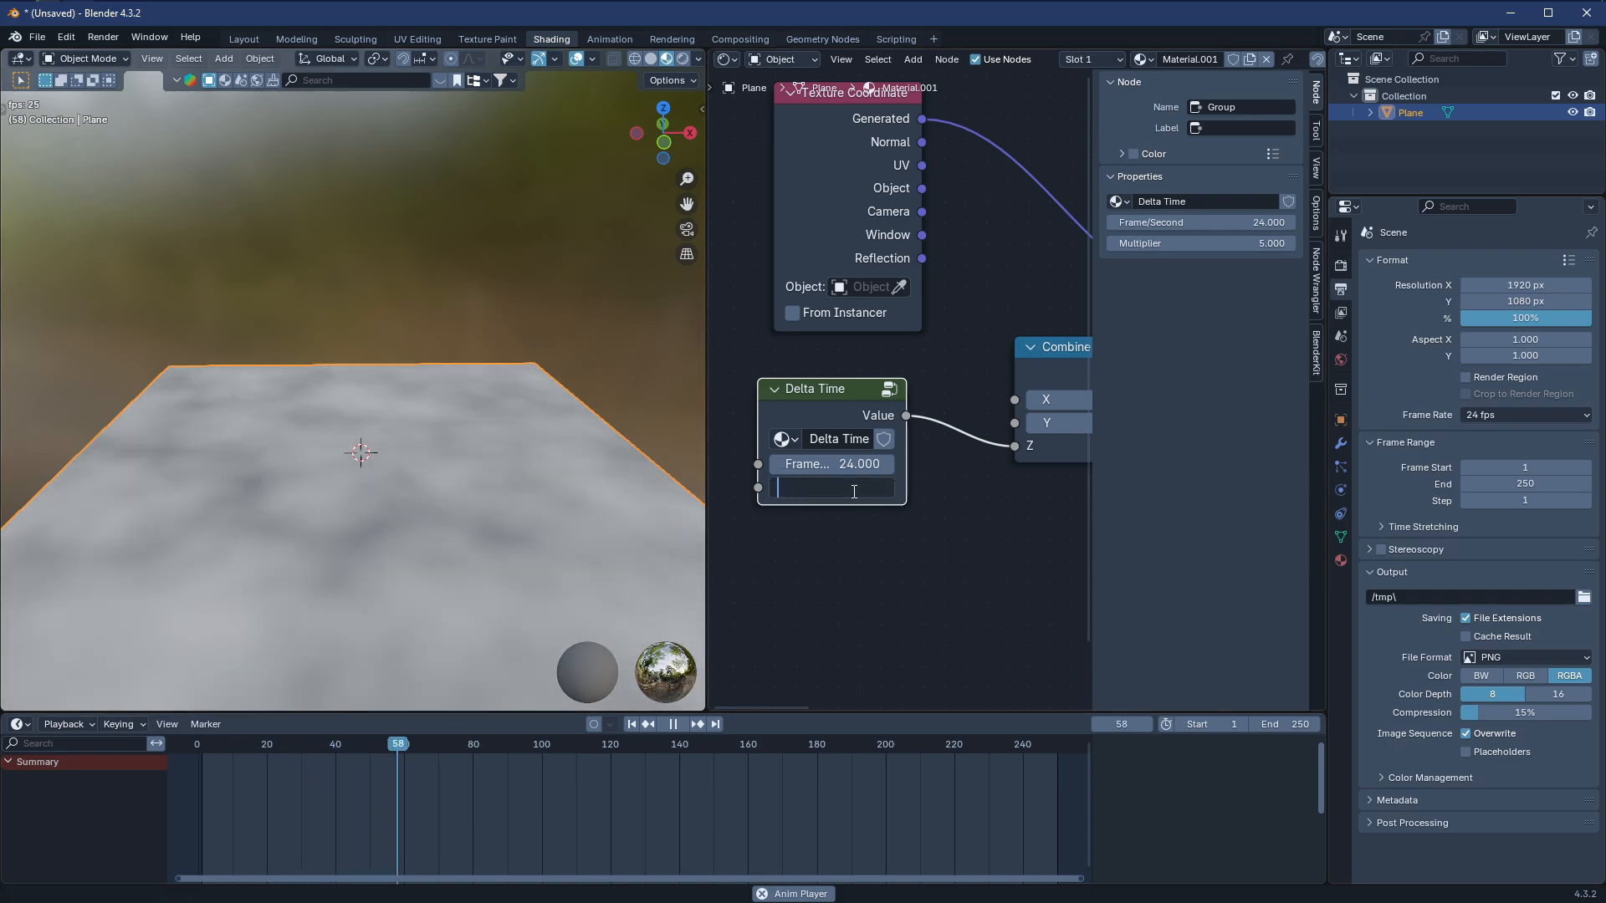
type("0.1")
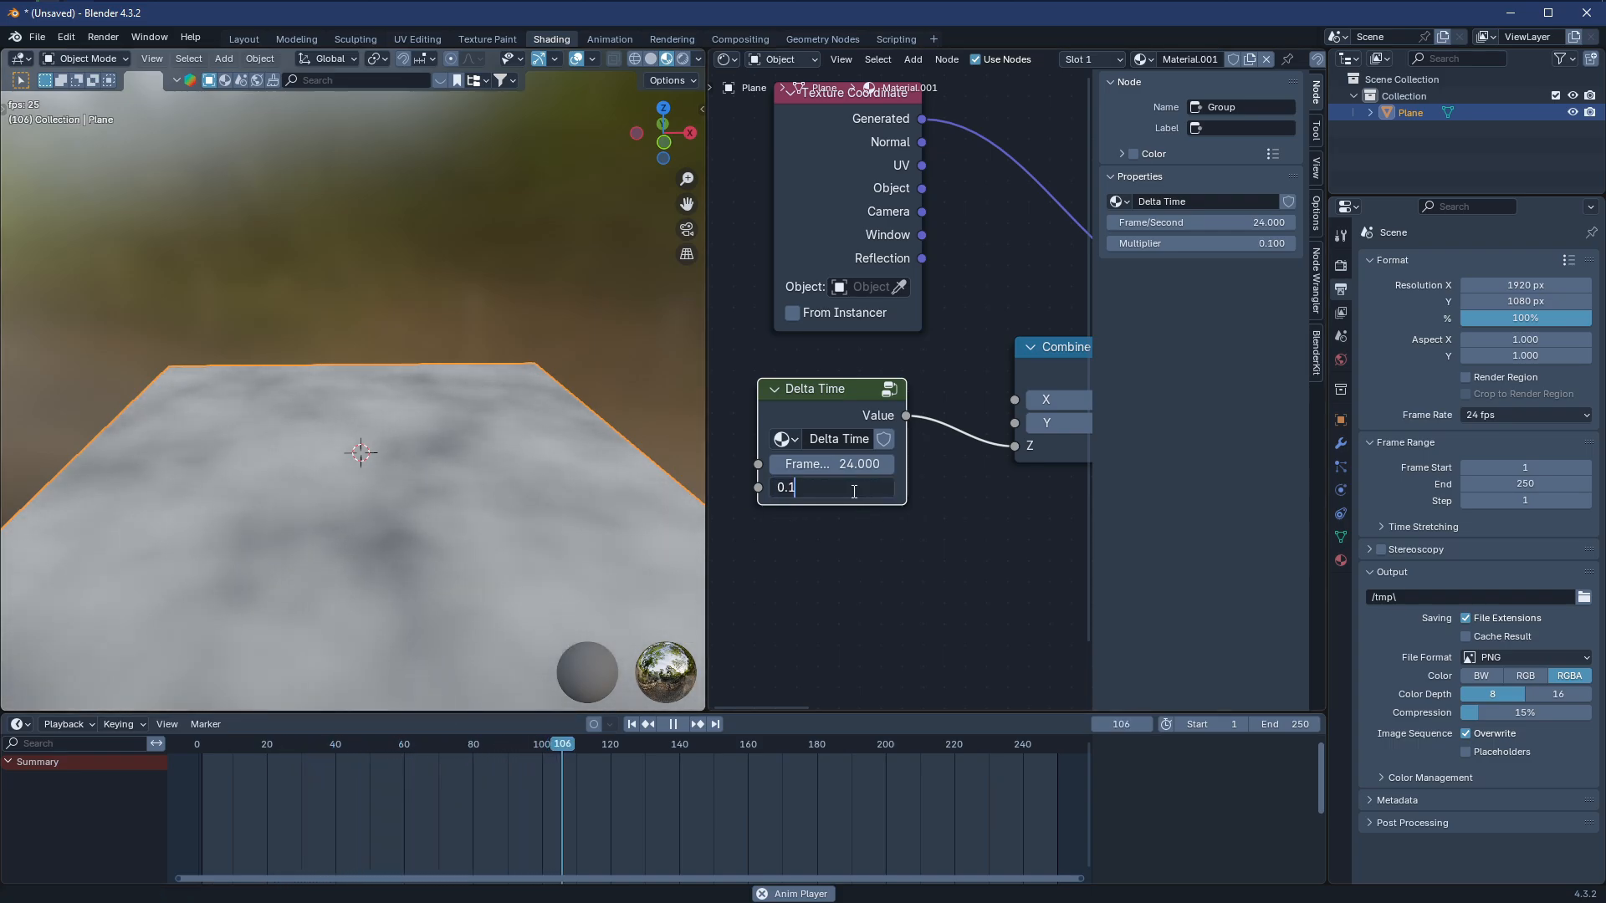
key("BackSpace")
type("2")
key("Return")
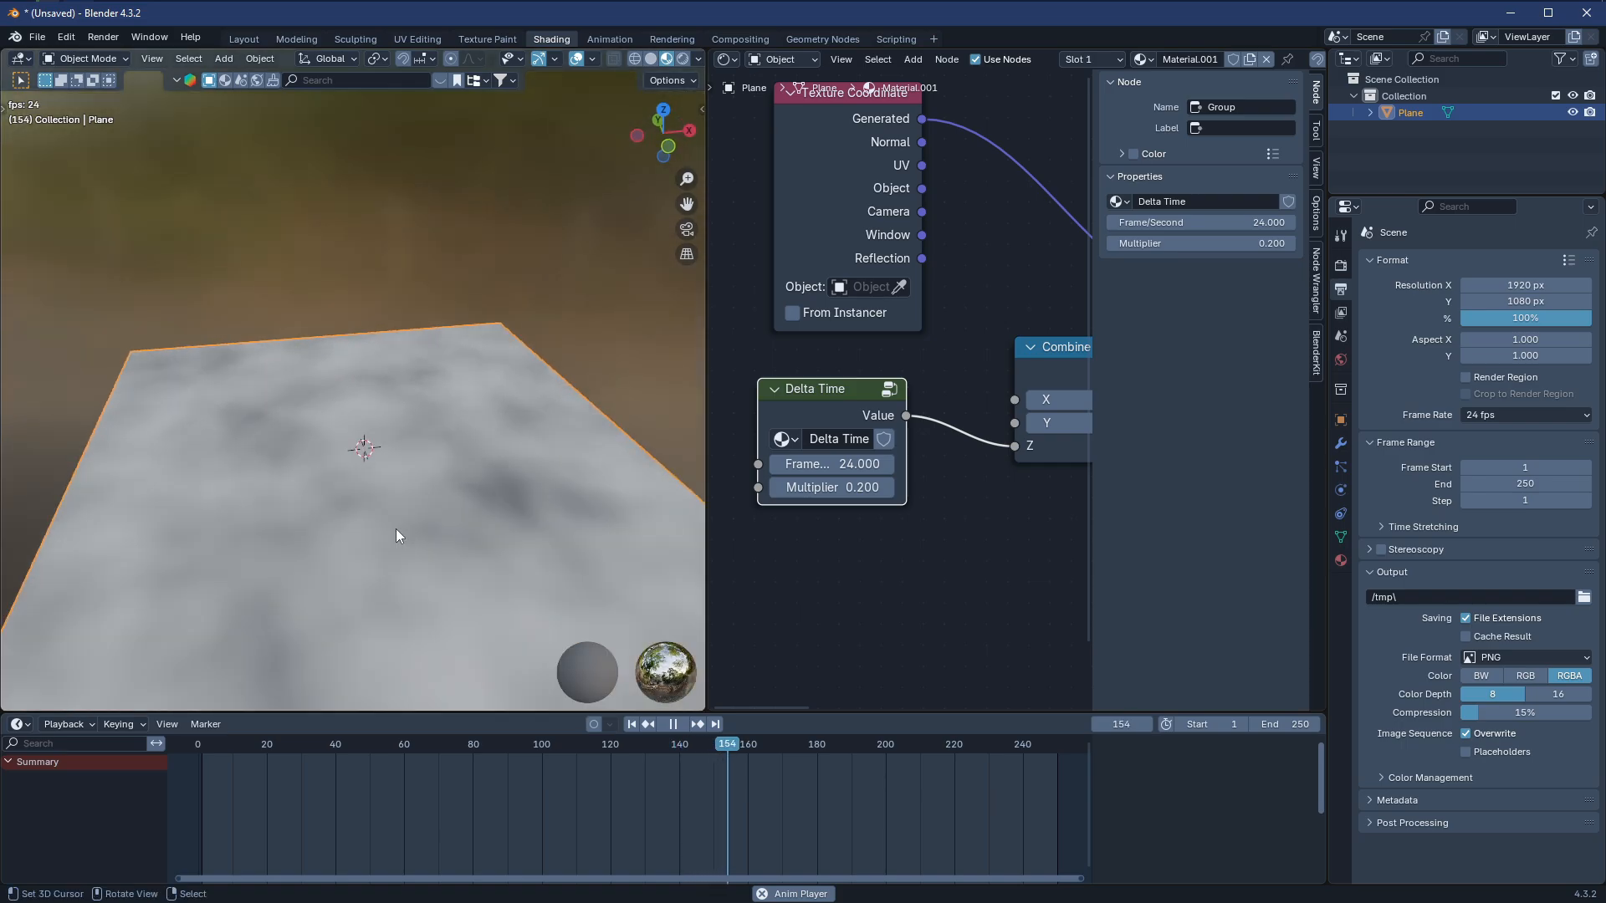
middle_click_drag(460, 549, 401, 542)
left_click(672, 723)
left_click_drag(577, 744, 174, 829)
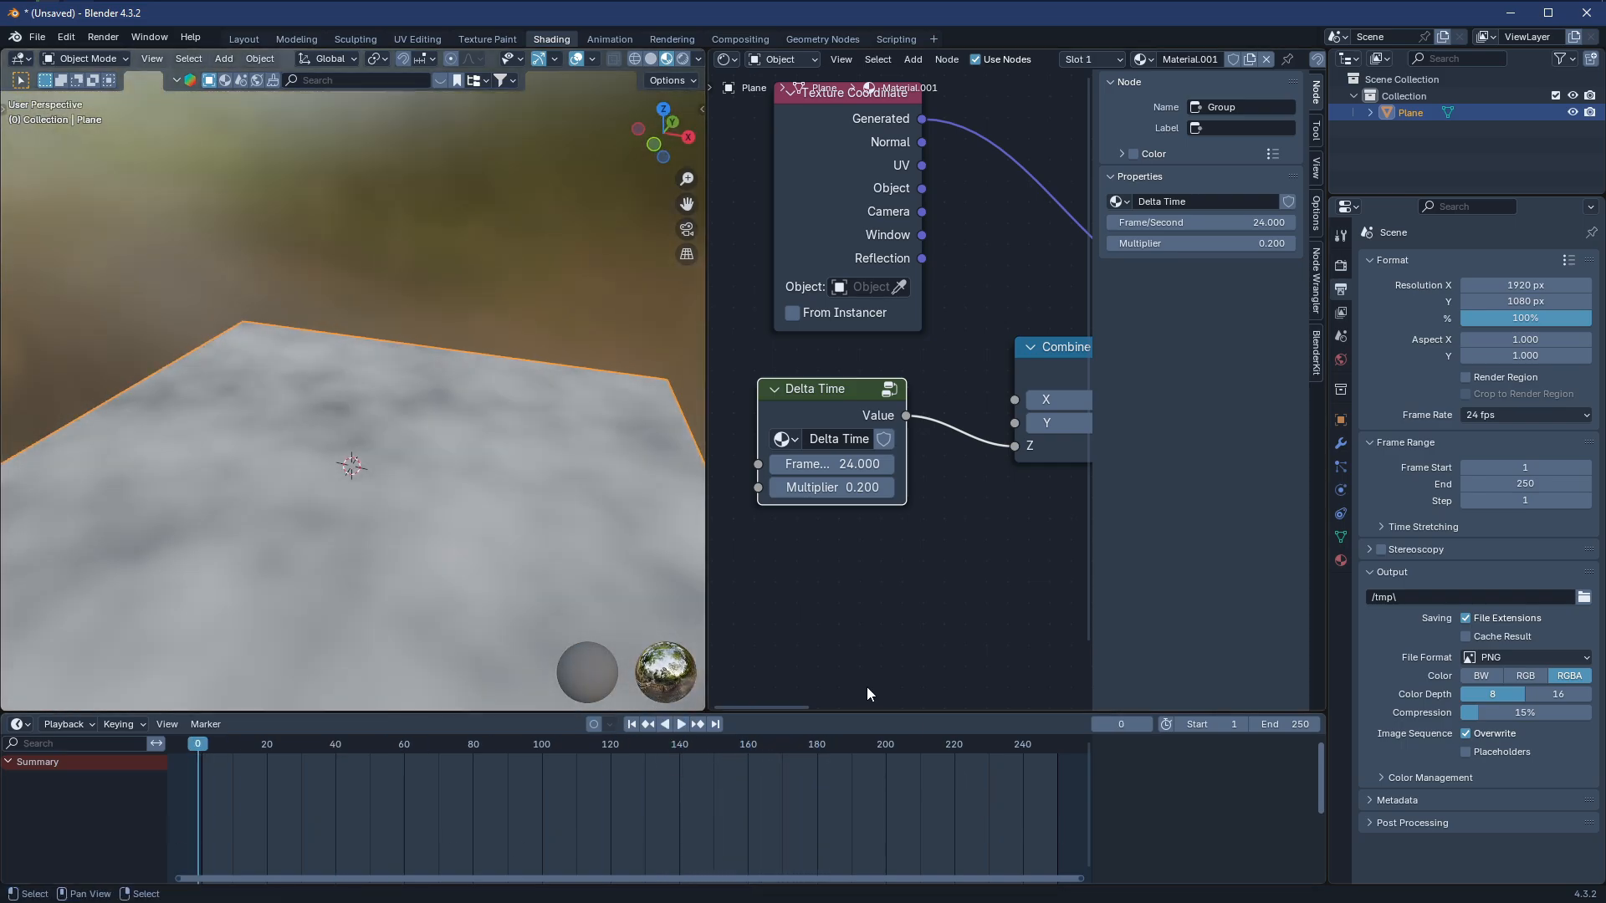
Set Delta Time's Multiplier to 0.05 and play the animation
double_click(782, 487)
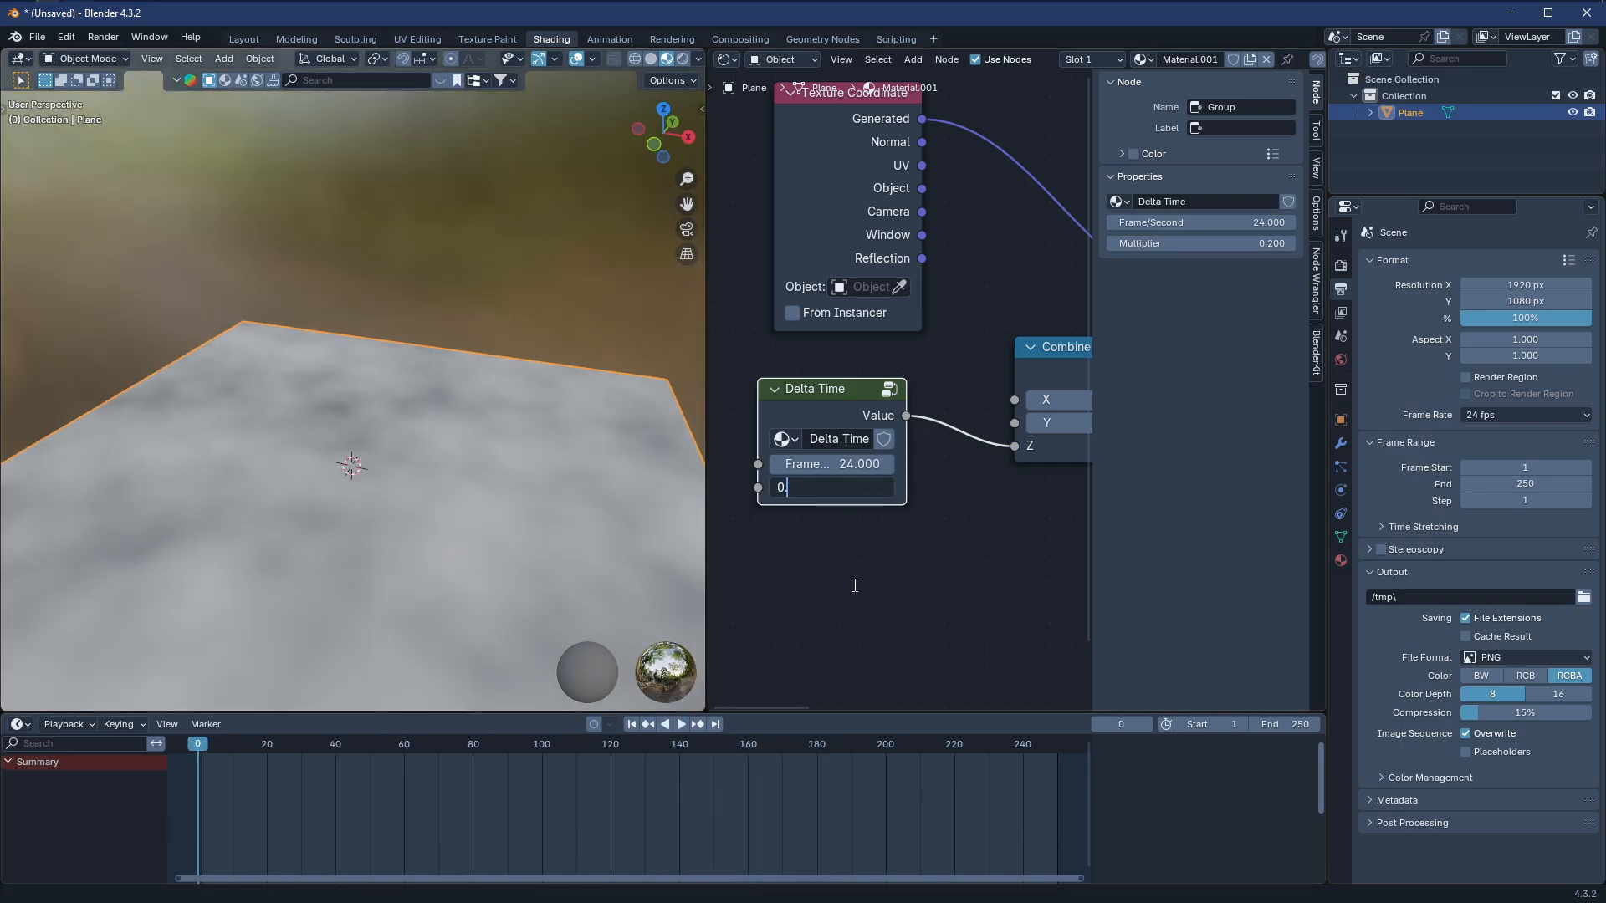
type("0.05")
key("Return")
key("space")
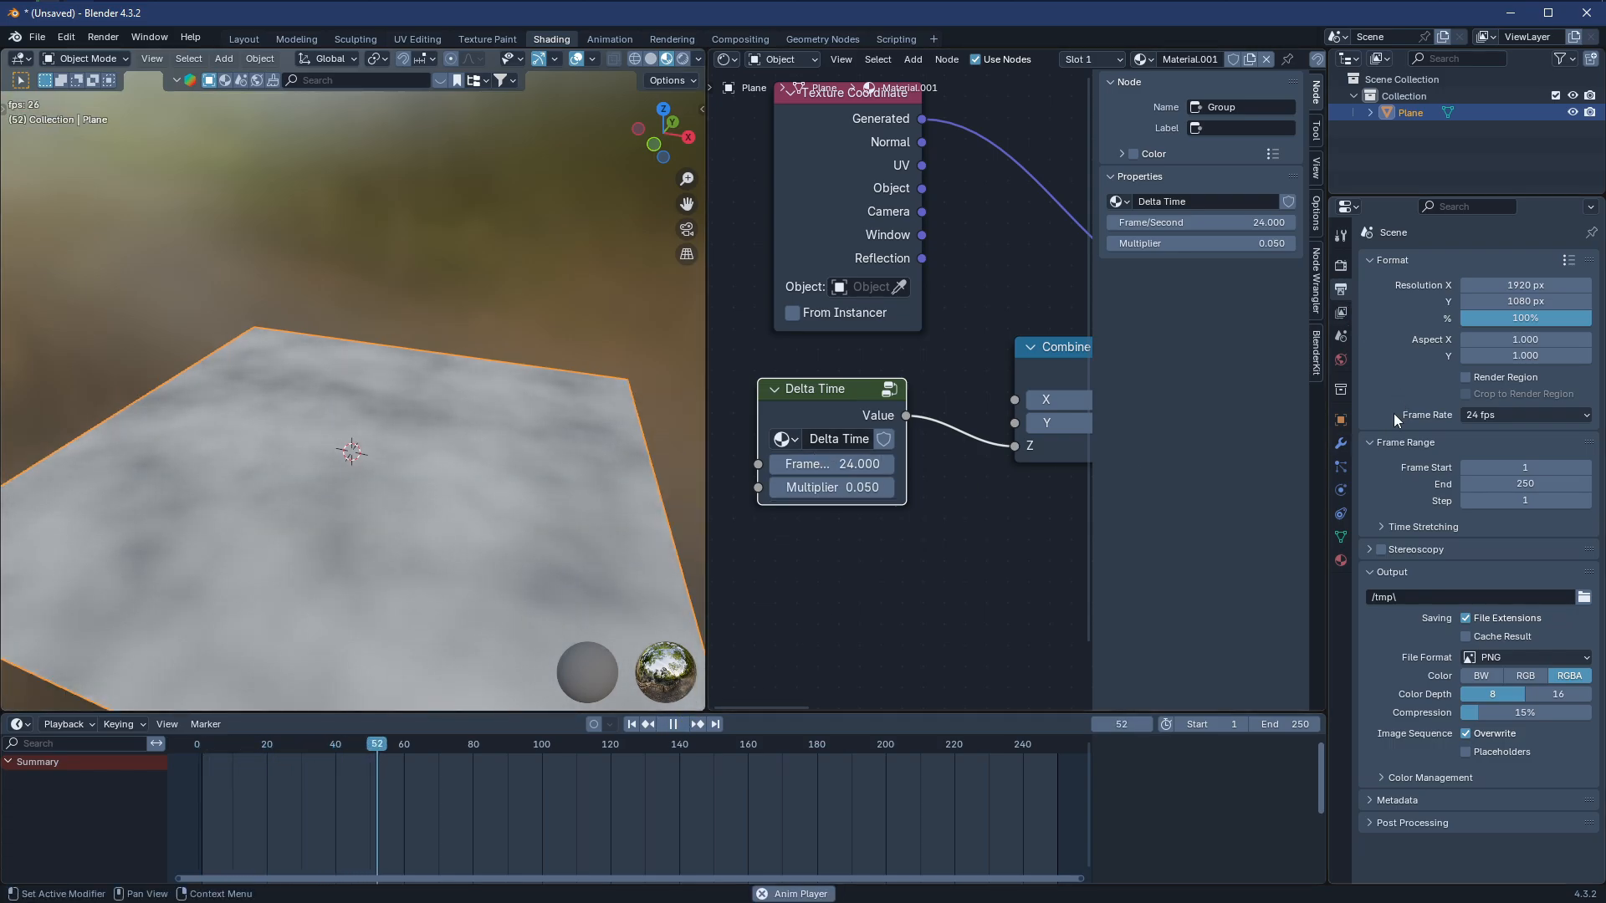
Set the scene frame rate to 60 fps and Delta Time's Frame/Second to 60
left_click(1527, 413)
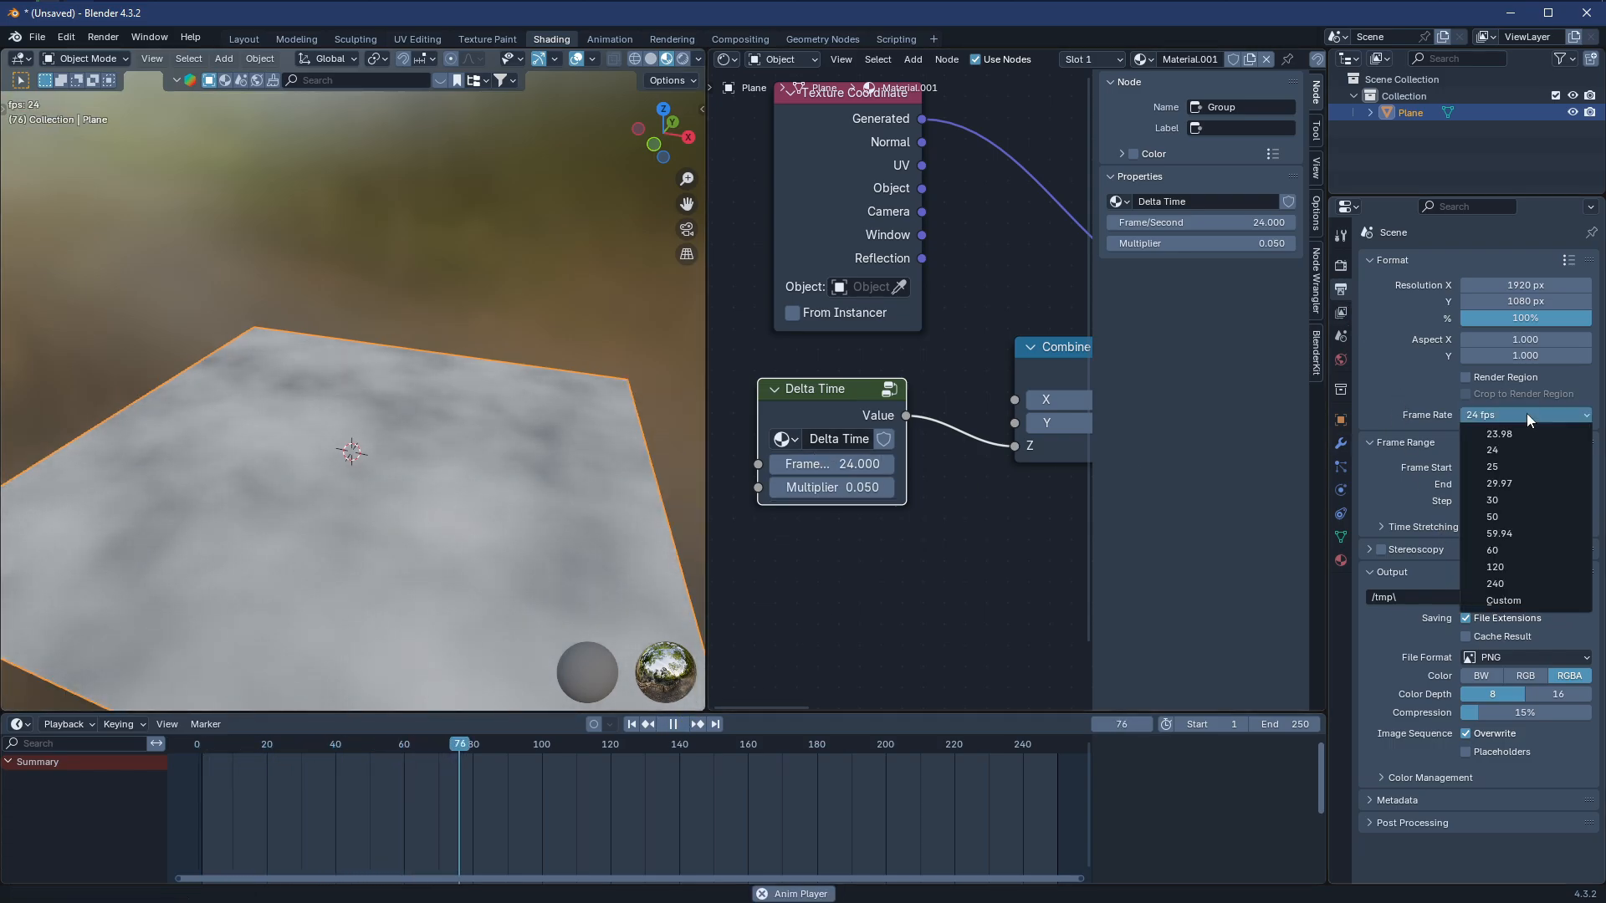
left_click(1525, 545)
left_click(845, 460)
type("50")
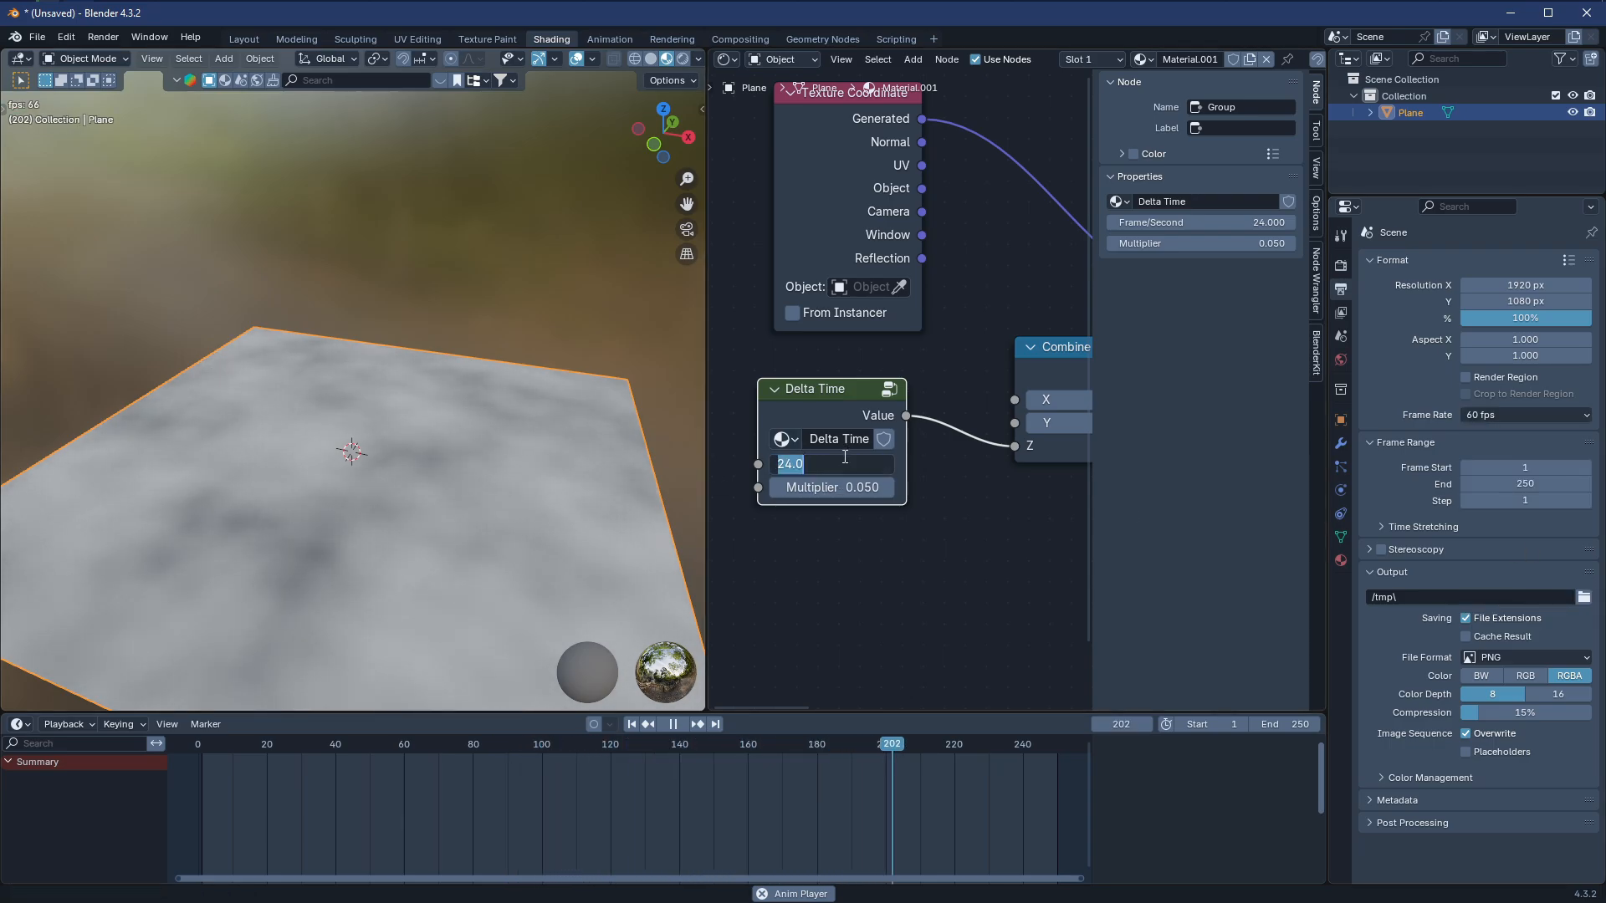
key("BackSpace")
key("BackSpace")
type("60")
key("Return")
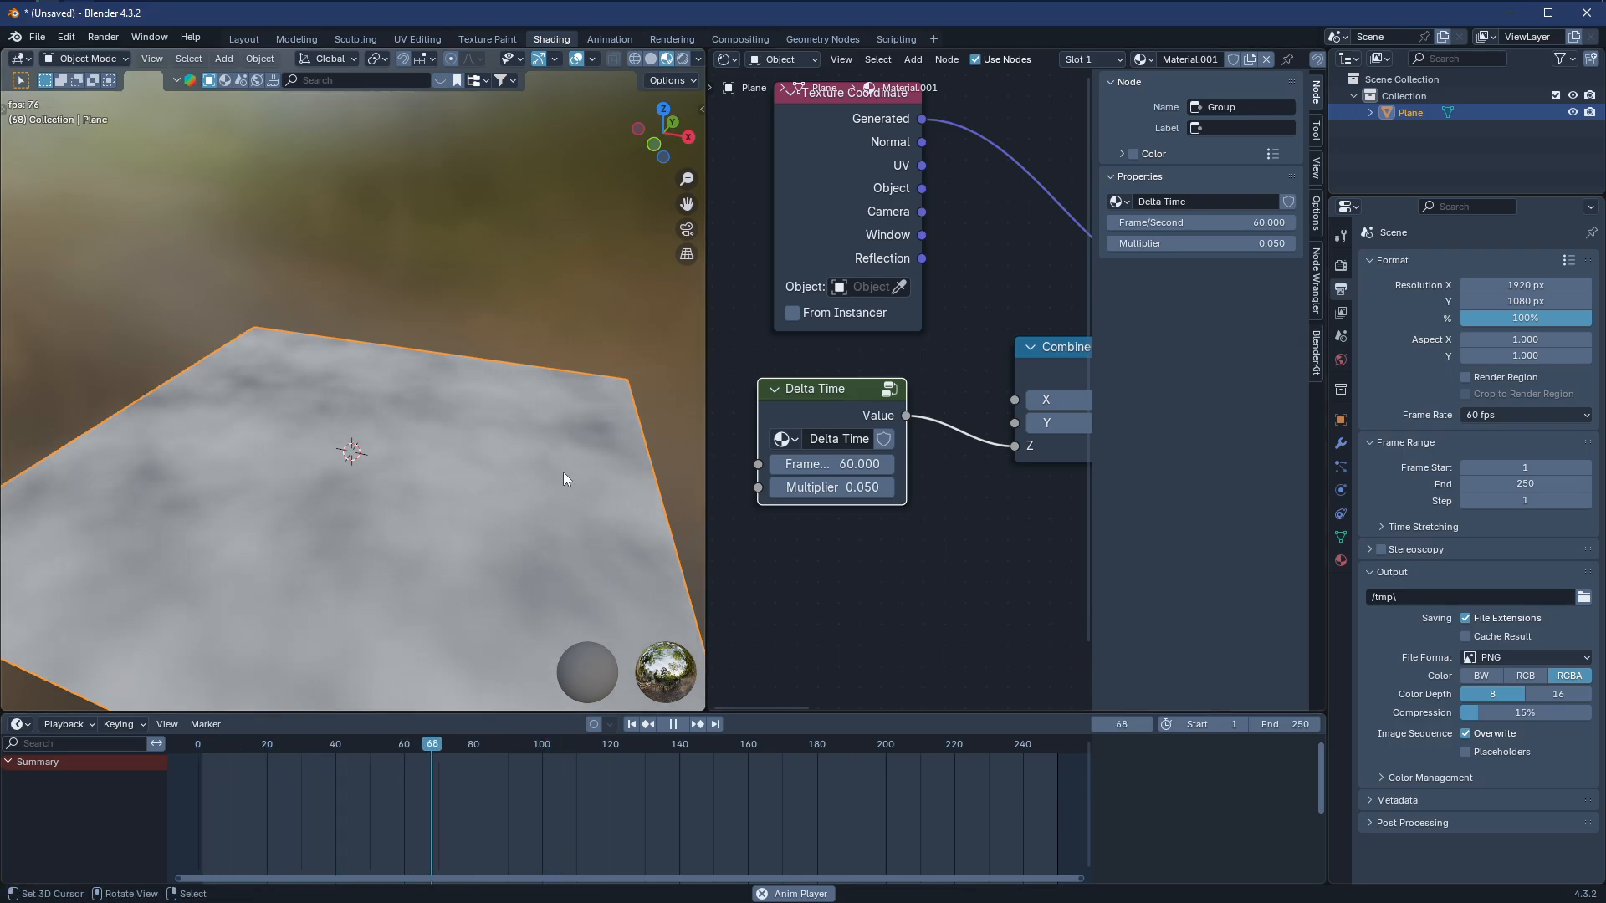
Undo the Frame/Second change and set the scene frame rate to 24 fps
left_click_drag(564, 472, 575, 508)
middle_click_drag(576, 504, 494, 509)
key("ctrl+z")
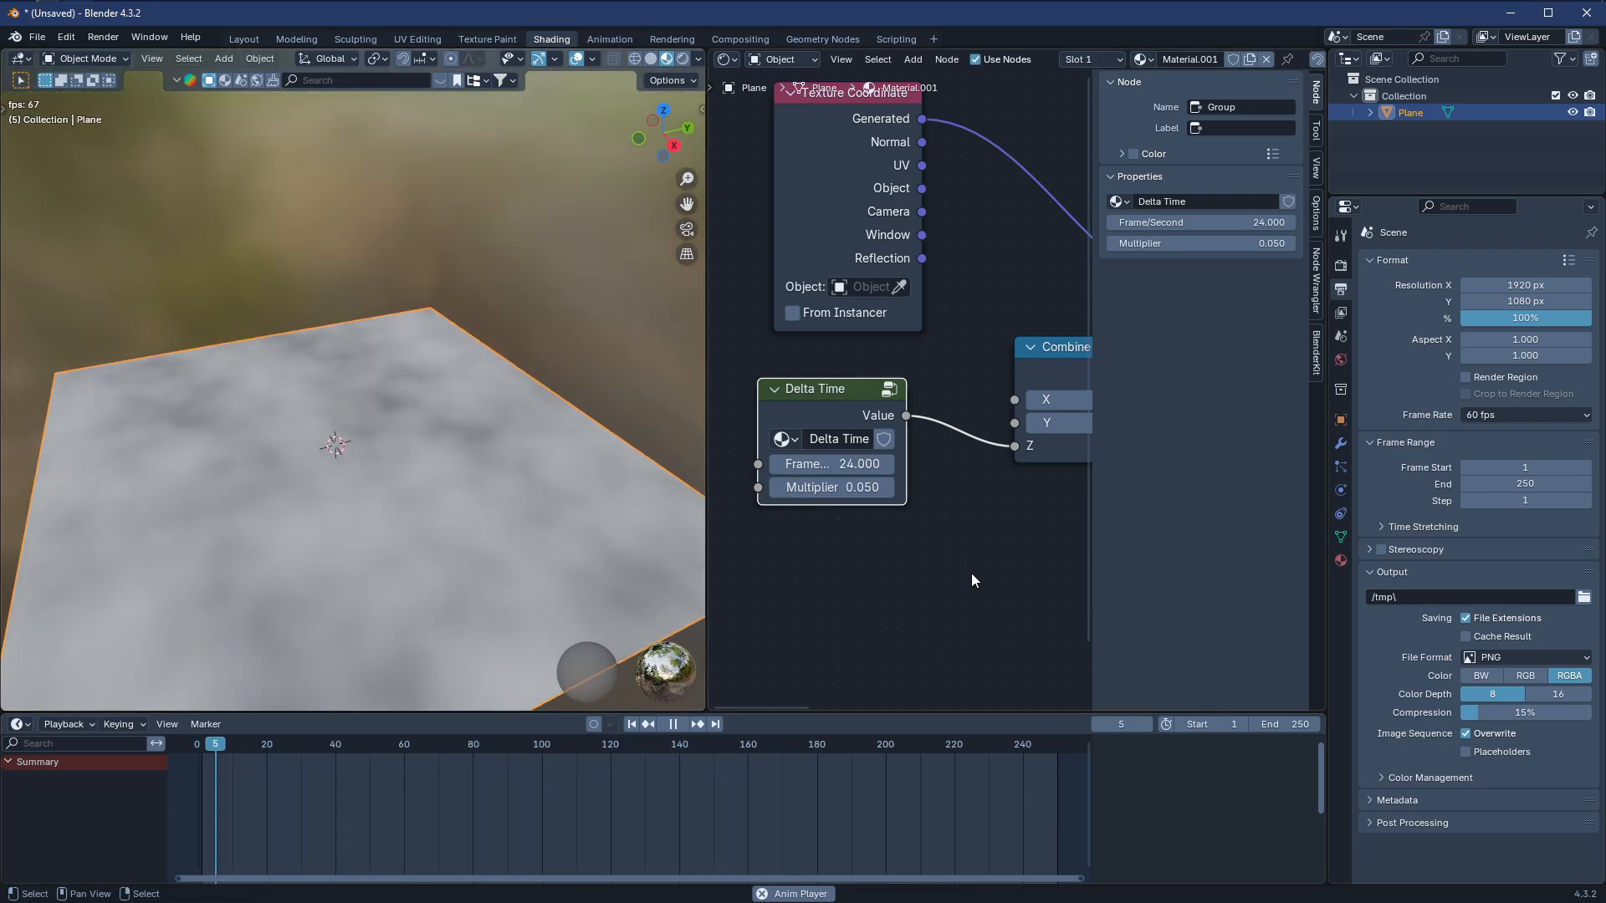
left_click(1515, 414)
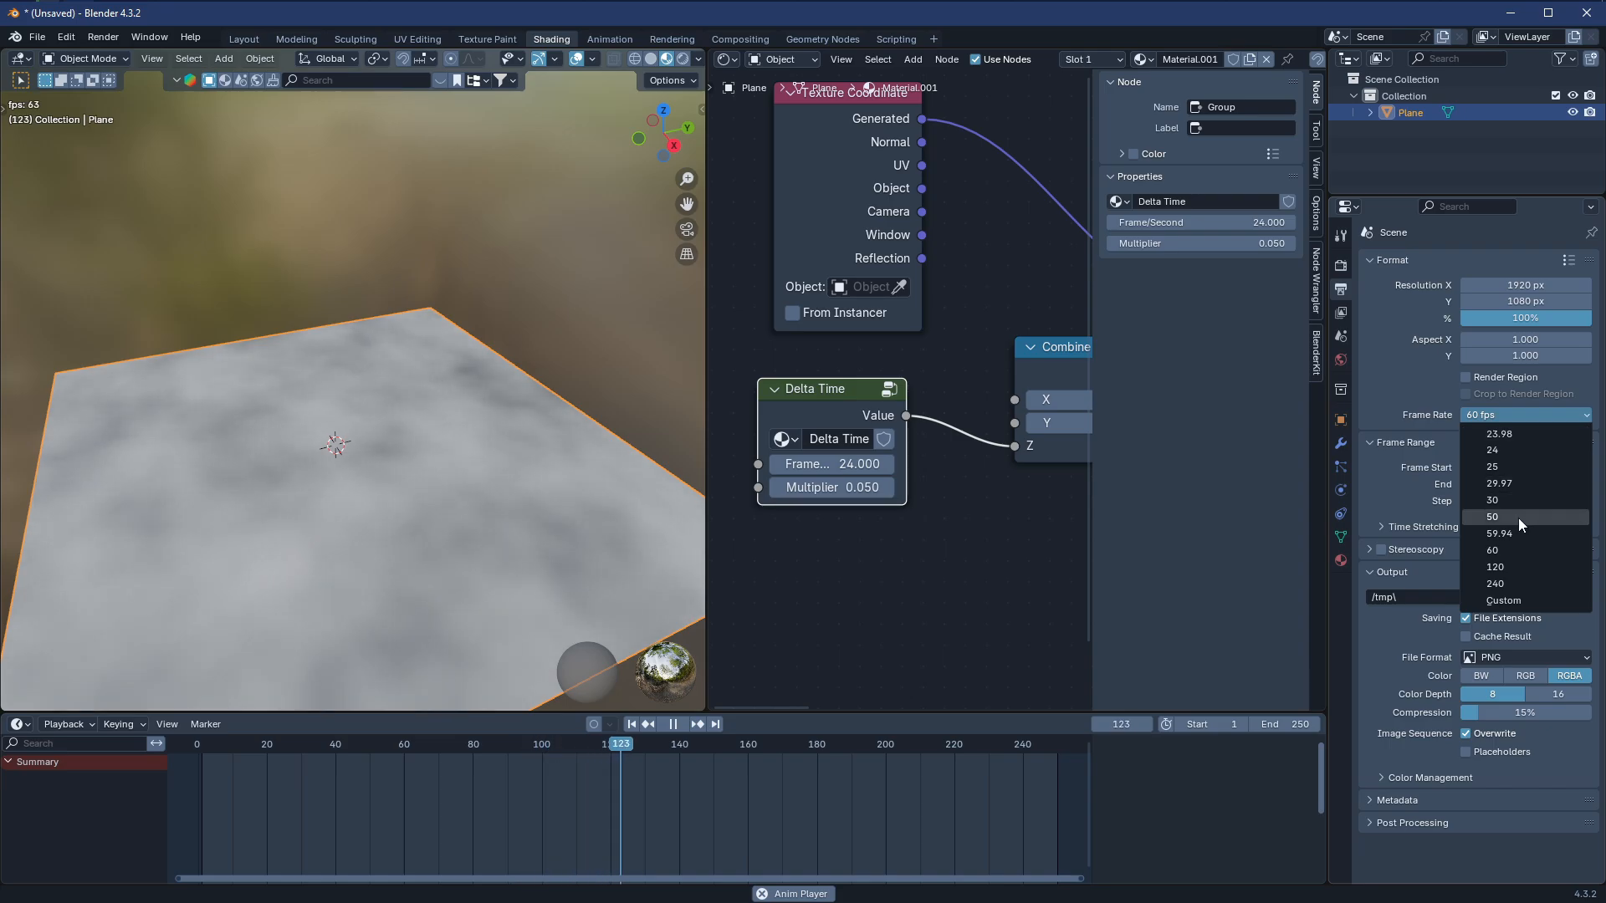
left_click(1518, 452)
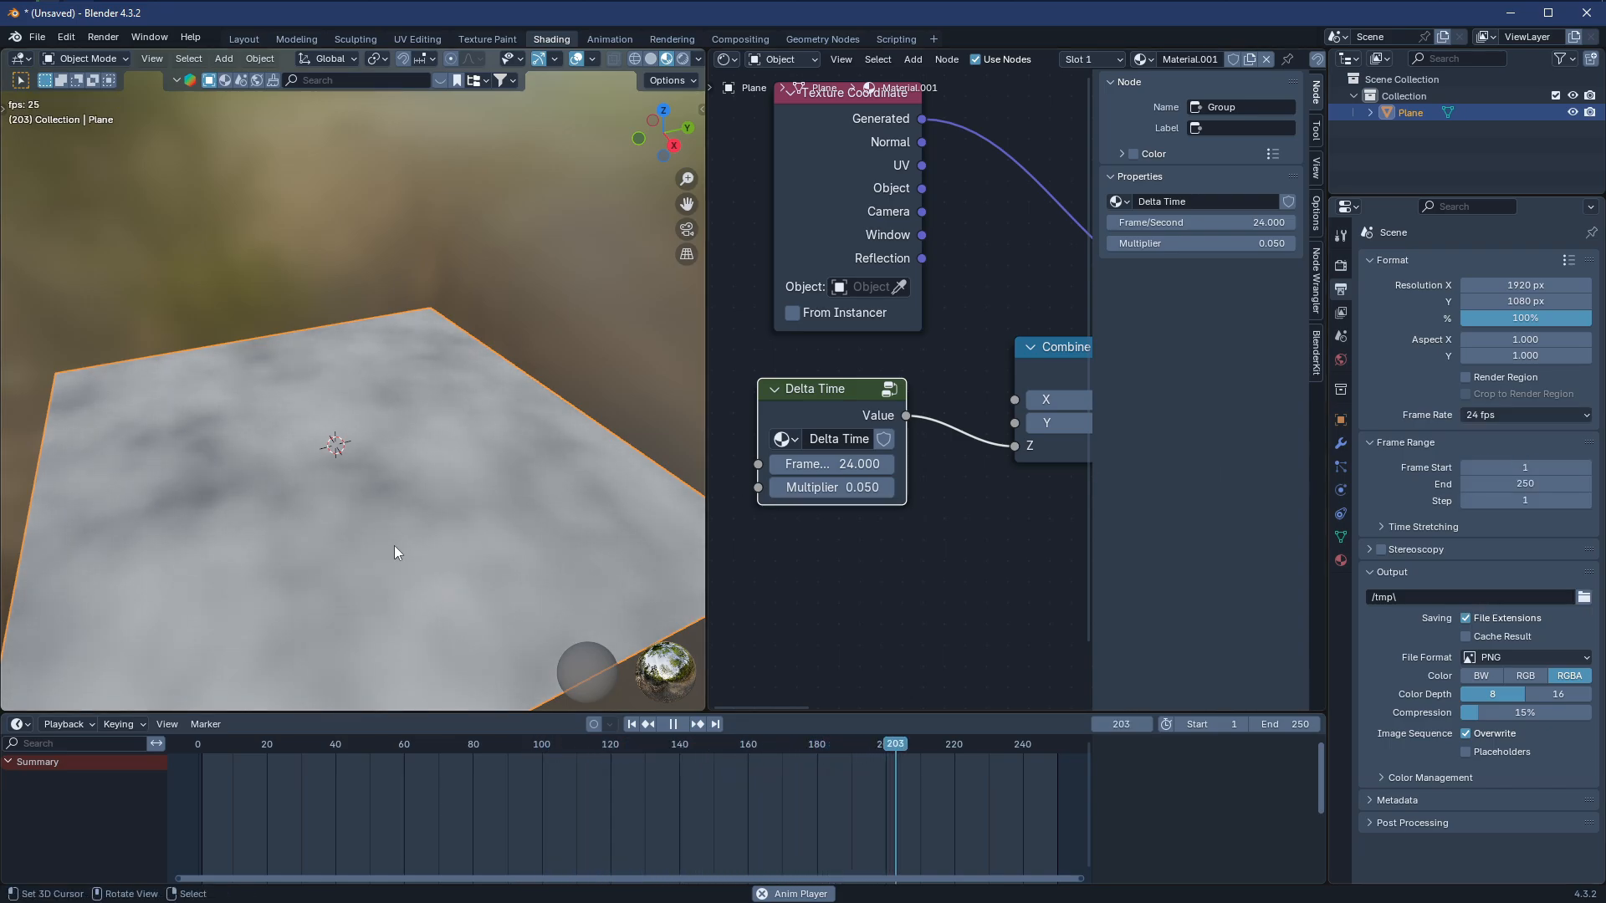
Stop the animation playback and return the timeline to frame 0
left_click(692, 724)
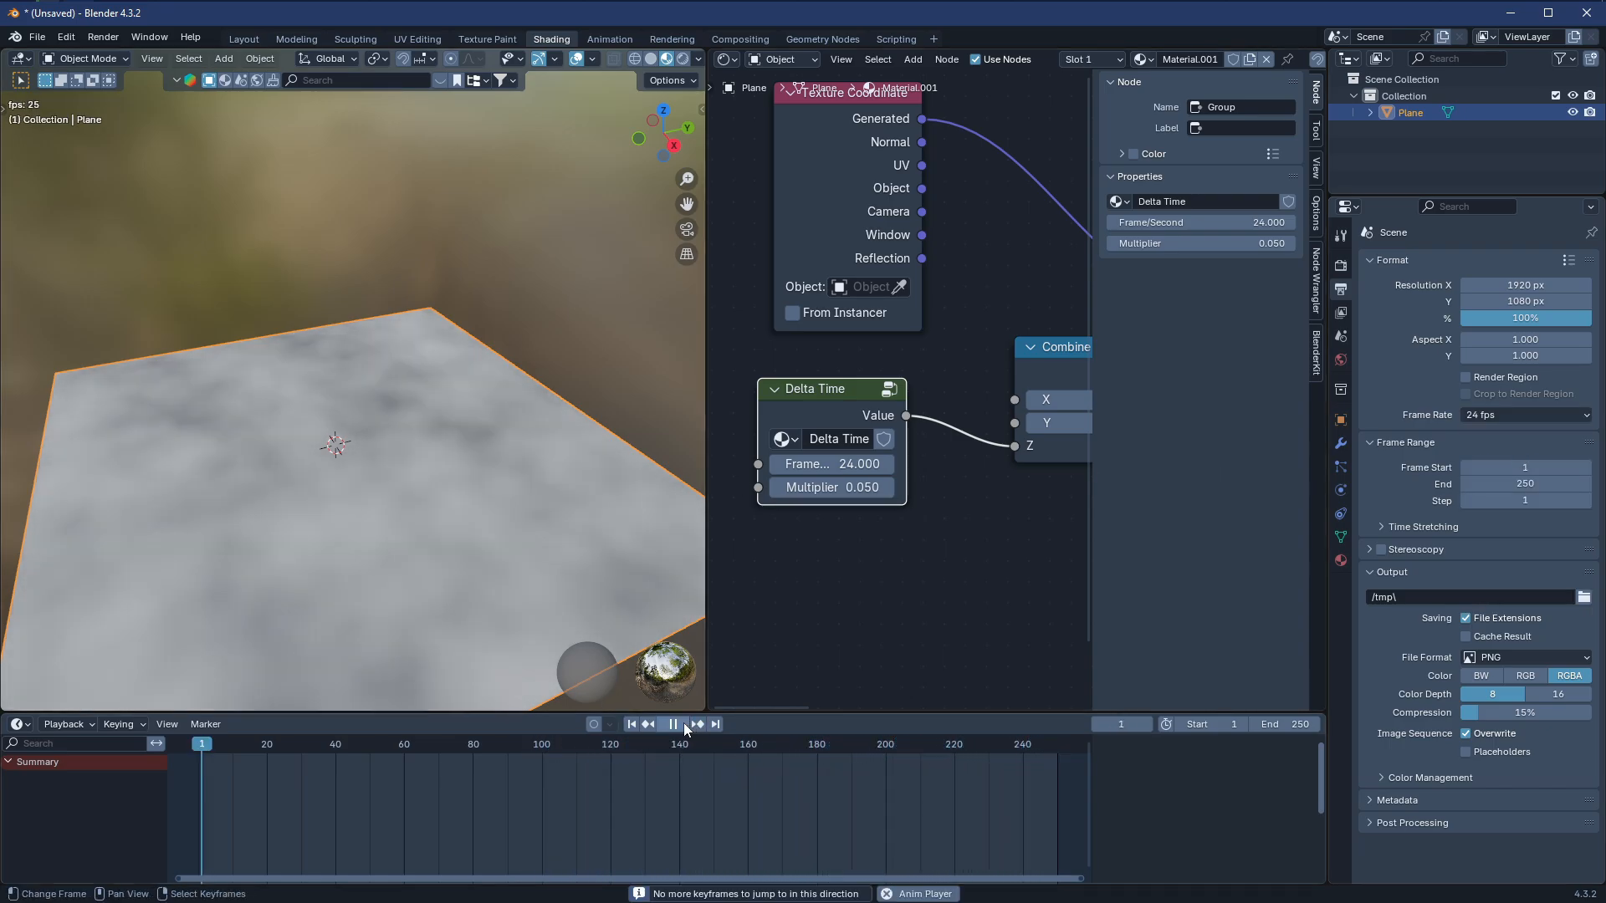
left_click_drag(357, 801, 252, 823)
key("Escape")
Delete the Texture Coordinate, Combine XYZ, Mapping and Noise Texture nodes, keeping the Delta Time group and the Principled BSDF
scroll(961, 644, "down", 4)
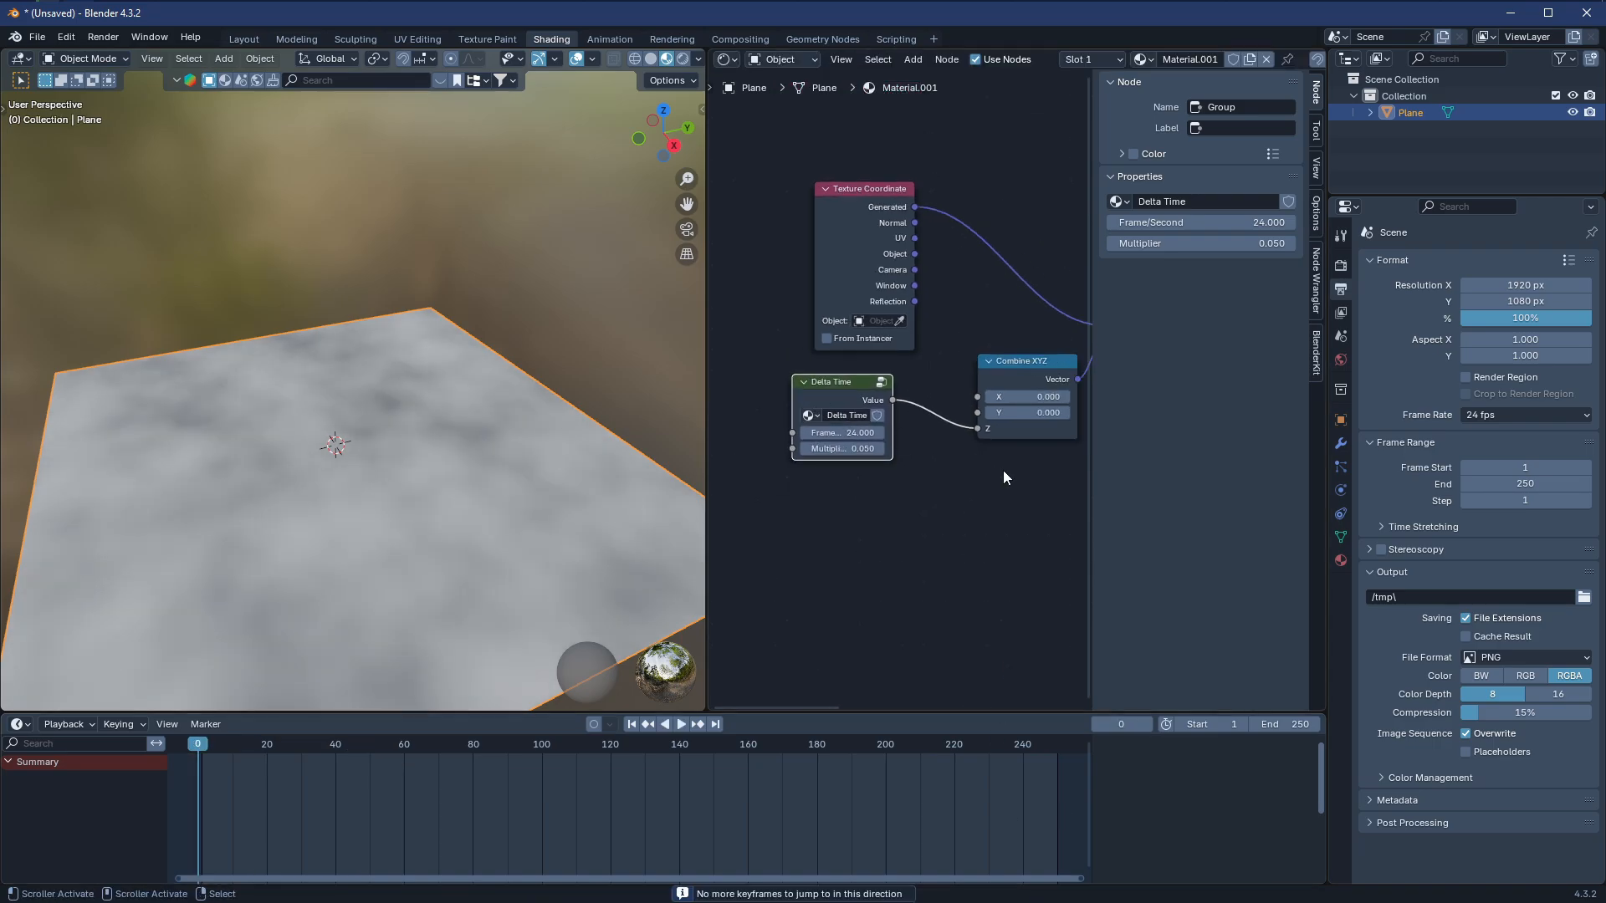
middle_click_drag(937, 401, 897, 524)
left_click(769, 324, "shift")
left_click(903, 455, "shift")
left_click(985, 397, "shift")
middle_click_drag(988, 456, 867, 404)
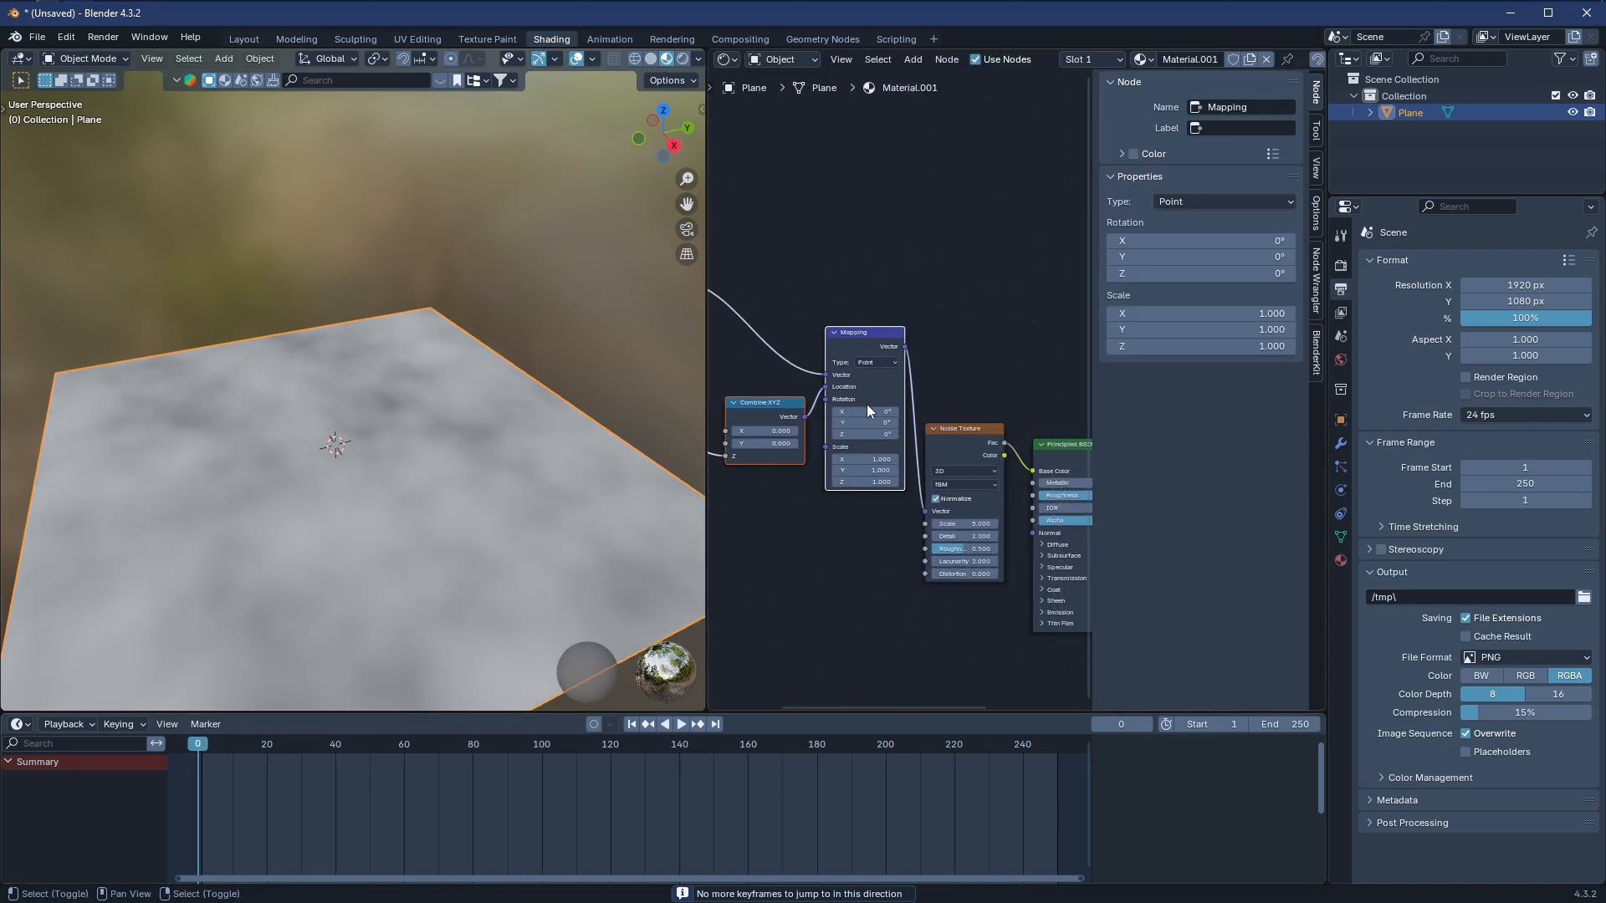
left_click(957, 437, "shift")
key("x")
scroll(959, 438, "down", 2)
middle_click_drag(958, 439, 982, 402)
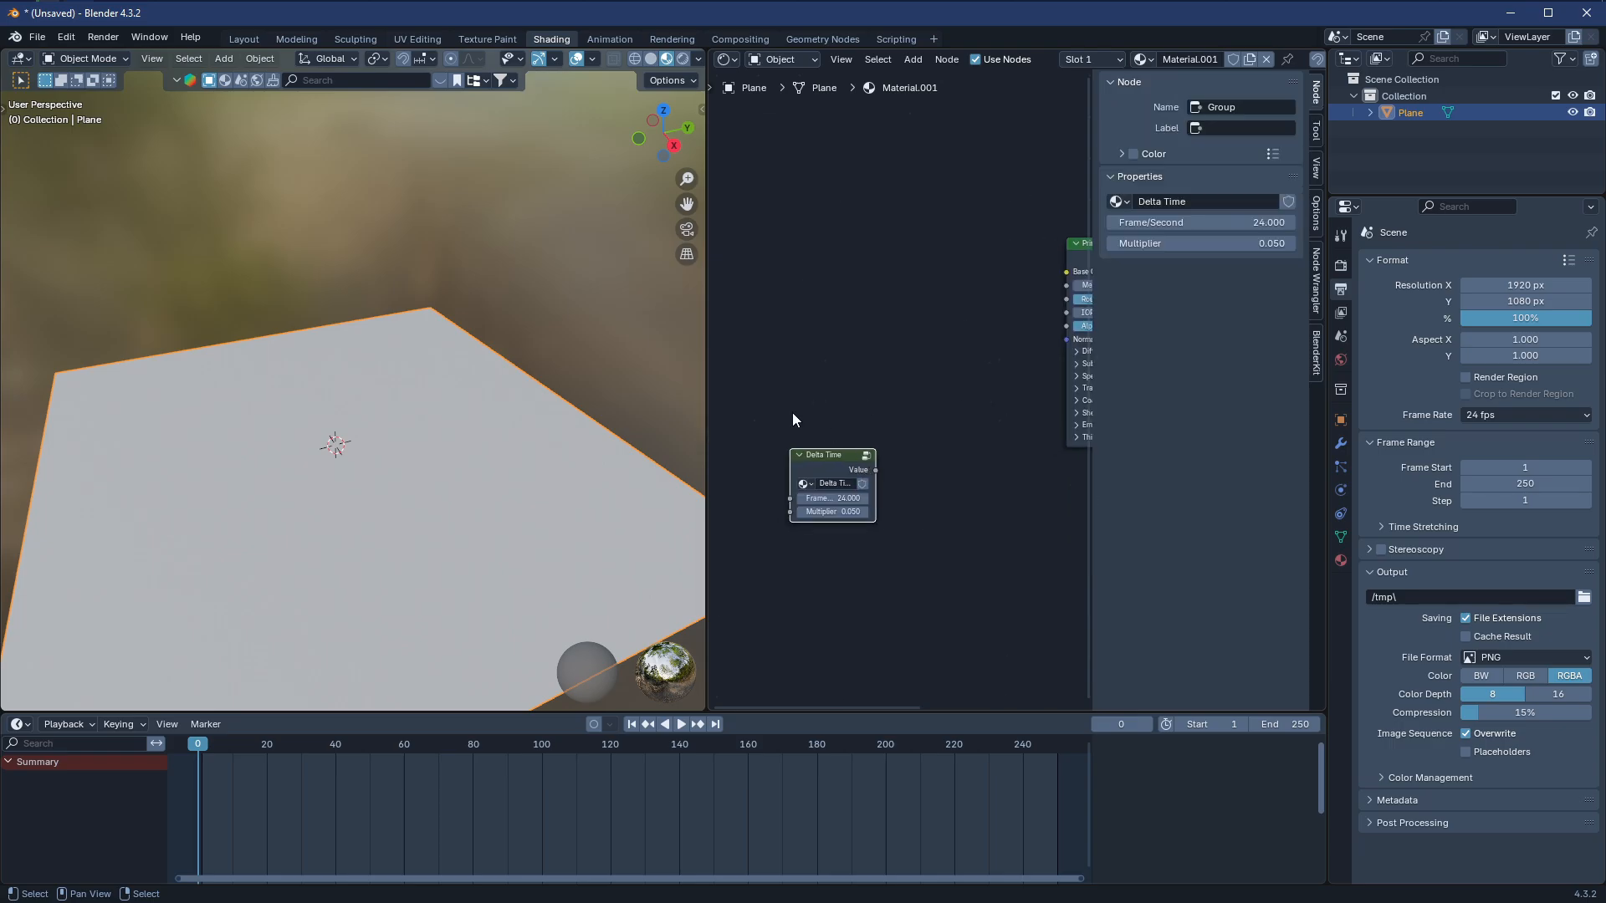
Enlarge the node editor by narrowing the 3D viewport and reducing the timeline's height
left_click_drag(707, 351, 431, 352)
scroll(736, 540, "up", 2)
left_click_drag(736, 540, 680, 461)
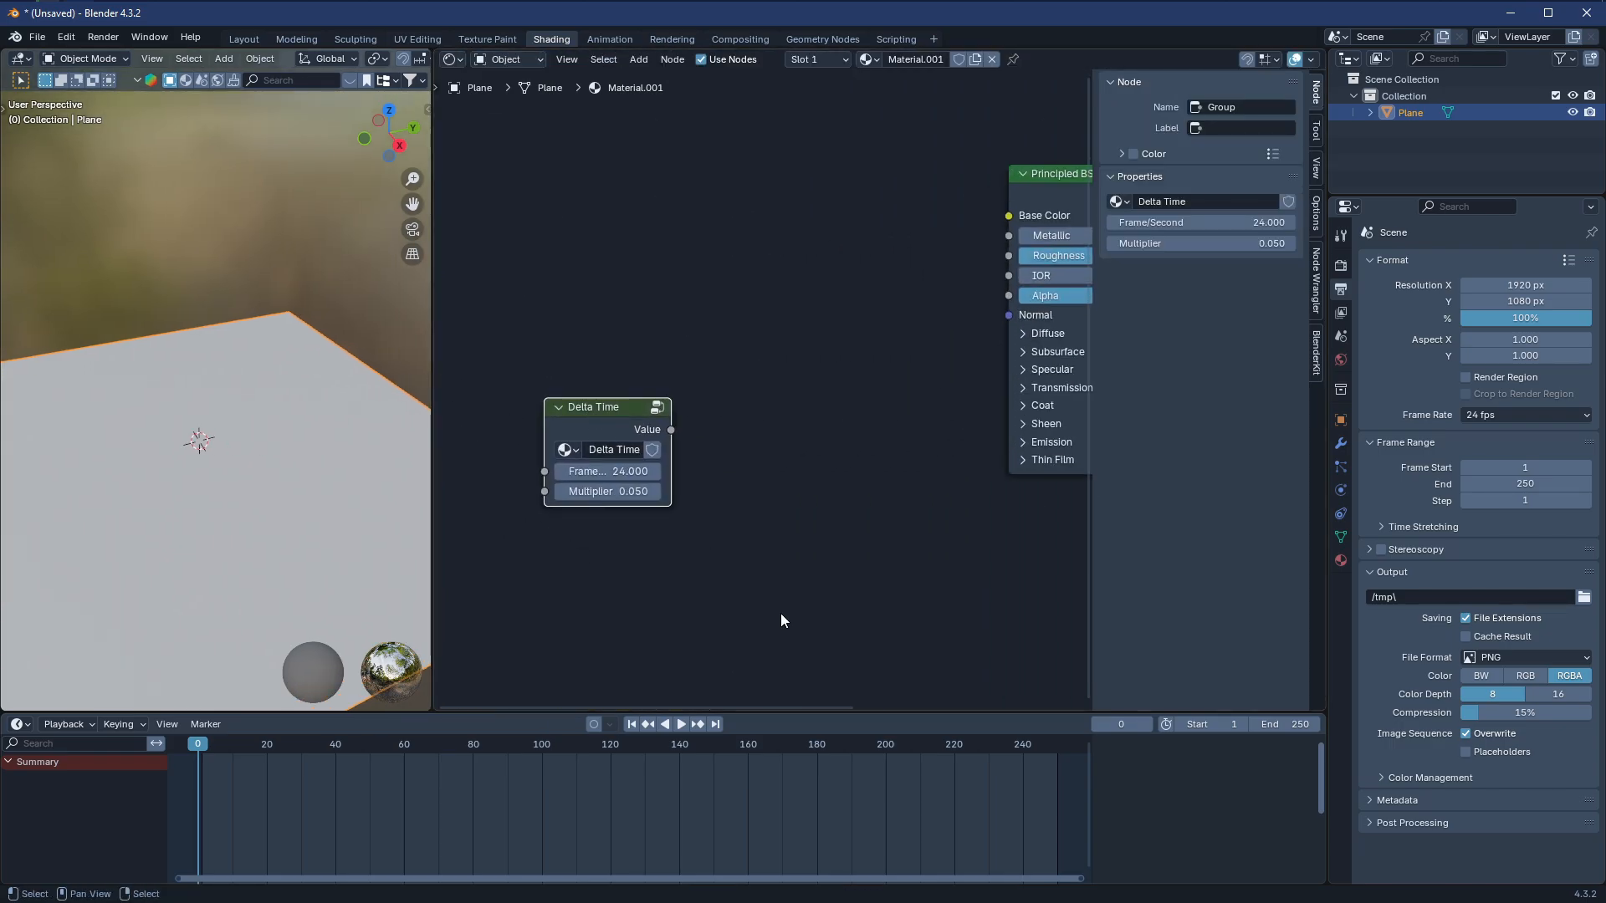
left_click_drag(826, 715, 826, 804)
Add a Voronoi Texture node and connect its Distance output to the Principled BSDF's Base Color
key("shift+a")
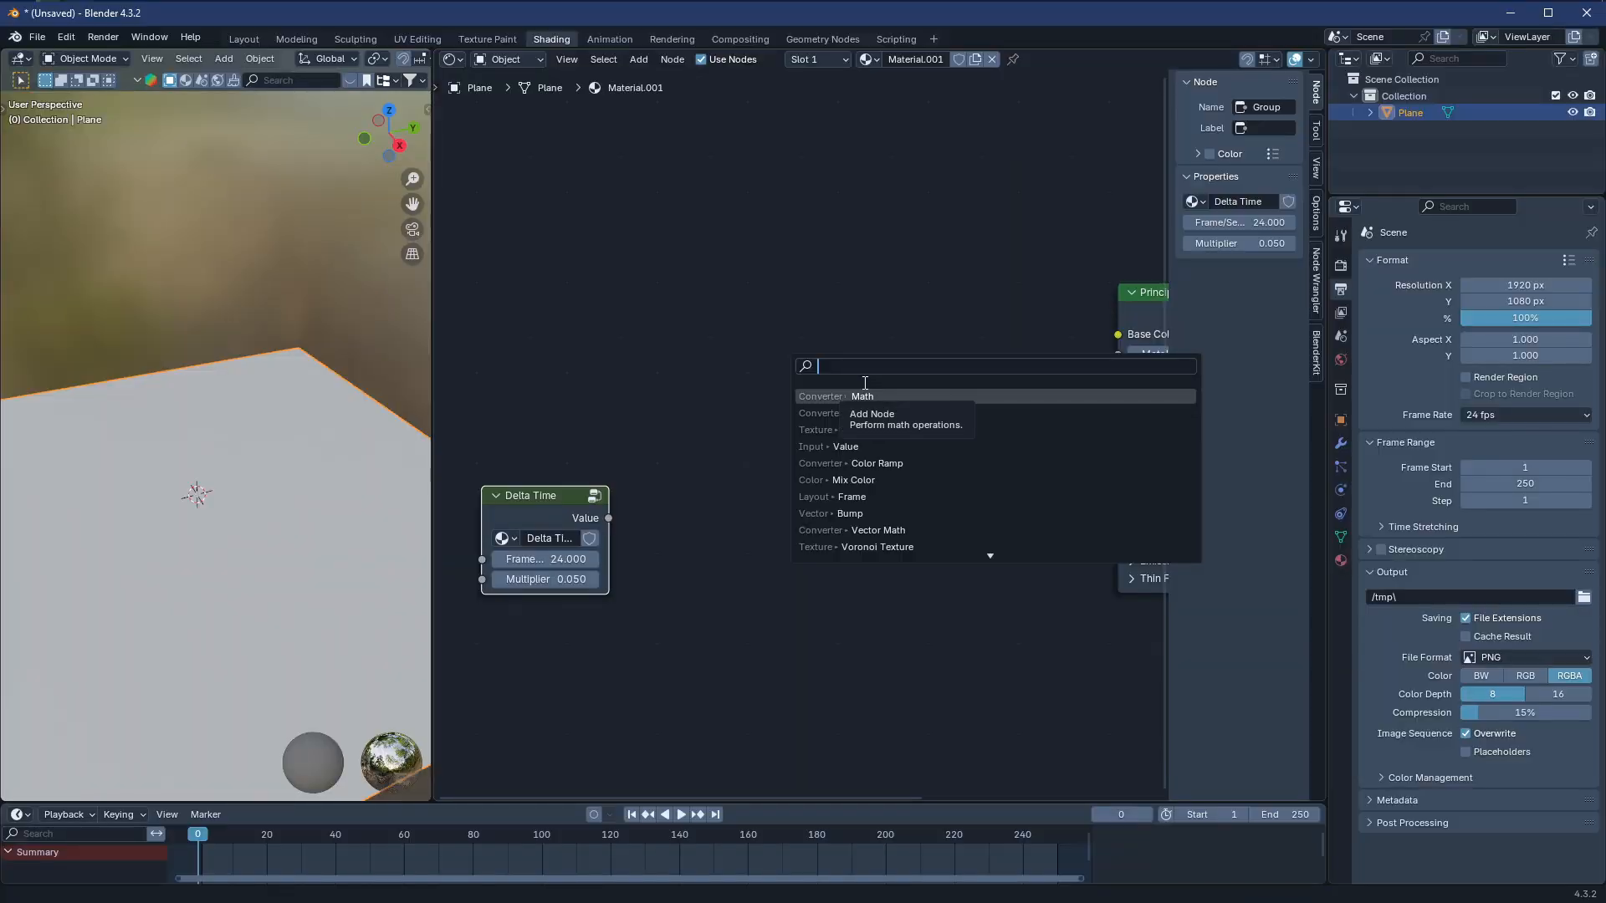
type("vor")
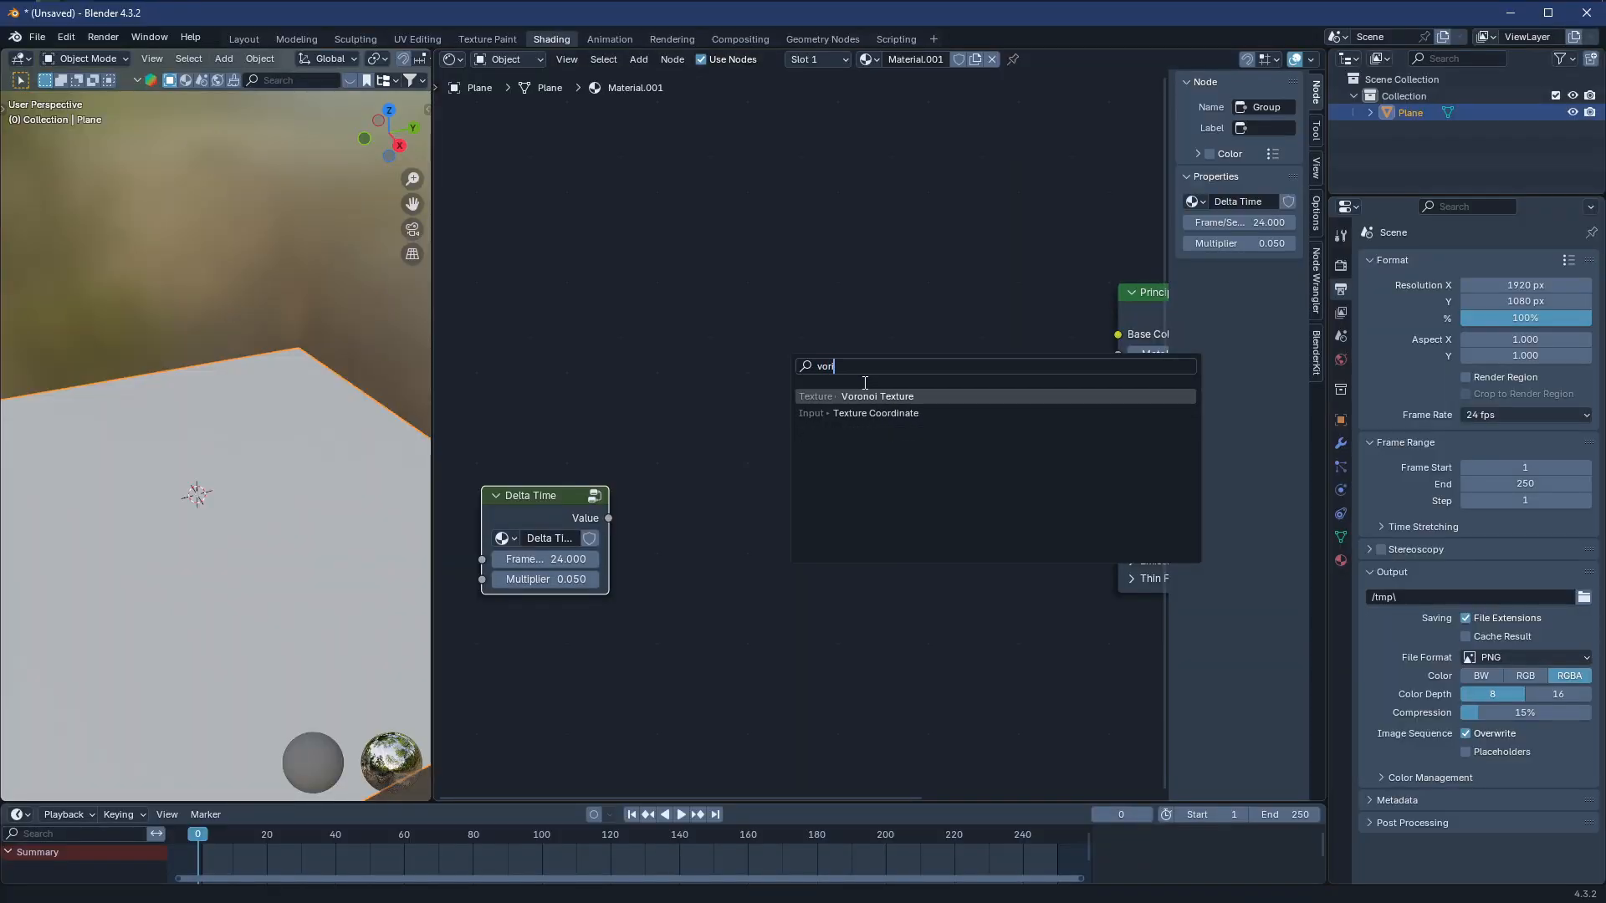
key("Return")
left_click(806, 346)
left_click_drag(779, 317, 1003, 346)
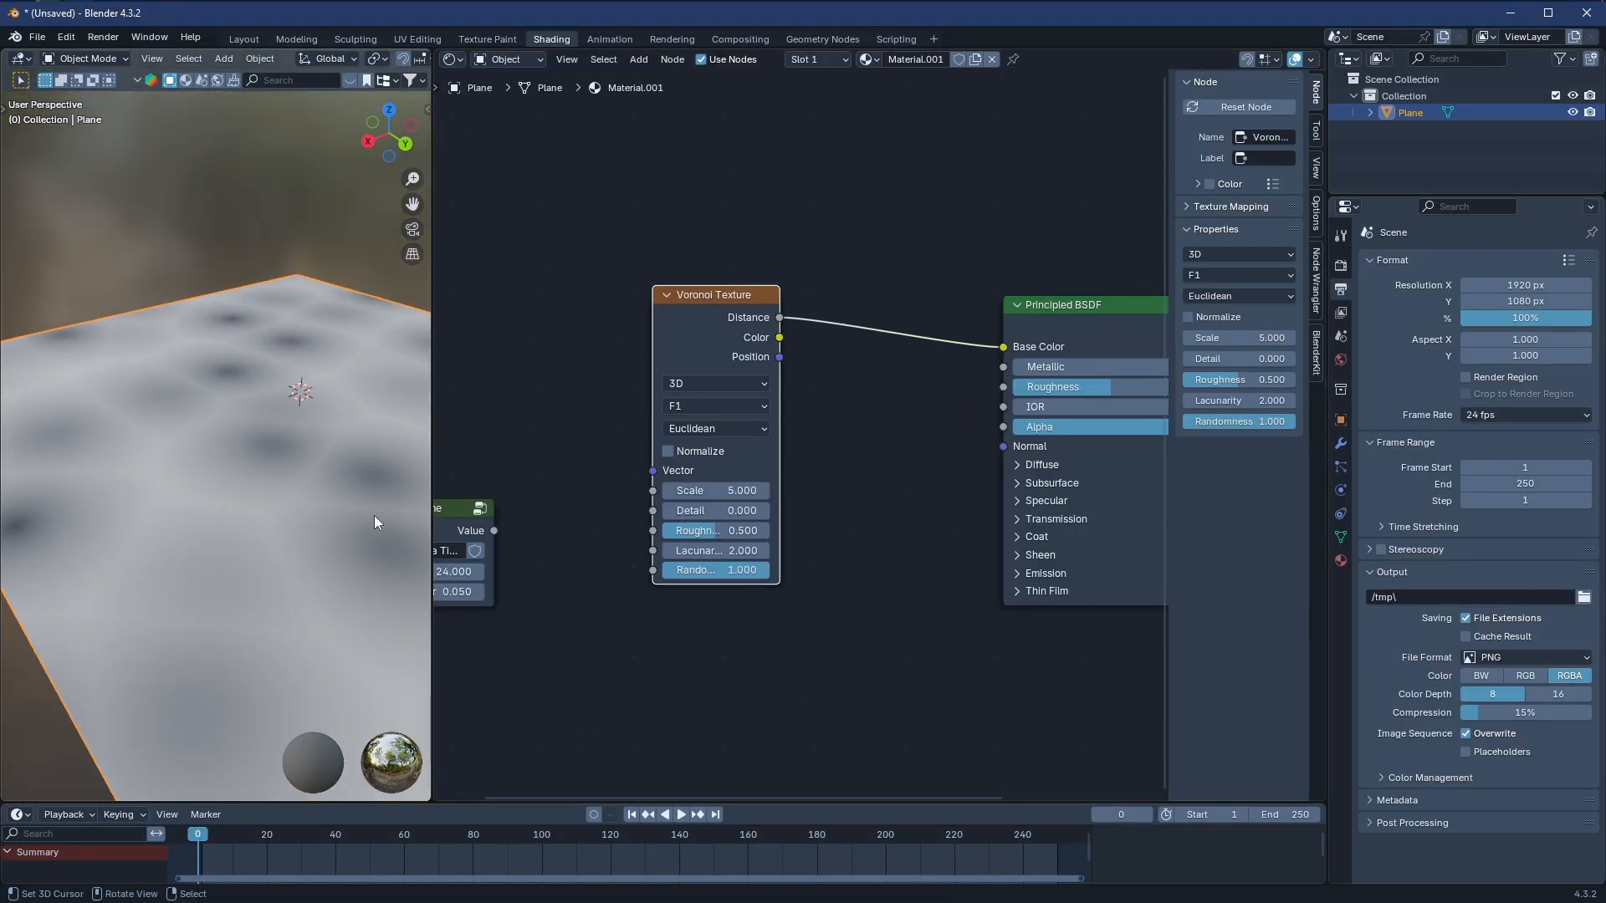
Widen the 3D viewport and insert a Color Ramp node between the Voronoi Texture and the Principled BSDF
scroll(374, 515, "down", 3)
middle_click_drag(374, 515, 468, 494)
left_click_drag(433, 445, 608, 456)
scroll(444, 530, "up", 3)
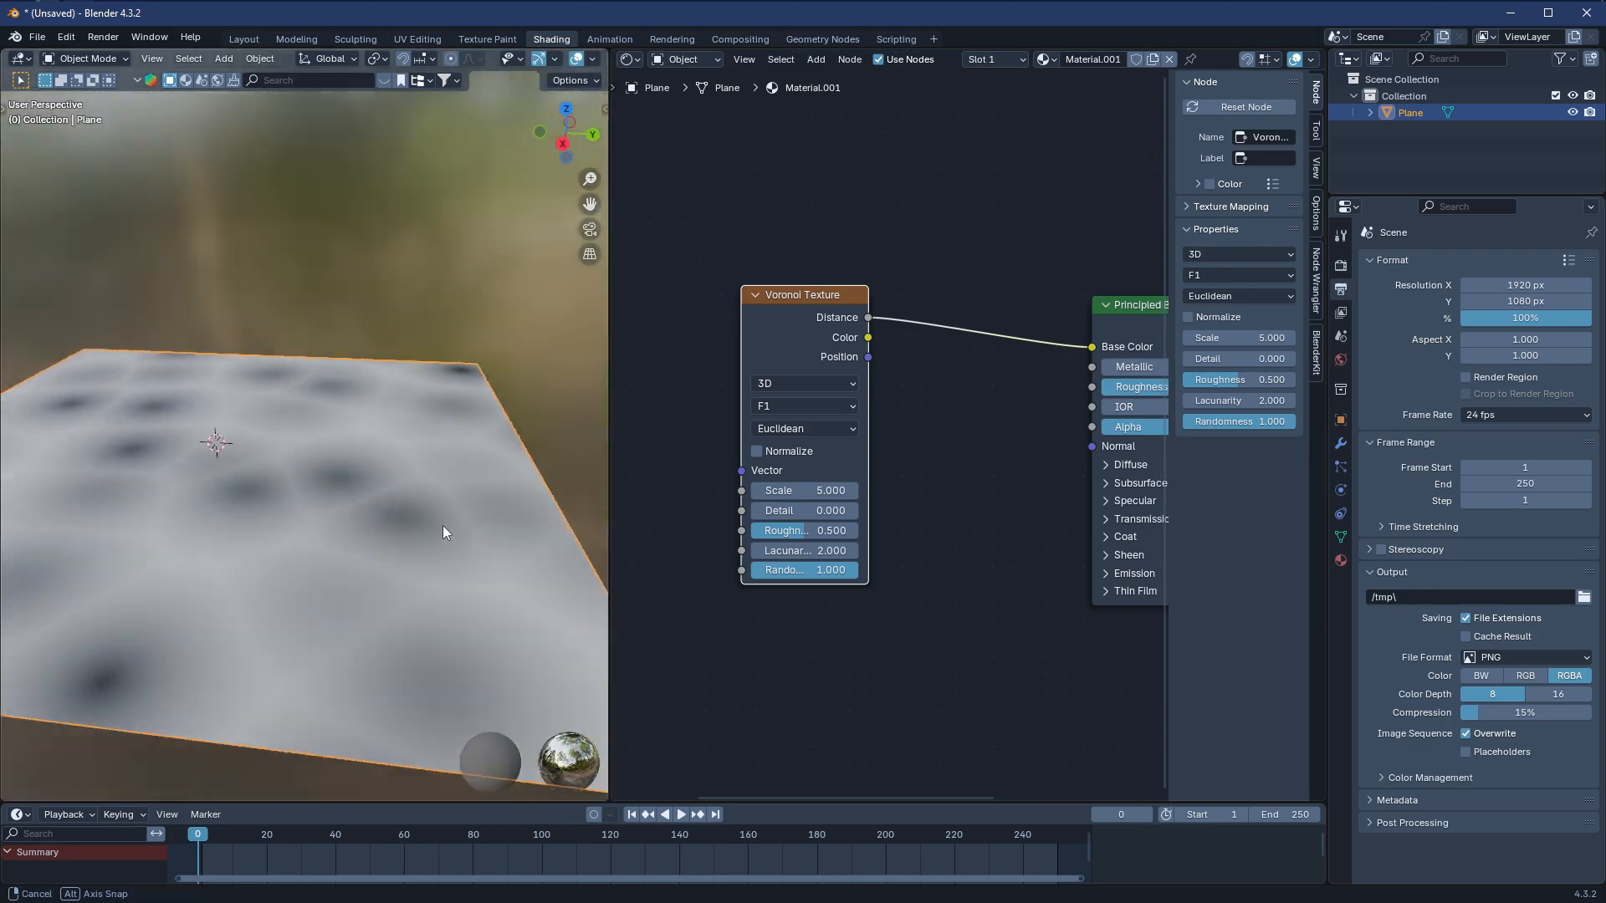
middle_click_drag(444, 530, 538, 533)
key("shift+a")
type("ram")
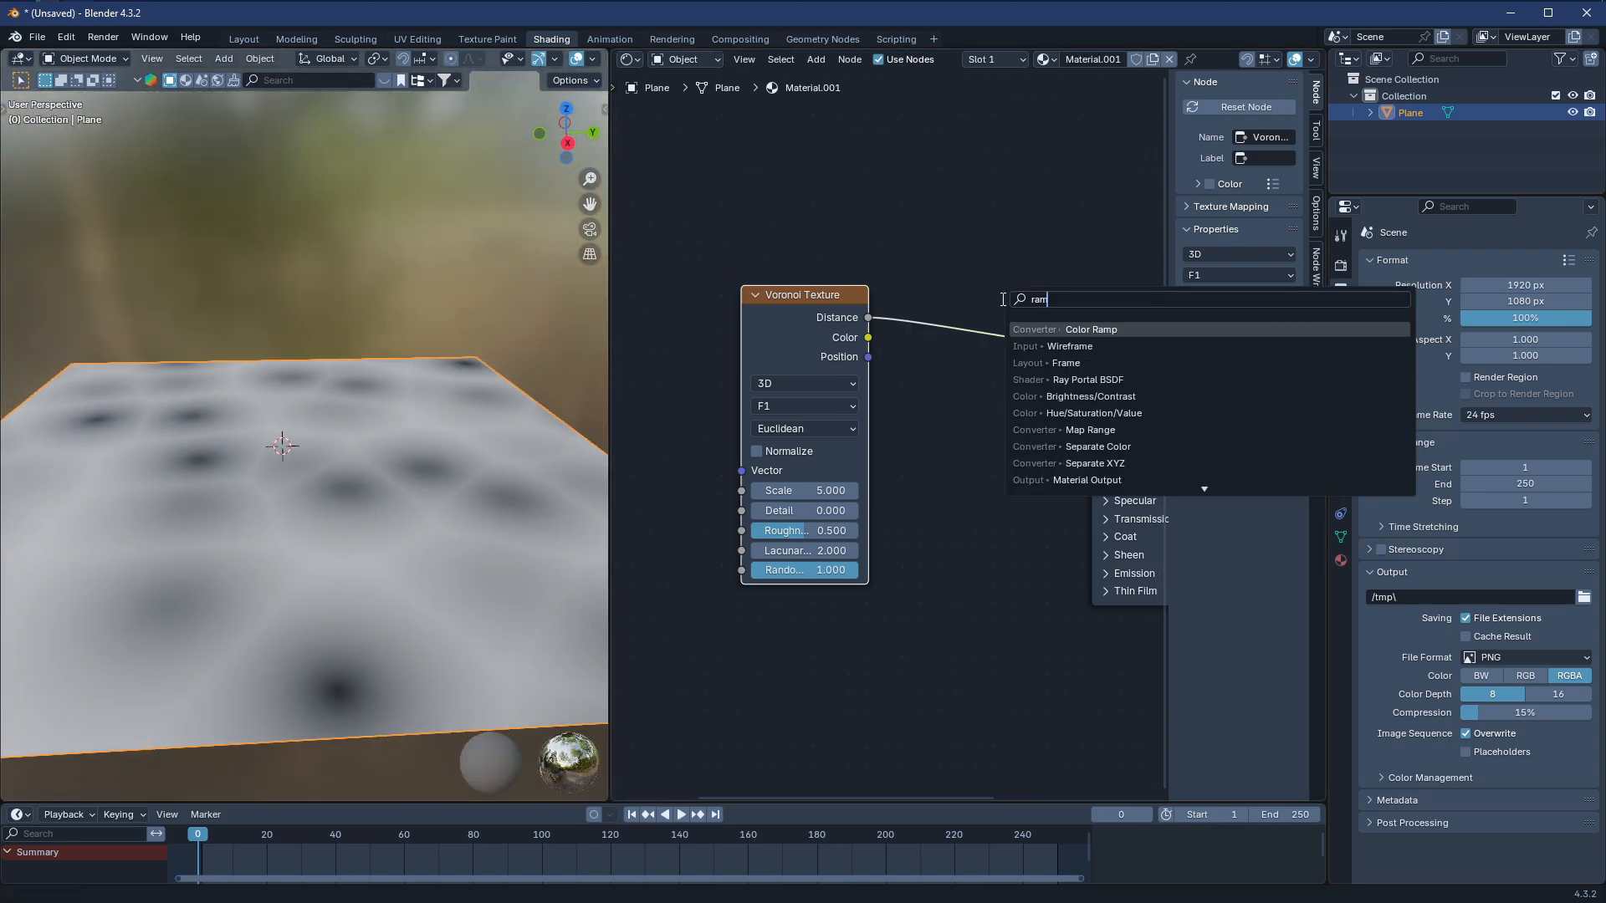
key("Return")
Move the Color Ramp's two stops close together and flip the ramp, putting the black stop at 0.455
left_click_drag(1095, 383, 1026, 382)
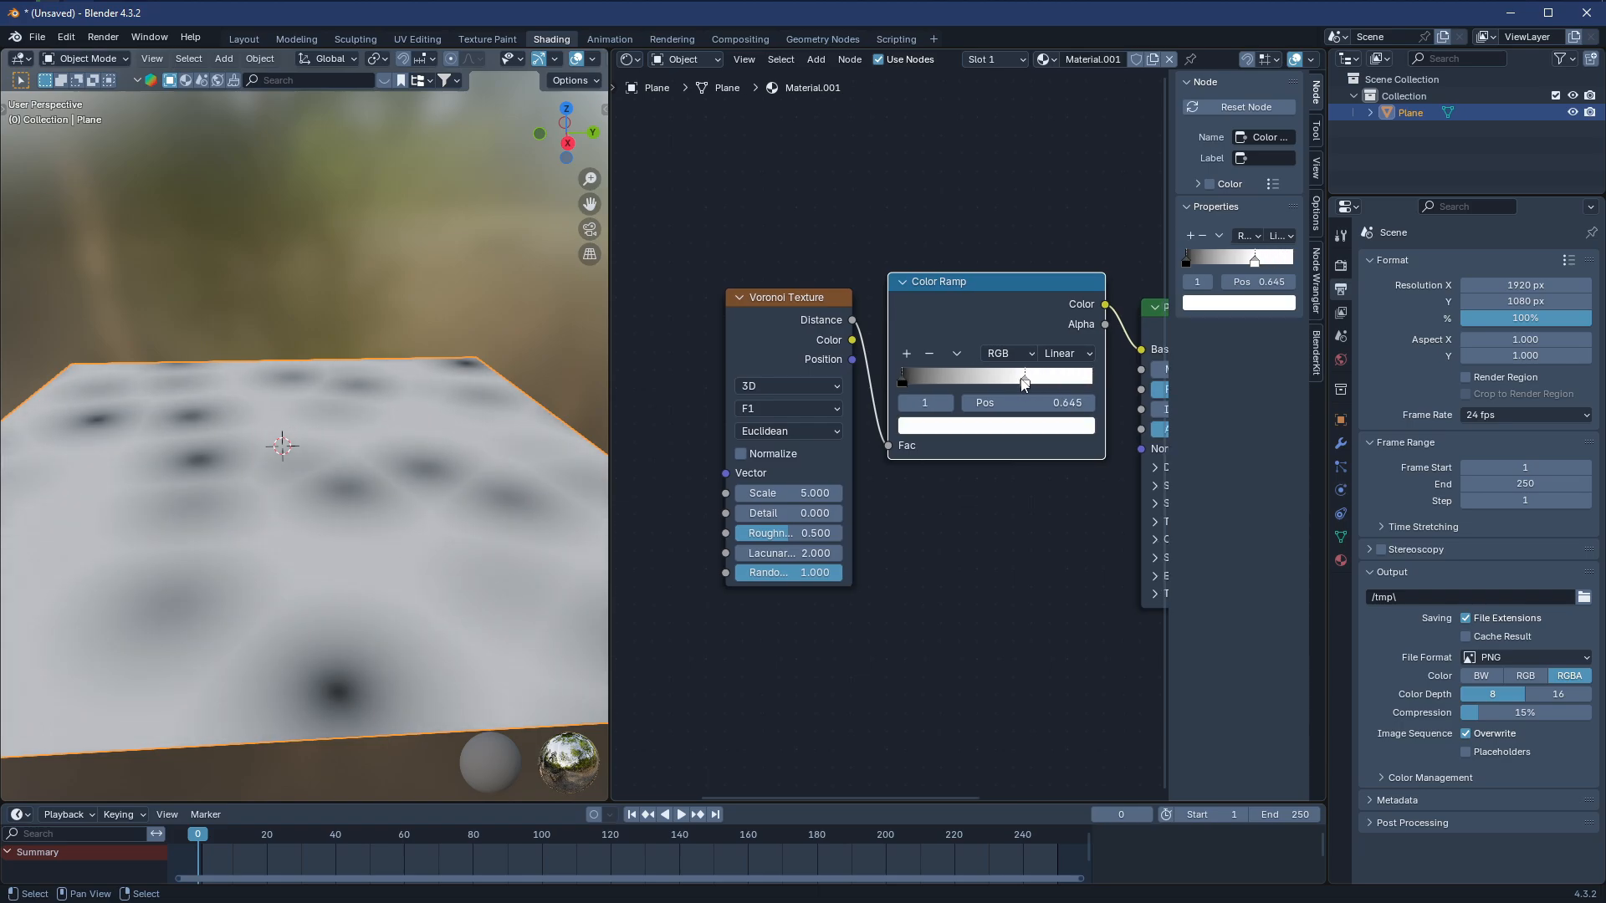
left_click_drag(901, 373, 1016, 382)
left_click(974, 356)
left_click(989, 376)
middle_click_drag(351, 502, 317, 502)
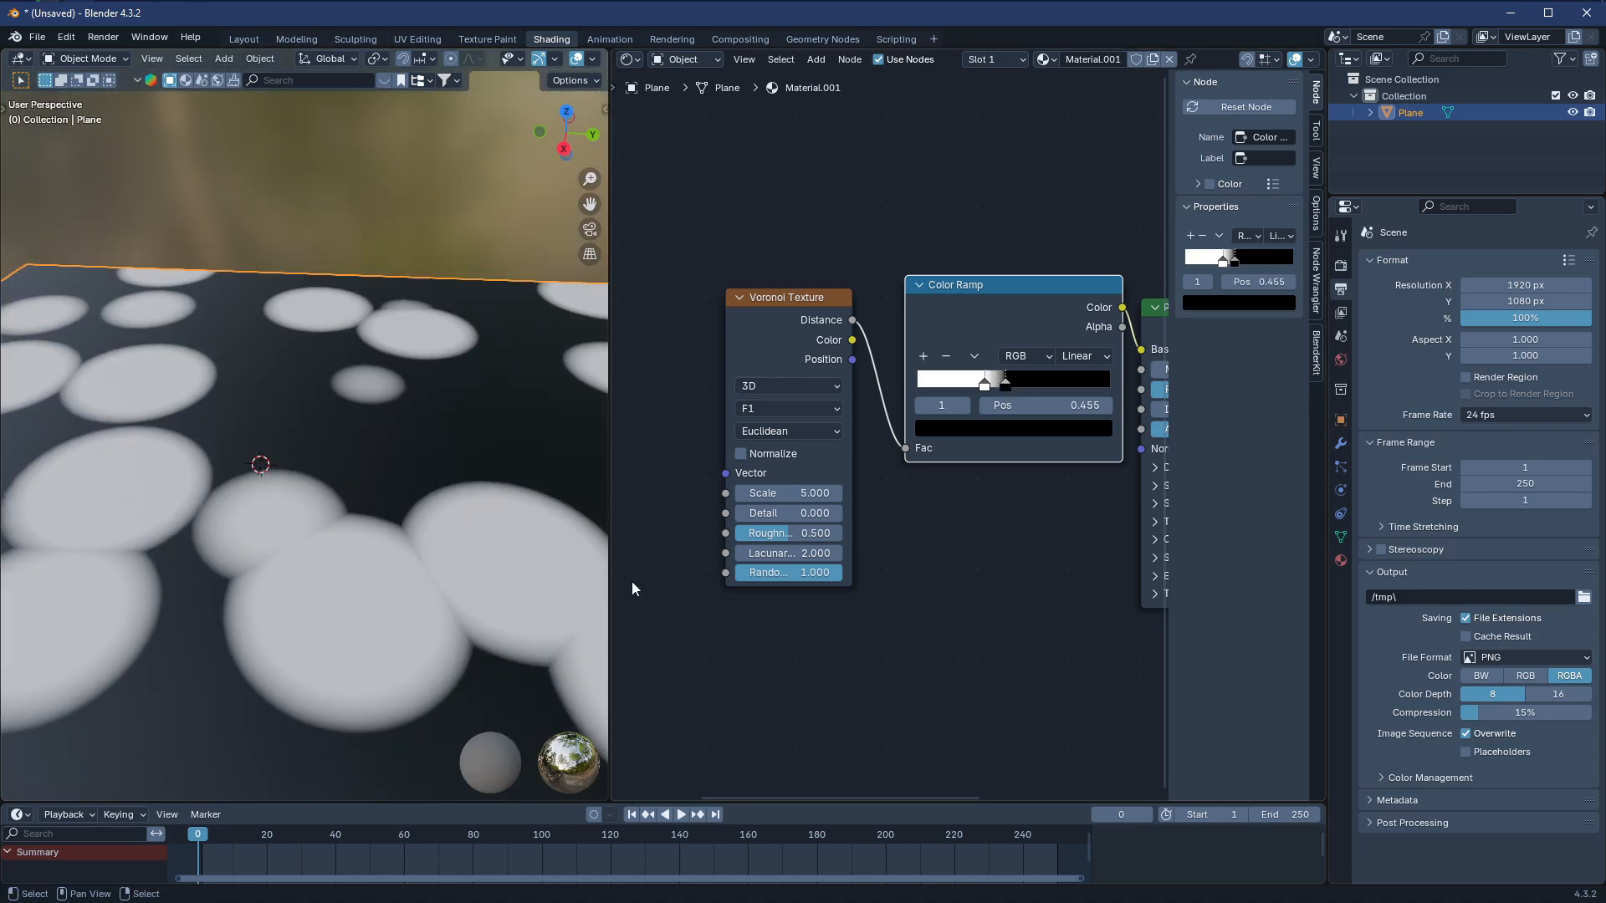
Add Texture Coordinate and Mapping nodes to the Voronoi Texture and move the Delta Time group below them
middle_click_drag(858, 603, 949, 578)
left_click(832, 314)
scroll(843, 375, "down", 2)
key("ctrl+t")
middle_click_drag(832, 521, 912, 490)
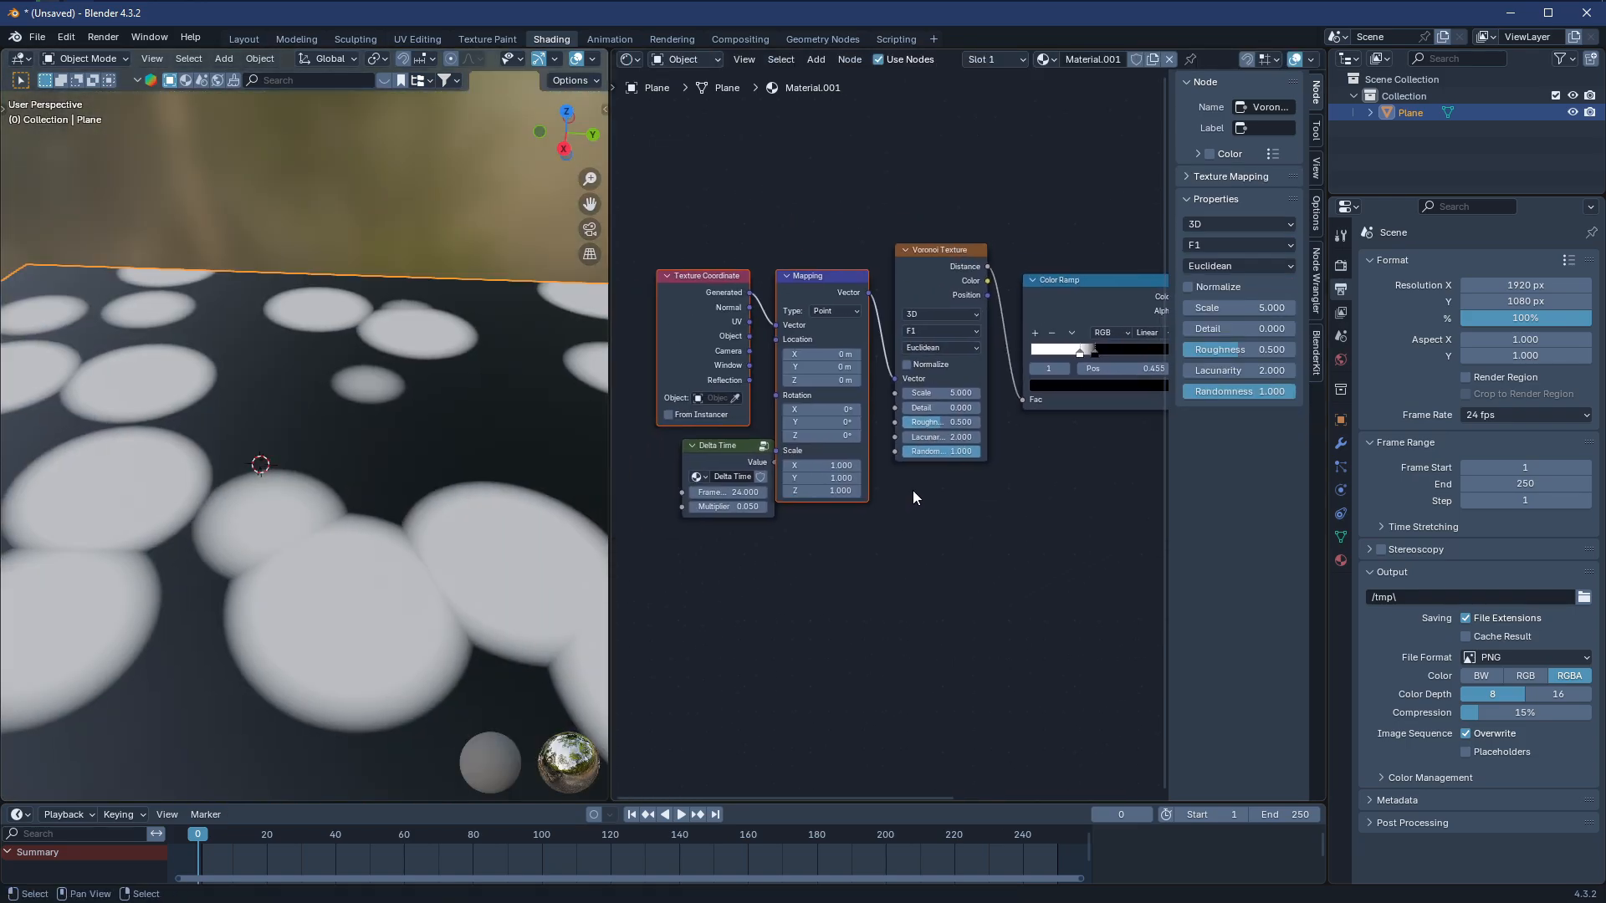
left_click(725, 448)
Try shifting the pattern with the Mapping node's Z location, up to 0.87 m, and return it to 0 m
middle_click_drag(448, 493, 368, 509)
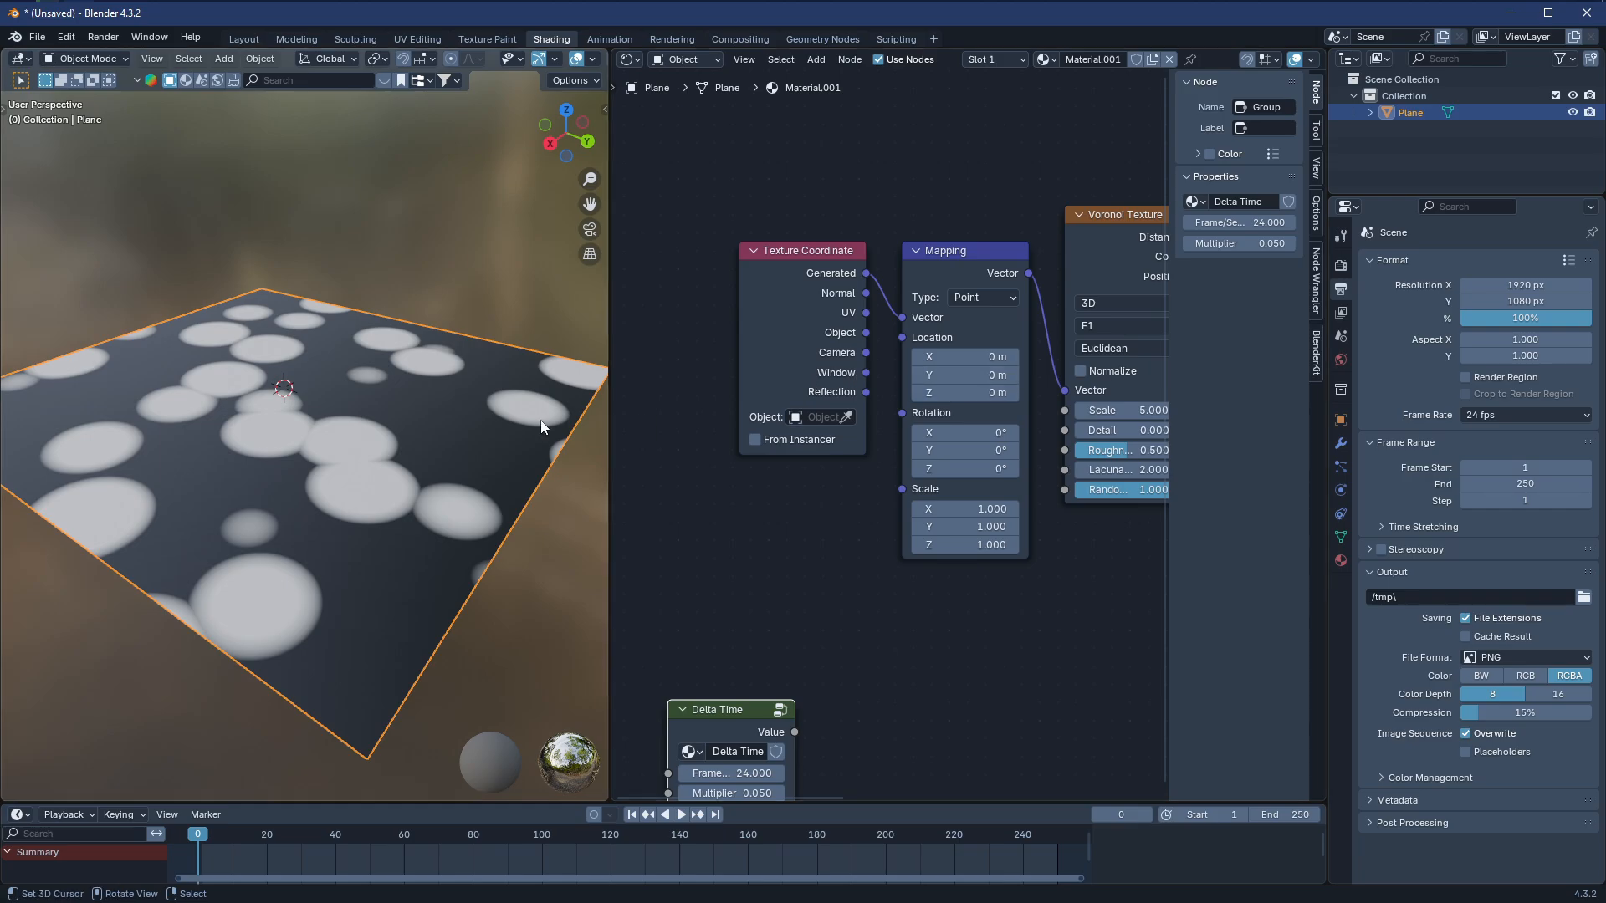
middle_click_drag(540, 426, 485, 465)
mouse_move(951, 385)
left_mouse_down()
mouse_move(1033, 384)
mouse_move(957, 392)
mouse_move(972, 392)
left_mouse_up()
scroll(403, 474, "up", 8)
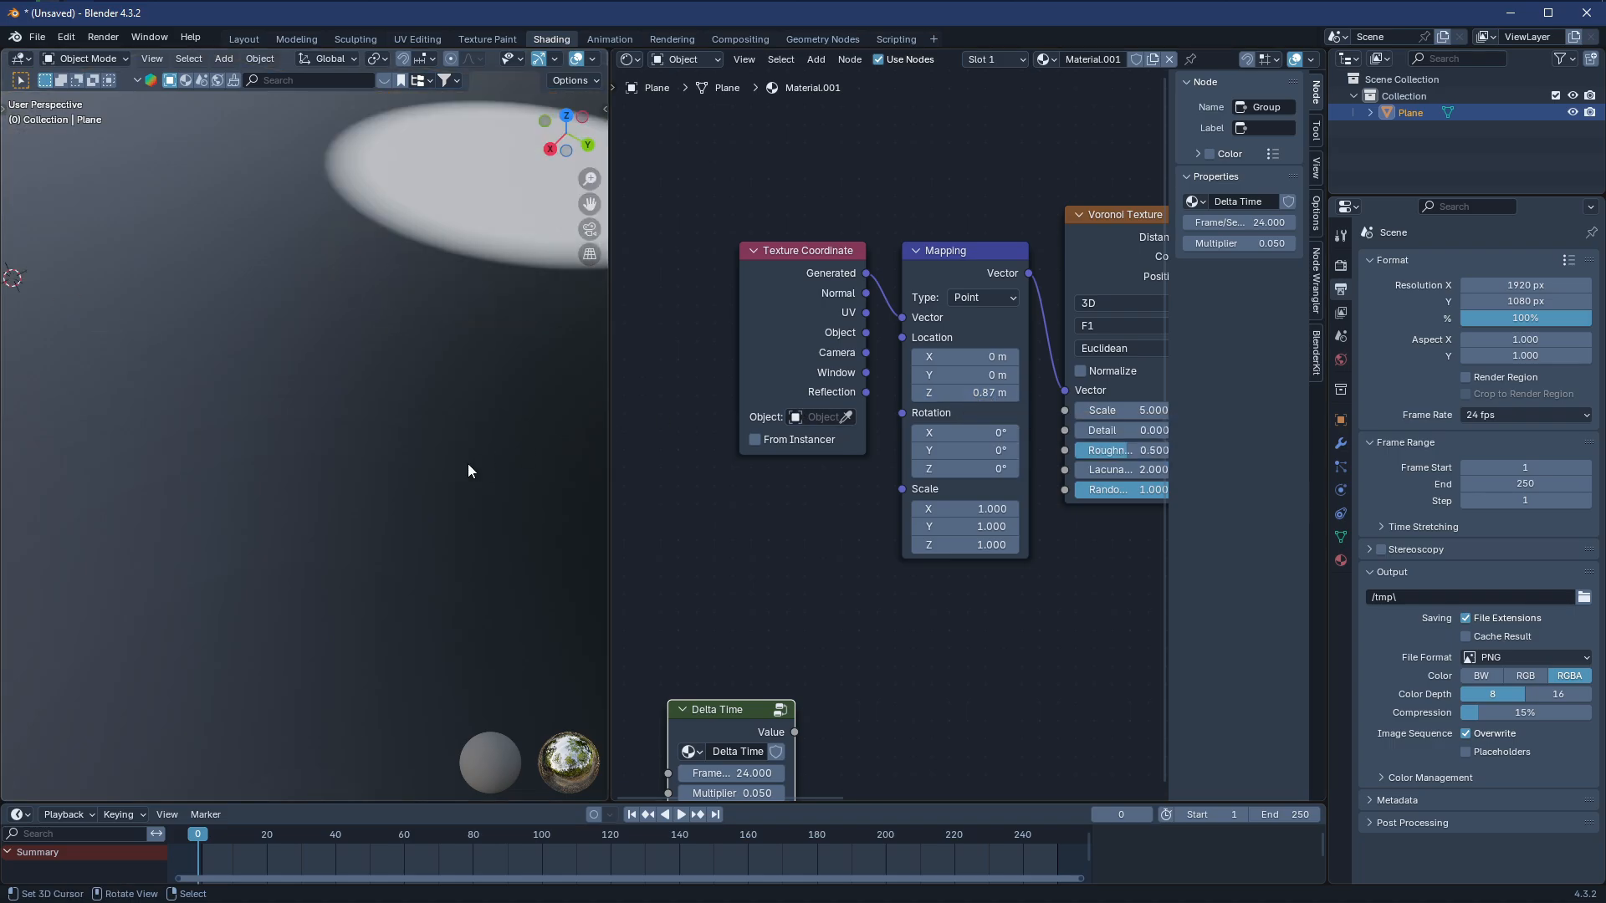
mouse_move(960, 392)
left_mouse_down()
mouse_move(937, 392)
mouse_move(962, 392)
left_mouse_up()
left_click(963, 396)
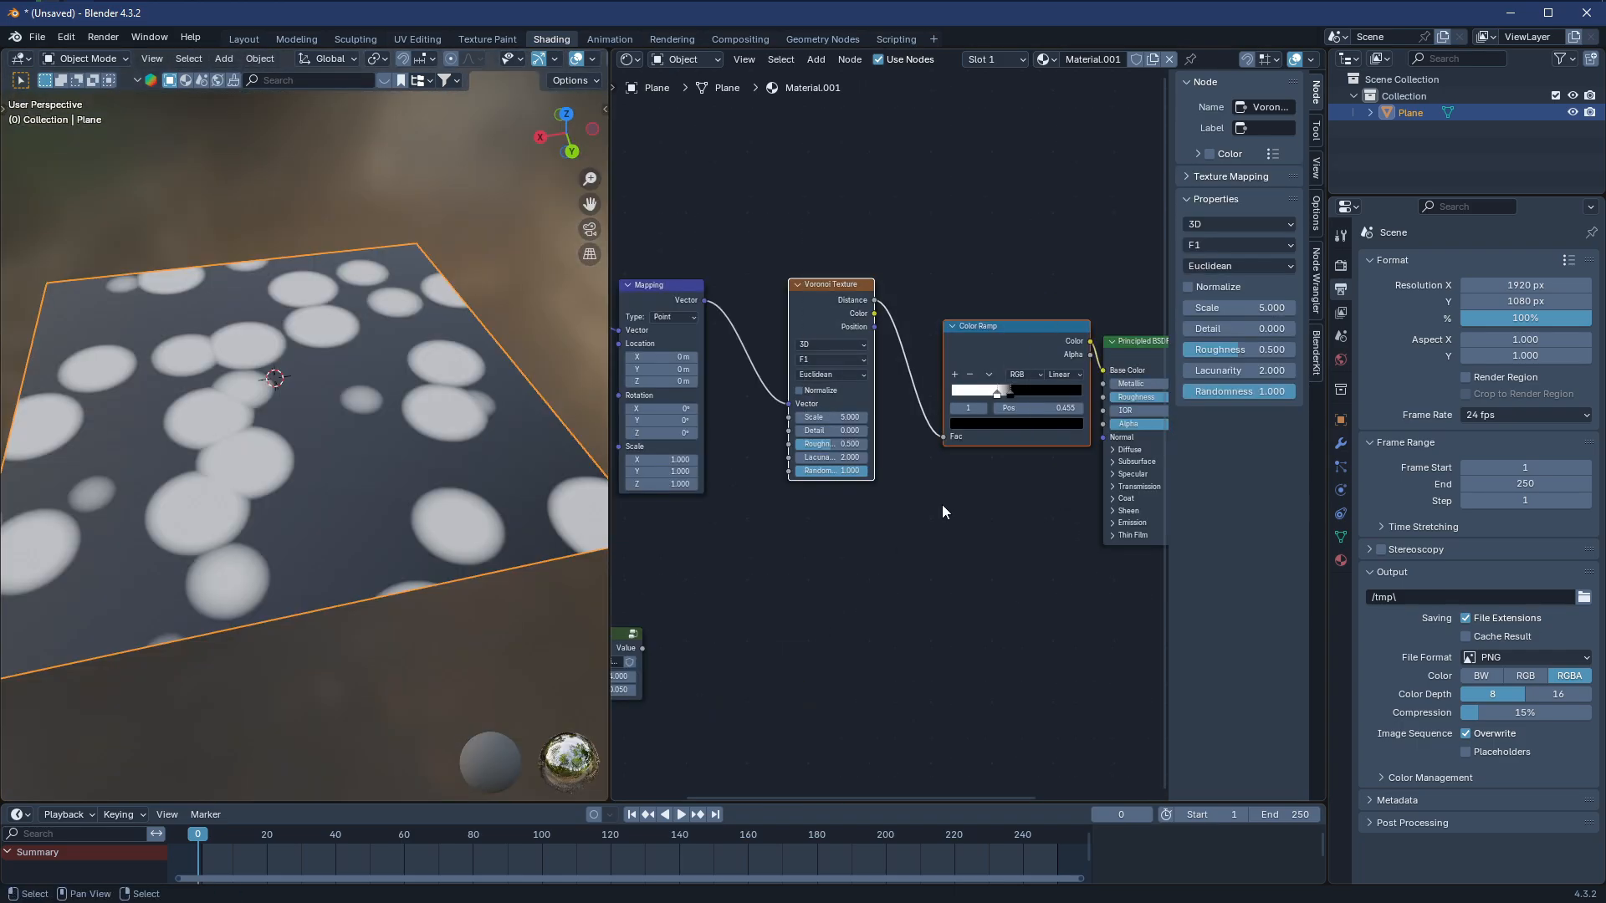
Duplicate the Voronoi Texture and Color Ramp below the originals and move the Principled BSDF and Material Output away to make room
key("shift+d")
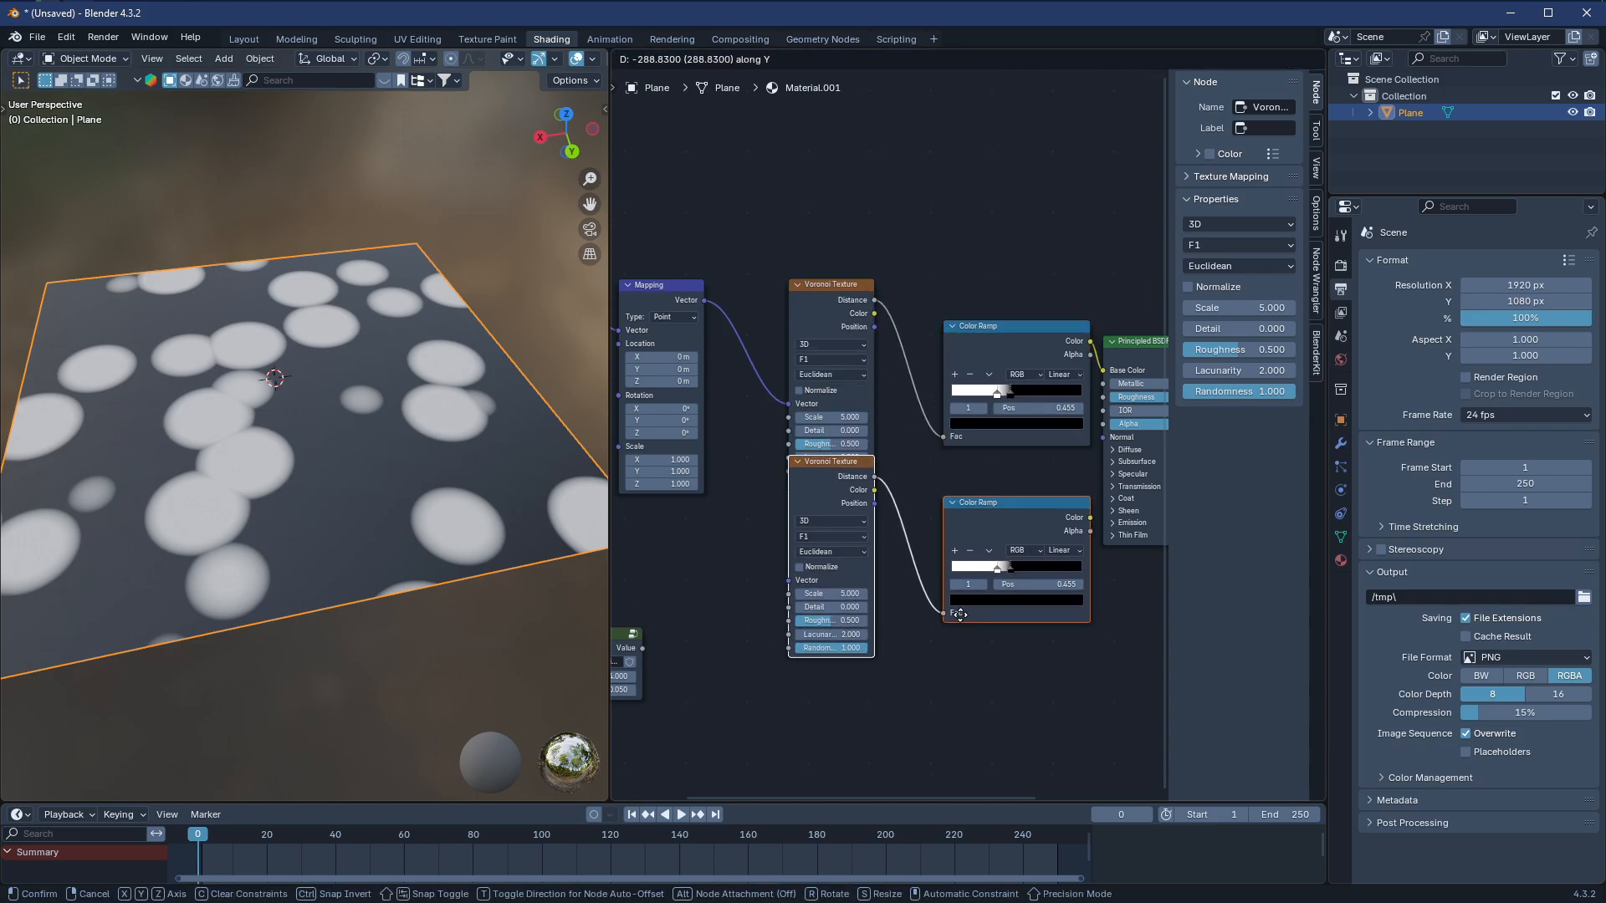
left_click(995, 599)
scroll(976, 360, "down", 2)
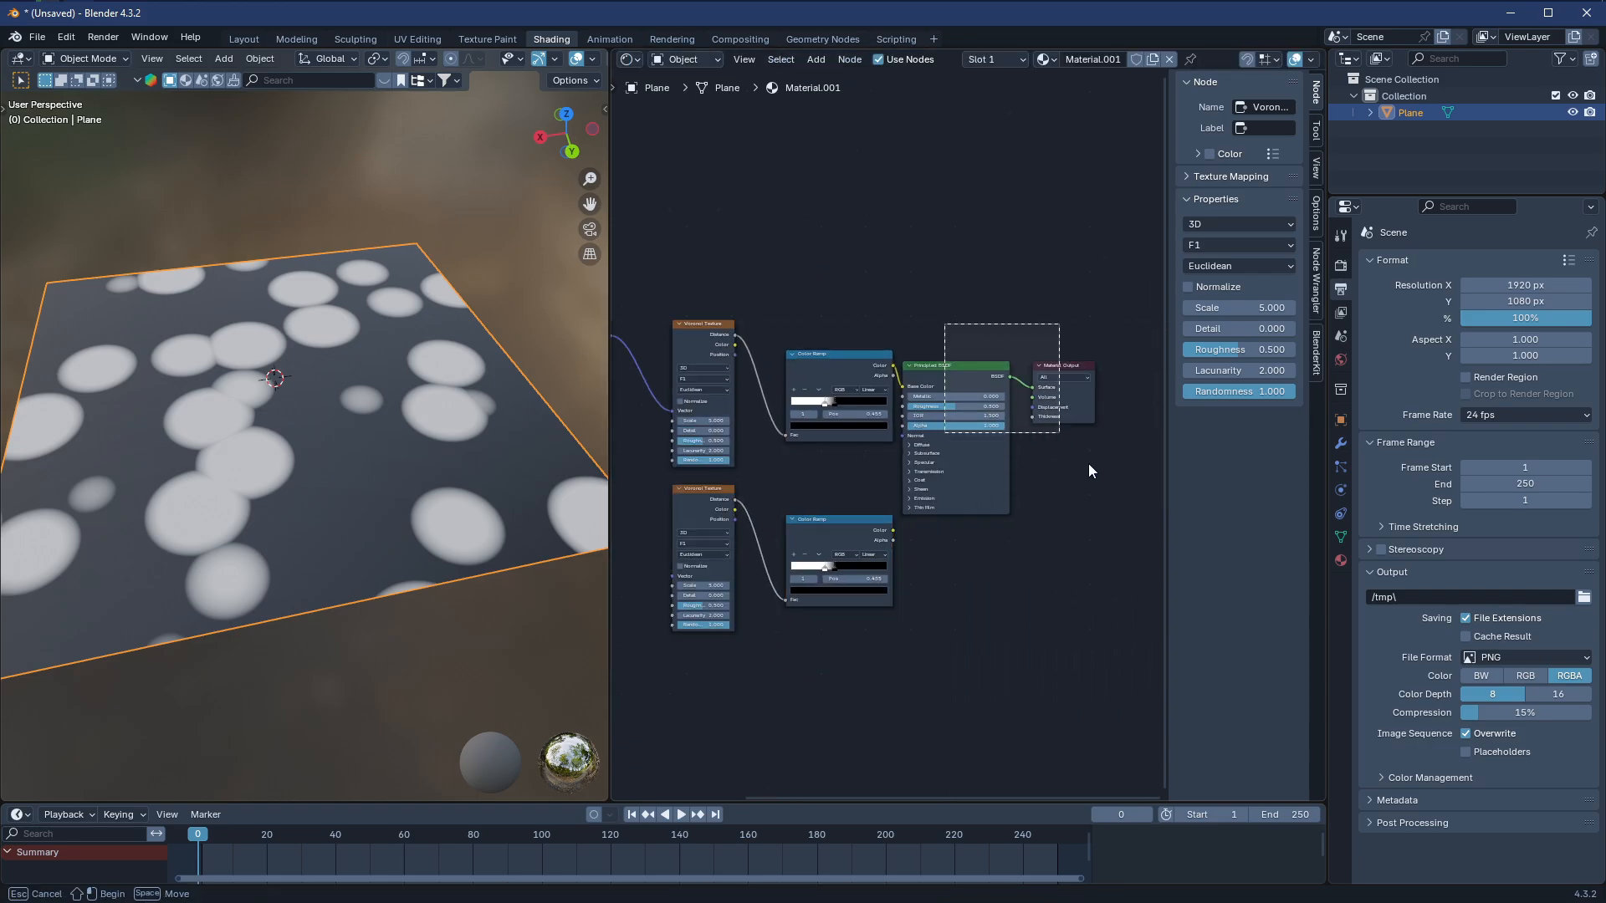
left_click_drag(1088, 464, 1085, 492)
key("g")
left_click(1229, 537)
Insert a Math node between the upper Color Ramp and the Principled BSDF
middle_click_drag(878, 335, 1024, 322, "shift")
key("shift+a")
type("s")
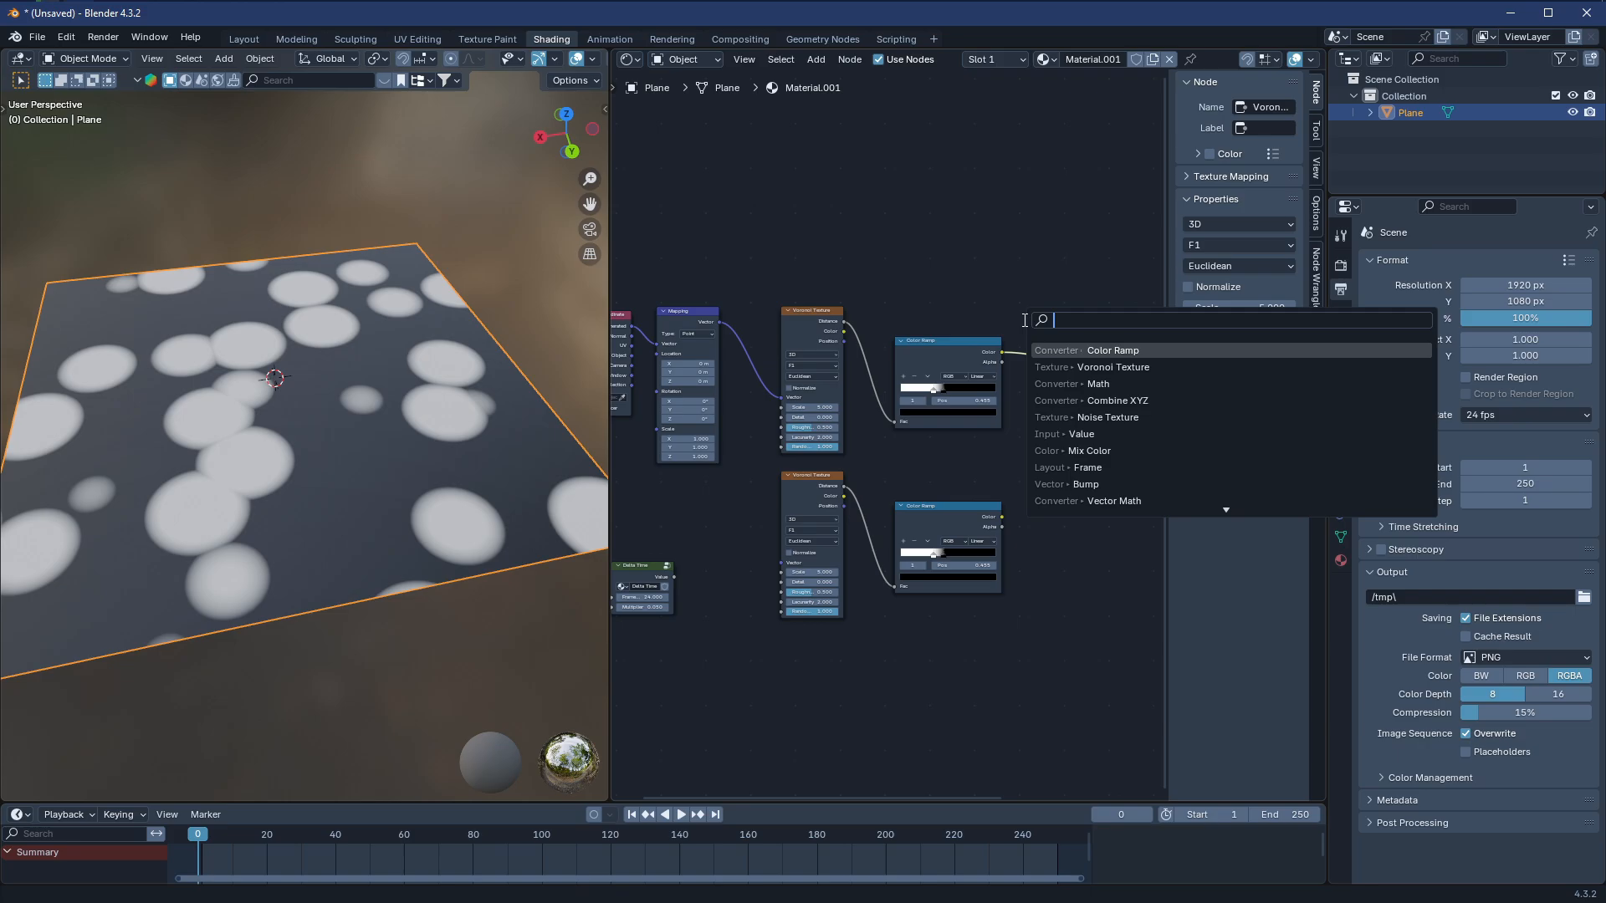
type("math")
key("Return")
left_click(1070, 350)
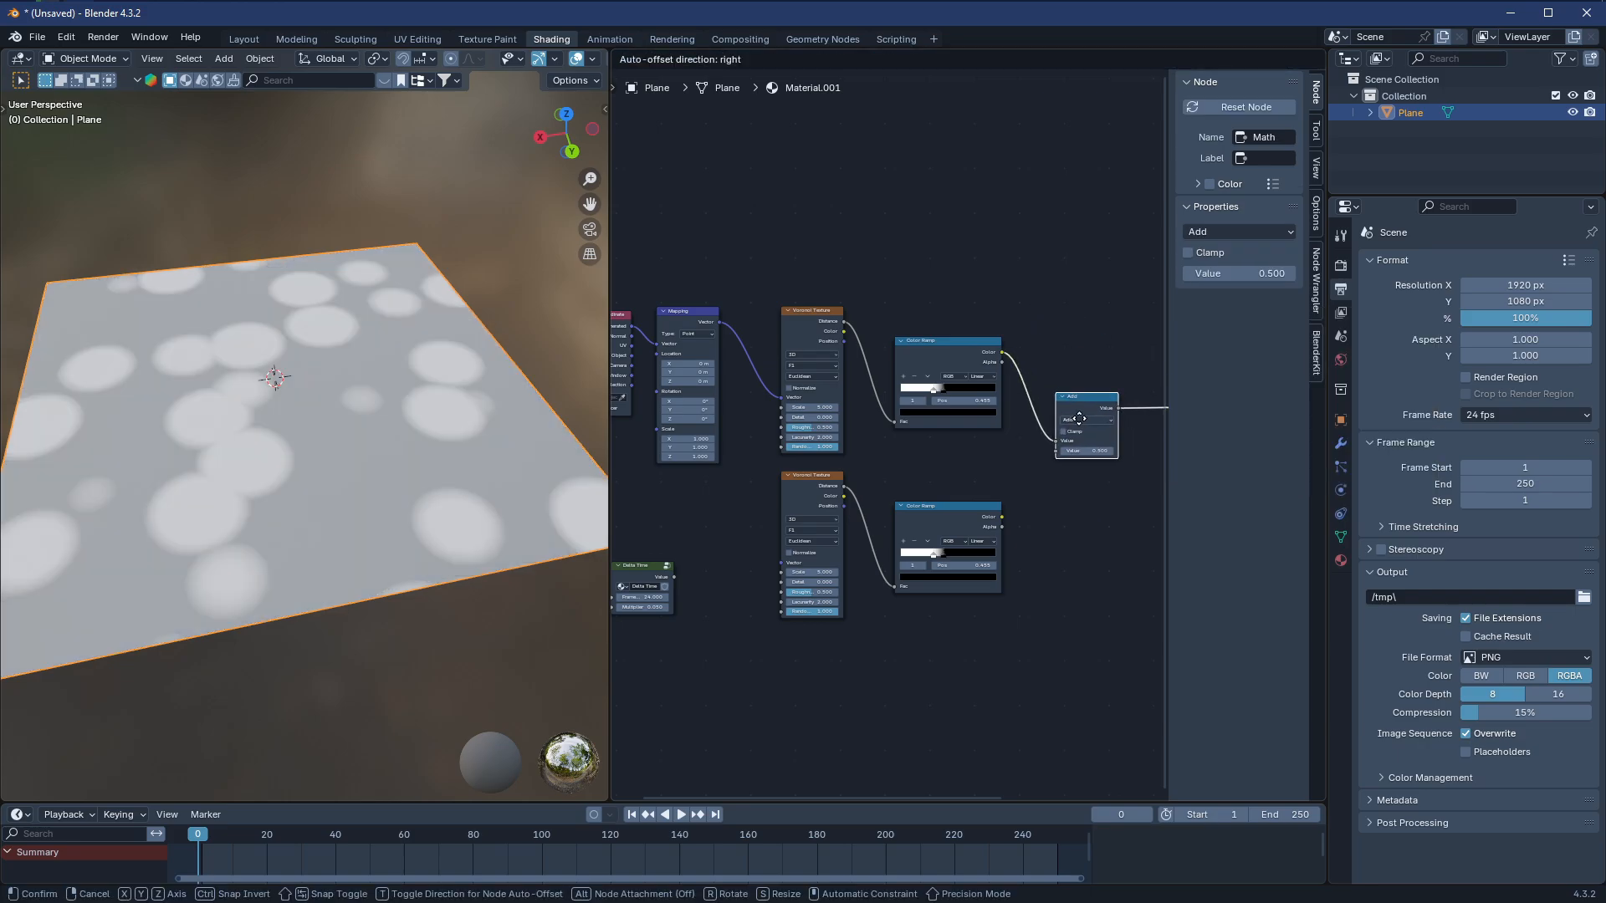
Set the Math node to Subtract and connect the lower Color Ramp's Color output to its second Value
scroll(978, 464, "up", 4)
left_click(1136, 389)
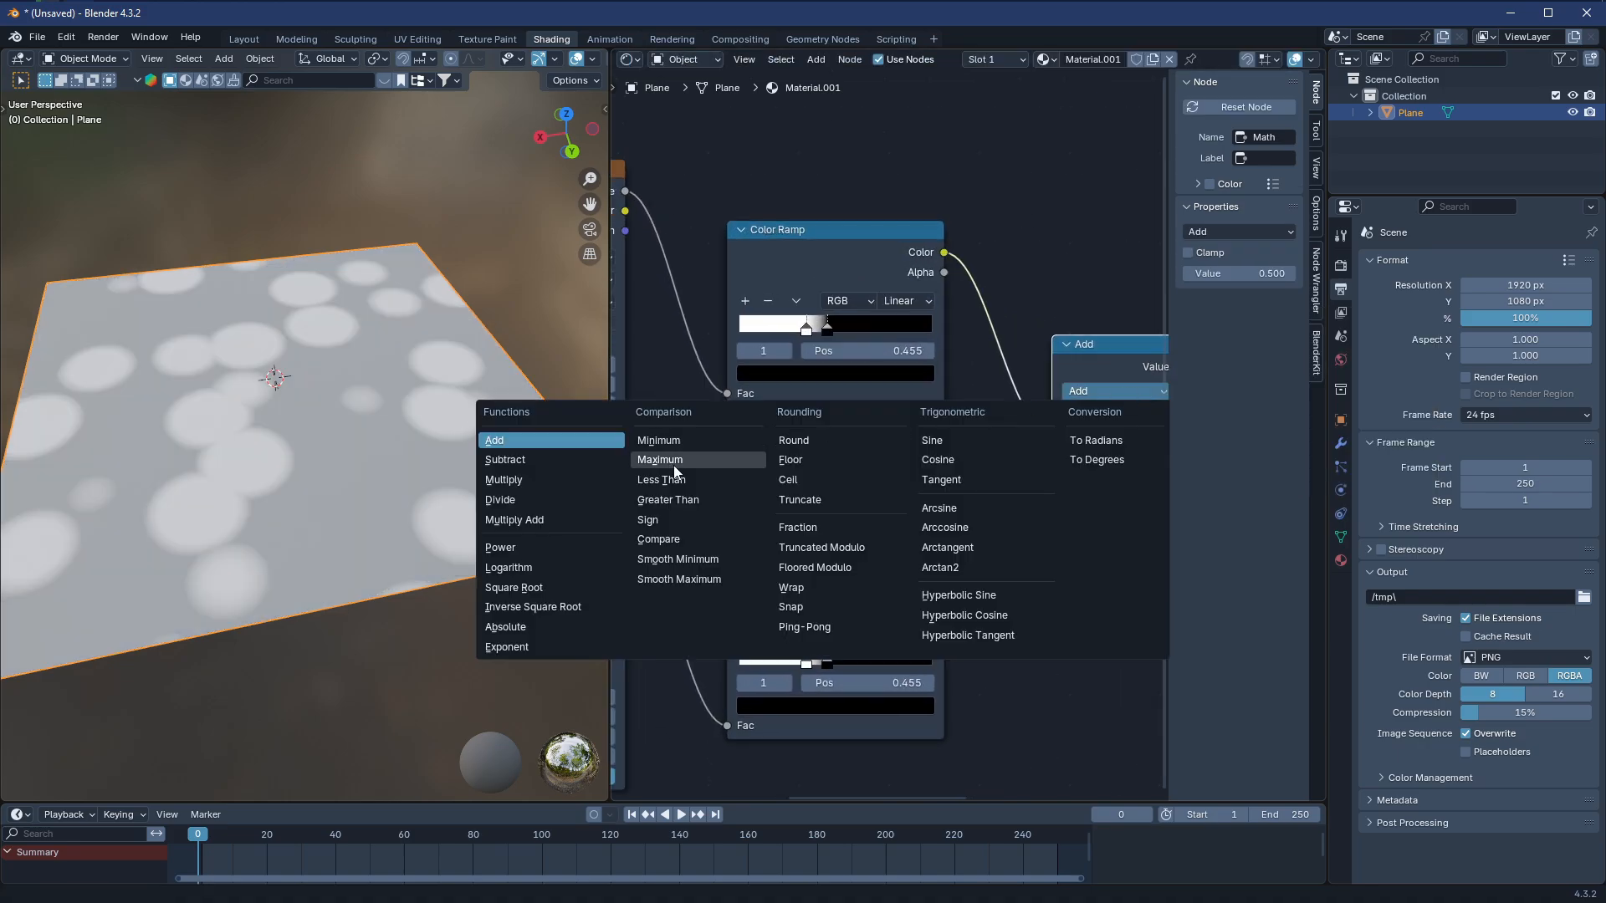
left_click(541, 462)
left_click_drag(943, 585, 1051, 455)
left_click_drag(780, 607, 789, 520)
Connect the Mapping node's Vector to the lower Voronoi Texture and move the Mapping and Texture Coordinate nodes down
middle_click_drag(787, 539, 967, 540)
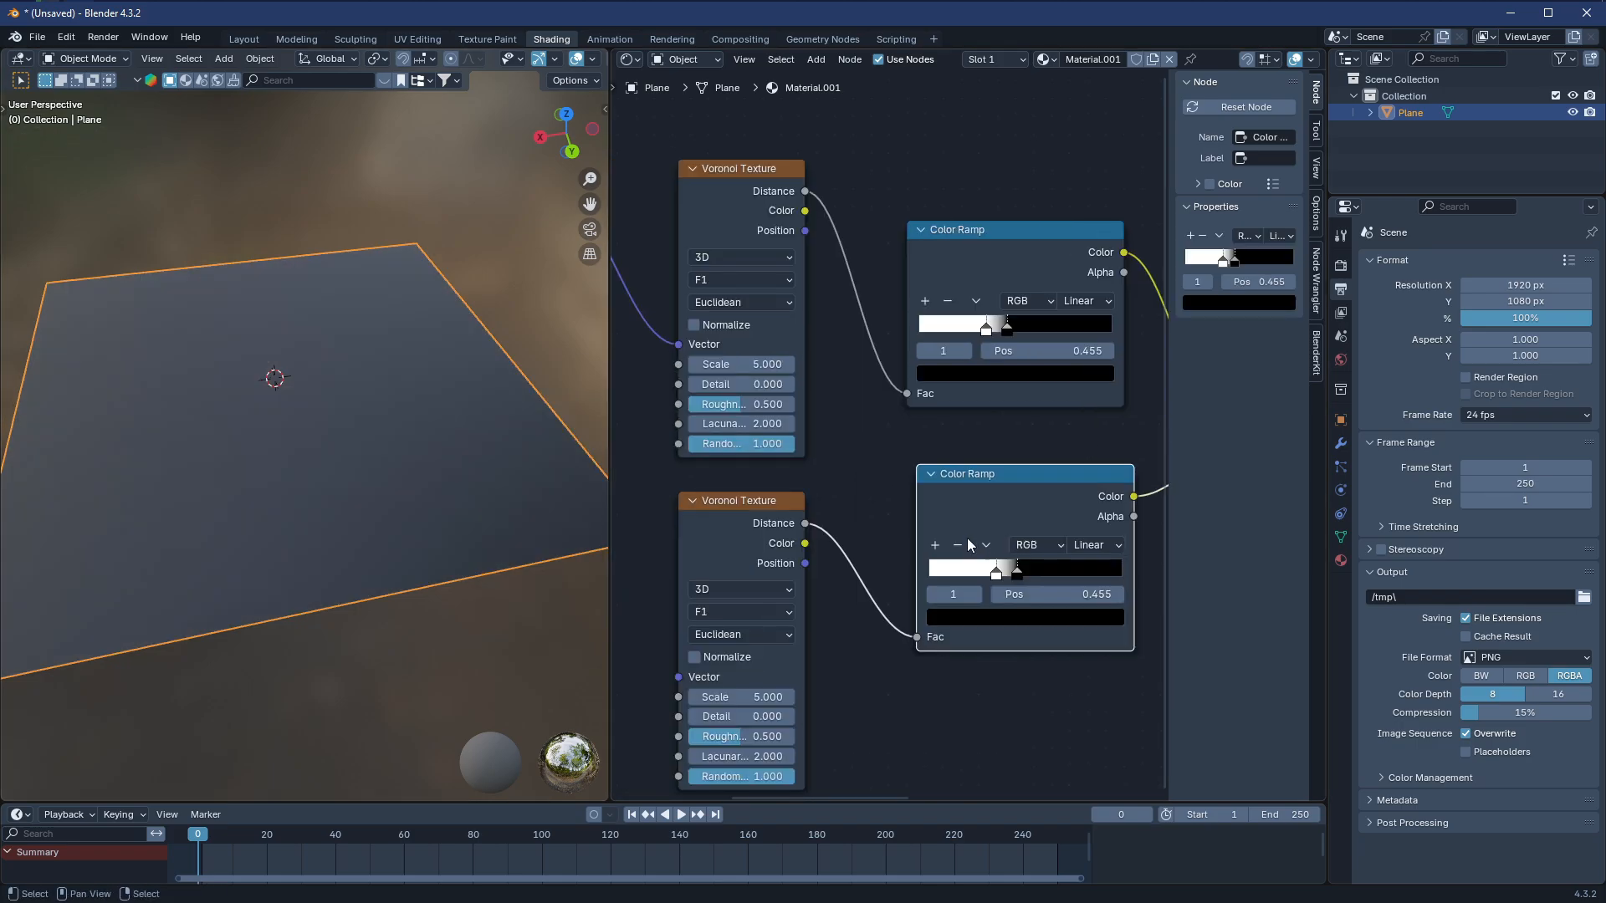
scroll(758, 534, "up", 3)
scroll(758, 534, "down", 5)
middle_click_drag(758, 534, 992, 552)
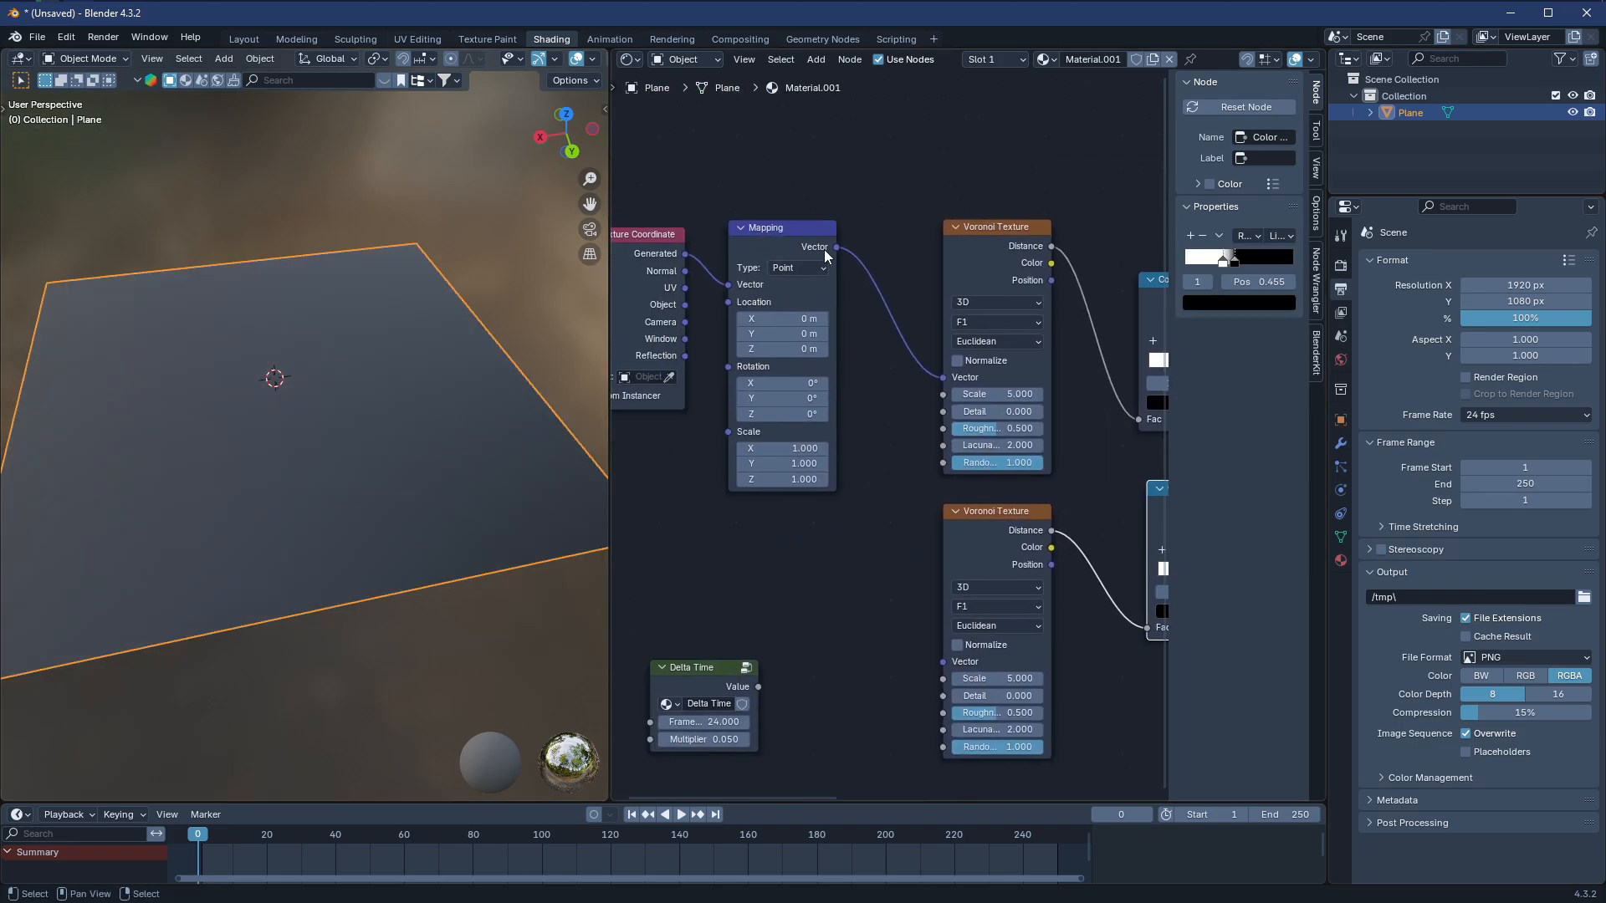
left_click_drag(825, 250, 890, 539)
left_click_drag(923, 664, 926, 664)
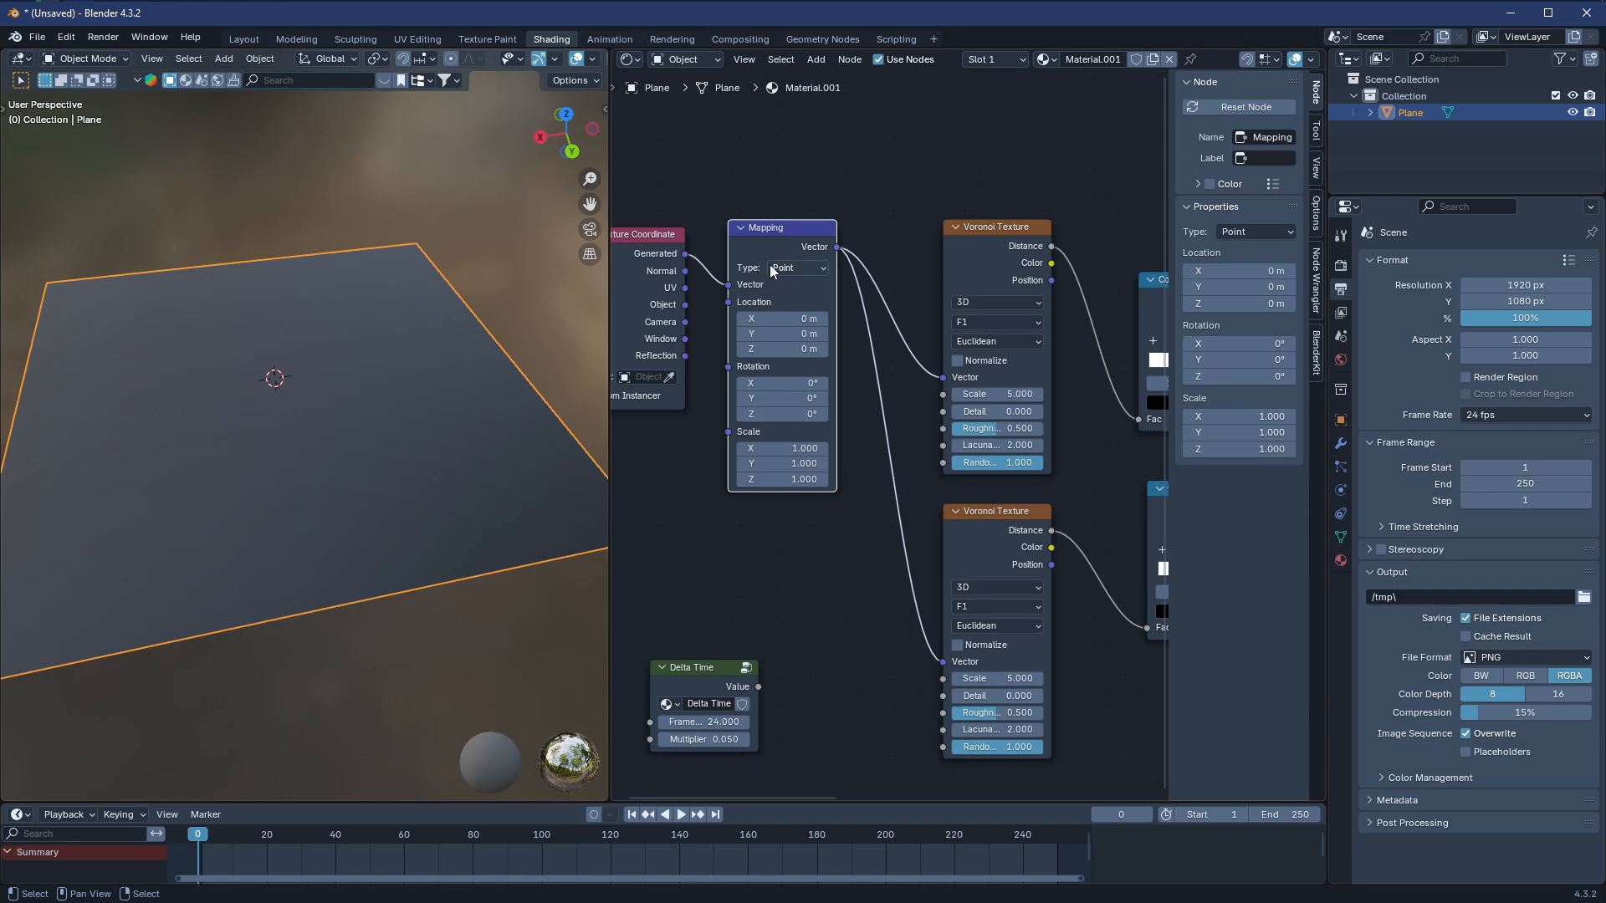
left_click_drag(771, 243, 774, 380)
left_click_drag(657, 243, 661, 376)
Spread the lower Color Ramp's stops, moving the white stop toward the start and the black stop to 0.495
middle_click_drag(899, 473, 681, 382)
scroll(969, 502, "up", 5)
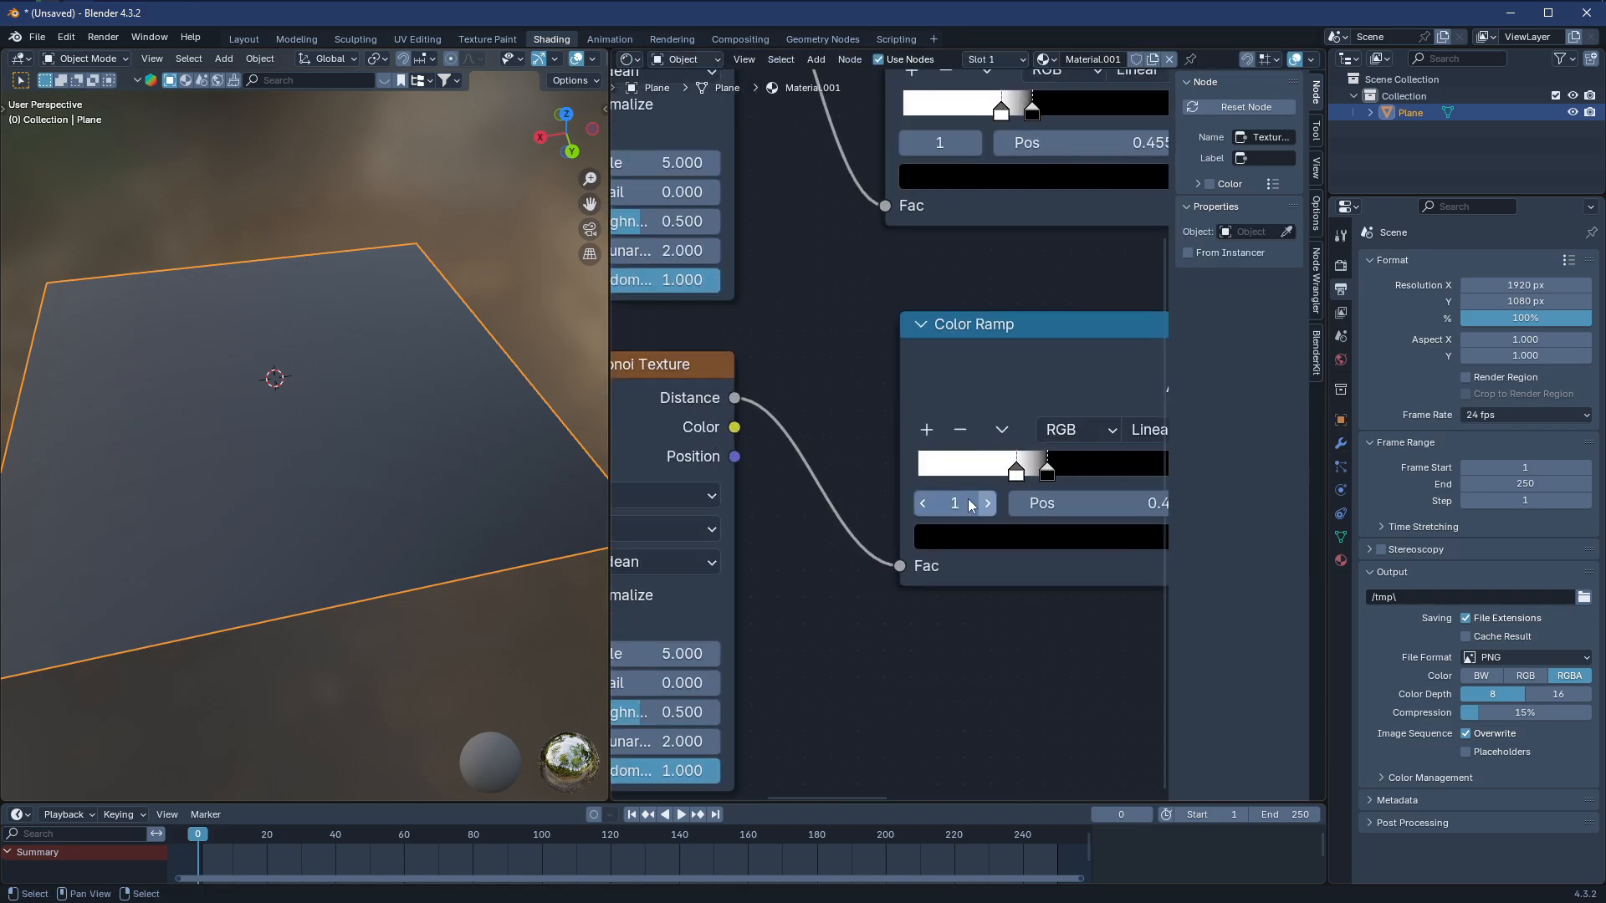
middle_click_drag(967, 499, 778, 484)
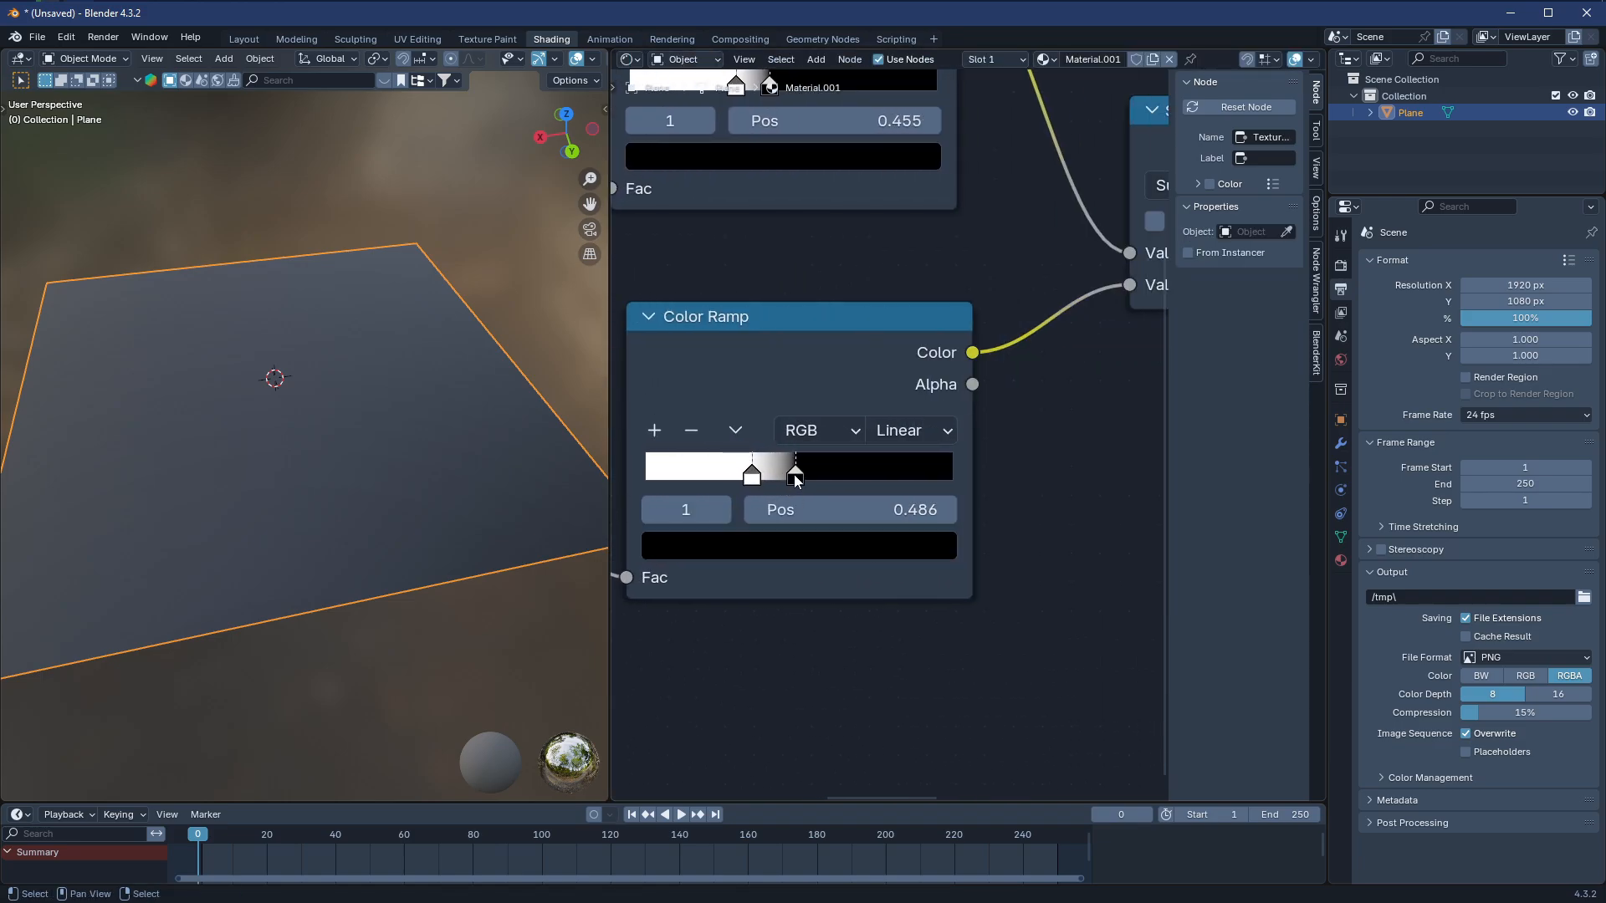
scroll(820, 418, "down", 4)
middle_click_drag(856, 347, 900, 404)
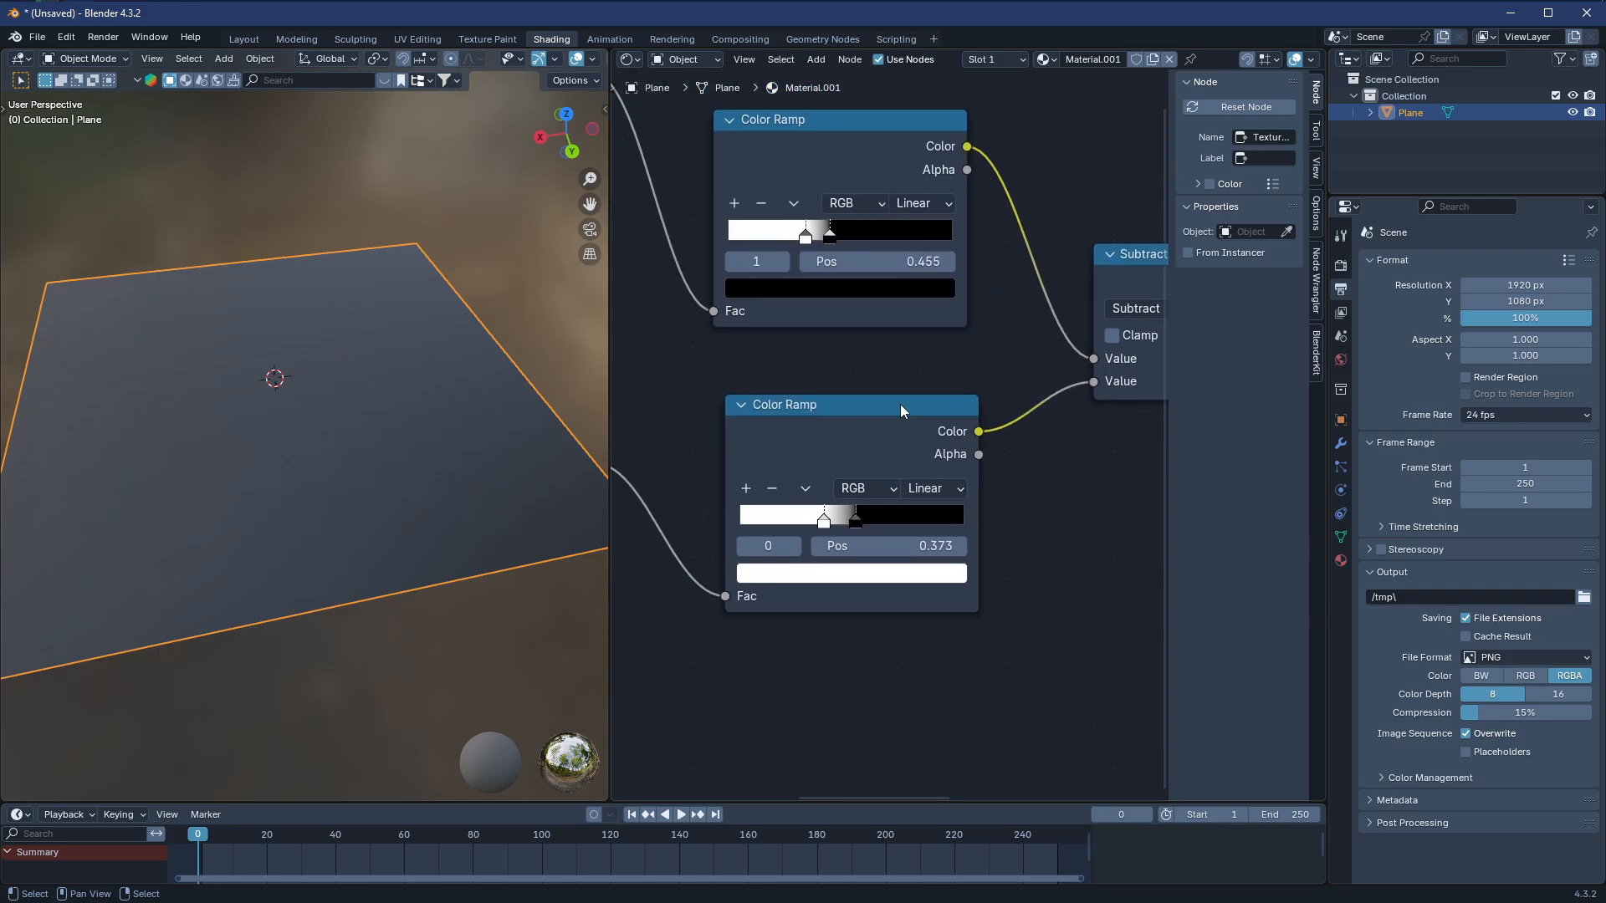
scroll(889, 405, "up", 2)
mouse_move(801, 536)
left_mouse_down()
mouse_move(768, 535)
mouse_move(830, 536)
left_mouse_up()
left_click(837, 536)
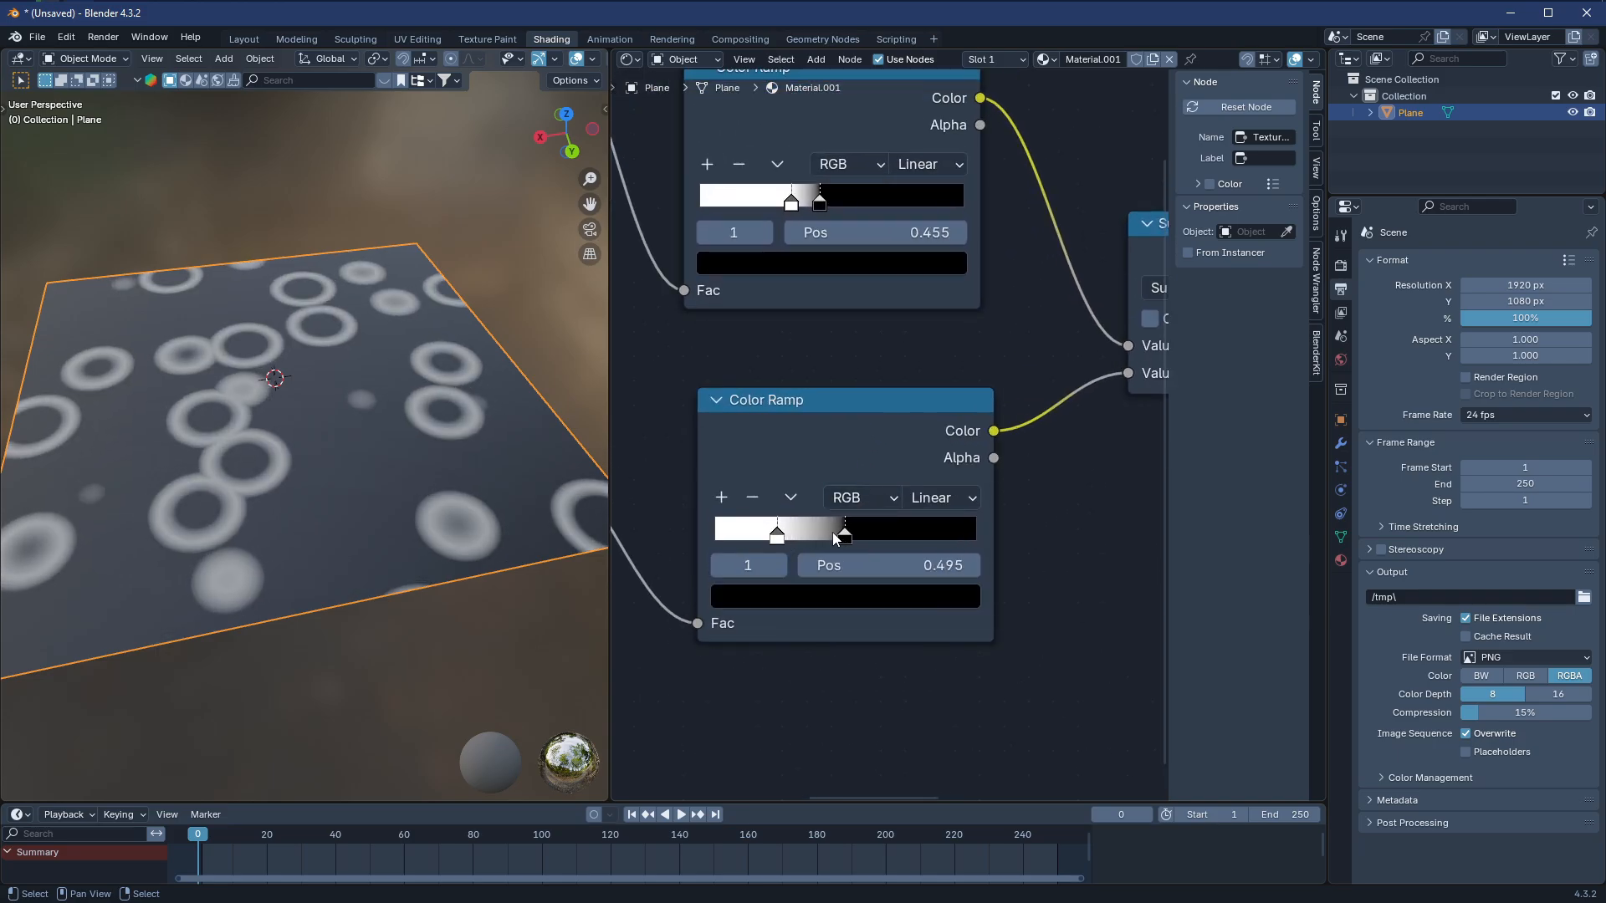
Fine-tune the stops of the upper and lower Color Ramps to shape the ring edges on the plane
scroll(845, 343, "up", 1)
middle_click_drag(843, 339, 898, 464)
mouse_move(878, 321)
left_mouse_down()
mouse_move(946, 325)
mouse_move(867, 318)
left_mouse_up()
left_click_drag(813, 668, 905, 675)
middle_click_drag(358, 463, 337, 532)
left_click_drag(916, 675, 893, 676)
middle_click_drag(360, 418, 179, 445)
Test the ring pattern with a Mapping Z location of 0.75 m and reset it to 0 m
middle_click_drag(898, 521, 944, 400)
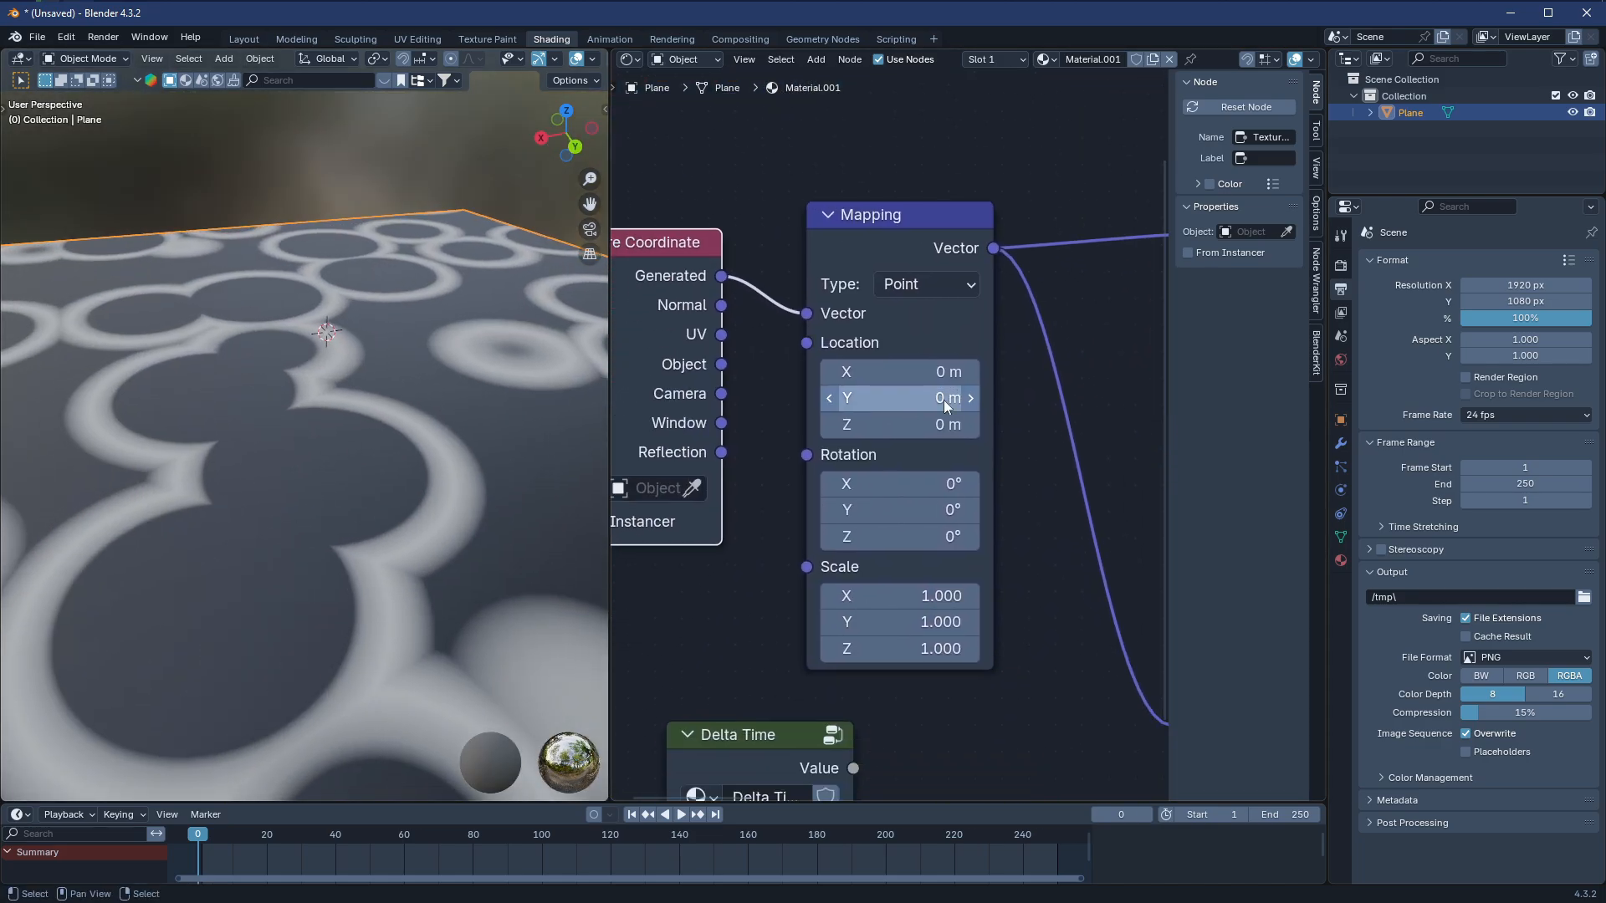
left_click_drag(900, 424, 1025, 424)
middle_click_drag(183, 508, 351, 494)
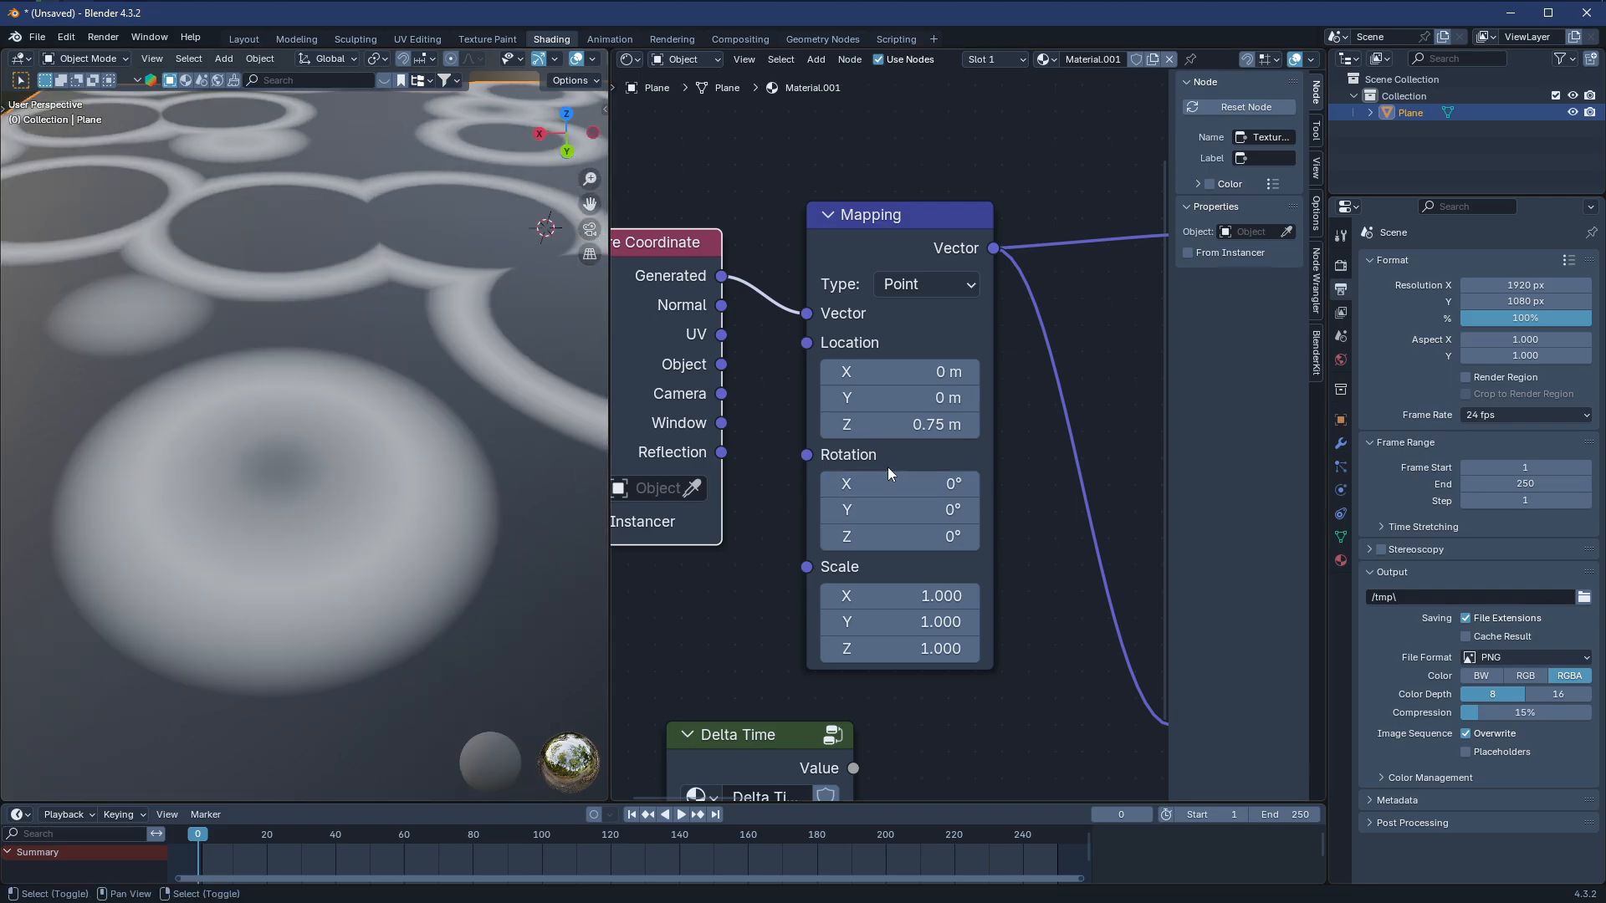
left_click_drag(911, 424, 940, 439)
key("BackSpace")
scroll(939, 440, "down", 2)
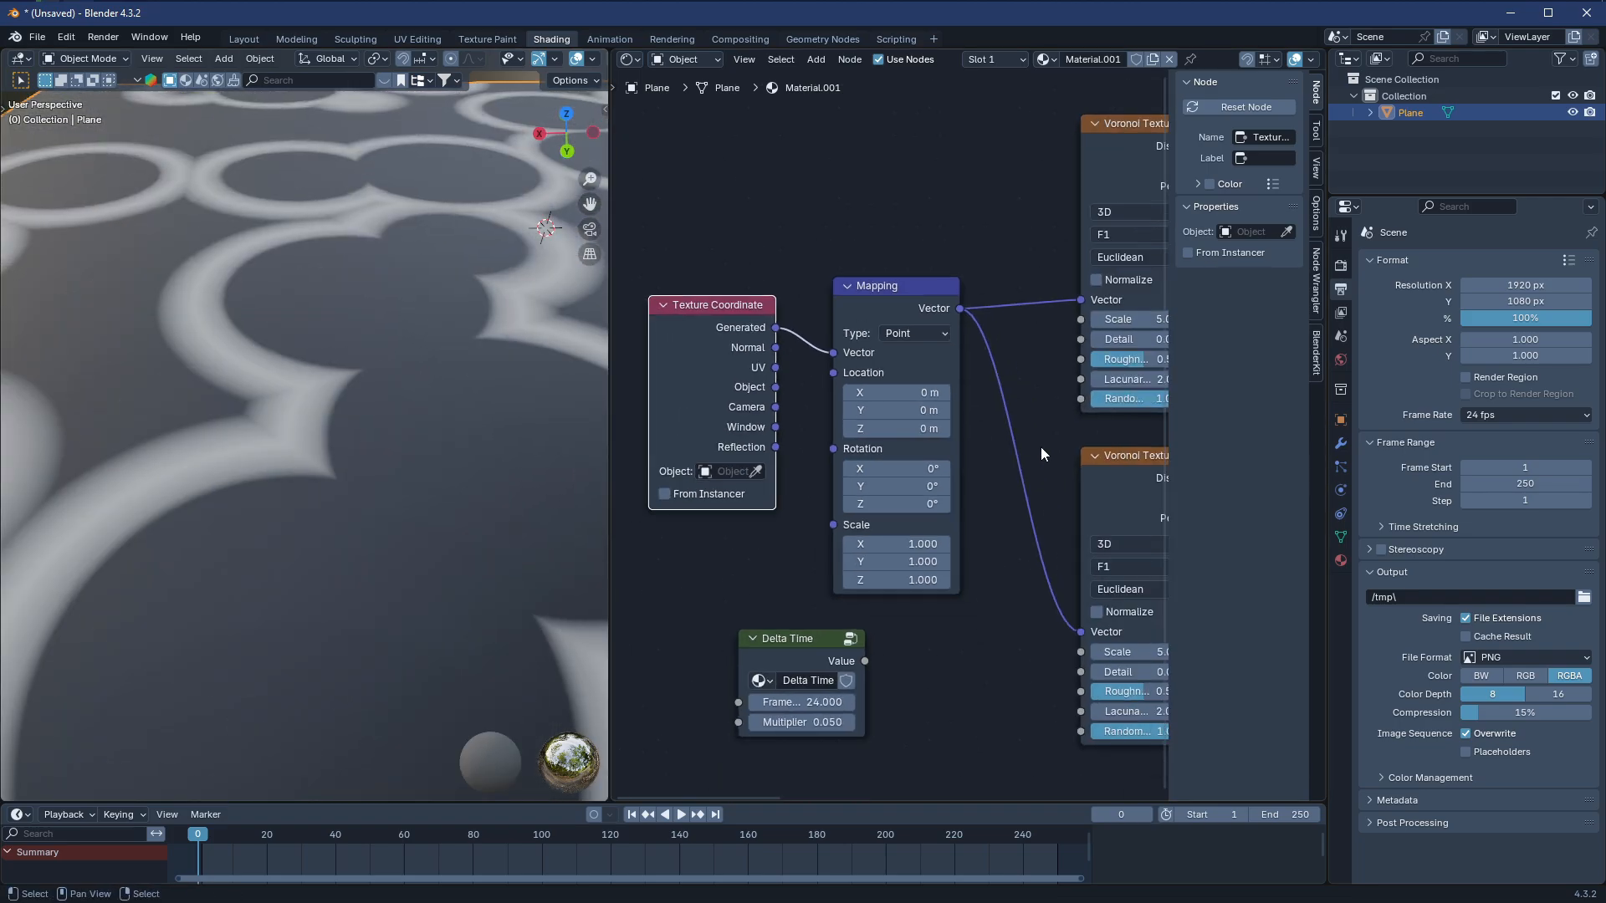
scroll(917, 443, "down", 2)
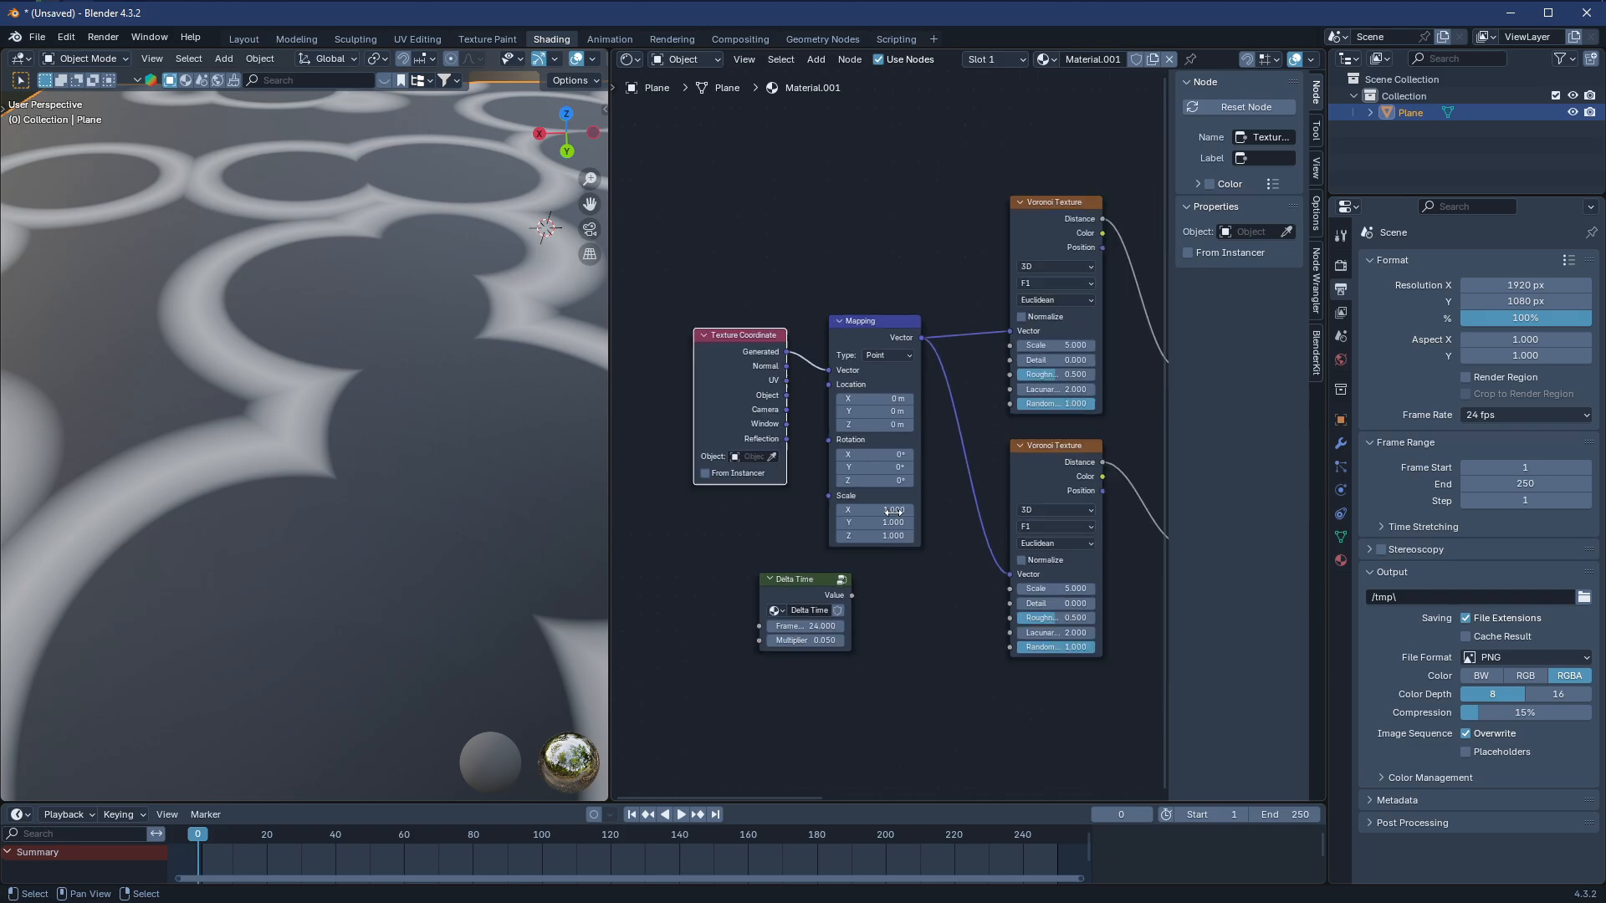
key("ctrl+z")
Insert a Vector Math node set to Add between the Mapping node and the lower Voronoi Texture
scroll(976, 425, "up", 2)
key("shift+a")
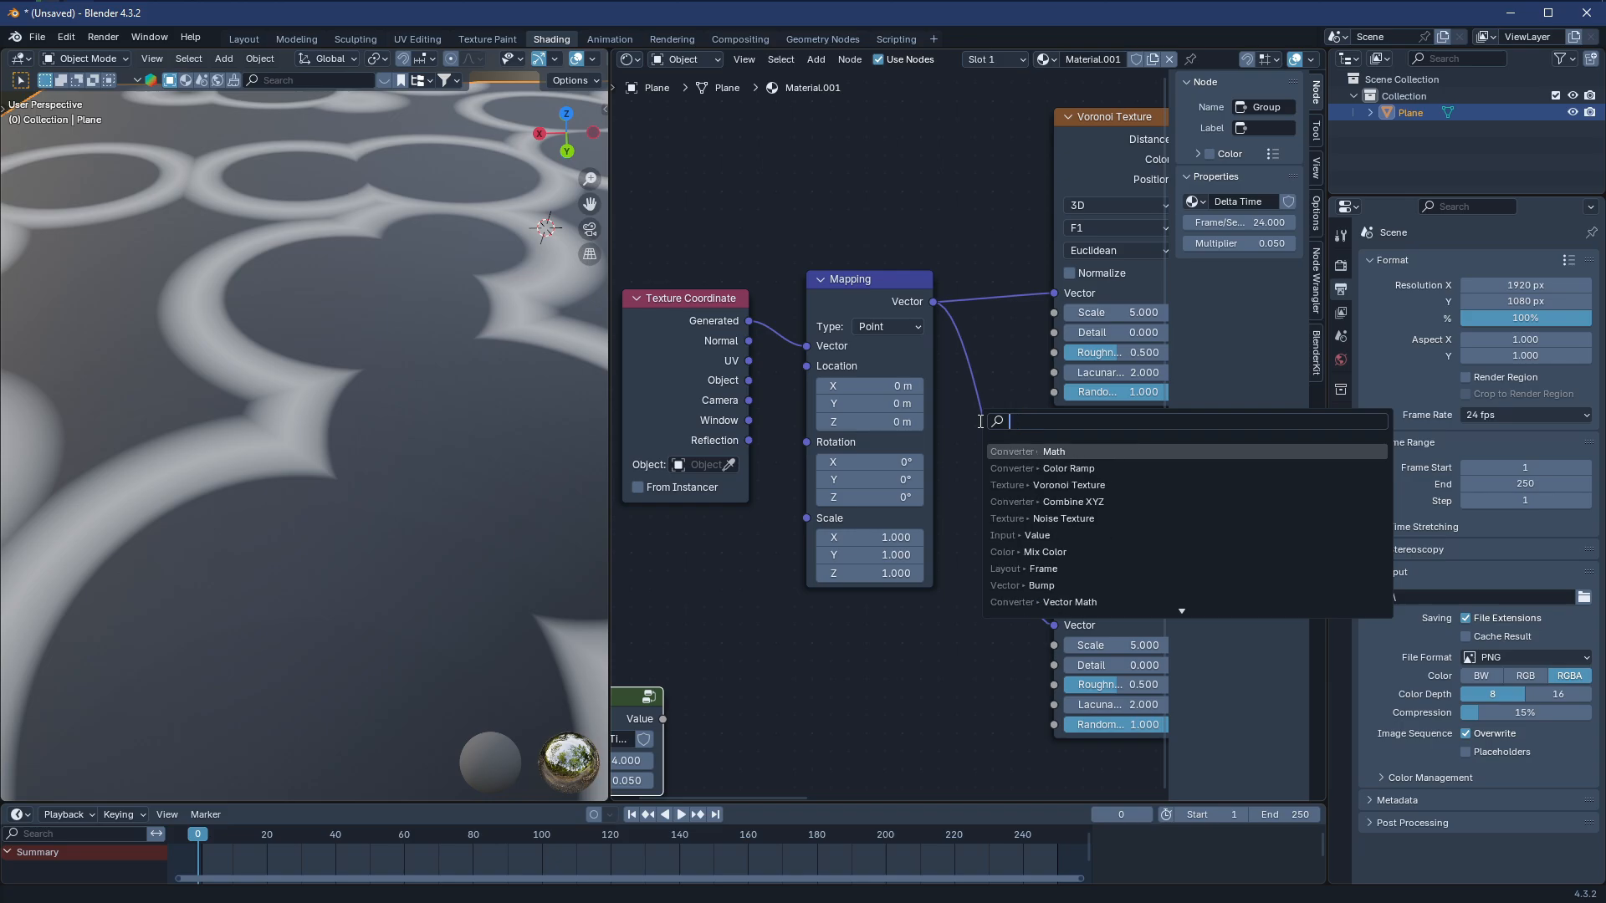
key("Return")
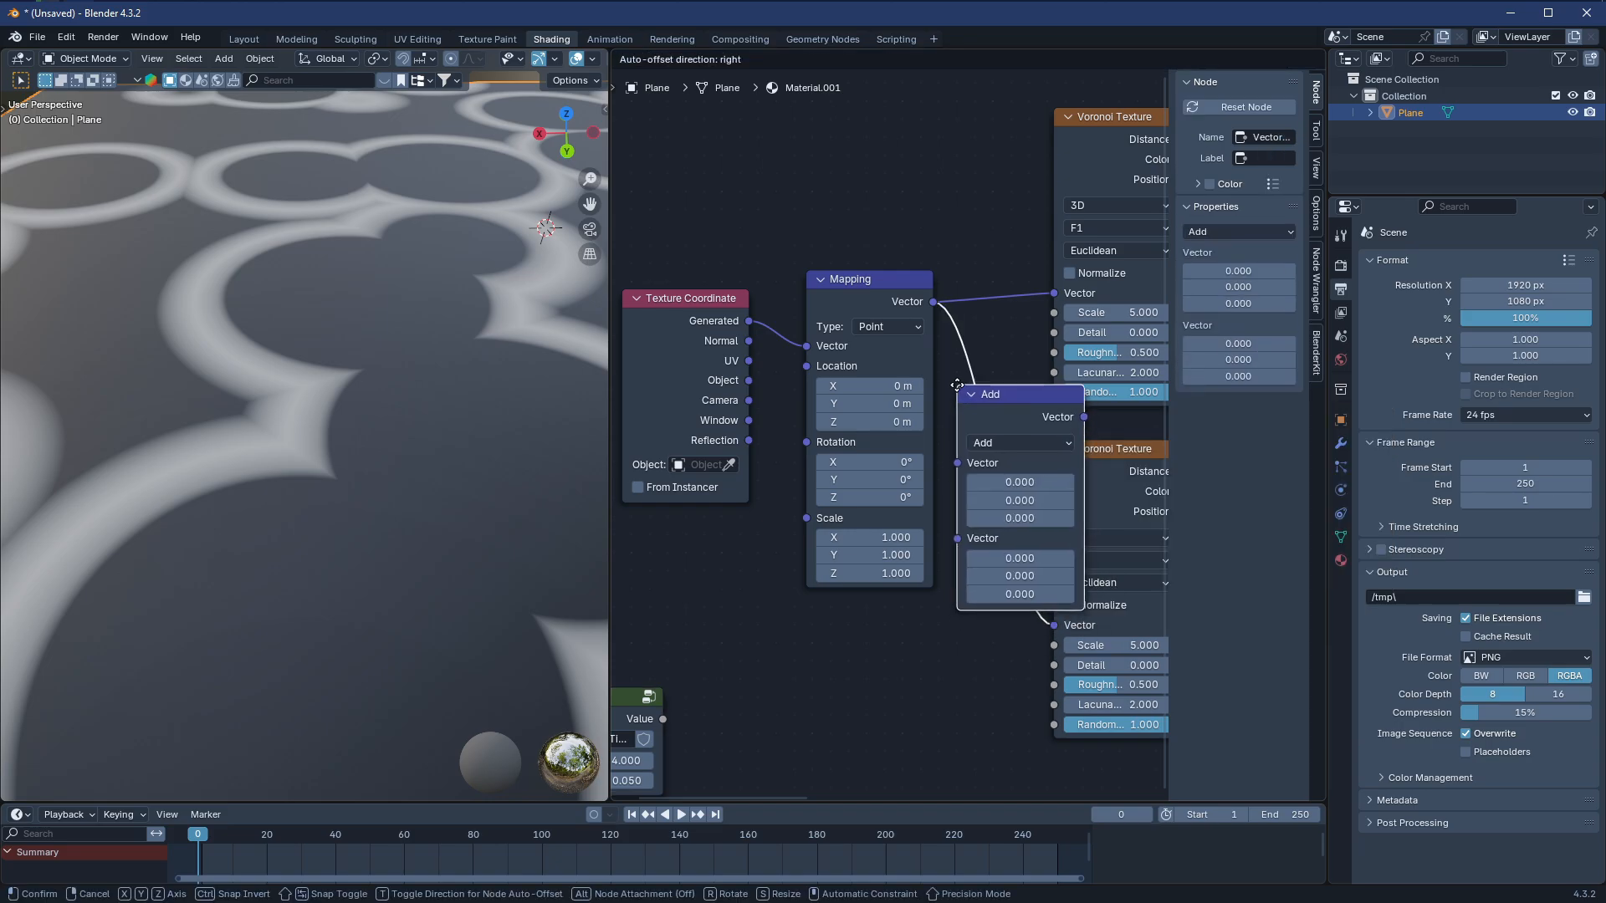
left_click(1041, 410)
left_click_drag(1041, 410, 1035, 456)
scroll(985, 506, "up", 3)
middle_click_drag(982, 504, 1000, 444)
scroll(962, 439, "down", 4)
left_click_drag(992, 372, 985, 412)
Add a Combine XYZ node and connect its Vector output to the second Vector input of the Add node
key("shift+a")
left_click(1000, 394)
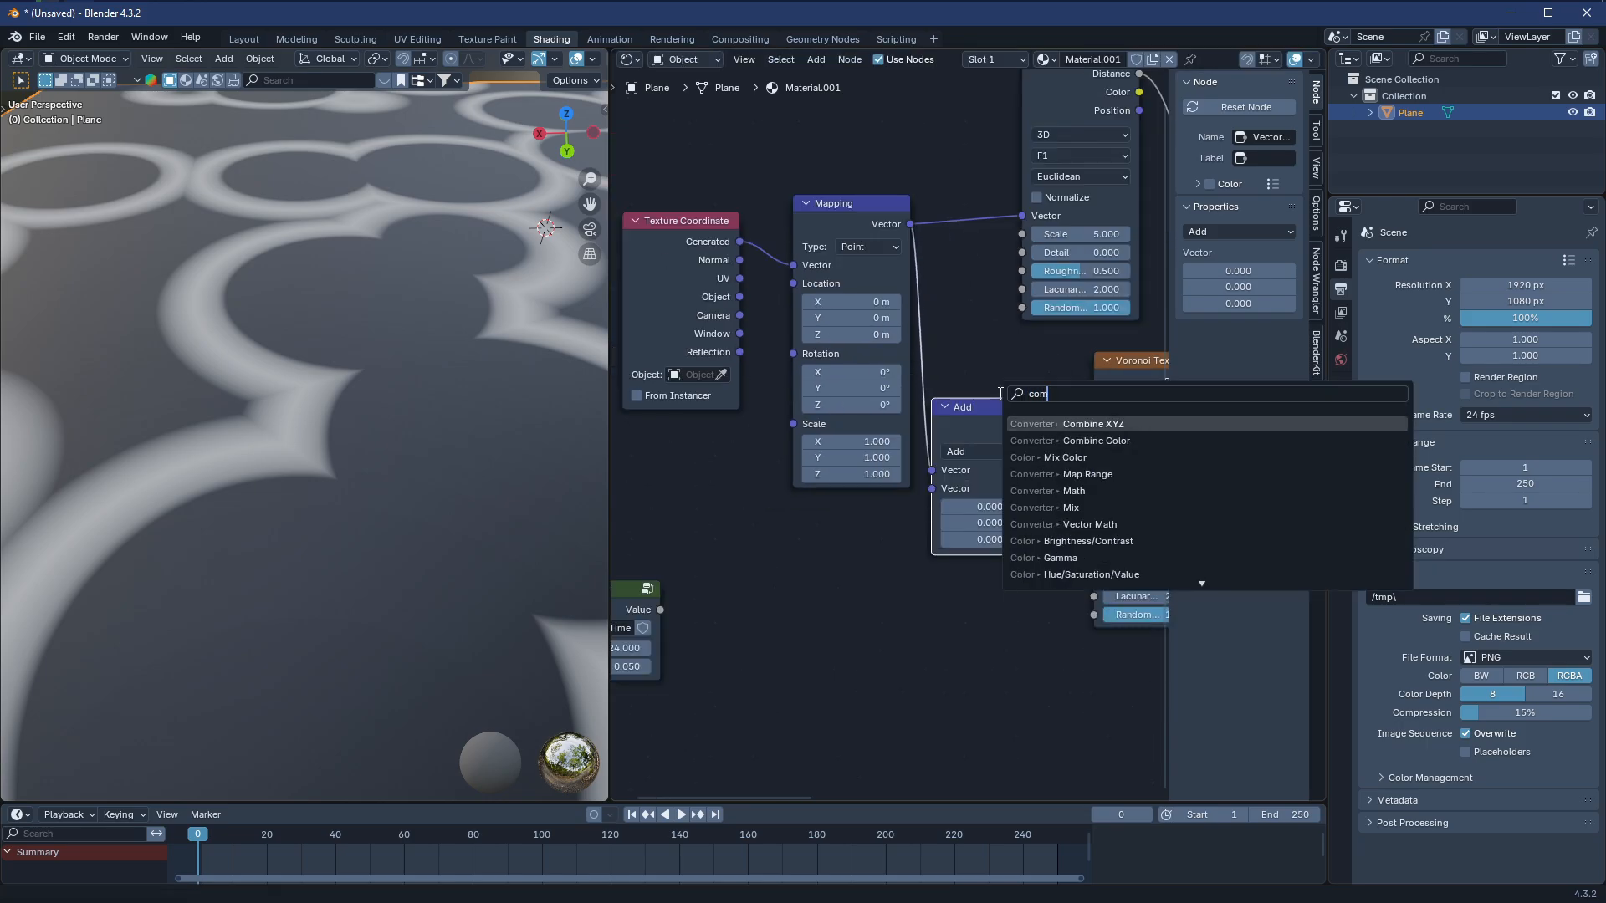
key("Return")
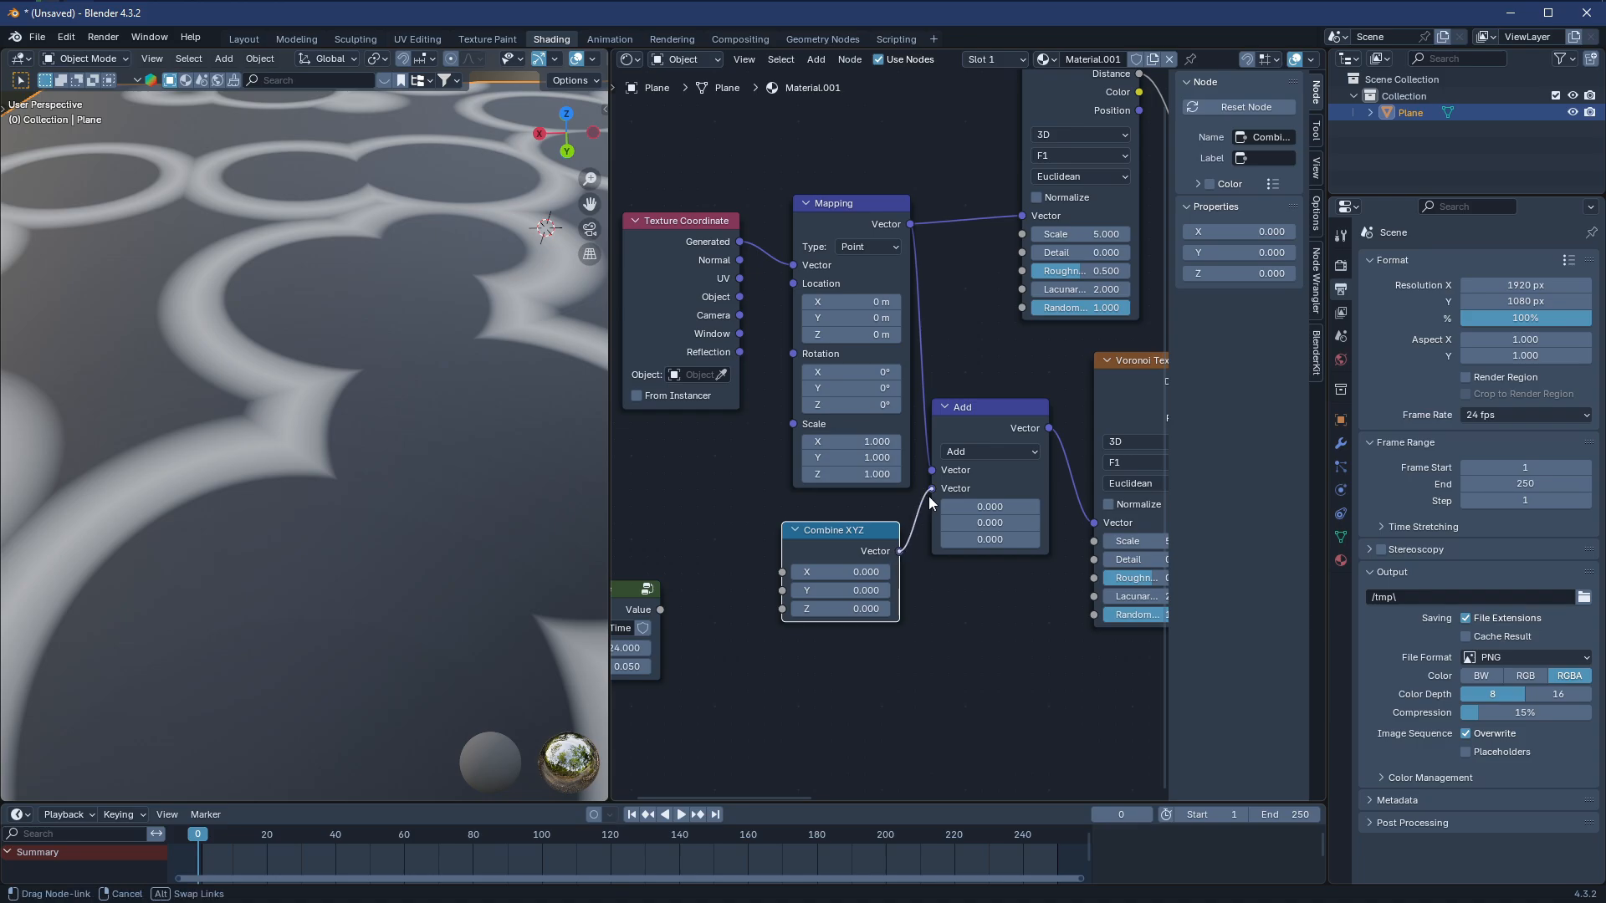
left_click_drag(930, 500, 931, 493)
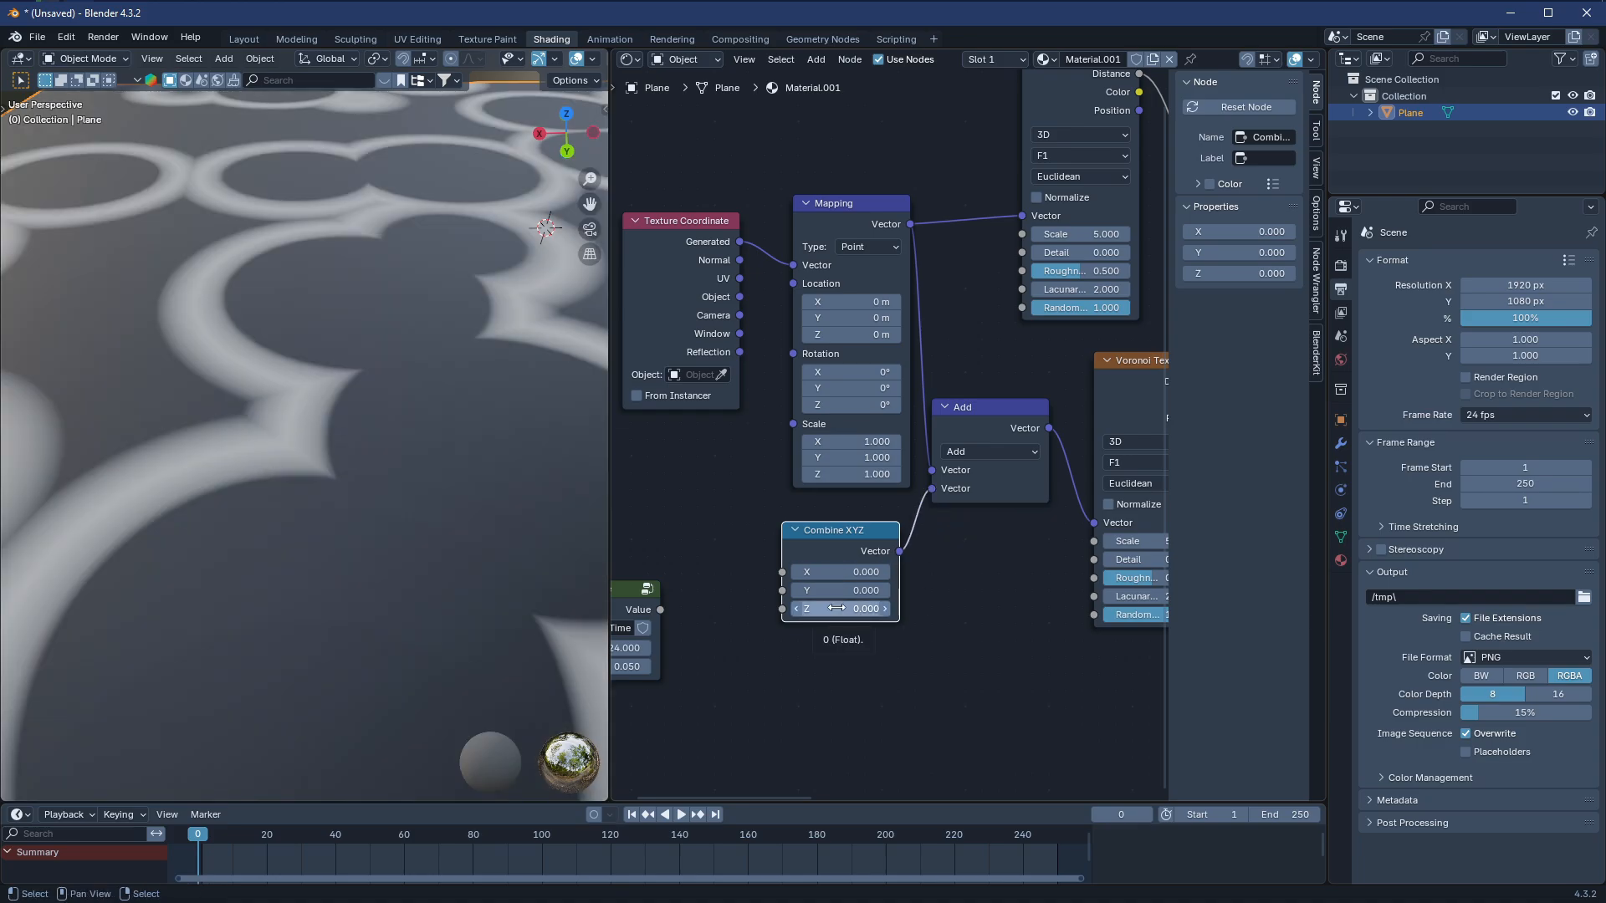
Reposition the Combine XYZ node below the Mapping node and try Z values of 0.02 and 0.05
scroll(835, 585, "up", 2)
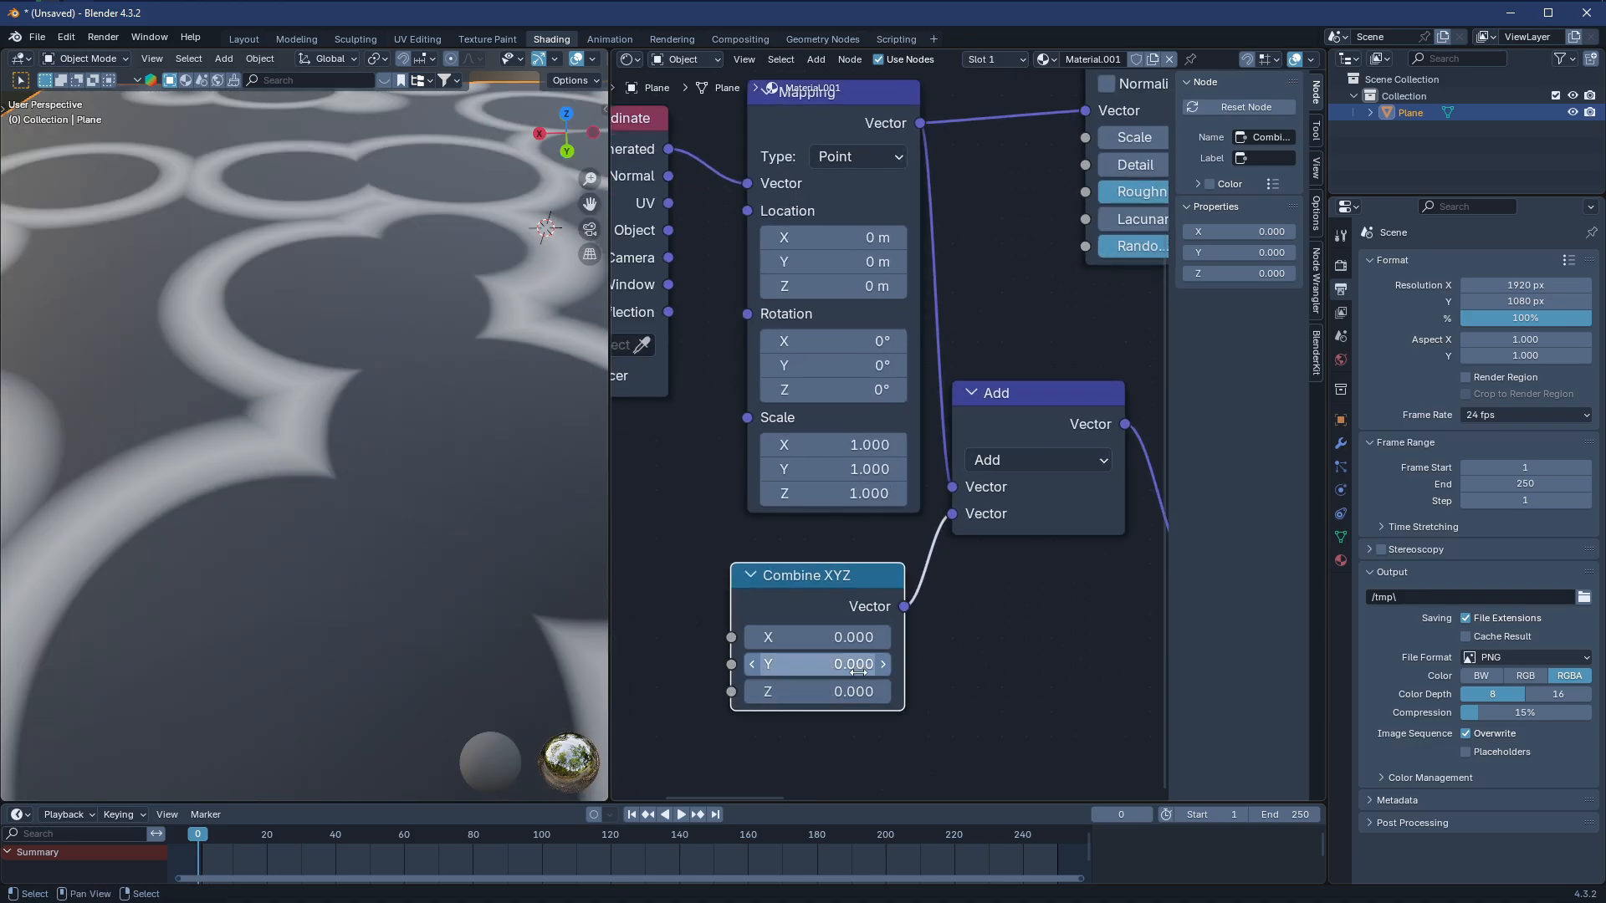
left_click_drag(824, 575, 836, 561)
scroll(599, 510, "down", 2)
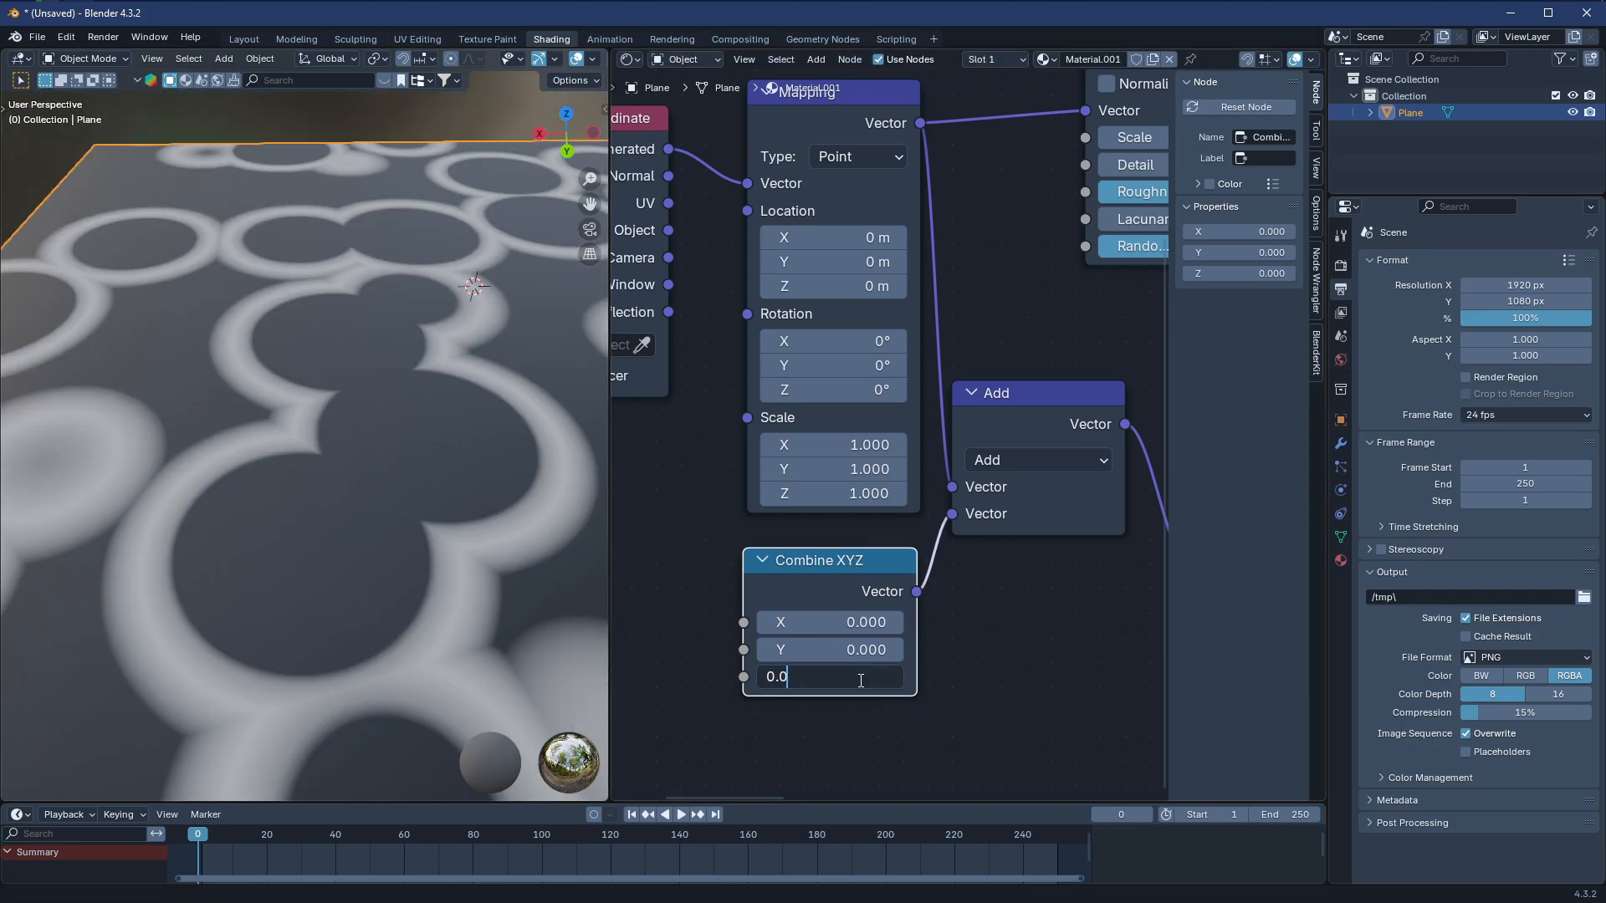
type("2")
key("Return")
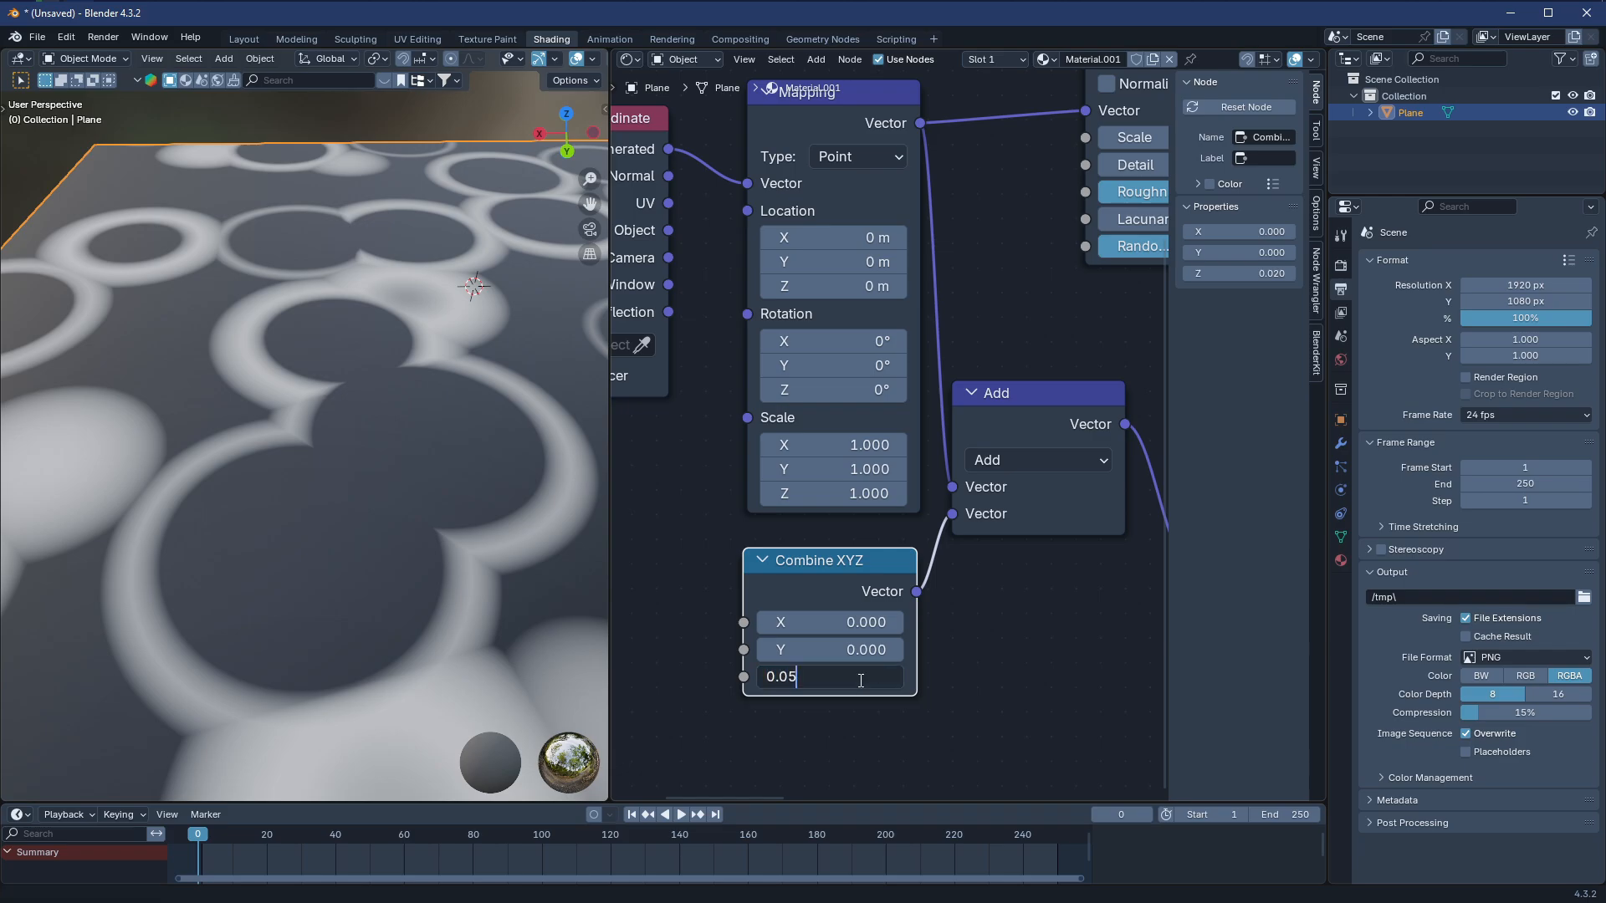
key("Return")
Set the Combine XYZ node's Z to -0.05 and test the pattern with Mapping Z locations of 0.25 m and 1.26 m
middle_click_drag(950, 439, 977, 490)
left_click_drag(861, 336, 957, 335)
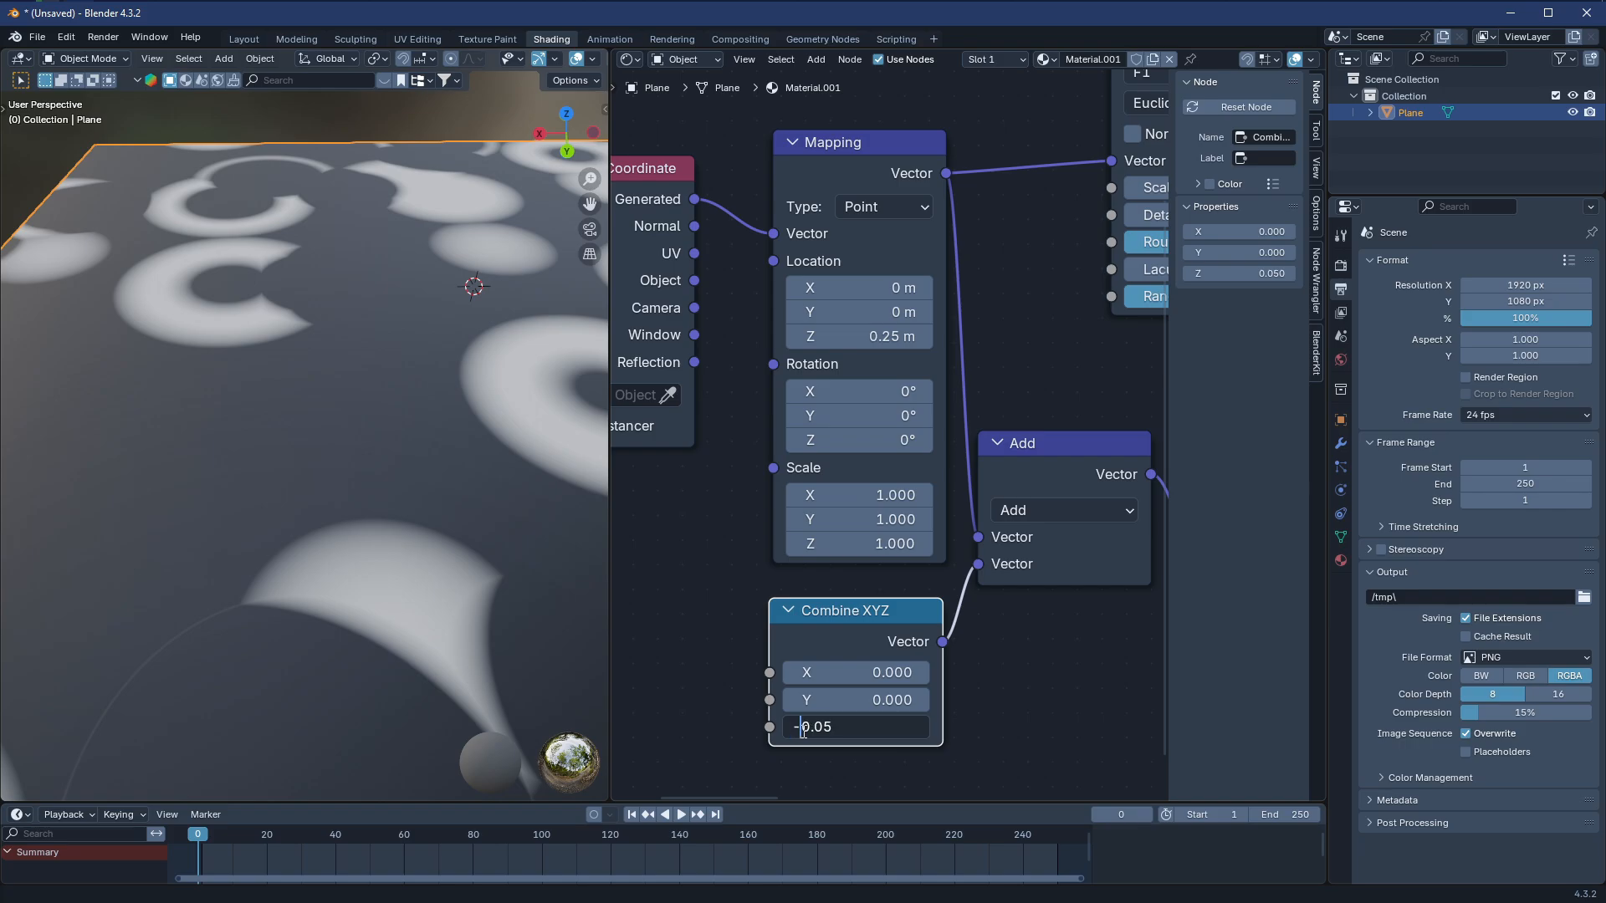
key("Return")
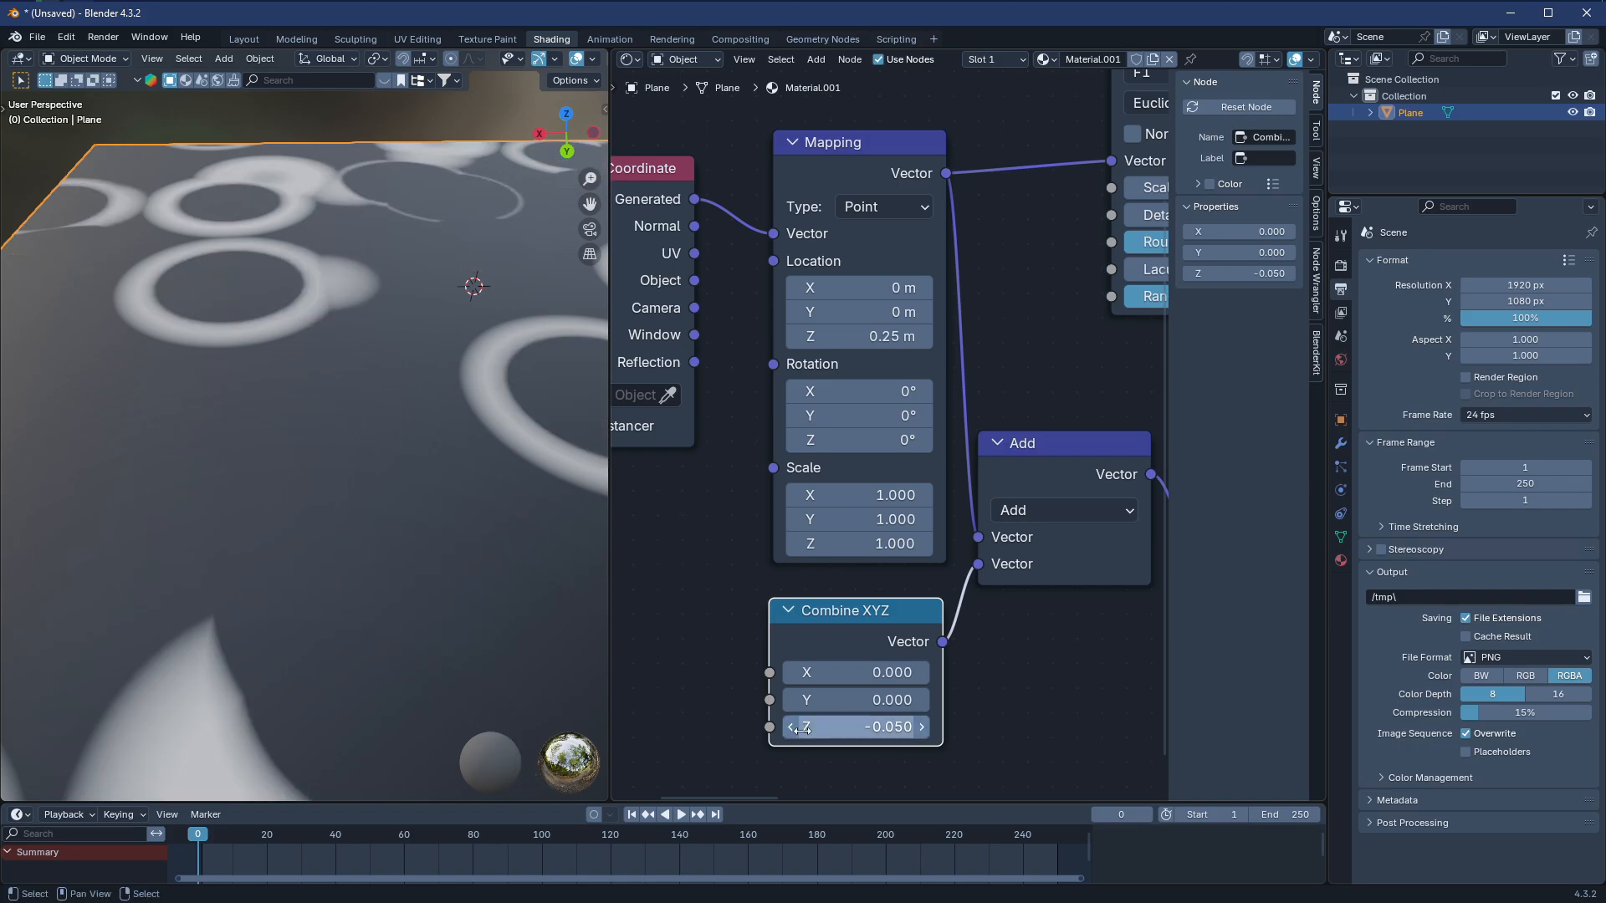
mouse_move(897, 457)
middle_mouse_down()
mouse_move(900, 433)
mouse_move(906, 445)
middle_mouse_up()
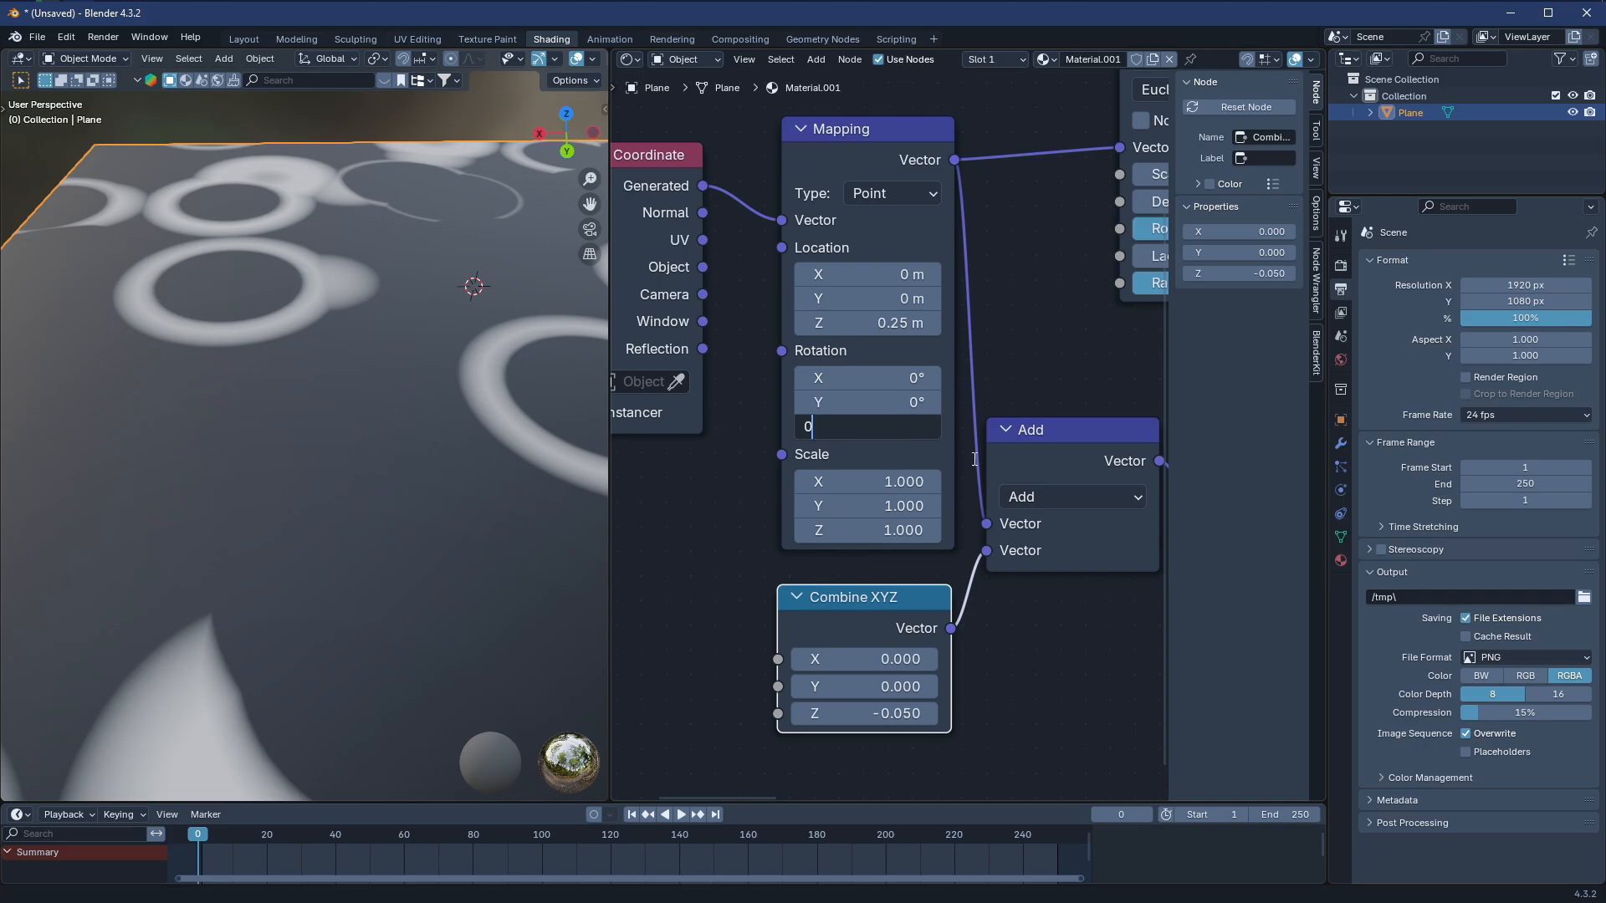
left_click_drag(868, 322, 940, 322)
scroll(378, 438, "down", 5)
scroll(868, 488, "down", 2)
Move the Texture Coordinate node up, duplicate the Combine XYZ node below it, and connect the copy to the Mapping node's Location
middle_click_drag(727, 625, 884, 586)
left_click_drag(841, 195, 796, 161)
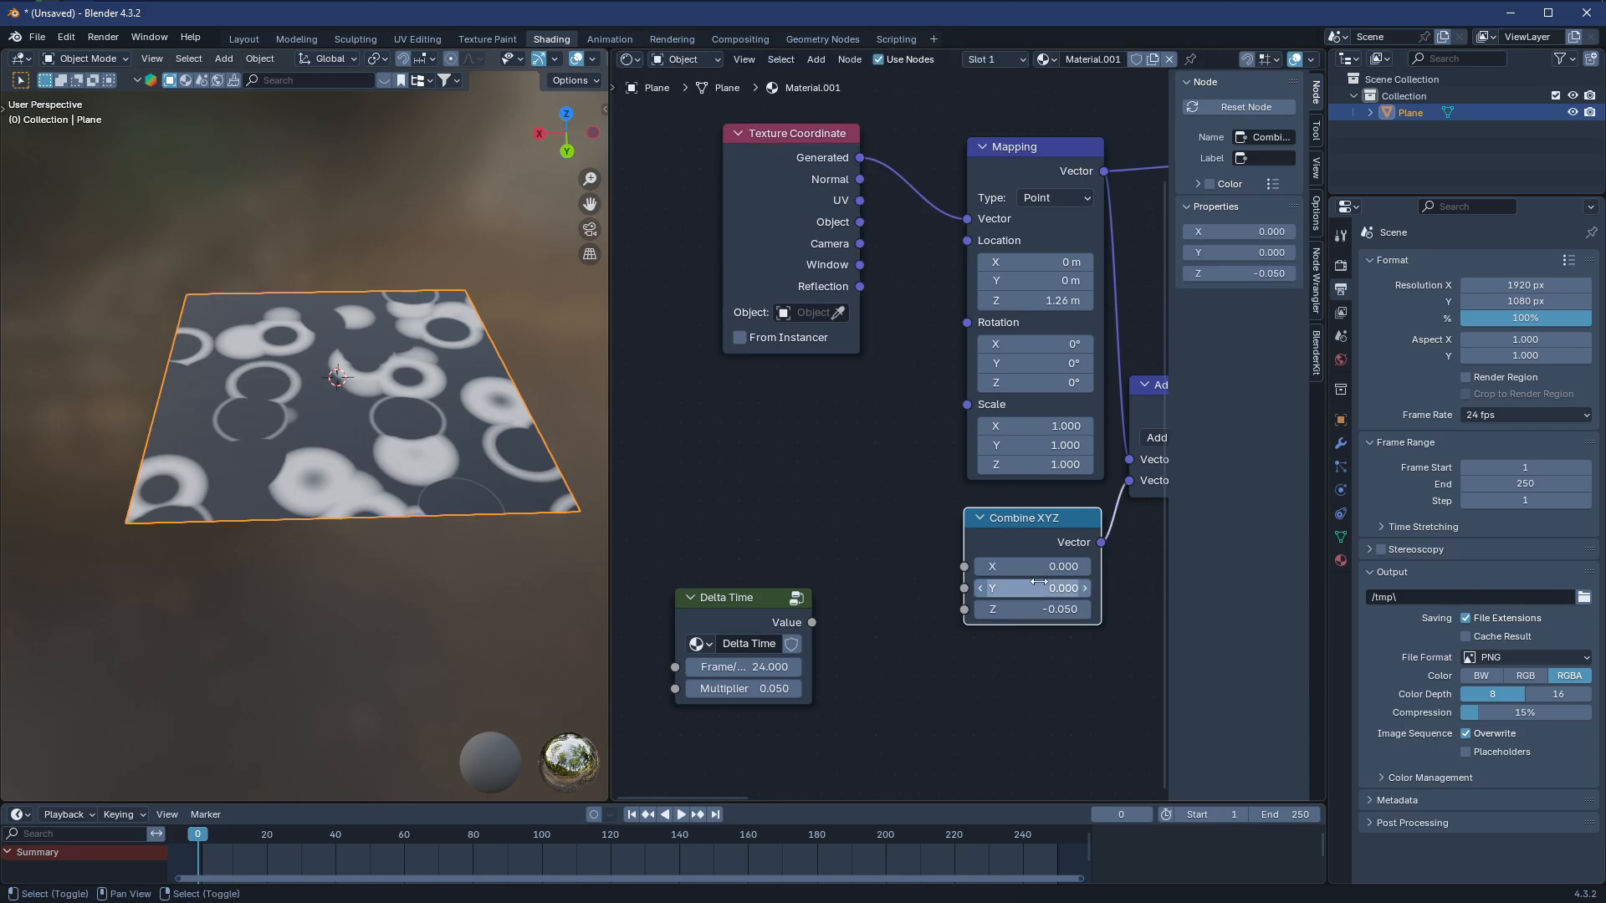
key("shift+d")
left_click(794, 452)
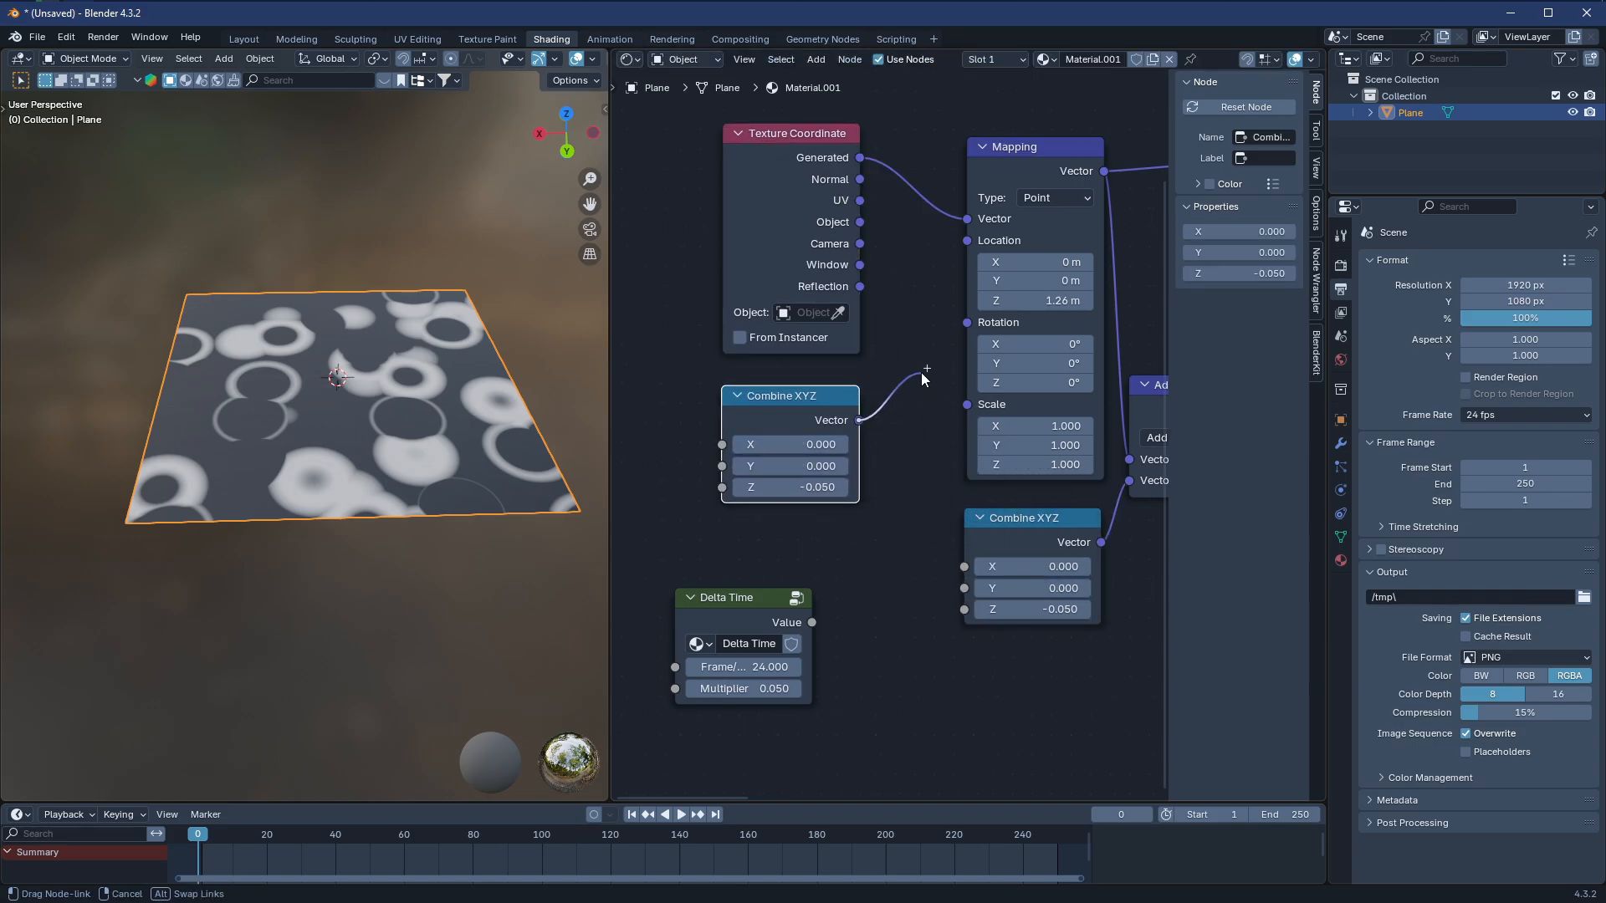
left_click_drag(964, 253, 967, 241)
Move the Delta Time node beside the duplicated Combine XYZ node and connect its Value to the Z input
middle_click_drag(831, 522, 932, 539)
left_click_drag(909, 649, 743, 455)
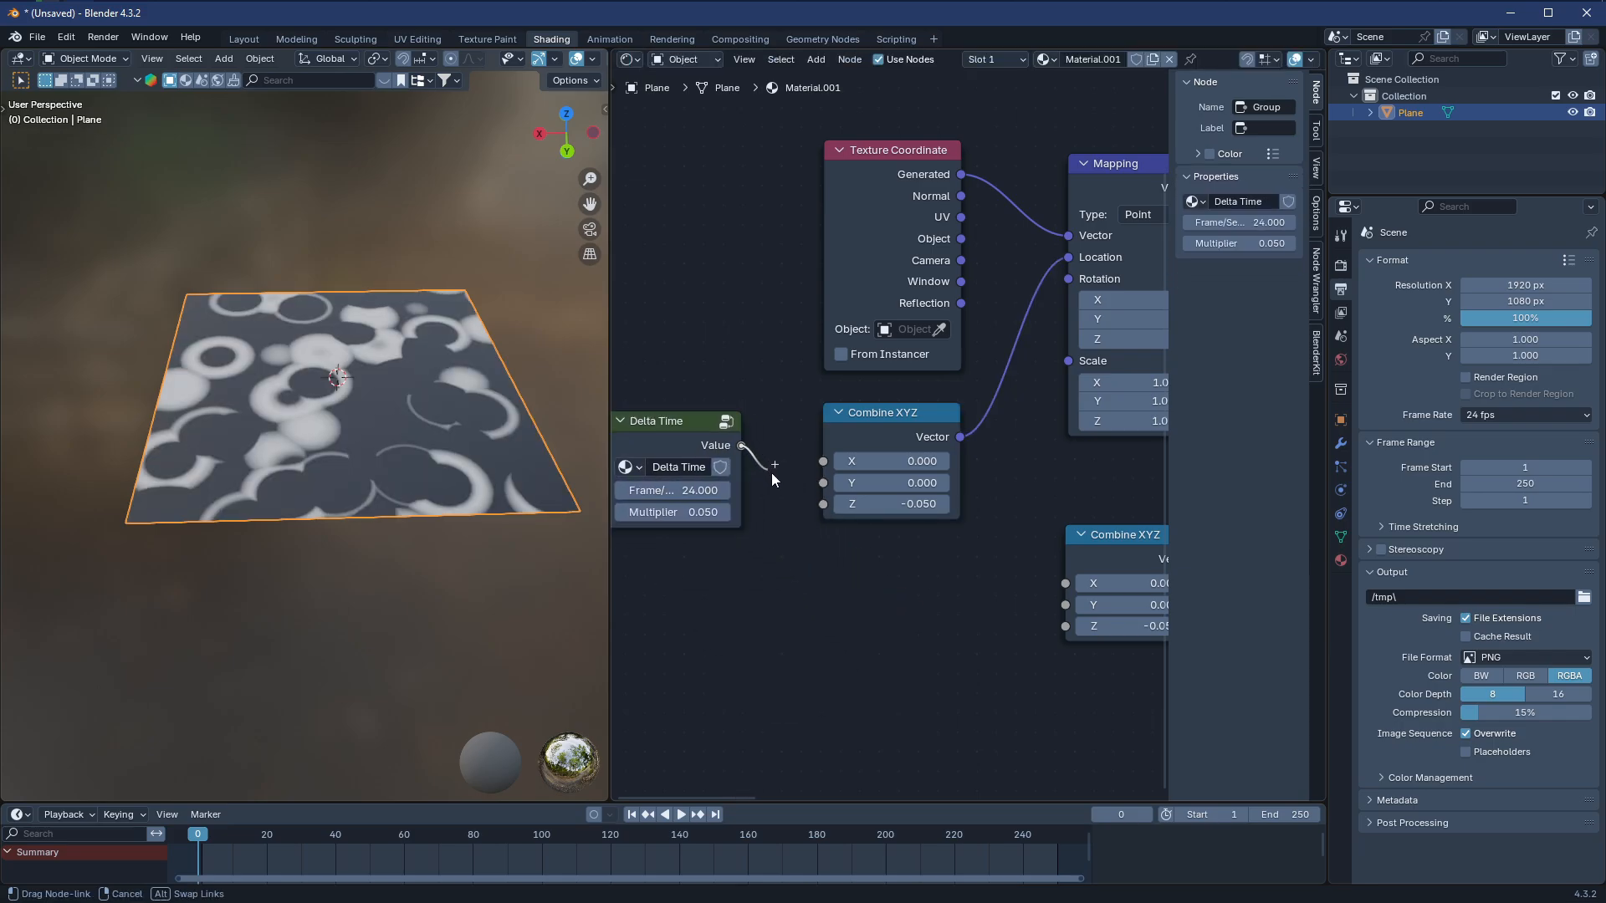
left_click_drag(804, 500, 805, 500)
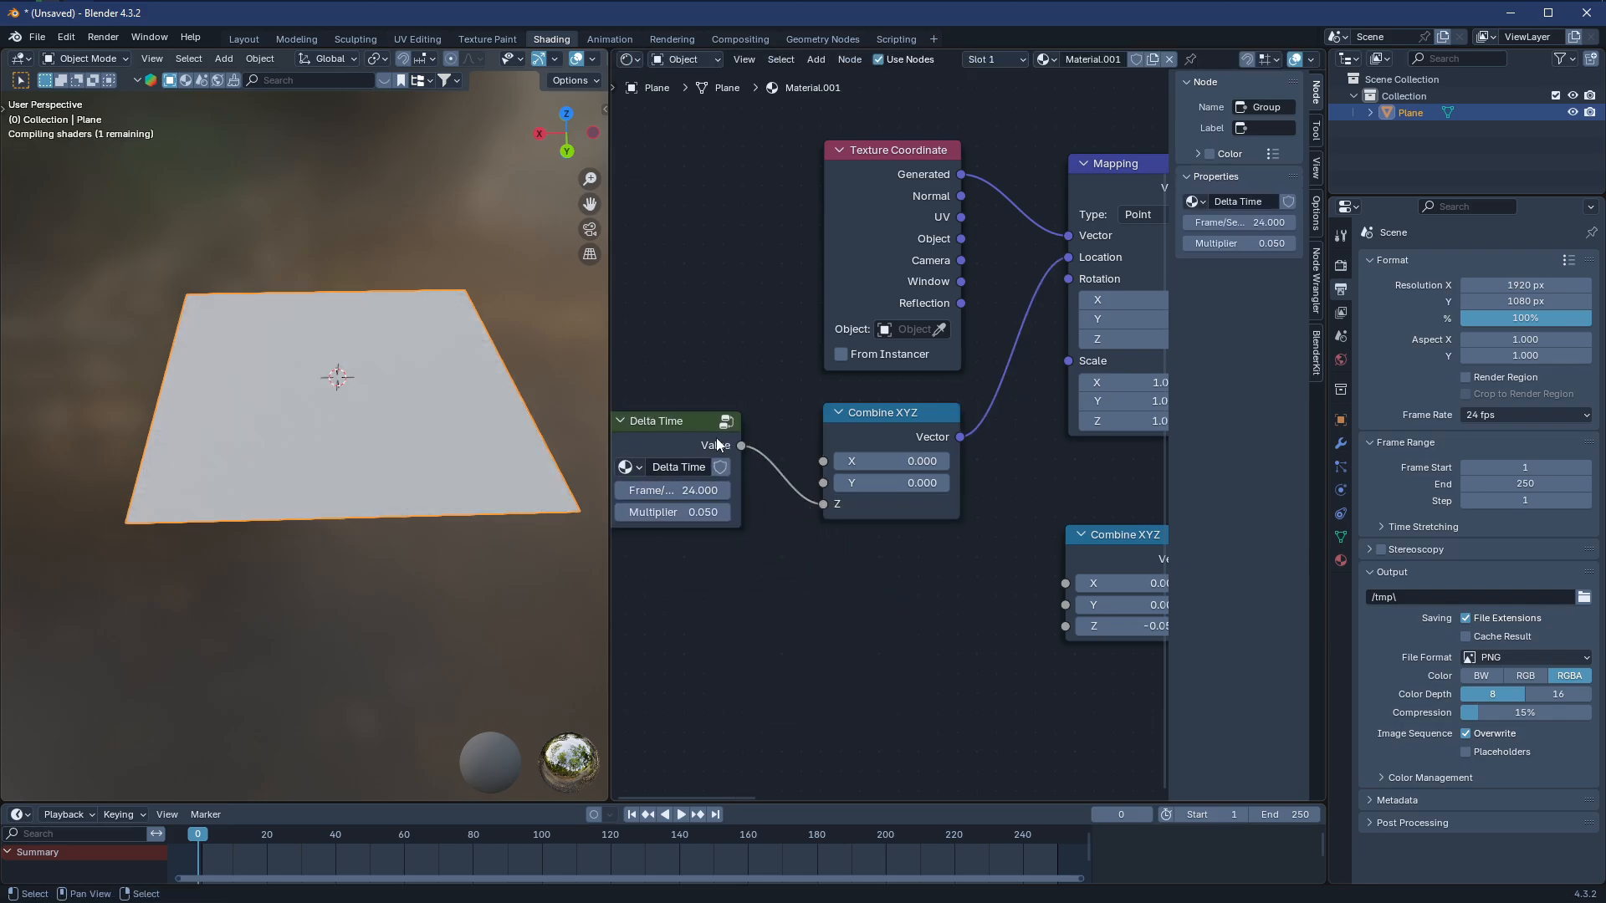
left_click_drag(694, 430, 718, 429)
Play the animation and set the Delta Time node's Multiplier to 0.1
middle_click_drag(975, 480, 824, 559)
scroll(394, 426, "up", 3)
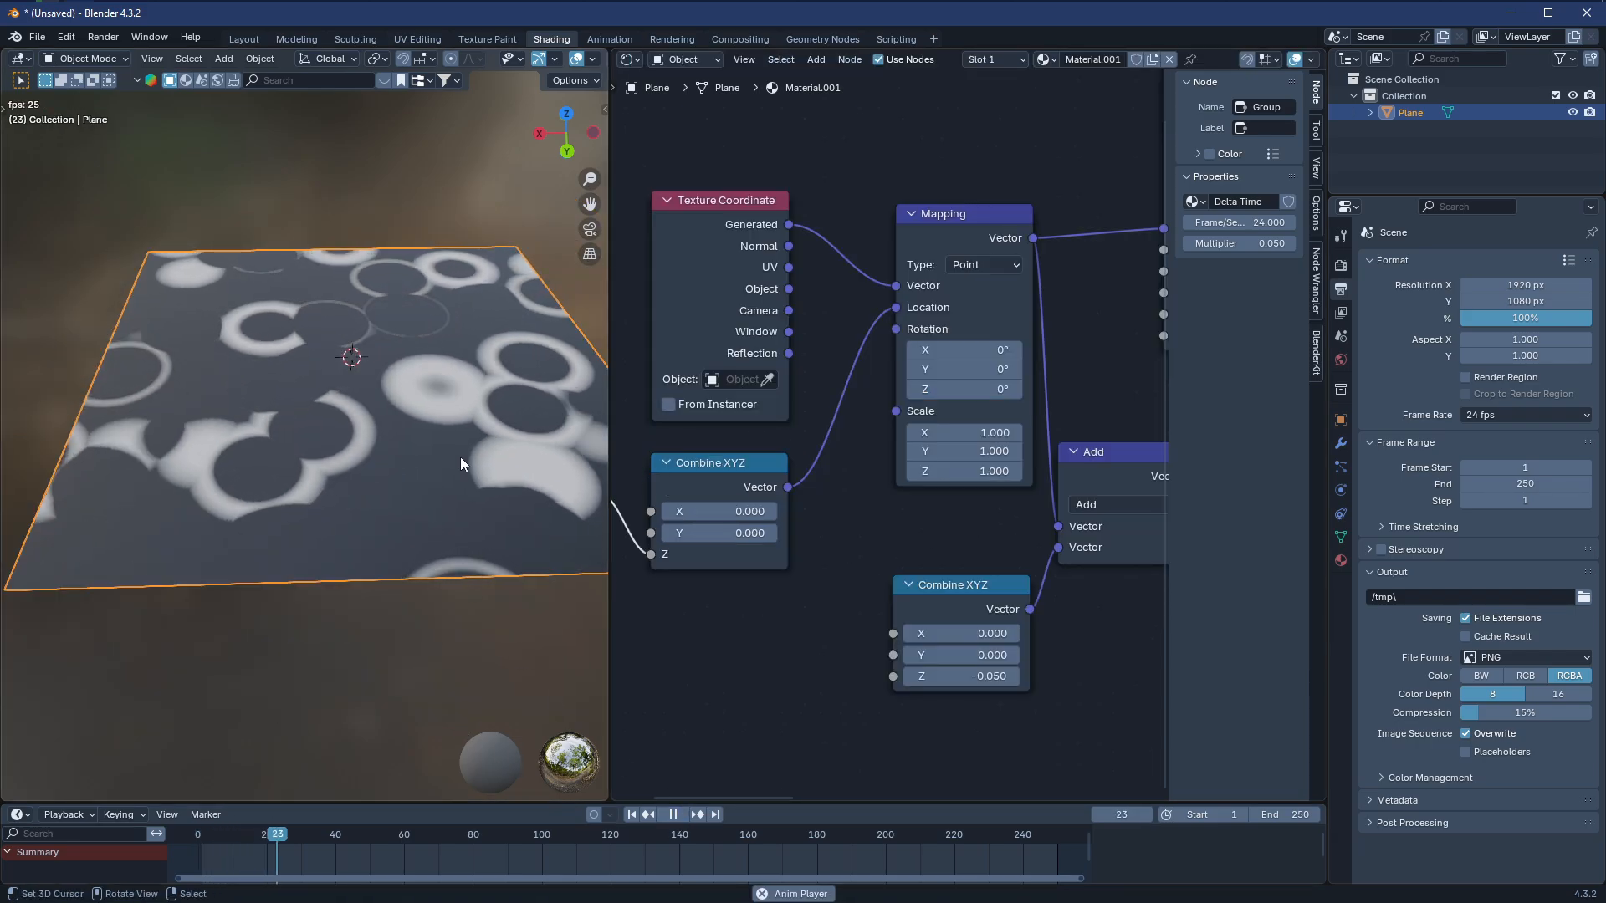
middle_click_drag(655, 579, 991, 557)
scroll(755, 583, "up", 3)
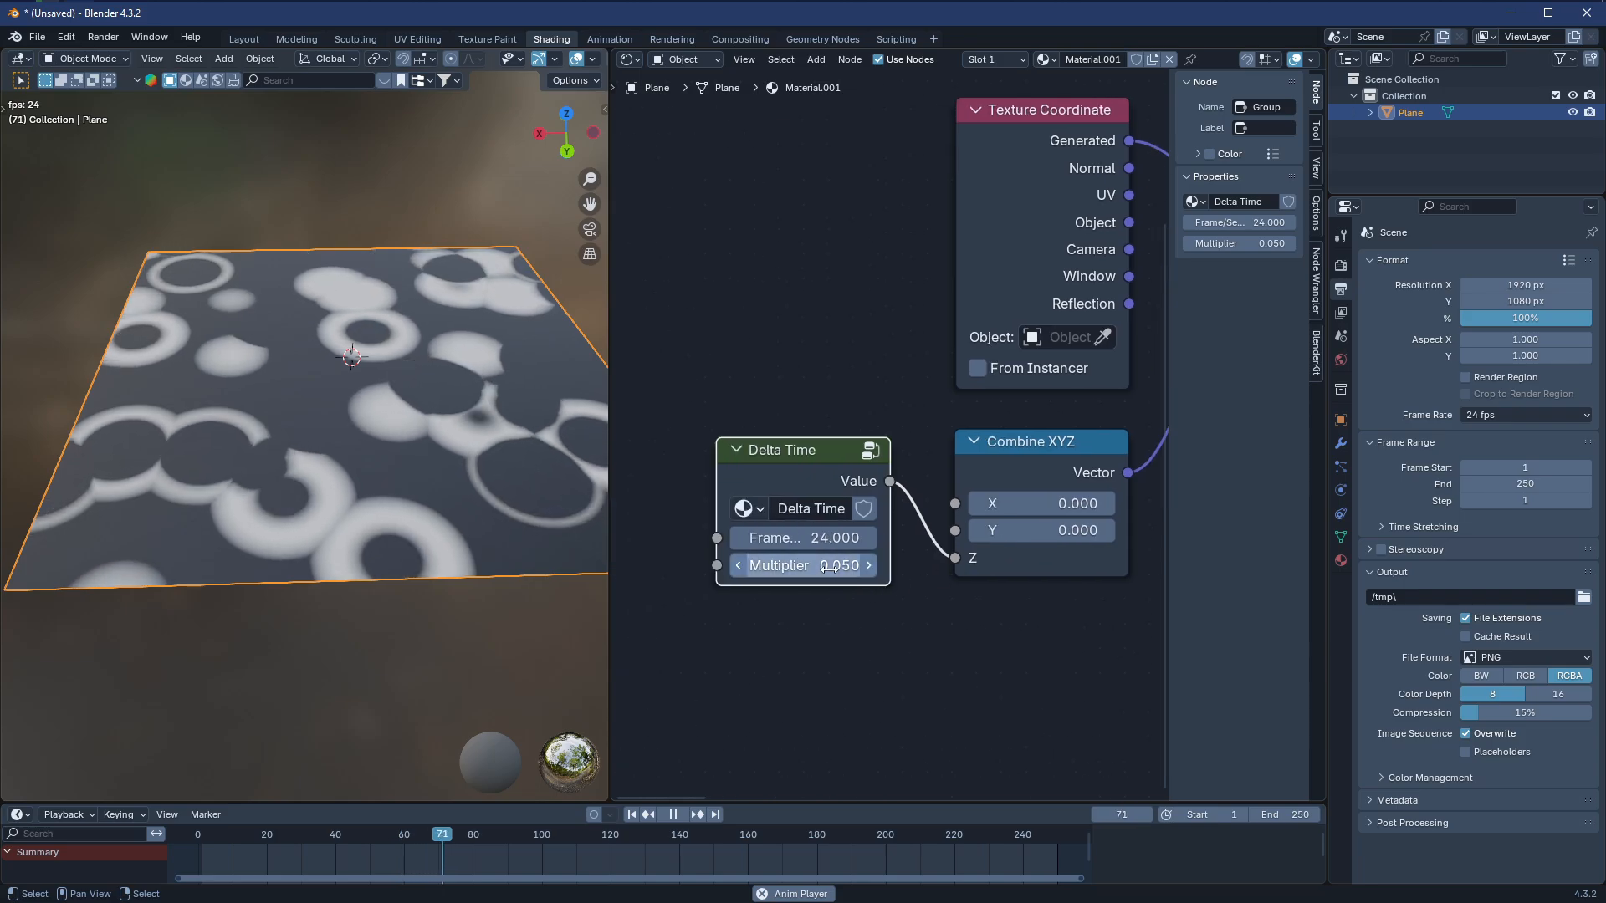
left_click(835, 576)
key("BackSpace")
key("BackSpace")
type("1")
key("Return")
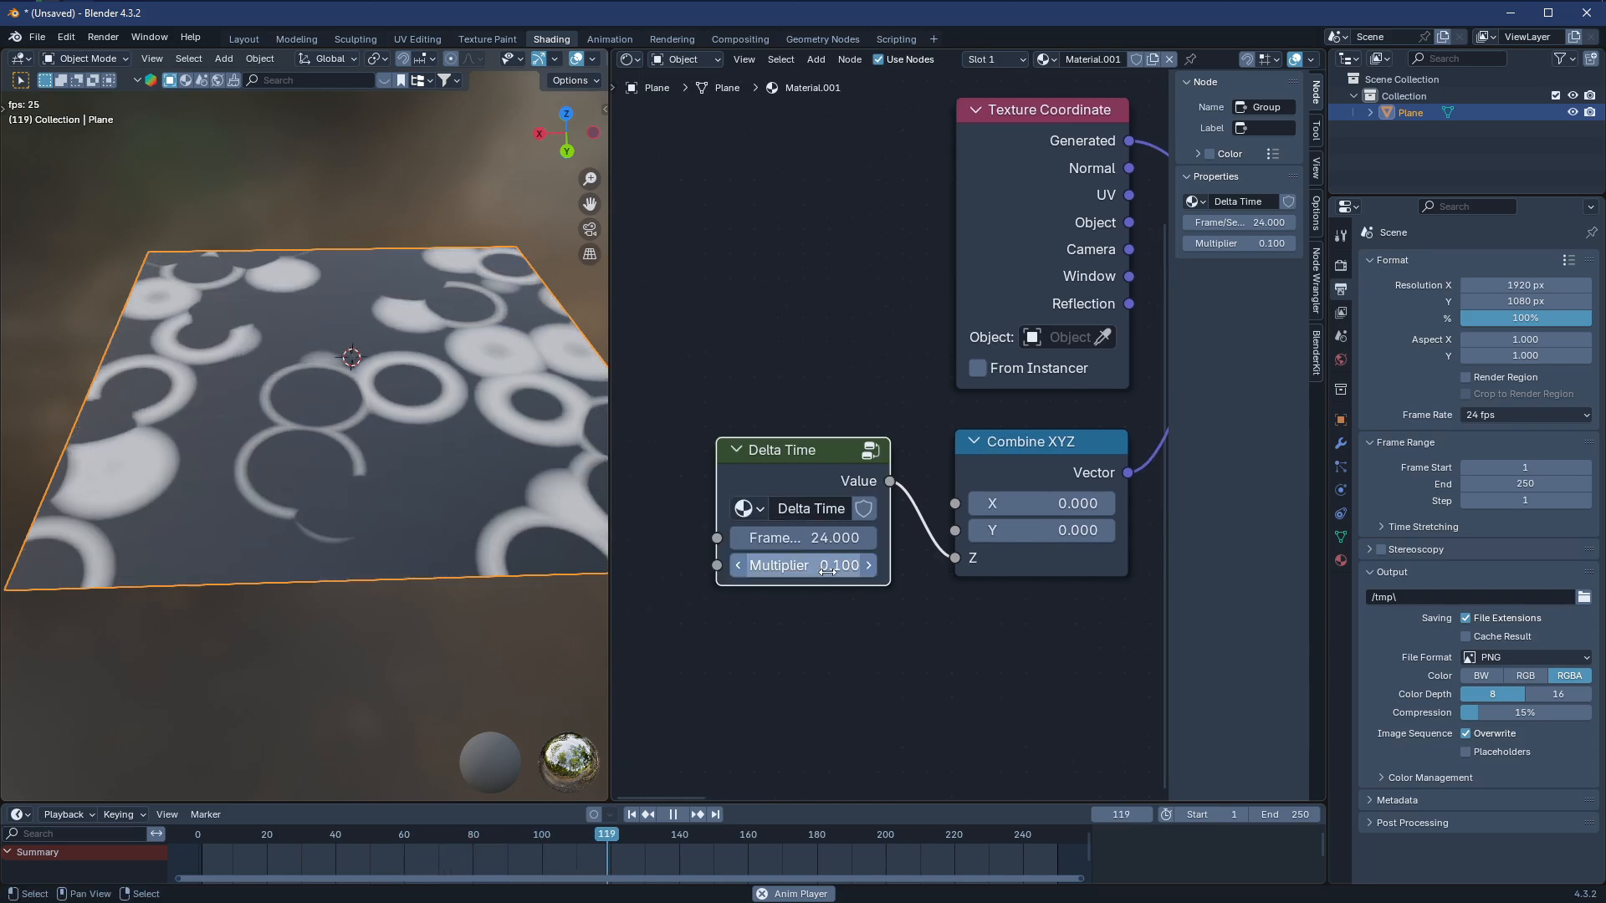
Try Delta Time Multiplier values of 1 and 0.5 while the animation plays
left_click(829, 573)
type("0")
key("Return")
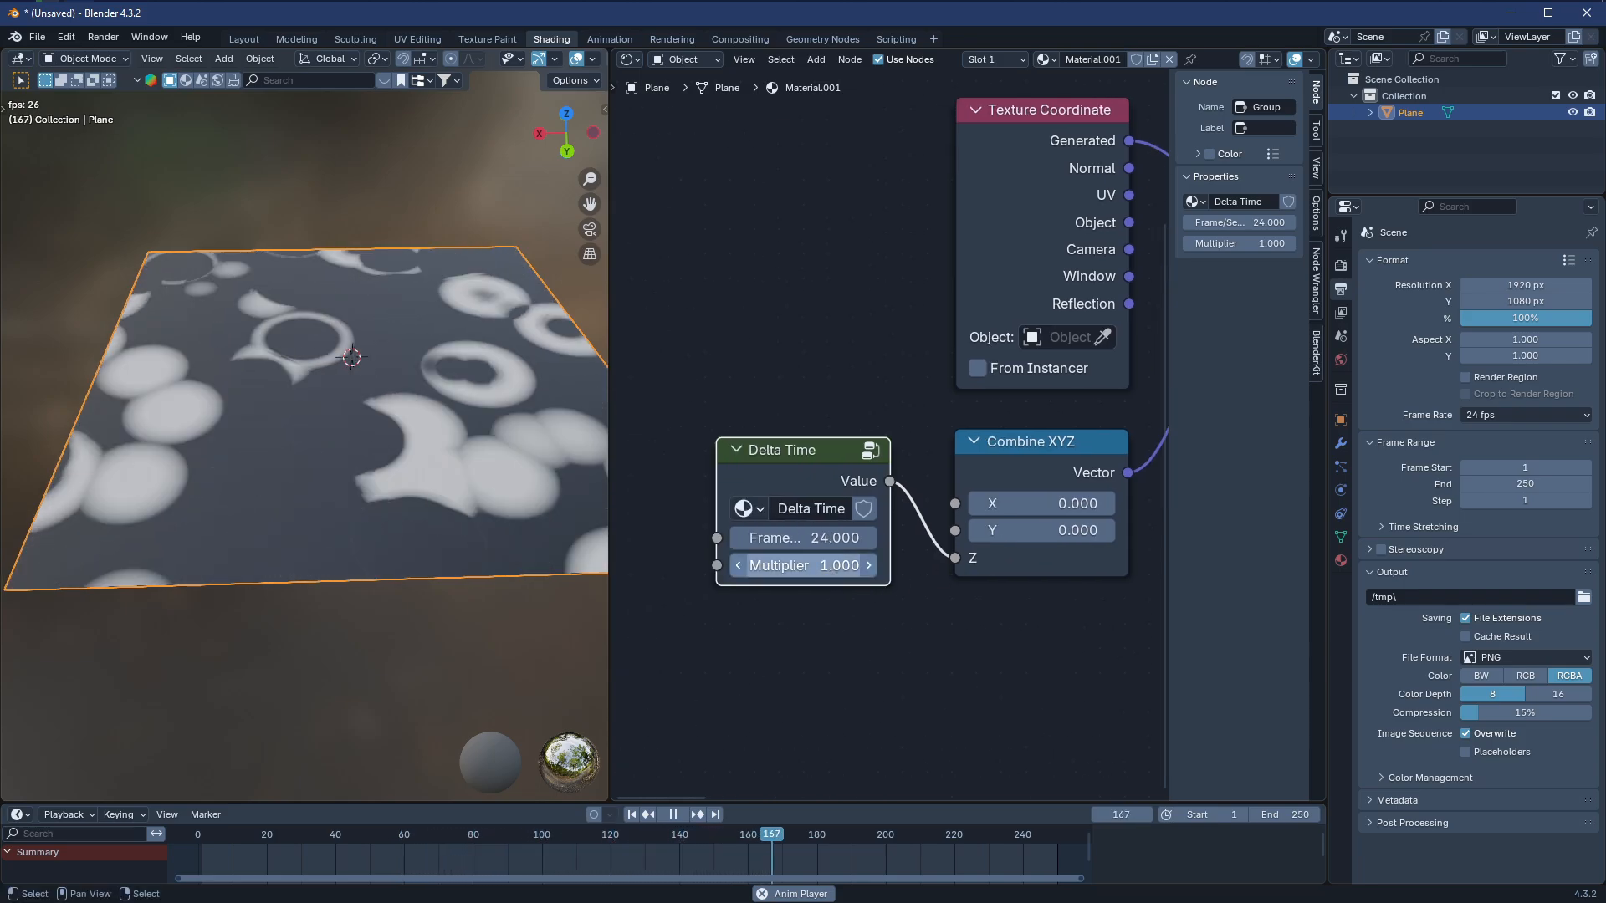
left_click(829, 573)
type("1")
key("Return")
left_click(829, 573)
key("BackSpace")
type("0.5")
key("Return")
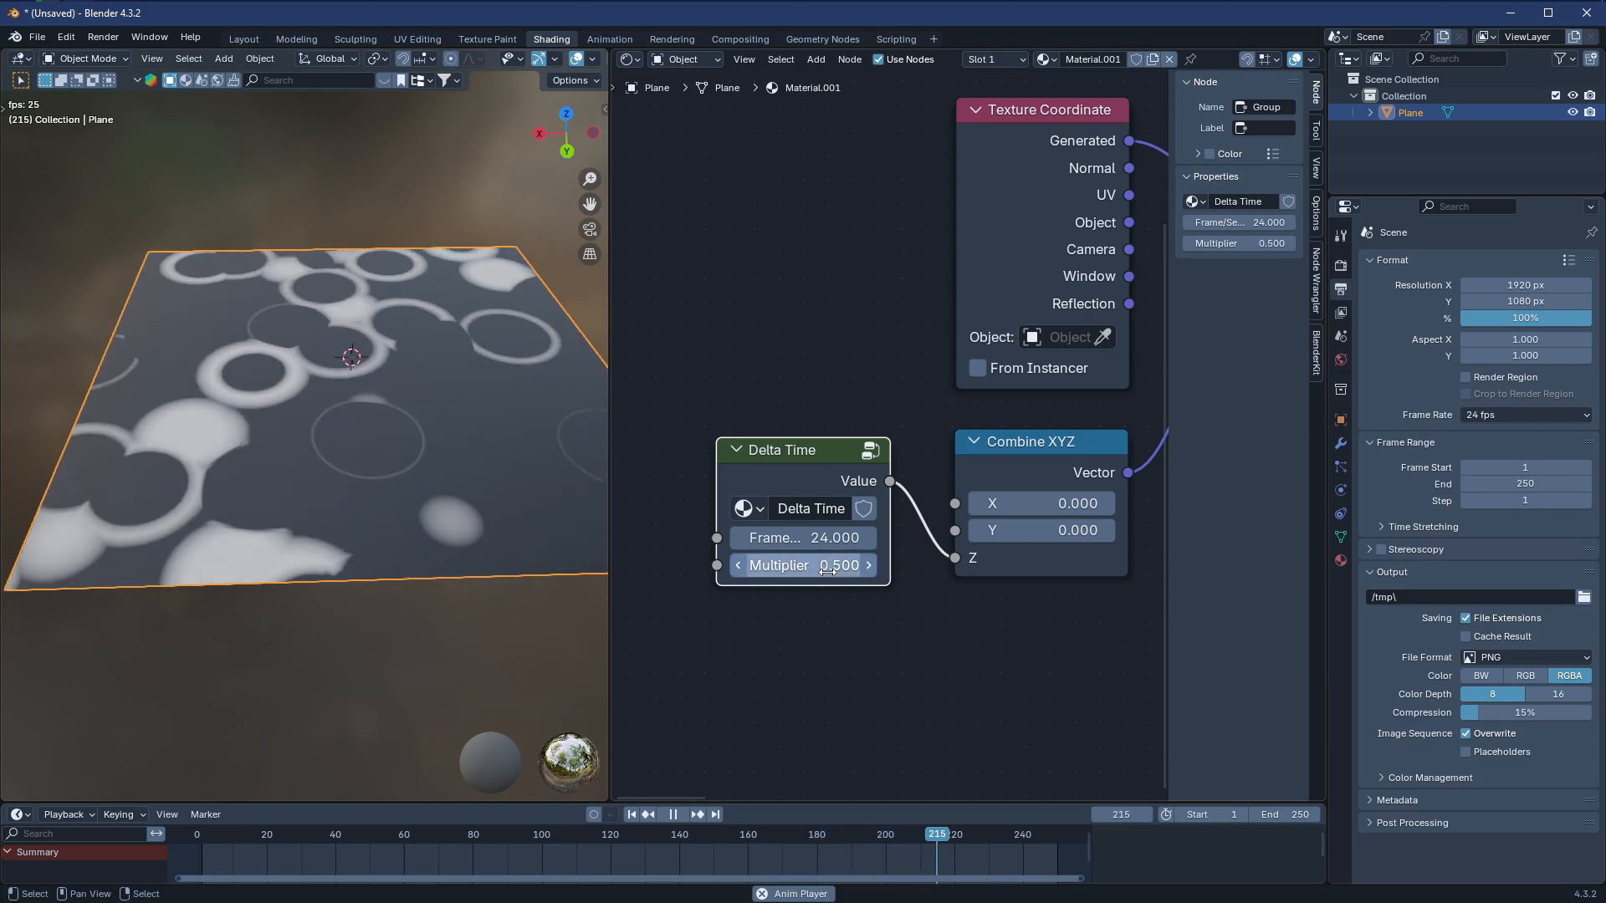
Set the Delta Time node's Multiplier to 0.2
left_click(829, 573)
key("BackSpace")
type("2")
key("Return")
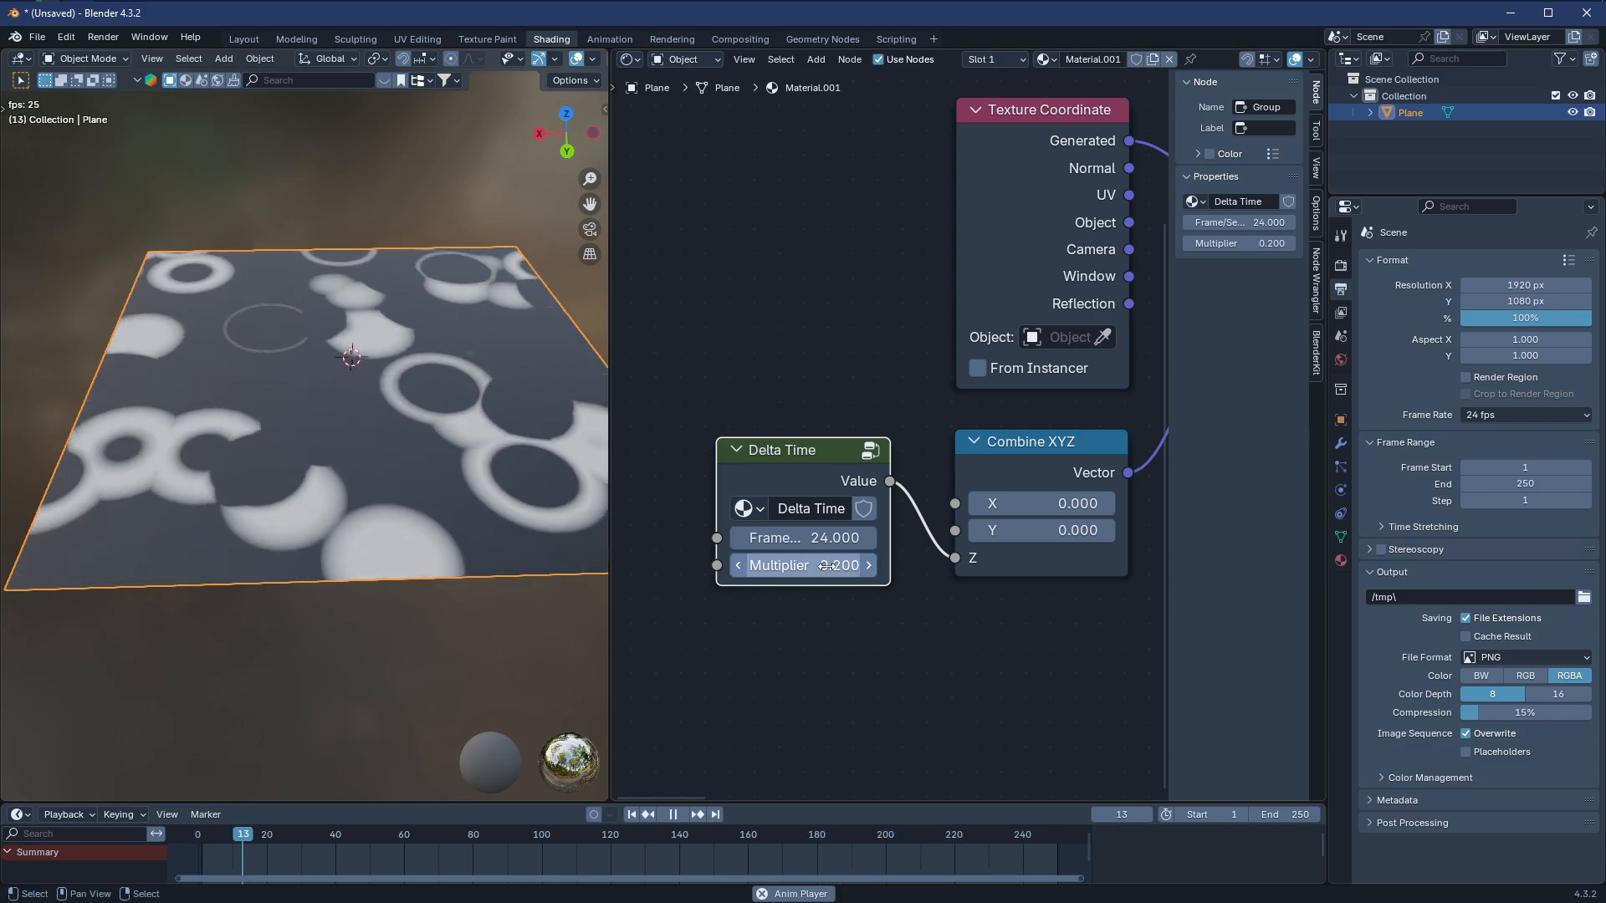
Move the upper Color Ramp node so it sits directly above the lower Color Ramp
middle_click_drag(501, 493, 566, 479)
middle_click_drag(919, 451, 1196, 526)
scroll(881, 406, "up", 1)
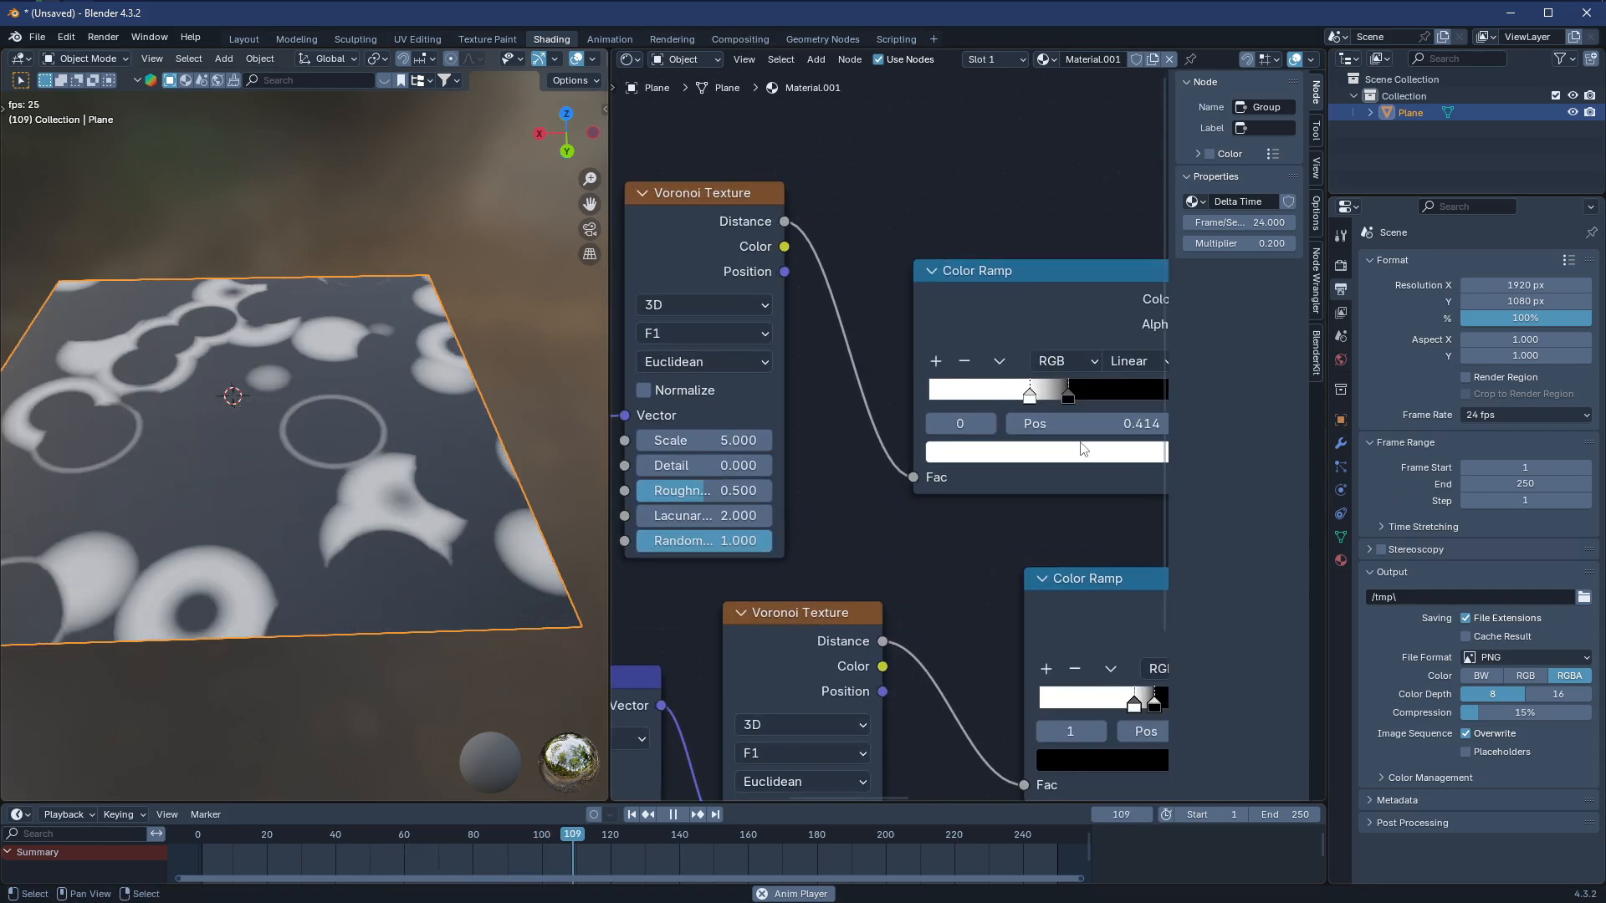
middle_click_drag(882, 407, 733, 423)
scroll(927, 466, "up", 2)
scroll(926, 466, "down", 2)
left_click_drag(867, 395, 920, 395)
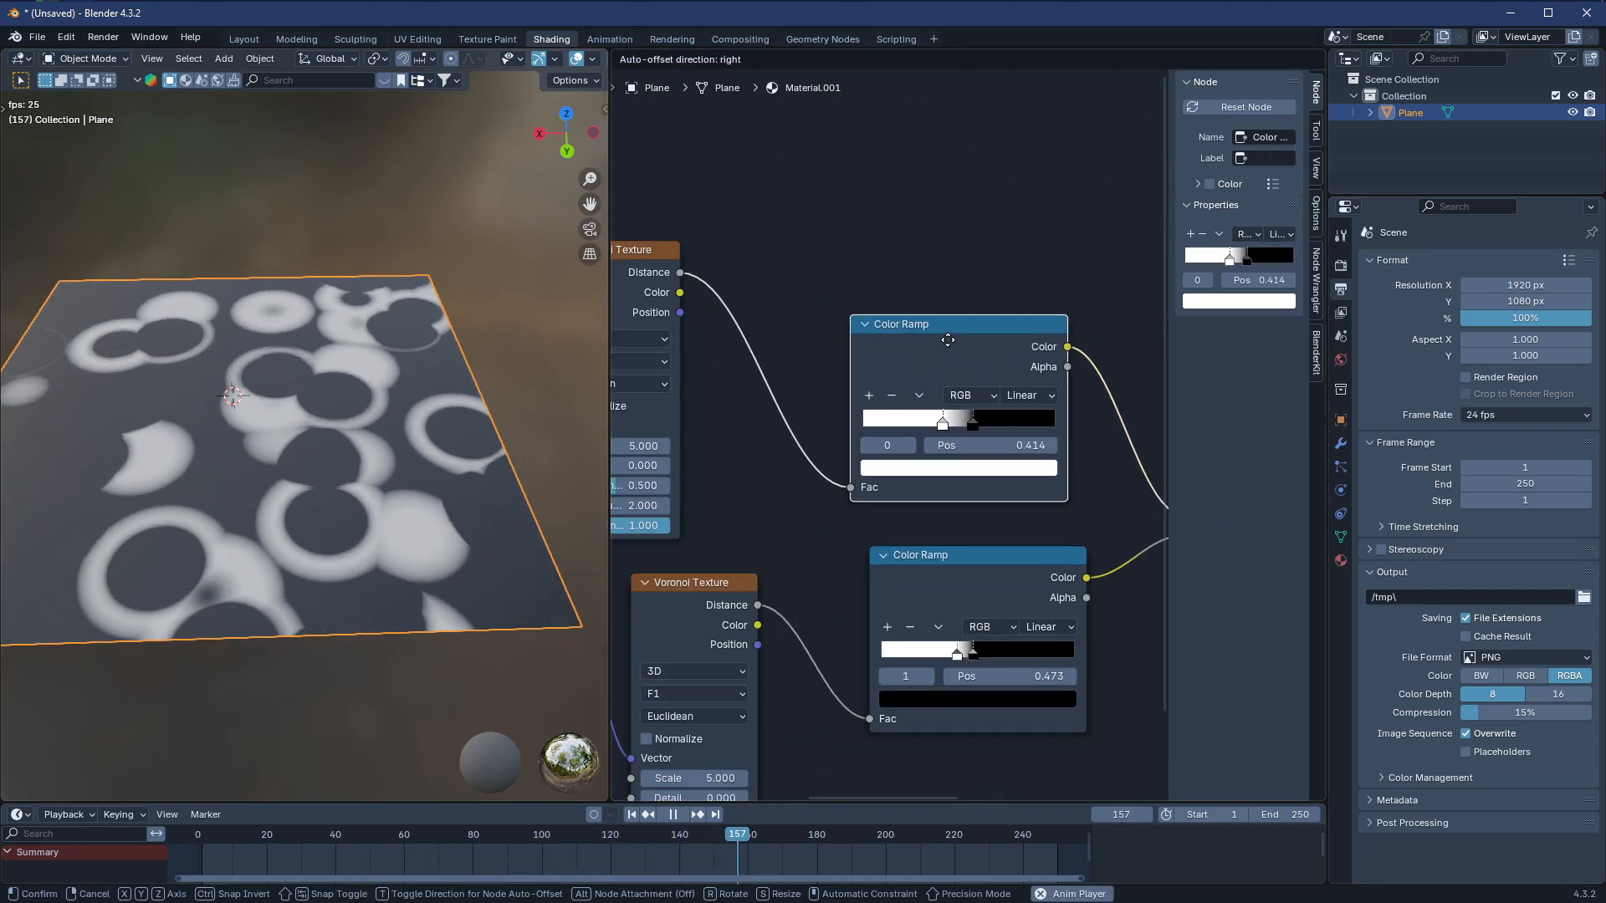
Adjust the stops of both Color Ramps, placing the upper black stop at 0.373 and the lower black stop at 0.368
scroll(920, 396, "up", 1)
scroll(892, 434, "up", 2)
mouse_move(894, 310)
left_mouse_down()
mouse_move(920, 309)
mouse_move(881, 311)
left_mouse_up()
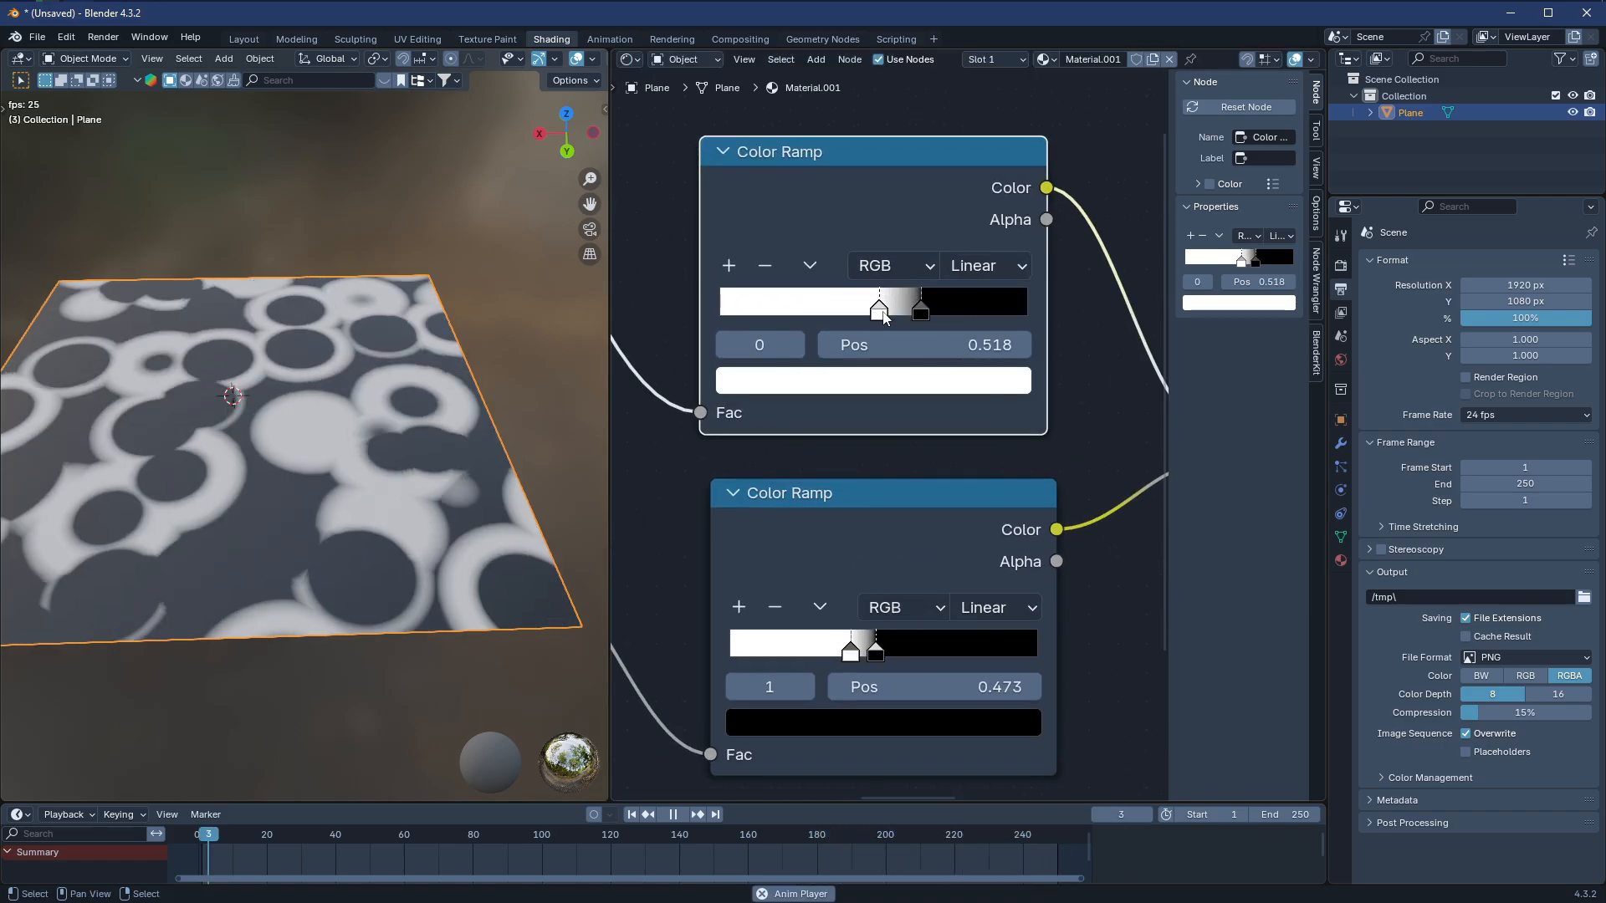
left_click_drag(877, 651, 958, 652)
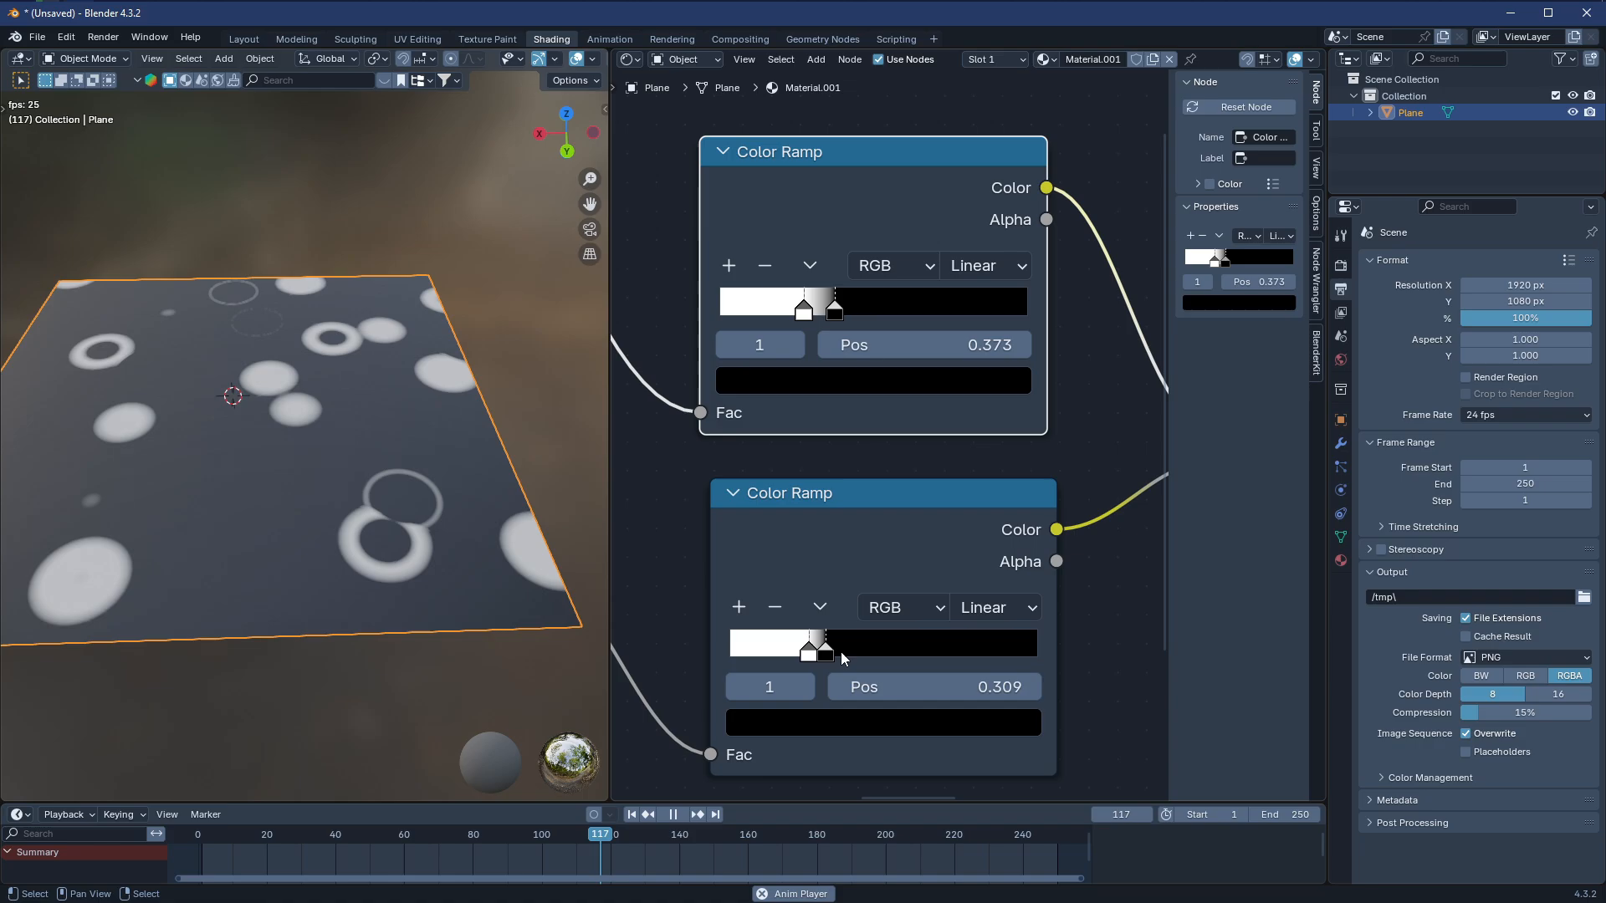
left_click_drag(843, 660, 851, 660)
Try Z values of -0.01 and -0.02 on the Combine XYZ node feeding the Add node, and settle on -0.01
middle_click_drag(629, 406, 1033, 391)
middle_click_drag(646, 538, 1155, 457)
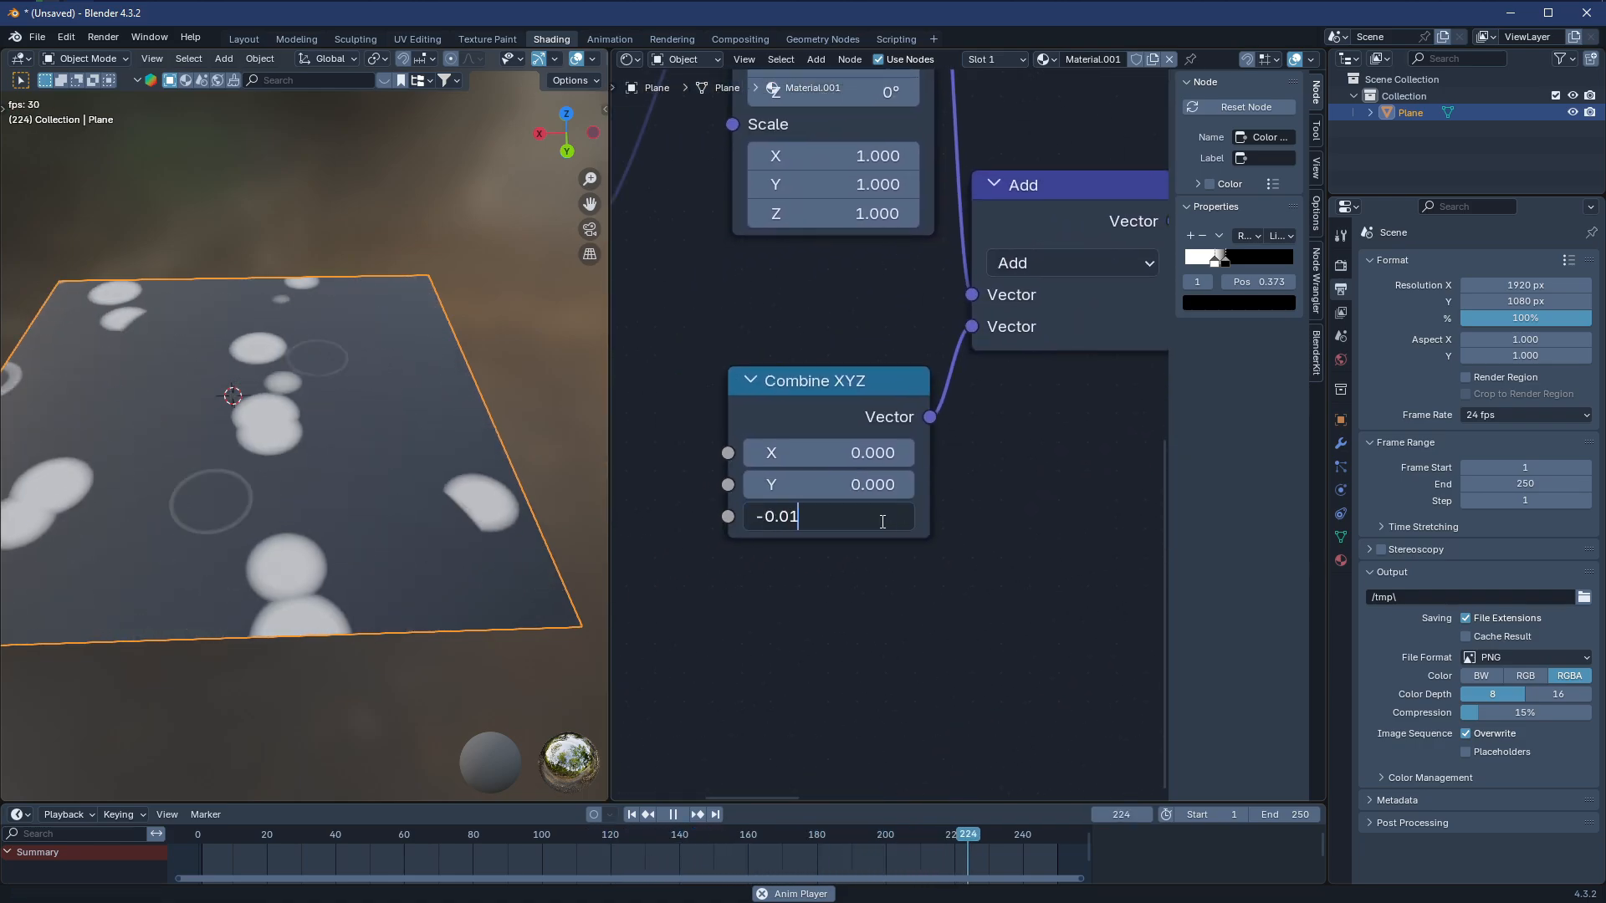
middle_click_drag(847, 379, 802, 487)
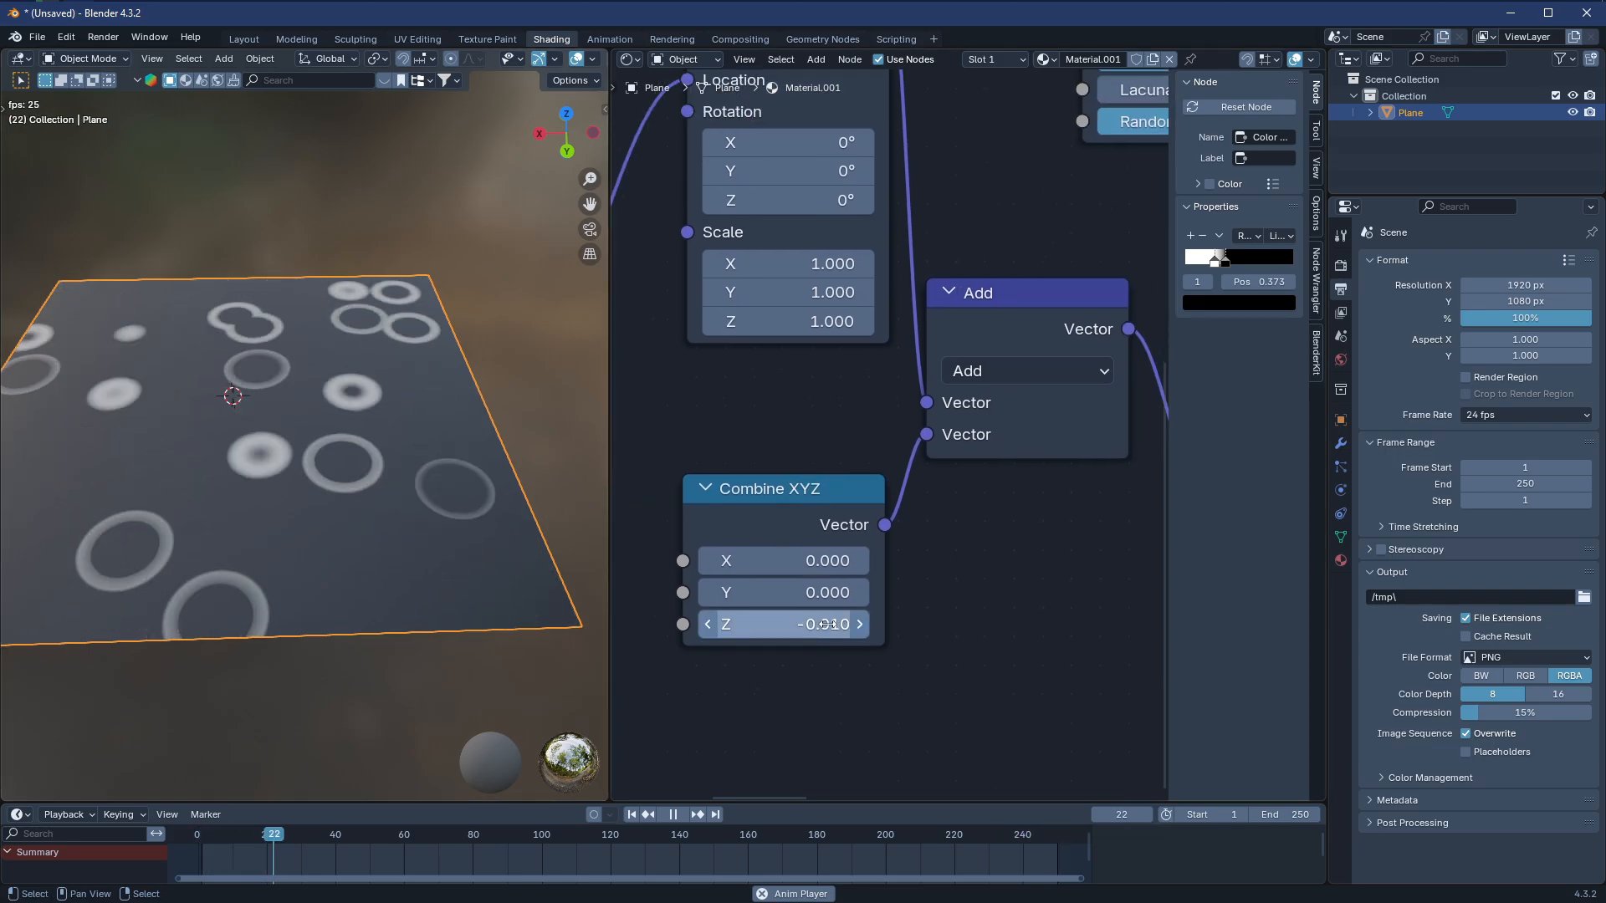
scroll(908, 439, "down", 4)
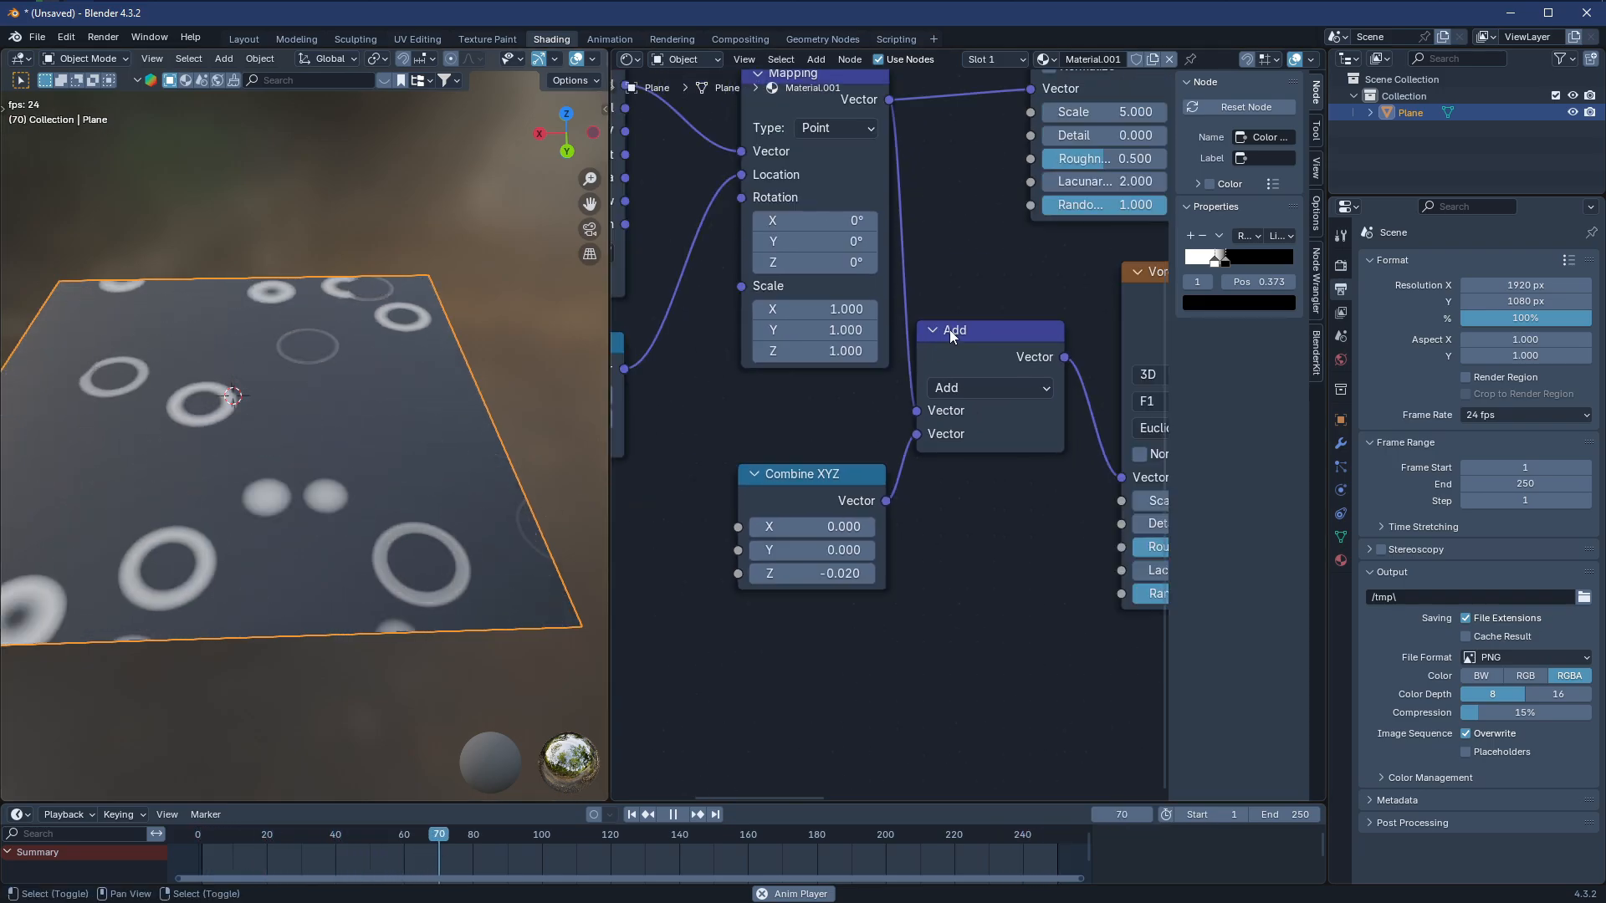
mouse_move(964, 323)
middle_mouse_down()
mouse_move(876, 460)
mouse_move(940, 316)
middle_mouse_up()
left_click(788, 570)
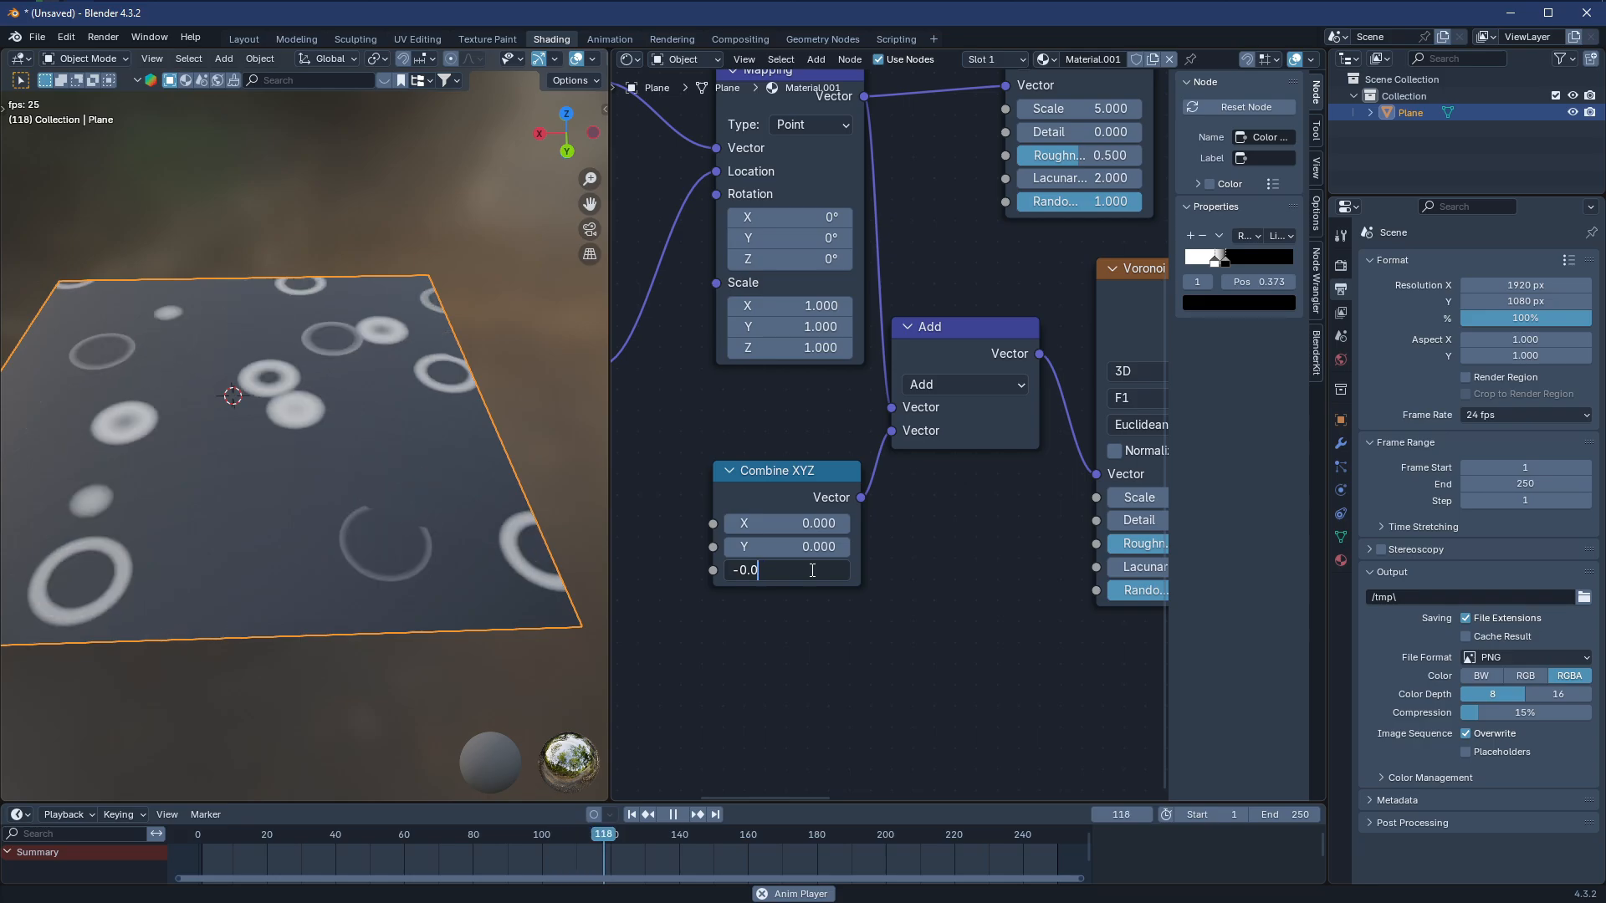
Examine the animated rings from several angles along with the nodes that drive them, and return playback to frame 0
middle_click_drag(1011, 323, 1004, 430)
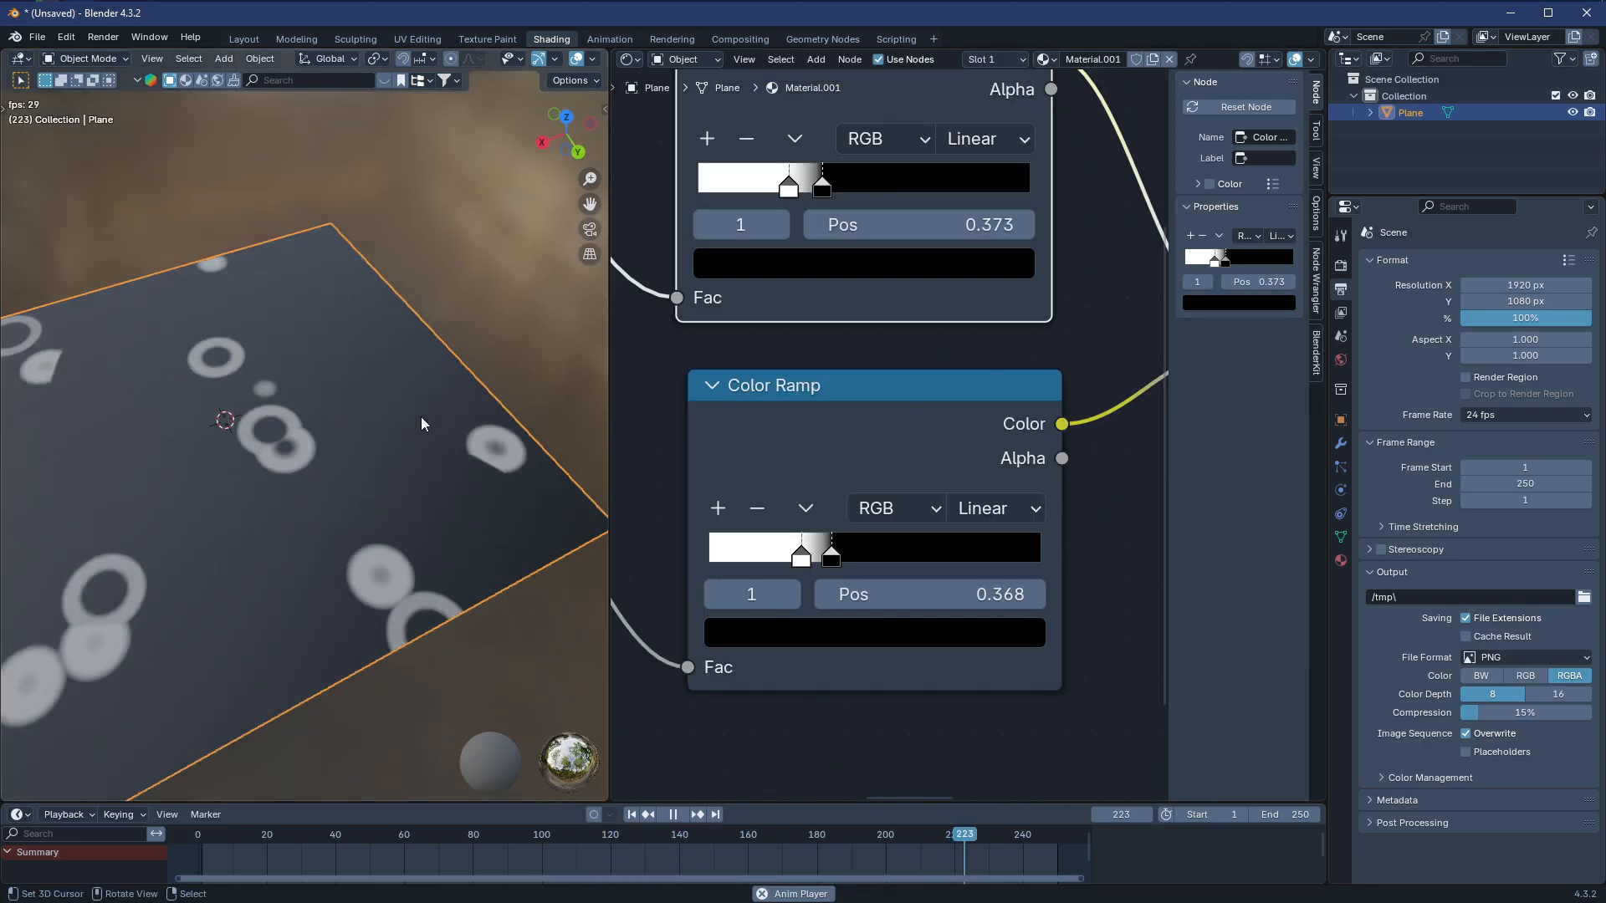
scroll(903, 428, "down", 9)
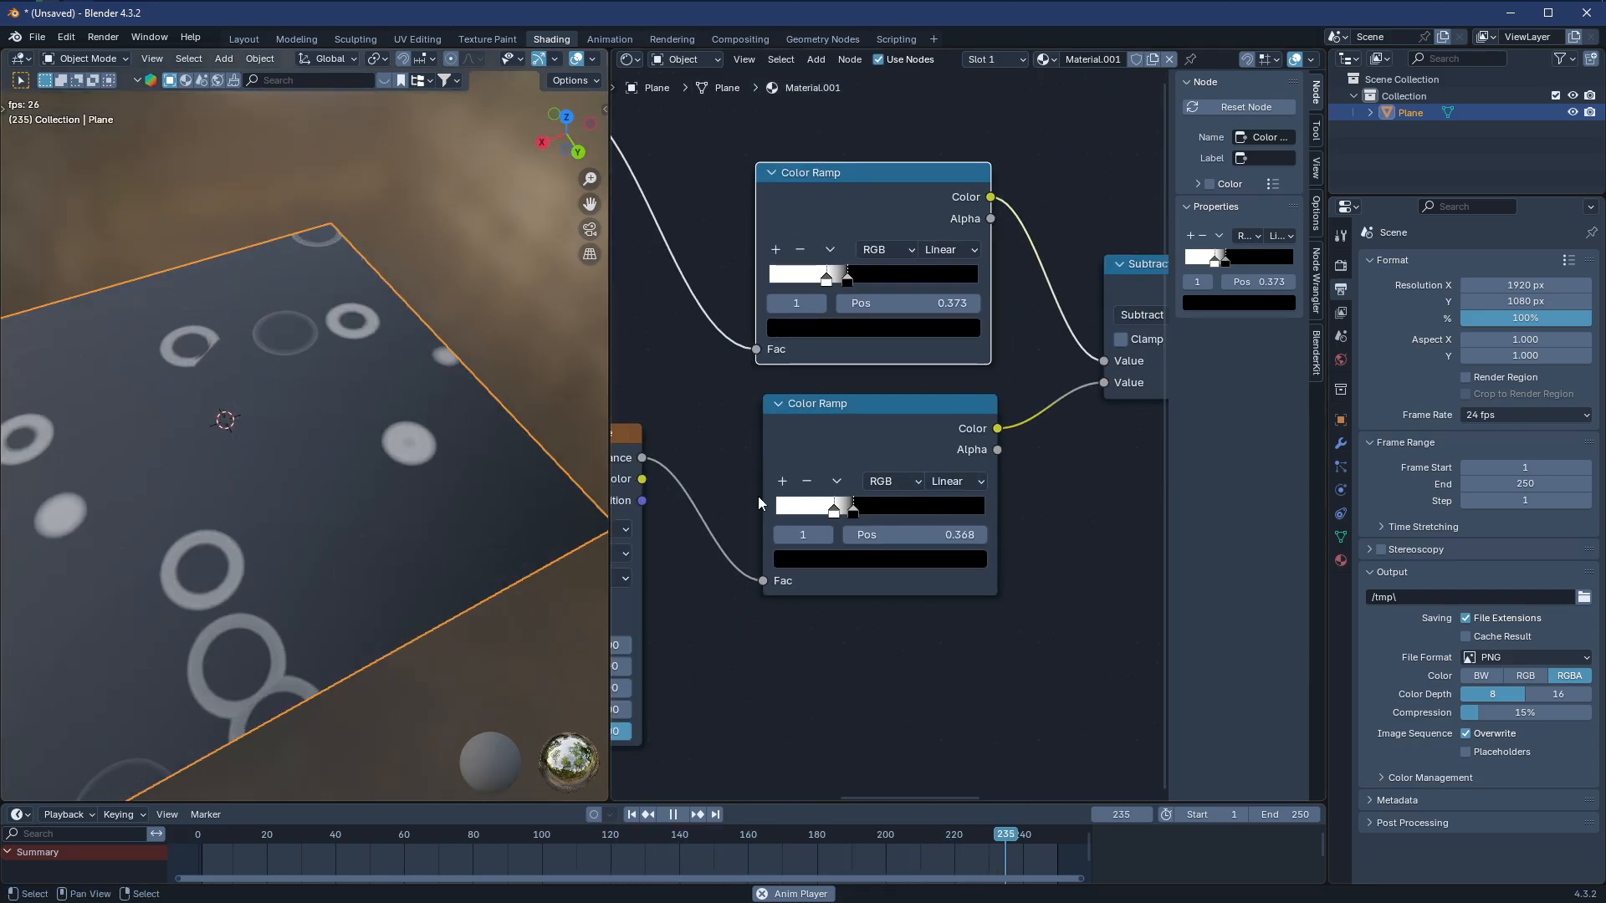
middle_click_drag(765, 510, 951, 523)
middle_click_drag(763, 471, 970, 444)
scroll(971, 444, "down", 3)
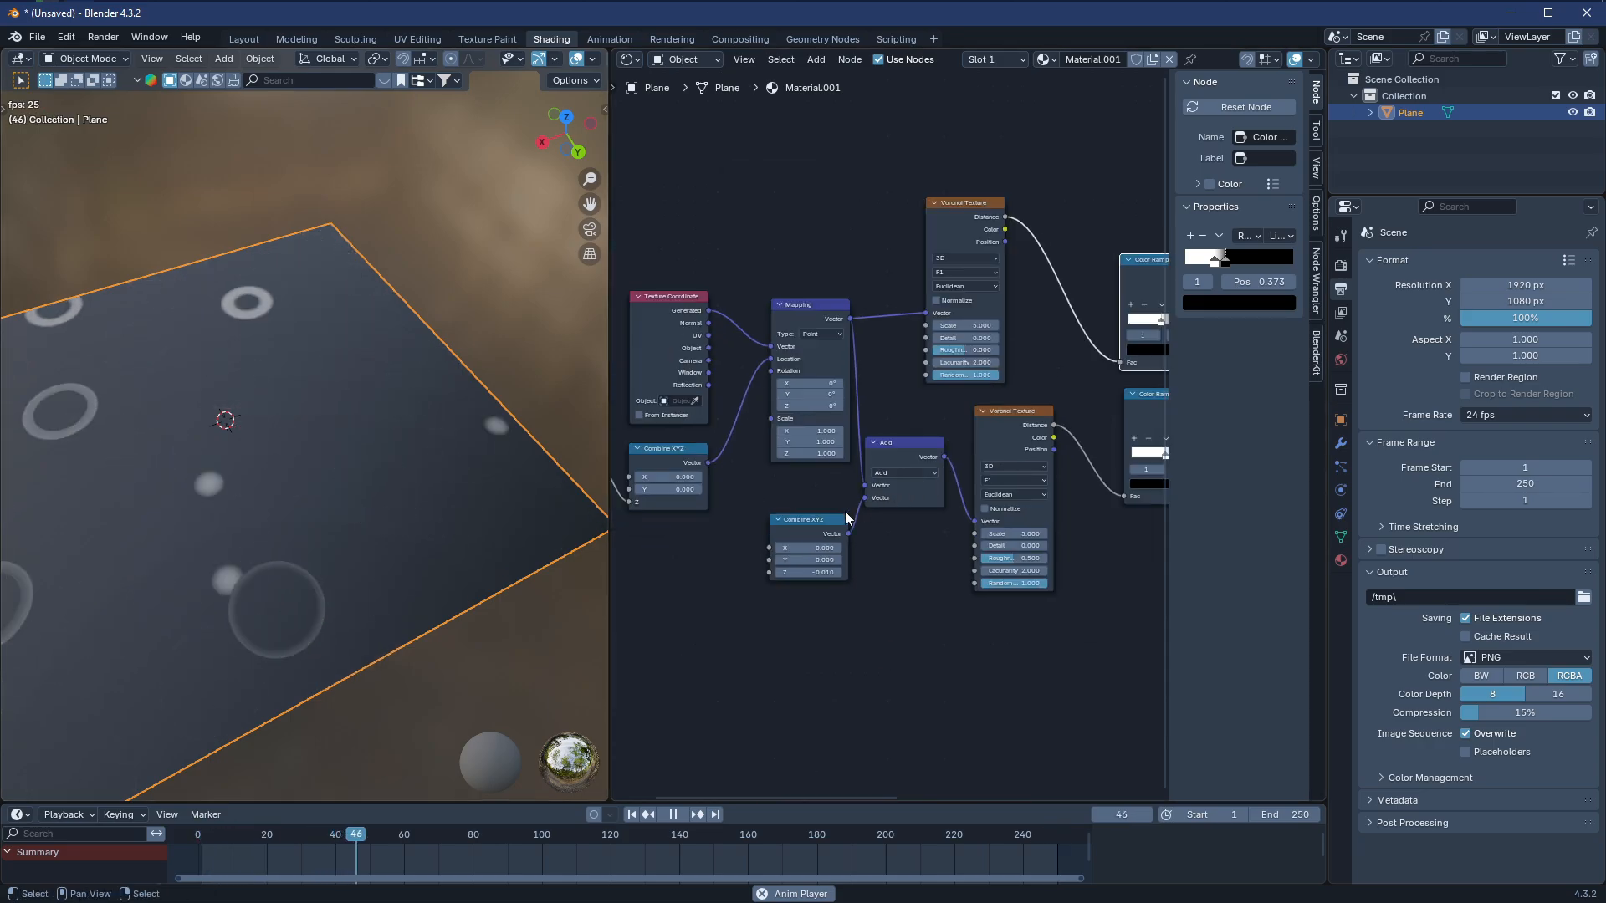
scroll(878, 481, "up", 4)
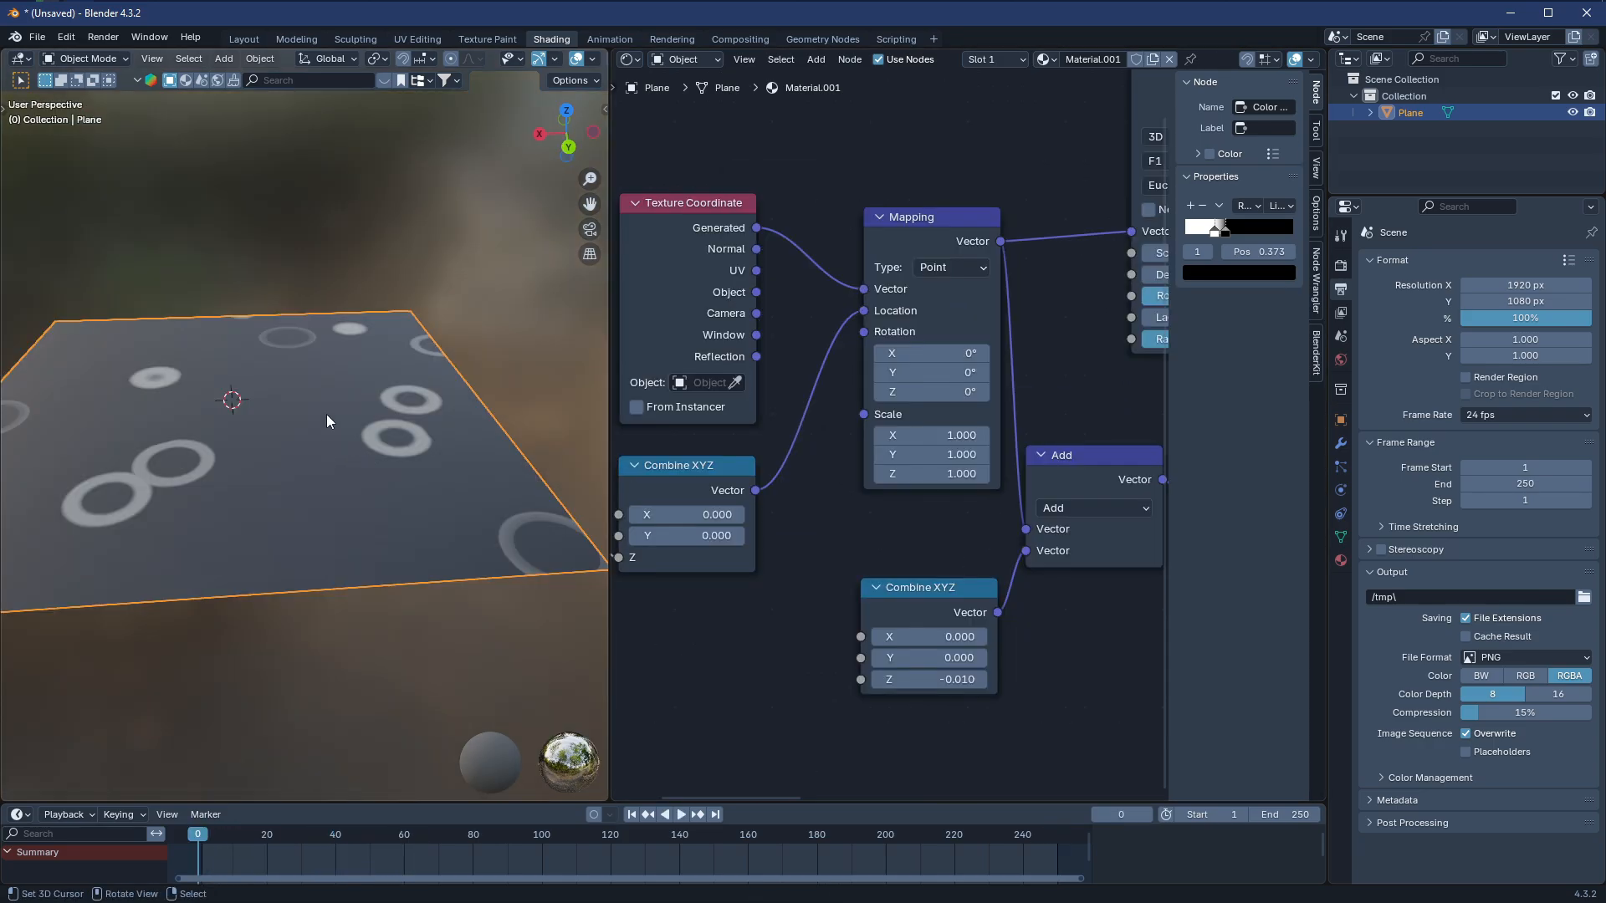
middle_click_drag(326, 419, 227, 439)
scroll(994, 530, "down", 1)
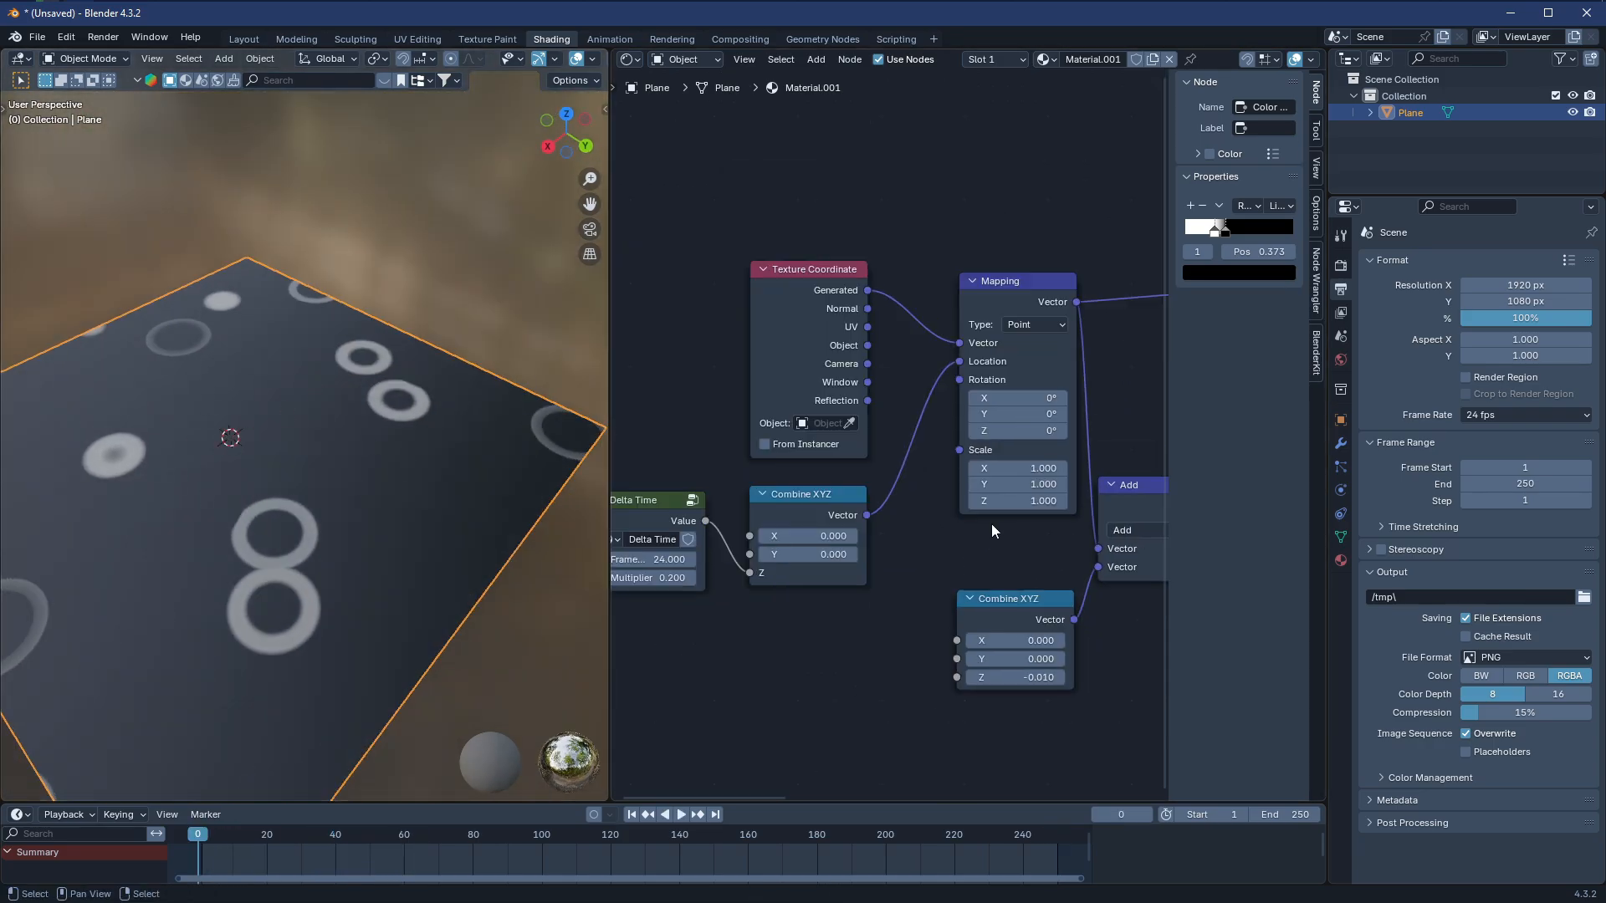
Rearrange the Texture Coordinate node and the Combine XYZ node linked to Delta Time to free space before the Mapping node
left_click_drag(834, 294, 789, 271)
mouse_move(808, 498)
left_mouse_down()
mouse_move(818, 458)
mouse_move(806, 473)
left_mouse_up()
scroll(778, 468, "down", 2)
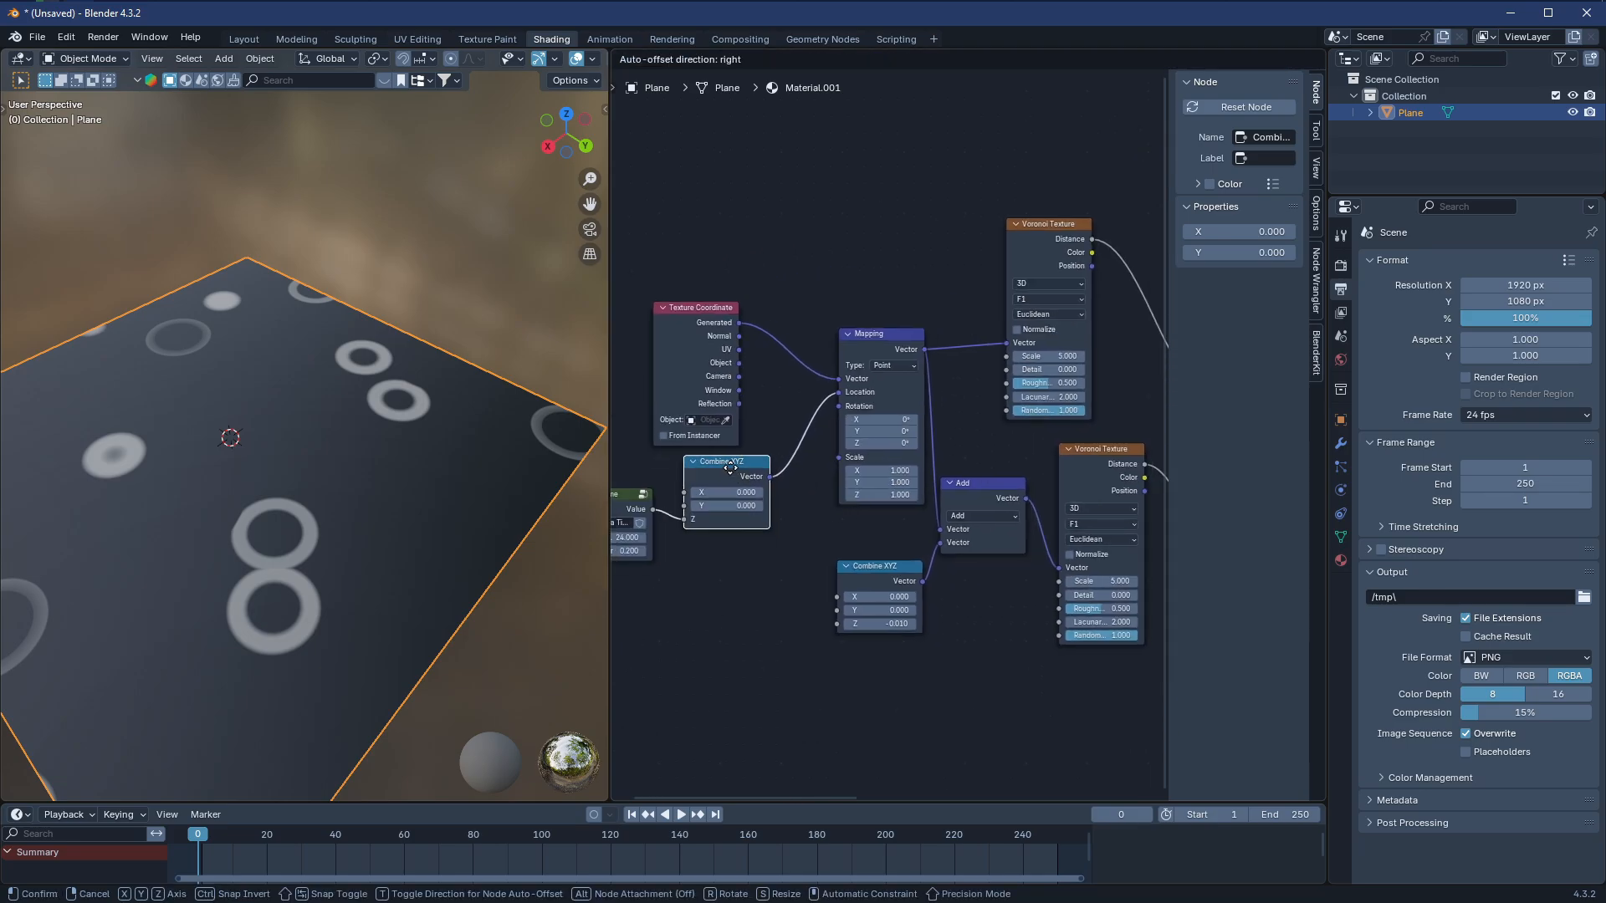
left_click(731, 467)
Add another Vector Math node set to Add beside the Mapping node
scroll(831, 419, "up", 1)
key("shift+a")
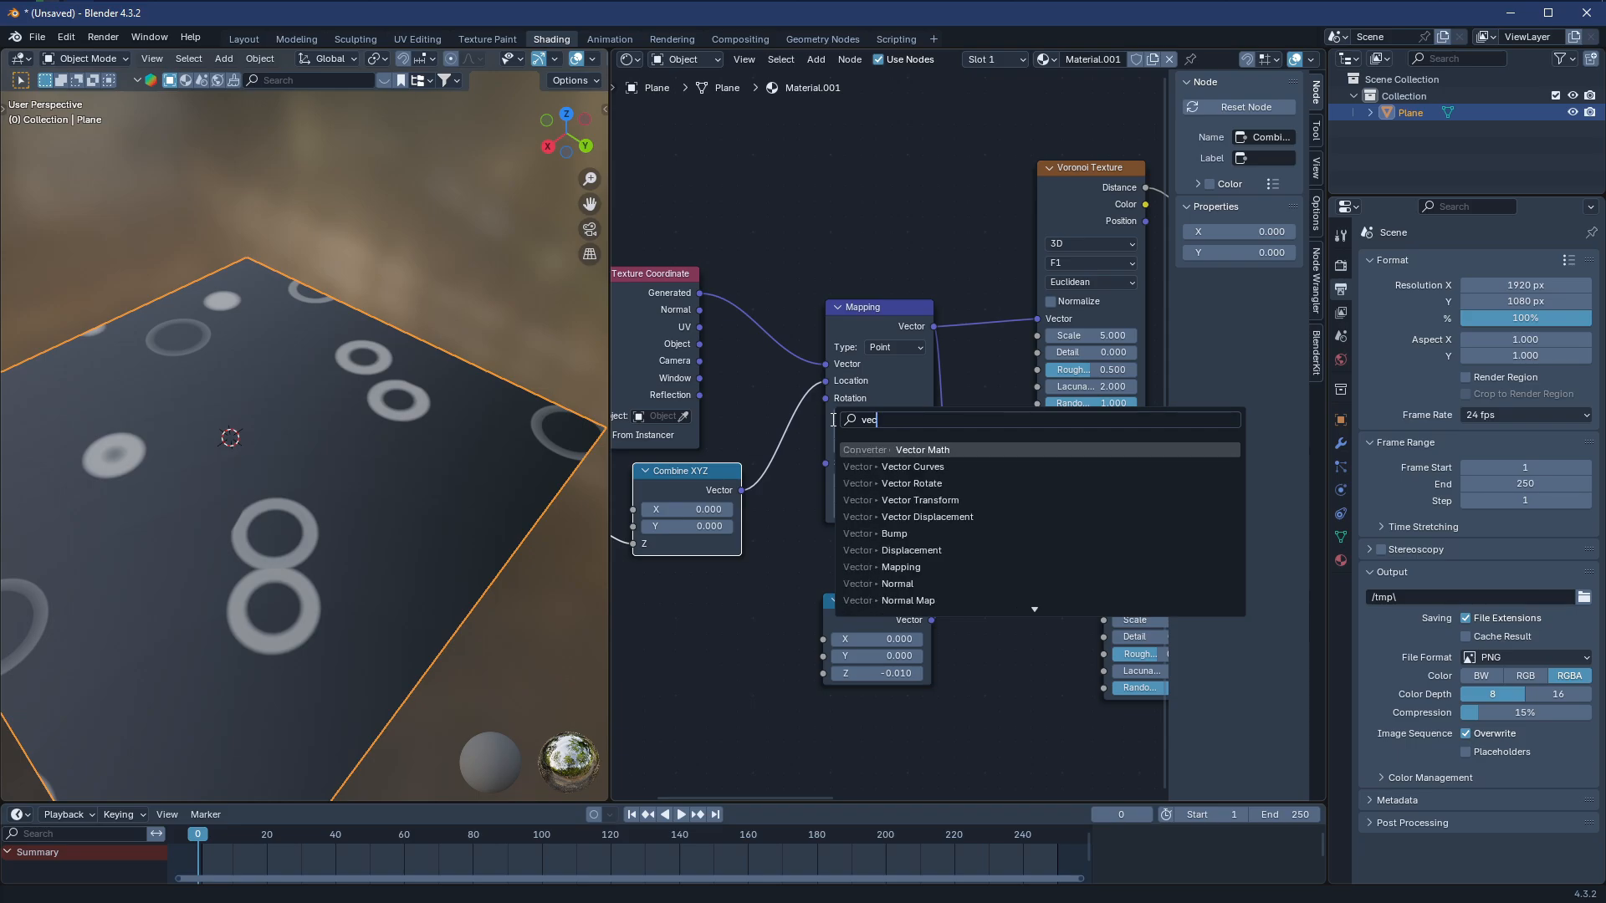
key("Return")
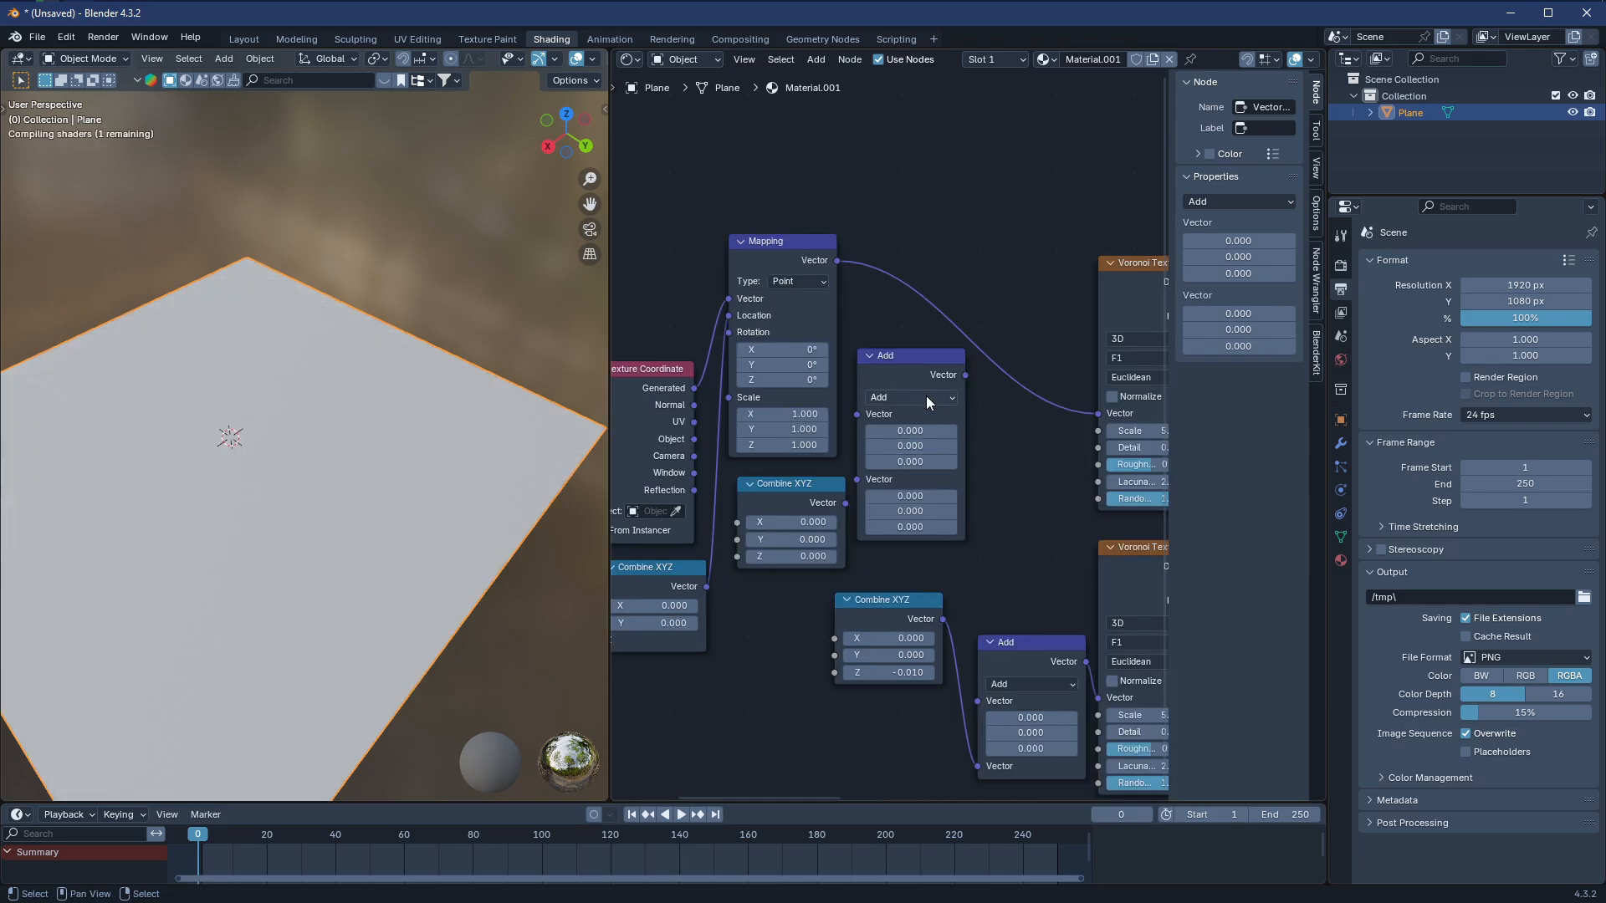
Insert the new Add node between Delta Time's Combine XYZ and the Mapping's Location, moving the spare Combine XYZ clear below
left_click_drag(891, 355, 764, 352)
left_click(680, 419)
left_click_drag(816, 485, 775, 701)
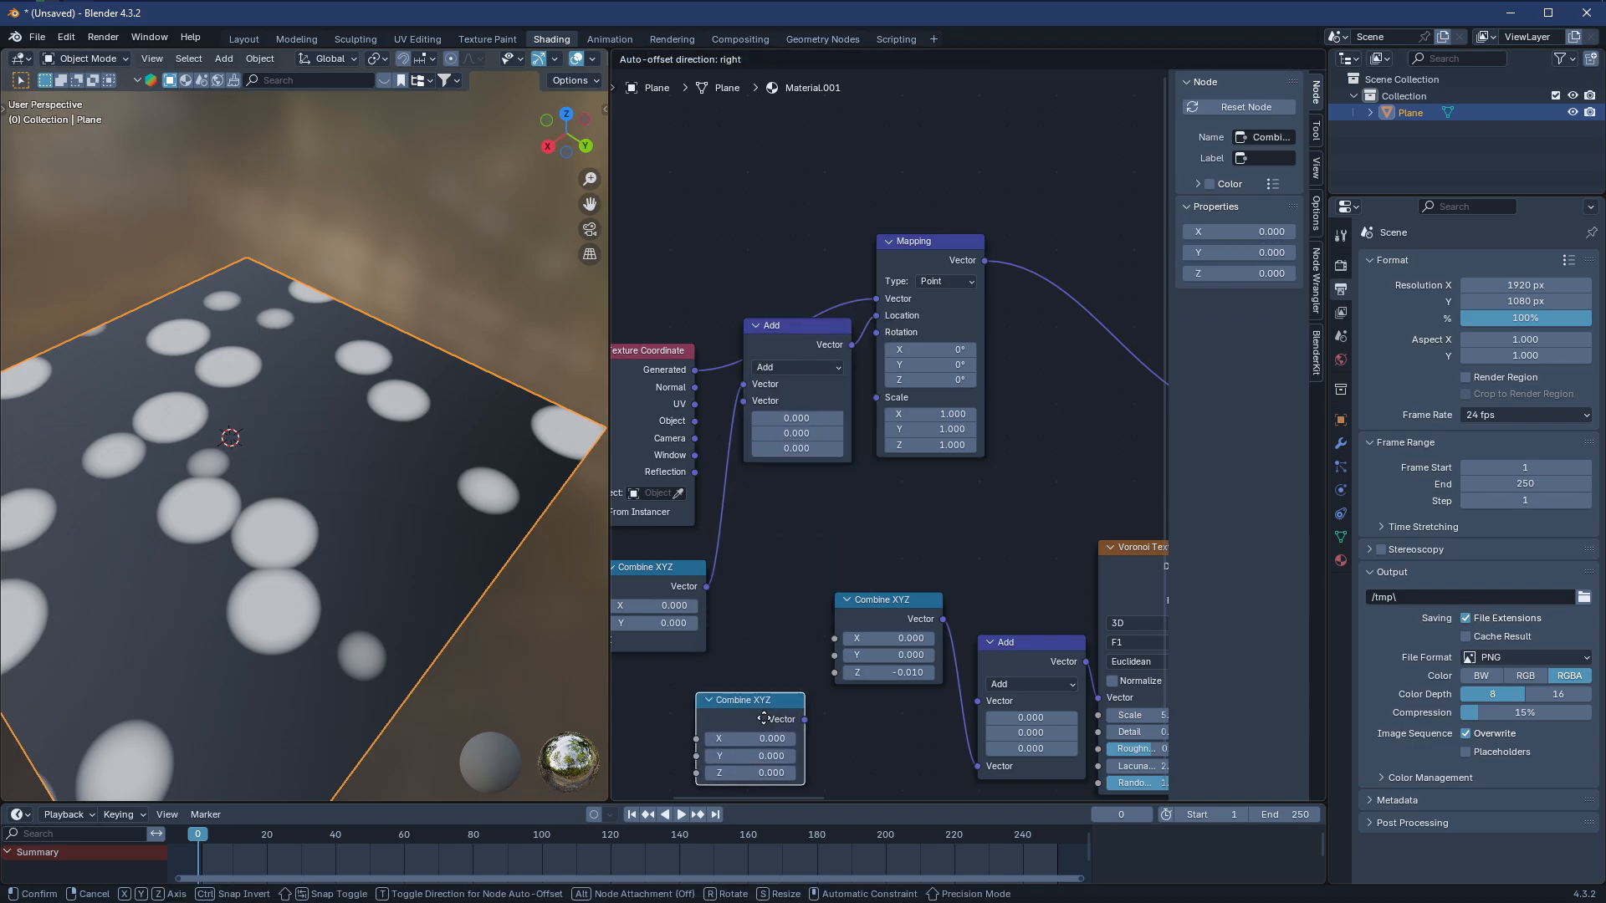
Arrange the Add node below and before the Mapping node, and tuck Delta Time's Combine XYZ under the Texture Coordinate node
middle_click_drag(809, 394, 905, 273)
left_click_drag(883, 224, 868, 375)
mouse_move(744, 447)
left_mouse_down()
mouse_move(744, 422)
mouse_move(754, 446)
left_mouse_up()
scroll(911, 571, "down", 2)
left_click_drag(759, 277, 761, 243)
left_click_drag(761, 242, 761, 211)
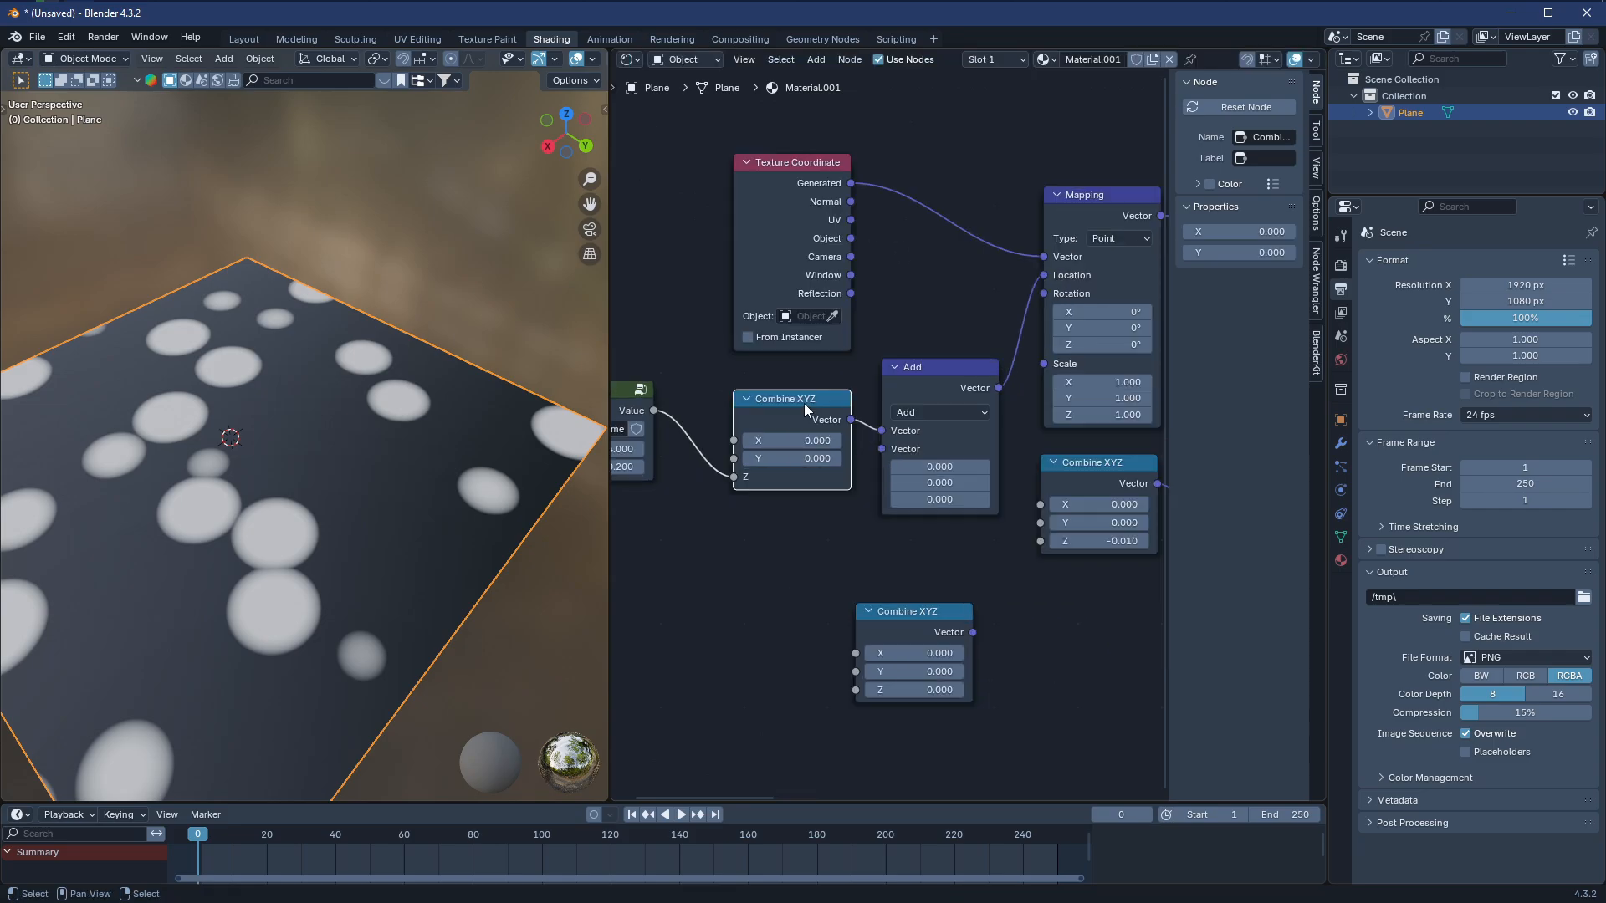
Examine the chain from Delta Time through Combine XYZ and Add into the Mapping's Location
scroll(806, 418, "down", 2)
middle_click_drag(794, 431, 817, 469)
scroll(703, 469, "up", 1)
middle_click_drag(704, 470, 737, 448)
scroll(821, 447, "up", 2)
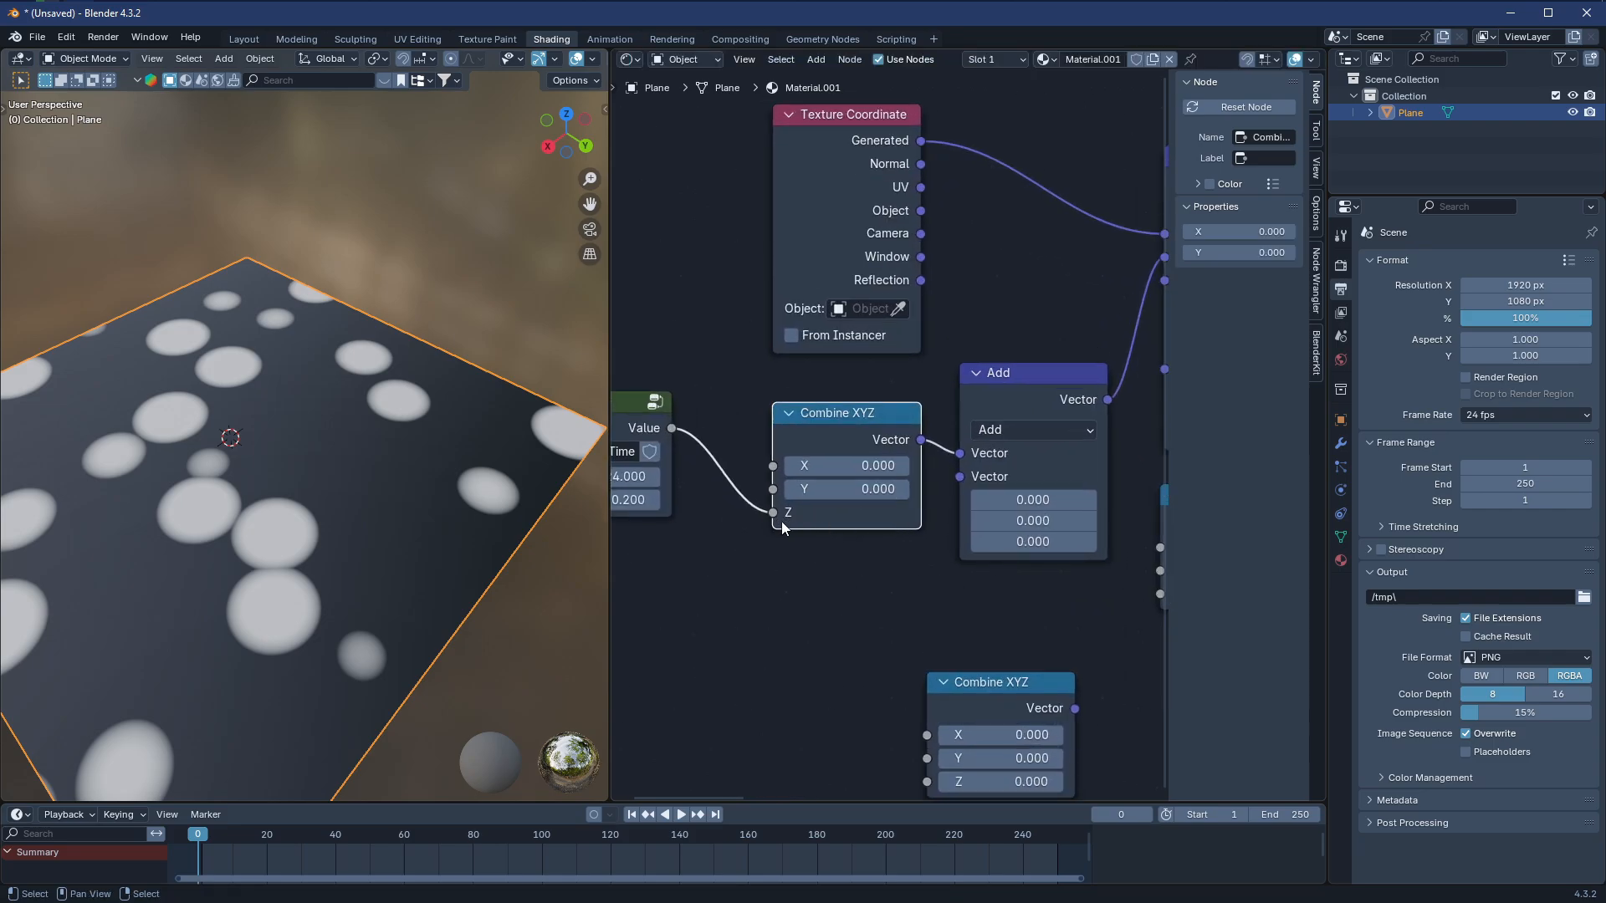
middle_click_drag(783, 526, 650, 554)
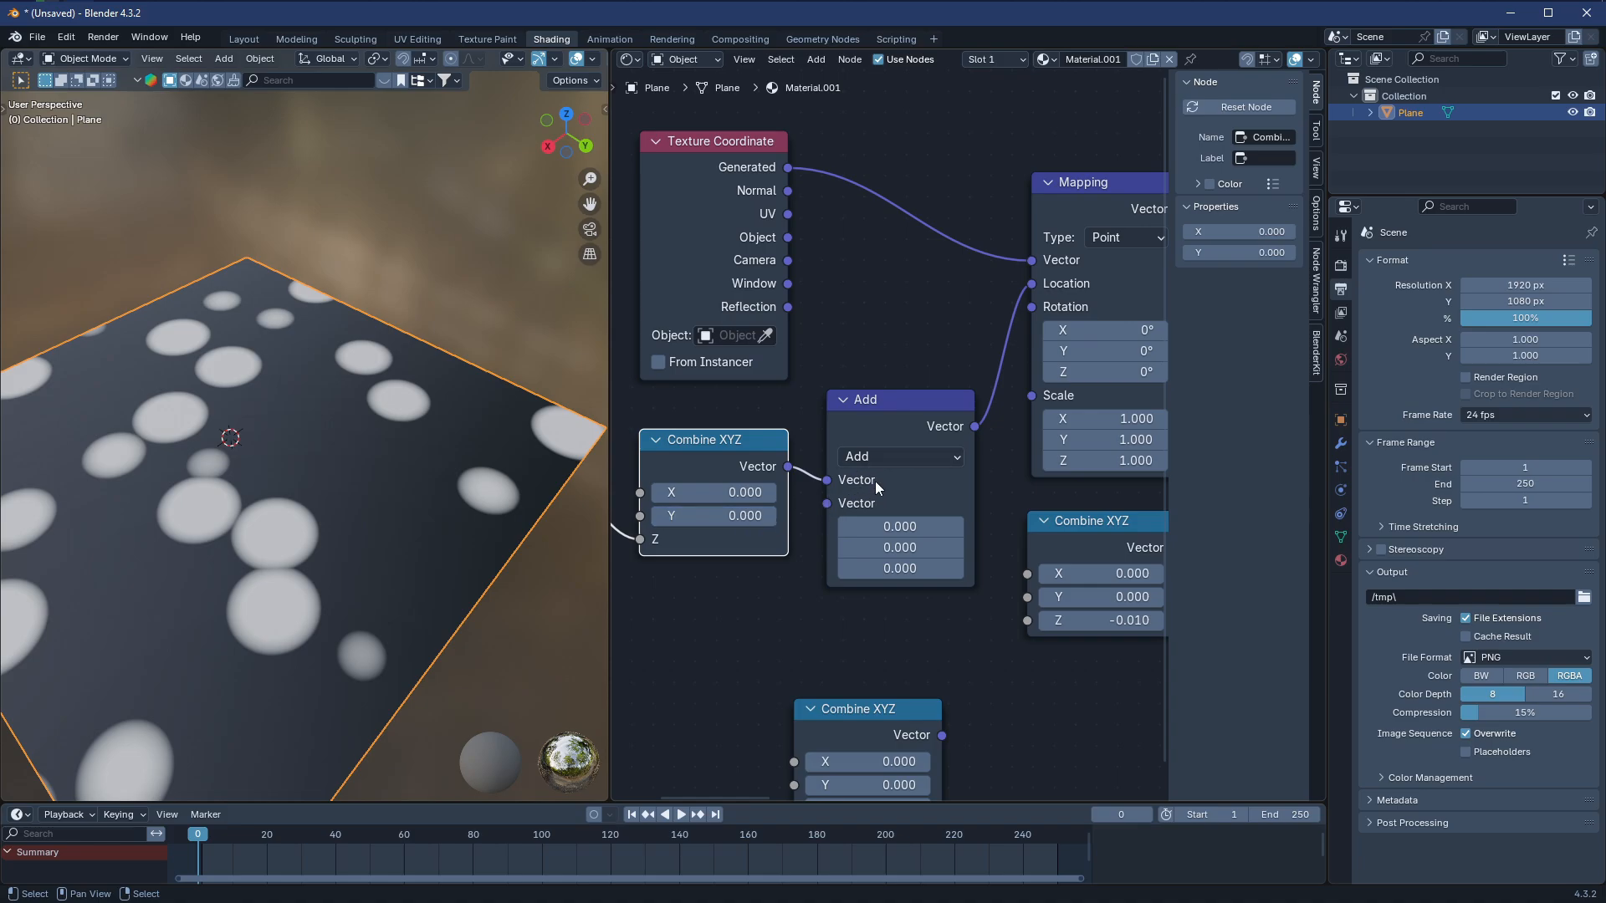
middle_click_drag(839, 566, 872, 615)
middle_click_drag(735, 499, 744, 558)
scroll(931, 429, "down", 1)
scroll(906, 428, "down", 2)
scroll(903, 435, "up", 2)
middle_click_drag(782, 681, 906, 594)
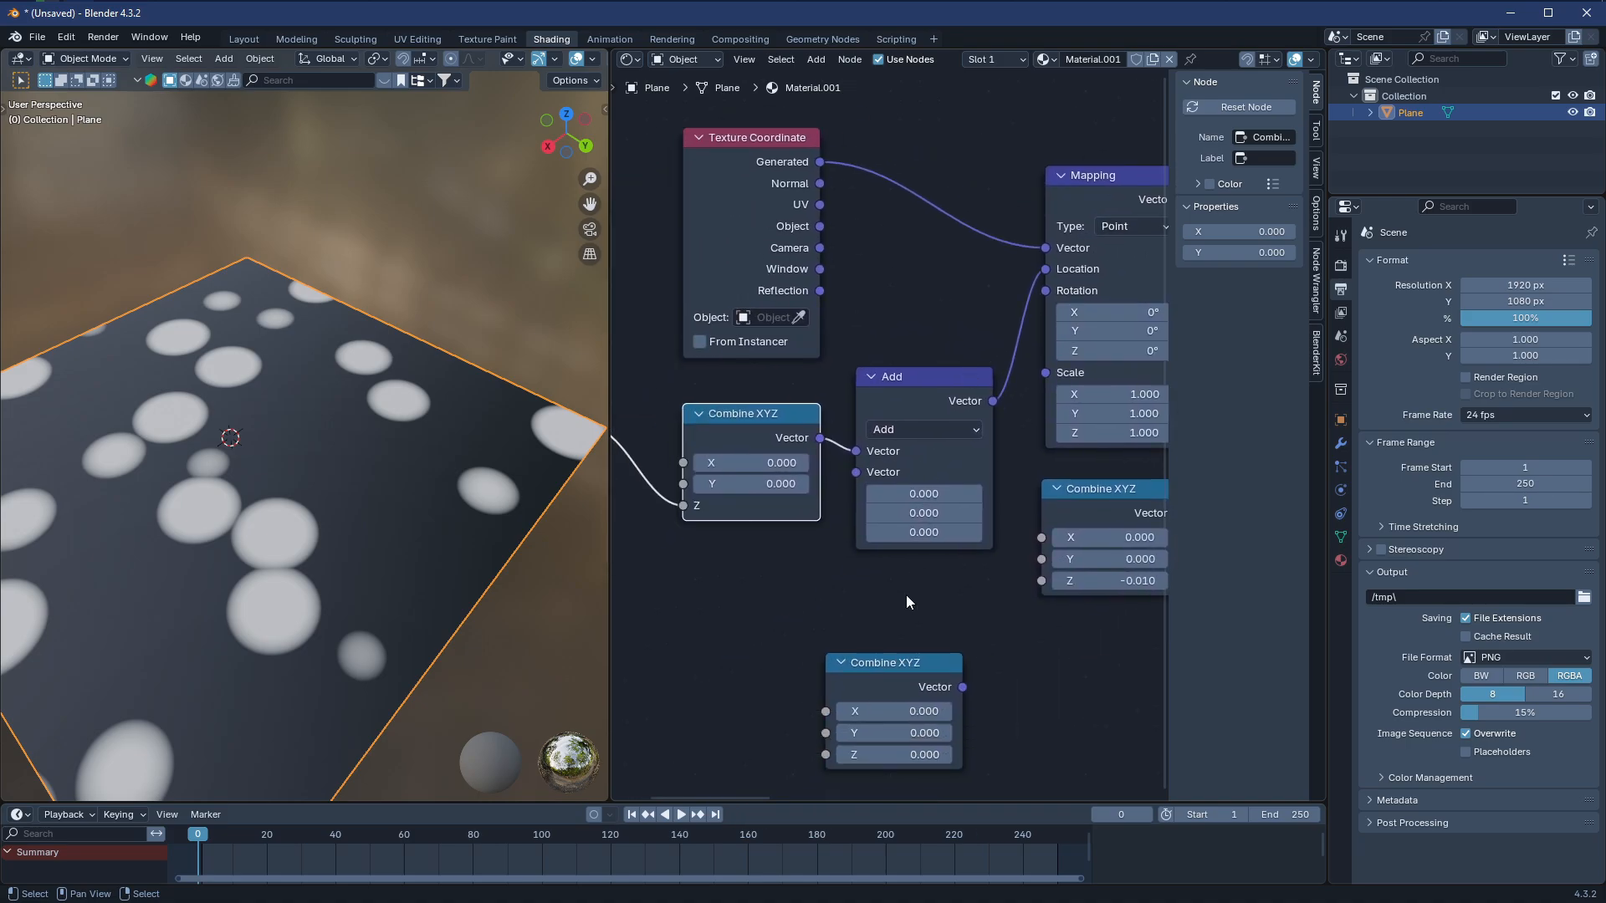
Place the spare Combine XYZ below Delta Time's one and connect its Vector to the Add node's second input
left_click_drag(898, 670, 832, 504)
scroll(775, 639, "down", 1)
left_click_drag(920, 441, 920, 428)
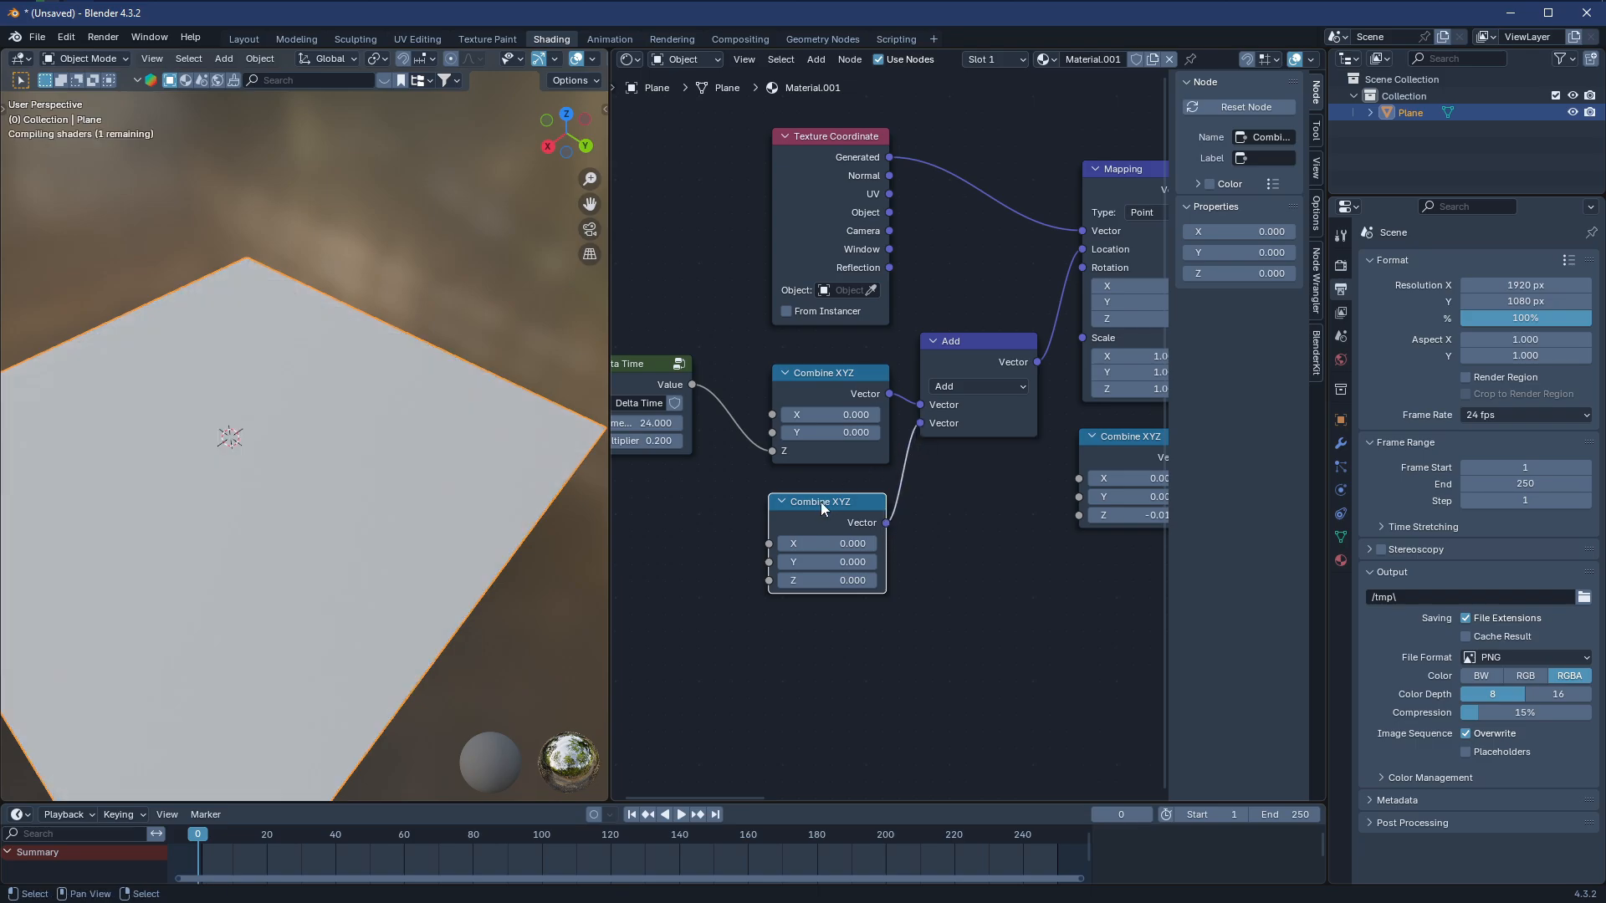
Add a Noise Texture node below the Delta Time group
scroll(810, 525, "down", 2)
key("shift+a")
type("noise")
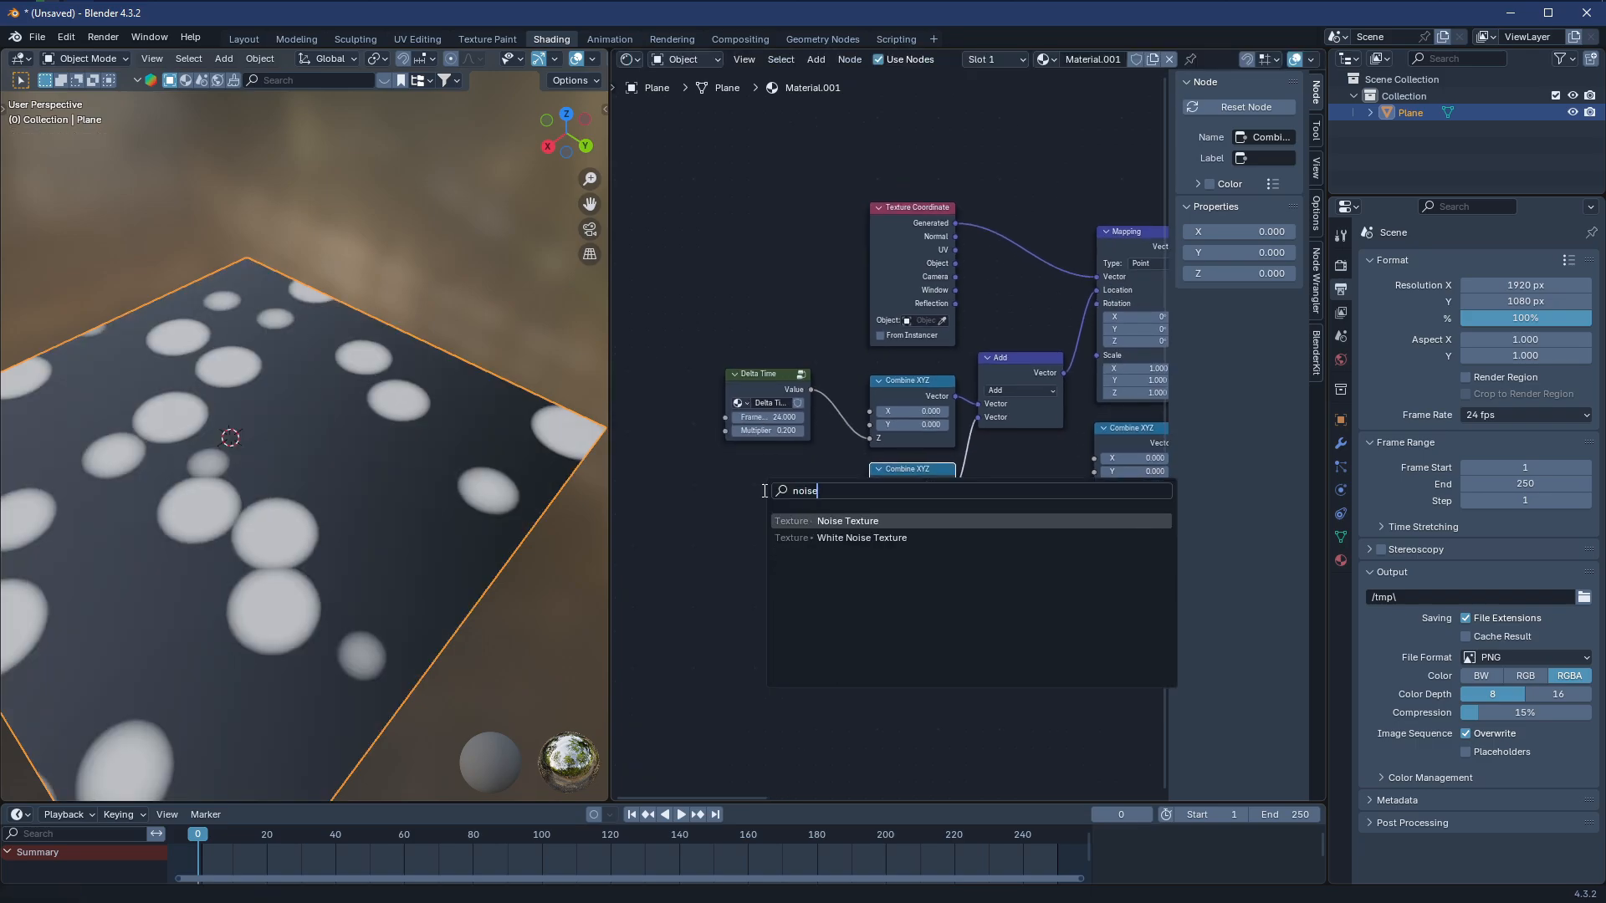
key("Return")
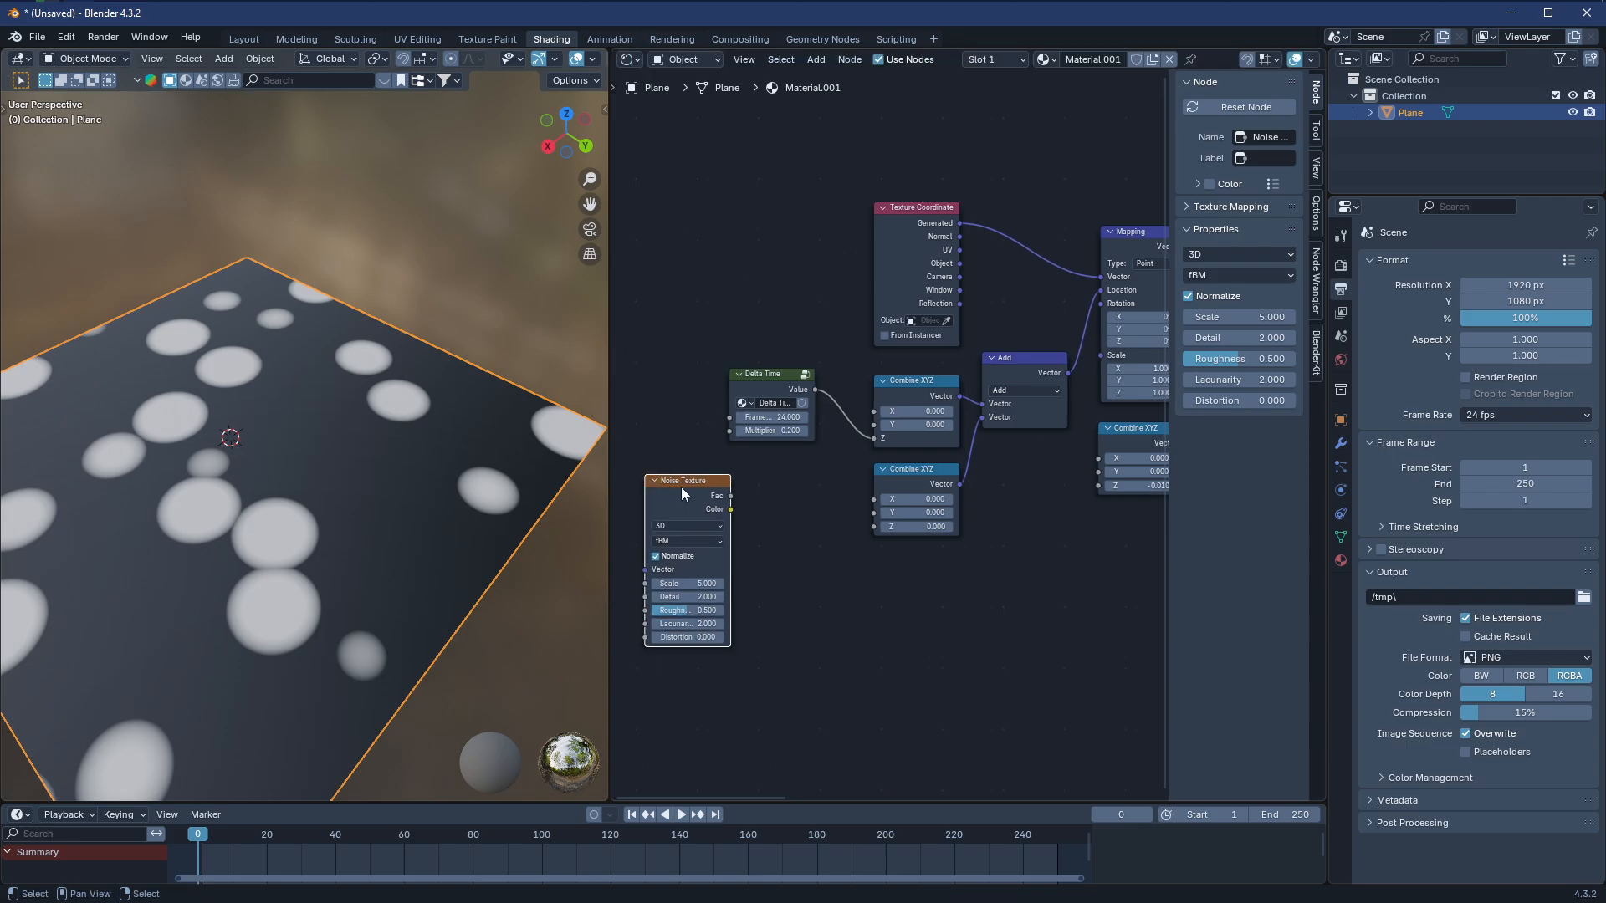
left_click(637, 475)
Add a Math node set to Multiply between the Noise Texture and the lower Combine XYZ
scroll(786, 476, "up", 1)
key("shift+a")
type("m")
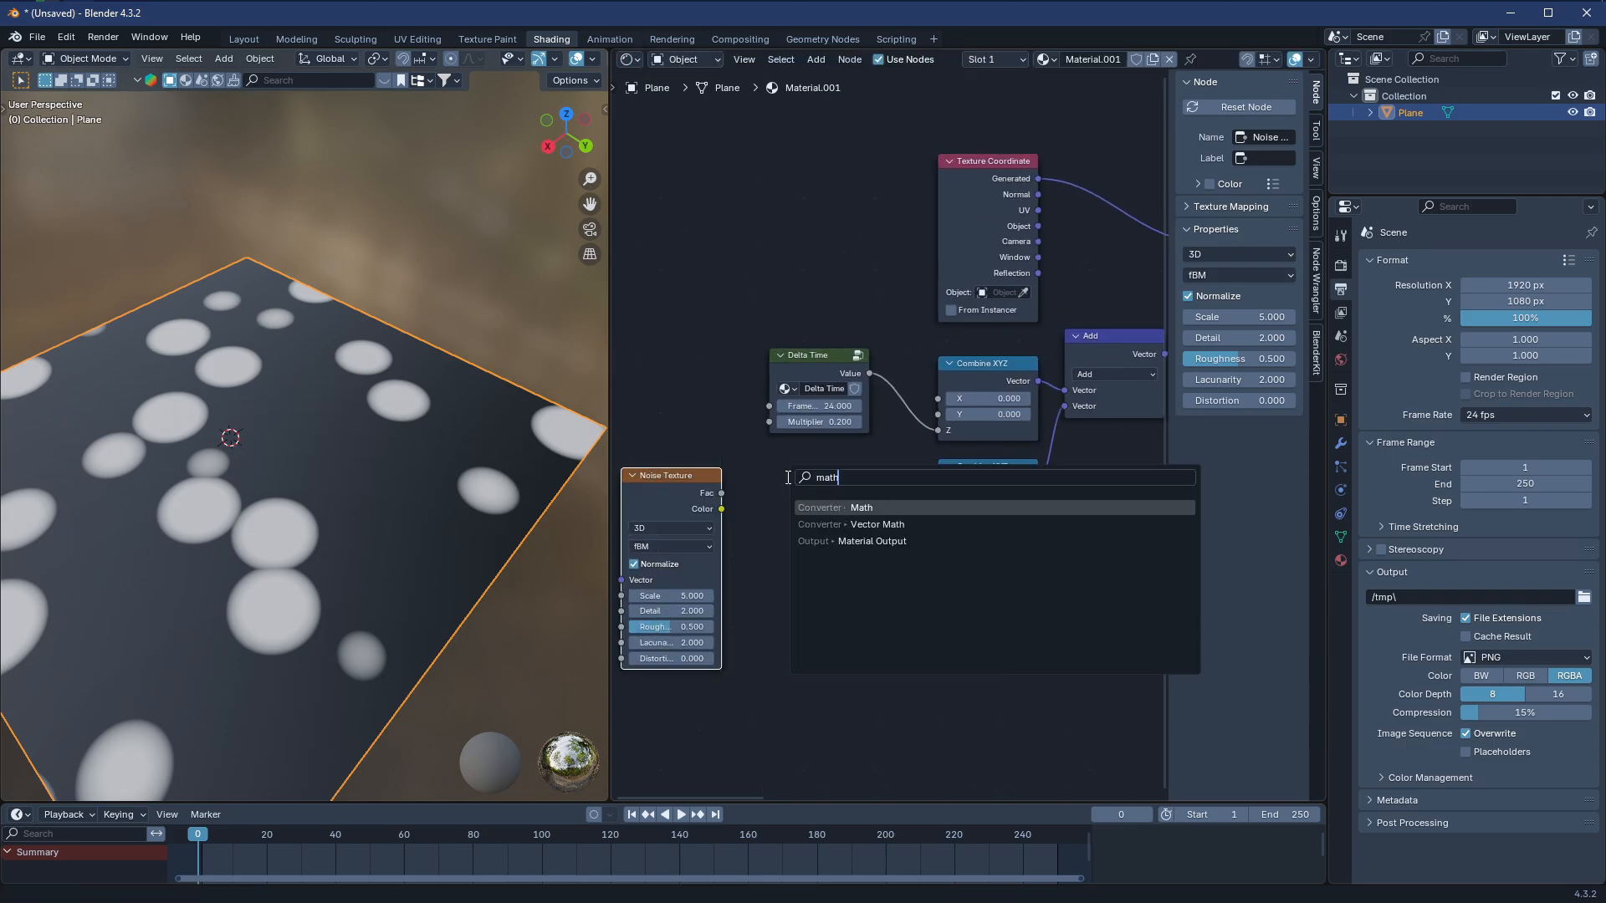
type("ath")
key("Return")
left_click(798, 510)
scroll(798, 510, "up", 1)
left_click(815, 542)
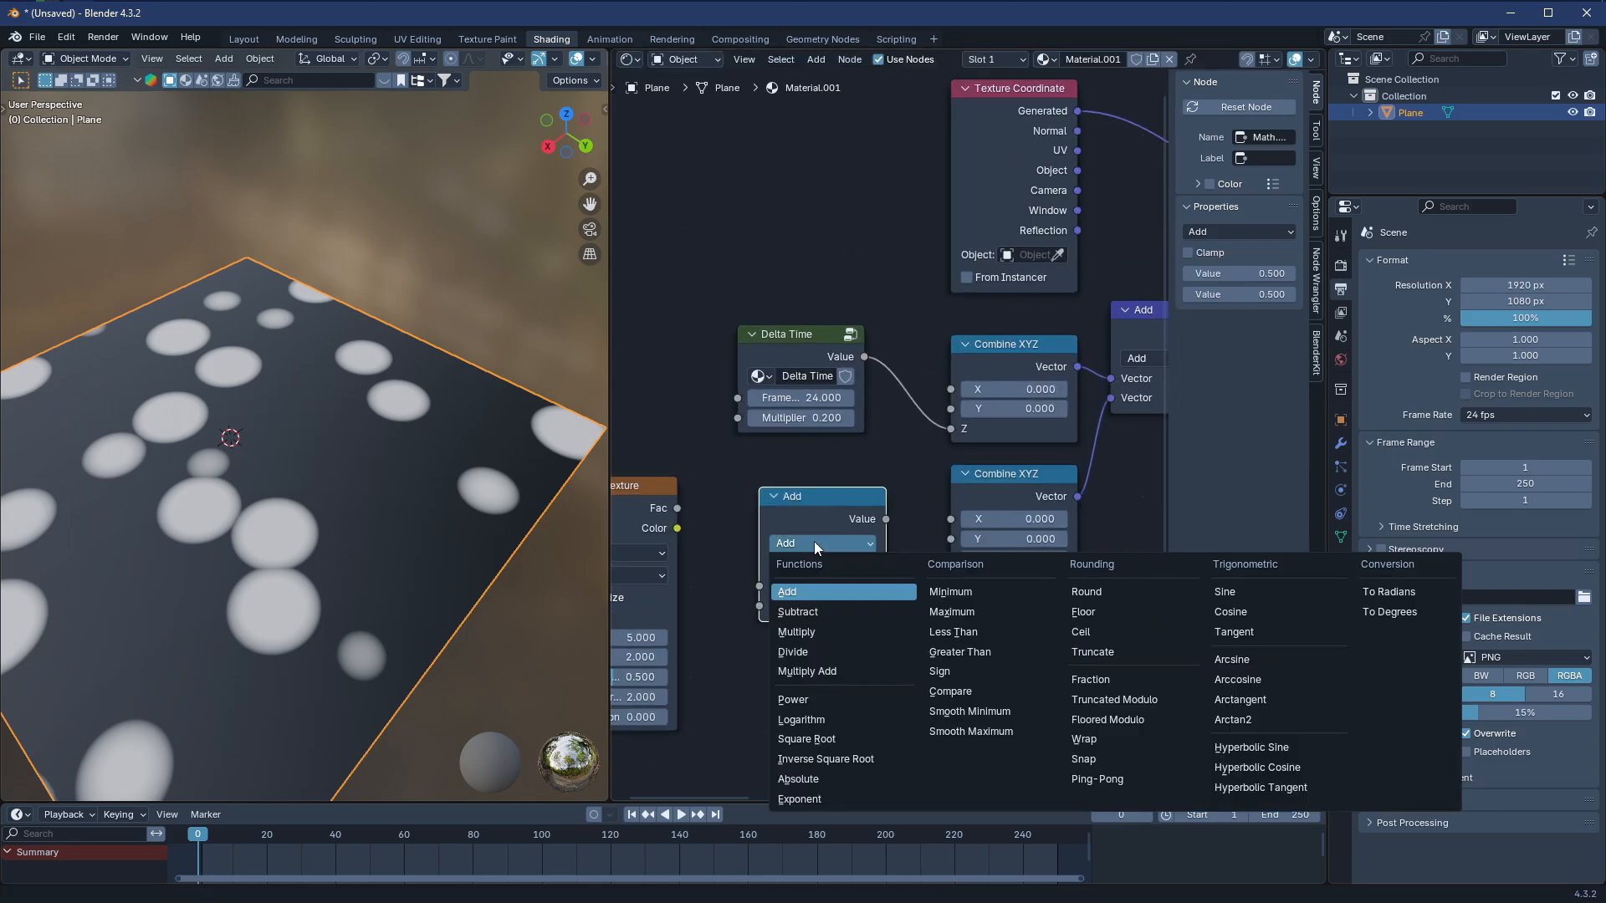
left_click(822, 634)
Connect the Noise Texture's Fac to Multiply, and Multiply's output to X, Y and Z of the lower Combine XYZ
left_click_drag(667, 517, 754, 584)
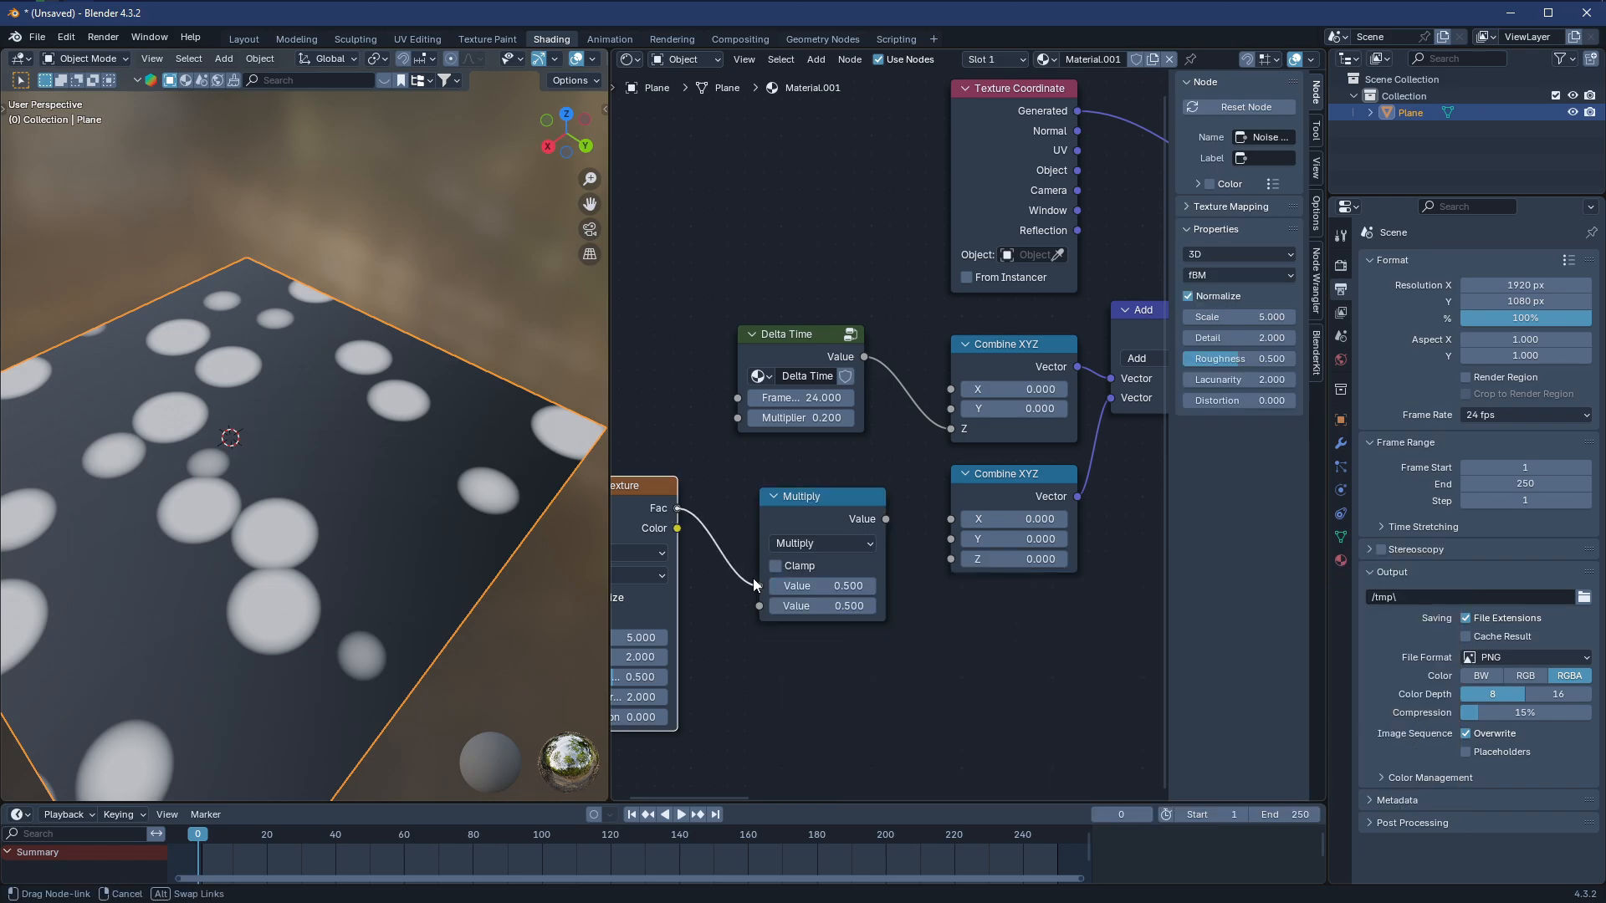
left_click_drag(886, 520, 946, 568)
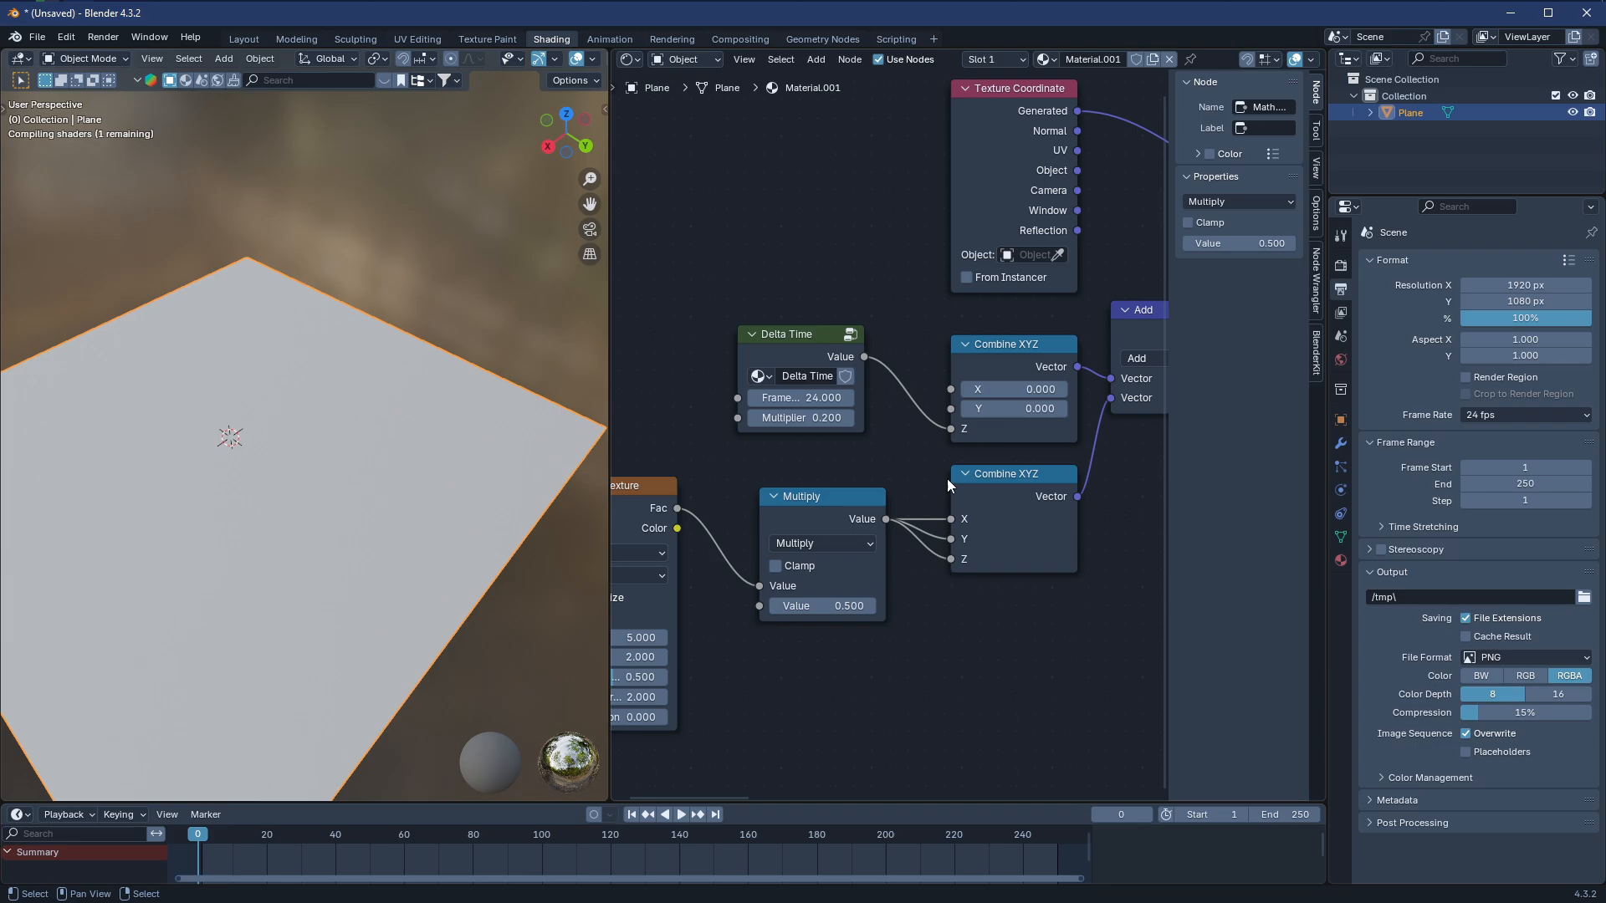
left_click_drag(982, 495, 974, 495)
Set the Multiply node's second value to 0.1 to reduce the noise distortion on the plane
scroll(851, 635, "up", 4)
middle_click_drag(861, 582, 1009, 495)
mouse_move(319, 520)
middle_mouse_down()
mouse_move(107, 529)
mouse_move(264, 494)
mouse_move(301, 527)
middle_mouse_up()
scroll(107, 530, "up", 3)
left_click(982, 529)
type("0.")
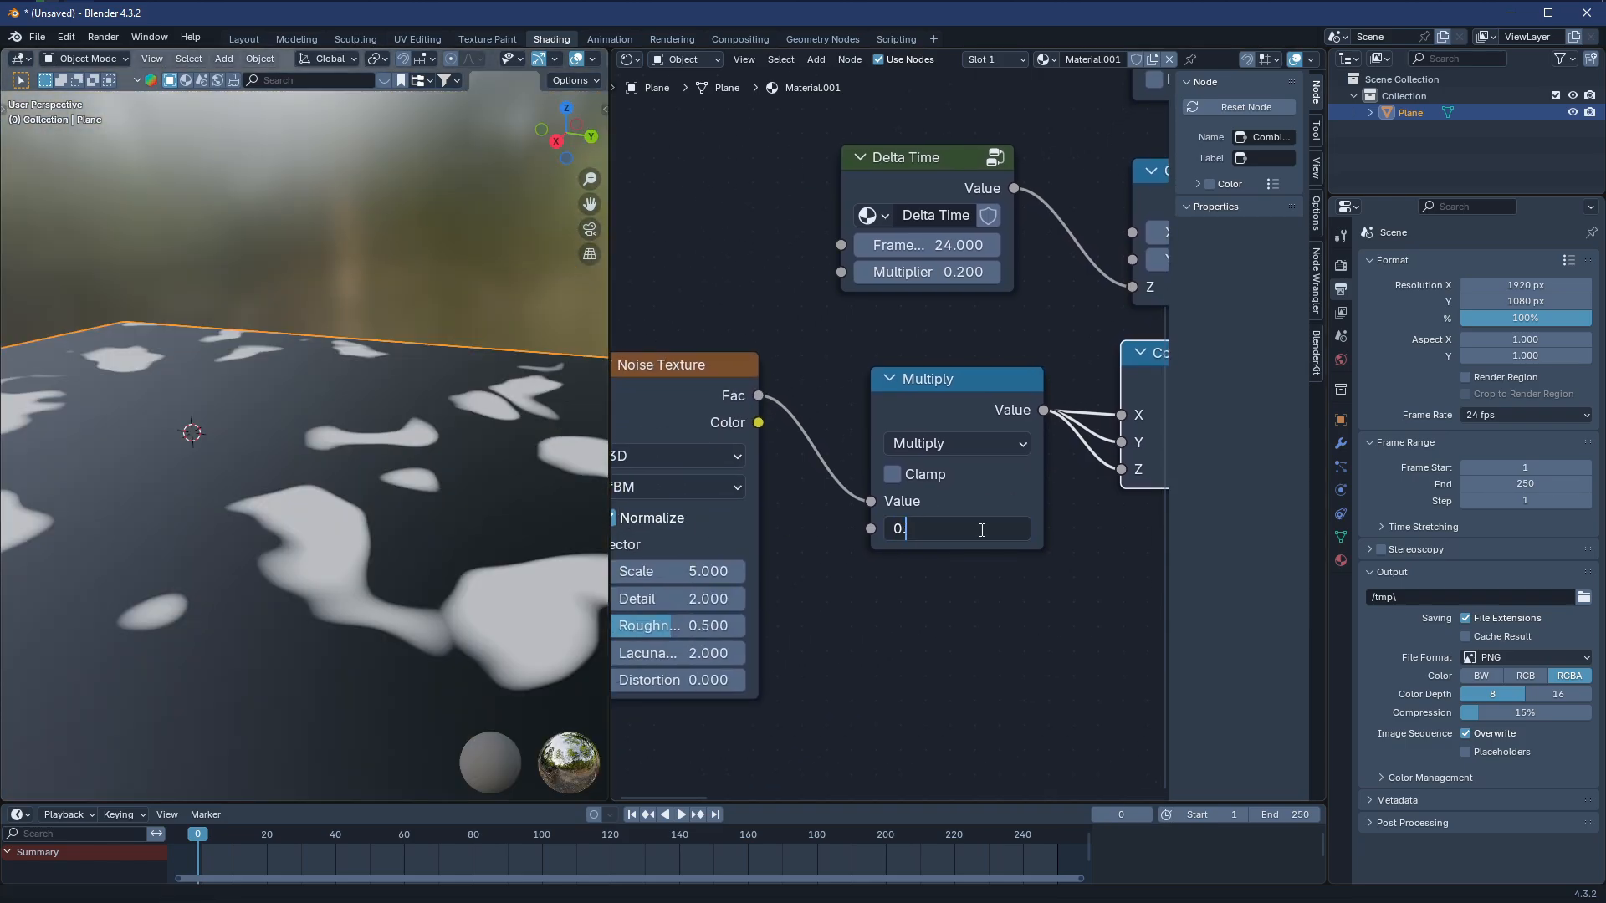
type("1")
key("Return")
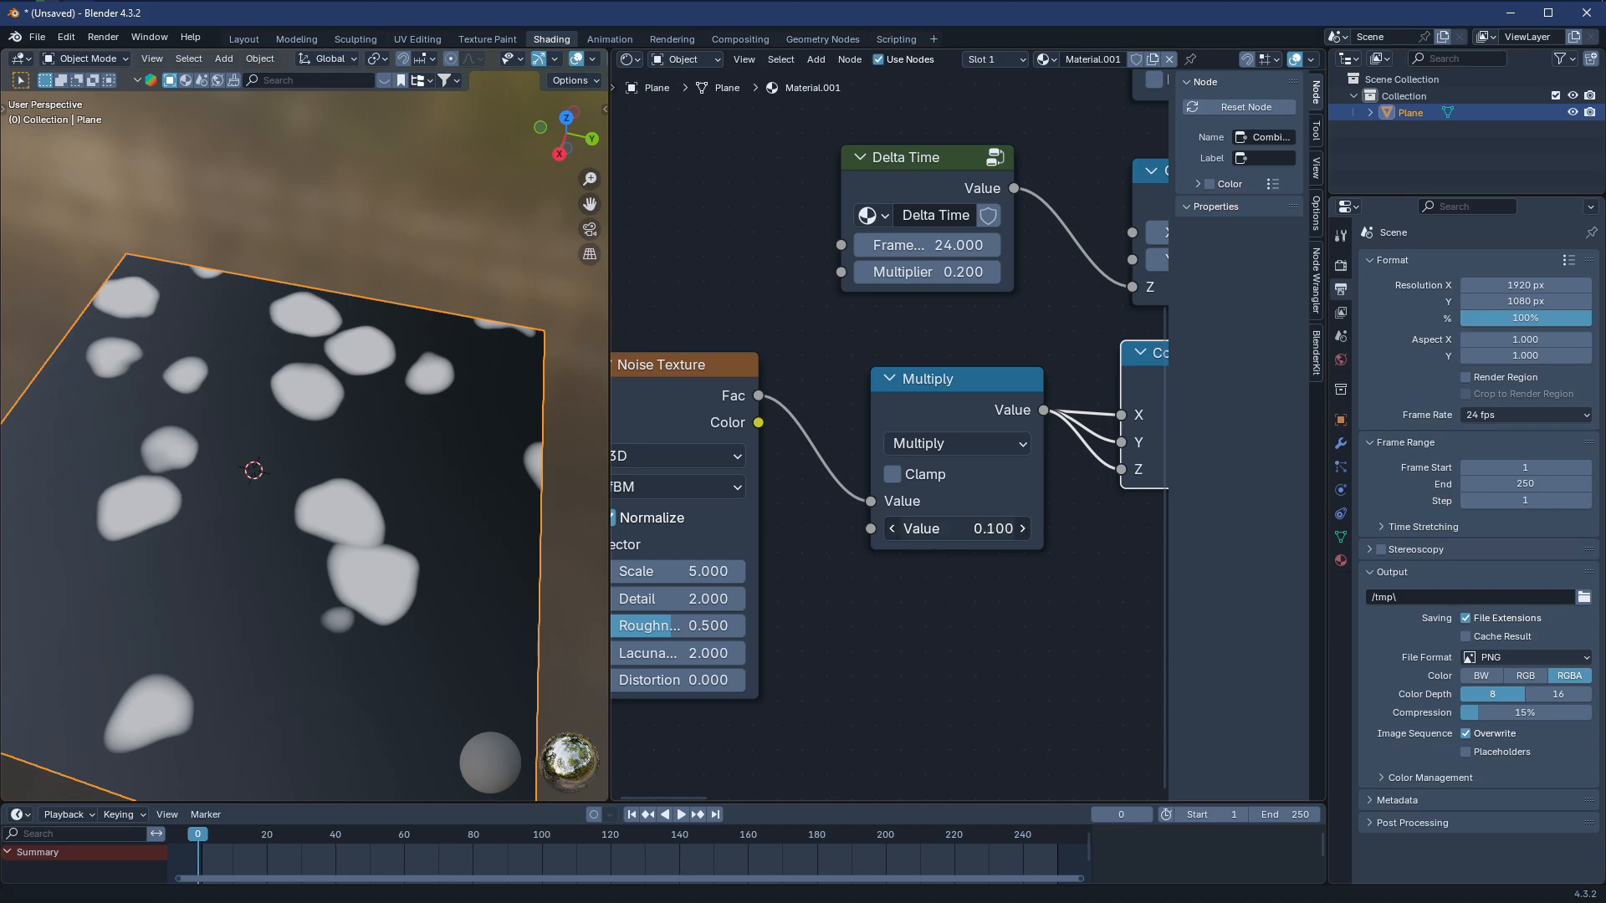
Scrub the timeline to frame 29 to check how the noise affects the animated blobs
left_click_drag(201, 837, 298, 847)
scroll(995, 478, "down", 4)
middle_click_drag(995, 478, 819, 543)
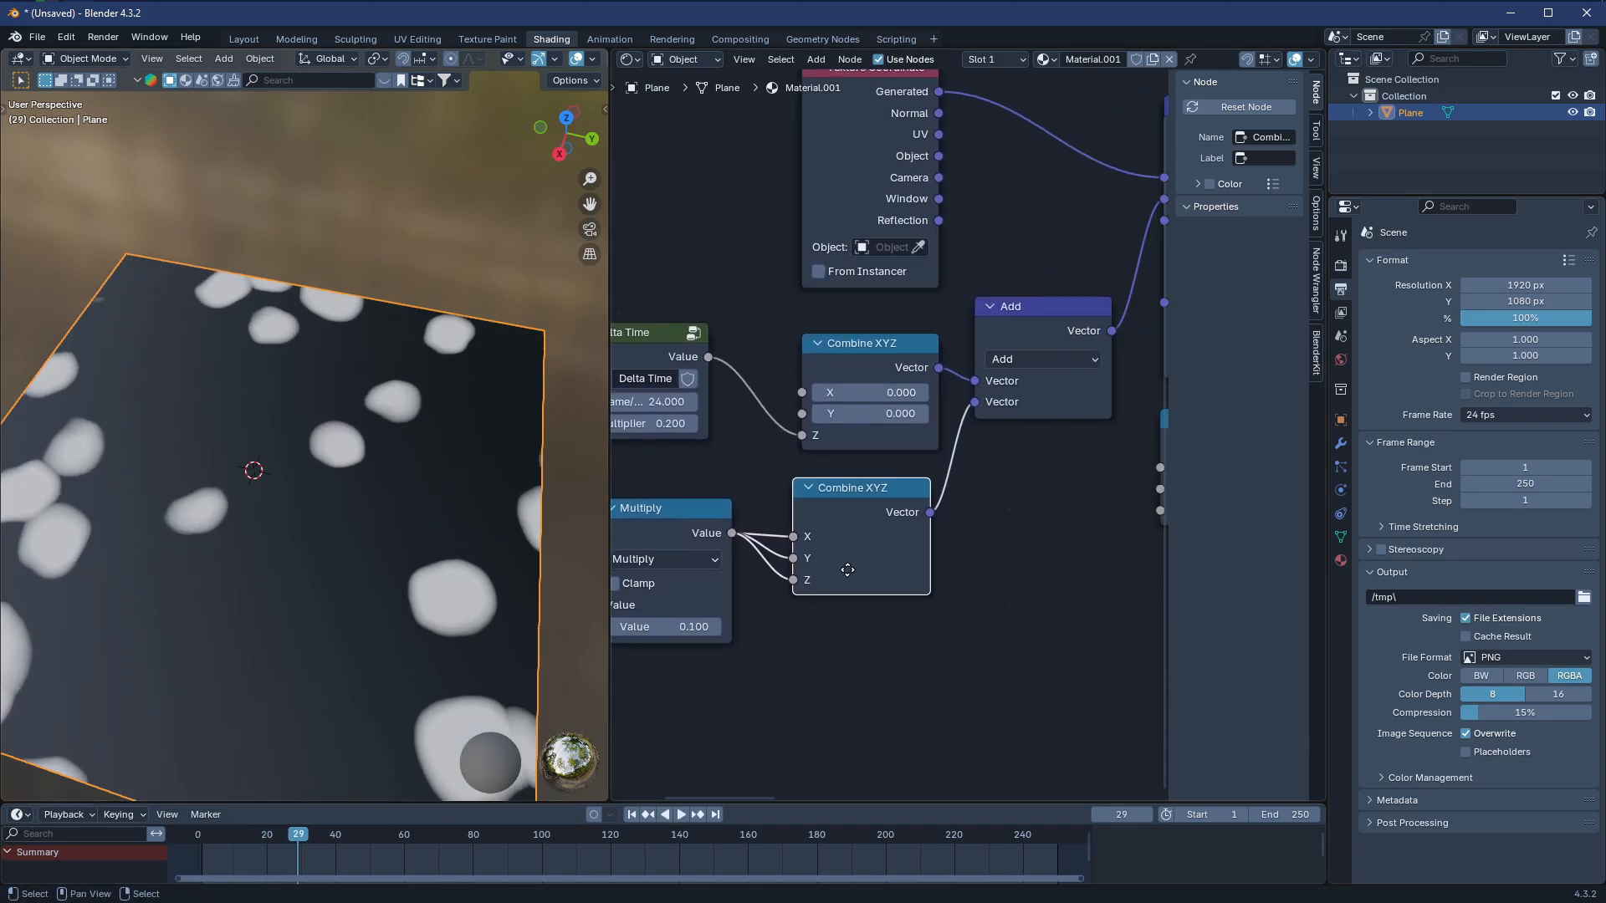
Connect the Mapping's Vector to the first input of the second Voronoi's Add node, and move the -0.010 Combine XYZ closer under the Mapping
left_click_drag(716, 339, 785, 561)
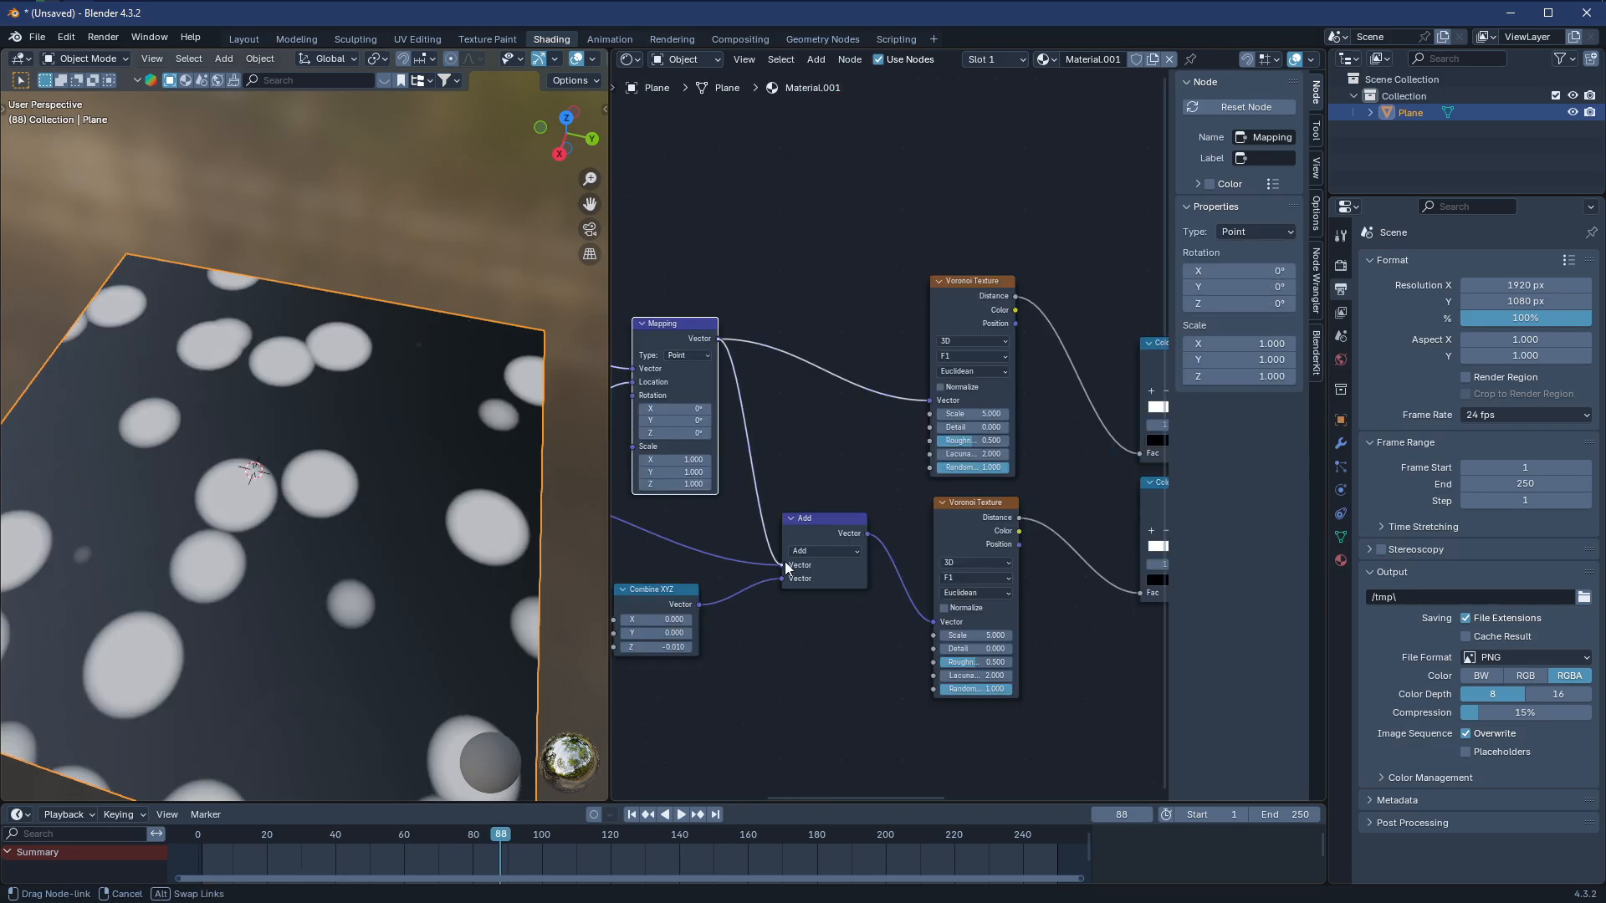
middle_click_drag(667, 670, 883, 644)
scroll(900, 608, "up", 1)
left_click_drag(878, 574, 895, 514)
middle_click_drag(734, 540, 831, 554)
scroll(843, 510, "up", 3)
scroll(843, 508, "down", 6)
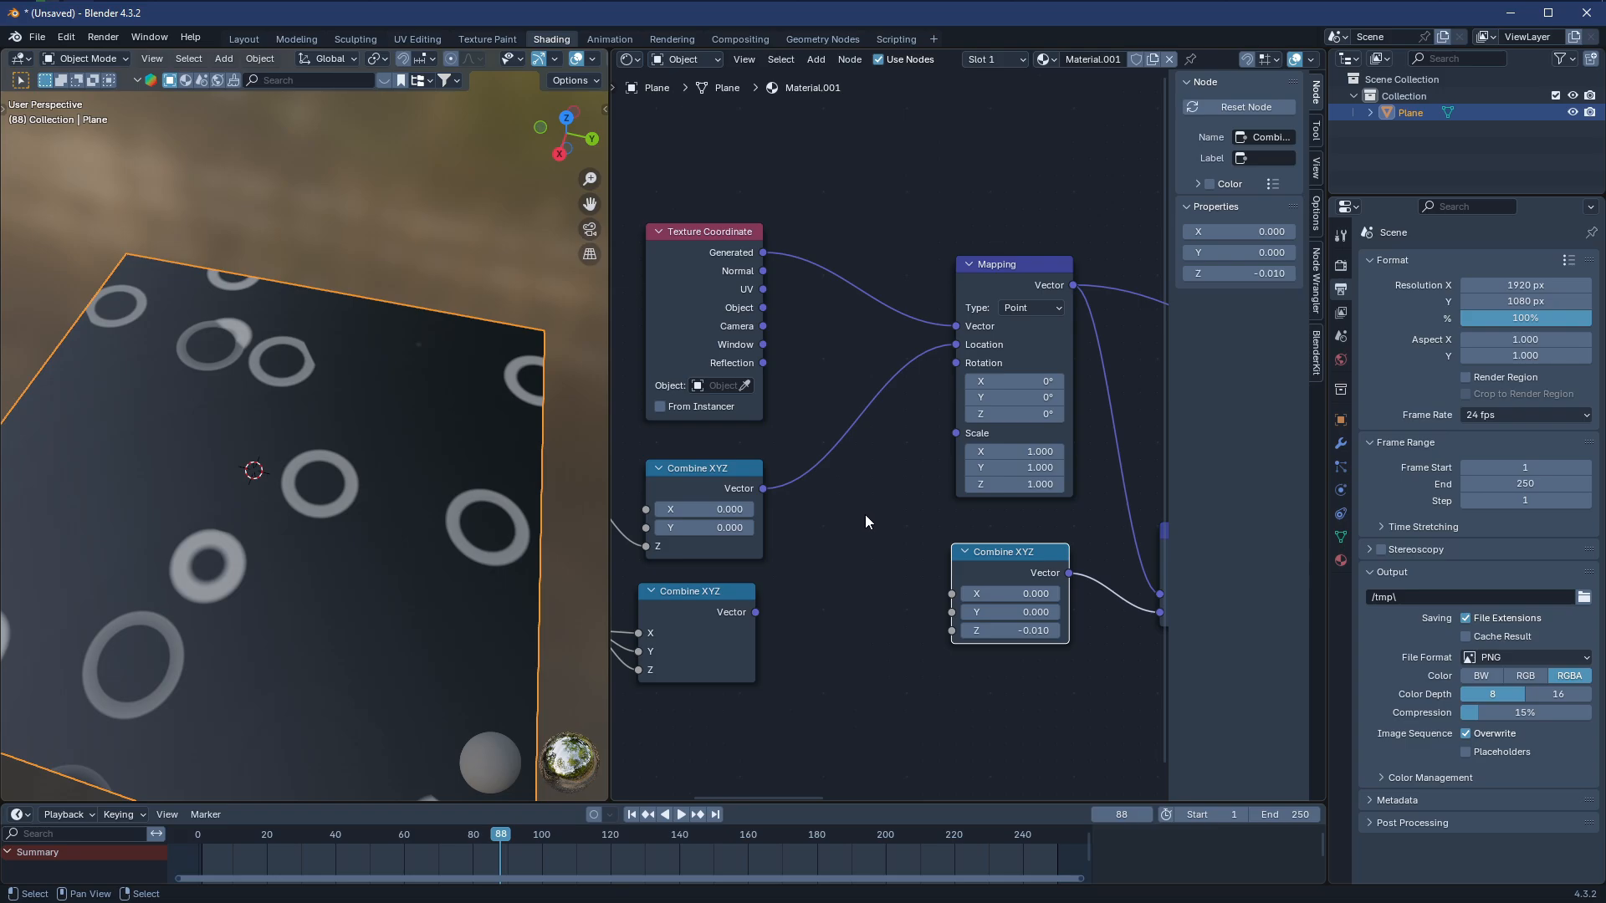
Add a Vector Math node set to Add and insert it between Delta Time's Combine XYZ and the Mapping's Location
scroll(633, 547, "up", 7)
middle_click_drag(632, 547, 870, 547)
left_click_drag(793, 504, 799, 514)
middle_click_drag(1101, 480, 903, 493)
scroll(919, 464, "up", 1)
key("shift+a")
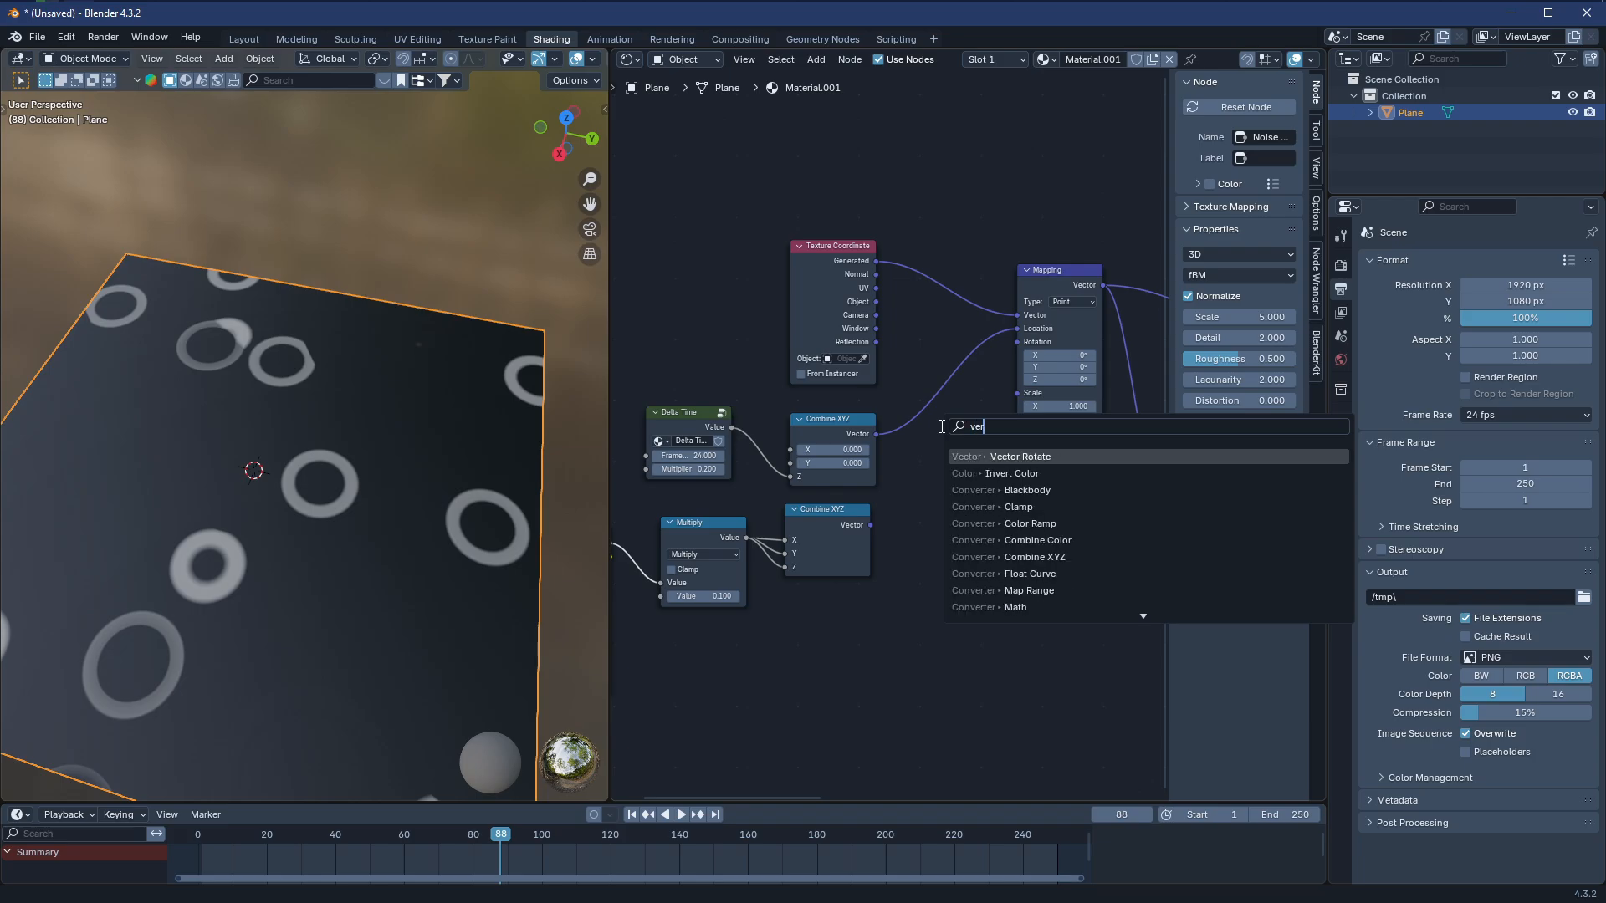
key("BackSpace")
key("Return")
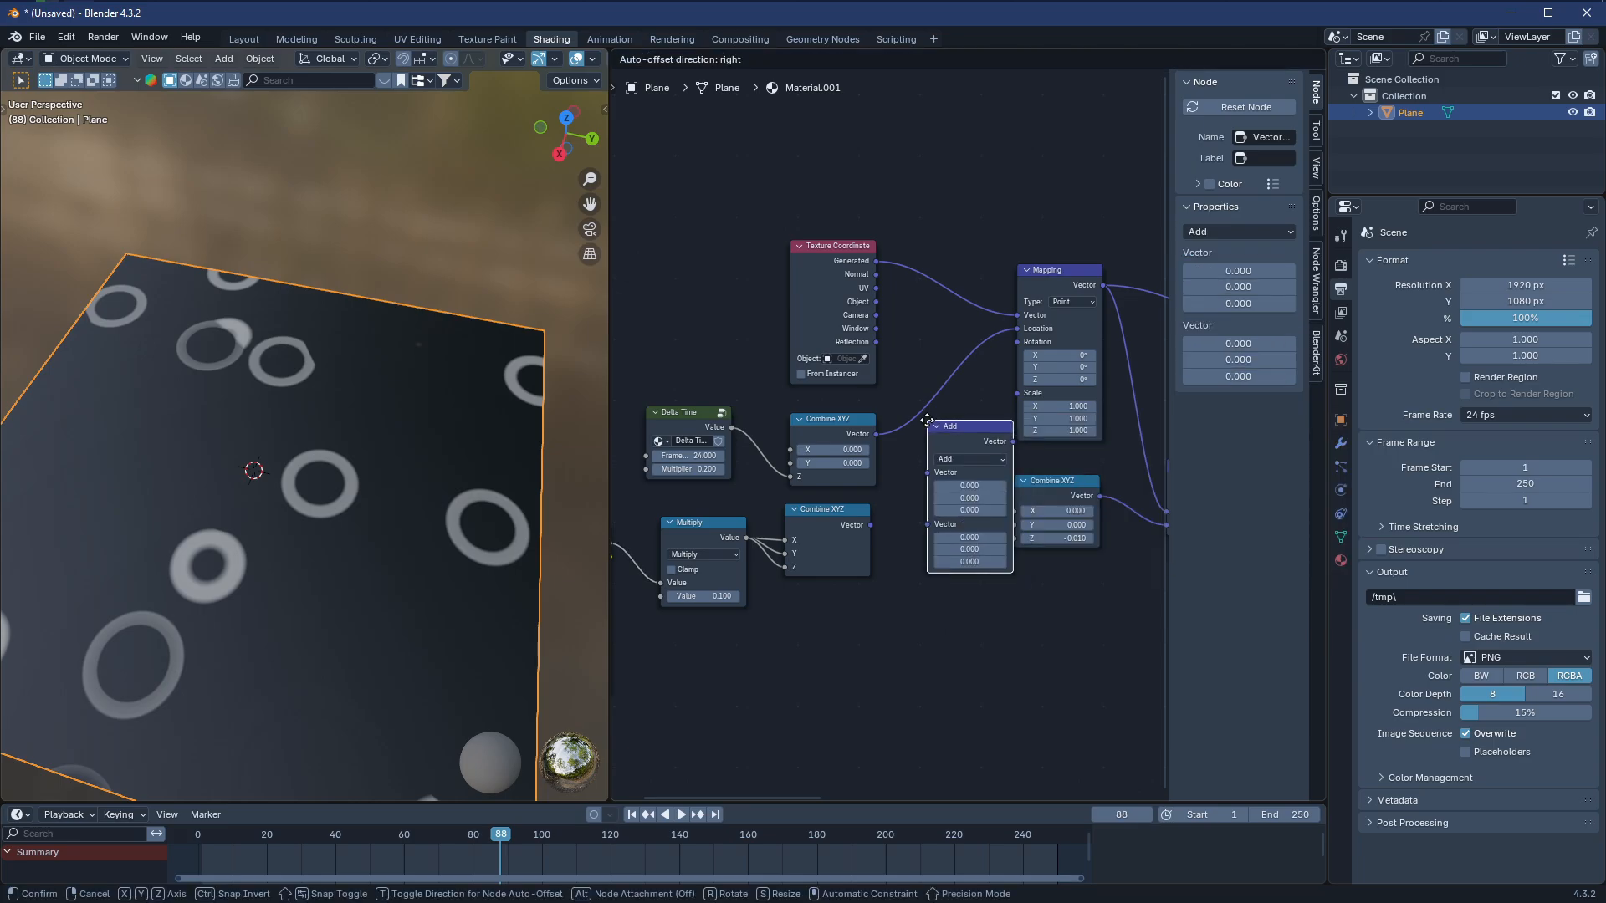
left_click(923, 368)
key("KP_Decimal")
scroll(859, 469, "up", 1)
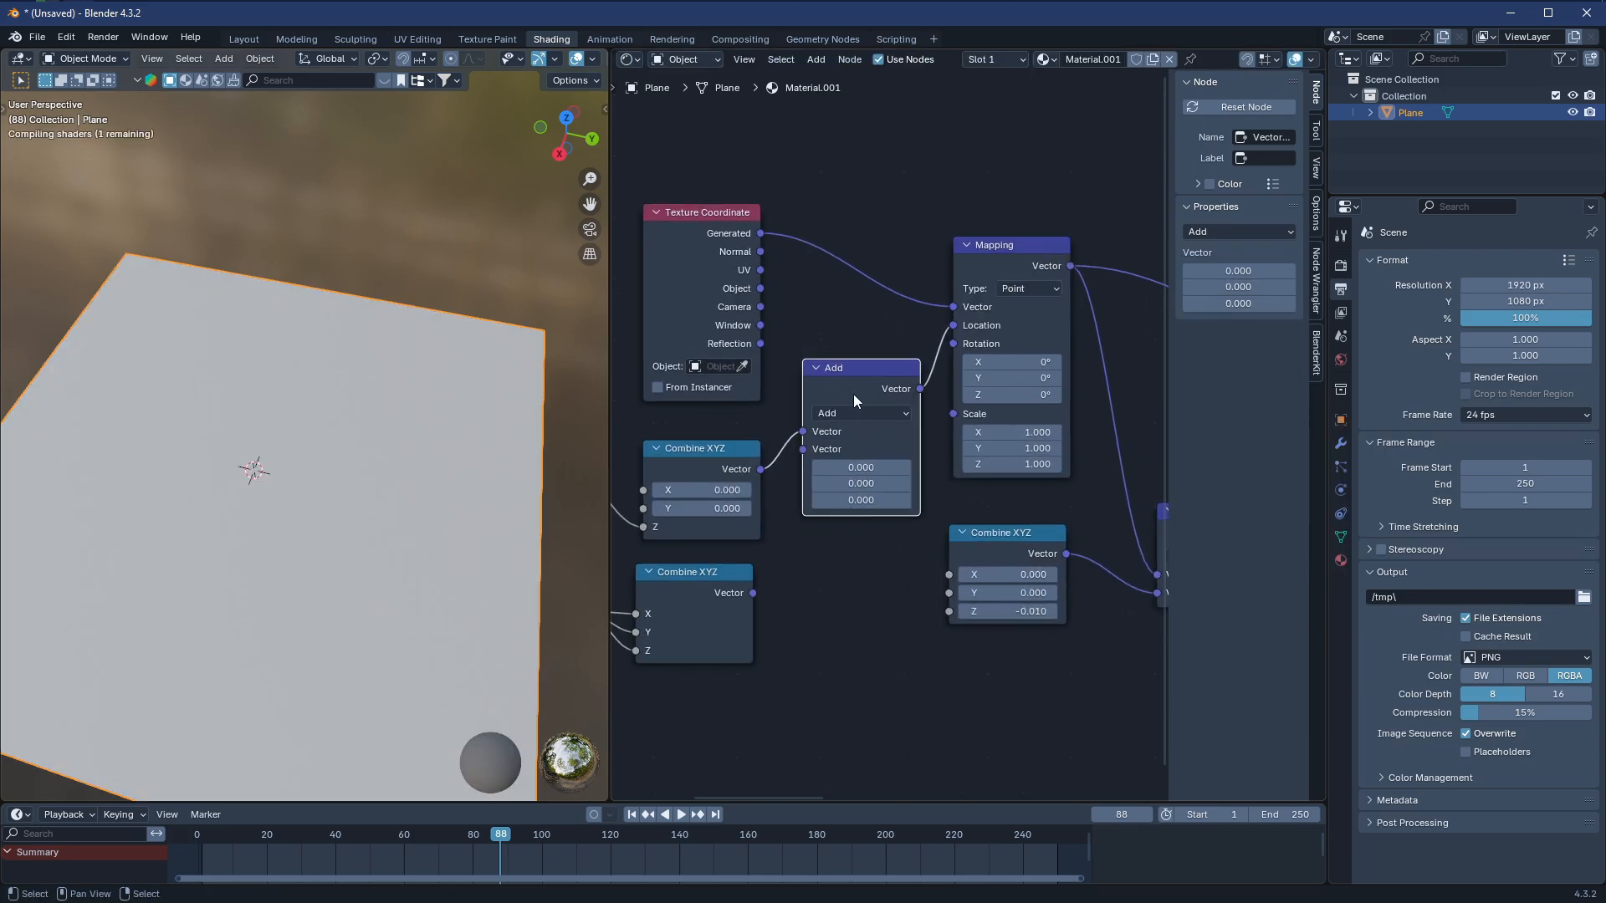
left_click_drag(853, 394, 856, 381)
Reposition the Noise Texture, Multiply and lower Combine XYZ nodes into a tidy row below Delta Time
middle_click_drag(698, 580, 842, 530)
left_click(895, 524)
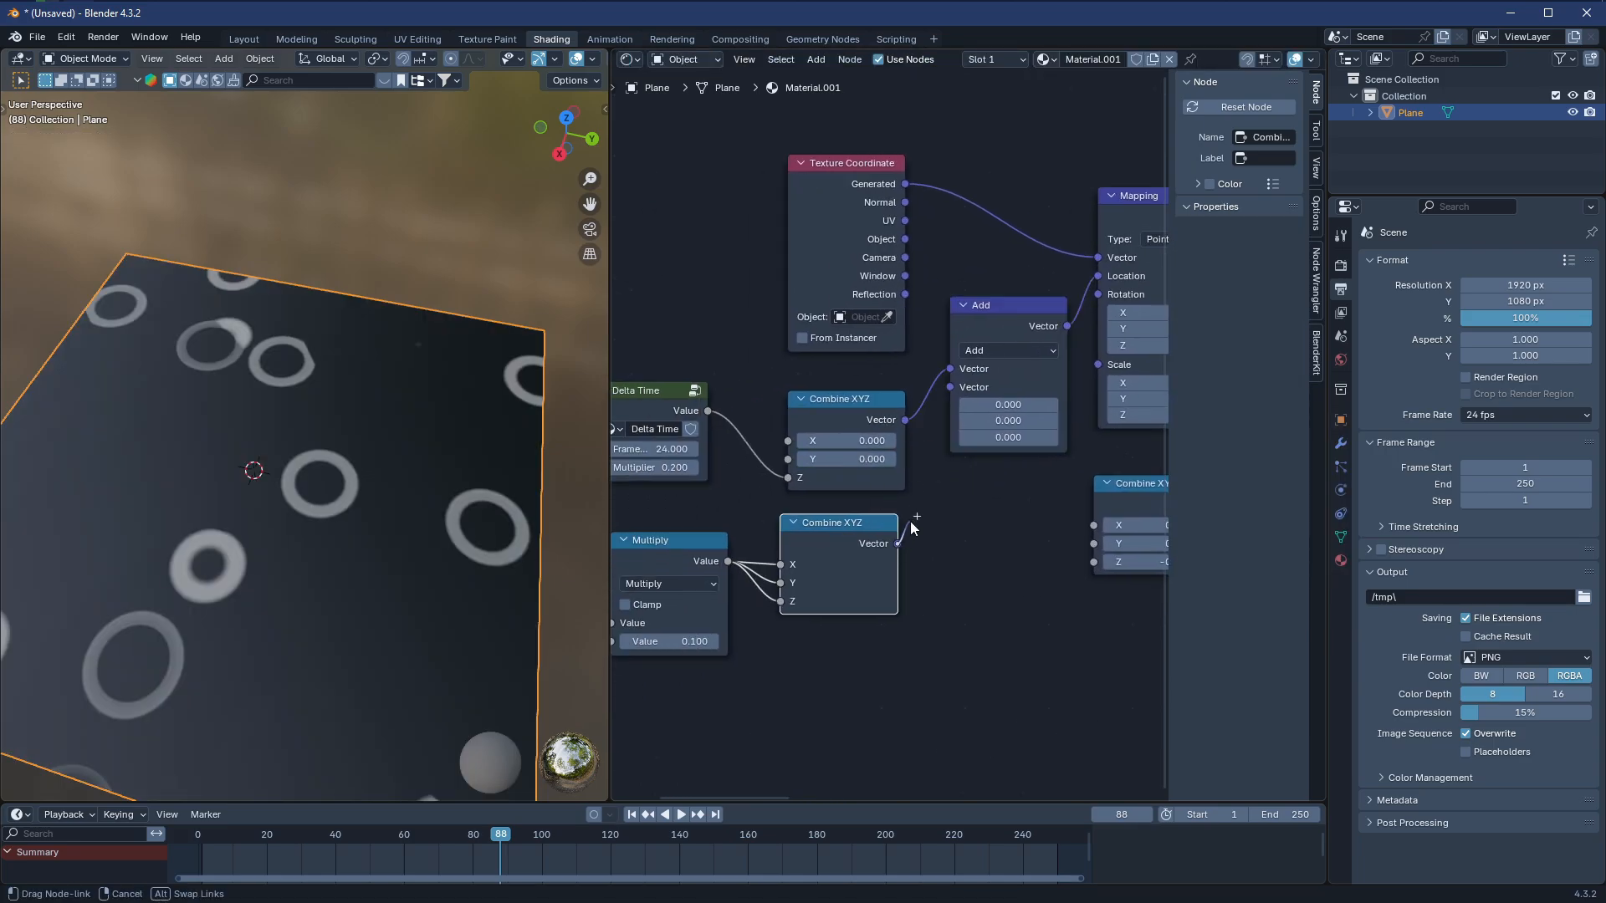
scroll(910, 524, "up", 1)
left_click_drag(1040, 491, 1003, 563)
middle_click_drag(693, 532, 819, 484)
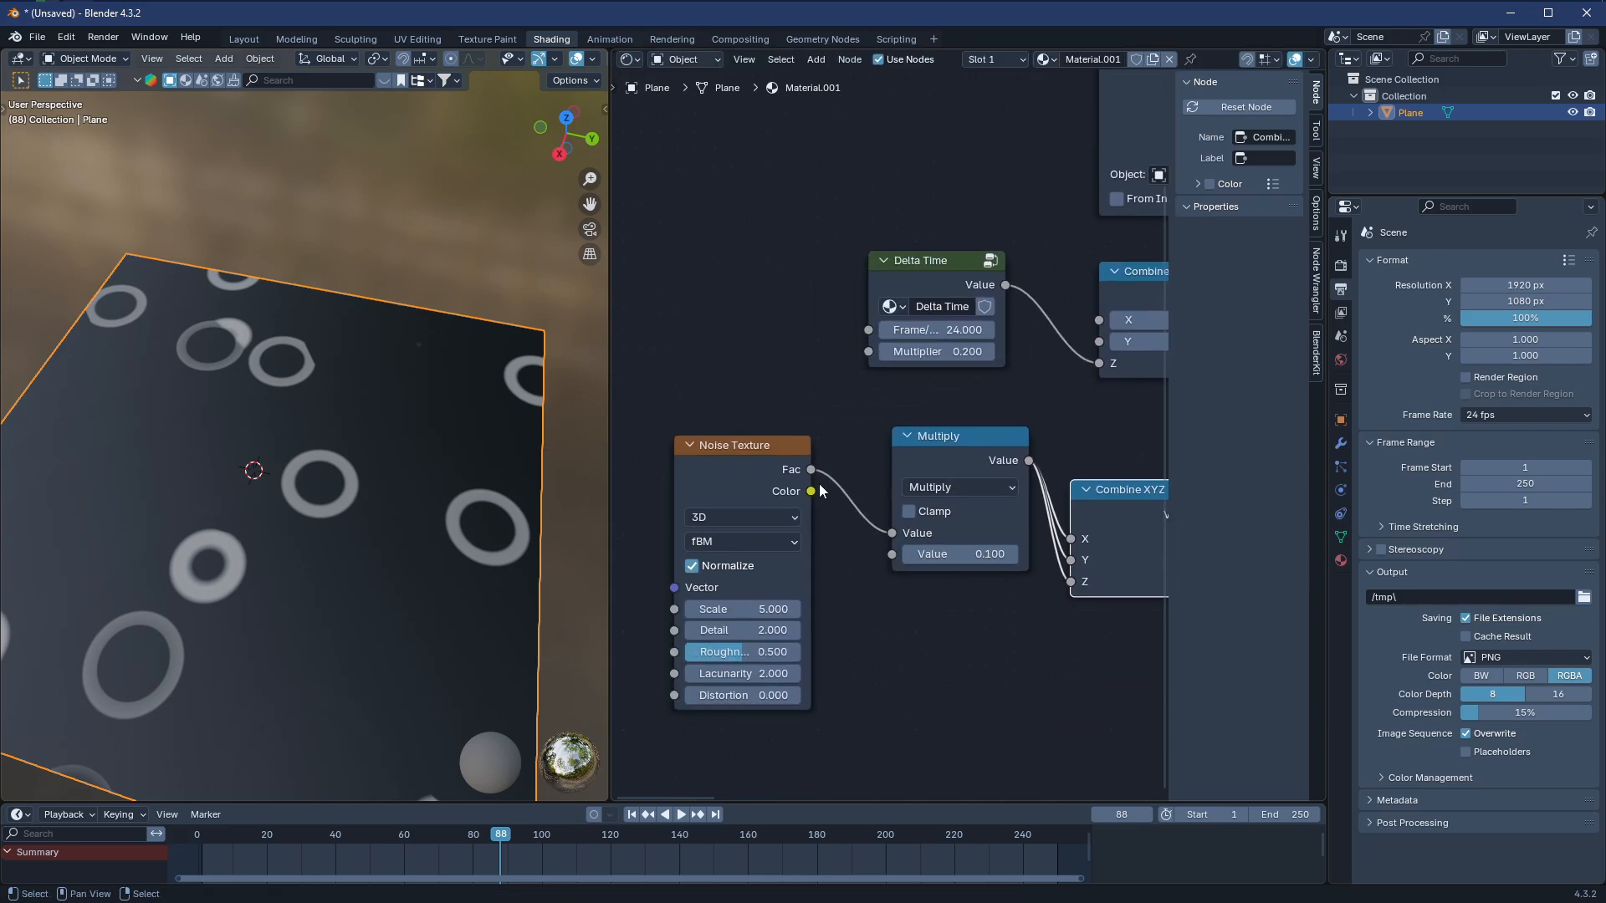
left_click_drag(766, 470, 759, 454)
left_click_drag(947, 446, 910, 456)
middle_click_drag(985, 497, 813, 506)
left_click_drag(950, 507, 950, 464)
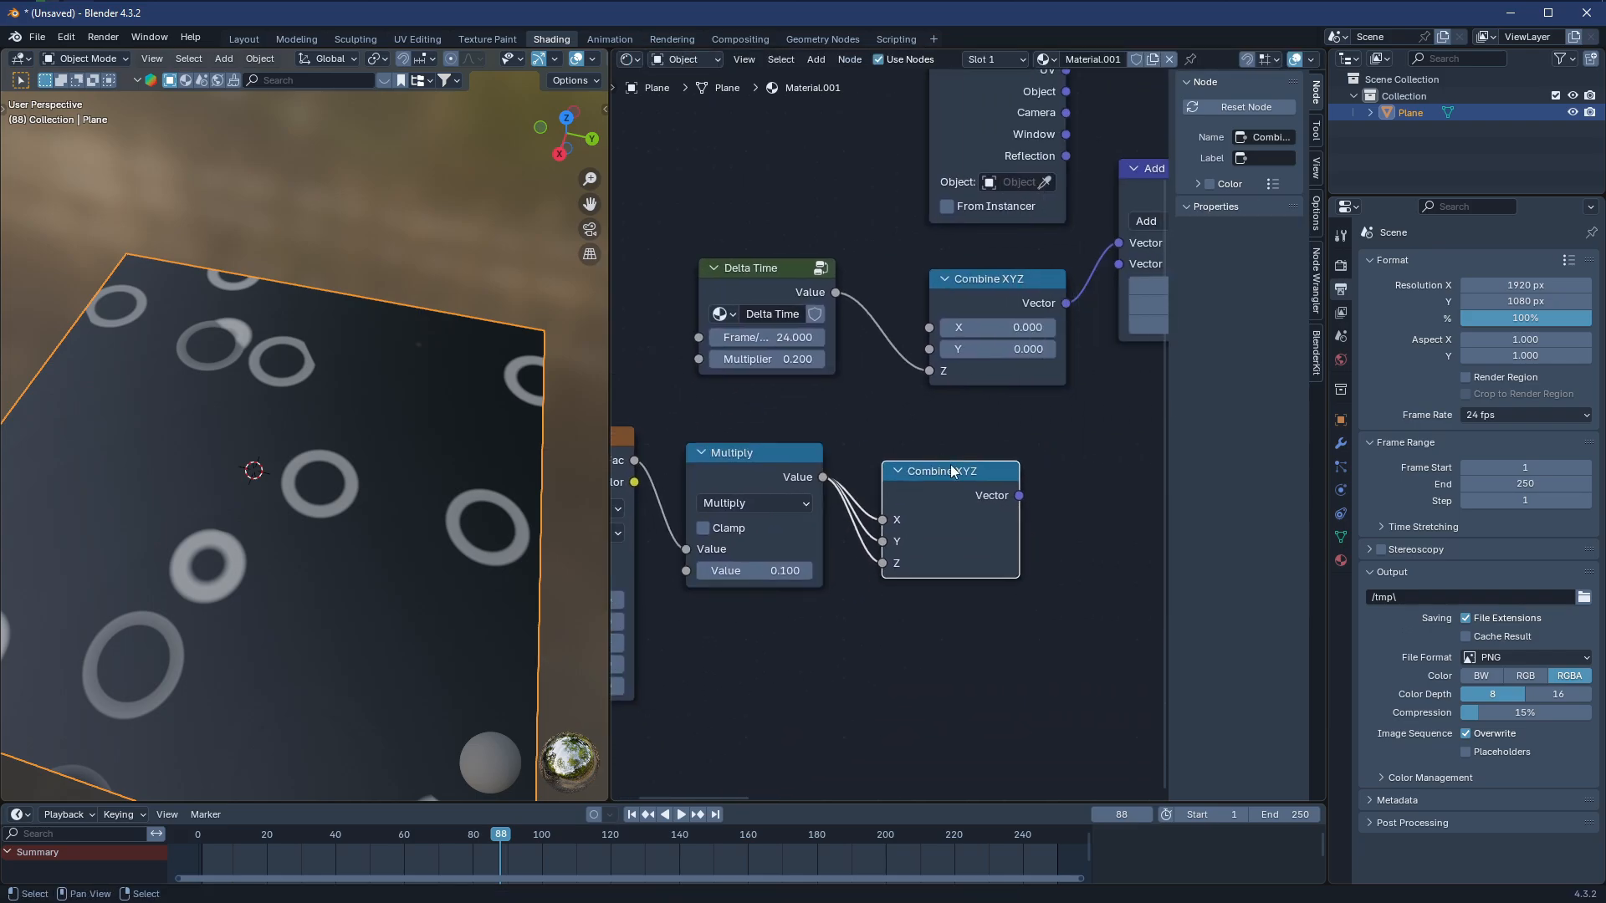
Connect the noise-driven Combine XYZ's Vector to the second input of the Add node before the Mapping
middle_click_drag(950, 464, 786, 530)
left_click_drag(786, 530, 808, 514)
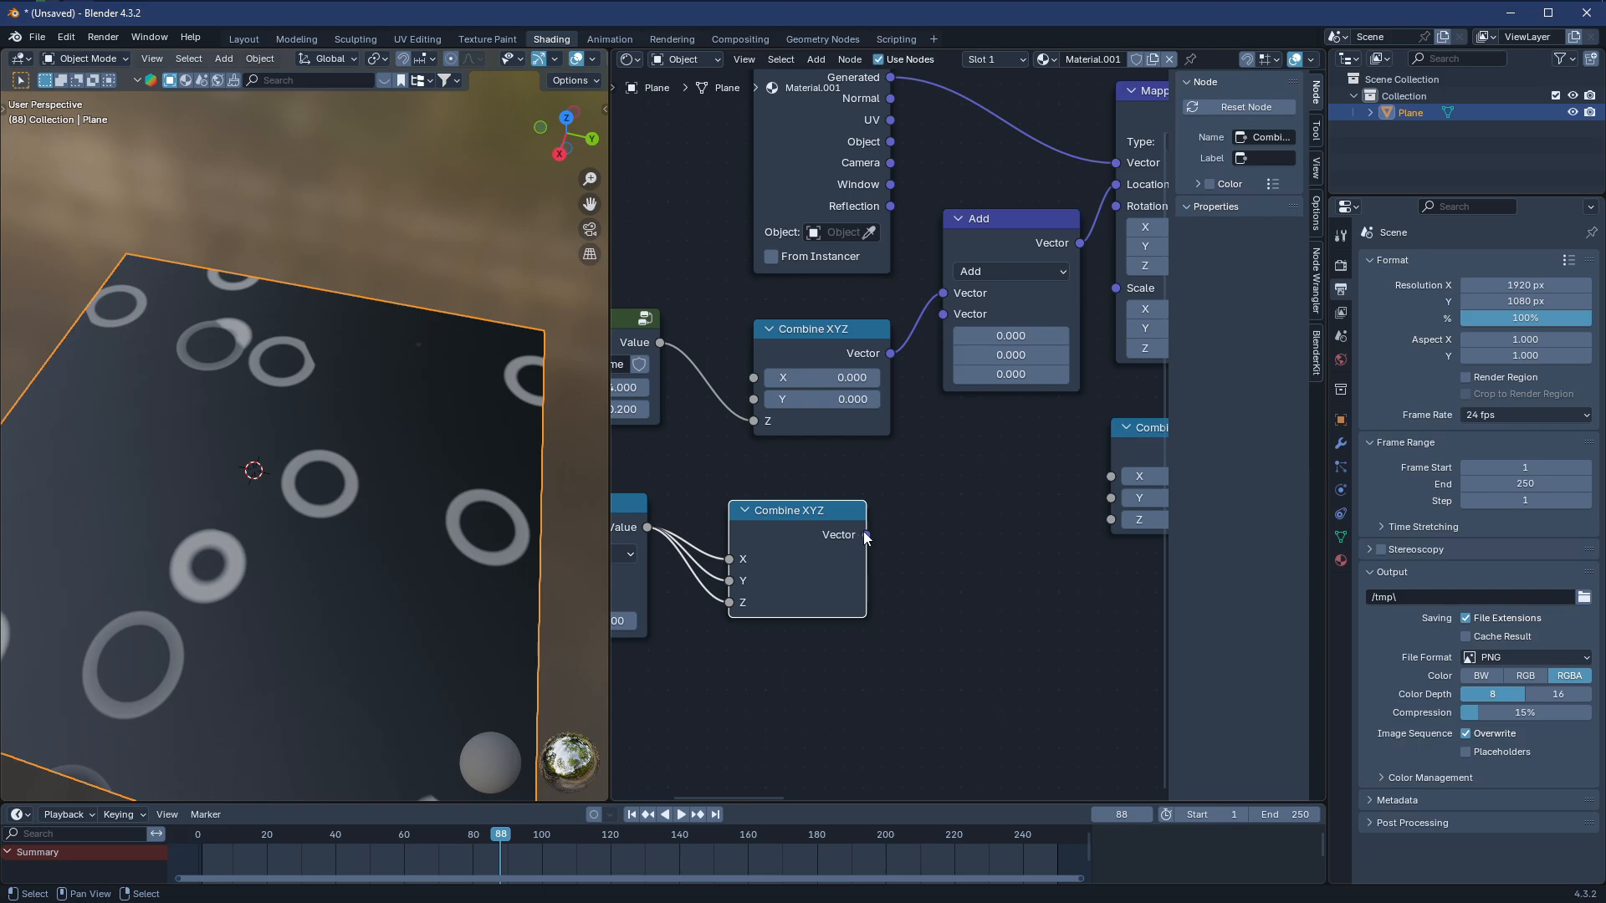
left_click_drag(958, 338, 945, 318)
scroll(907, 422, "down", 2)
scroll(770, 550, "up", 1)
Play the animation briefly and scrub the timeline to frame 34 to check the noise-distorted rings
middle_click_drag(770, 549, 1003, 552)
middle_click_drag(335, 853, 403, 849)
key("space")
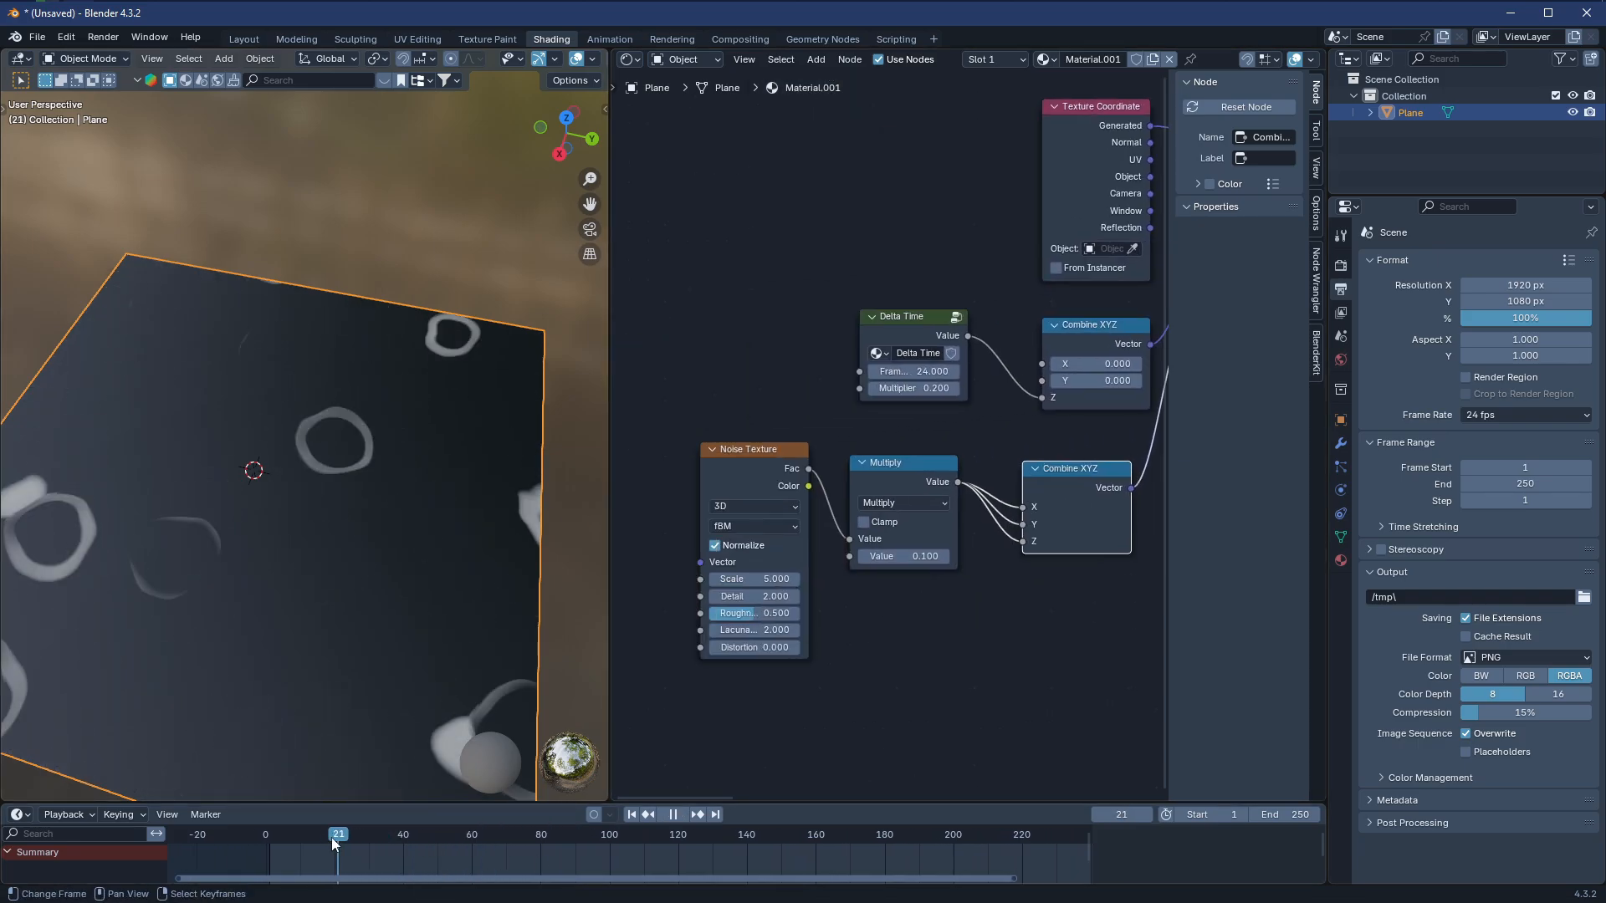
left_click(333, 838)
left_click_drag(333, 838, 380, 838)
key("space")
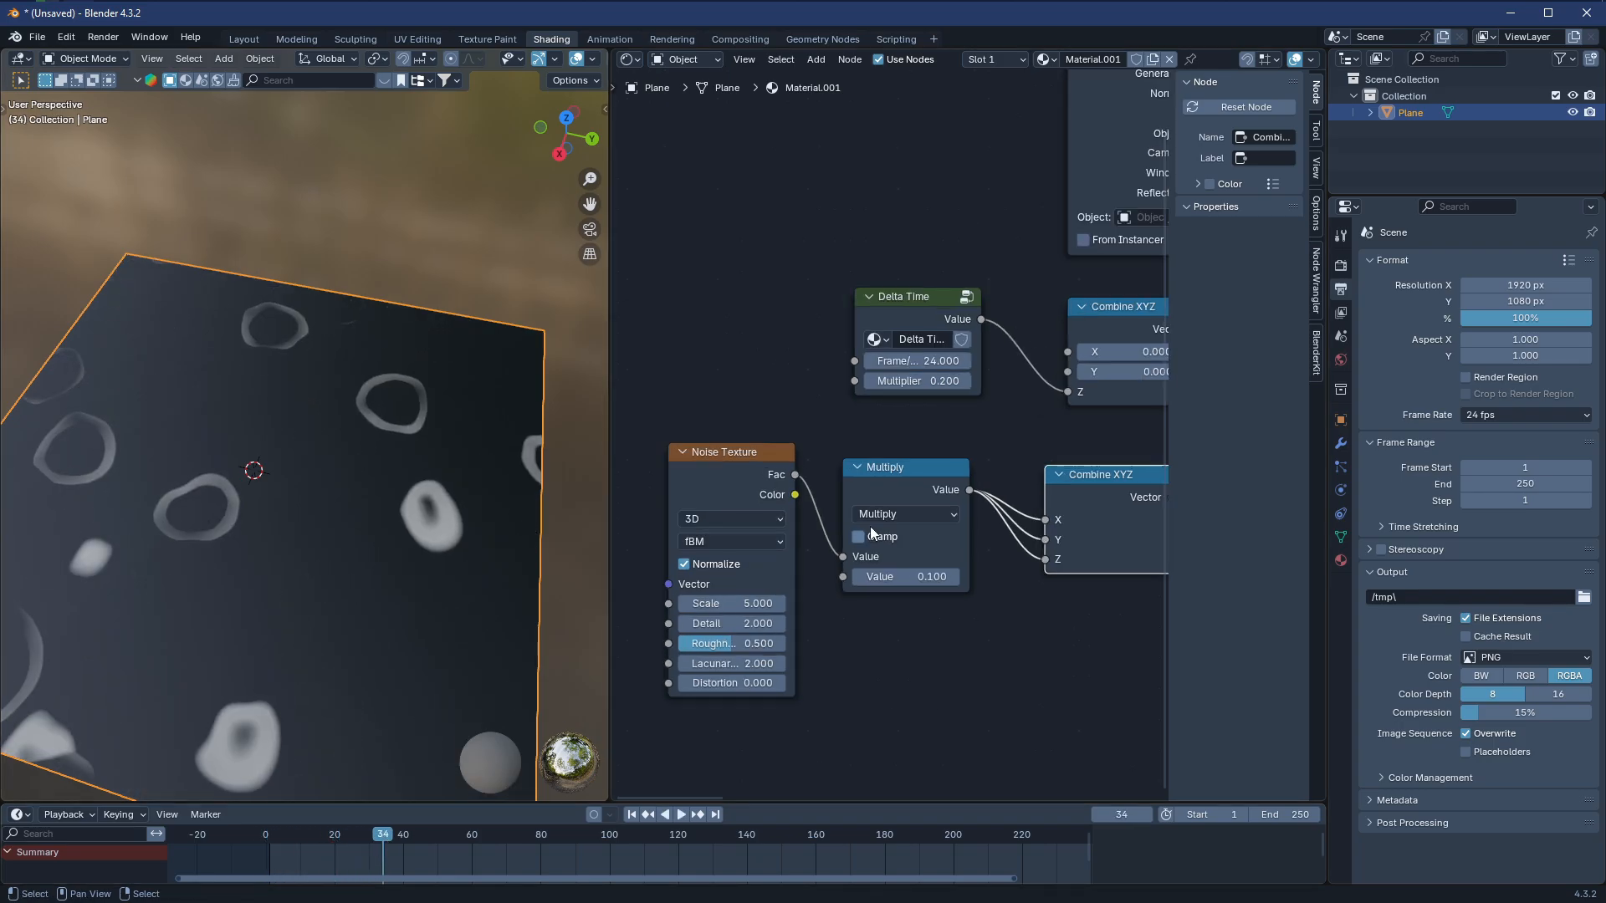
Set the Multiply value to 0.05 and preview the softer distortion by scrubbing to frame 136
scroll(889, 434, "up", 2)
key("Return")
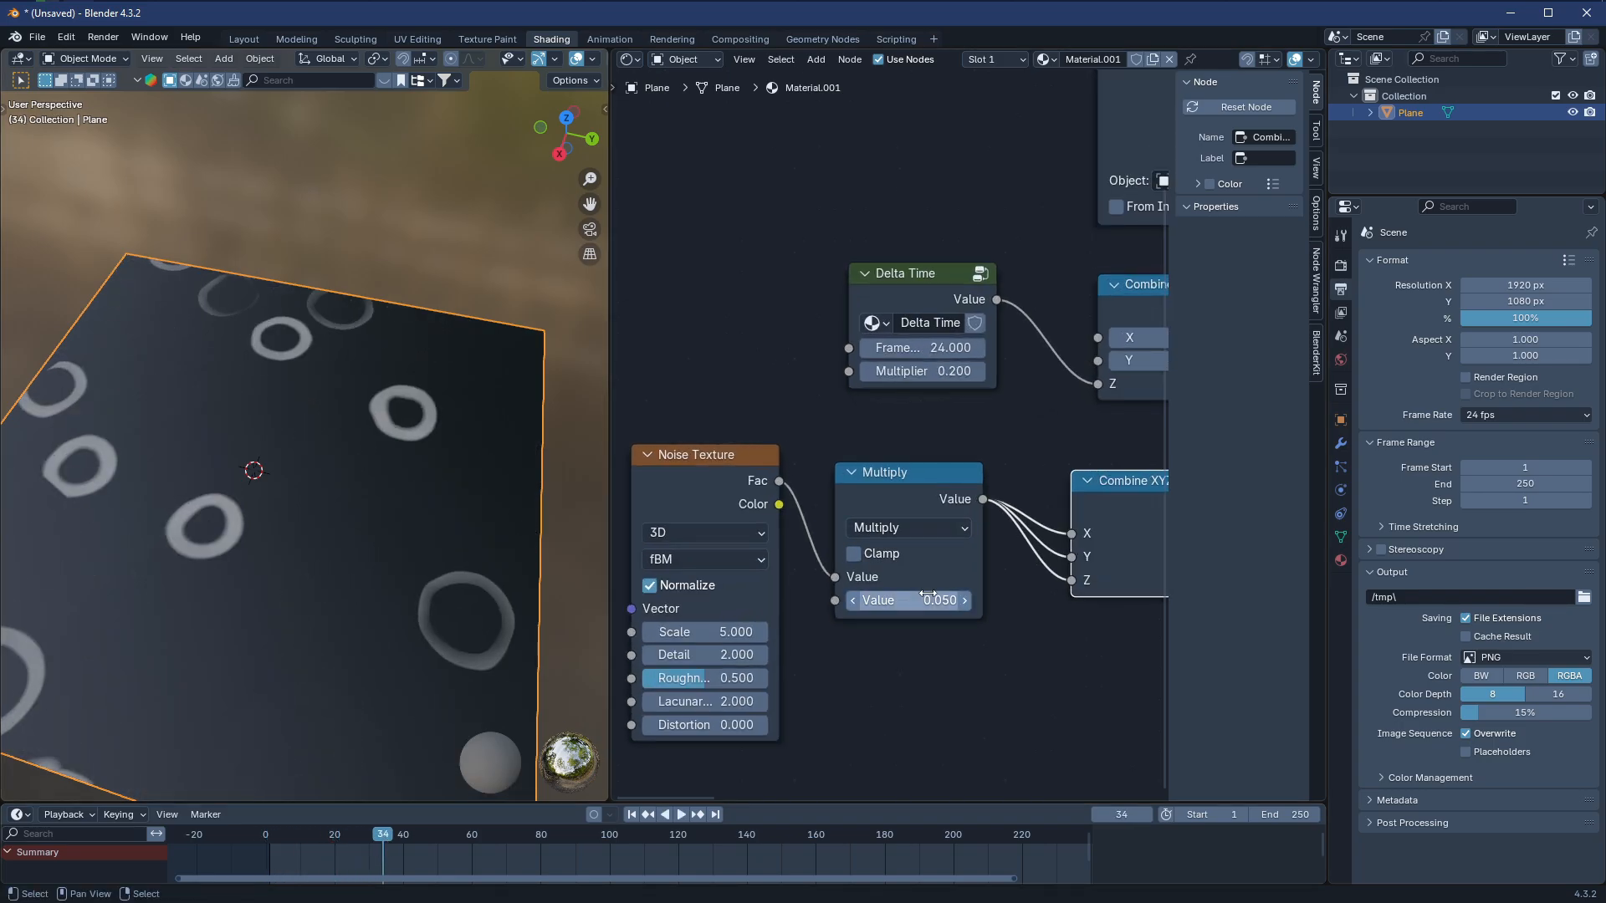
scroll(870, 628, "down", 2)
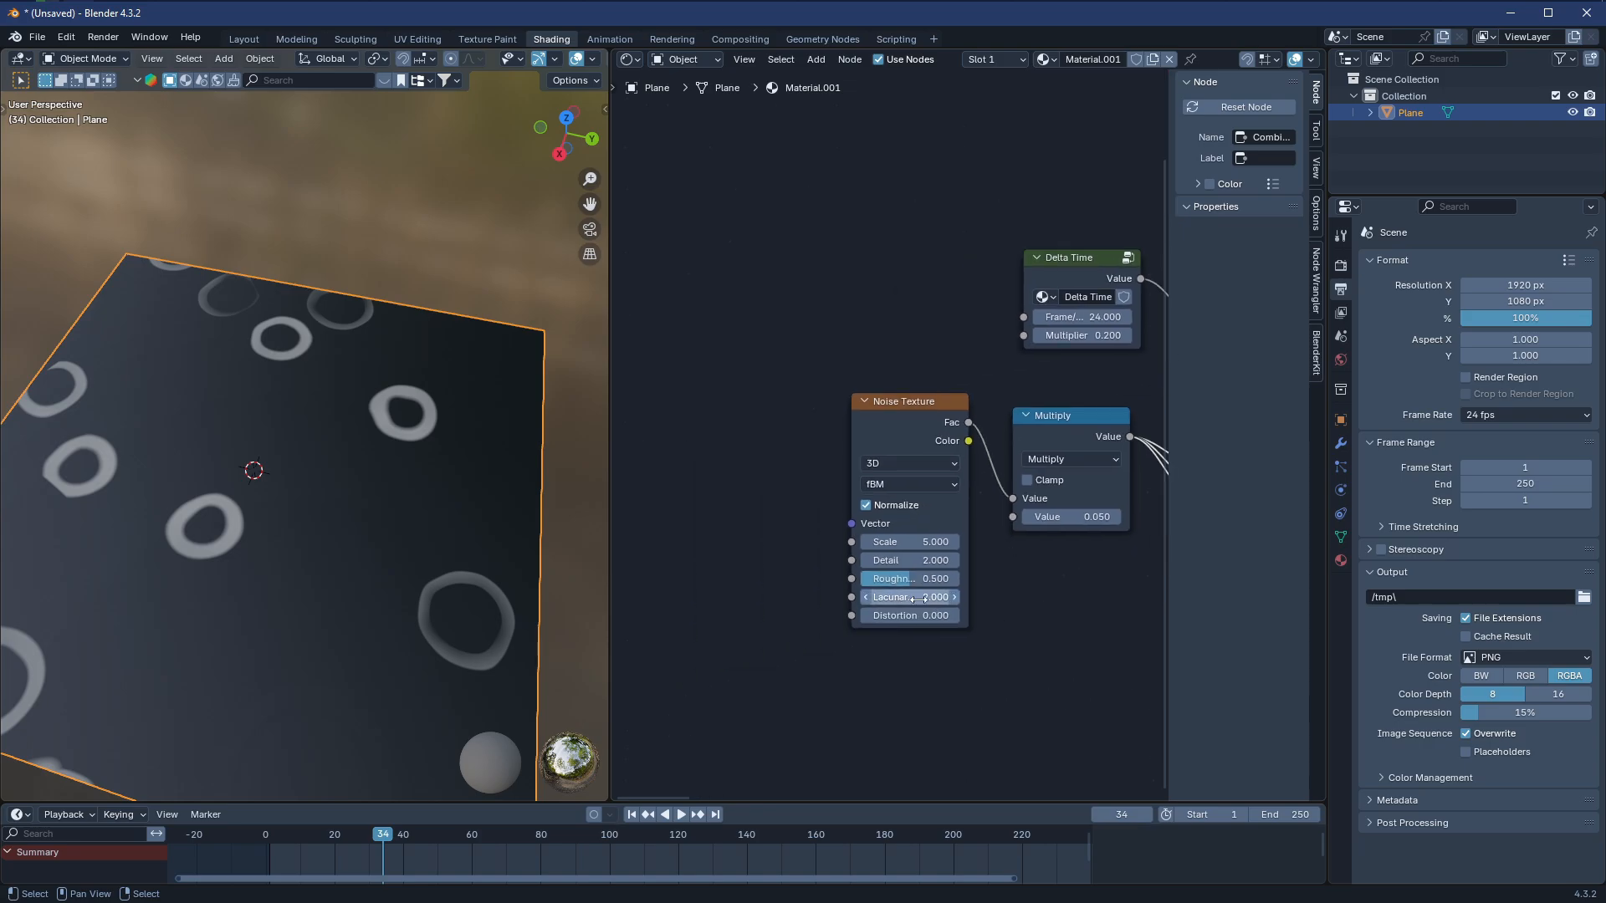
left_click_drag(370, 851, 733, 850)
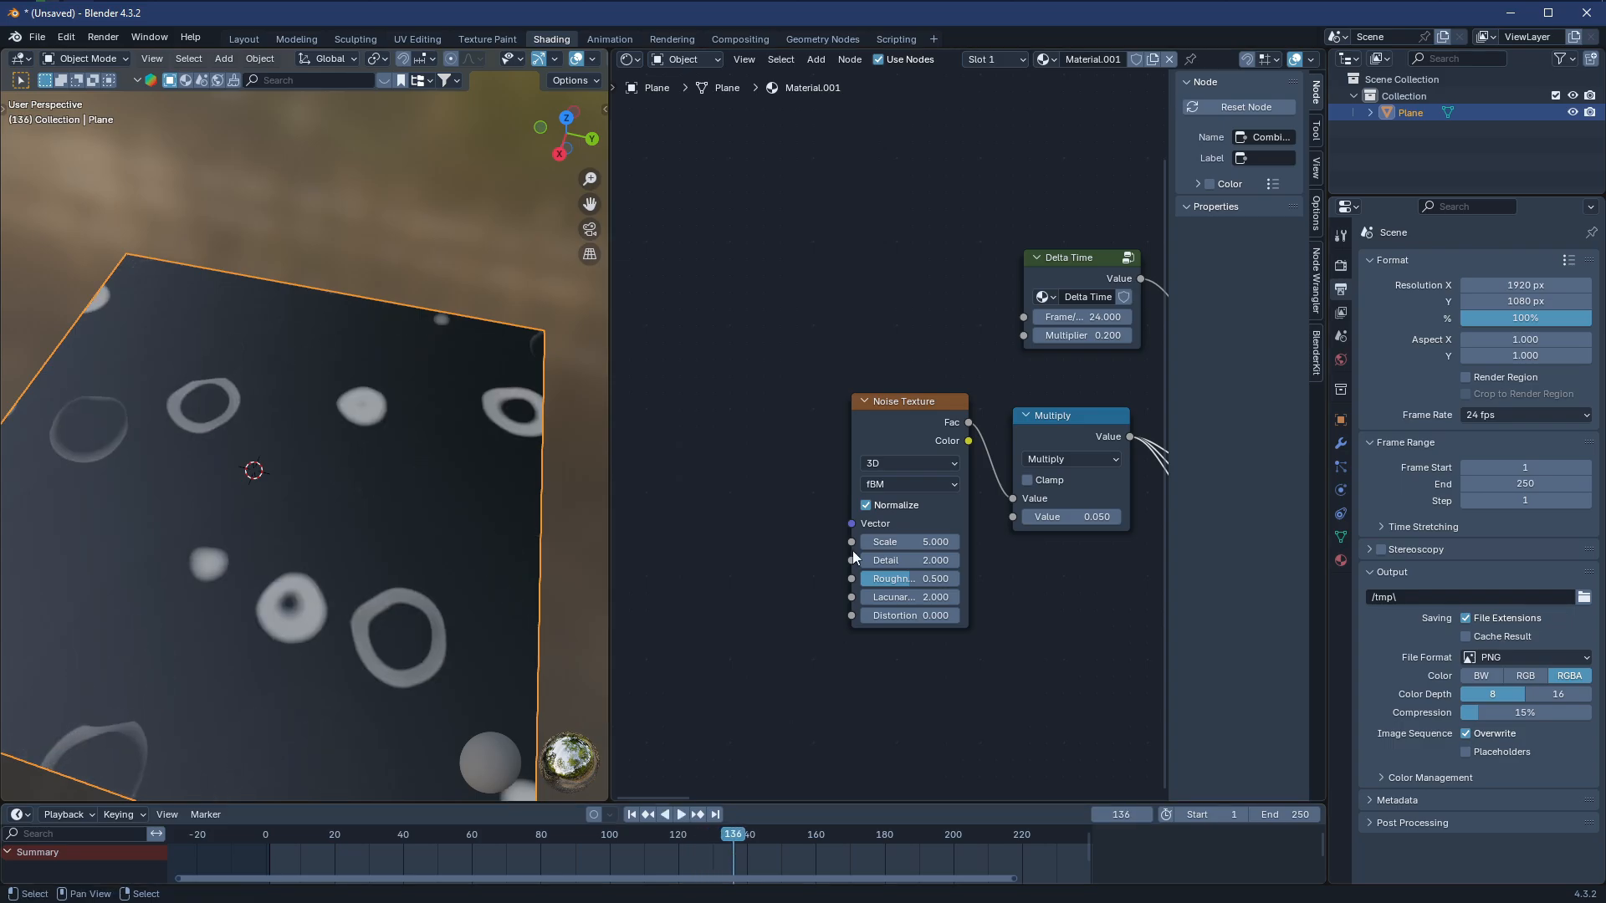
Add linked Texture Coordinate and Mapping nodes in front of the Noise Texture
left_click_drag(897, 417, 896, 413)
key("ctrl+t")
middle_click_drag(920, 433, 1052, 436)
scroll(1052, 436, "down", 5)
middle_click_drag(1052, 436, 883, 463)
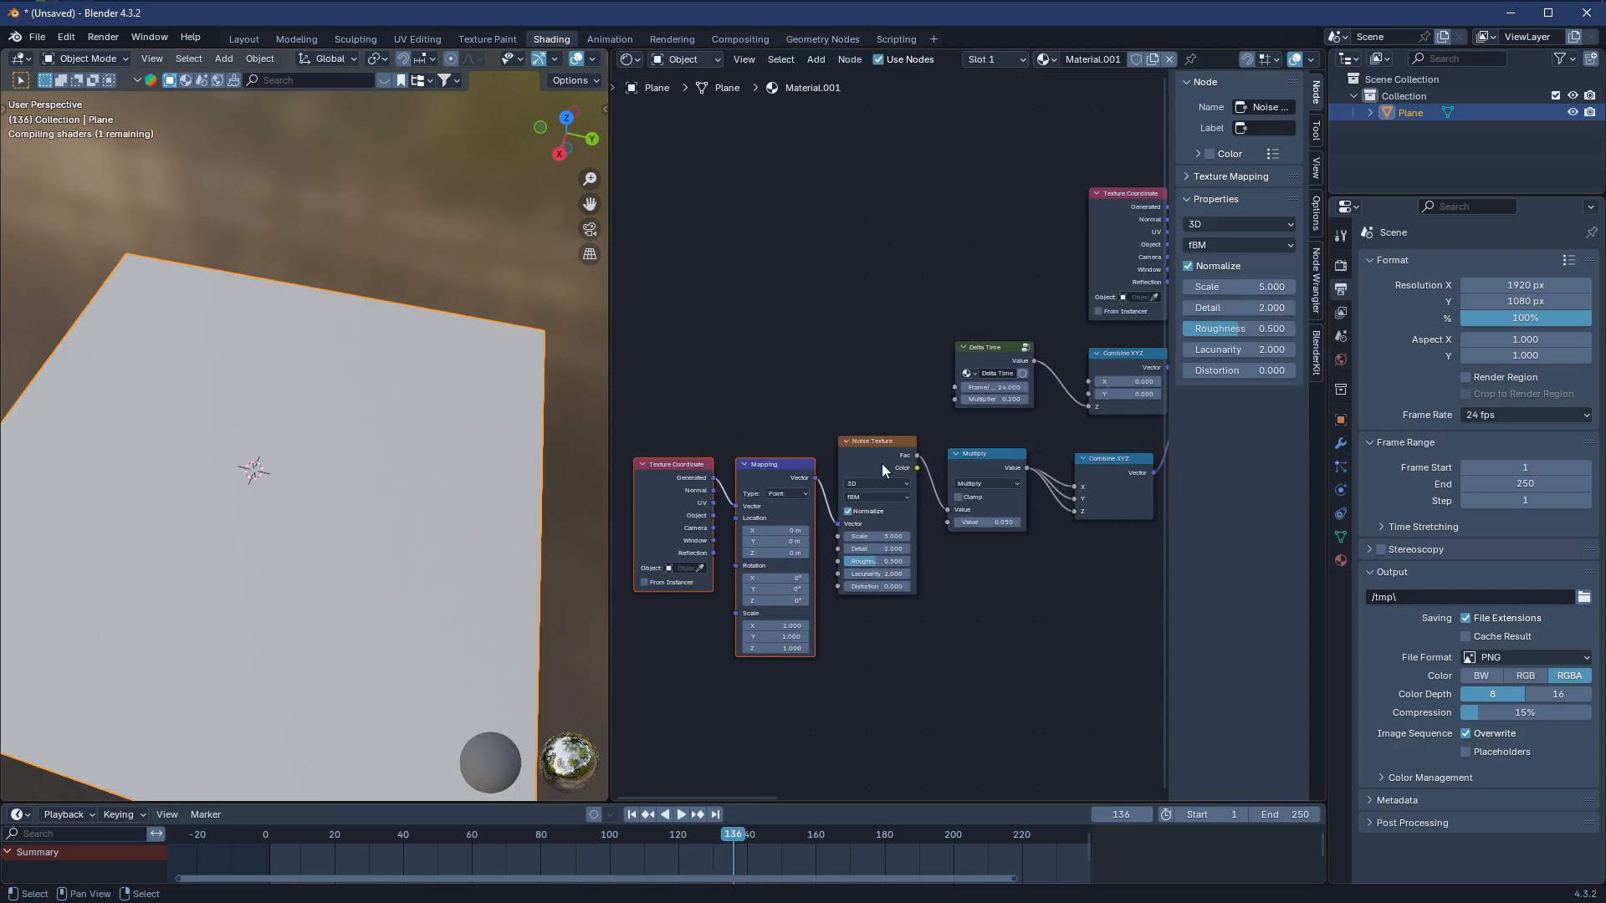
scroll(890, 456, "up", 3)
scroll(1055, 521, "down", 1)
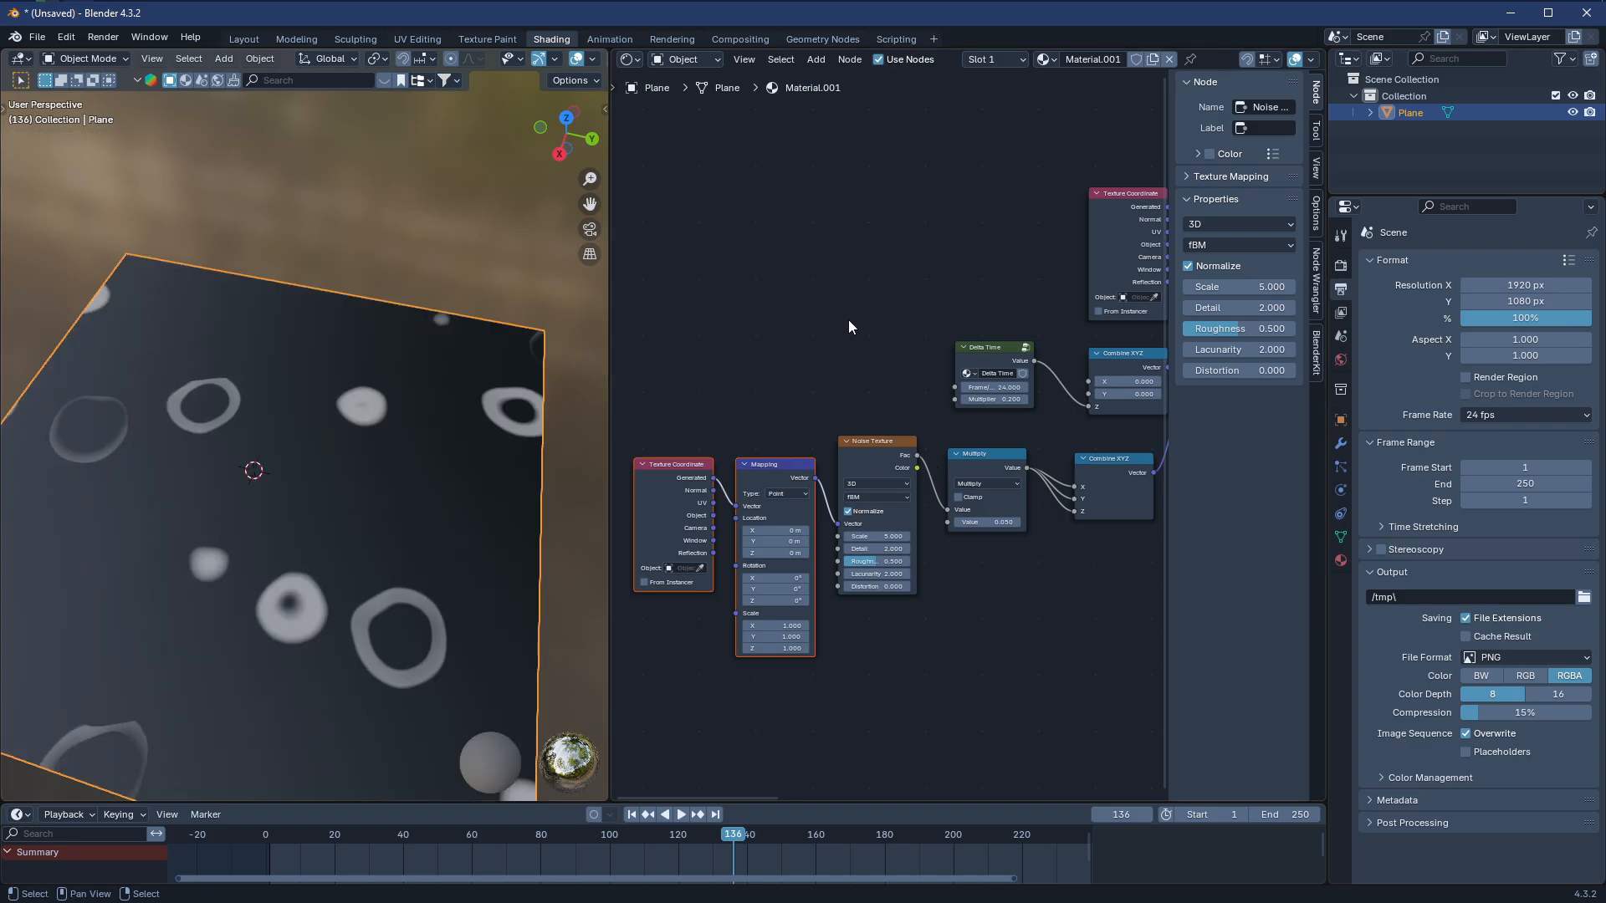
Move the Delta Time group above the noise's coordinate nodes, and shift their Texture Coordinate away from the Mapping to free space
left_click_drag(991, 354, 809, 296)
scroll(865, 458, "down", 3)
middle_click_drag(866, 458, 1005, 457)
scroll(812, 458, "up", 4)
left_click_drag(907, 323, 731, 333)
scroll(816, 439, "up", 2)
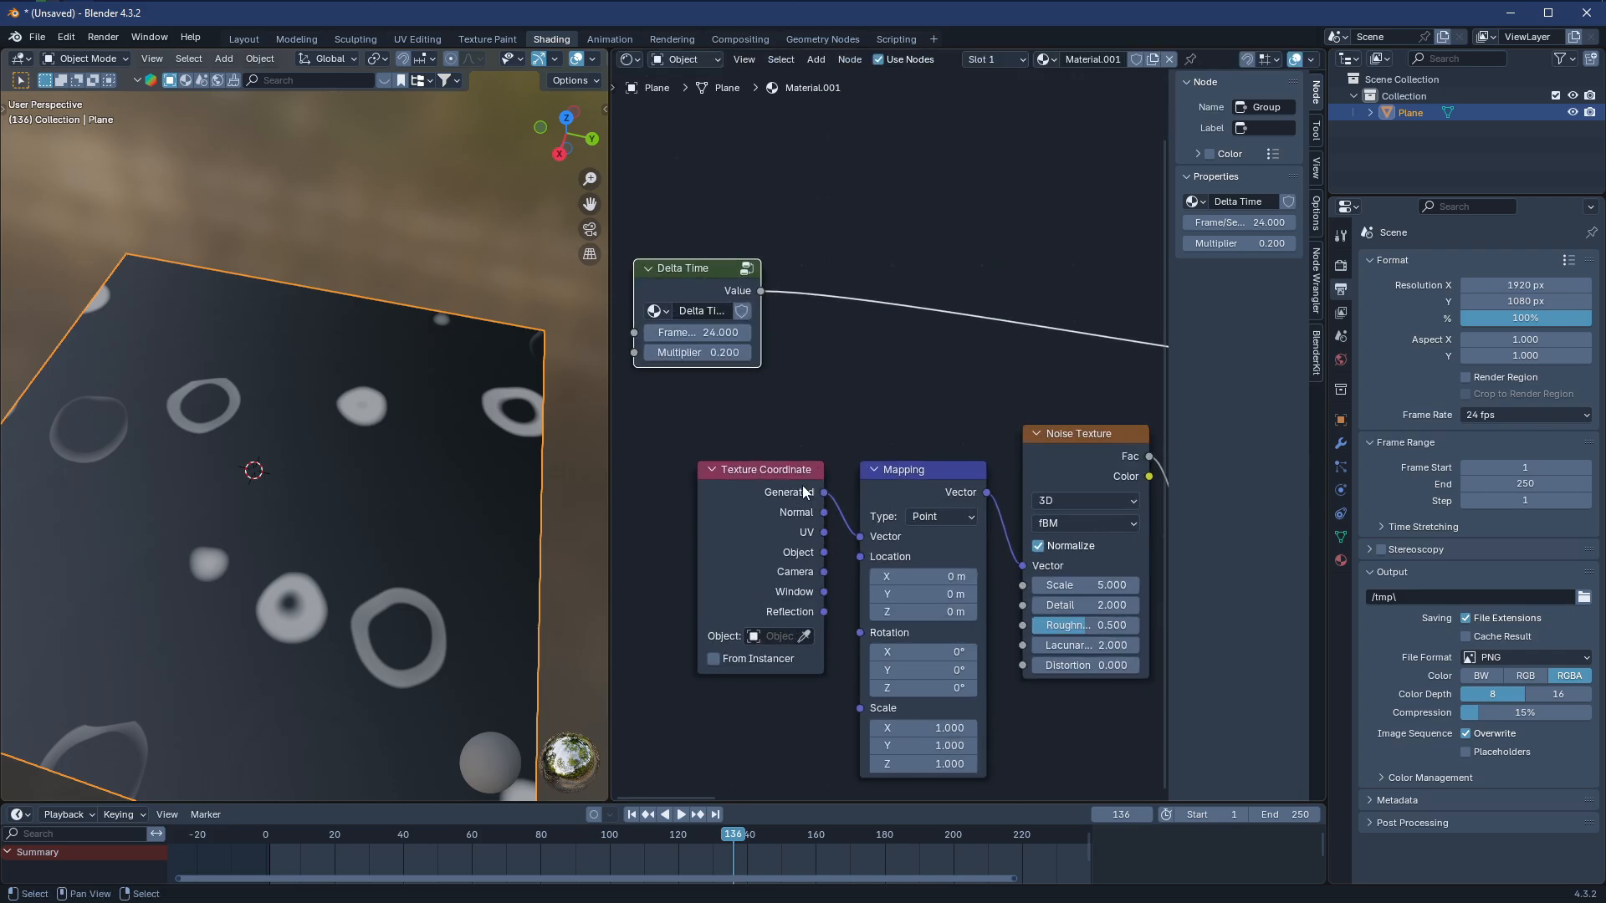
left_click(757, 494)
left_click_drag(776, 492, 694, 494)
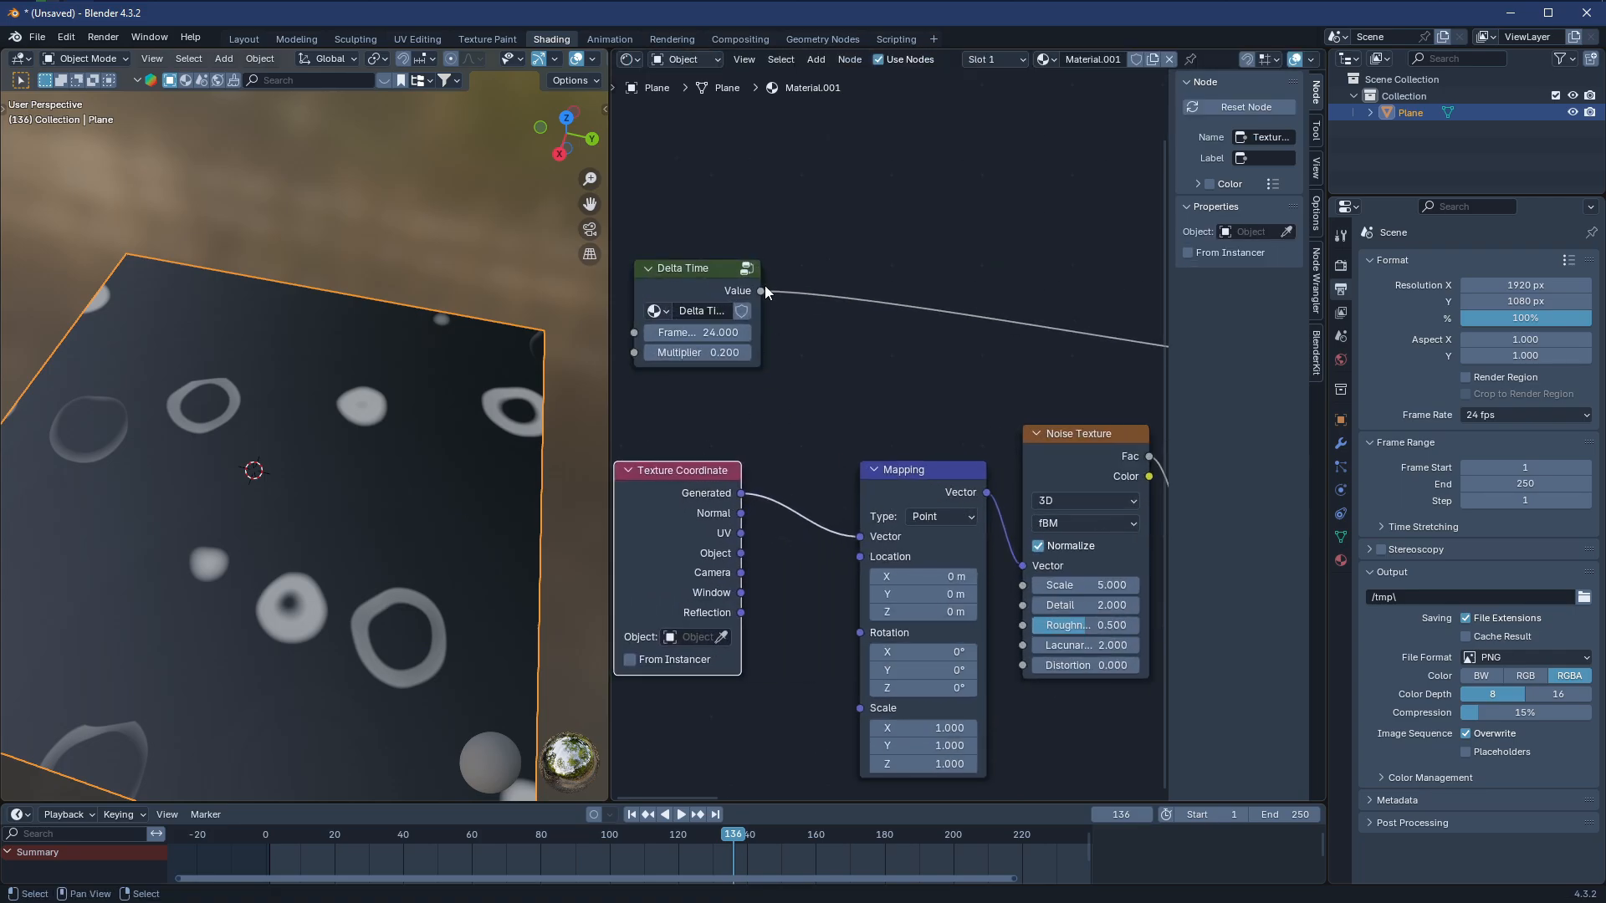
Duplicate a Combine XYZ node, place it below the noise's Texture Coordinate, and connect its Vector to the noise Mapping's Location
scroll(905, 524, "down", 2)
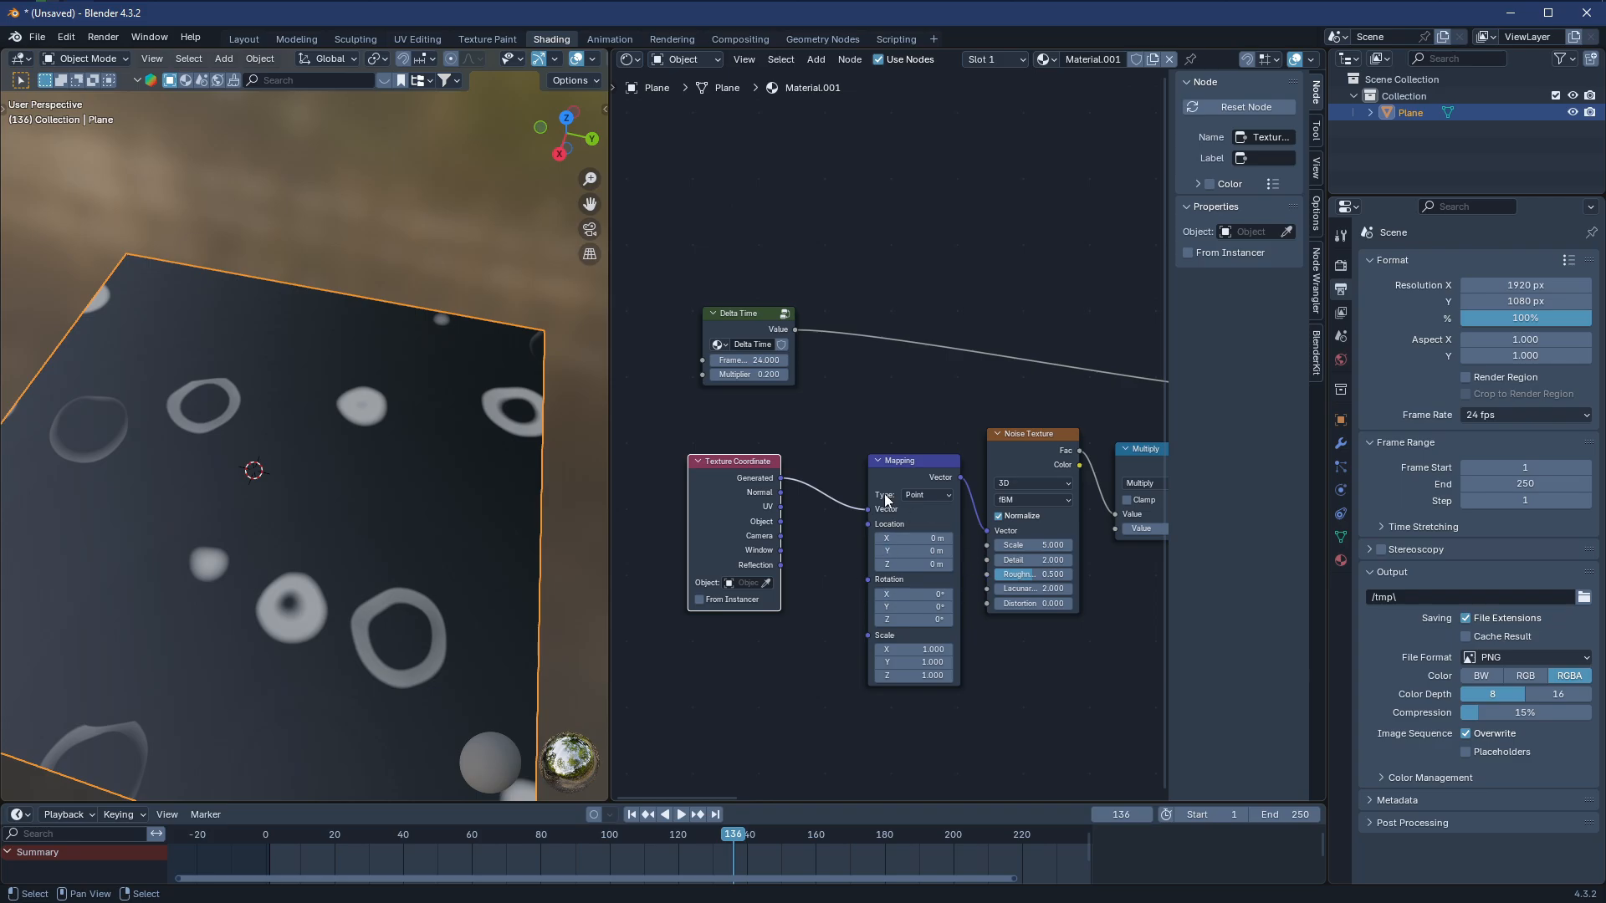
scroll(885, 494, "down", 3)
left_click(1062, 552)
key("shift+d")
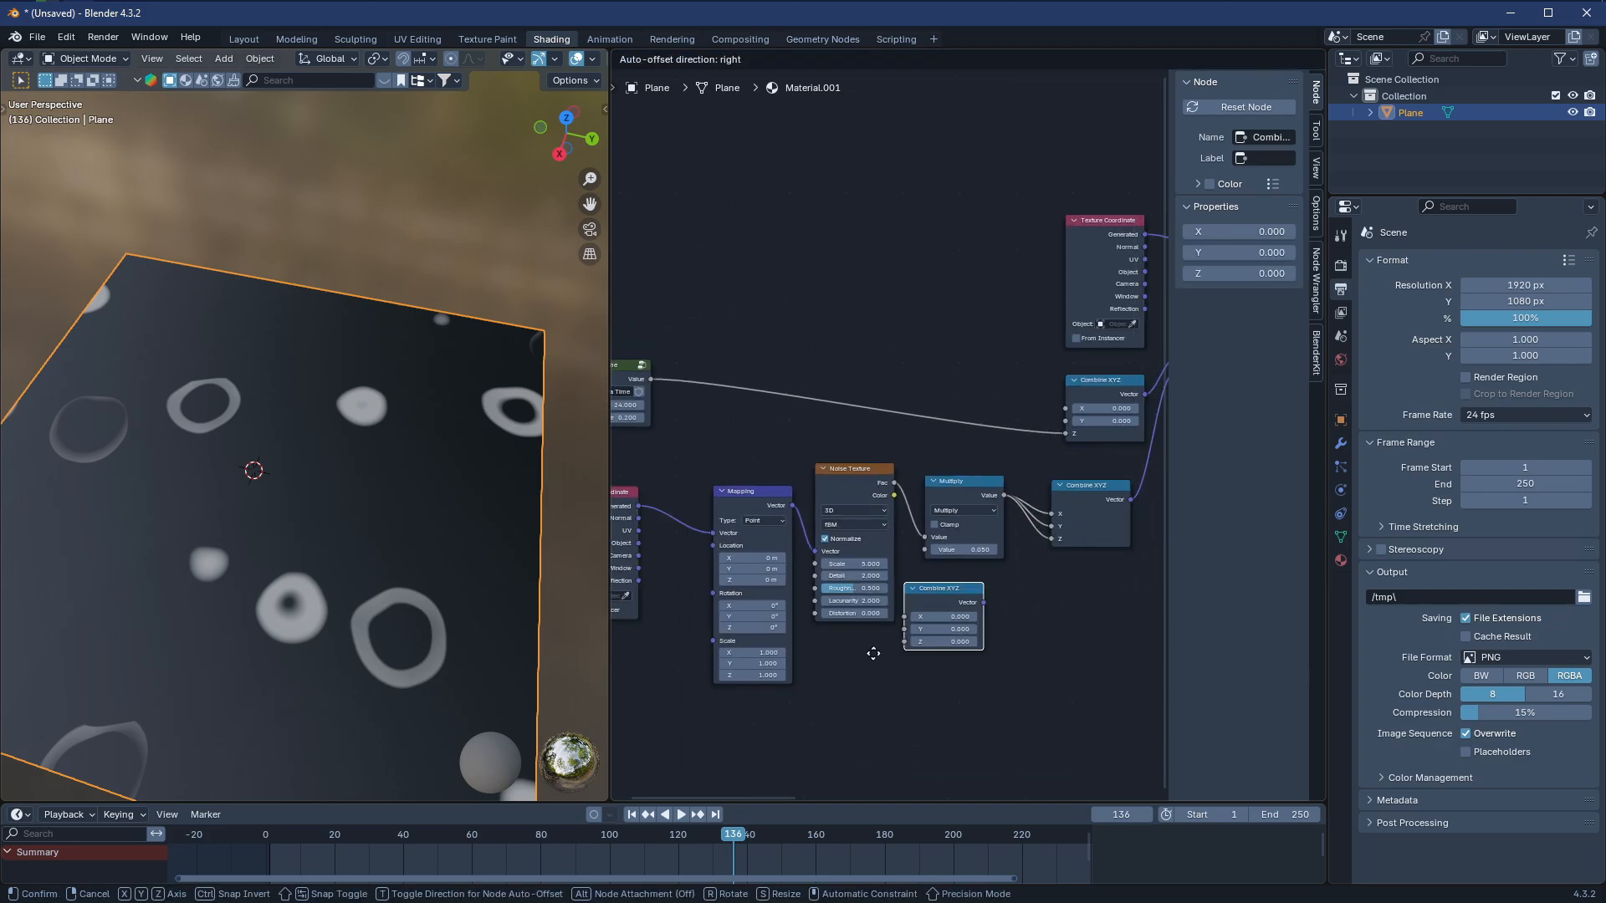
scroll(786, 586, "up", 2)
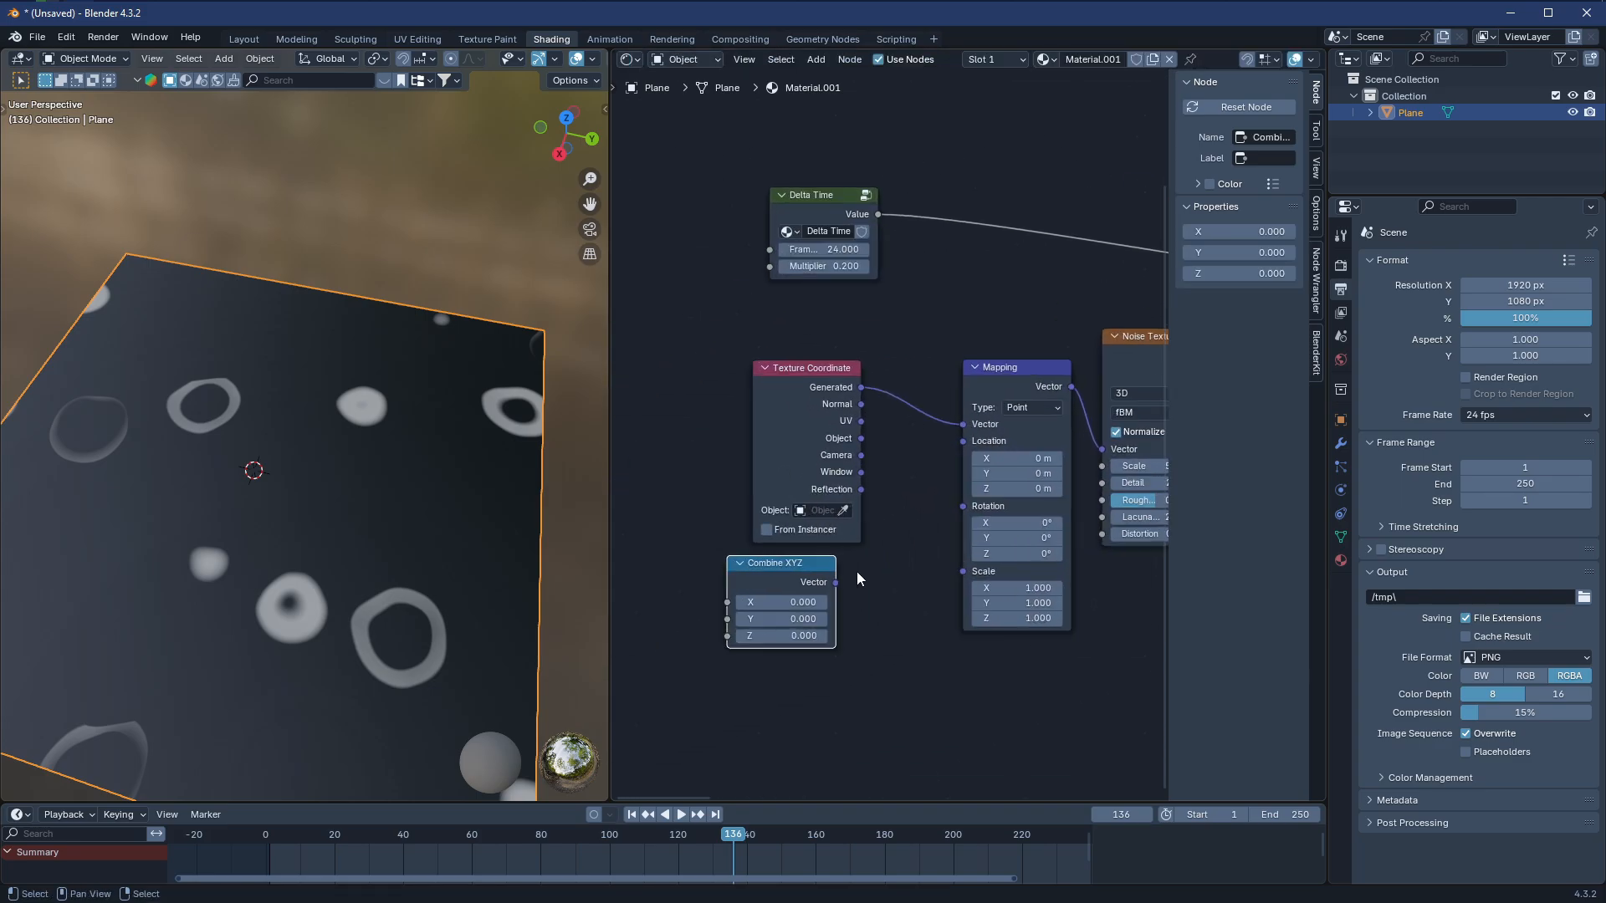
left_click(802, 590)
left_click_drag(843, 595, 968, 442)
middle_click_drag(917, 493, 949, 501)
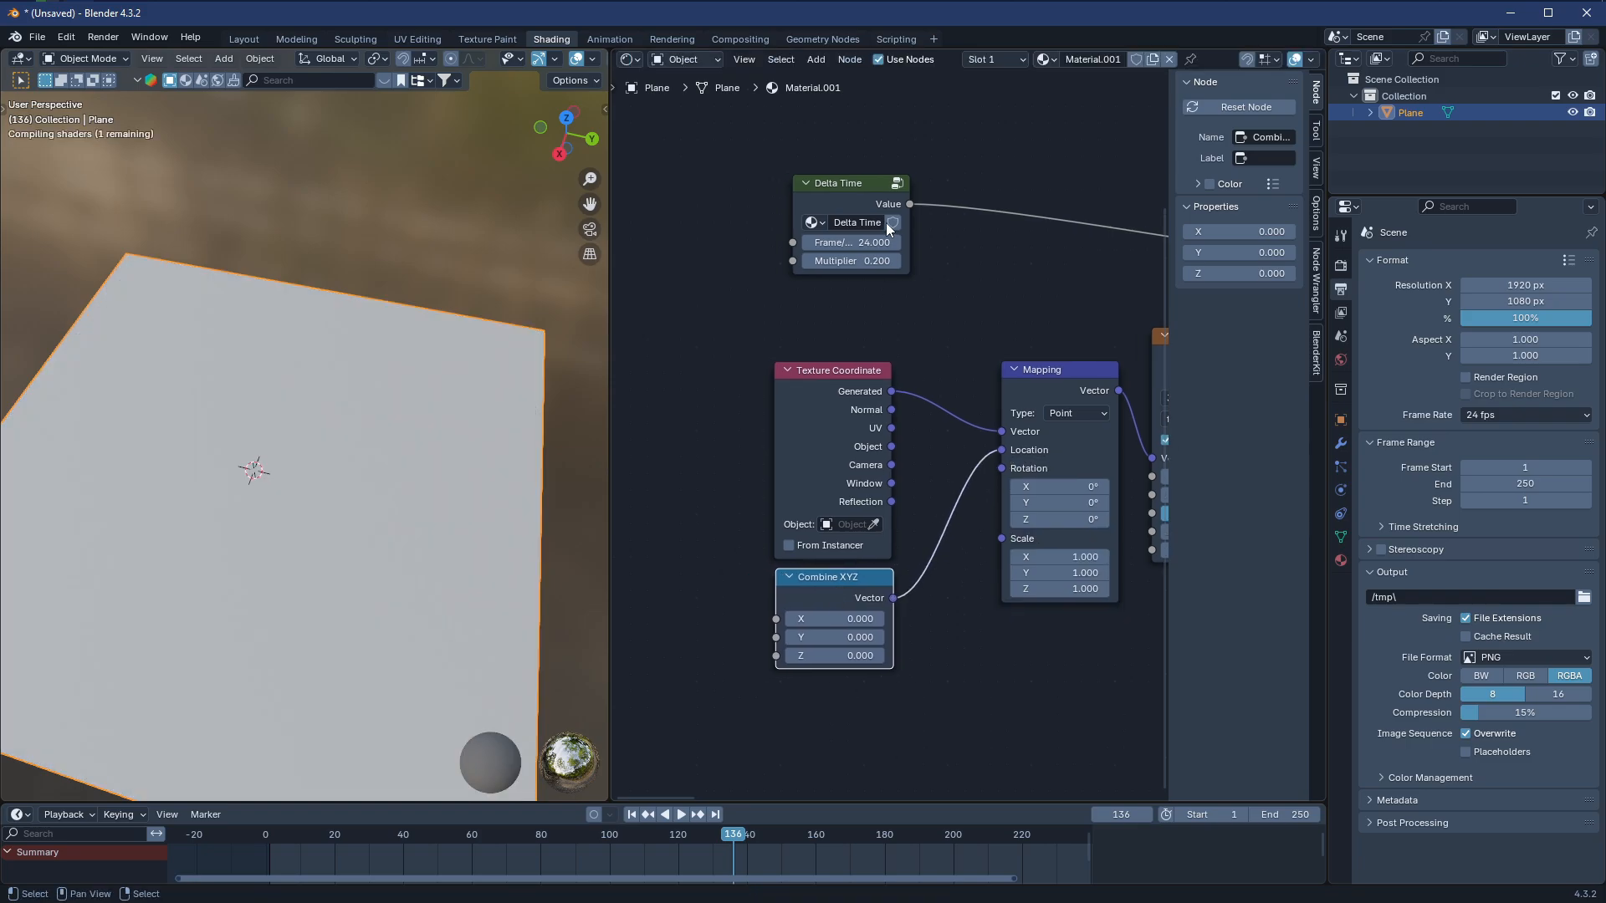
Connect the Delta Time value to the new Combine XYZ's Z input and move Delta Time clear of the noise's coordinate nodes
left_click_drag(910, 204, 795, 655)
scroll(845, 593, "down", 3)
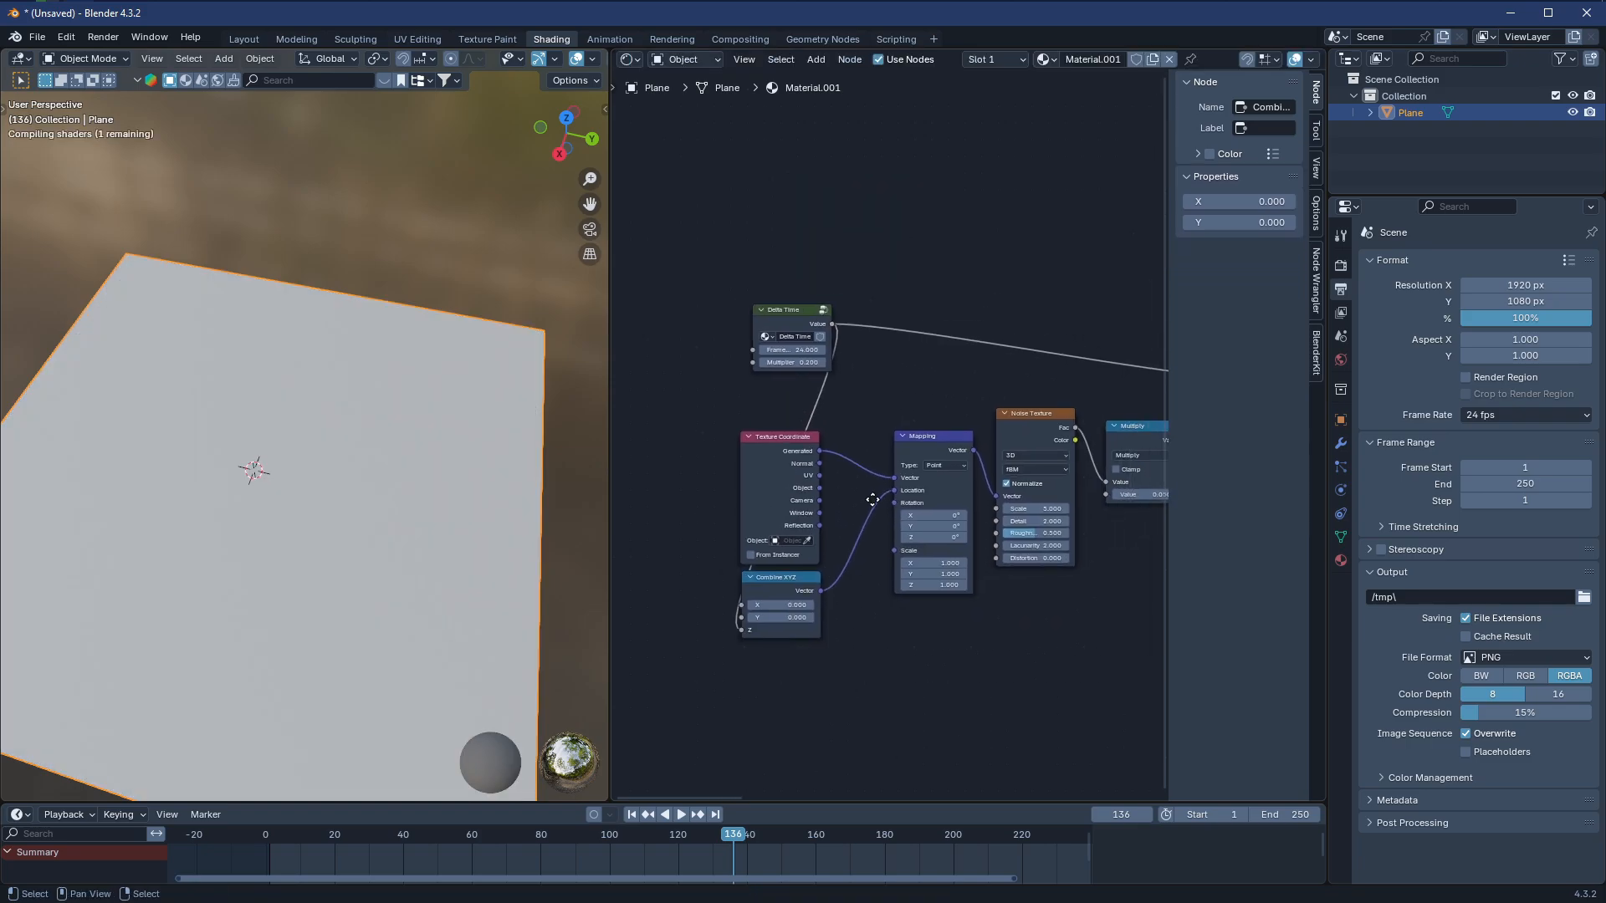
middle_click_drag(872, 499, 832, 524)
left_click_drag(752, 335, 696, 349)
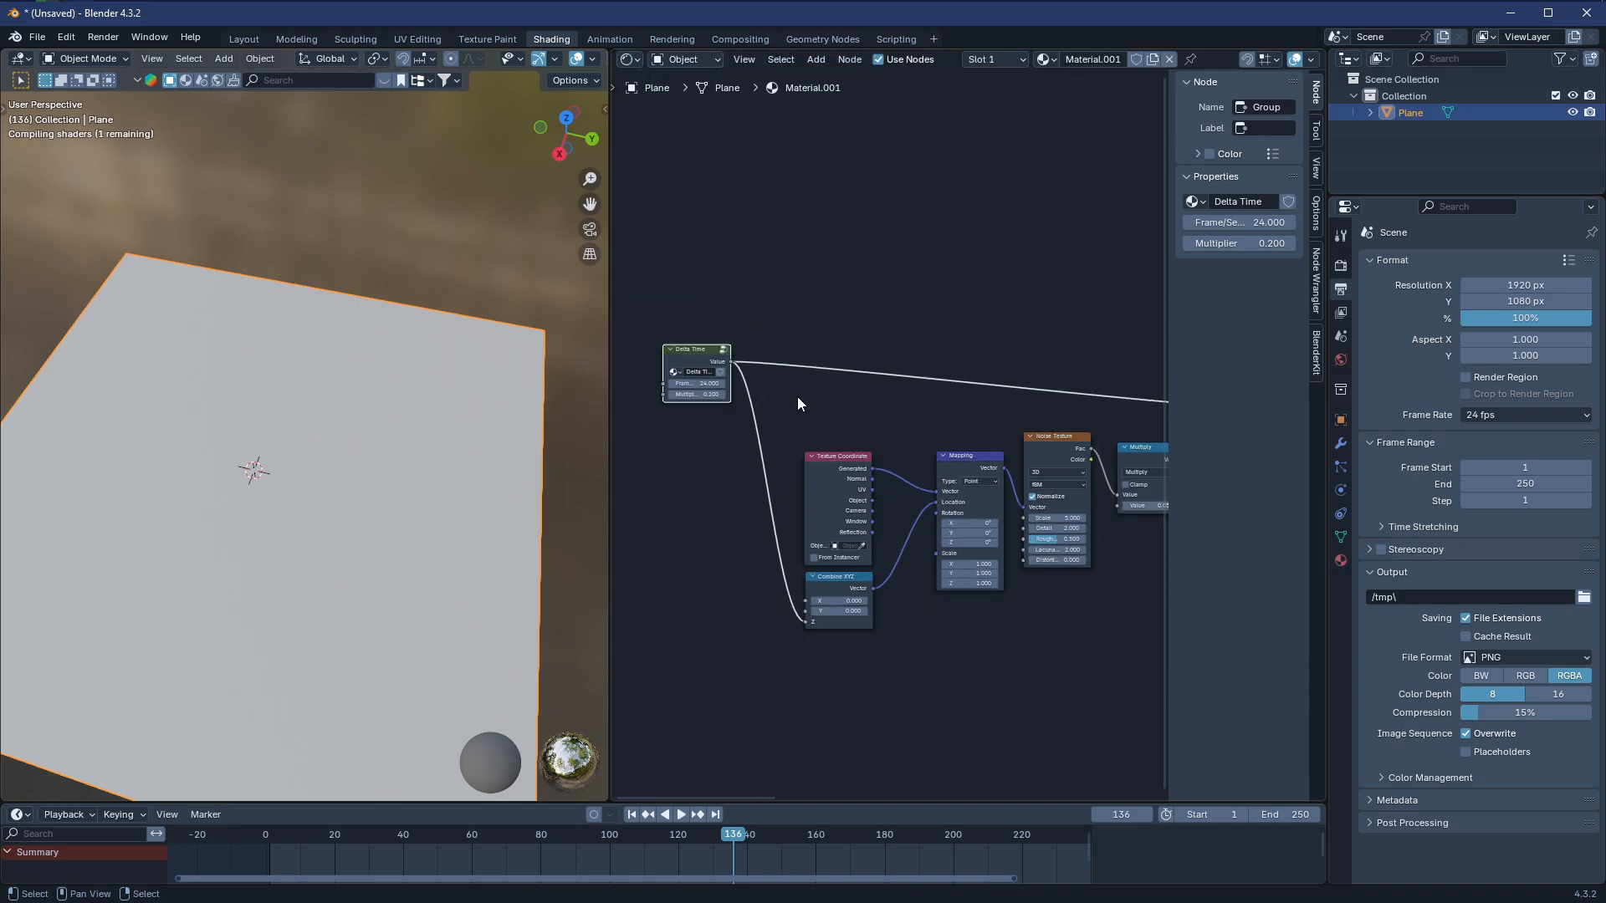
Play the animation to check the time-driven ripple distortion from a lower angle, and return the timeline to frame 0
scroll(798, 404, "right", 5, "ctrl")
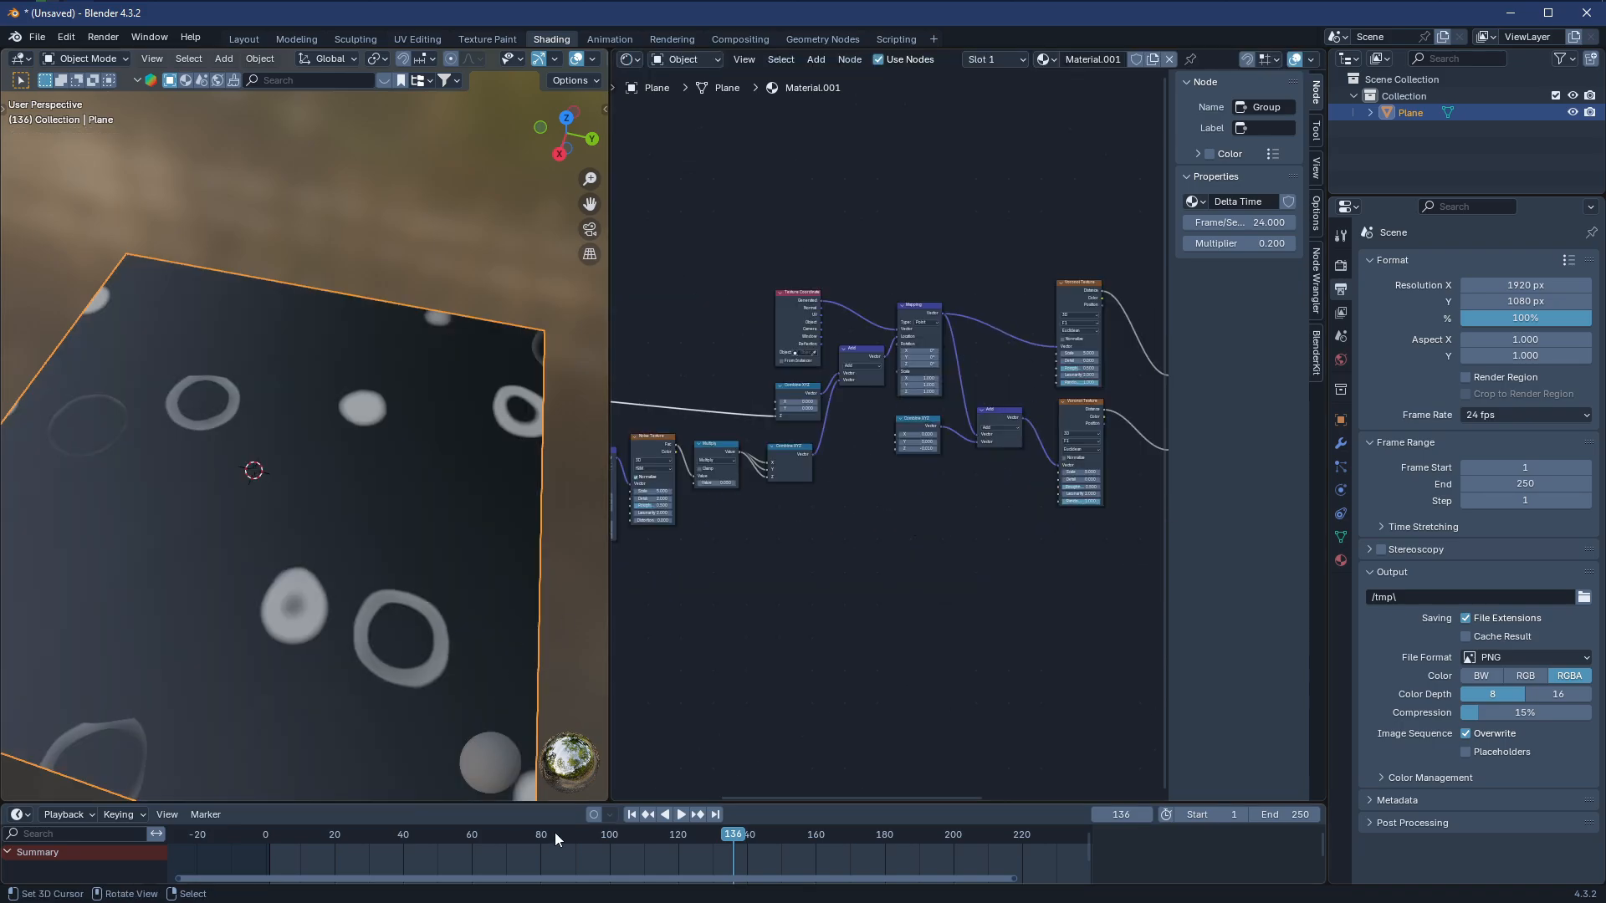
left_click(691, 815)
middle_click_drag(333, 599, 308, 508)
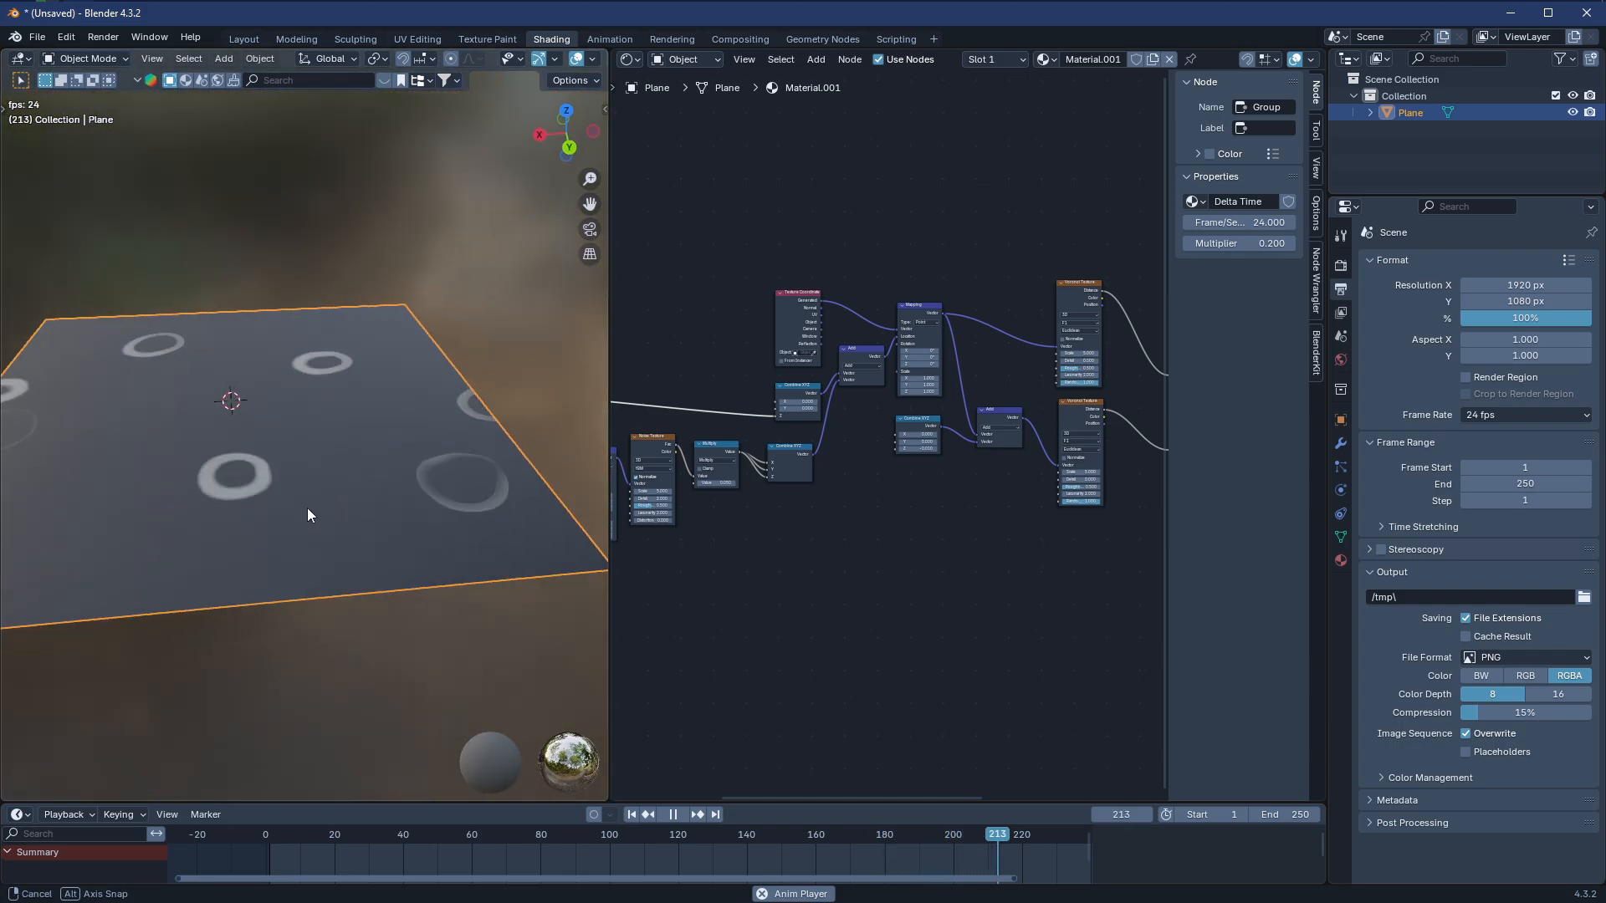
key("Escape")
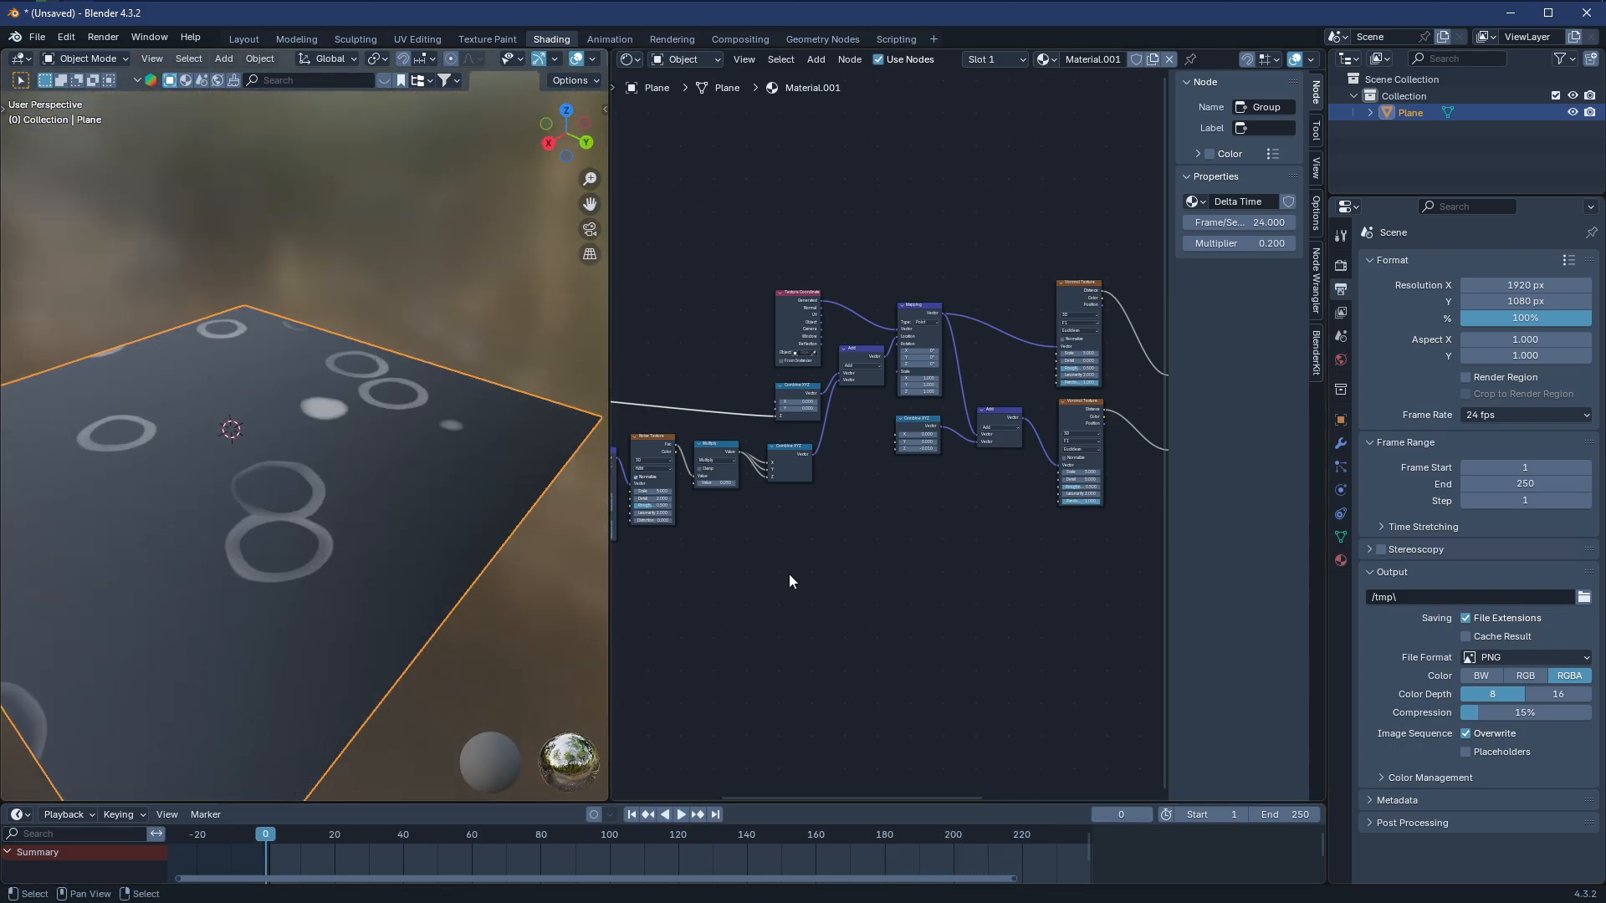
Disconnect the Delta Time group from the Z inputs of both Combine XYZ nodes it drives
middle_click_drag(683, 568, 1032, 596)
scroll(875, 605, "up", 2)
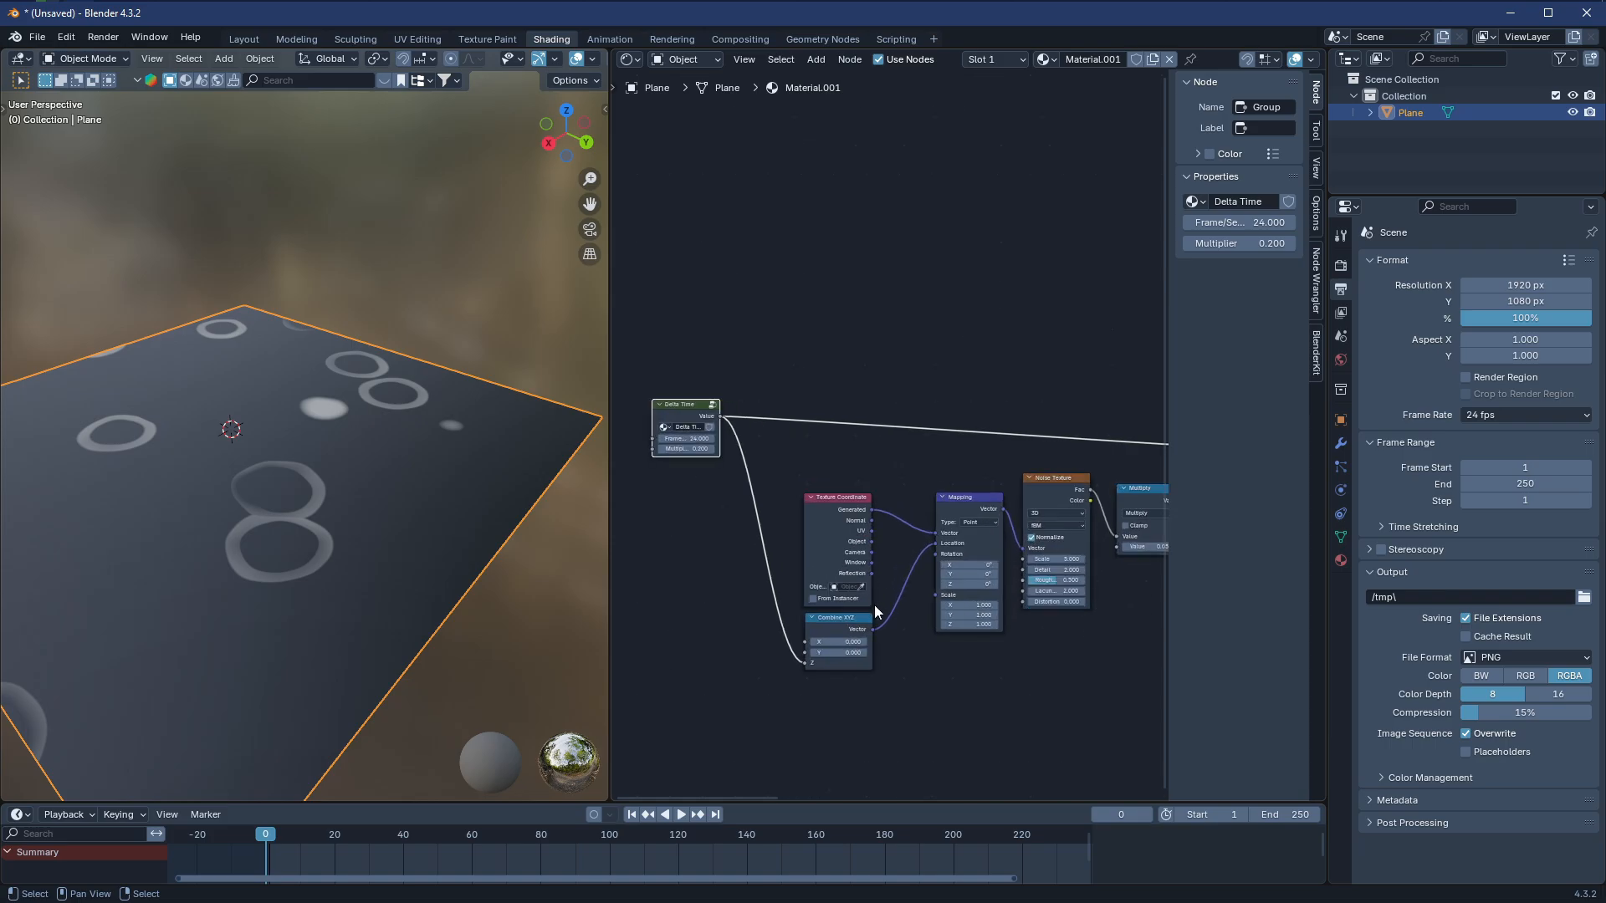
left_click(840, 666)
left_click_drag(804, 663, 724, 545)
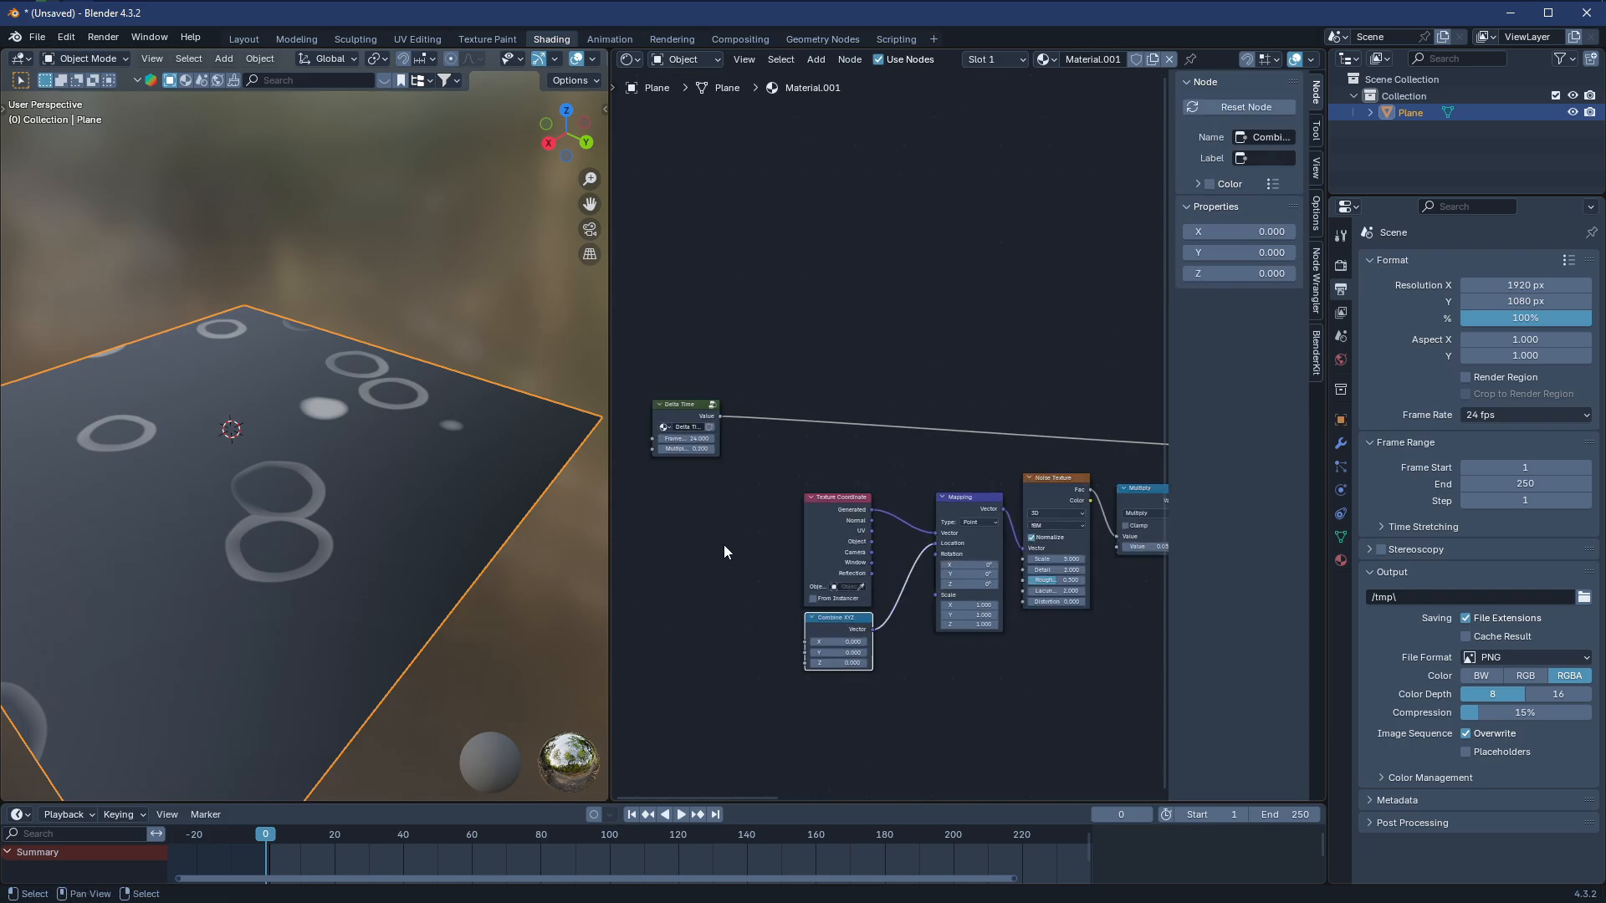
middle_click_drag(724, 544, 465, 551)
middle_click_drag(905, 530, 930, 525)
left_click_drag(965, 464, 968, 462)
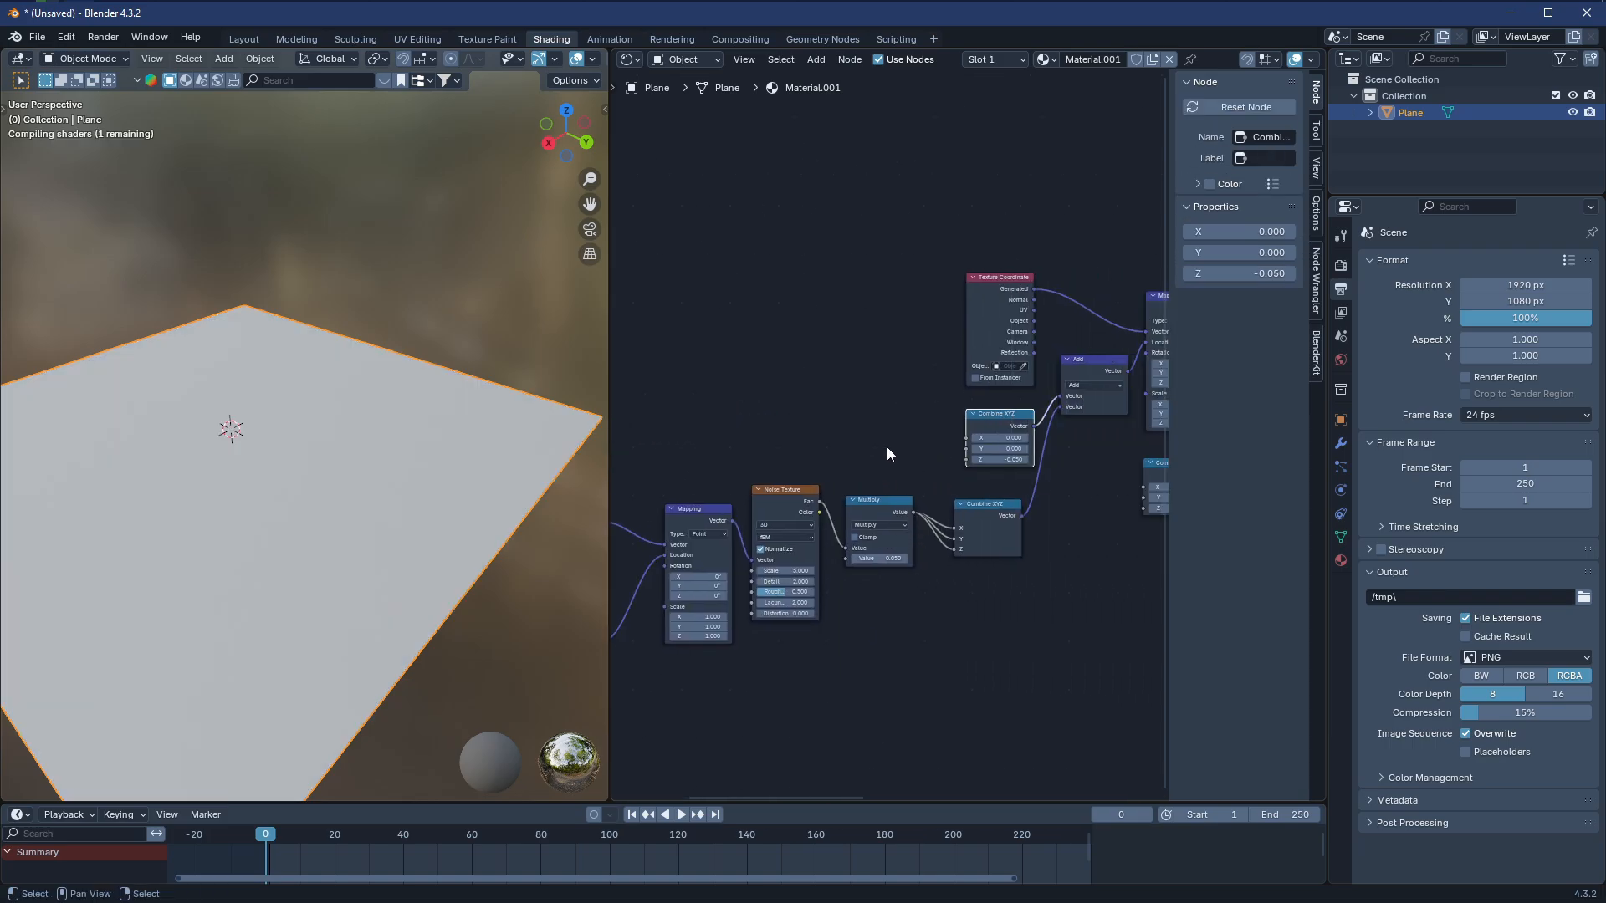
Combine the ripple nodes, from the noise coordinates through the final math node, into a node group, leaving out Delta Time and the shader
scroll(886, 447, "down", 3)
mouse_move(903, 485)
middle_mouse_down()
mouse_move(872, 577)
mouse_move(954, 557)
middle_mouse_up()
key("b")
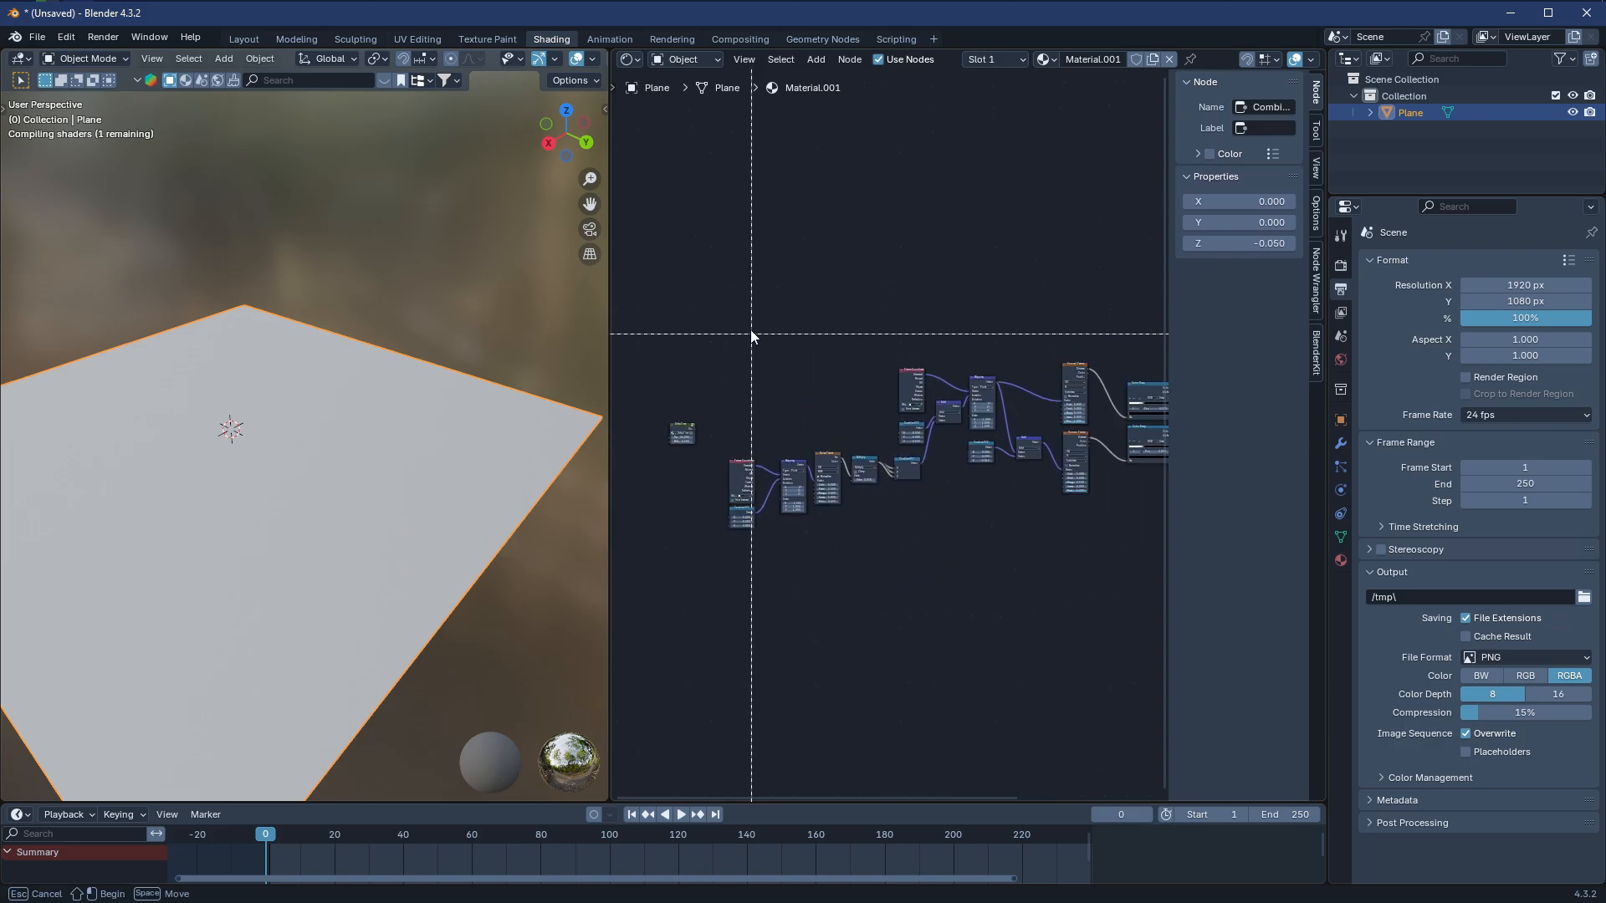
left_click_drag(744, 301, 1059, 596)
key("Home")
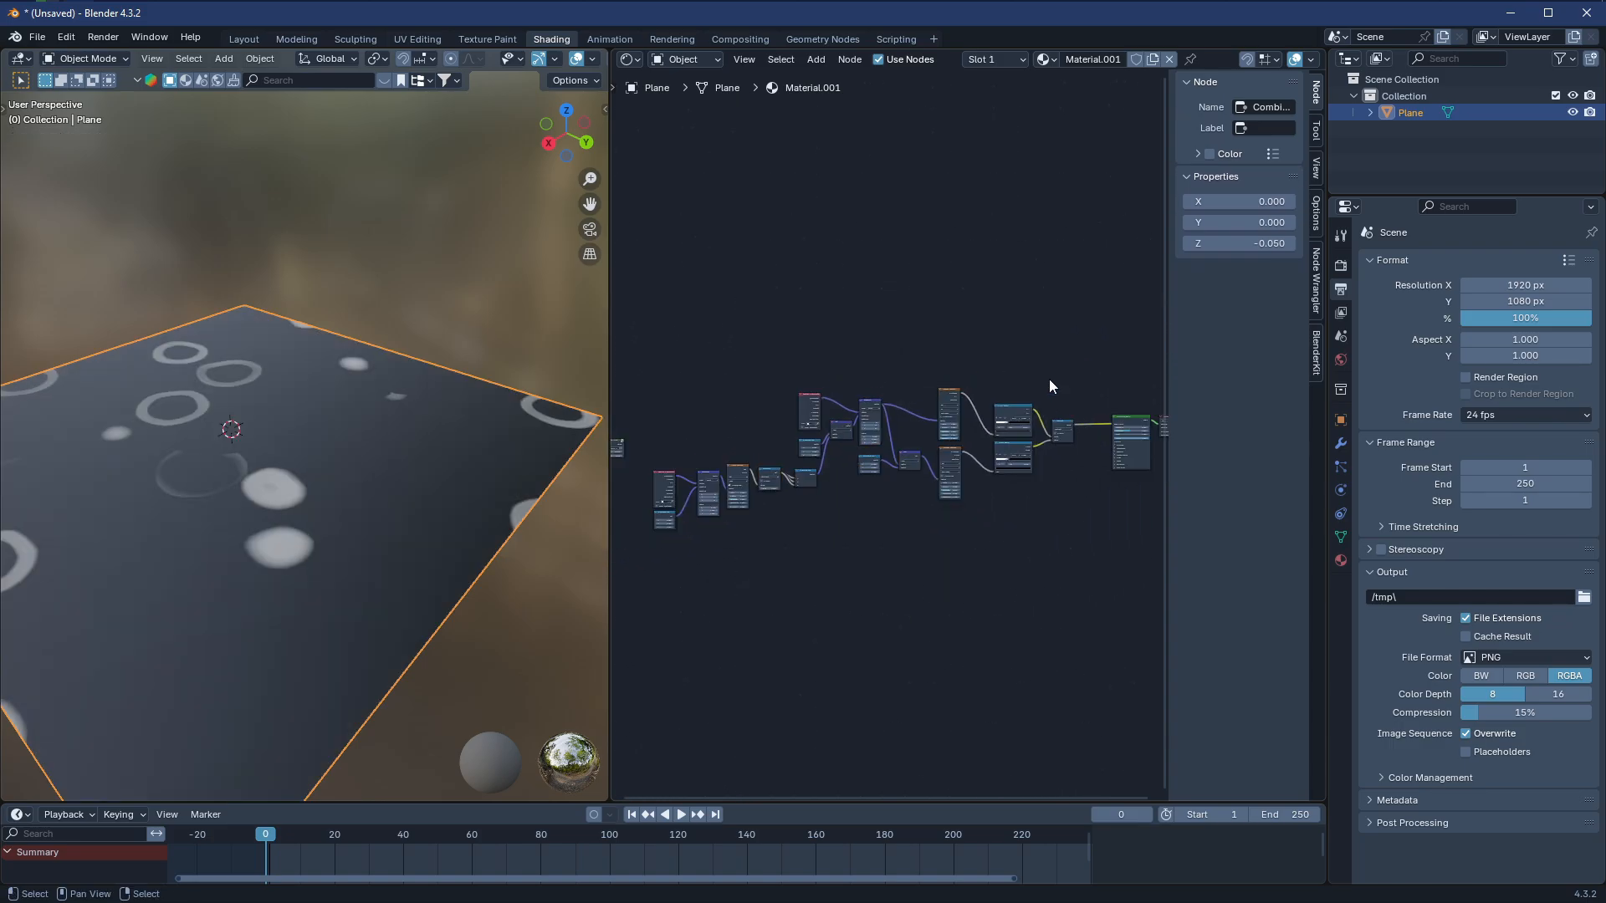
key("Home")
left_click_drag(1015, 361, 619, 585)
middle_click_drag(724, 556, 819, 582)
key("g")
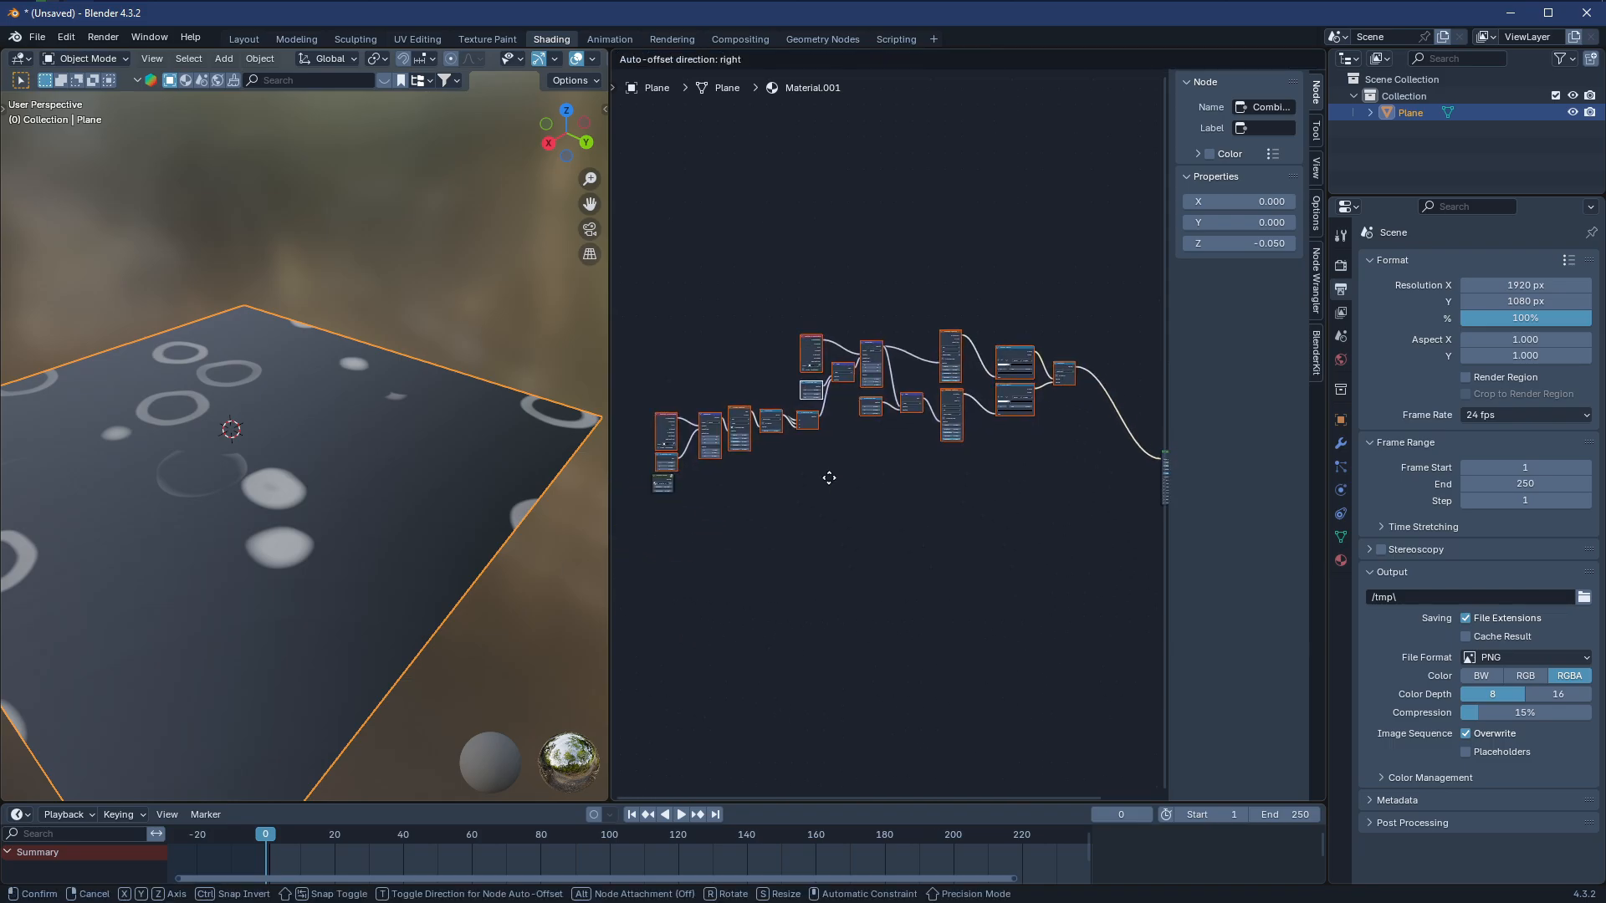
right_click(920, 504)
scroll(961, 538, "up", 3)
mouse_move(1012, 606)
middle_mouse_down()
mouse_move(1015, 629)
mouse_move(1009, 614)
middle_mouse_up()
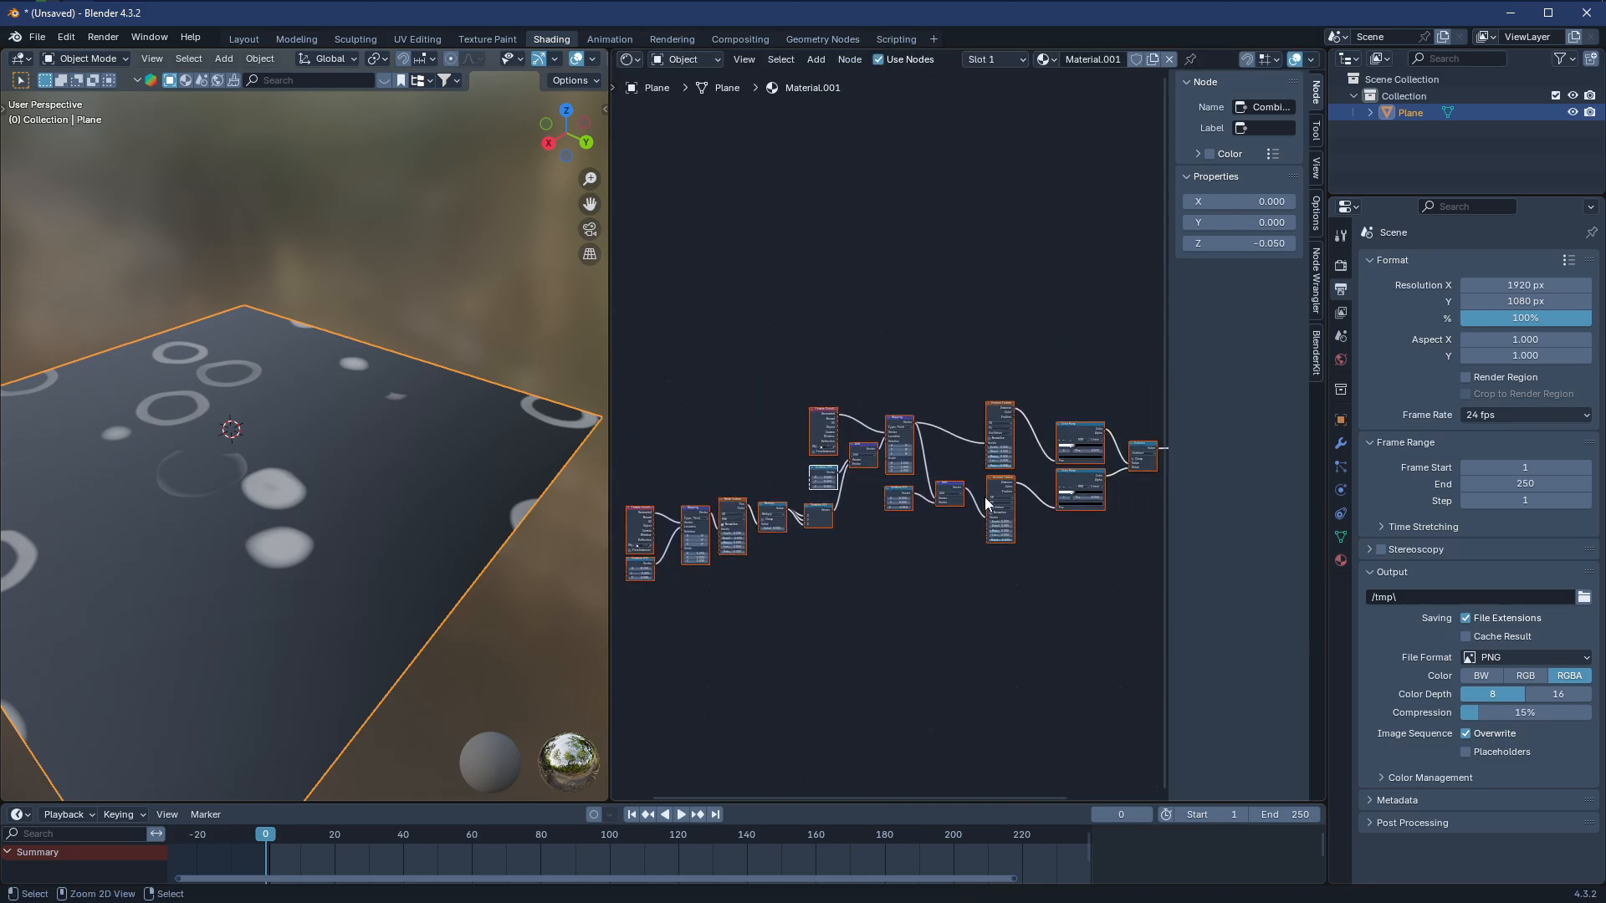
key("ctrl+g")
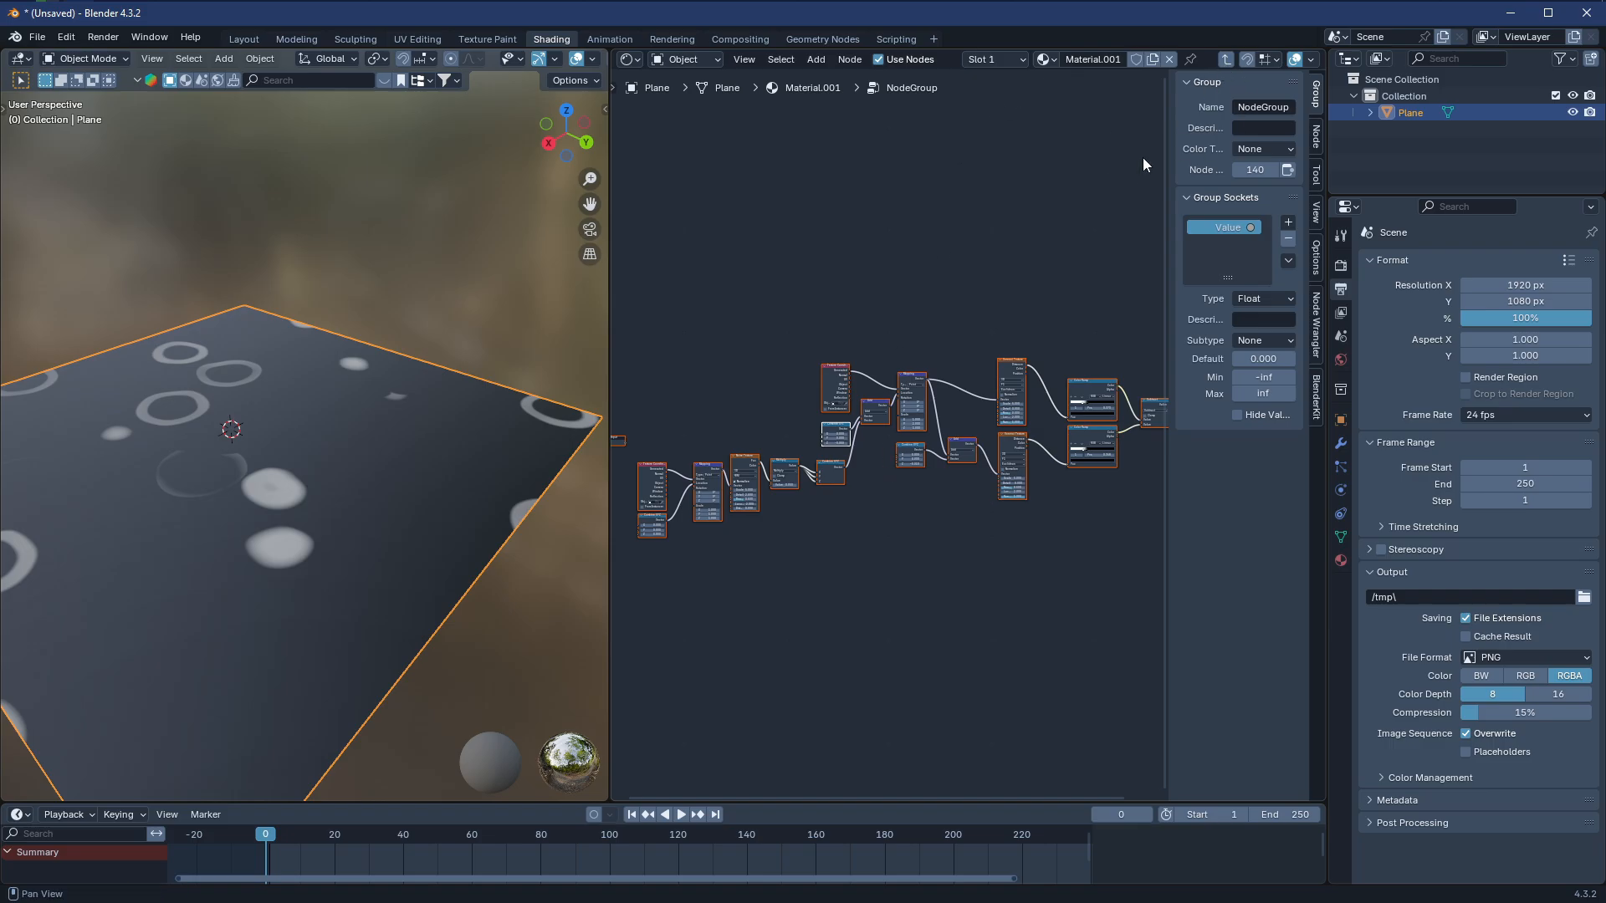
Connect the Group Input's empty socket to the Z input of the noise's Combine XYZ node
scroll(850, 393, "up", 6)
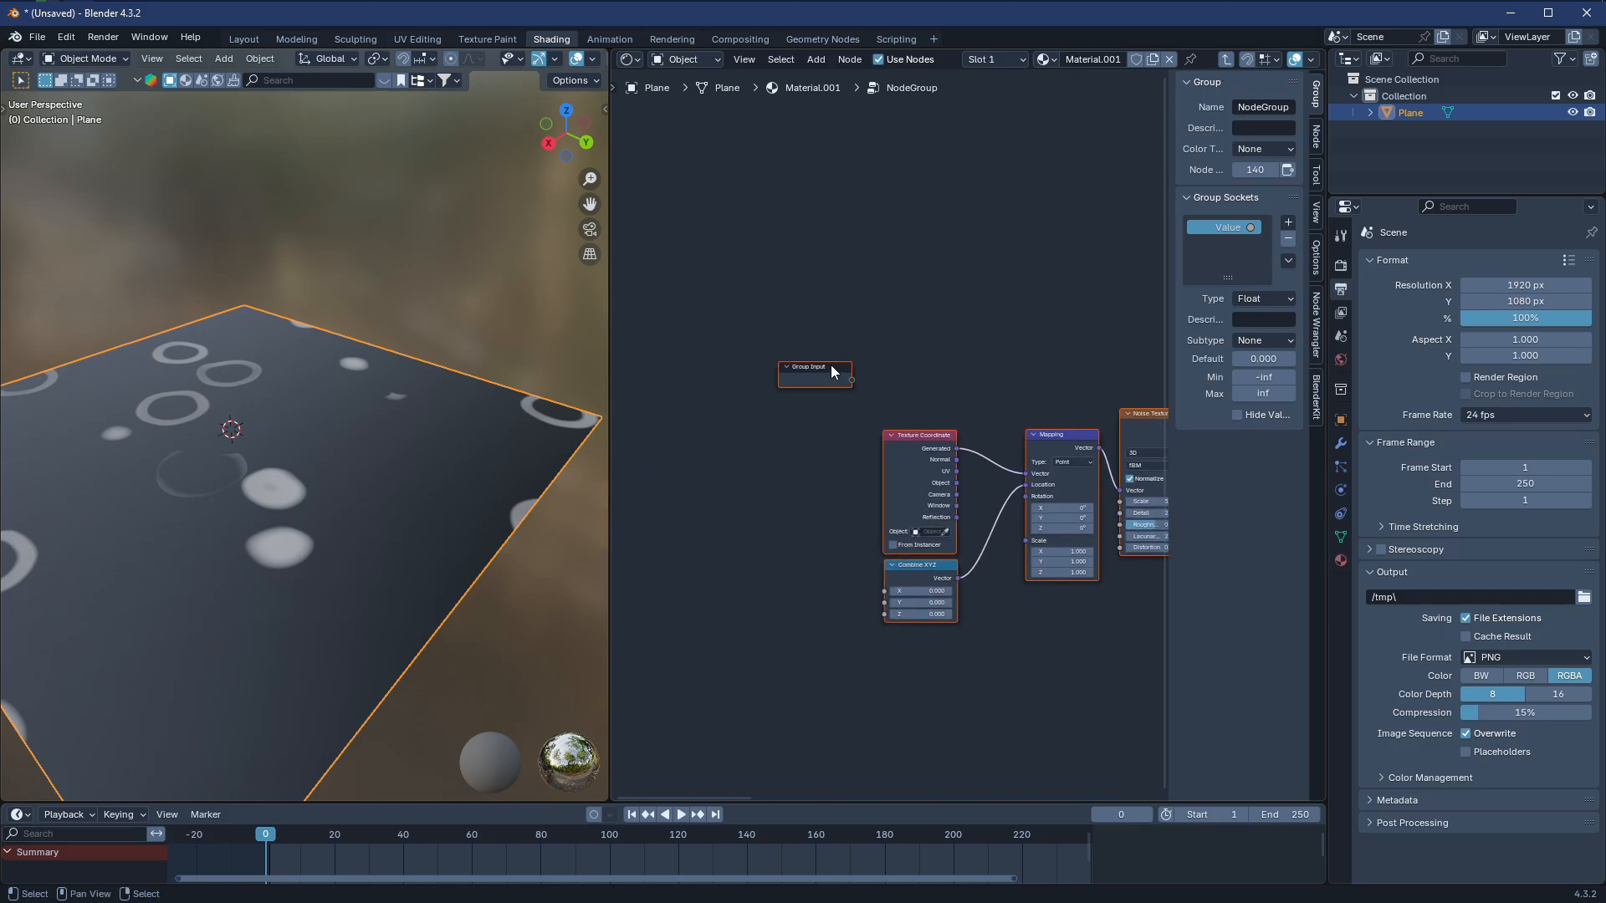
scroll(847, 403, "up", 2)
scroll(692, 549, "up", 1)
left_click_drag(741, 393, 741, 401)
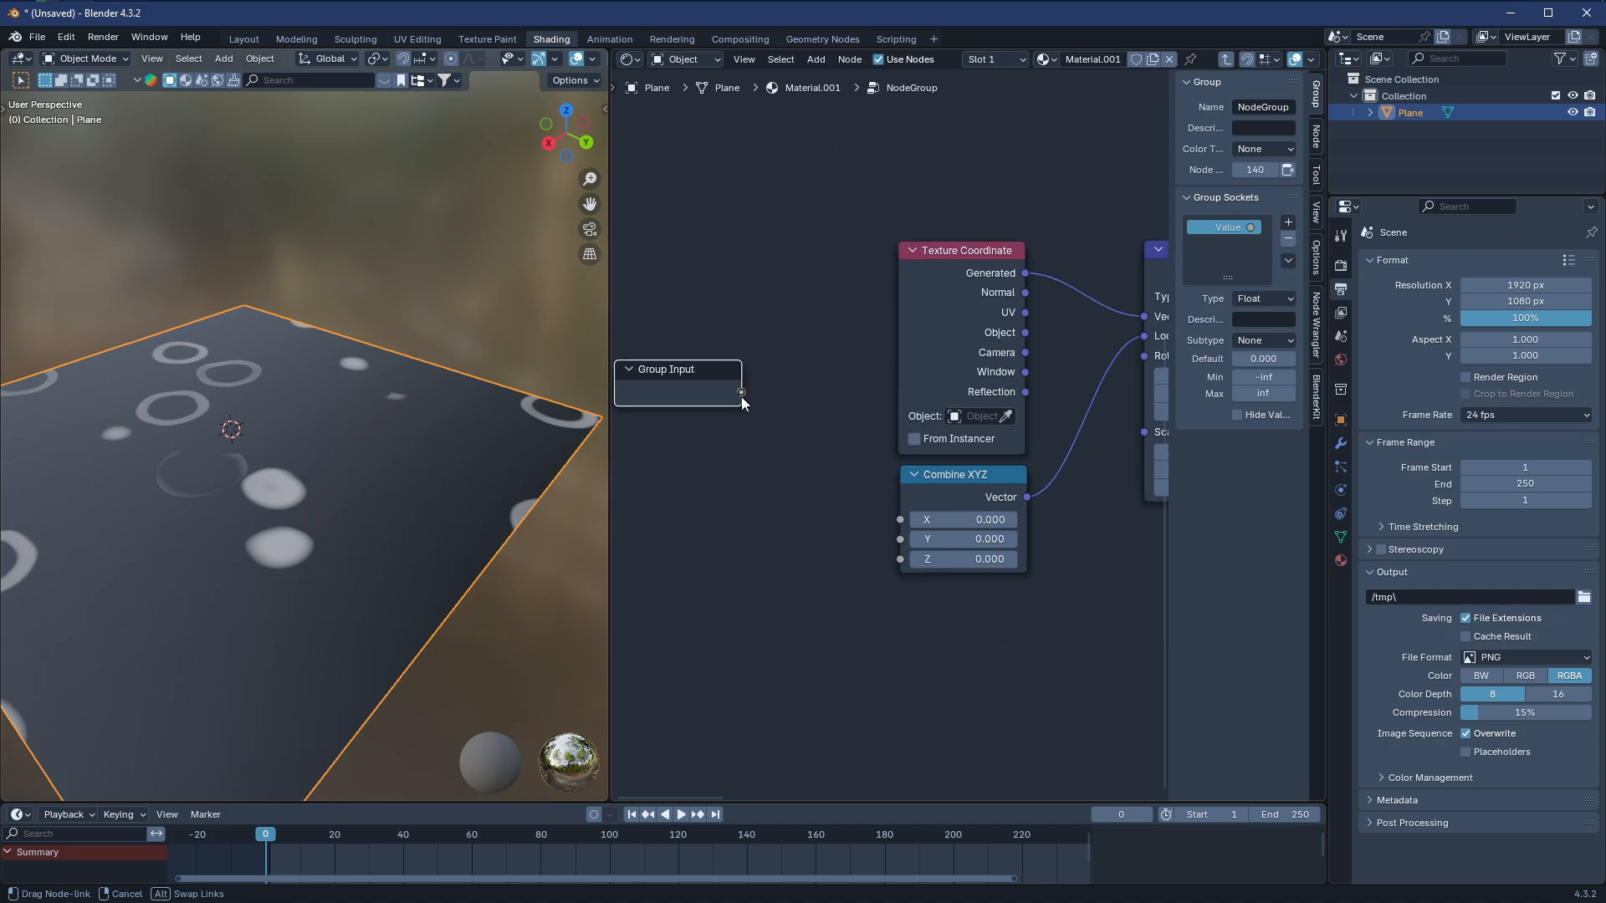
left_click_drag(860, 559, 899, 559)
Position the Group Input node directly beside the noise's Combine XYZ node
scroll(895, 562, "down", 3)
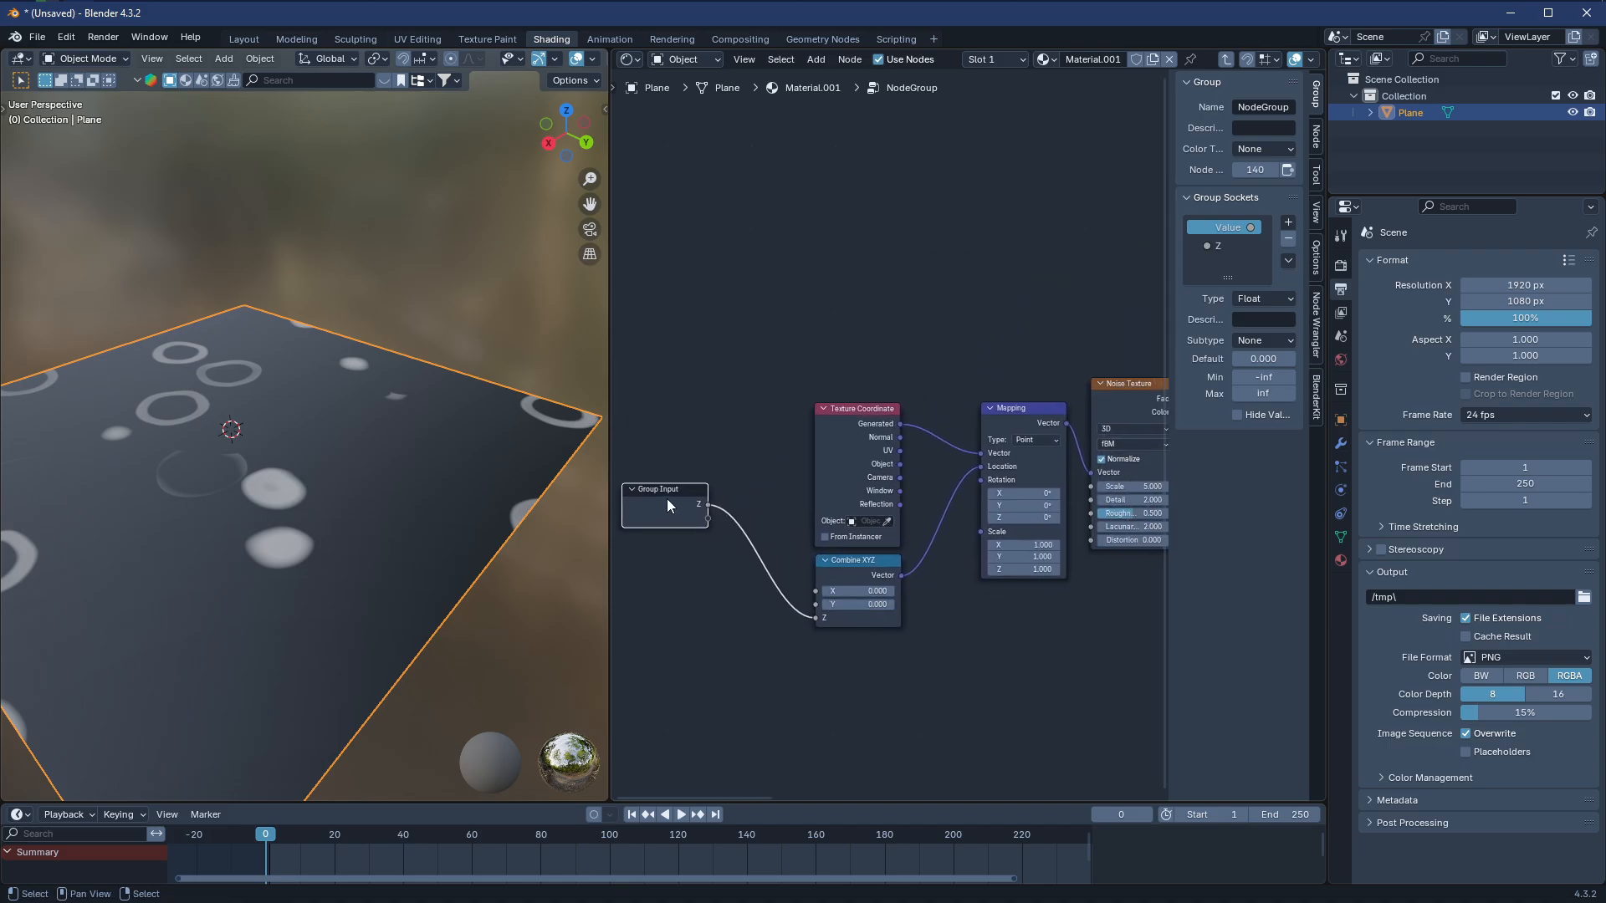
scroll(915, 289, "up", 1)
left_click_drag(665, 498, 642, 651)
middle_click_drag(778, 682, 861, 549)
scroll(861, 549, "up", 2)
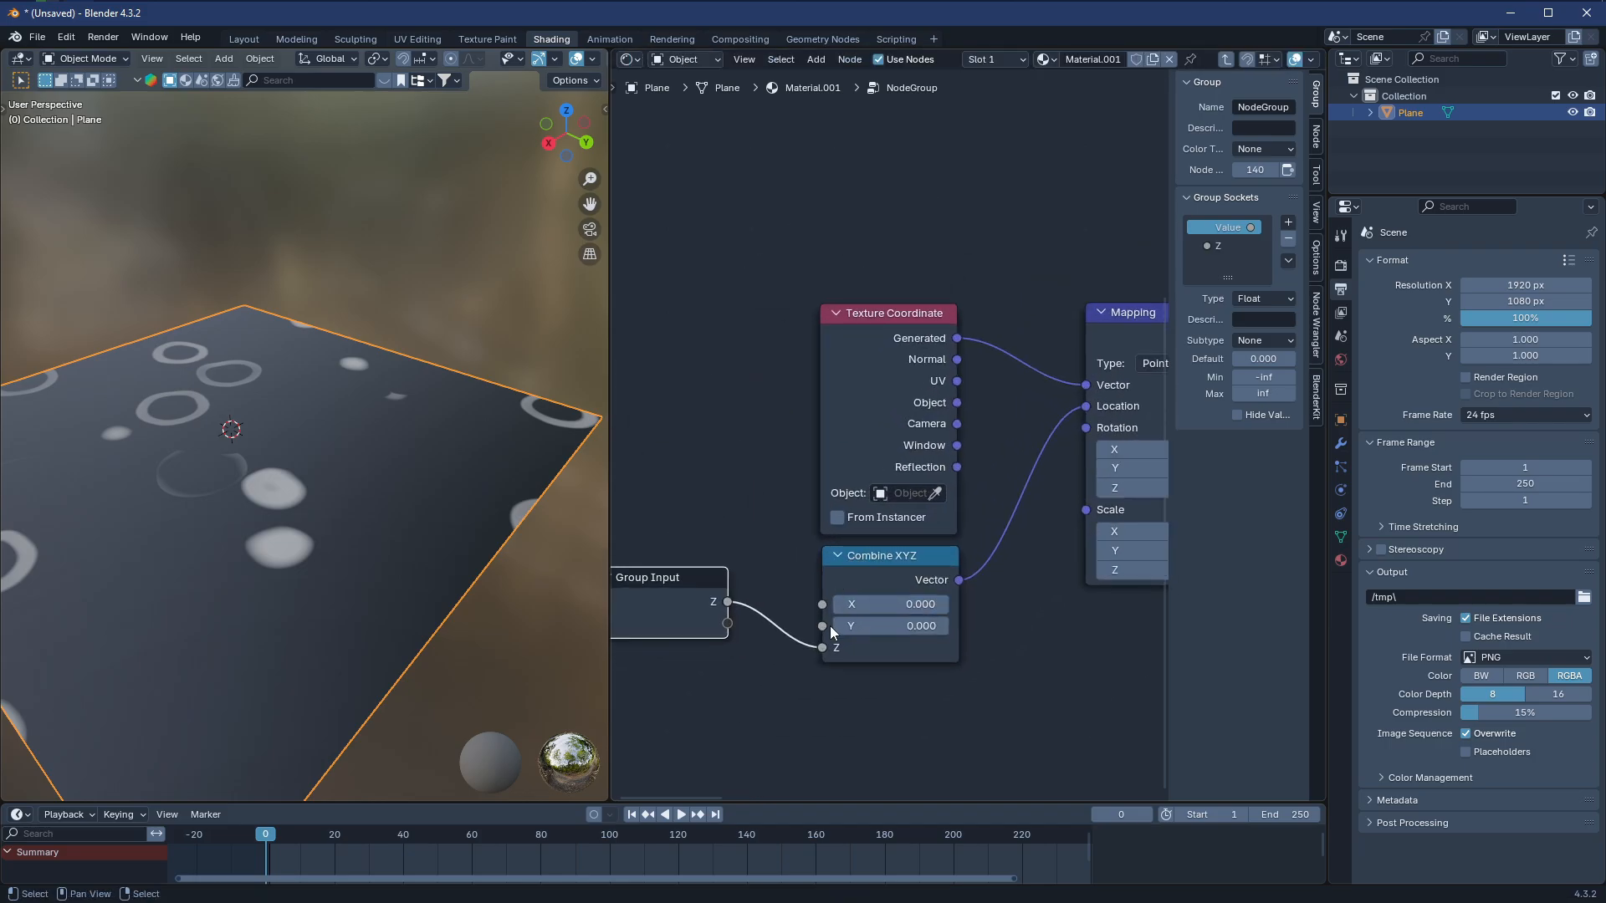
left_click_drag(689, 601, 703, 625)
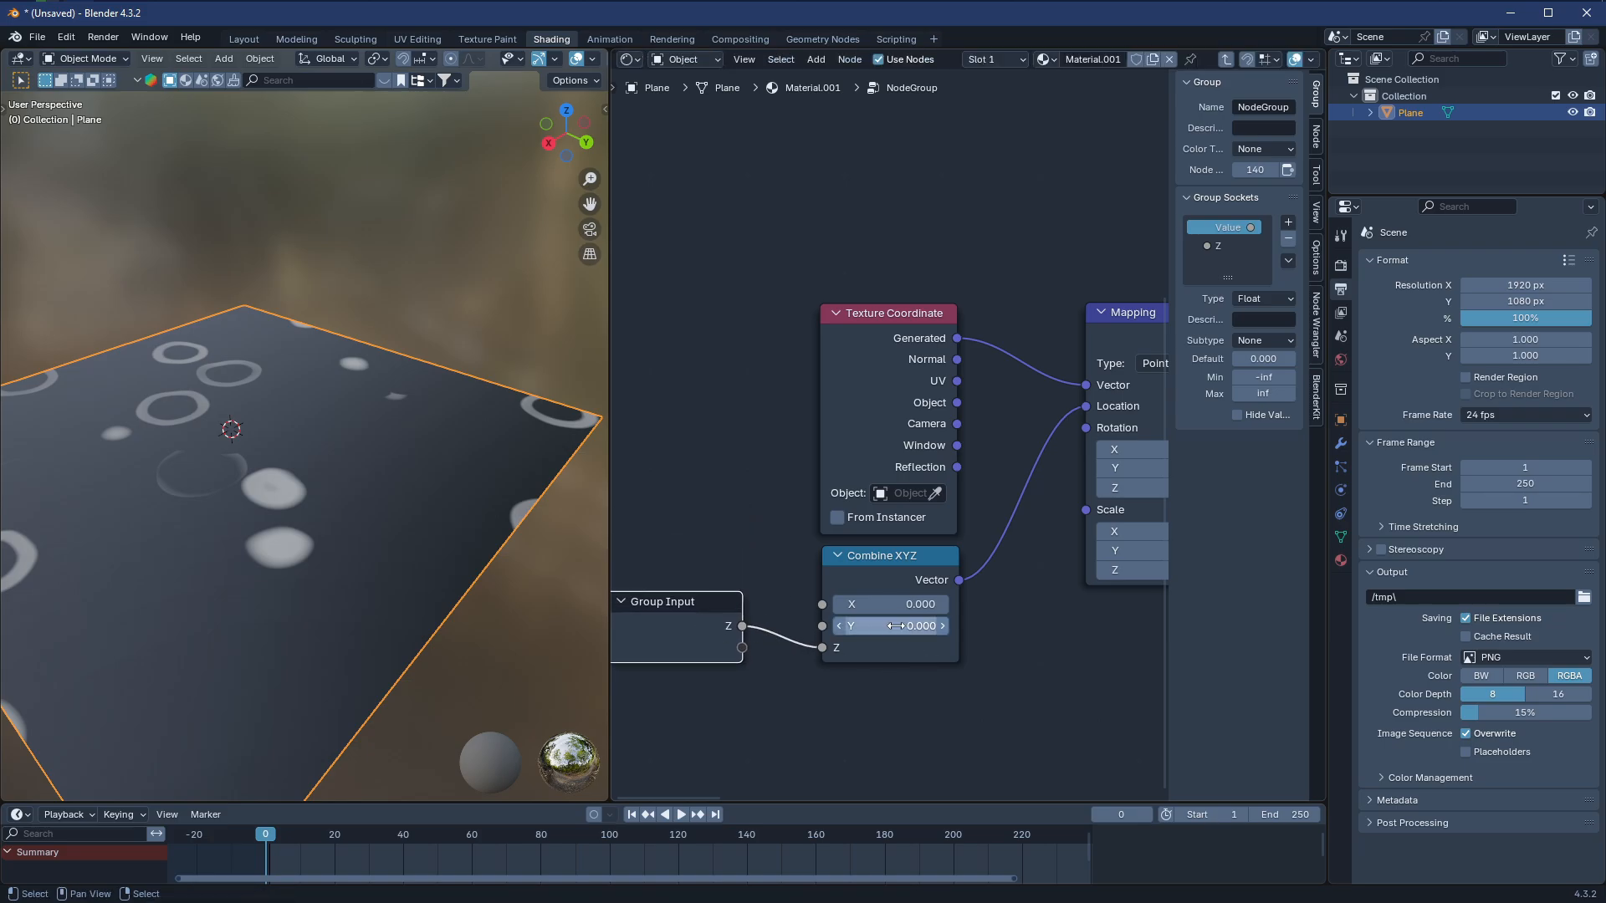
middle_click_drag(899, 624, 839, 473)
scroll(871, 597, "down", 2)
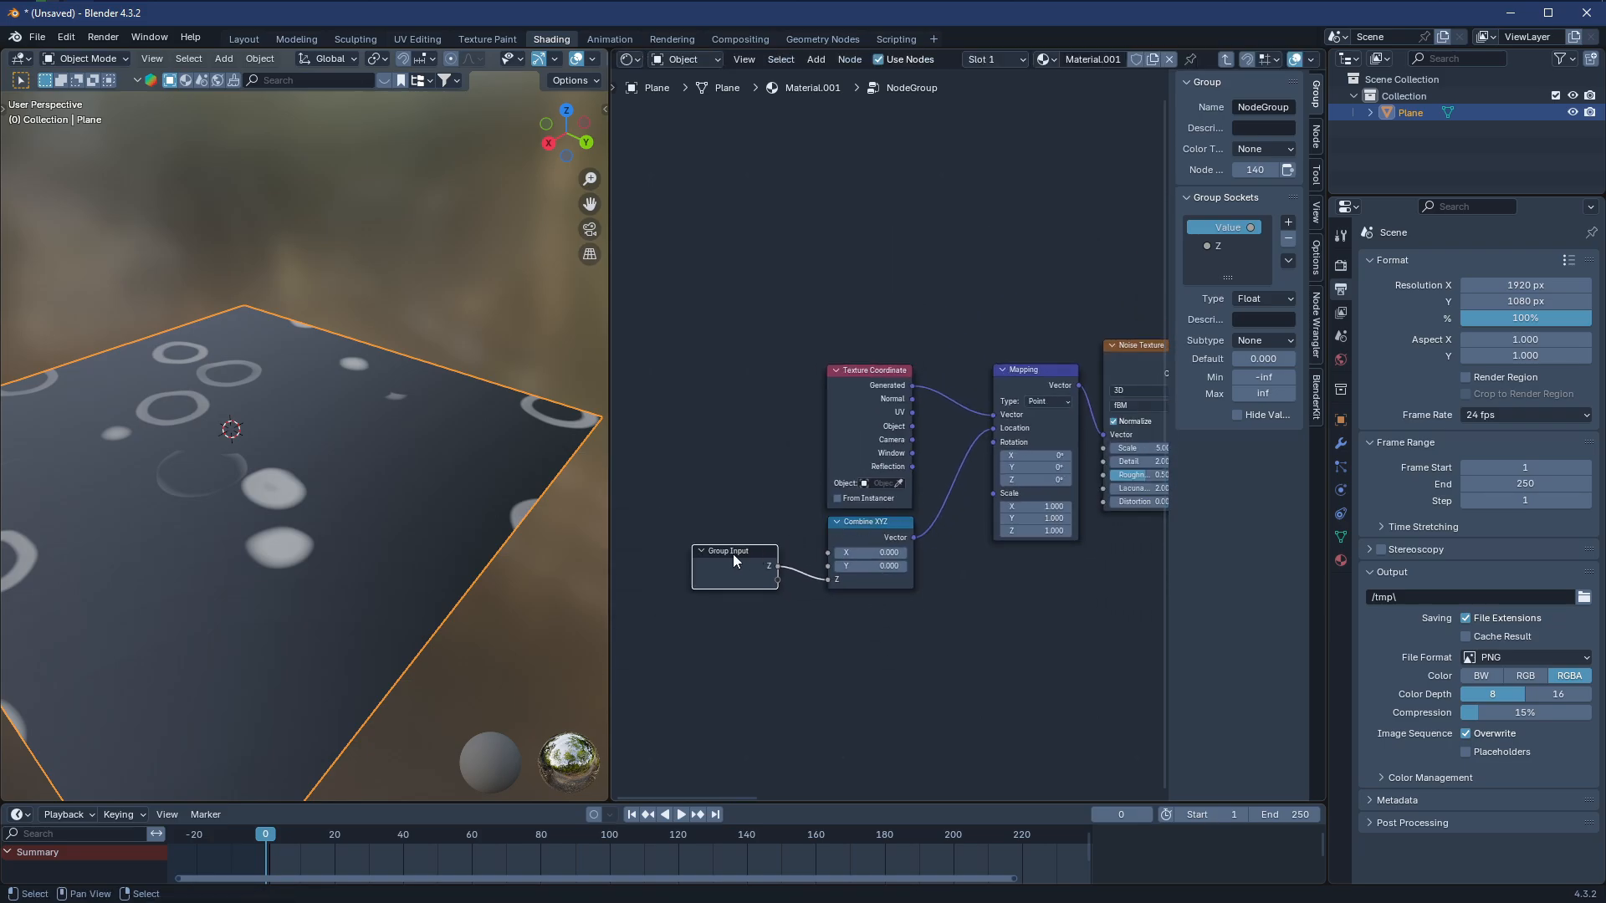
Move the Group Input over to the ring coordinate nodes and connect its Z output to their Combine XYZ's Z input
left_click_drag(732, 554, 902, 186)
middle_click_drag(1120, 251, 915, 509)
scroll(858, 448, "down", 3)
left_click_drag(683, 393, 936, 250)
middle_click_drag(986, 306, 747, 436)
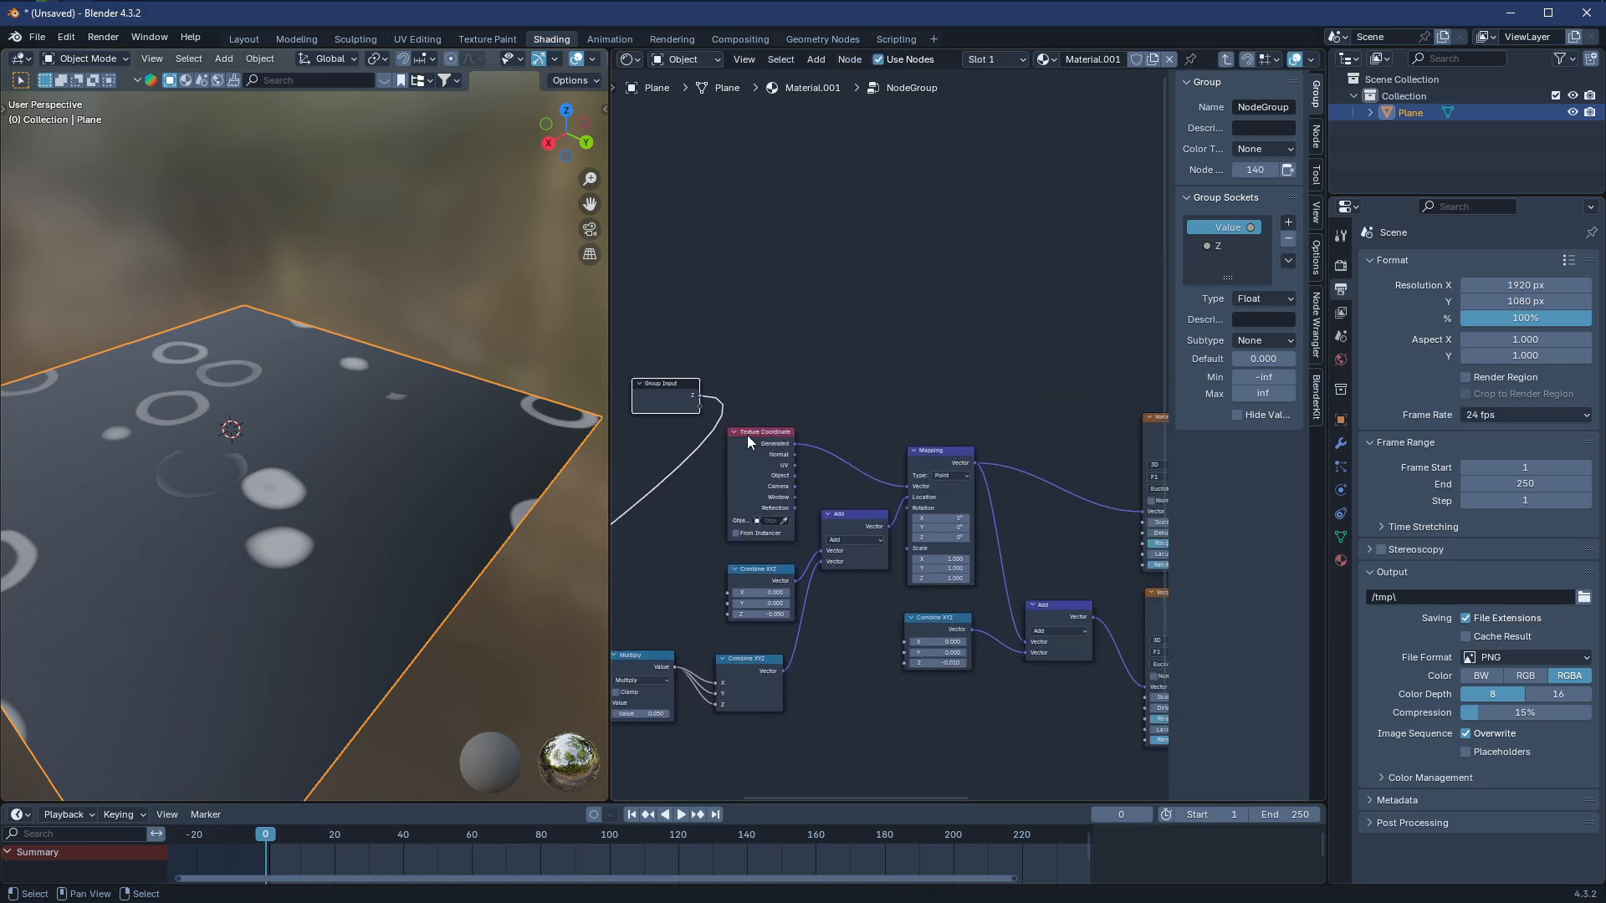
left_click_drag(696, 394, 768, 326)
scroll(669, 413, "up", 3)
left_click_drag(619, 383, 660, 346)
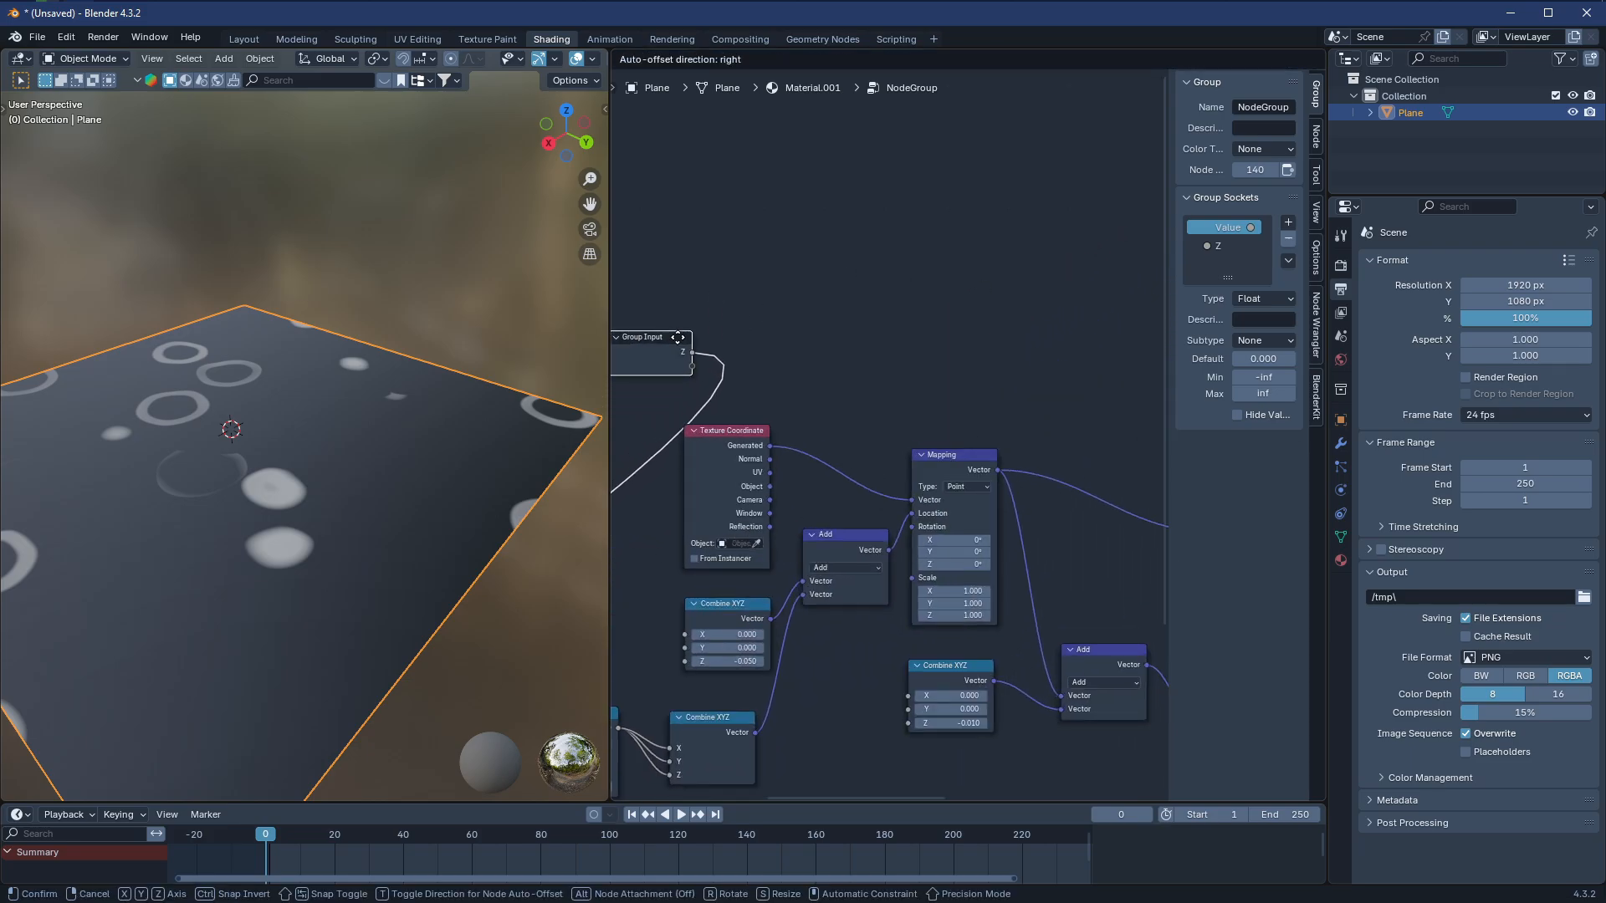
scroll(719, 372, "up", 2)
middle_click_drag(763, 391, 1009, 185)
left_click_drag(857, 112, 696, 272)
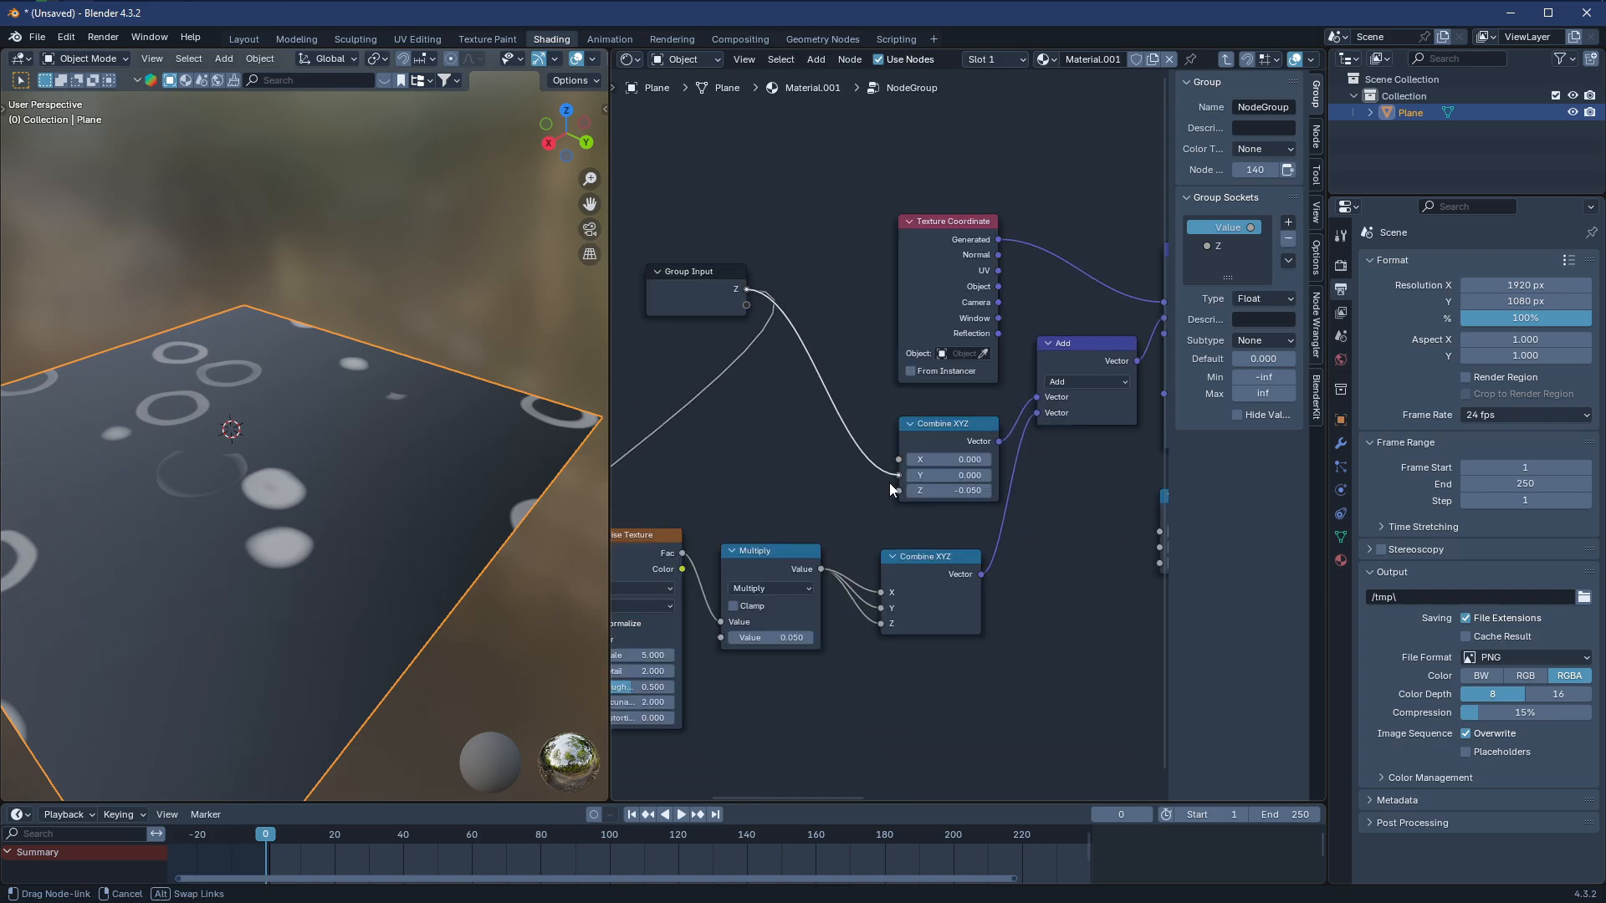
left_click_drag(896, 493, 895, 493)
Rename the group's Z input socket to Time
middle_click_drag(1100, 491, 1067, 497)
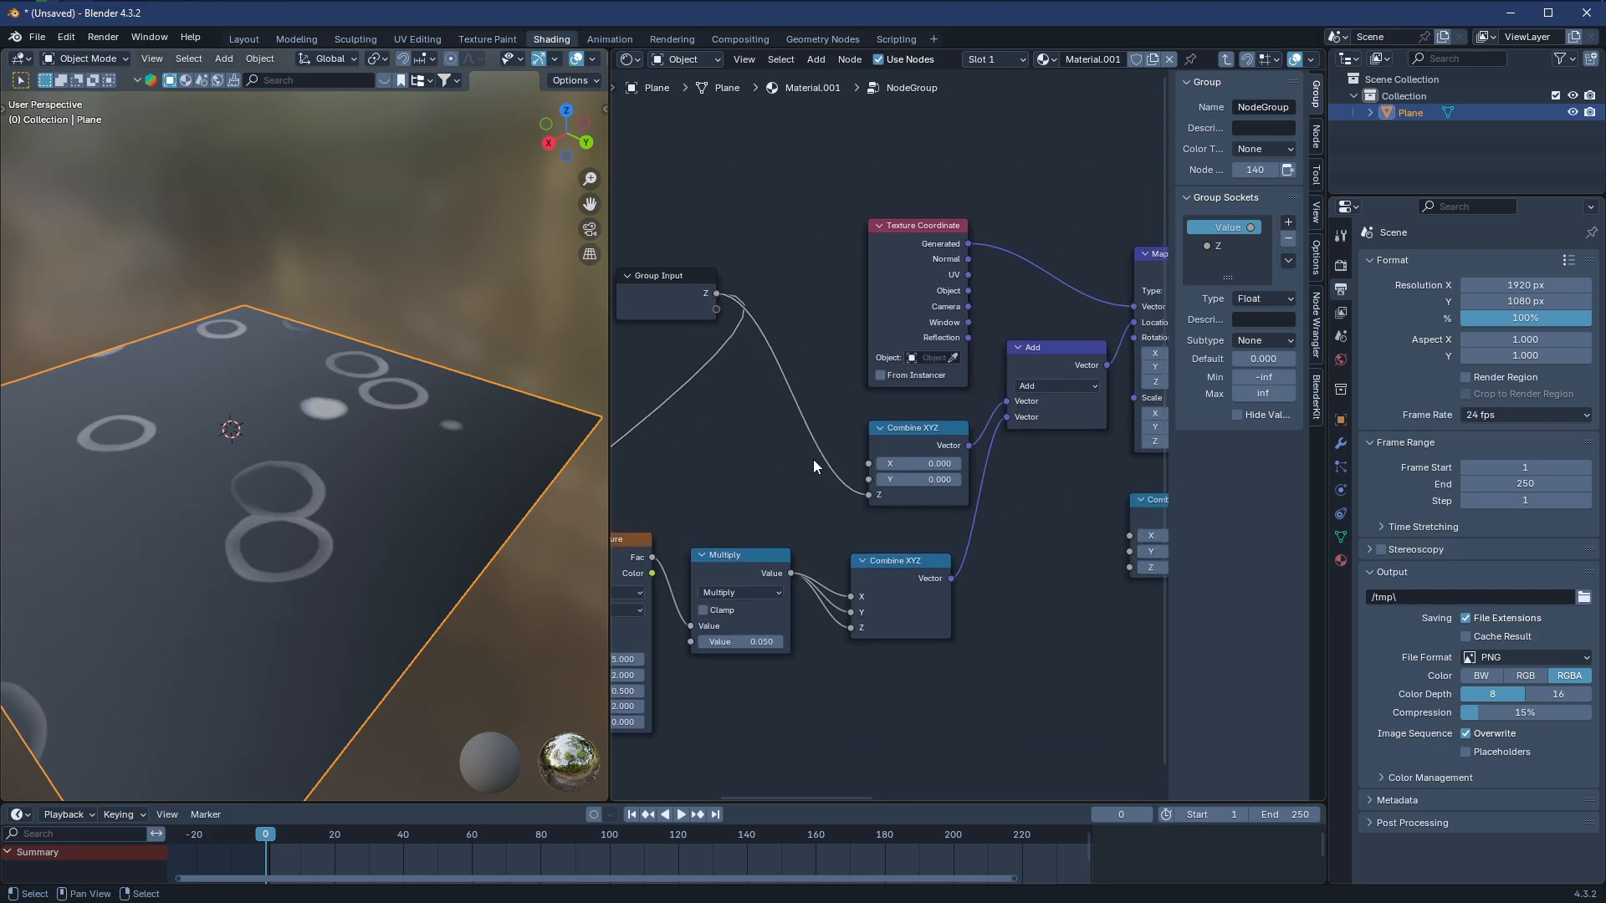
scroll(813, 459, "down", 2)
middle_click_drag(813, 459, 812, 512)
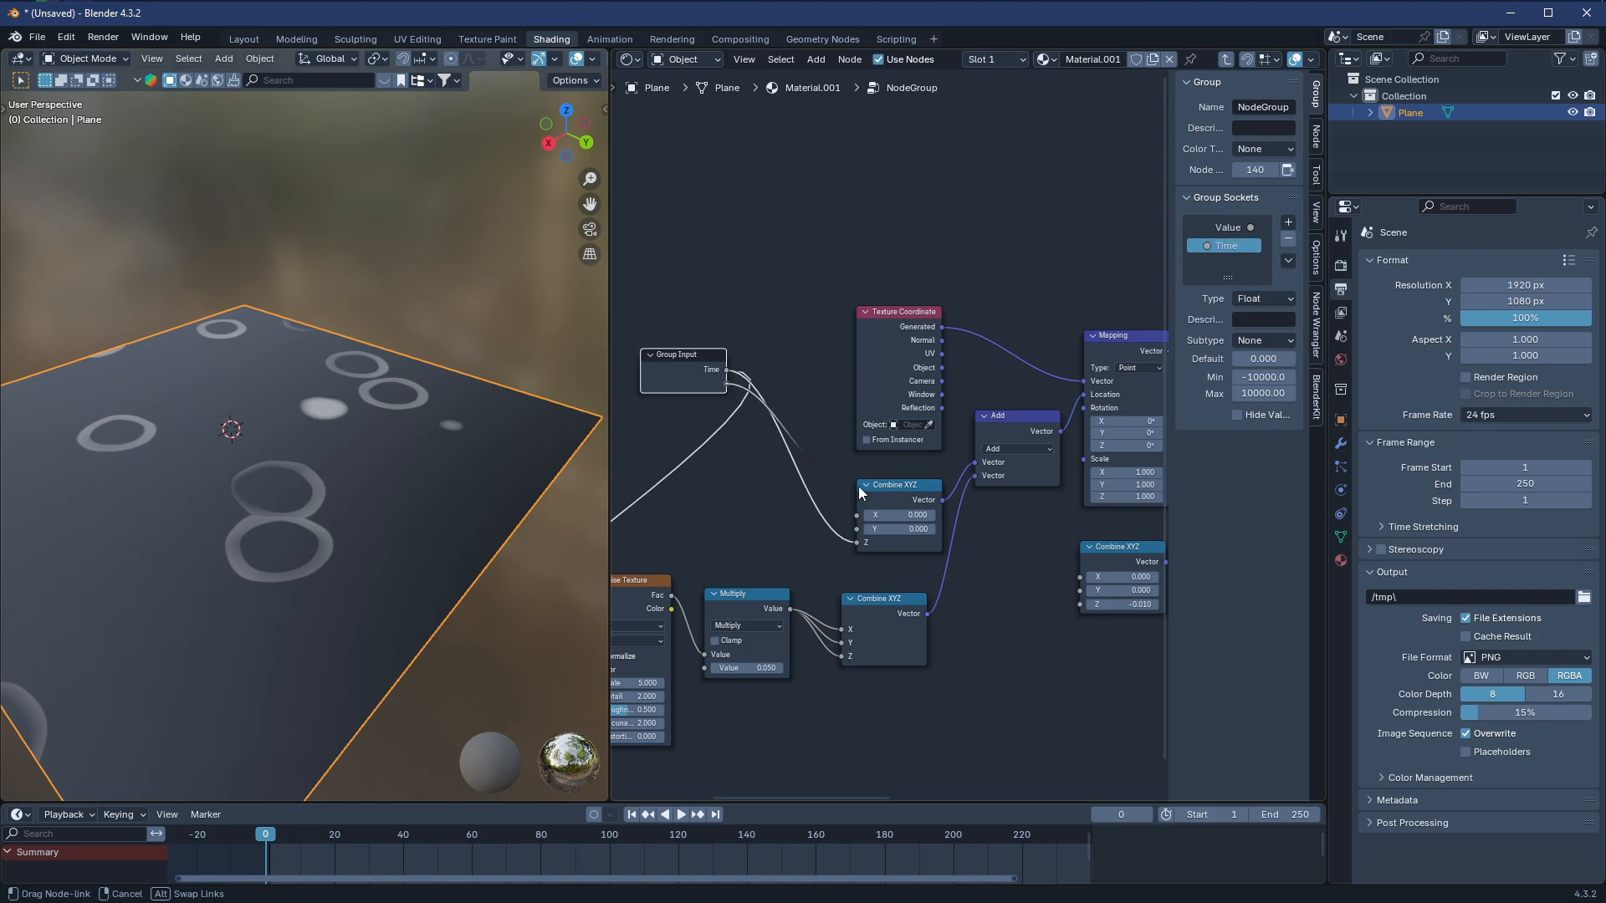
Move the Group Input above the ring's Texture Coordinate and connect a new input to the upper Voronoi Texture's Scale
left_click_drag(1045, 492, 960, 524)
scroll(807, 411, "down", 3)
middle_click_drag(762, 380, 707, 487)
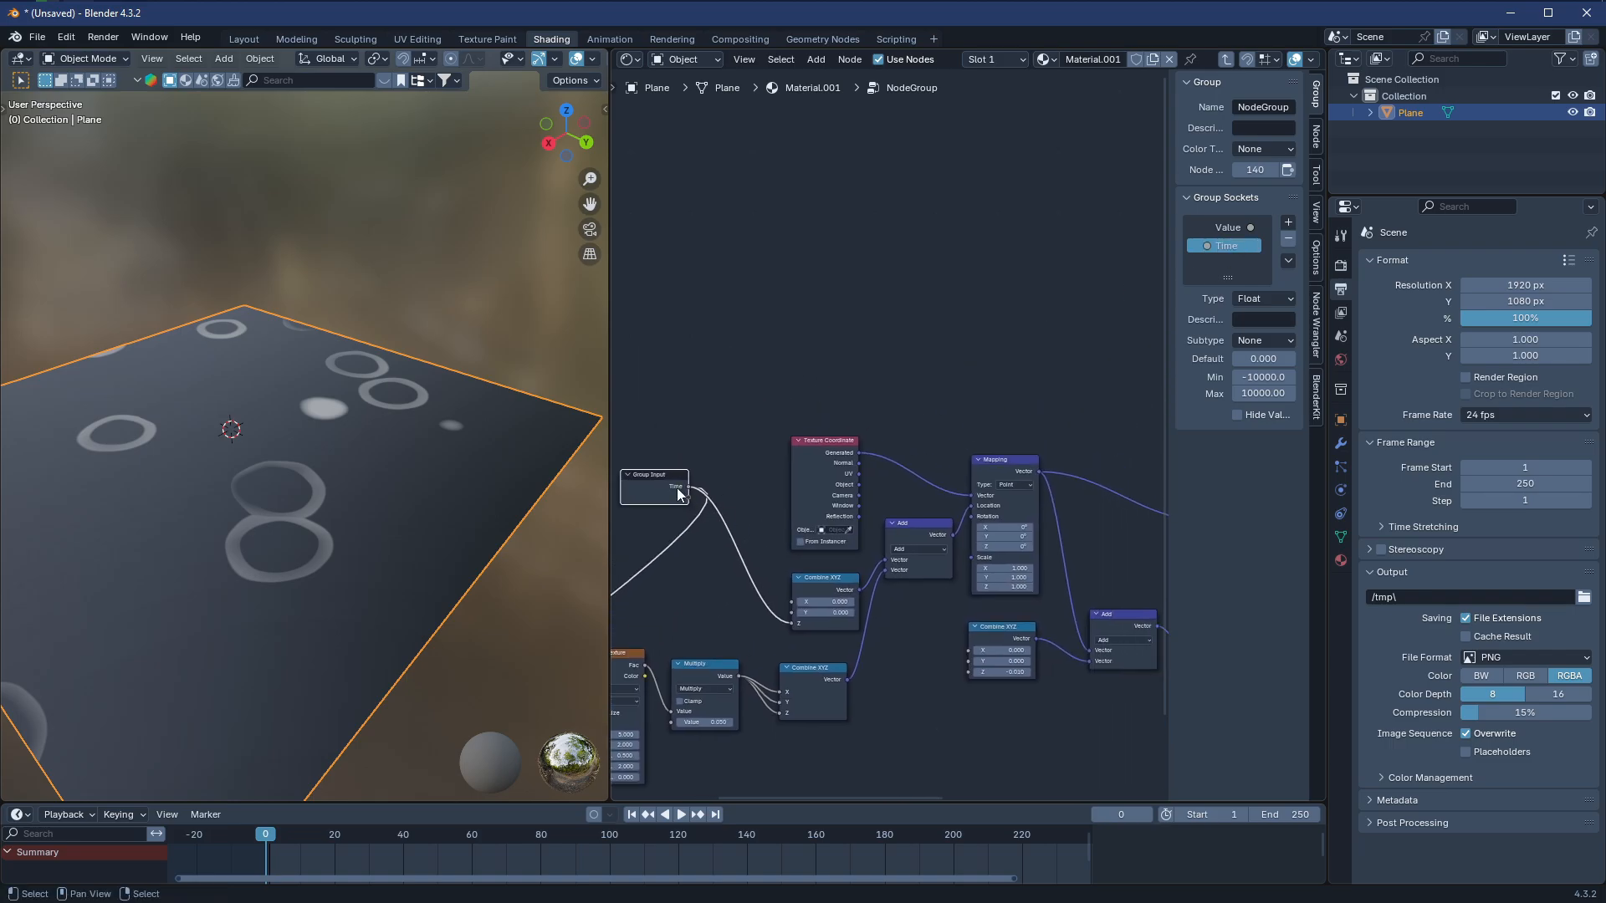
left_click_drag(667, 481, 851, 325)
scroll(817, 401, "up", 2)
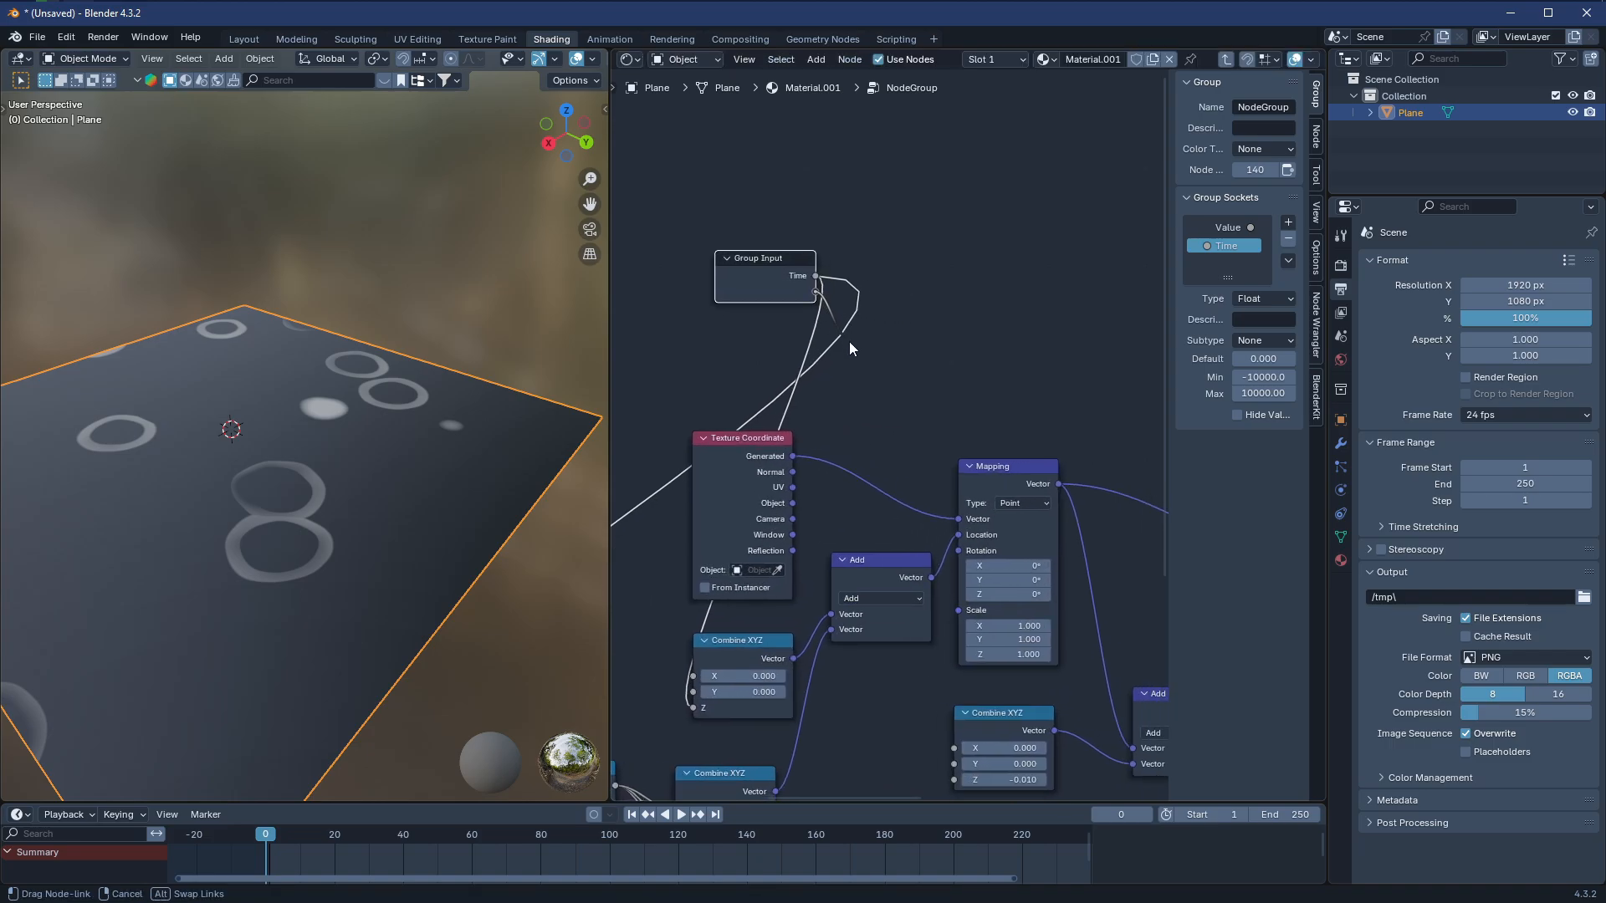
left_click_drag(1165, 627, 997, 572)
scroll(897, 485, "down", 2)
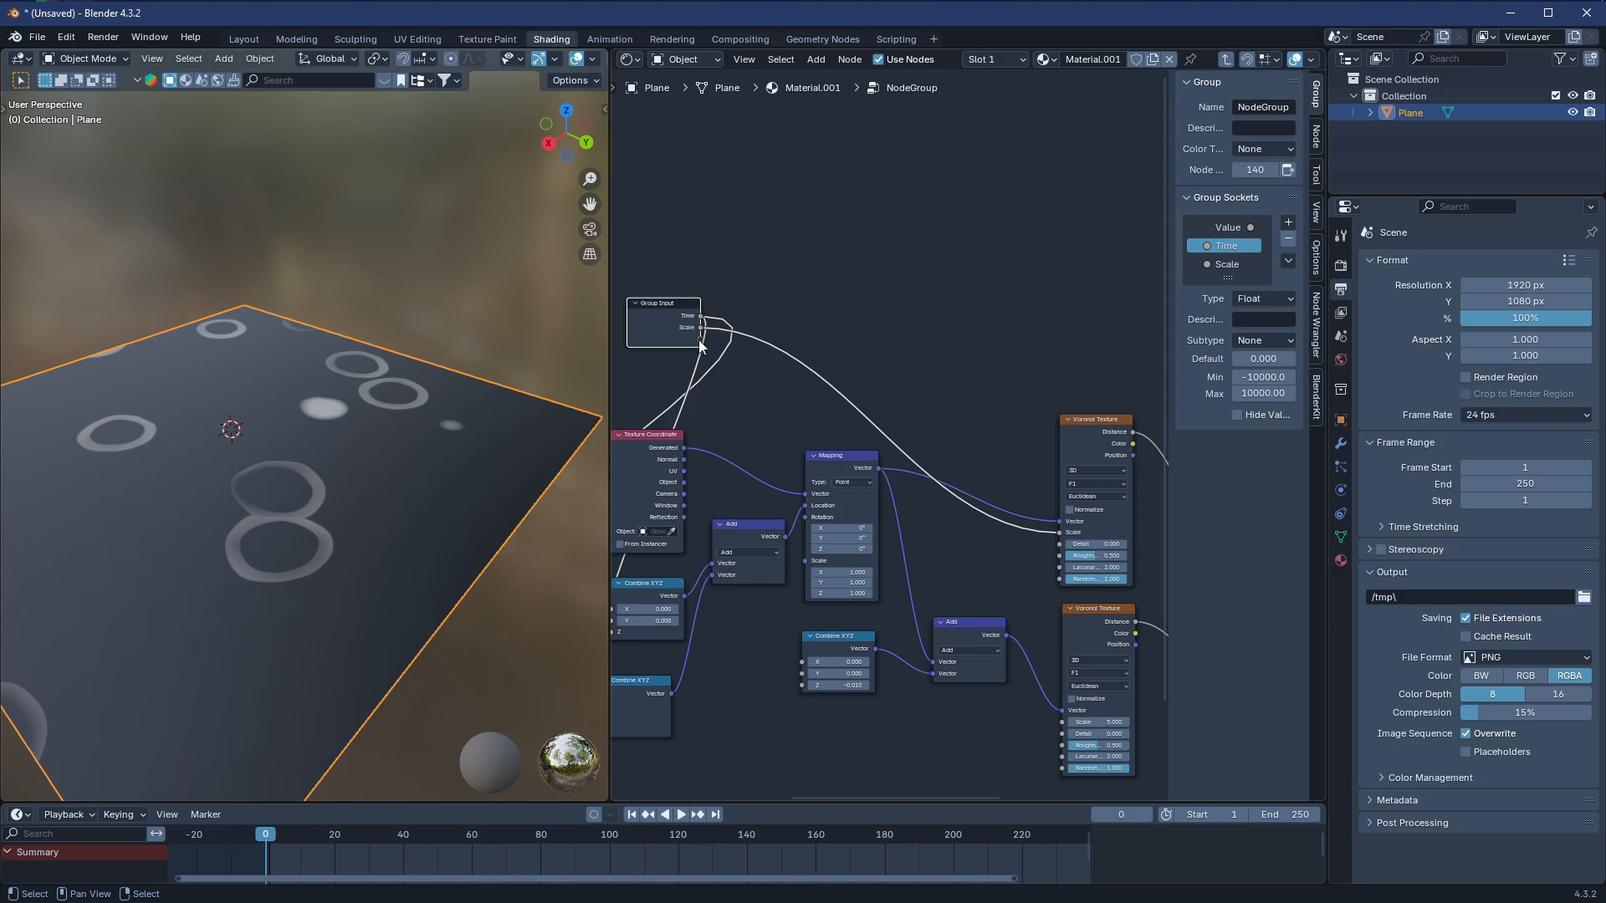
Connect the group's existing Scale input to the lower Voronoi Texture's Scale, undoing the extra Scale socket created by the first attempt
left_click_drag(701, 327, 1058, 734)
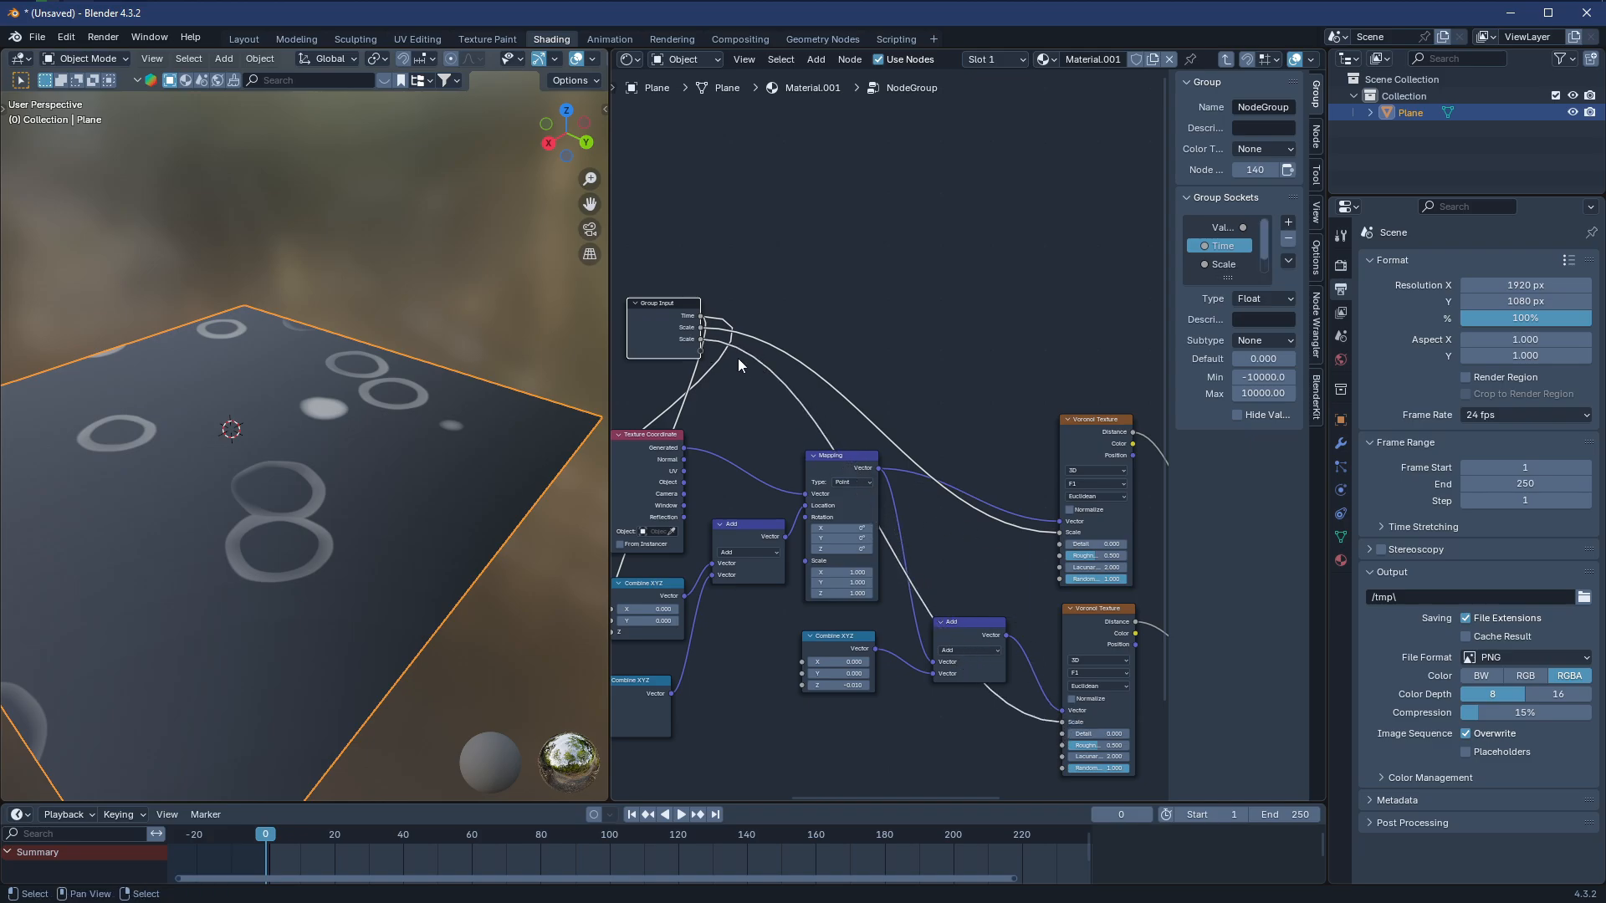
key("ctrl+z")
left_click_drag(1051, 719, 1057, 721)
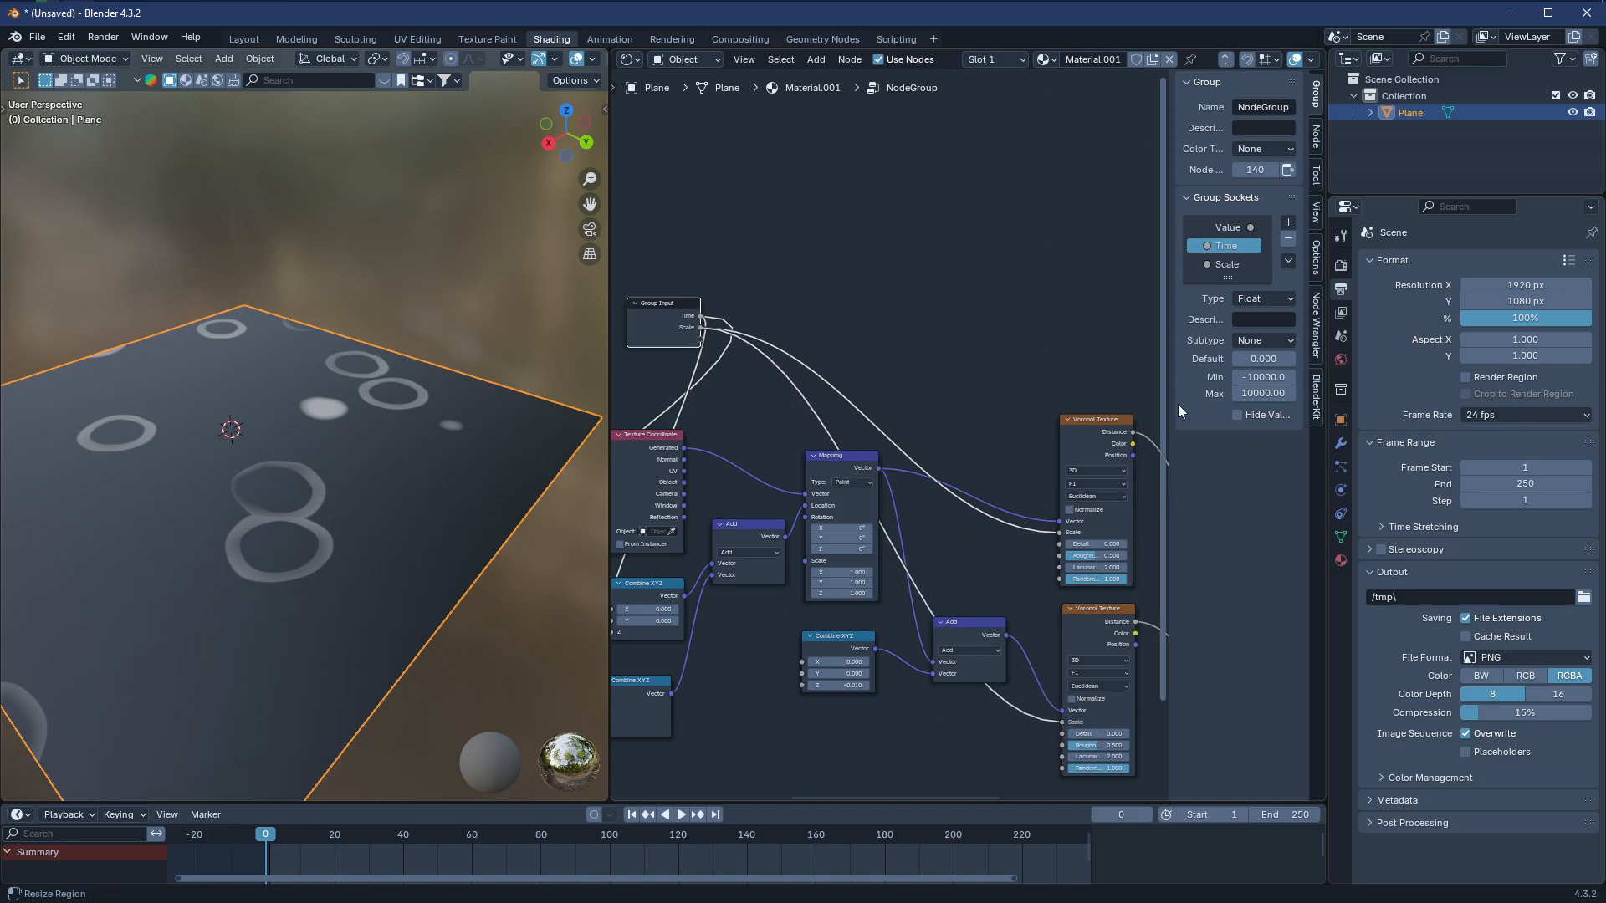
Shift the Group Input node slightly further left above the ring's Texture Coordinate node
scroll(773, 391, "up", 5)
middle_click_drag(773, 391, 932, 439)
left_click_drag(765, 334, 693, 353)
scroll(890, 343, "down", 12)
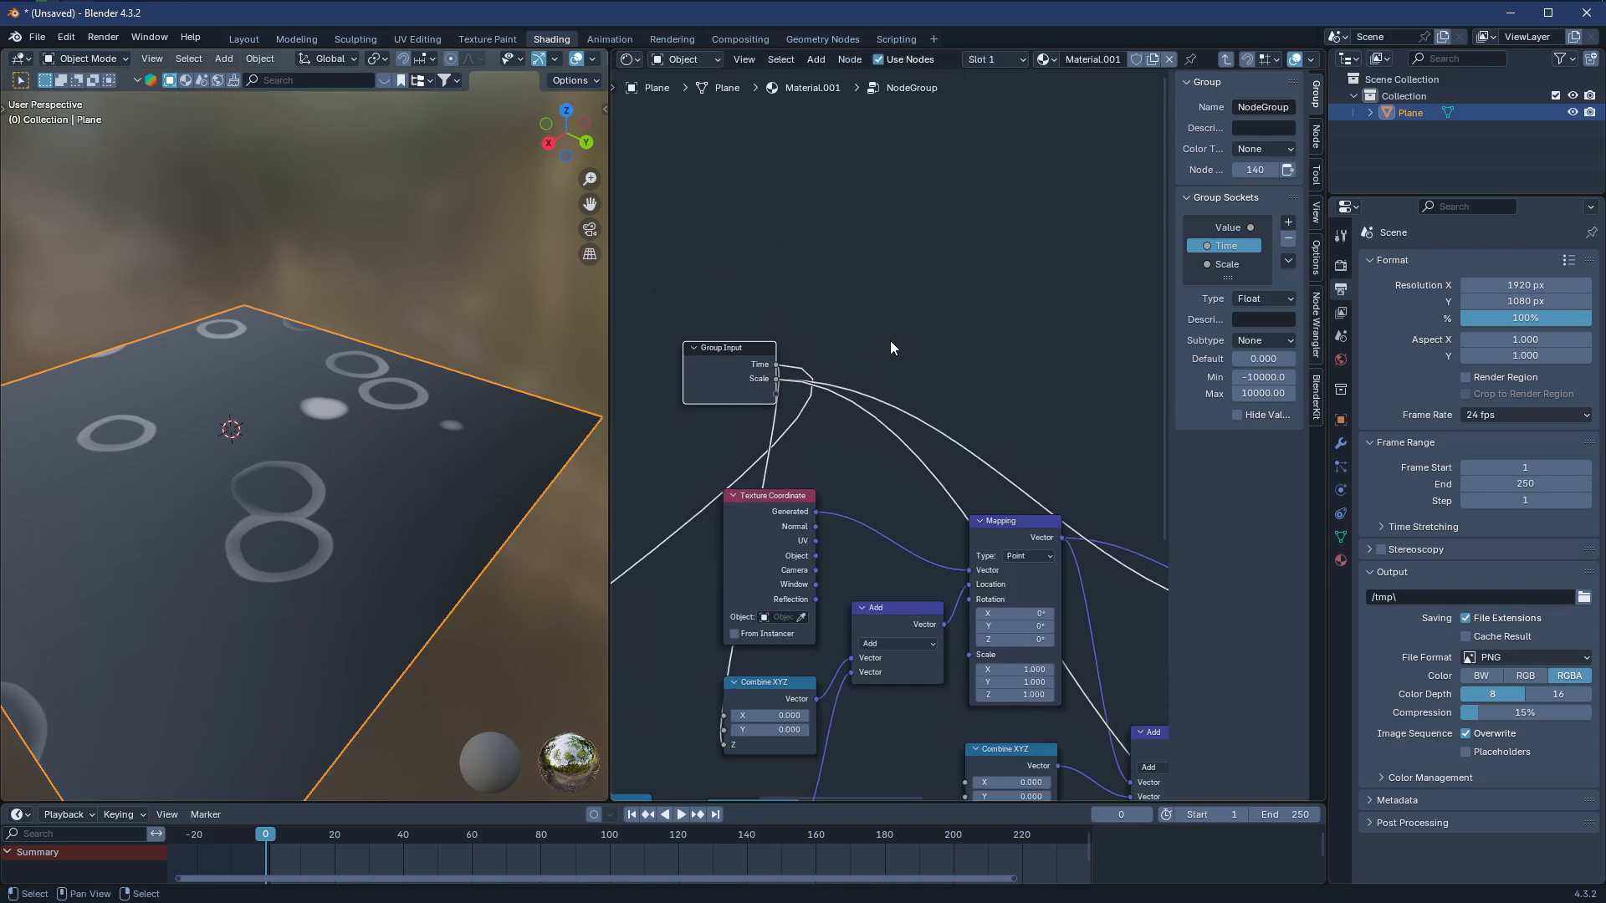
middle_click_drag(927, 338, 782, 360)
scroll(785, 429, "up", 3)
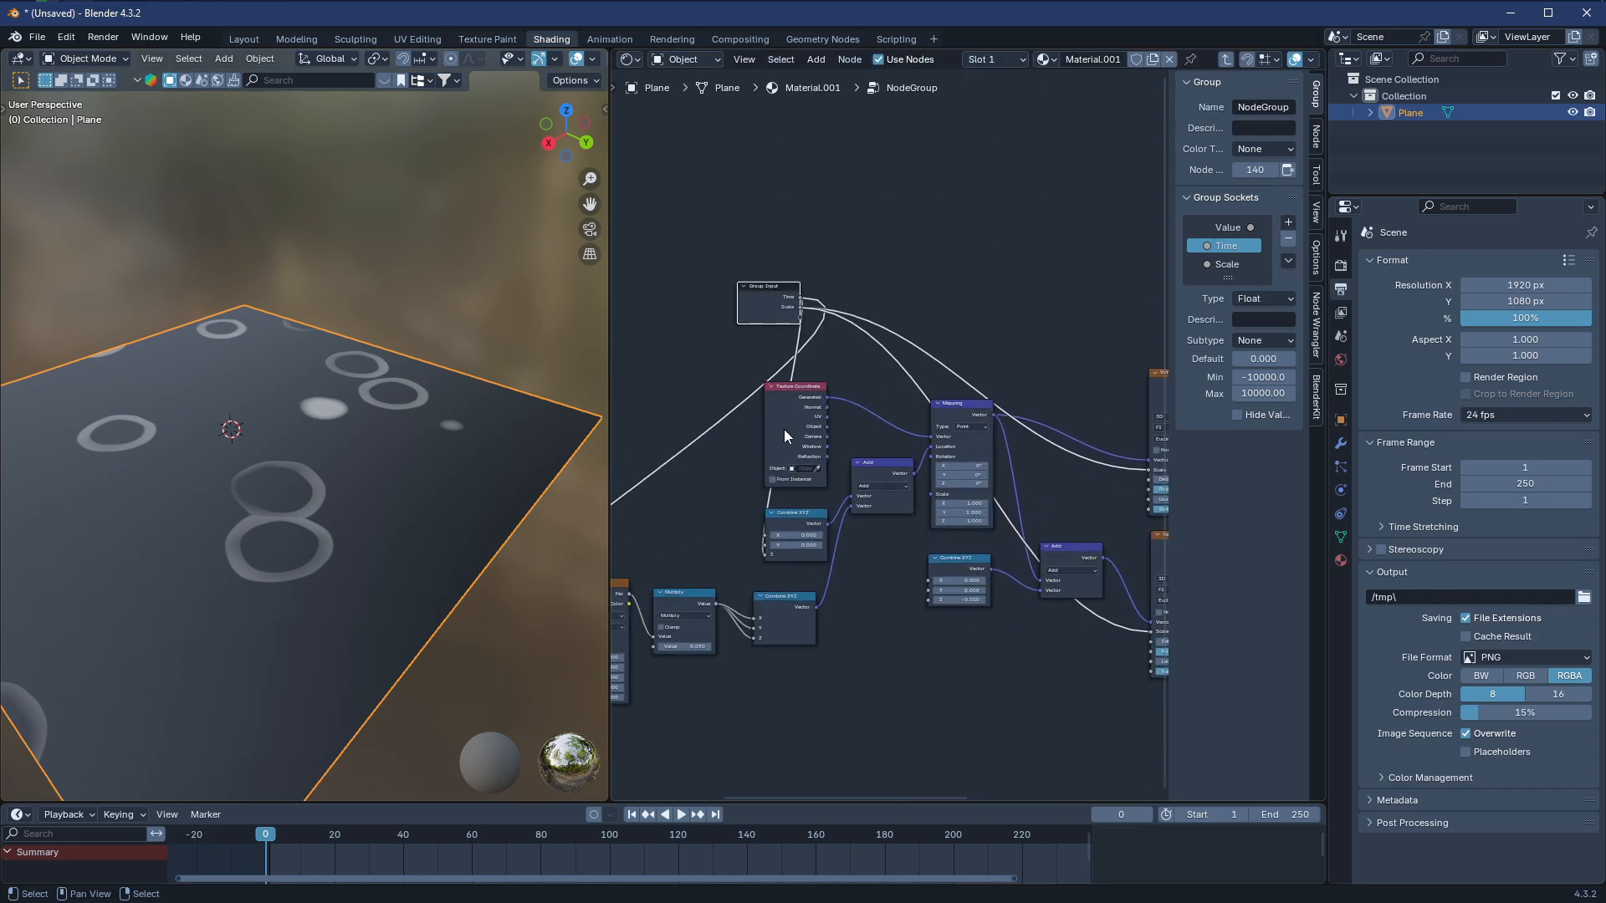
Move the Group Input further left and expose the lower offset Combine XYZ's Z value as a group input named Offset
middle_click_drag(785, 429, 976, 363)
scroll(976, 363, "up", 3)
middle_click_drag(840, 370, 791, 430)
left_click_drag(878, 240, 635, 316)
scroll(814, 458, "up", 3)
middle_click_drag(814, 459, 932, 373)
middle_click_drag(1115, 426, 928, 418)
scroll(882, 487, "down", 3)
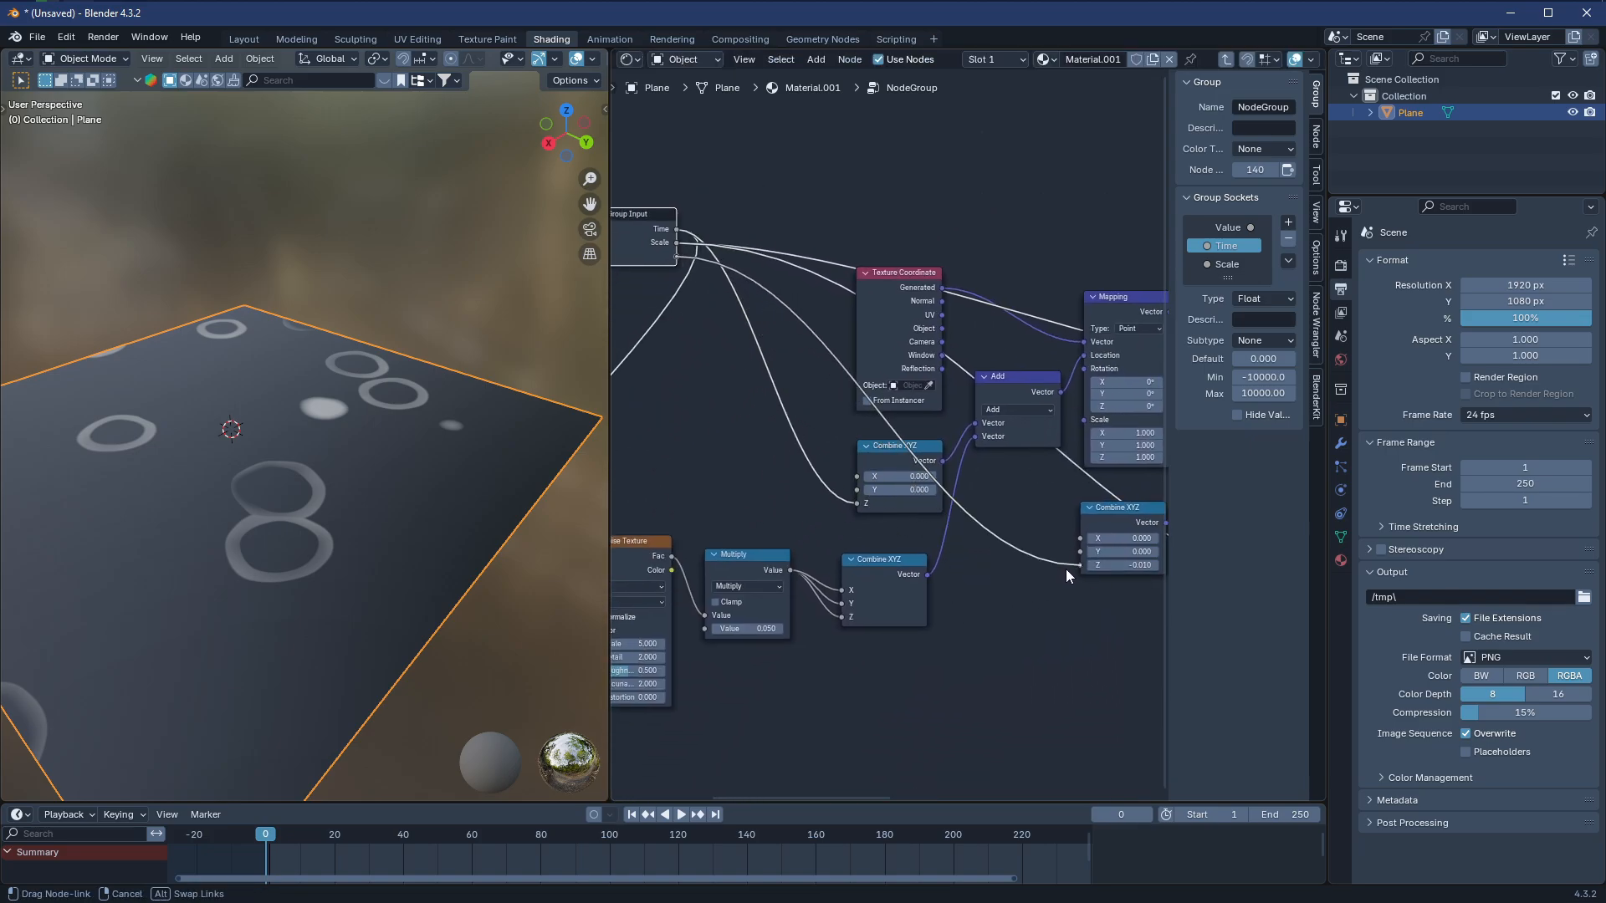
left_click_drag(1067, 568, 1079, 565)
scroll(971, 529, "up", 1)
scroll(1204, 258, "down", 1)
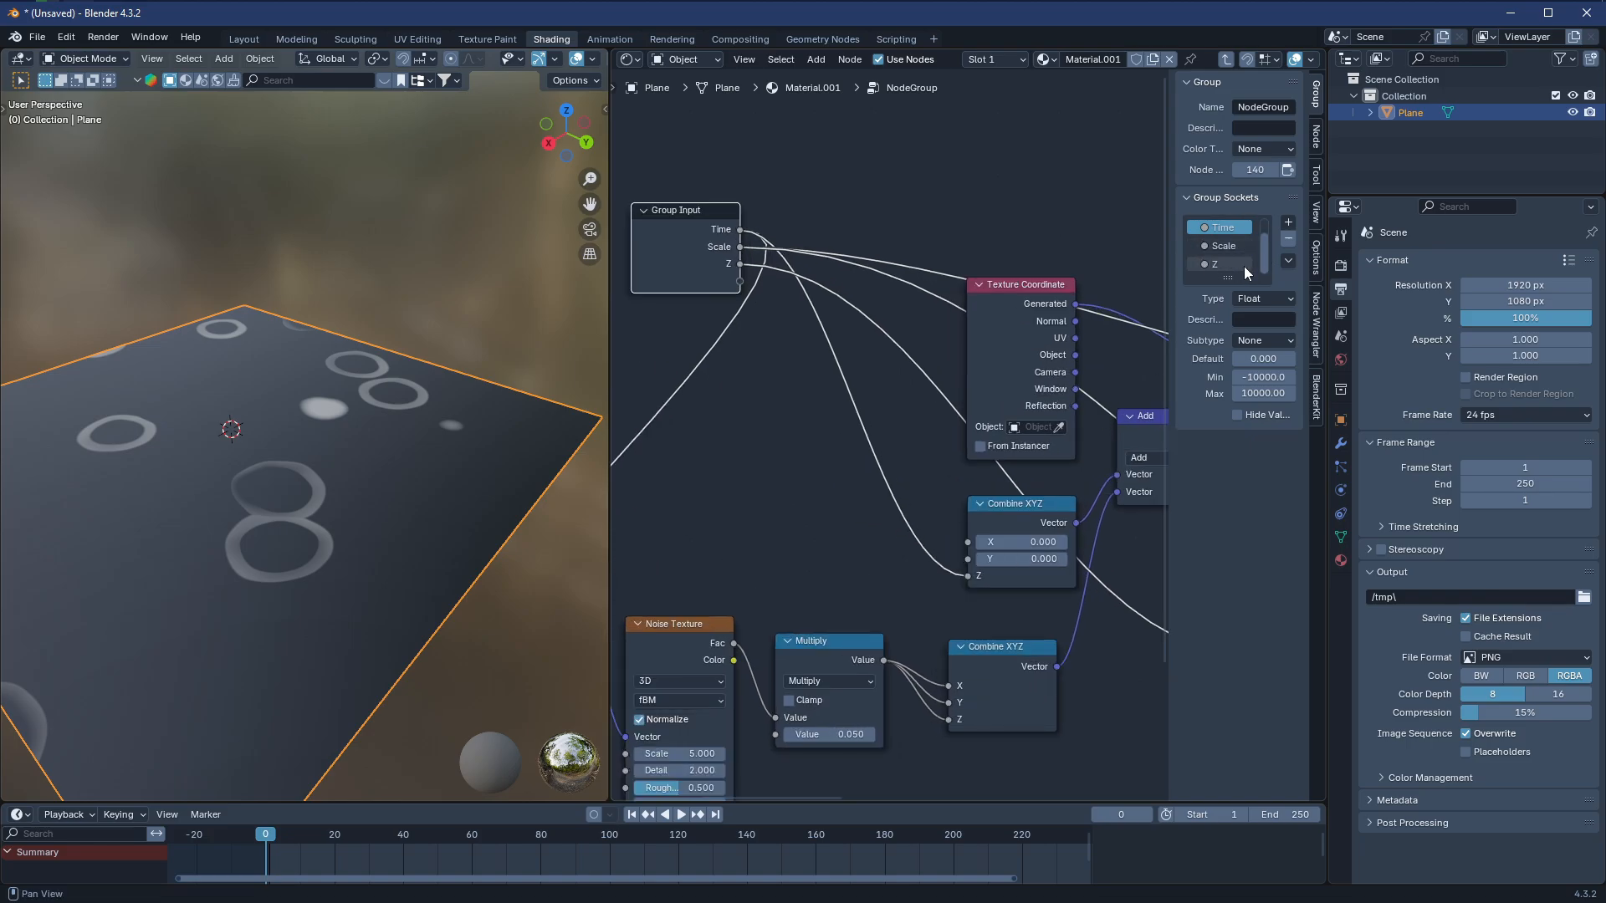
double_click(1231, 264)
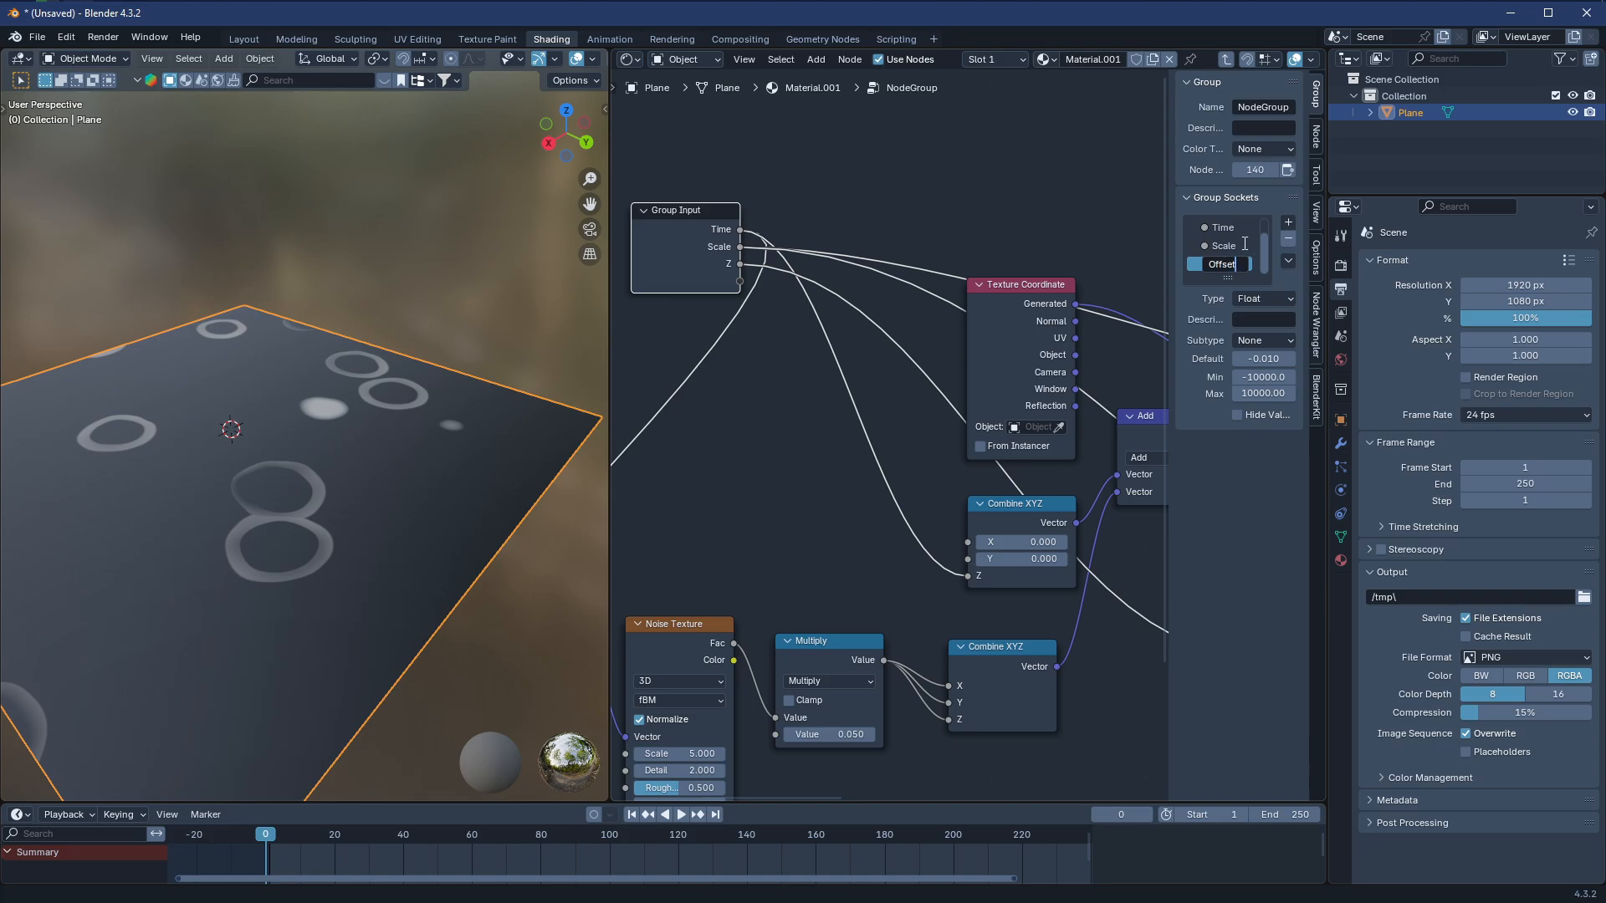
Shift the Group Input above the noise branch and expose the Noise Texture's Scale as a group input named Noise Scale
scroll(803, 311, "down", 4)
middle_click_drag(803, 311, 913, 291)
left_click_drag(824, 226, 744, 266)
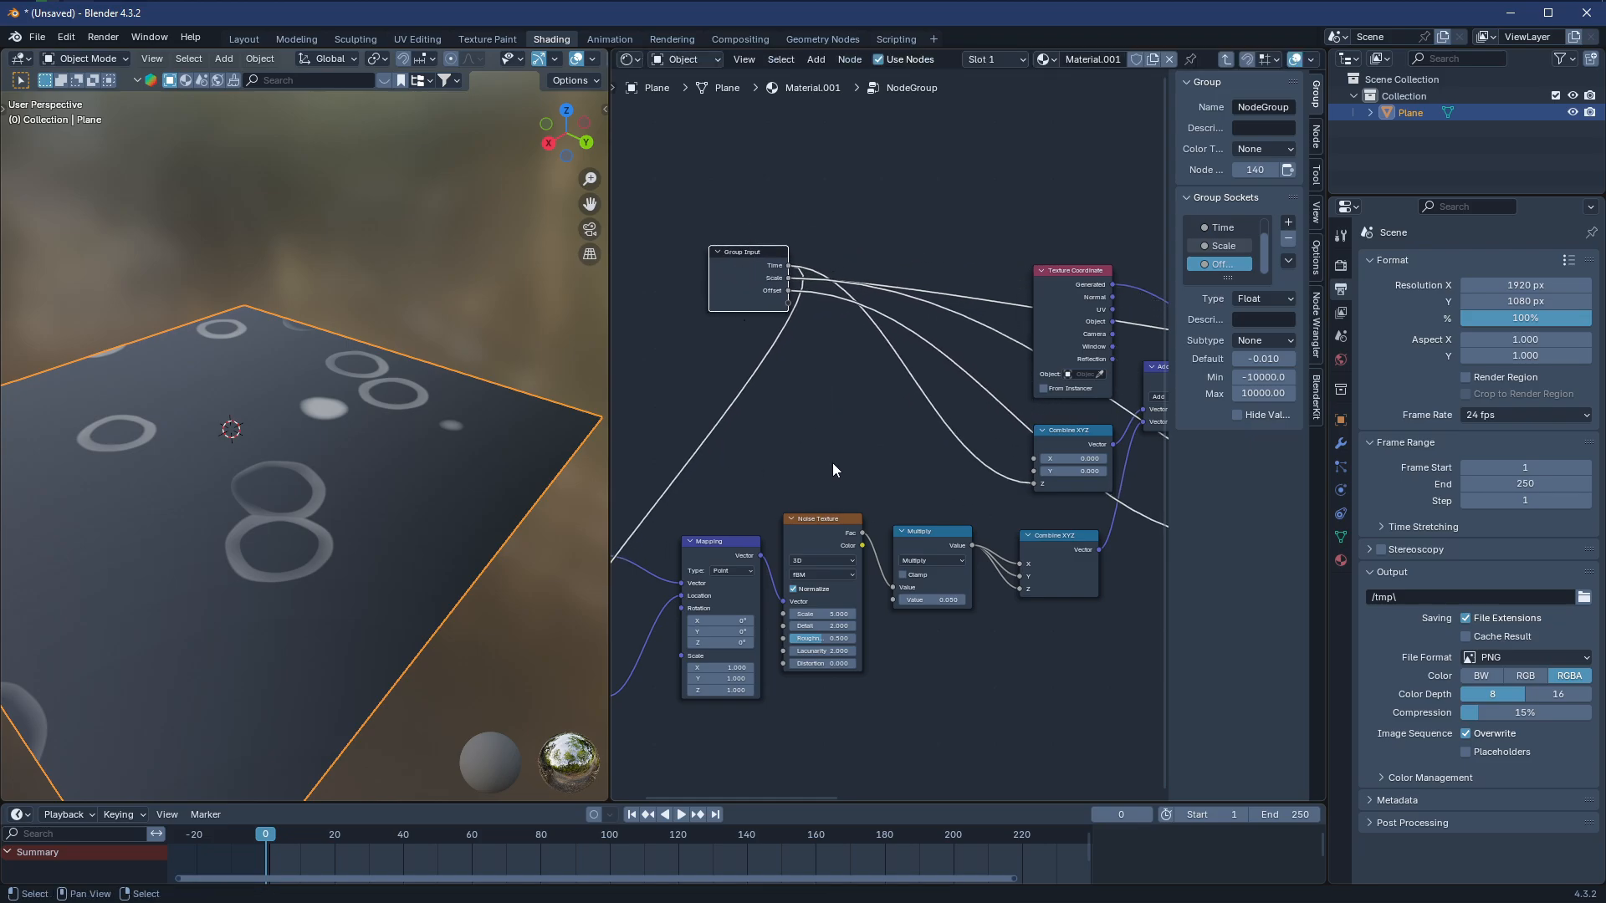
scroll(845, 473, "up", 3)
middle_click_drag(856, 621, 892, 502)
middle_click_drag(862, 384, 867, 483)
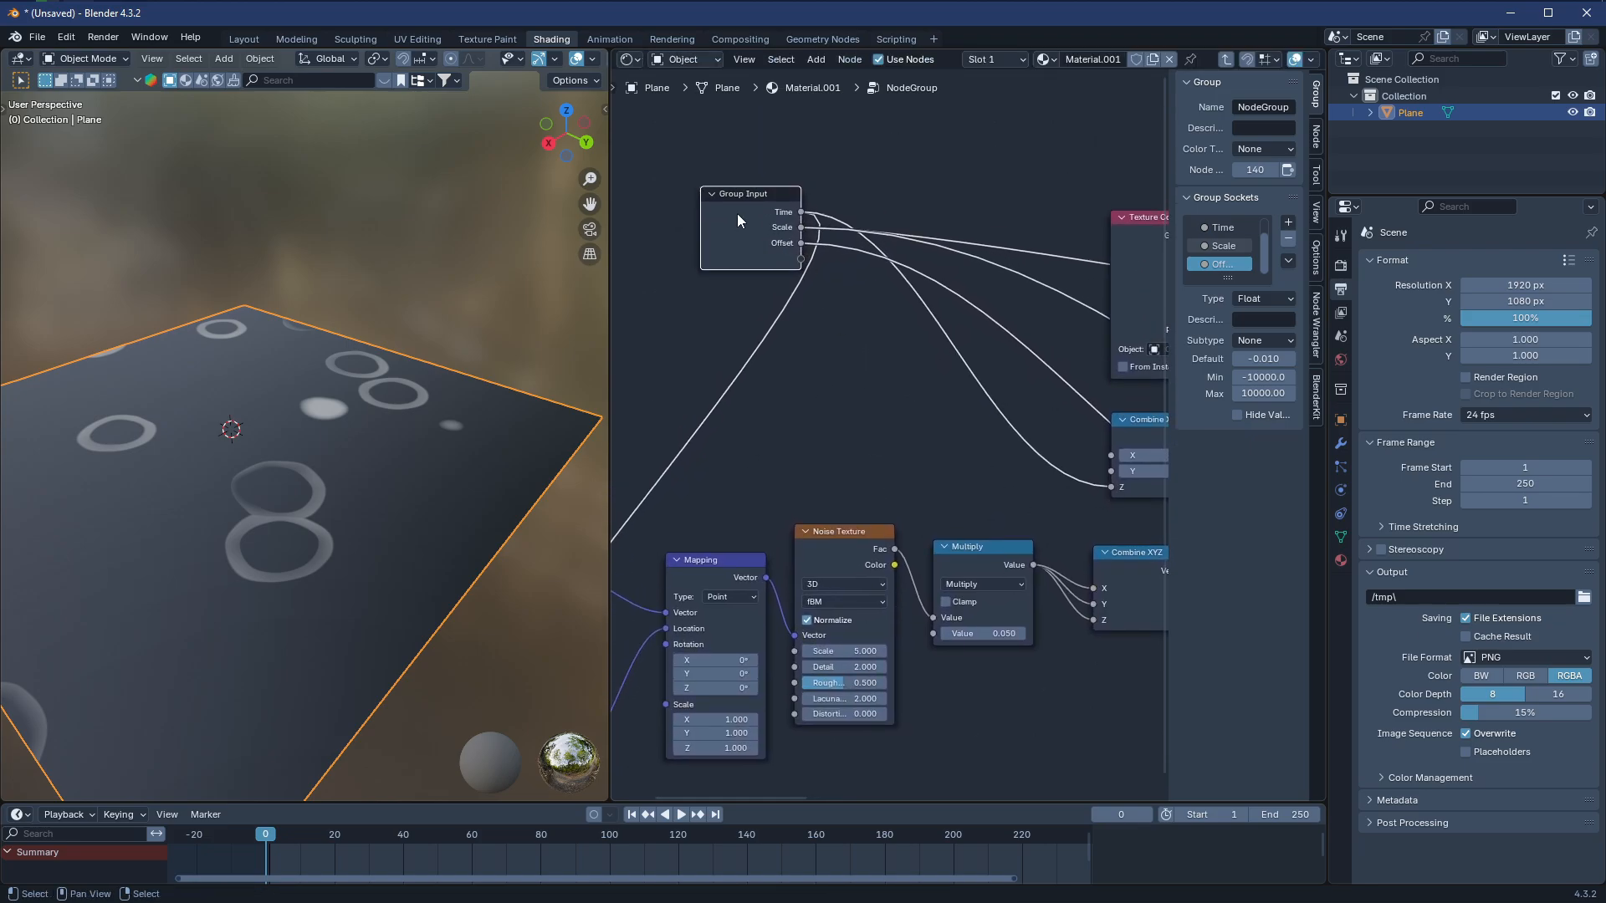
left_click_drag(736, 213, 677, 252)
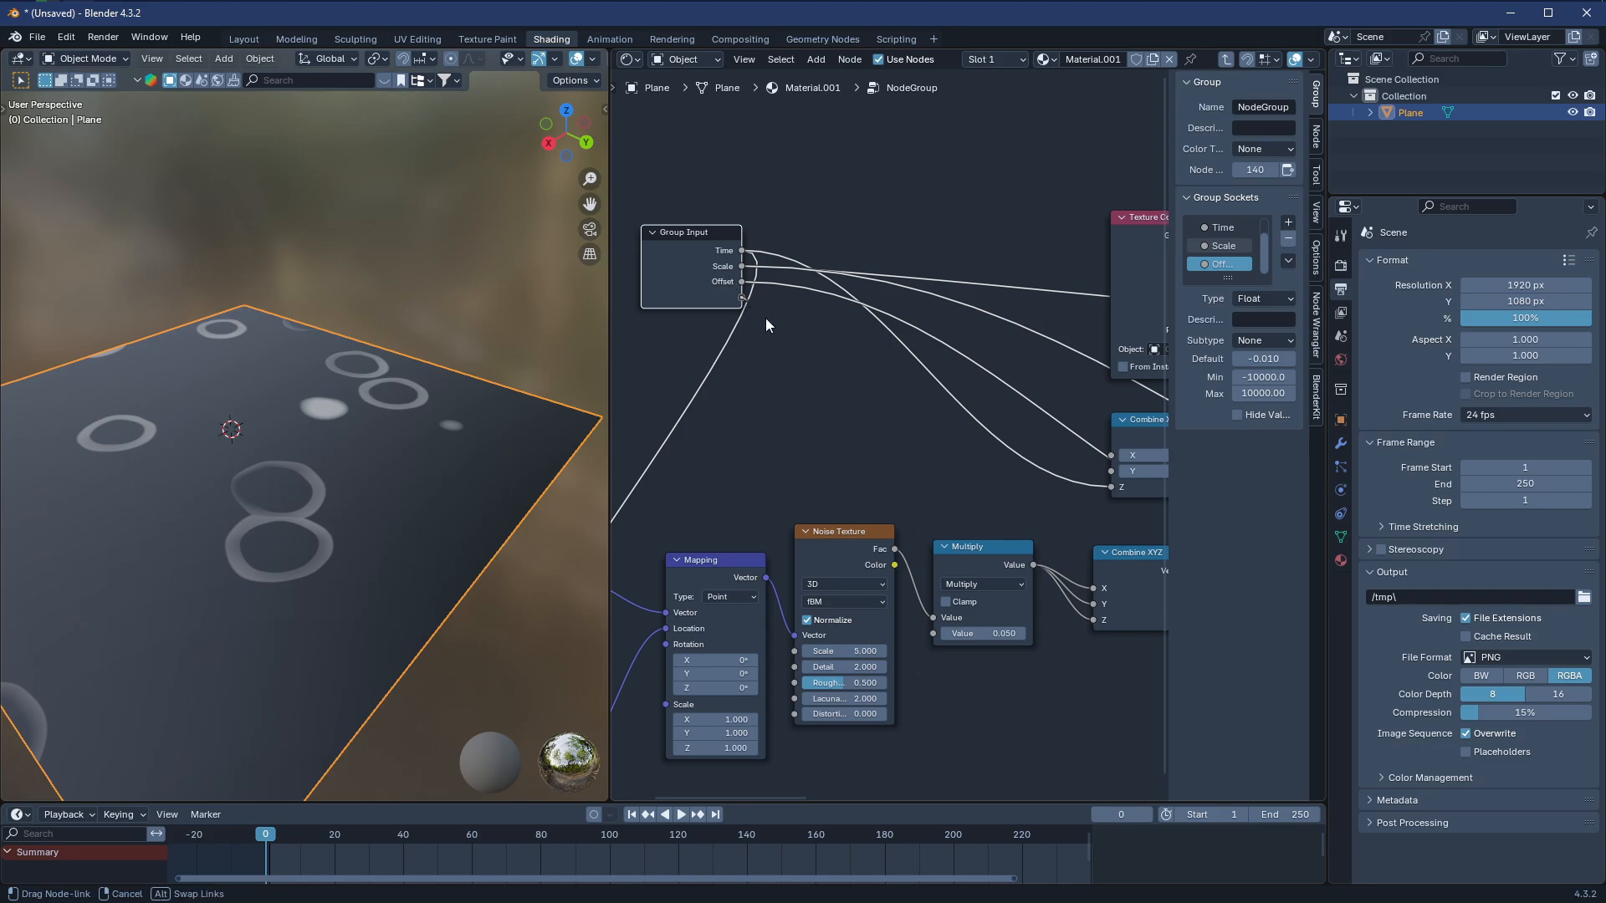
left_click_drag(828, 629, 801, 652)
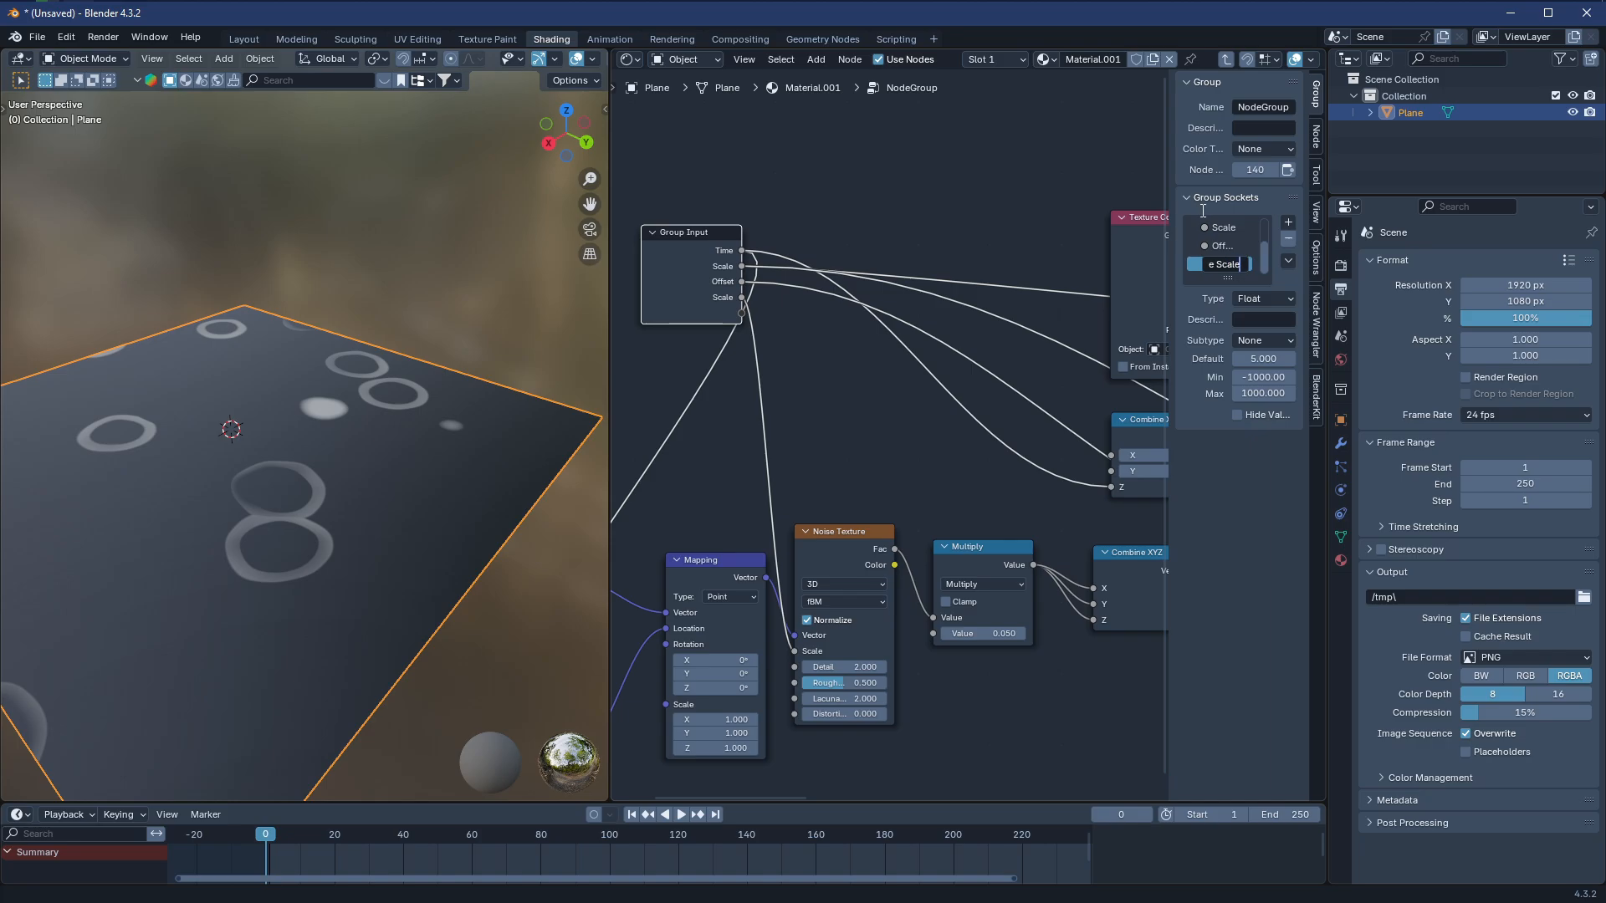
key("Return")
Expose the Multiply node's second value as a group input named Noise Multiplier
scroll(878, 376, "down", 2)
middle_click_drag(878, 376, 878, 419)
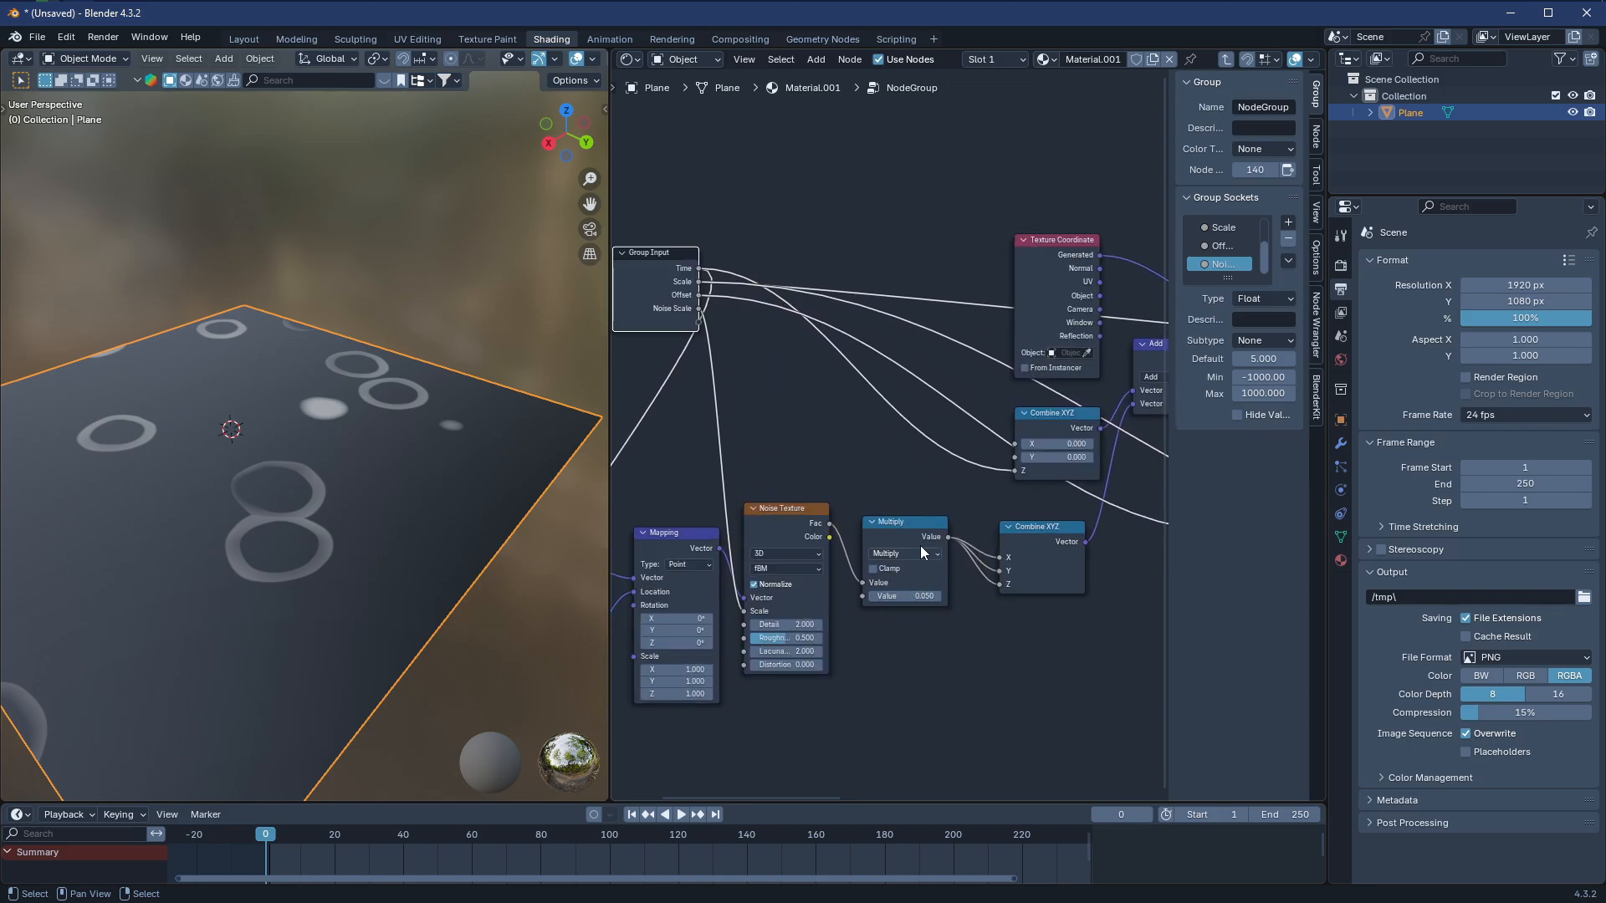
scroll(860, 540, "up", 2)
middle_click_drag(696, 292, 821, 334)
left_click_drag(757, 287, 976, 661)
middle_click_drag(993, 513, 962, 502)
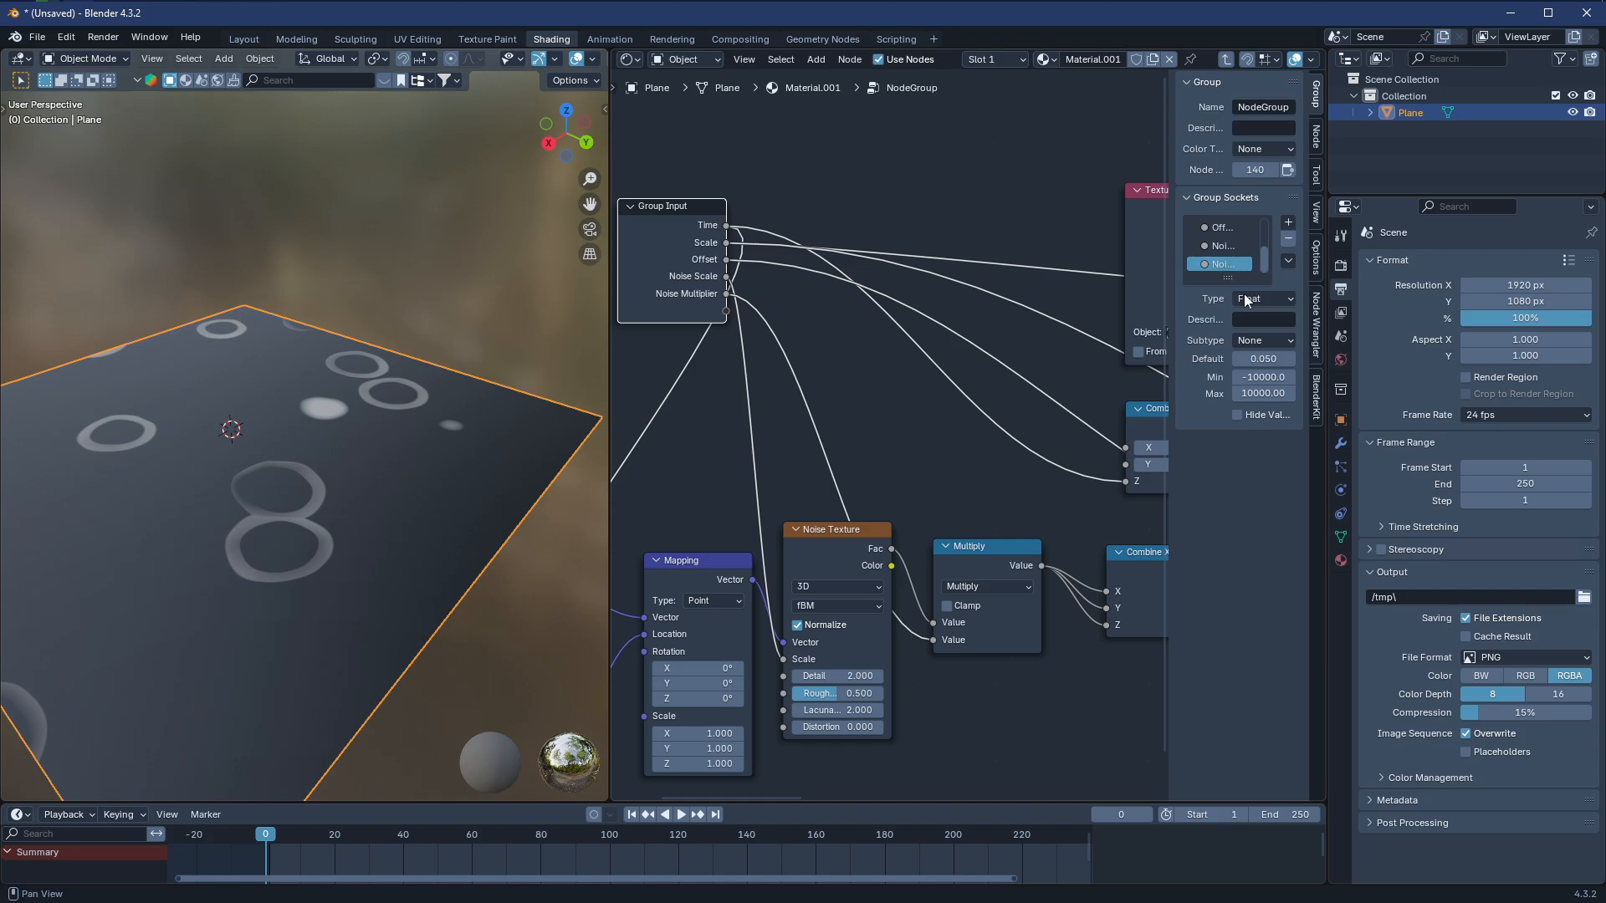
Reposition the Group Input node further left and lower, above the noise Mapping node
scroll(785, 328, "down", 2)
middle_click_drag(785, 328, 831, 354)
left_click_drag(739, 256, 670, 322)
scroll(738, 413, "down", 3)
middle_click_drag(737, 413, 673, 453)
middle_click_drag(975, 474, 542, 266)
middle_click_drag(1131, 497, 1119, 456)
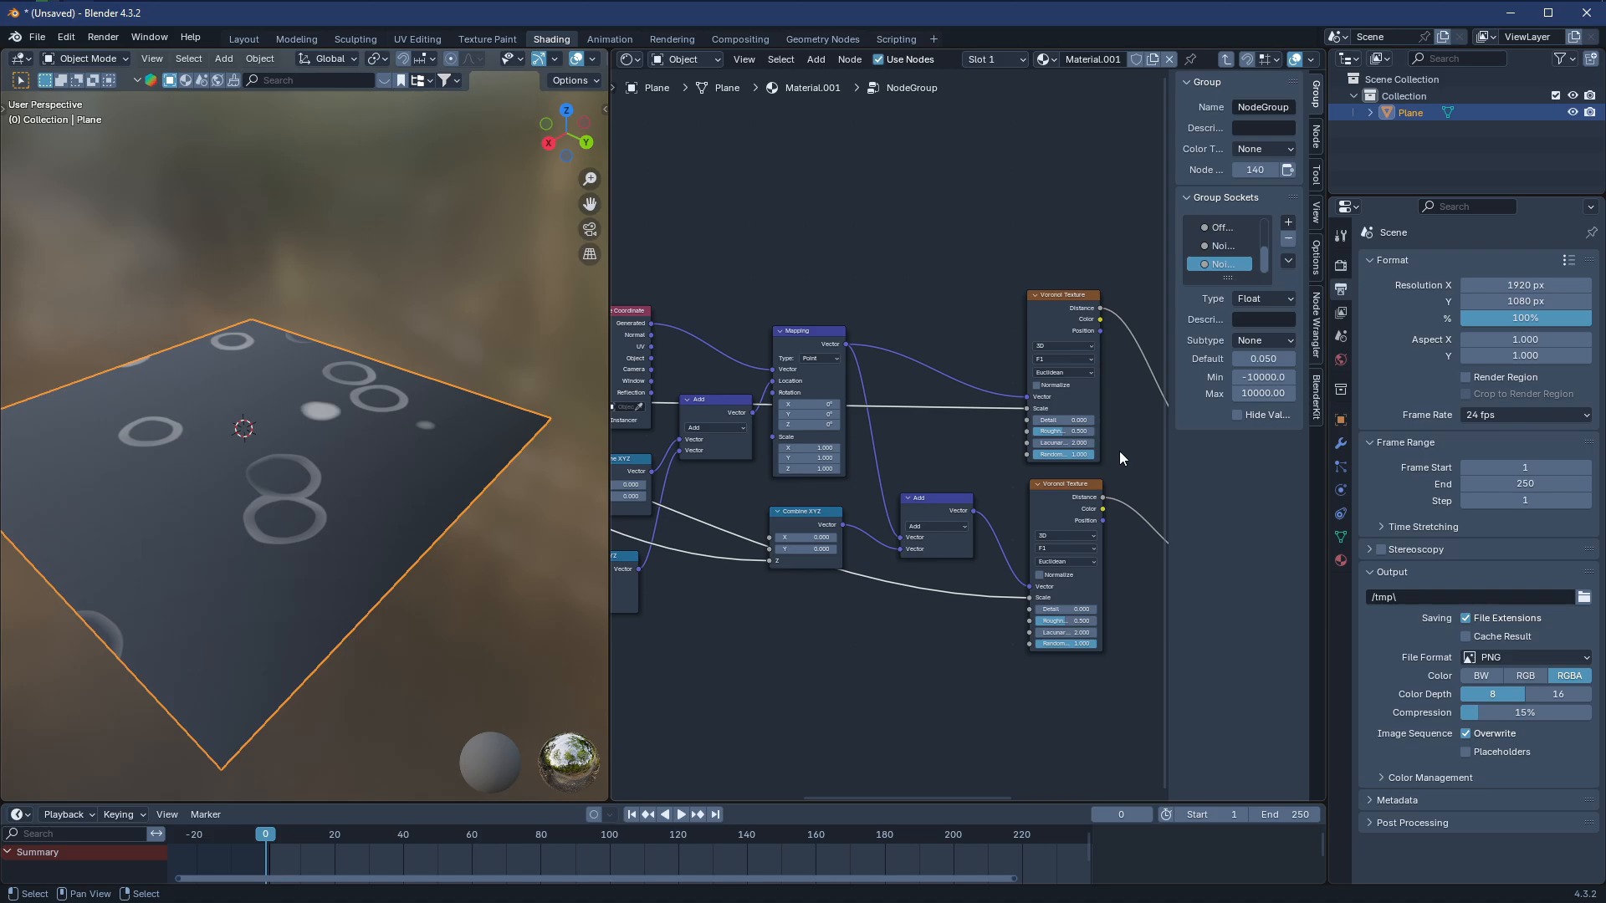
Return to the main material node tree, place Delta Time beneath the new group node and rename that group Ripples
left_click(1226, 59)
scroll(947, 508, "down", 3)
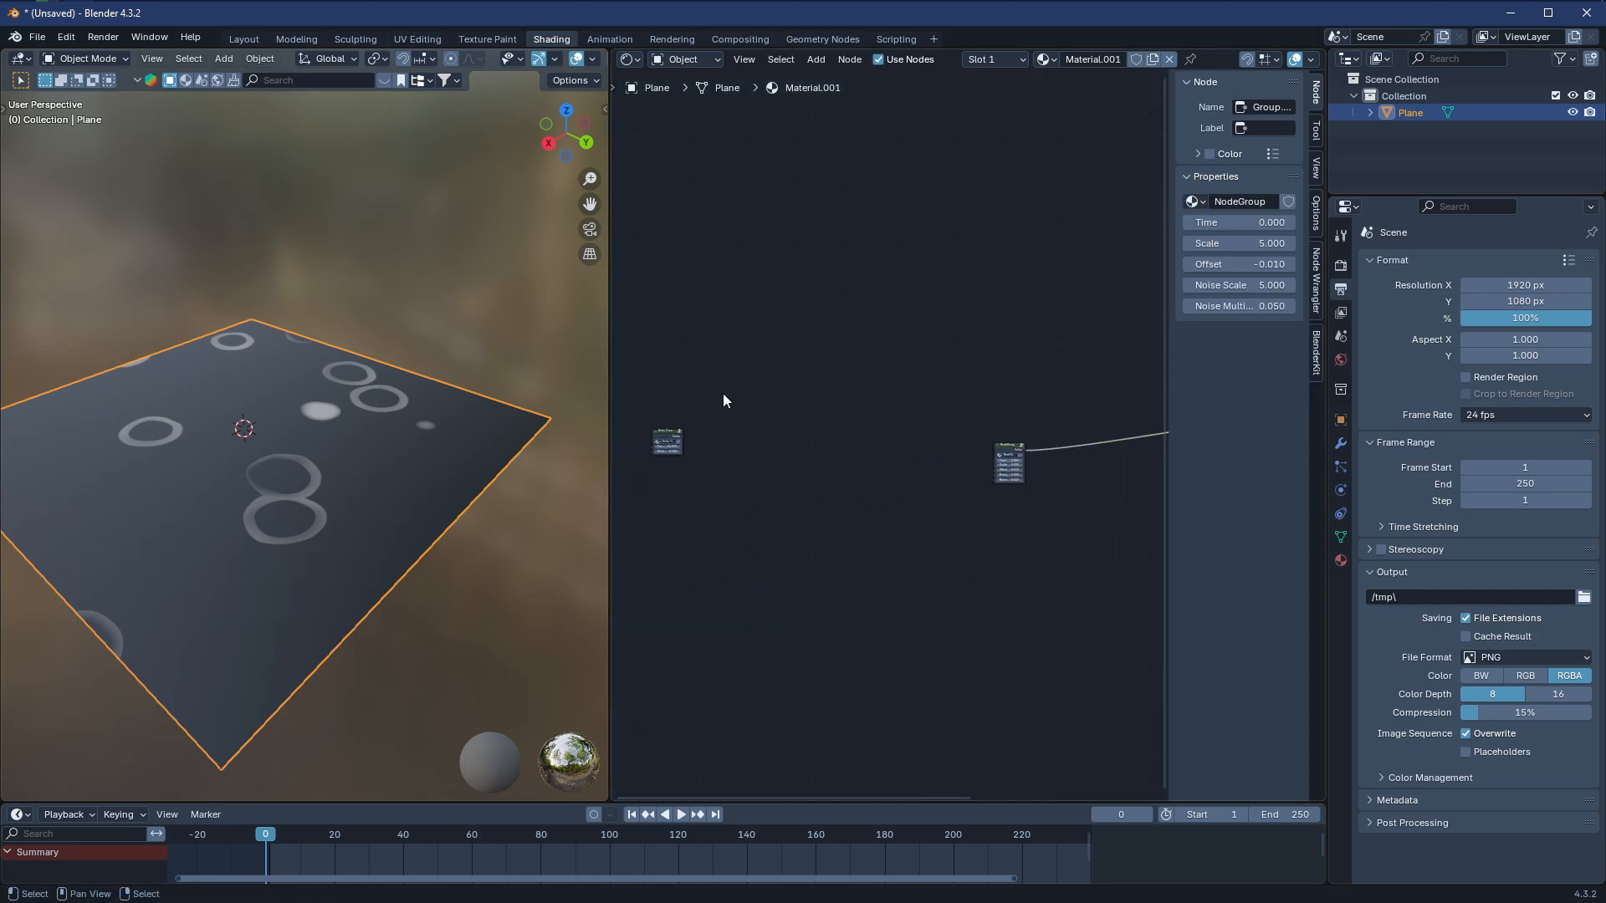
scroll(825, 392, "up", 5)
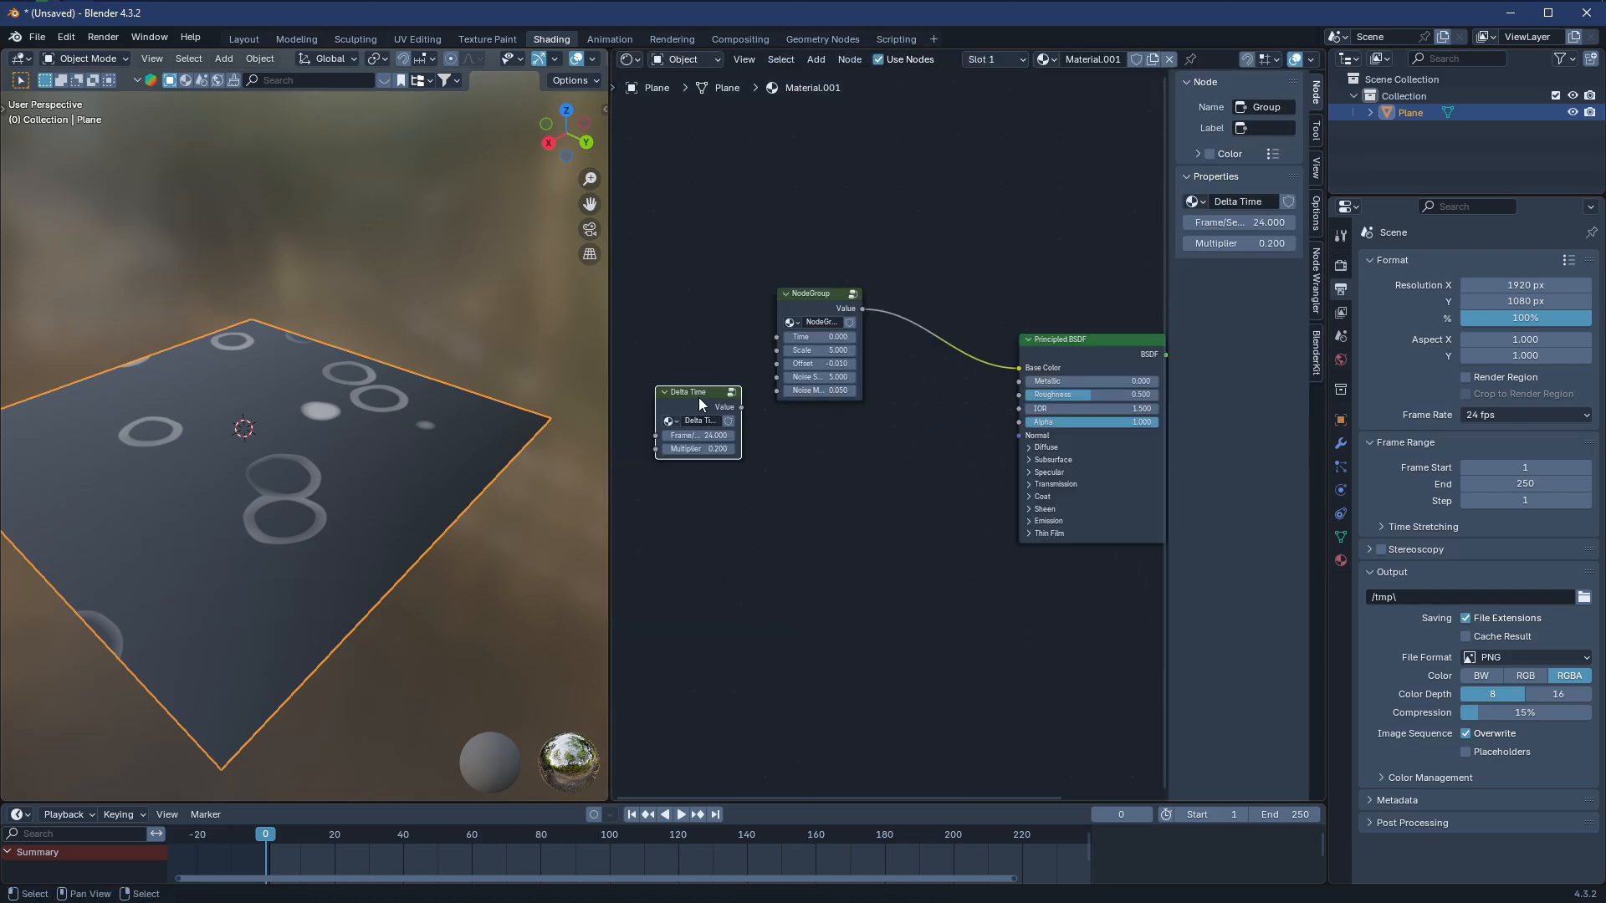
left_click(818, 453)
scroll(818, 453, "up", 1)
double_click(862, 368)
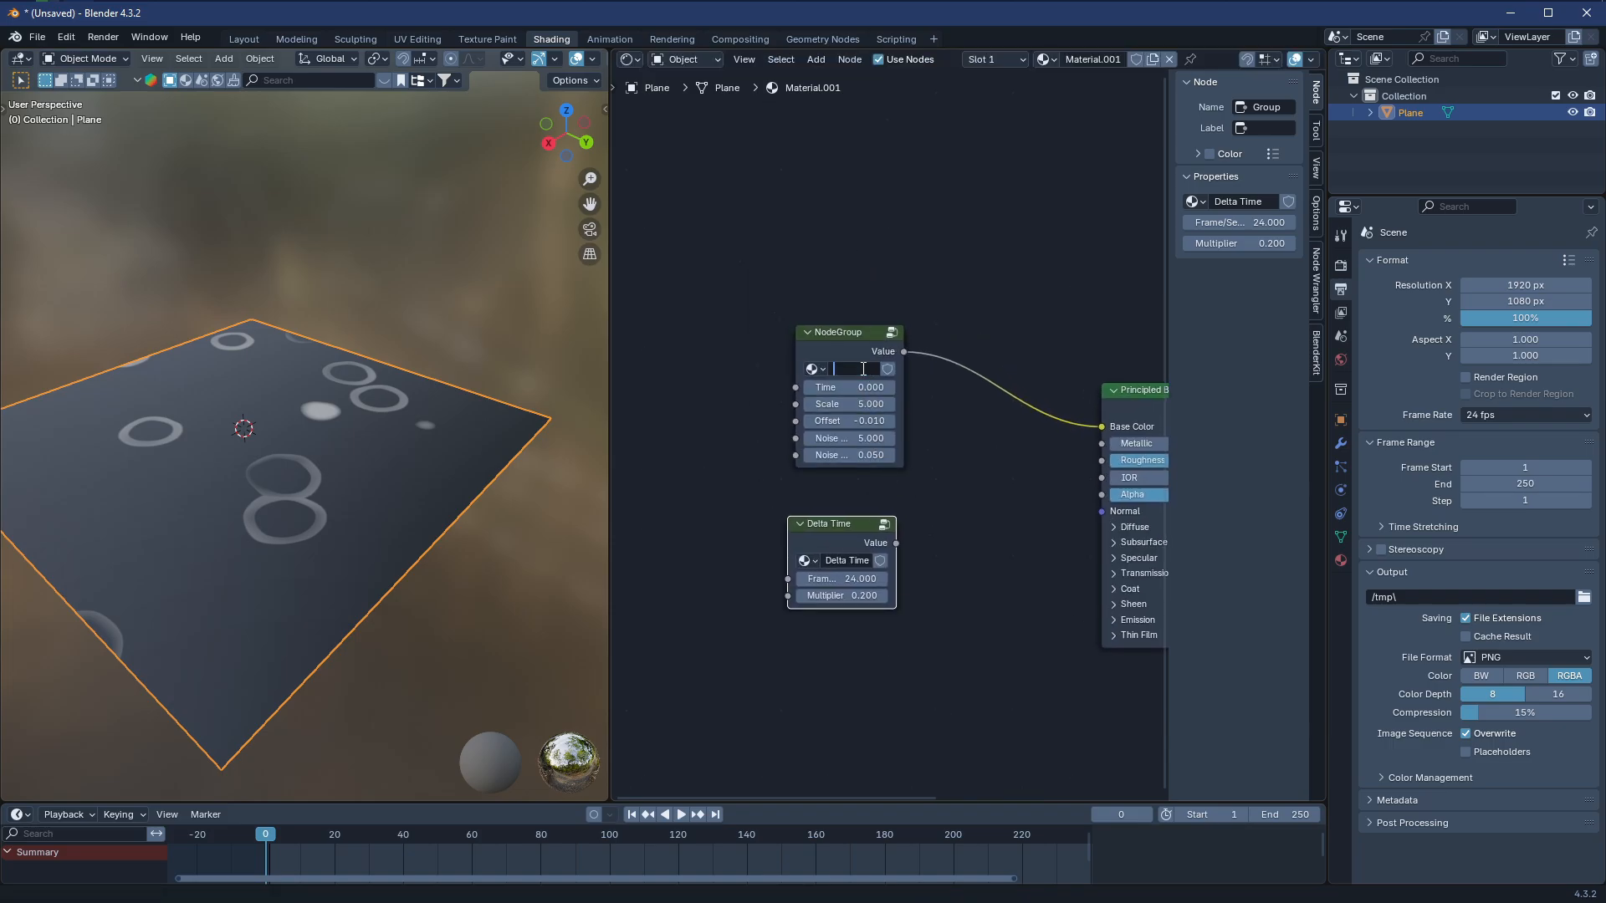
key("Return")
Place Delta Time before the Ripples node and connect its Value output to the Ripples Time input
left_click_drag(831, 540, 650, 381)
middle_click_drag(704, 414, 846, 428)
mouse_move(861, 394)
left_mouse_down()
mouse_move(826, 359)
mouse_move(871, 378)
mouse_move(864, 395)
left_mouse_up()
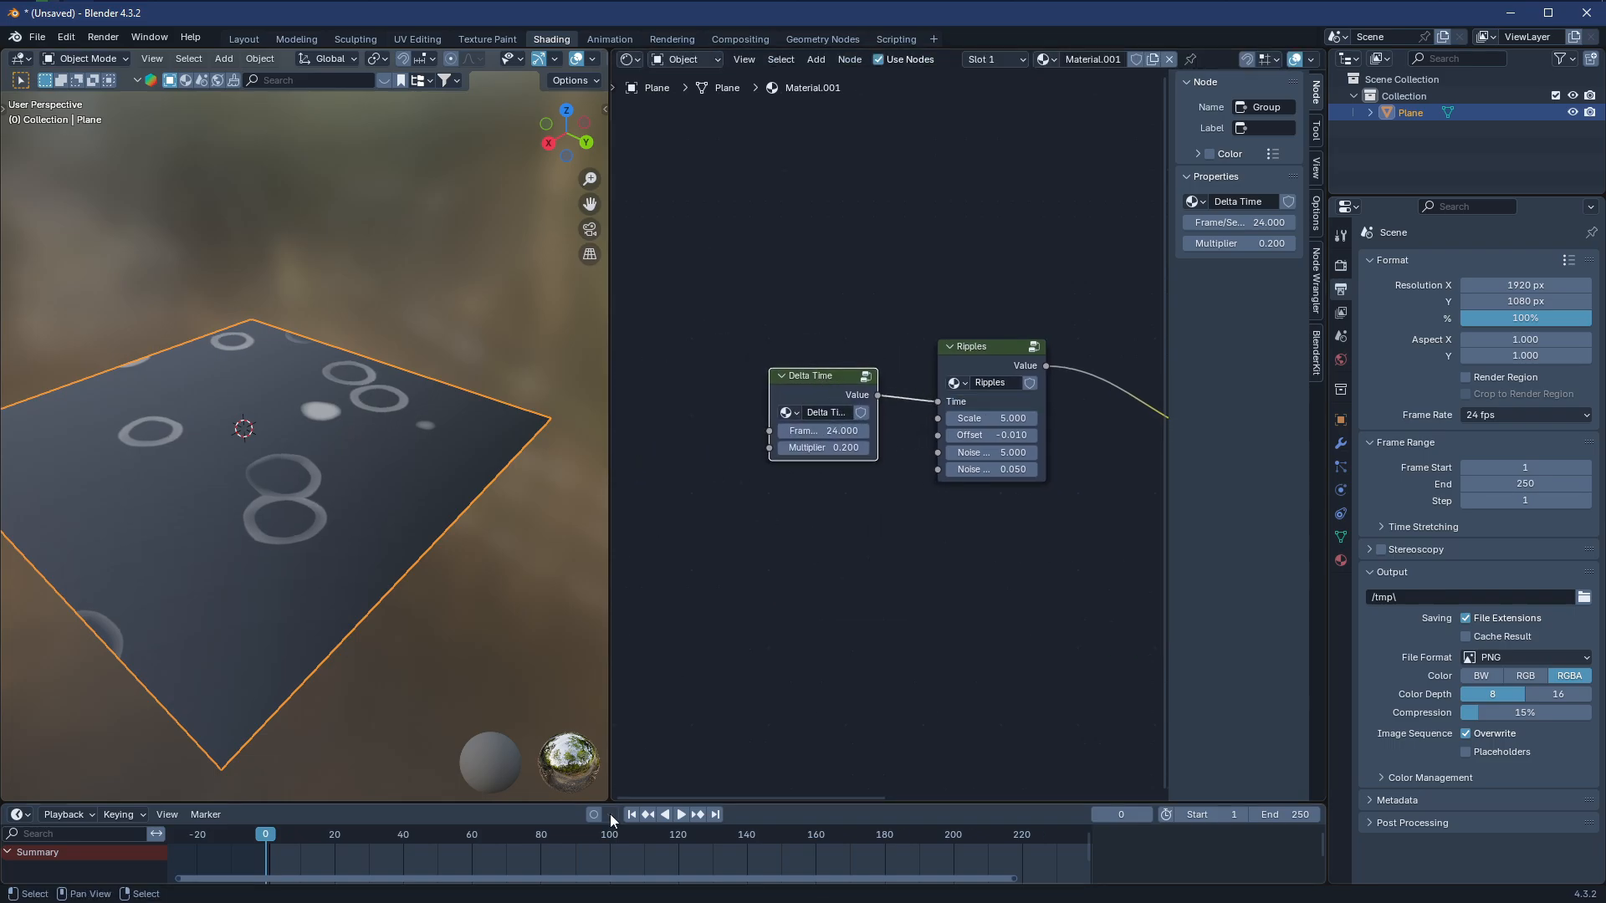
Play the animation and examine the moving ripples on the plane from another angle
left_click(680, 823)
middle_click_drag(328, 576, 428, 590)
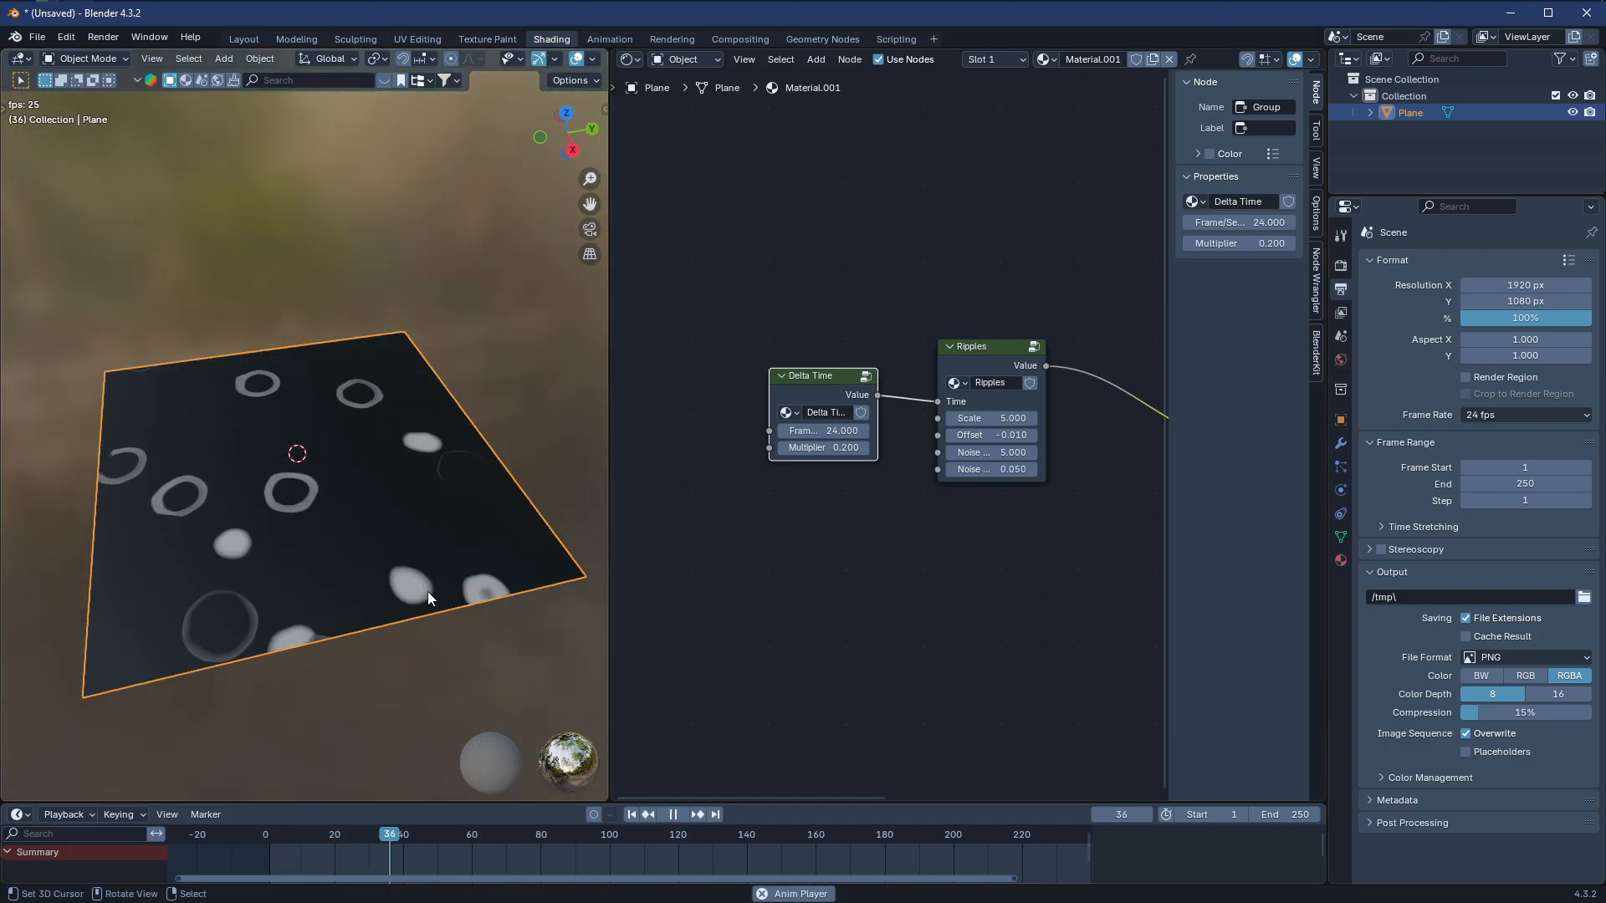
scroll(856, 480, "up", 2)
scroll(983, 429, "up", 2)
Try a Noise Multiplier of 17.050 on the Ripples node and undo the trial changes
left_click_drag(1018, 414, 1079, 502)
key("ctrl+z")
key("ctrl+z")
key("ctrl+z")
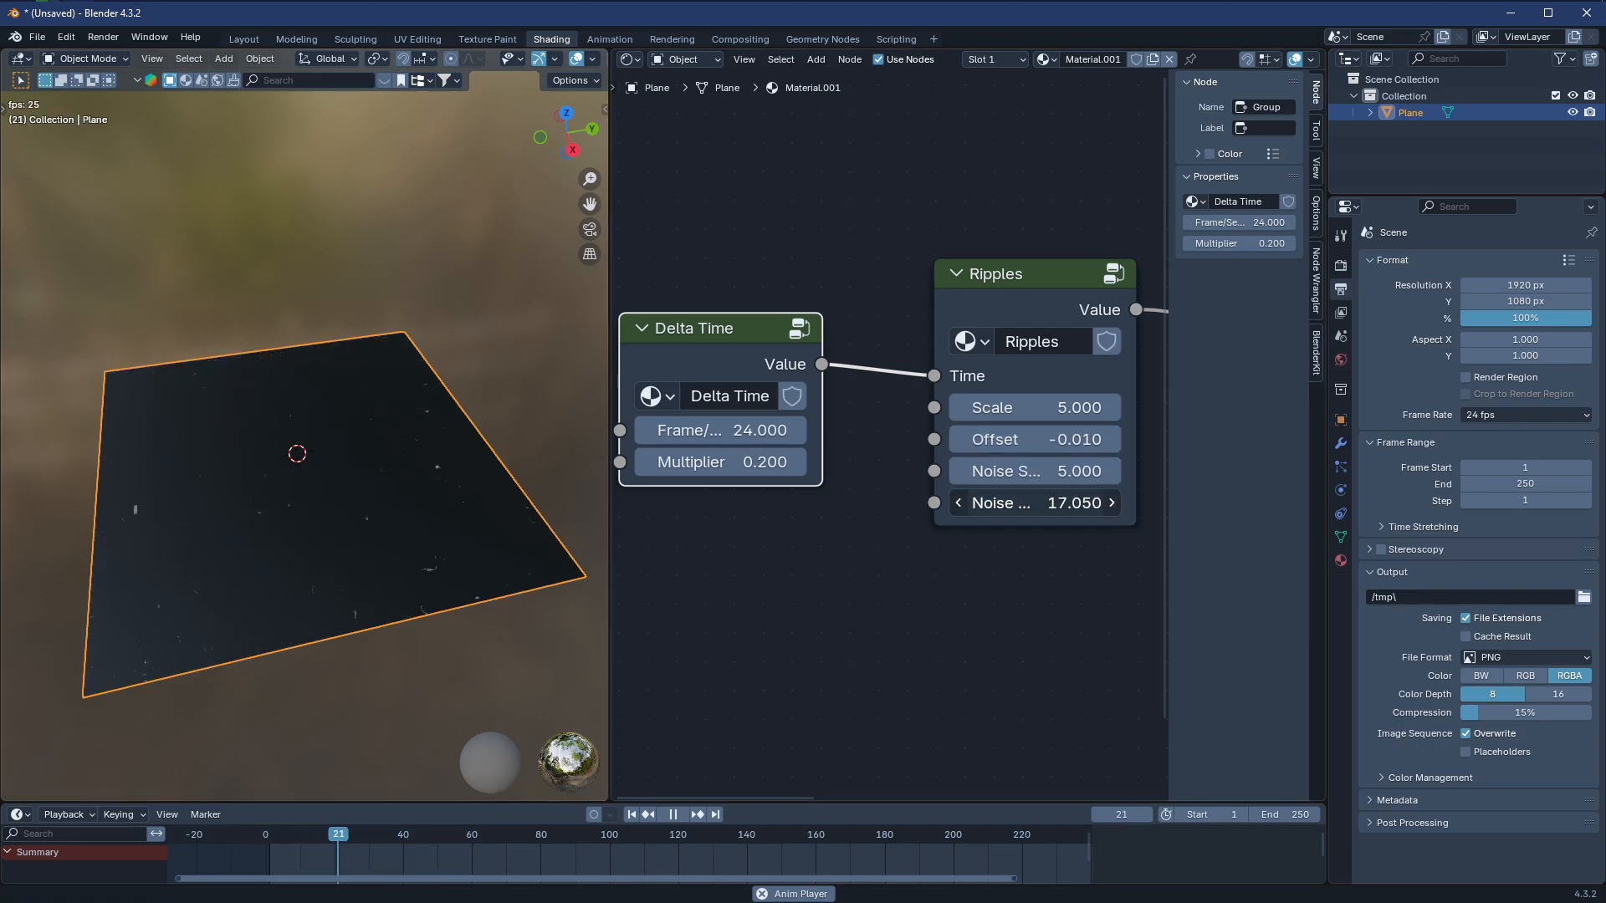
key("ctrl+z")
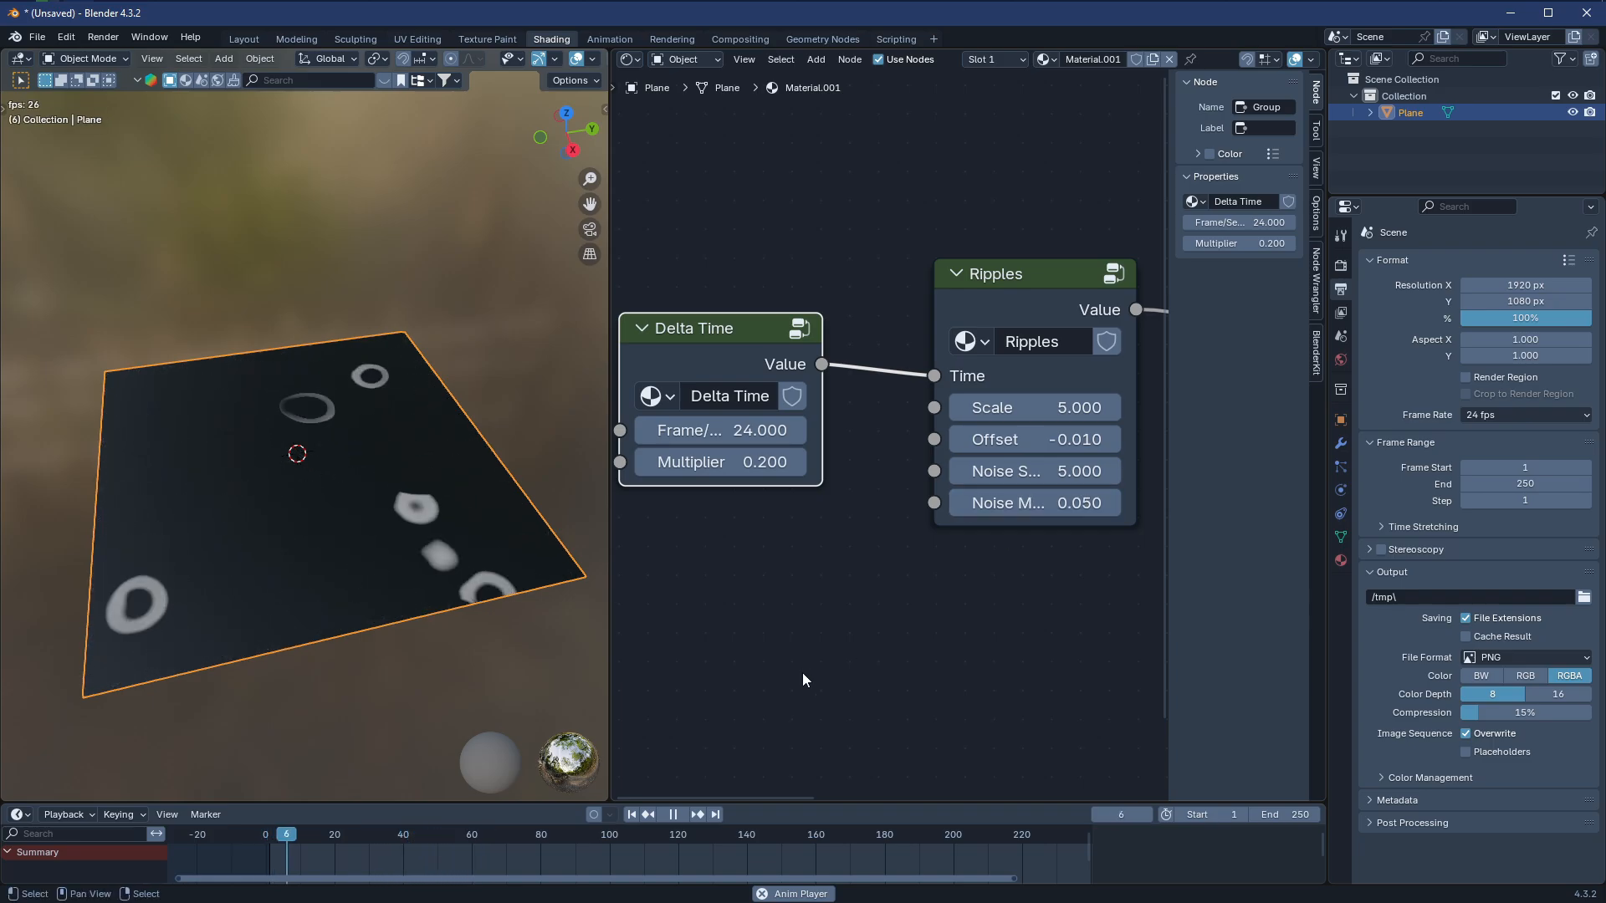
Tuck Delta Time closer to Ripples and shift both nodes down, stopping playback and returning to frame 0
middle_click_drag(972, 599, 835, 560)
scroll(811, 552, "down", 2)
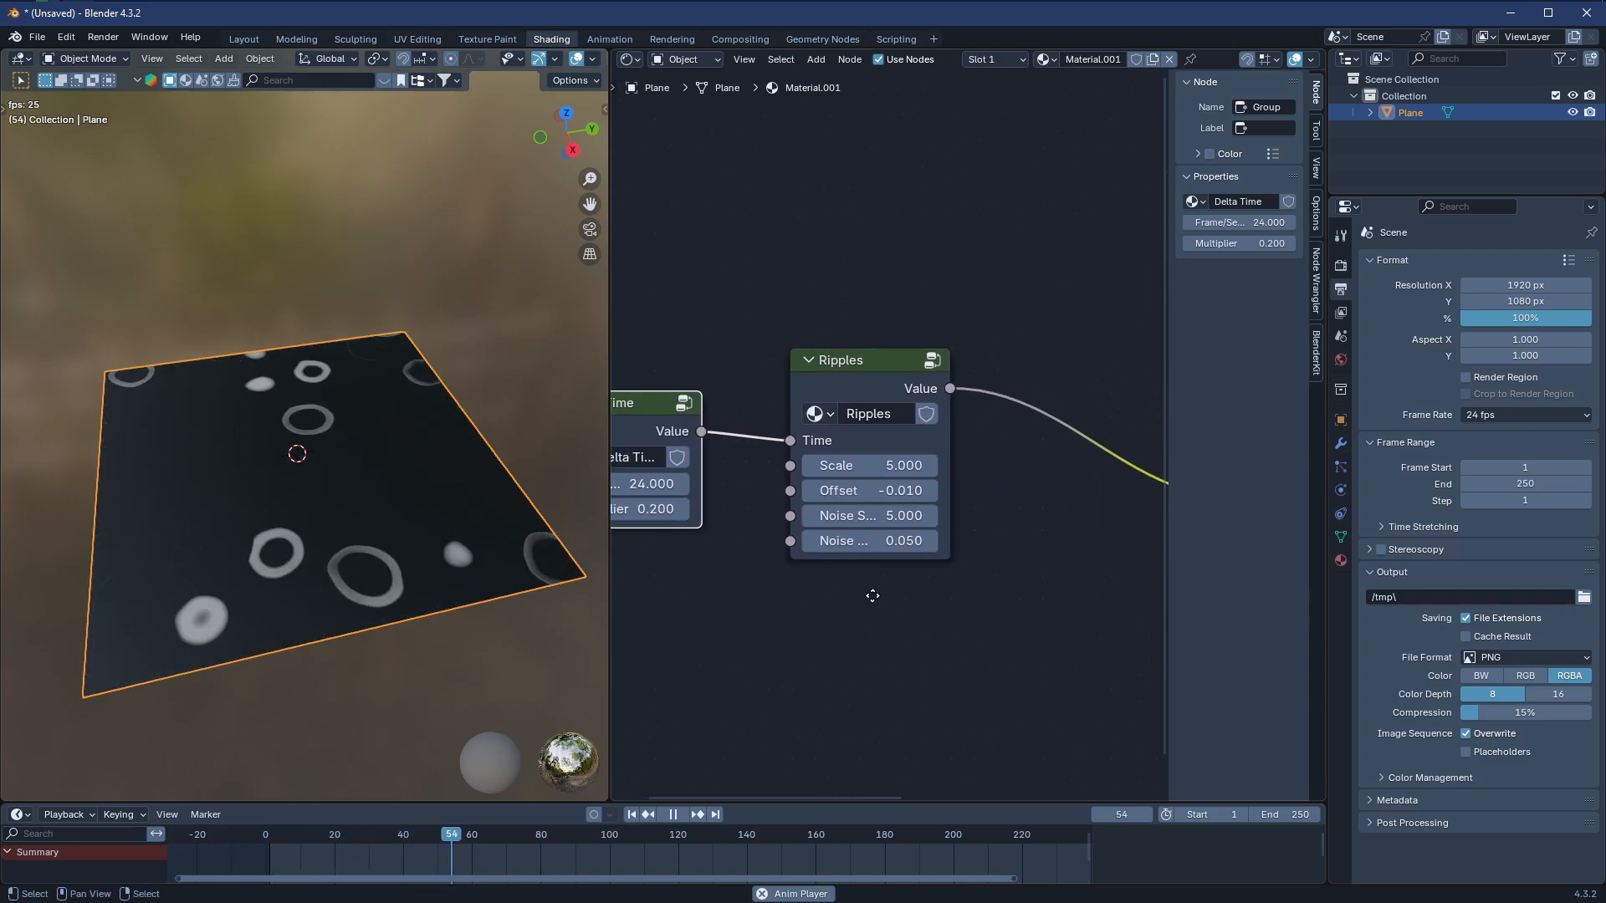
scroll(788, 544, "up", 2)
left_click_drag(690, 388, 750, 345)
scroll(935, 422, "down", 4)
middle_click_drag(805, 443, 889, 410)
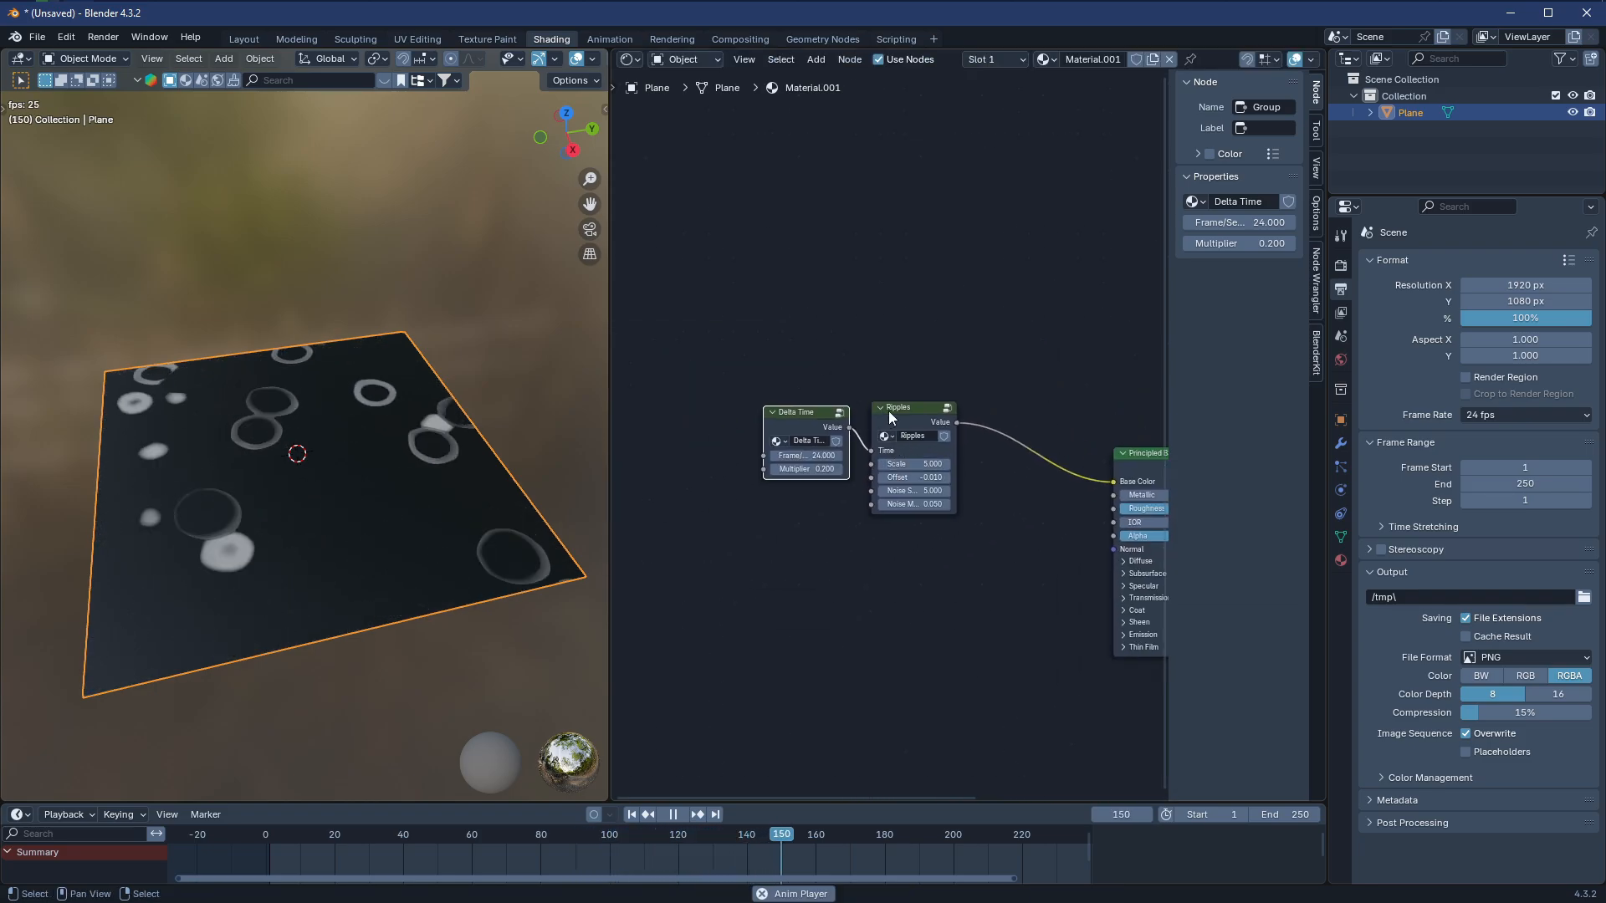
key("g")
left_click(932, 659)
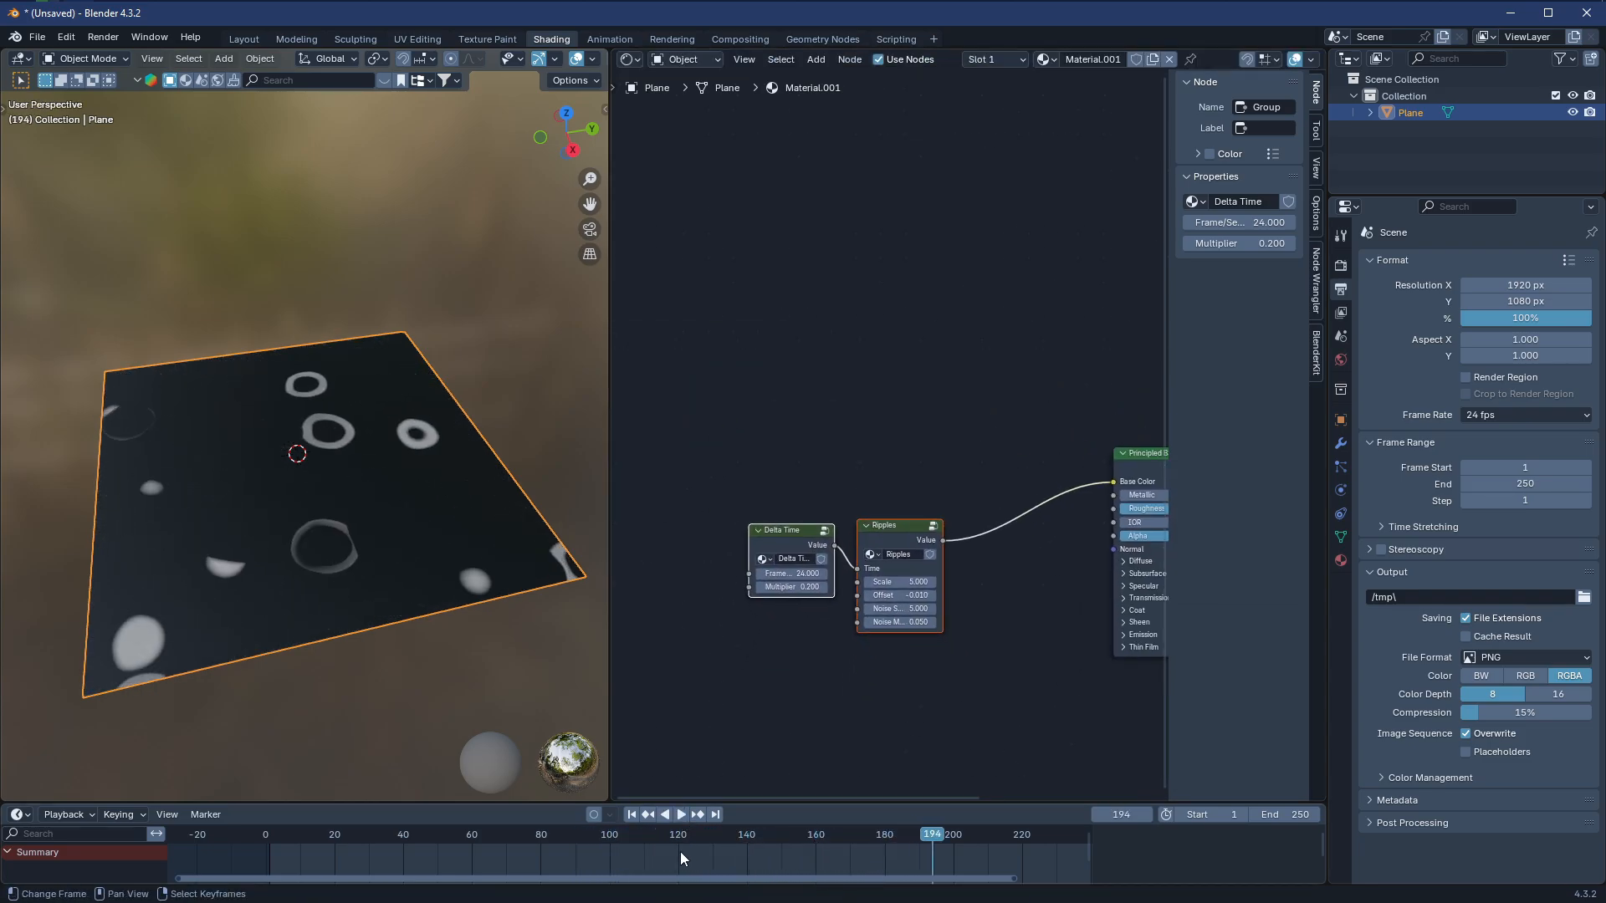
key("Escape")
Move Delta Time and Ripples further down and disconnect Ripples from the Principled BSDF's Base Color
middle_click_drag(824, 532, 951, 445)
scroll(951, 445, "up", 1)
left_click(865, 470)
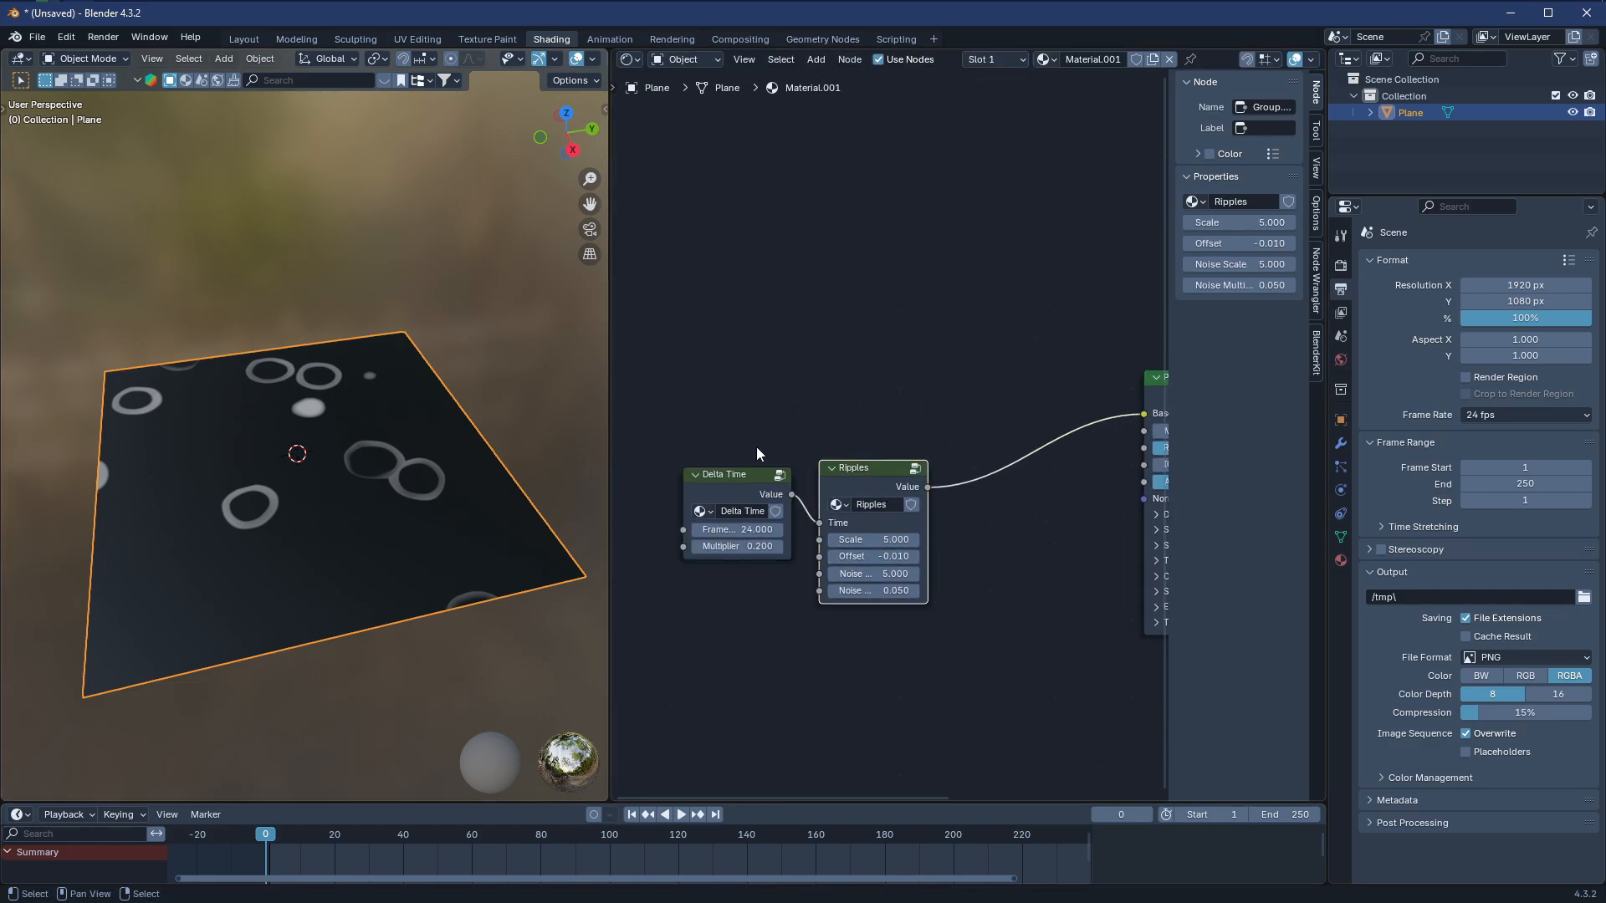
left_click_drag(716, 392, 861, 597)
key("g")
left_click(867, 659)
middle_click_drag(970, 573, 747, 575)
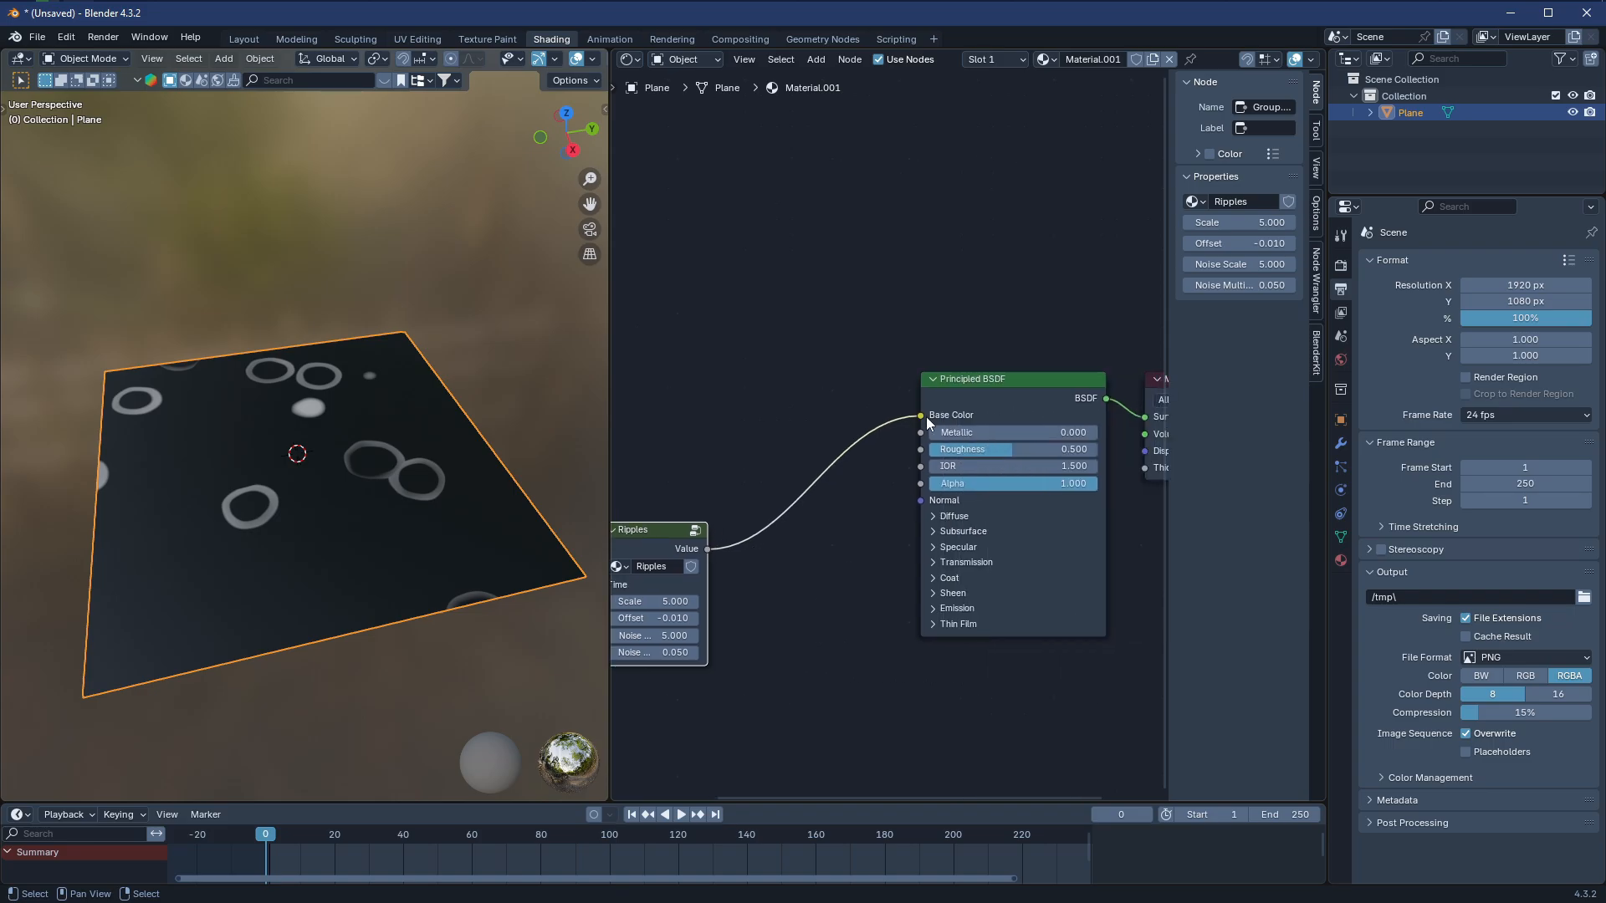
left_click_drag(921, 415, 840, 515)
Add a Bump node, connecting the Ripples Value to its Height and its Normal output to the Principled BSDF's Normal
middle_click_drag(757, 539, 854, 445)
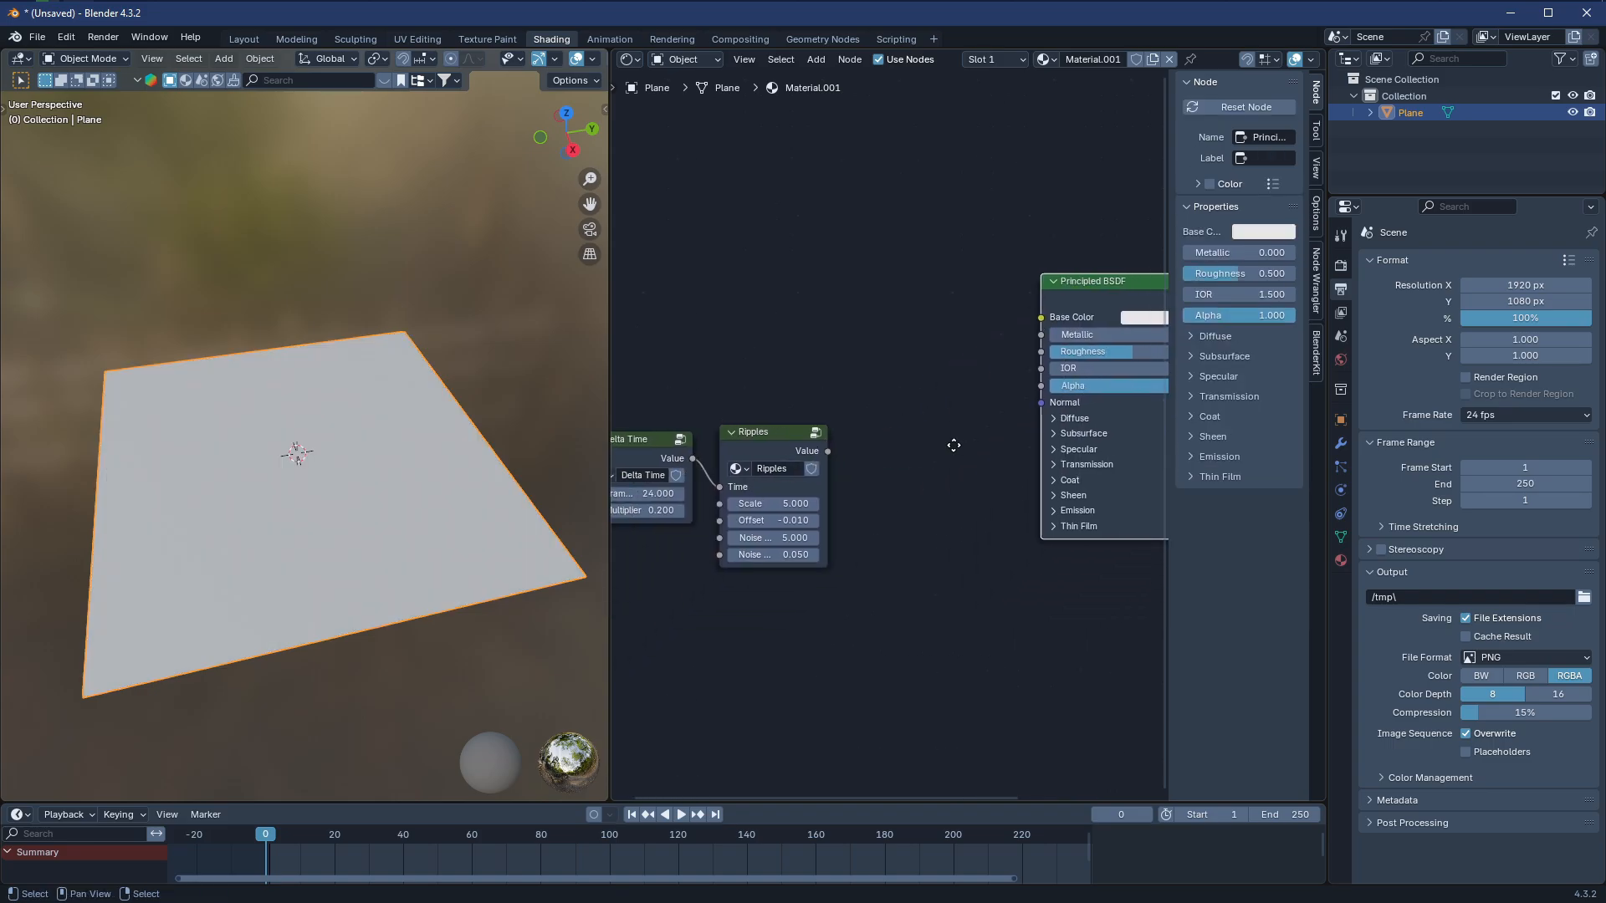
key("shift+a")
type("bump")
key("Return")
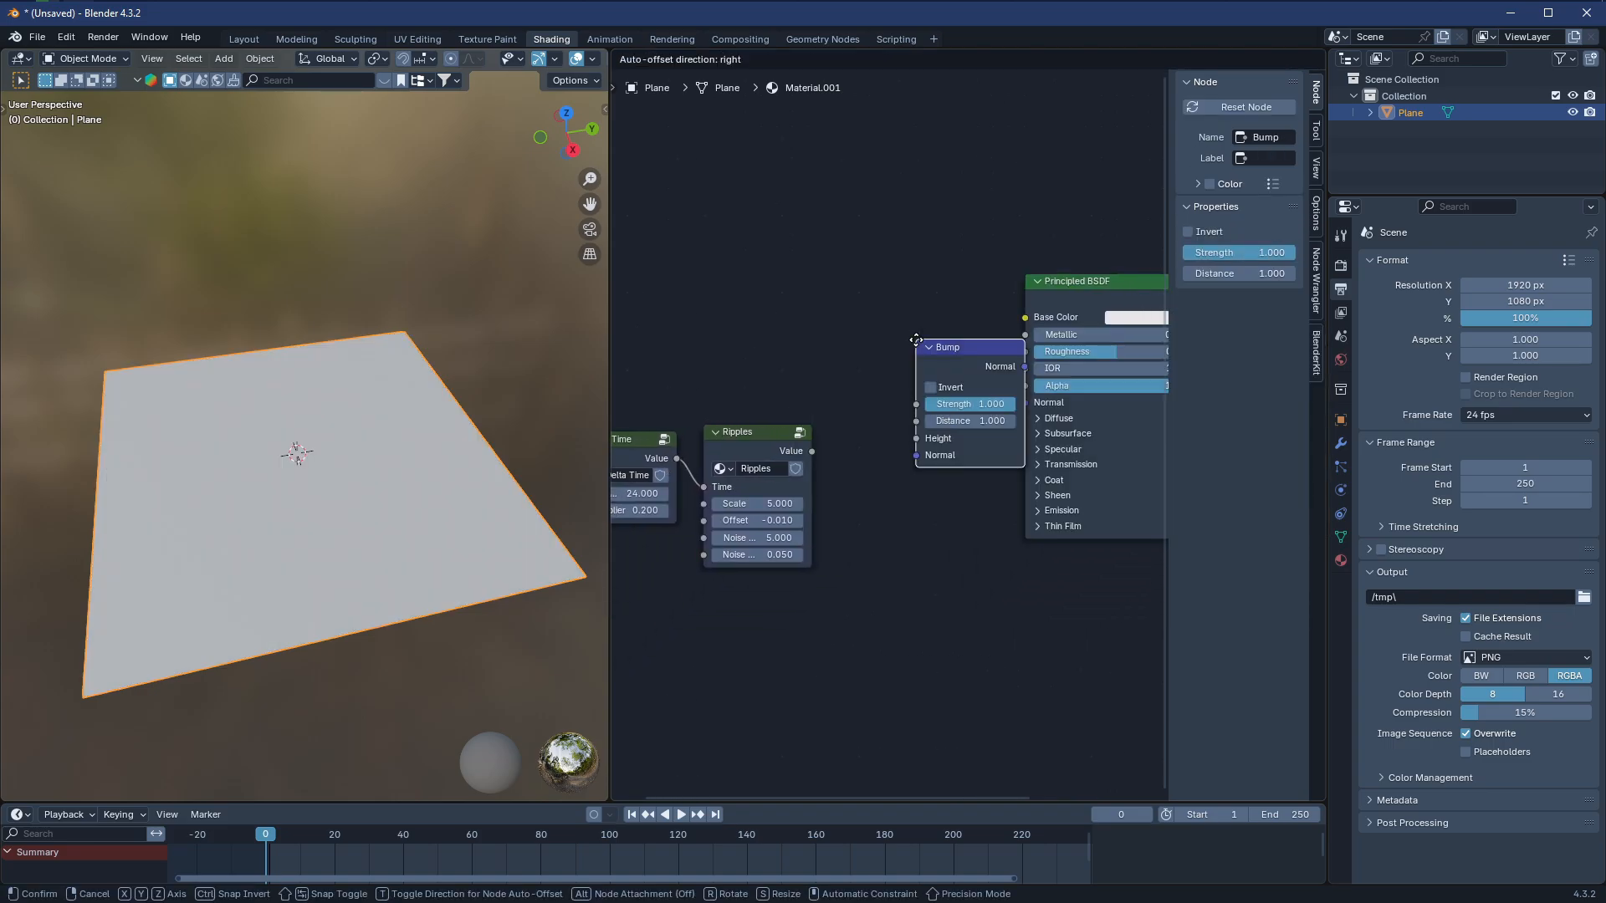
left_click(872, 429)
left_click_drag(811, 451, 852, 521)
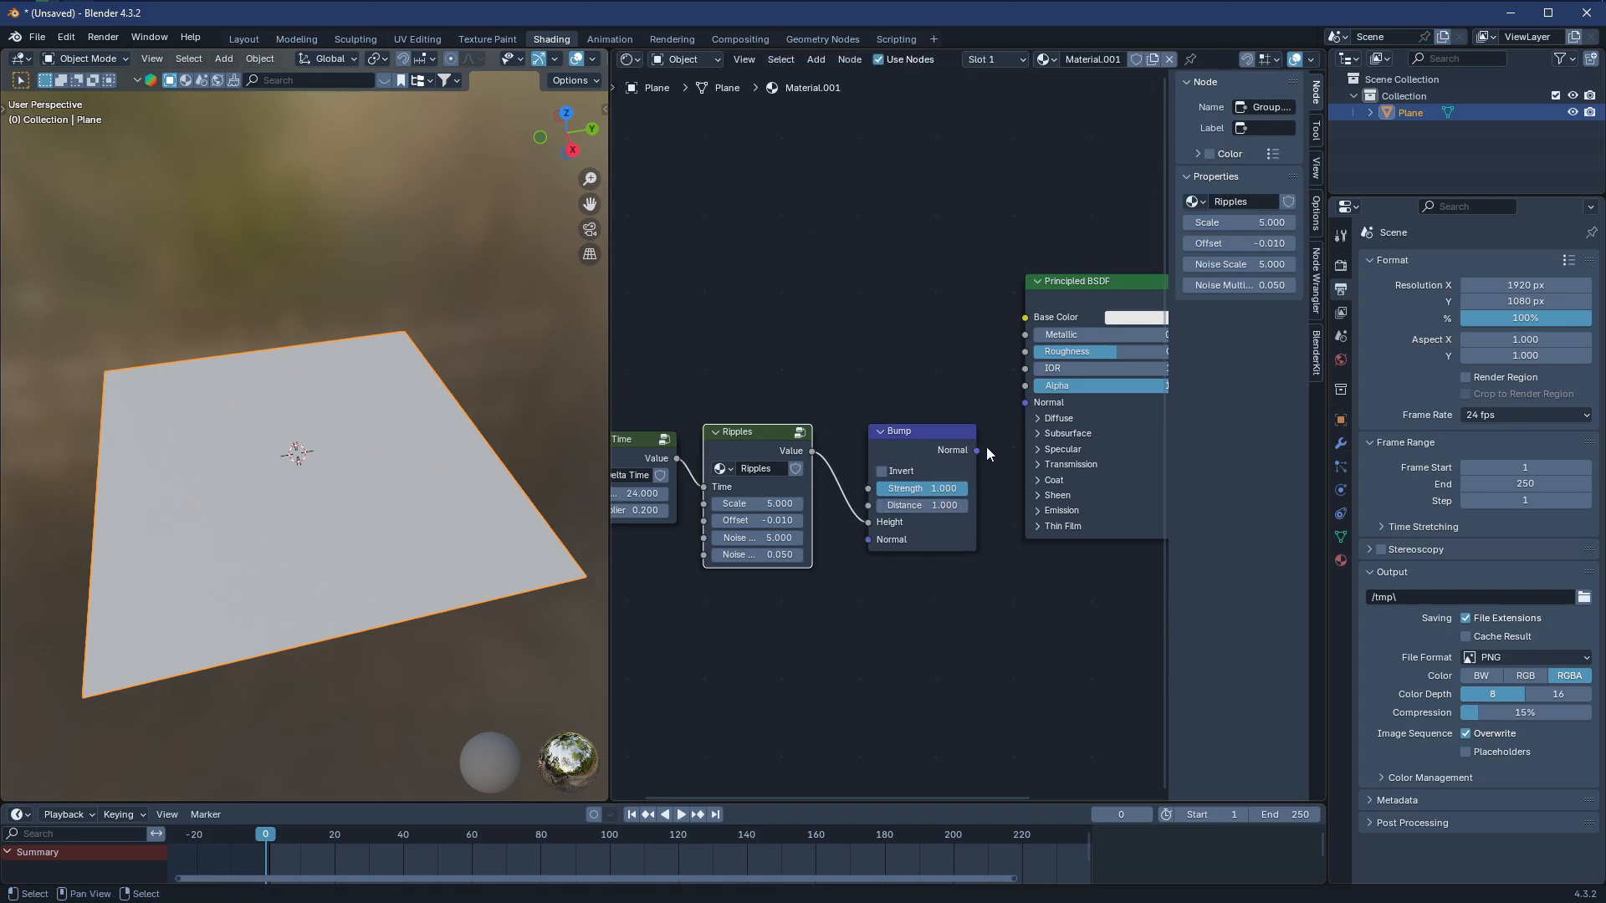
left_click_drag(976, 451, 1017, 409)
Play the animation and inspect the bumped ripples up close from several angles, returning to frame 0
scroll(398, 483, "up", 2)
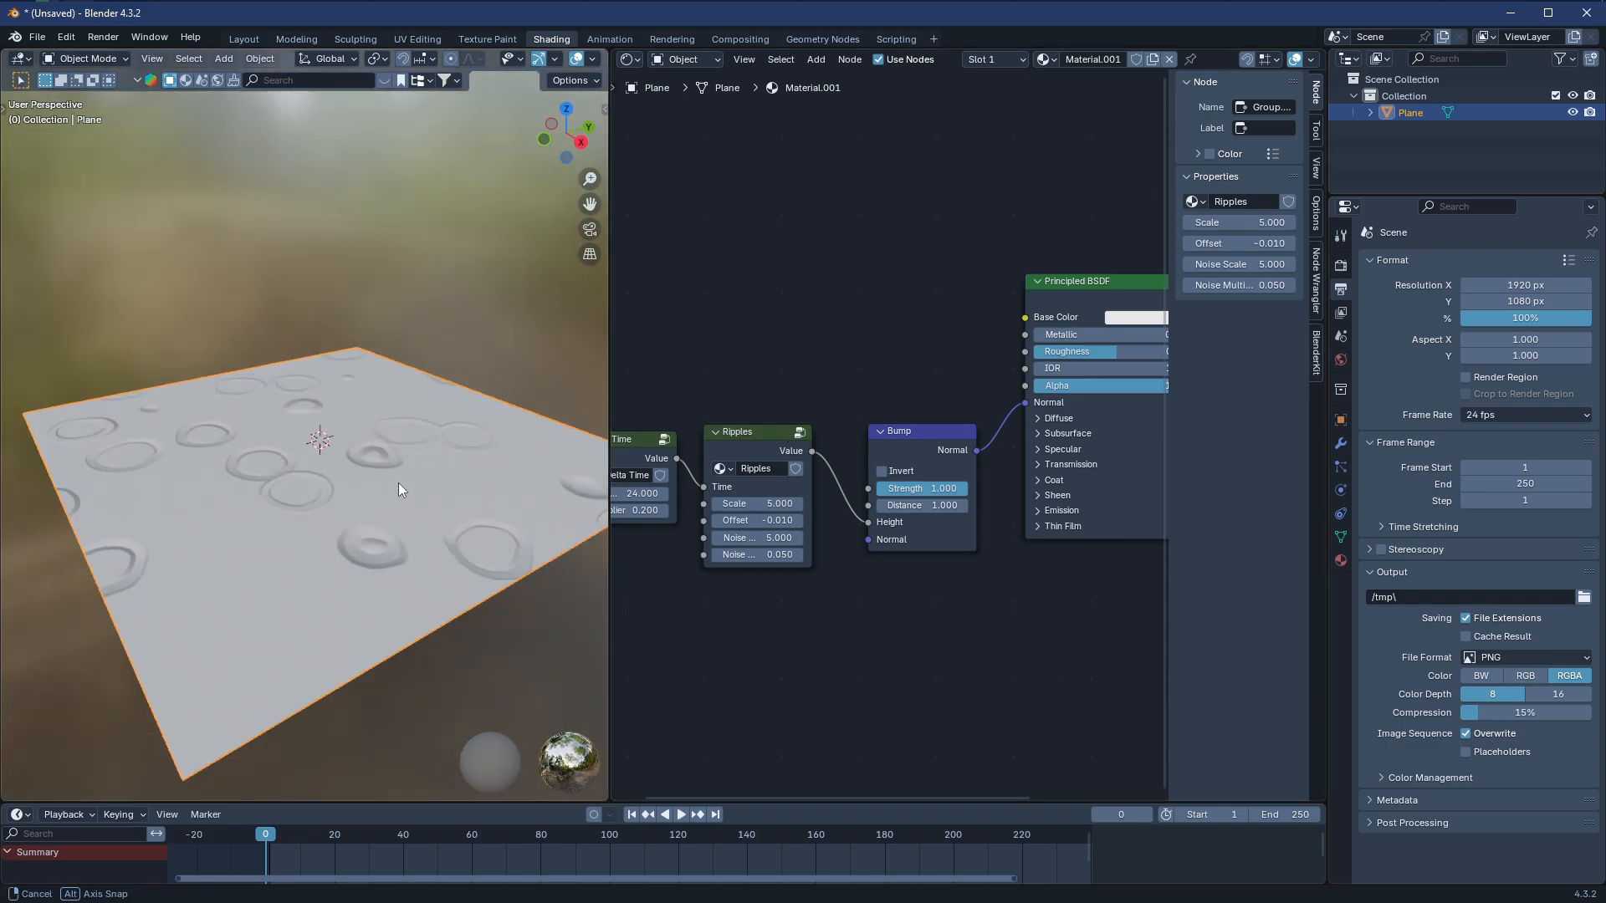
middle_click_drag(398, 501, 344, 475)
scroll(356, 478, "up", 3)
left_click(681, 814)
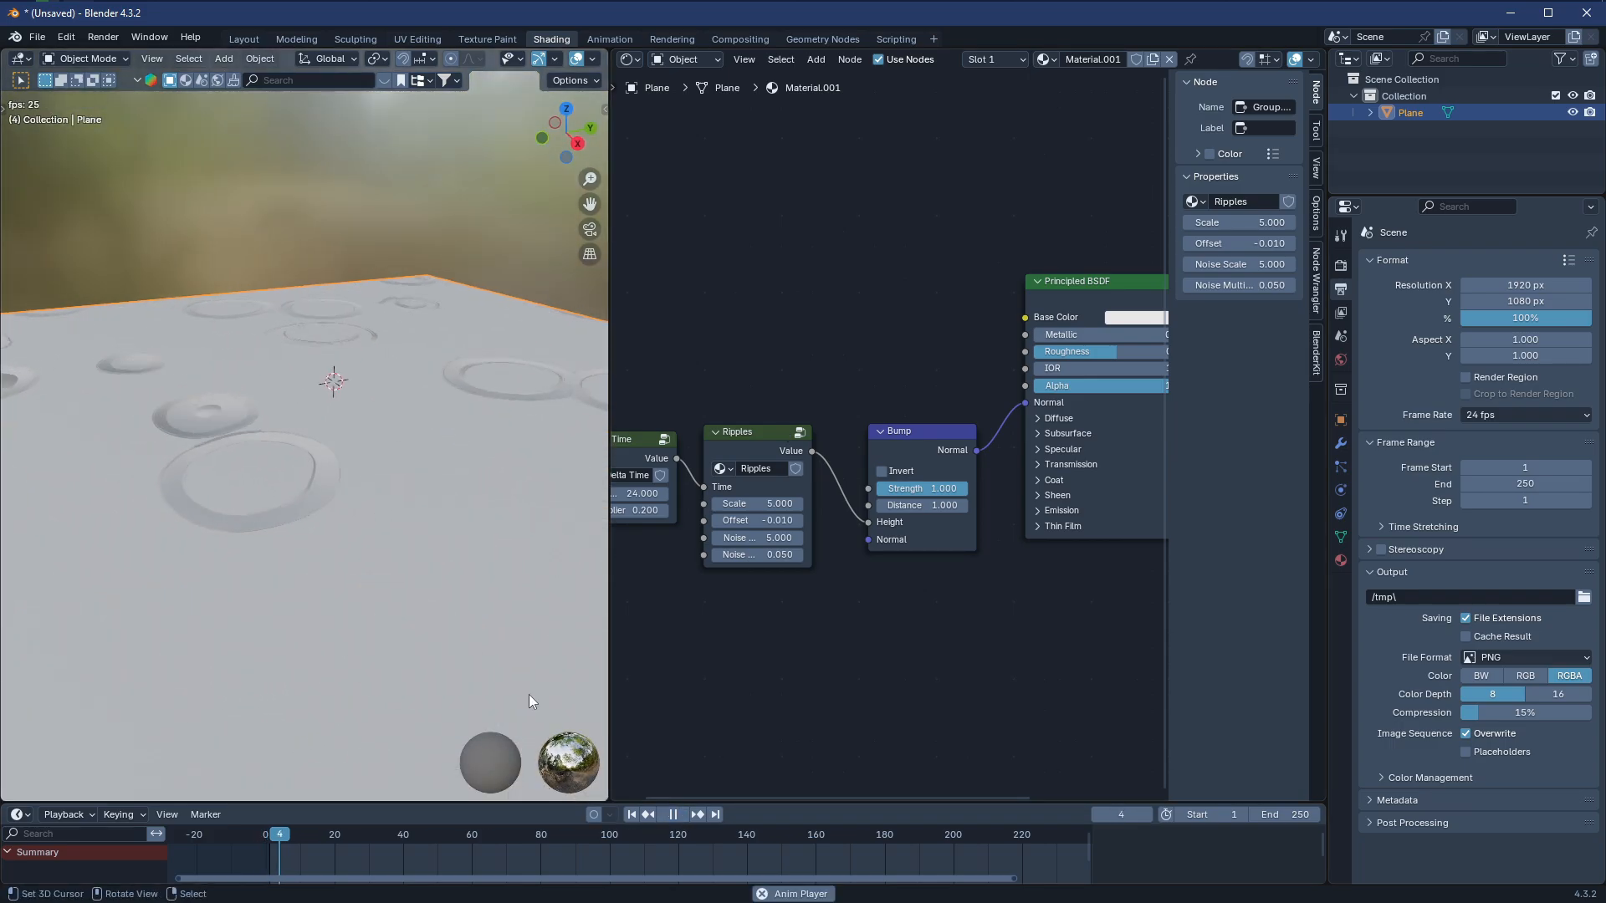
middle_click_drag(528, 694, 334, 503)
middle_click_drag(294, 563, 589, 781)
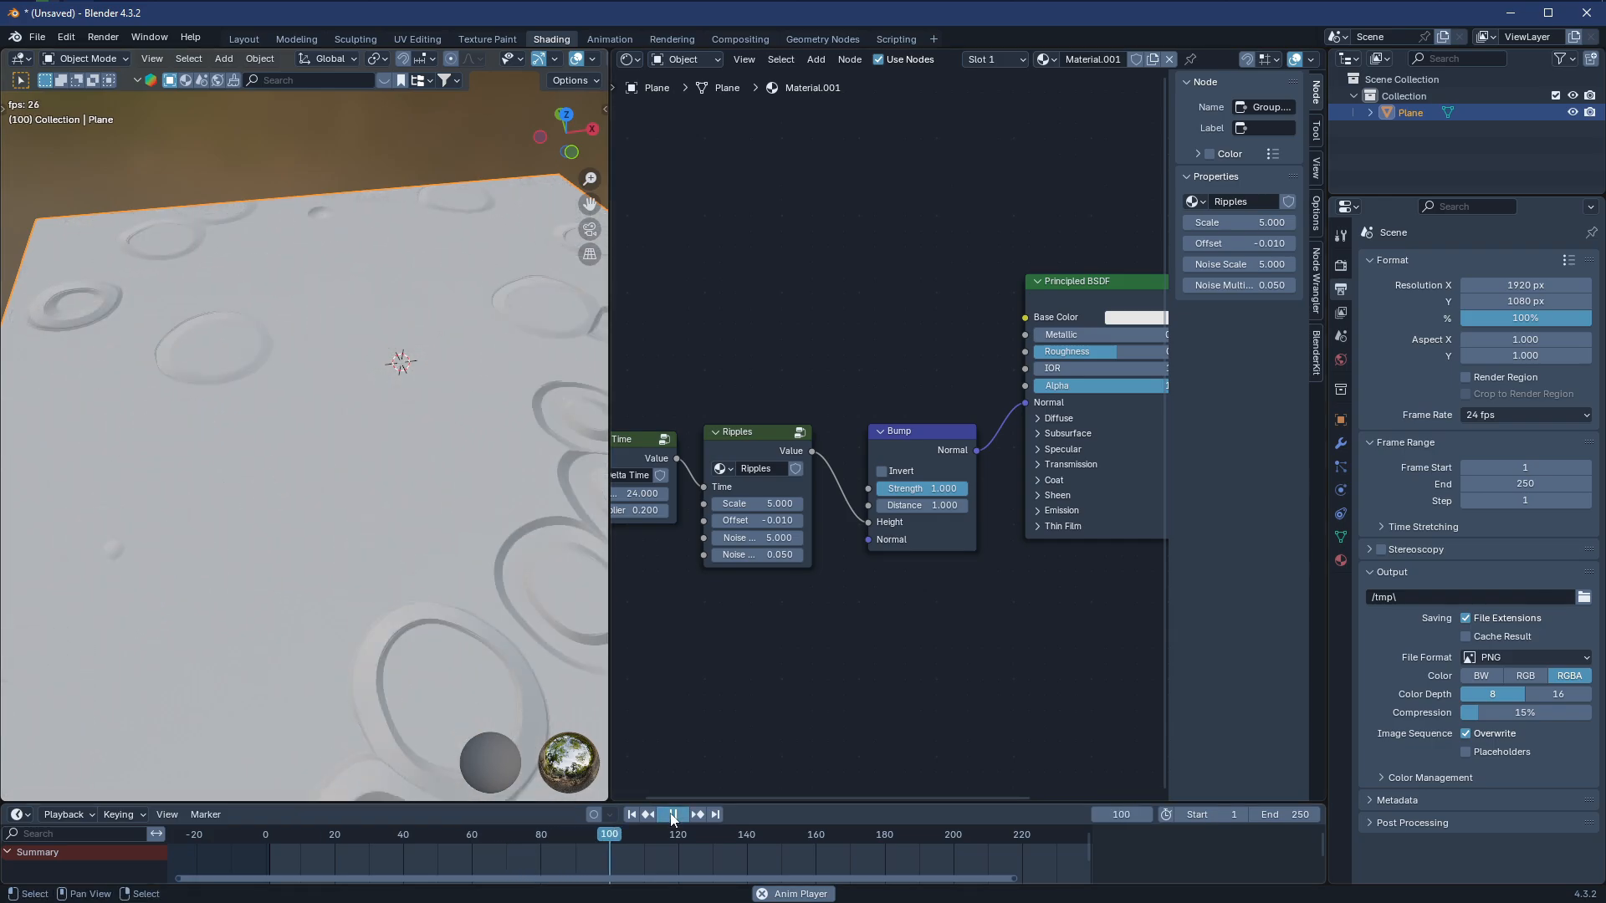
key("space")
middle_click_drag(395, 578, 430, 730)
key("space")
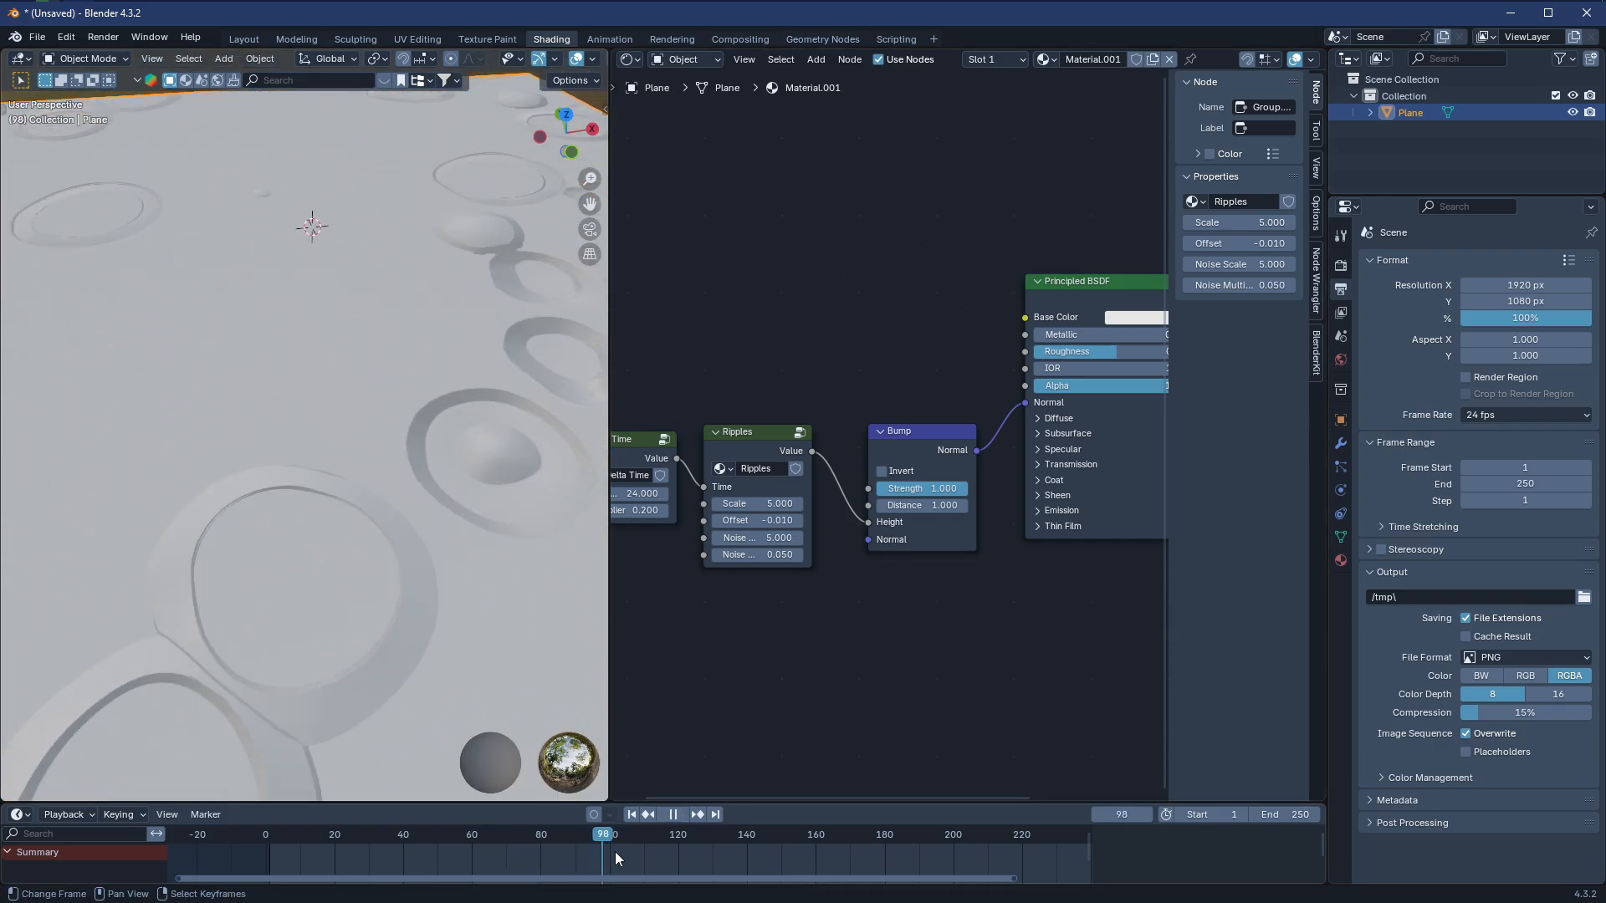
left_click_drag(707, 850, 264, 819)
Move Delta Time, Ripples and Bump left, and reposition Bump near the Principled BSDF to open a gap after Ripples
scroll(891, 441, "down", 2)
left_click_drag(717, 377, 968, 530)
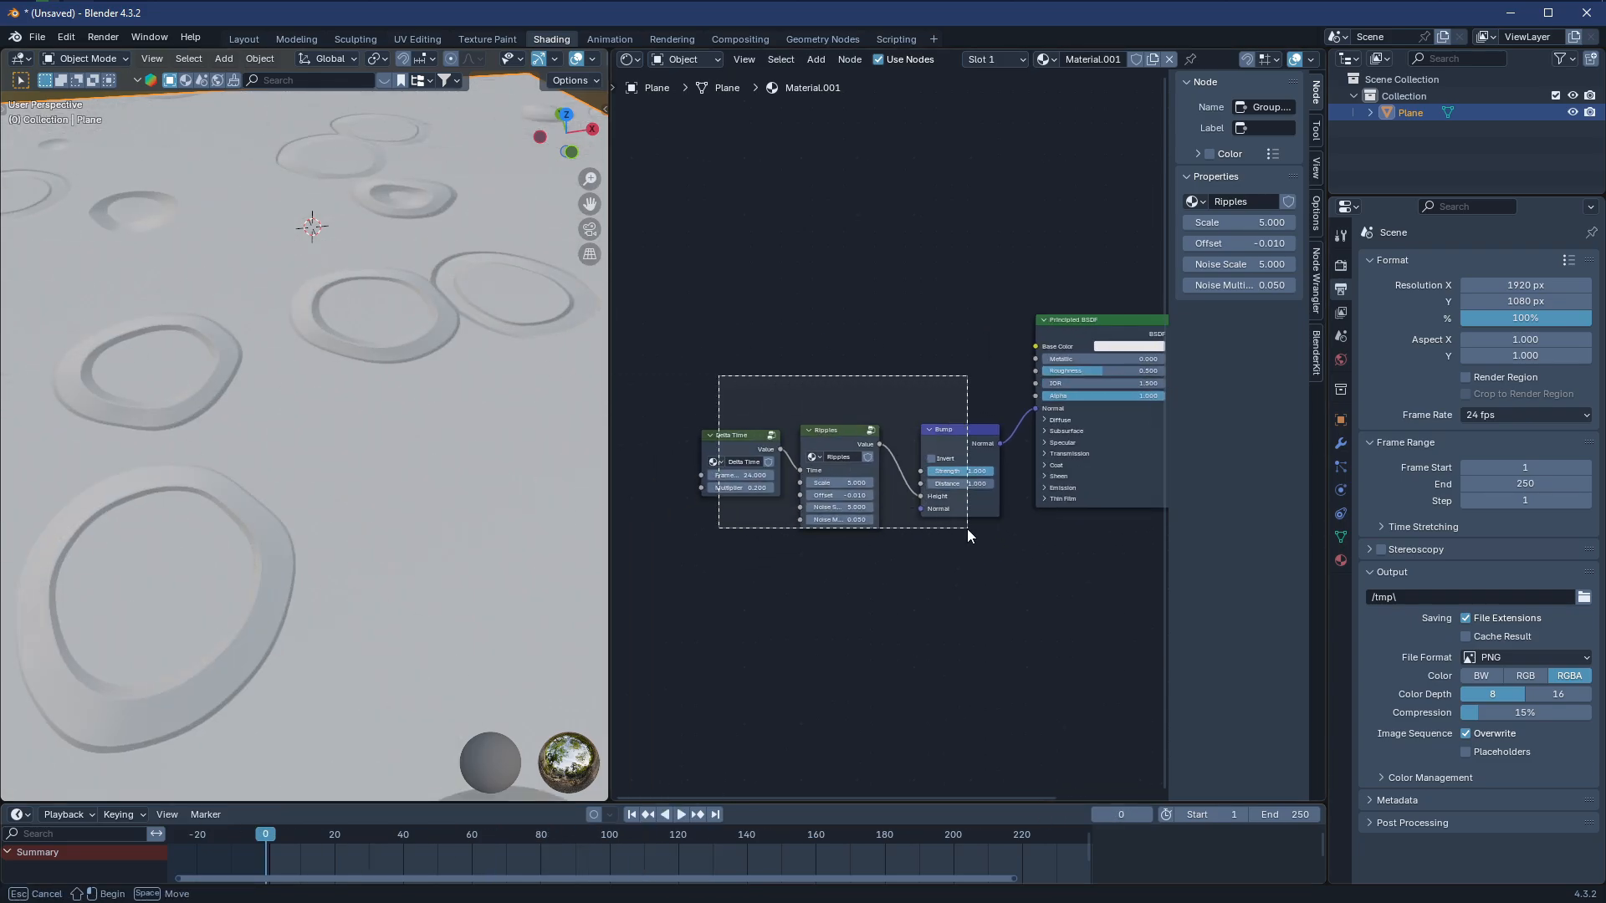
key("g")
left_click(817, 527)
left_click(818, 442)
key("g")
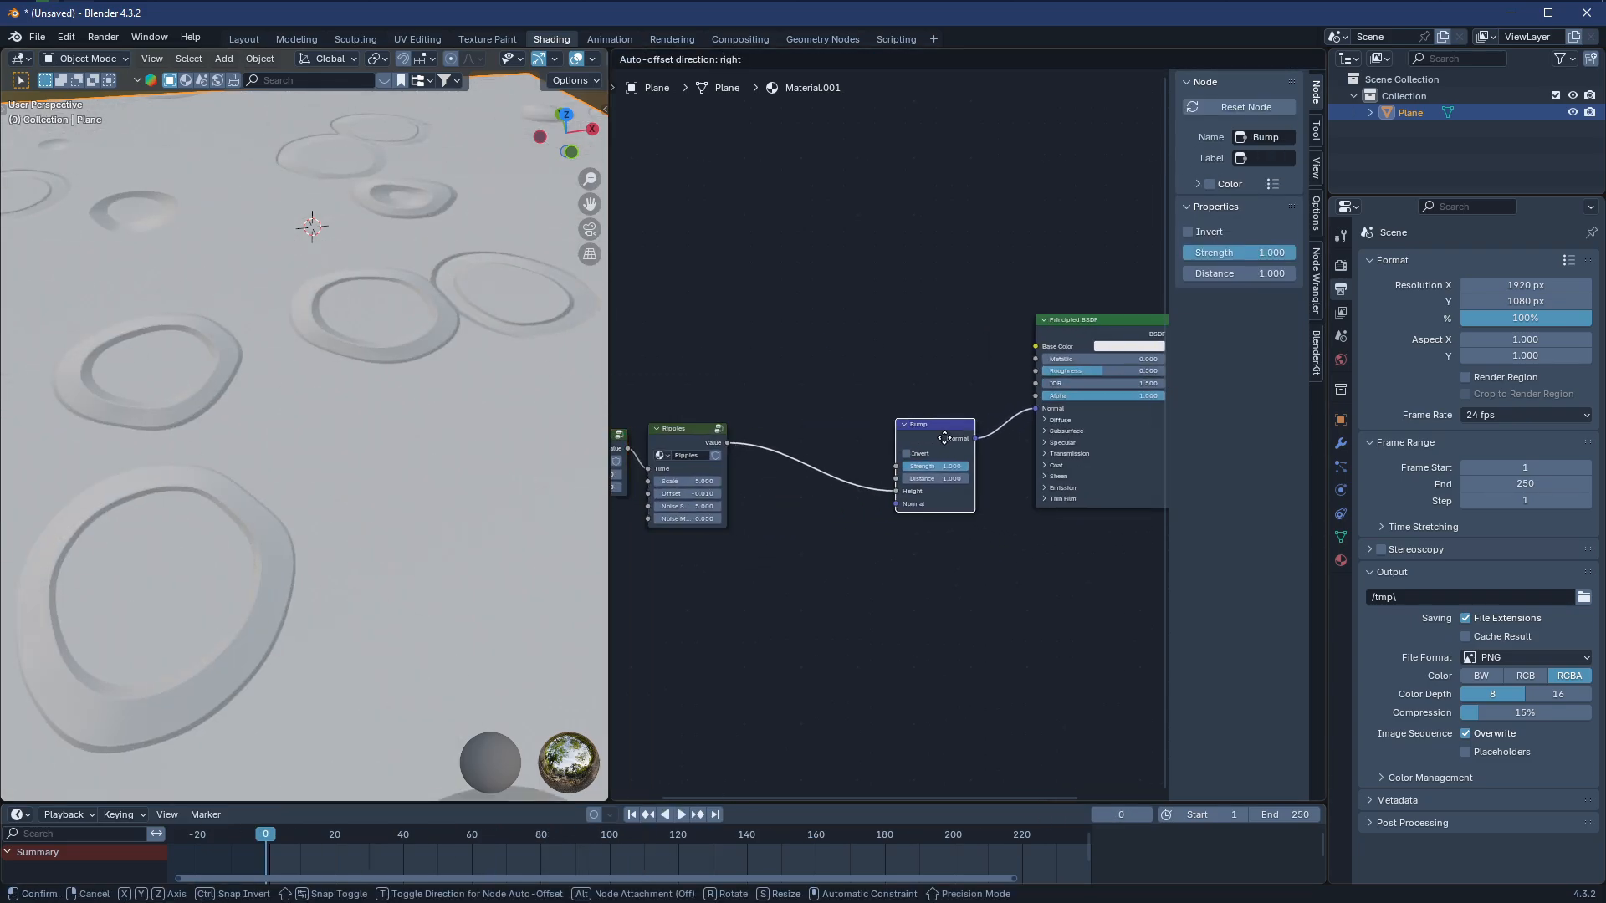
left_click(884, 394)
Insert a Color Ramp node on the link between Ripples and the Bump node's Height
key("shift+a")
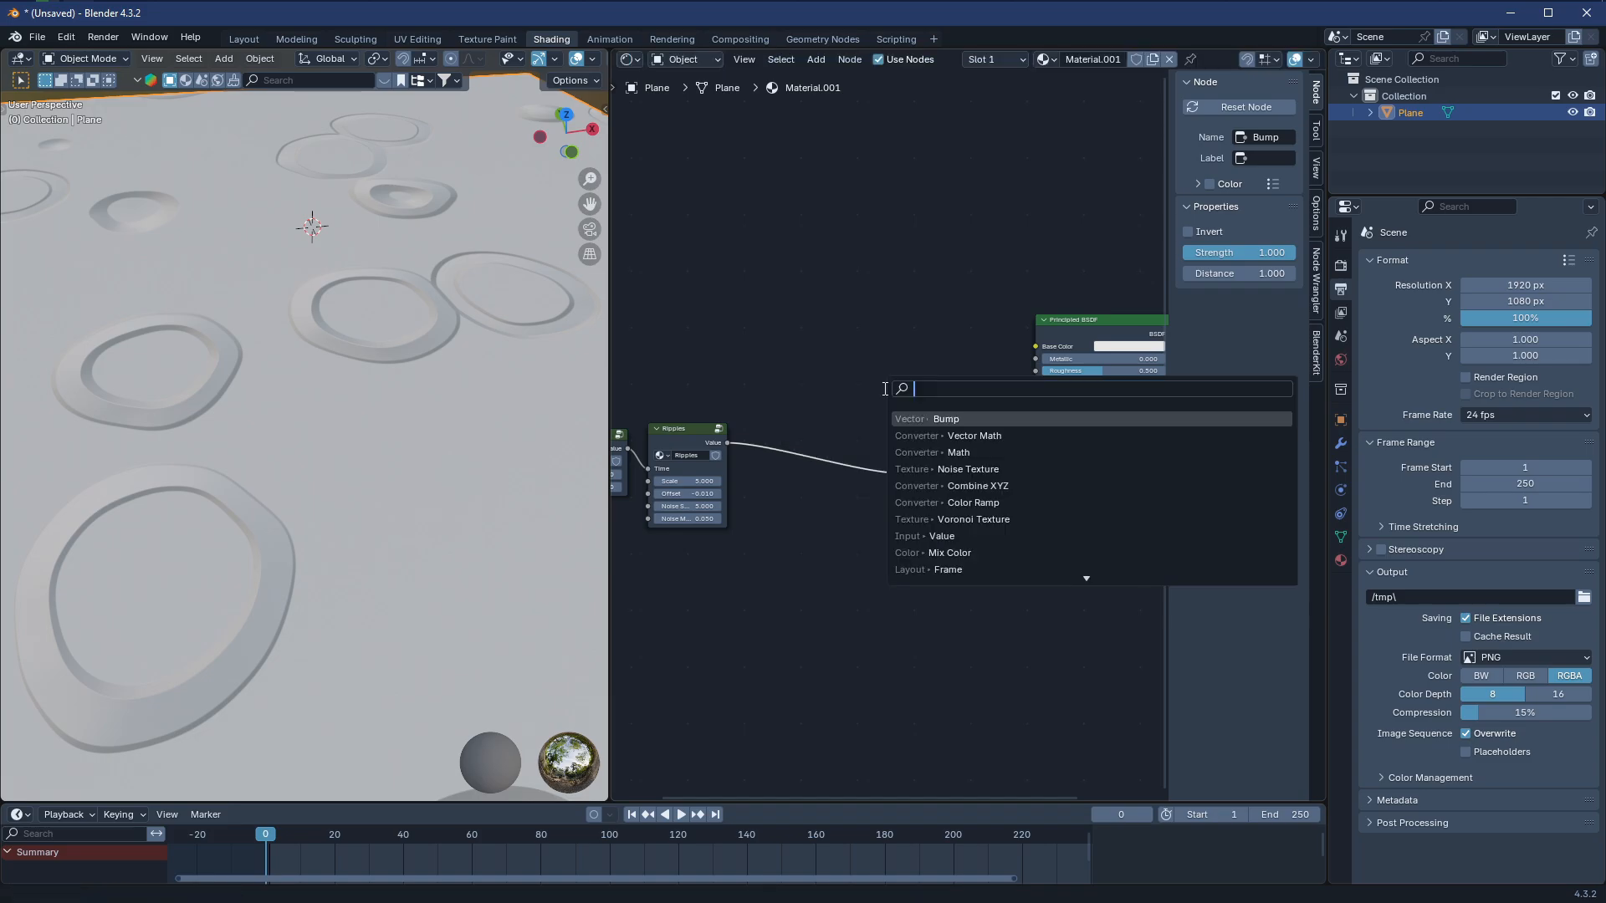
type("col")
key("Return")
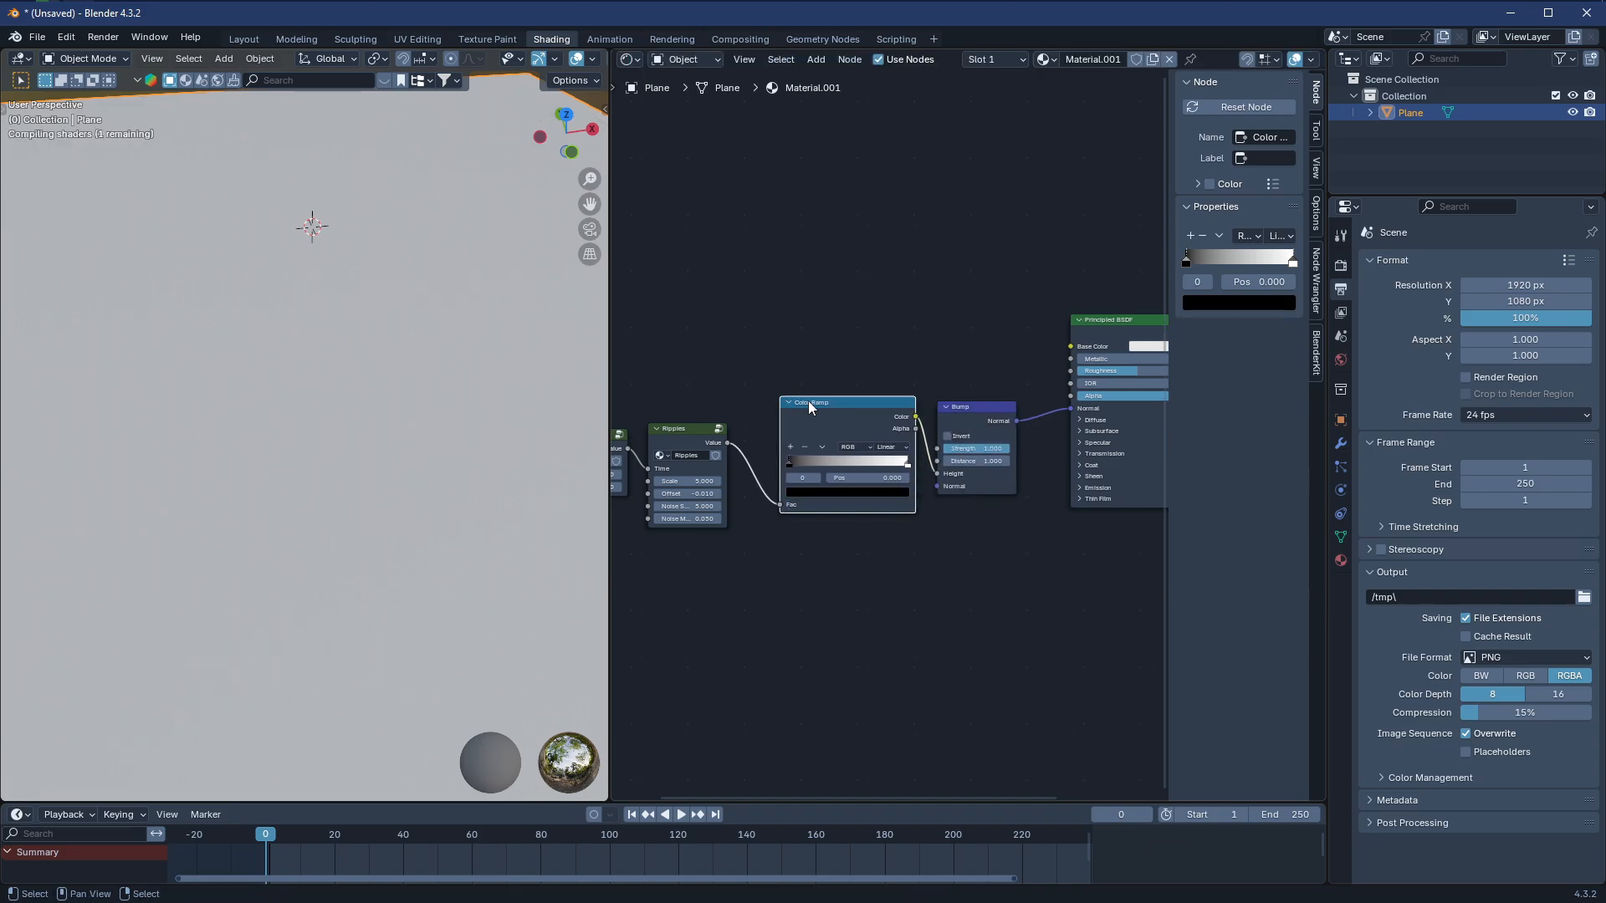
left_click(795, 426)
scroll(791, 449, "up", 3)
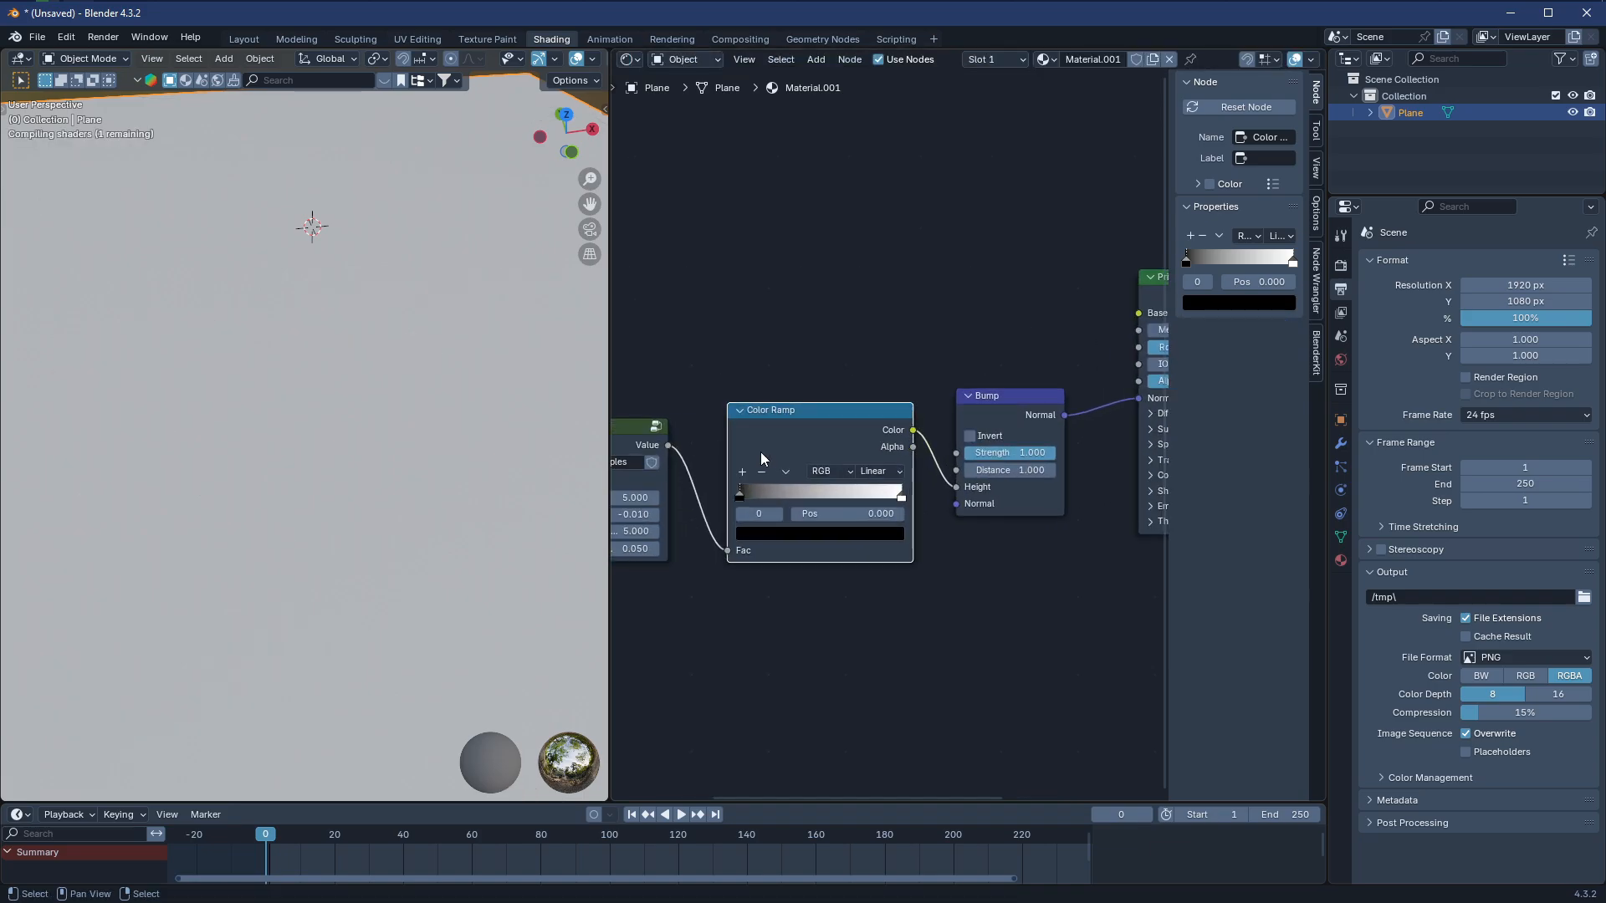
Narrow the Color Ramp's gradient by bringing the white stop toward the middle and moving the black stop to about 0.22
middle_click_drag(730, 473, 821, 425)
left_click(822, 429)
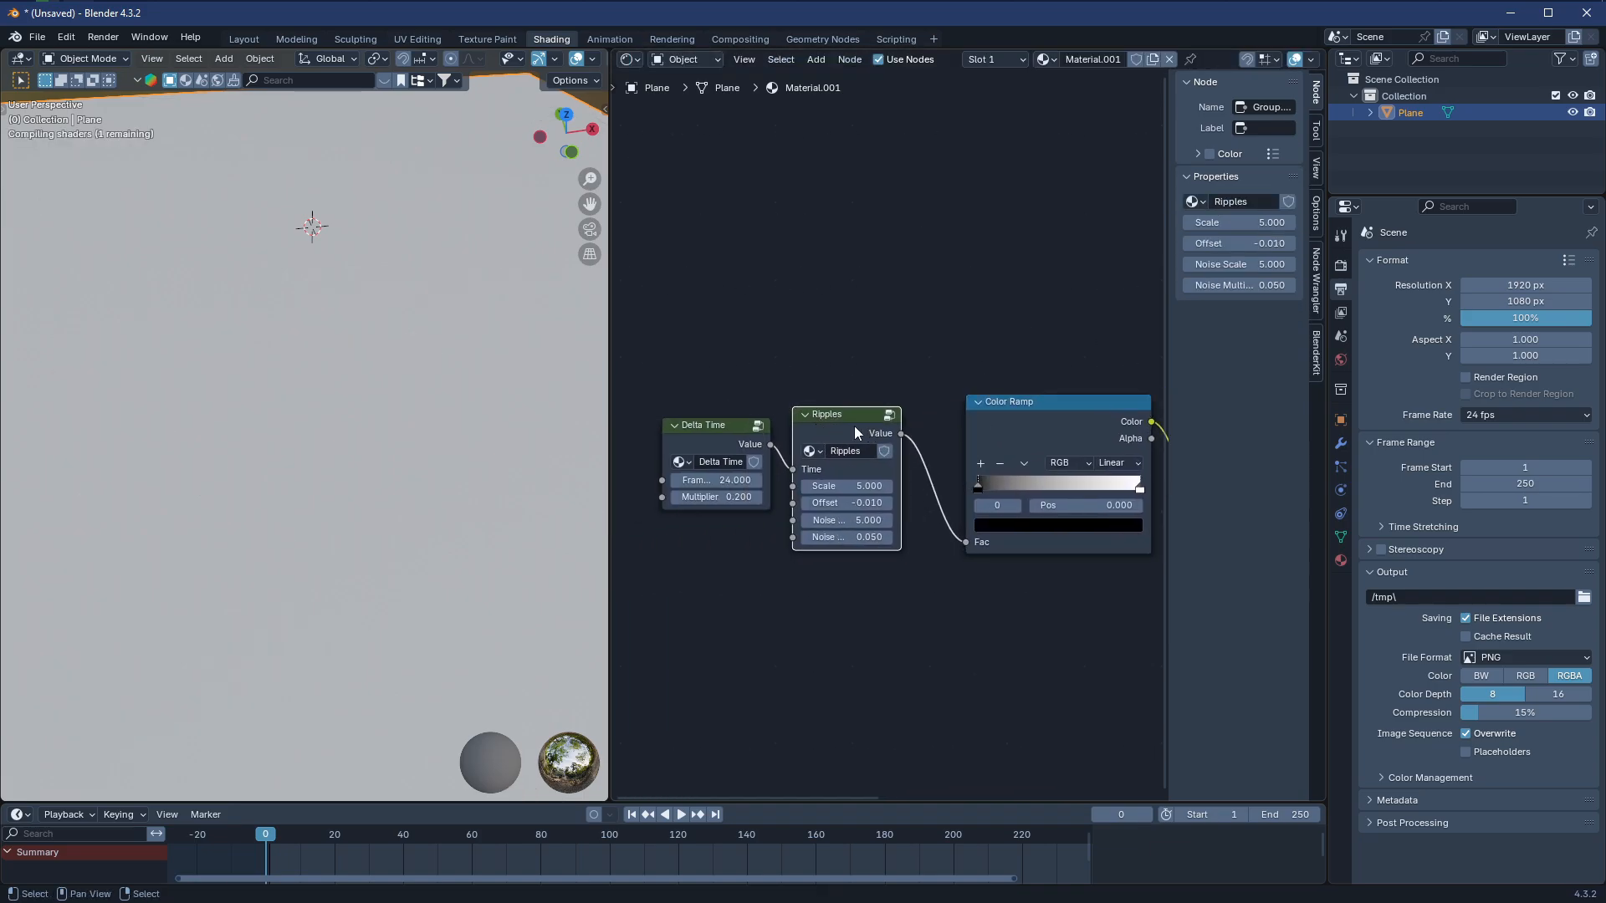
middle_click_drag(1025, 455, 803, 473)
scroll(491, 484, "down", 5)
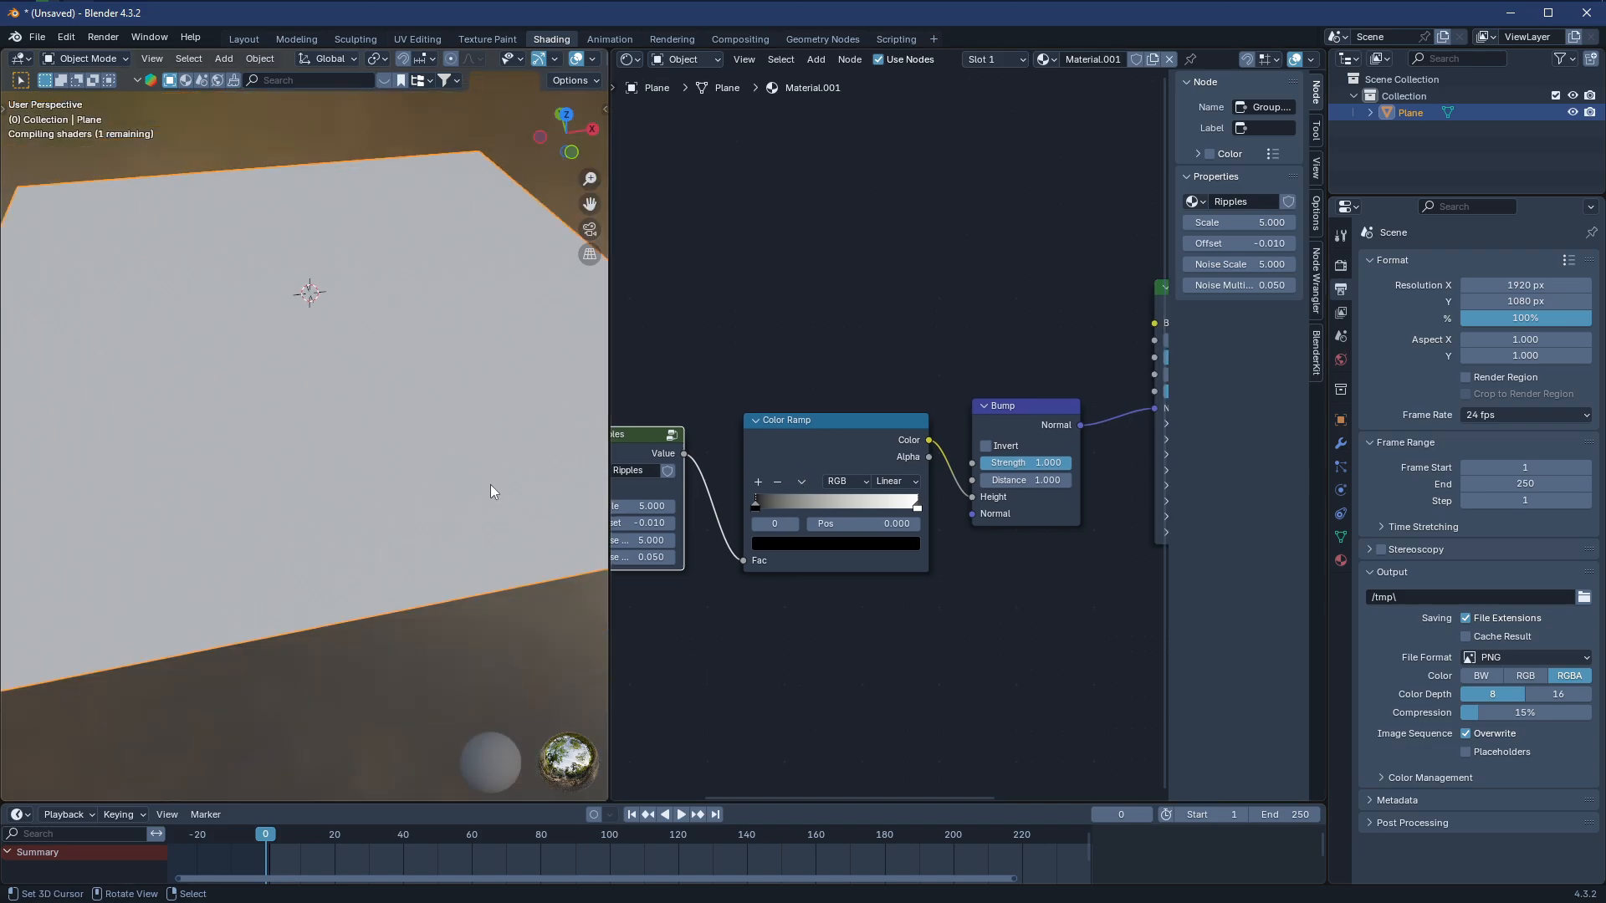
middle_click_drag(490, 485, 525, 465)
middle_click_drag(700, 505, 842, 512)
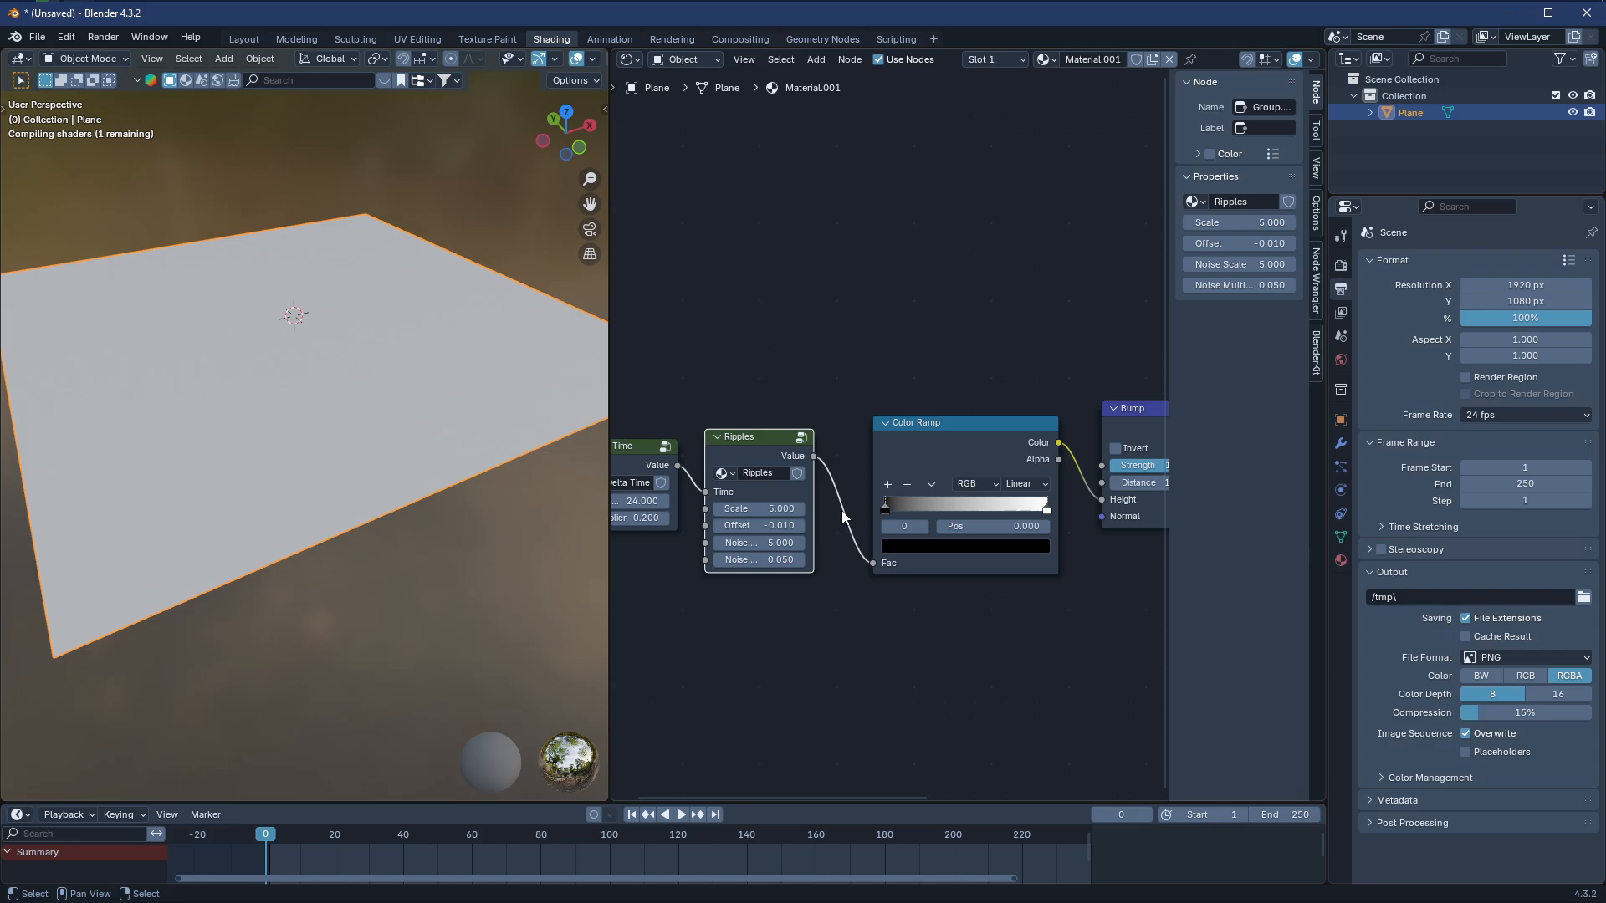
scroll(842, 512, "up", 3)
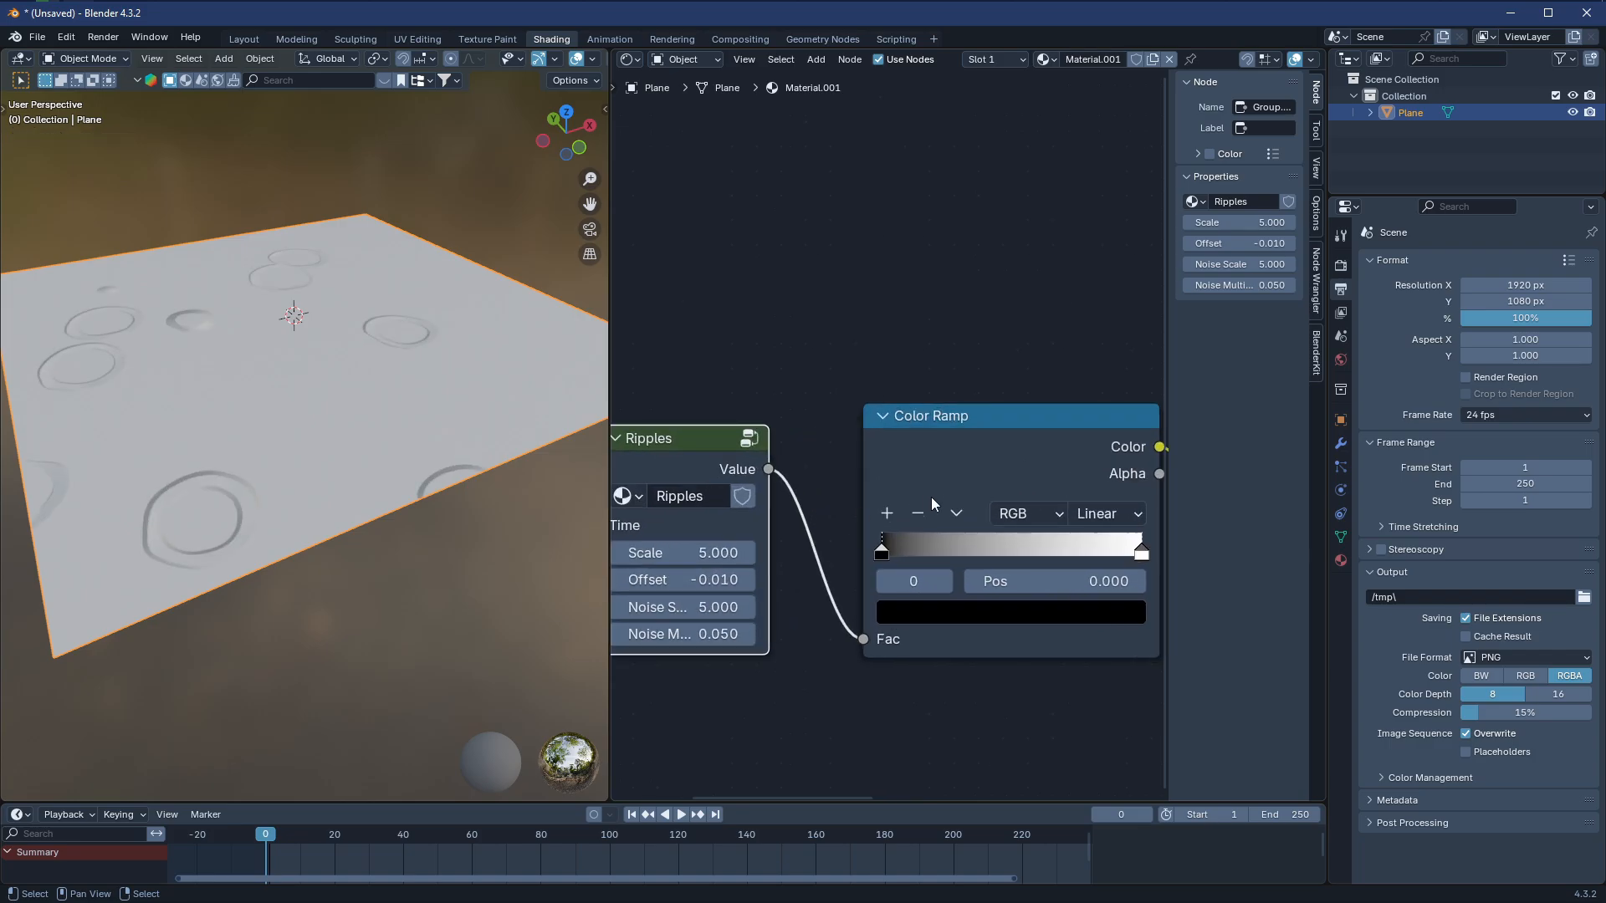
middle_click_drag(931, 496, 749, 534)
mouse_move(750, 533)
left_mouse_down()
mouse_move(774, 536)
mouse_move(735, 540)
left_mouse_up()
left_click_drag(980, 535, 847, 540)
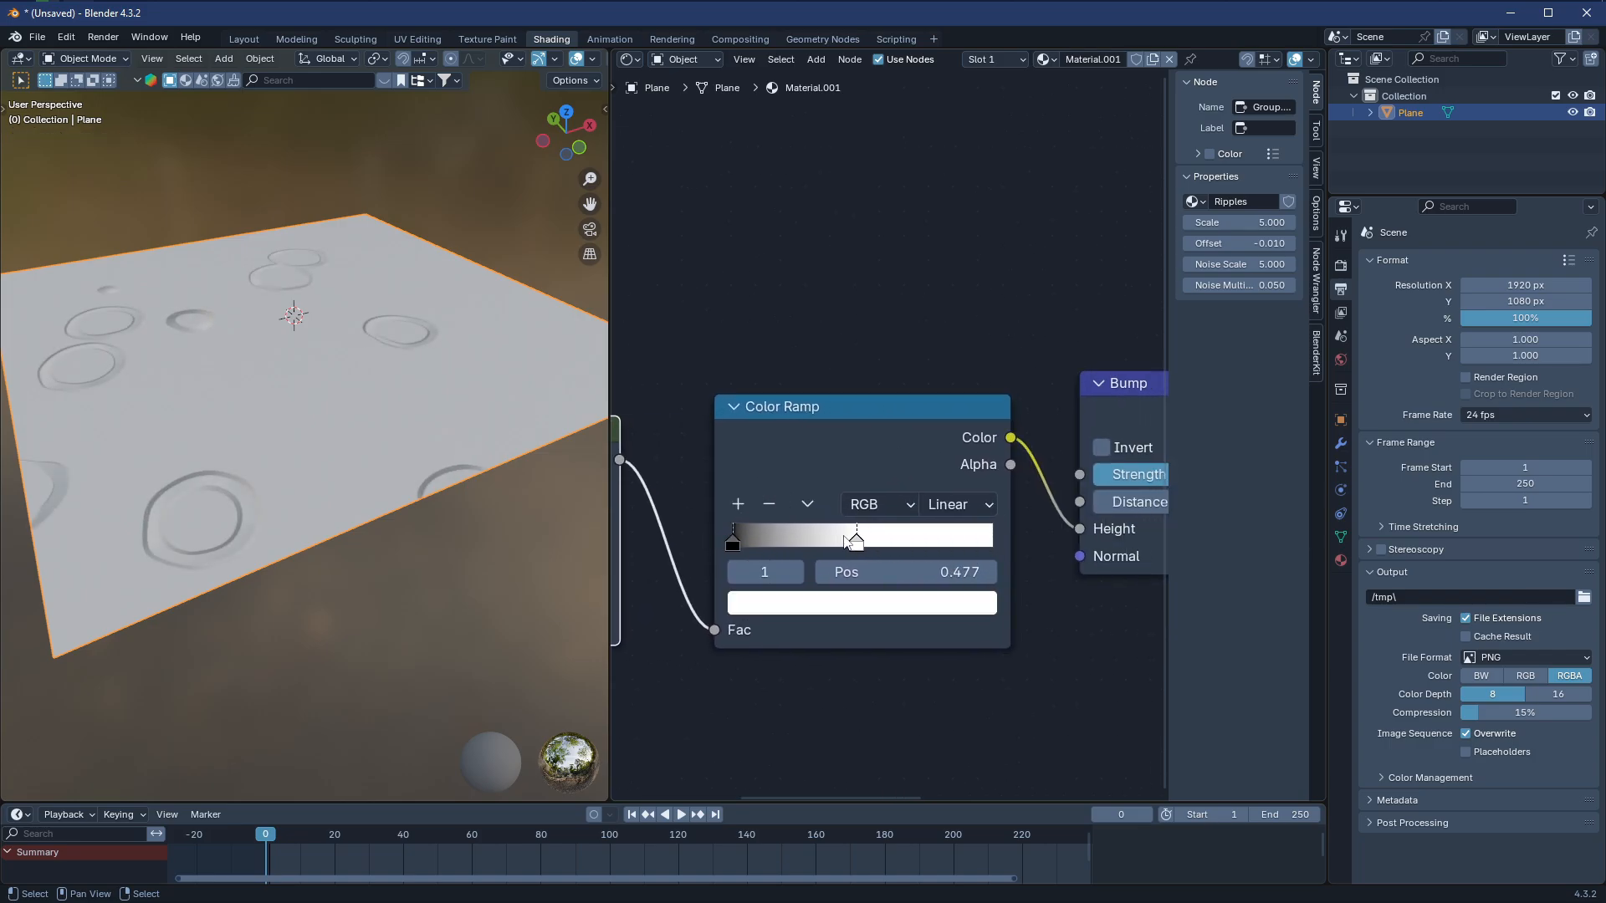
left_click_drag(733, 542, 787, 540)
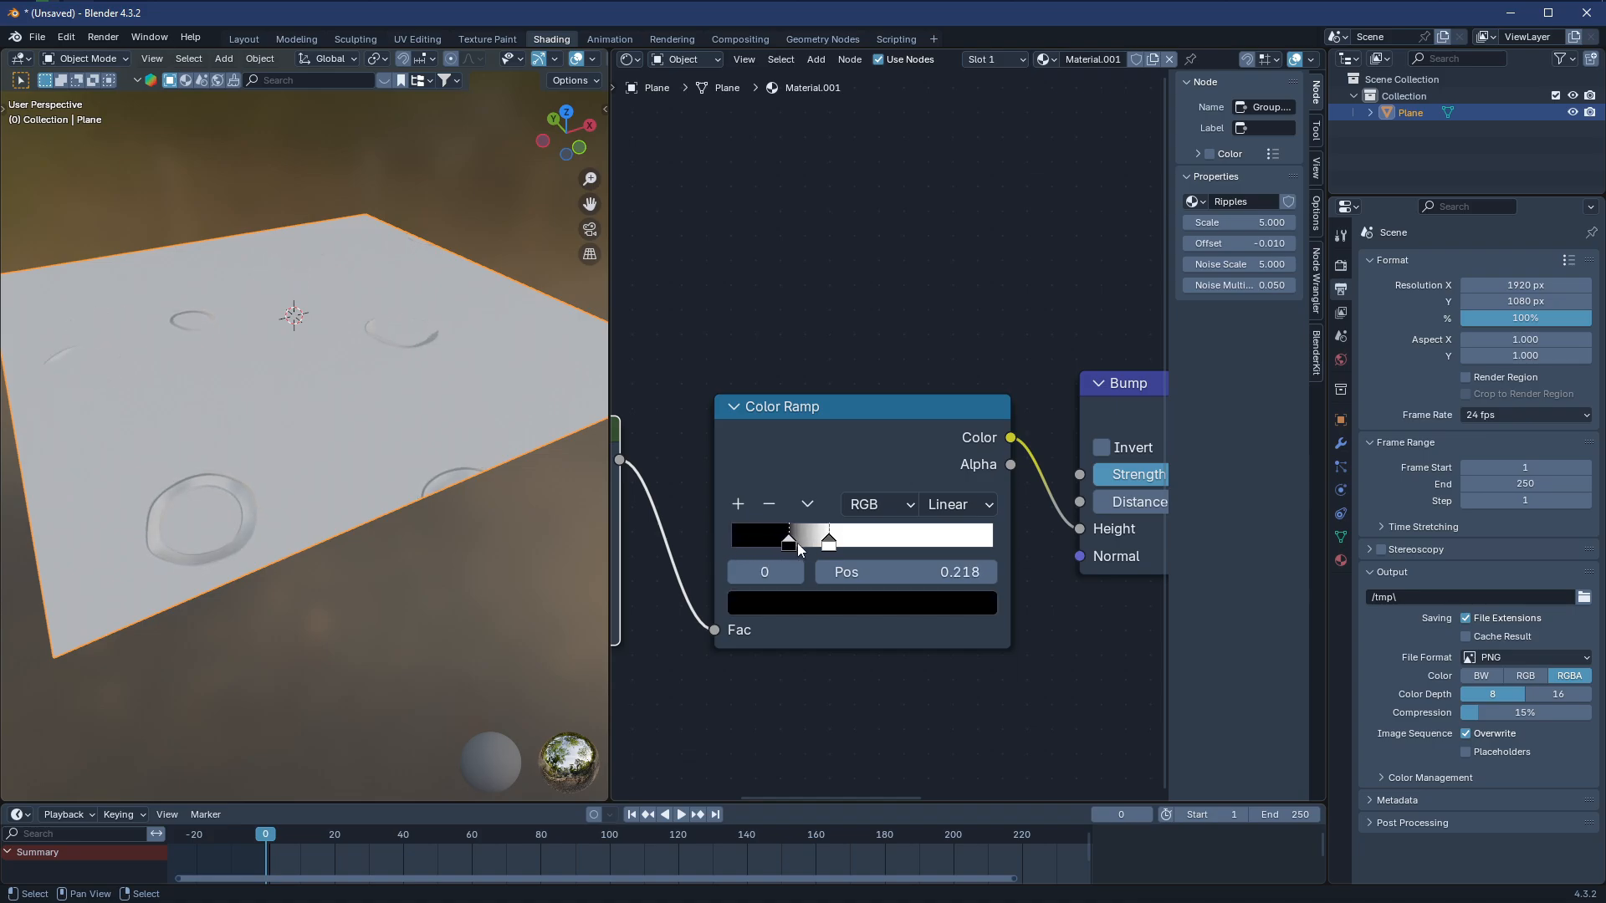
Play the animation and inspect the narrowed ripples from low angles, moving the playhead back near the start
left_click(680, 813)
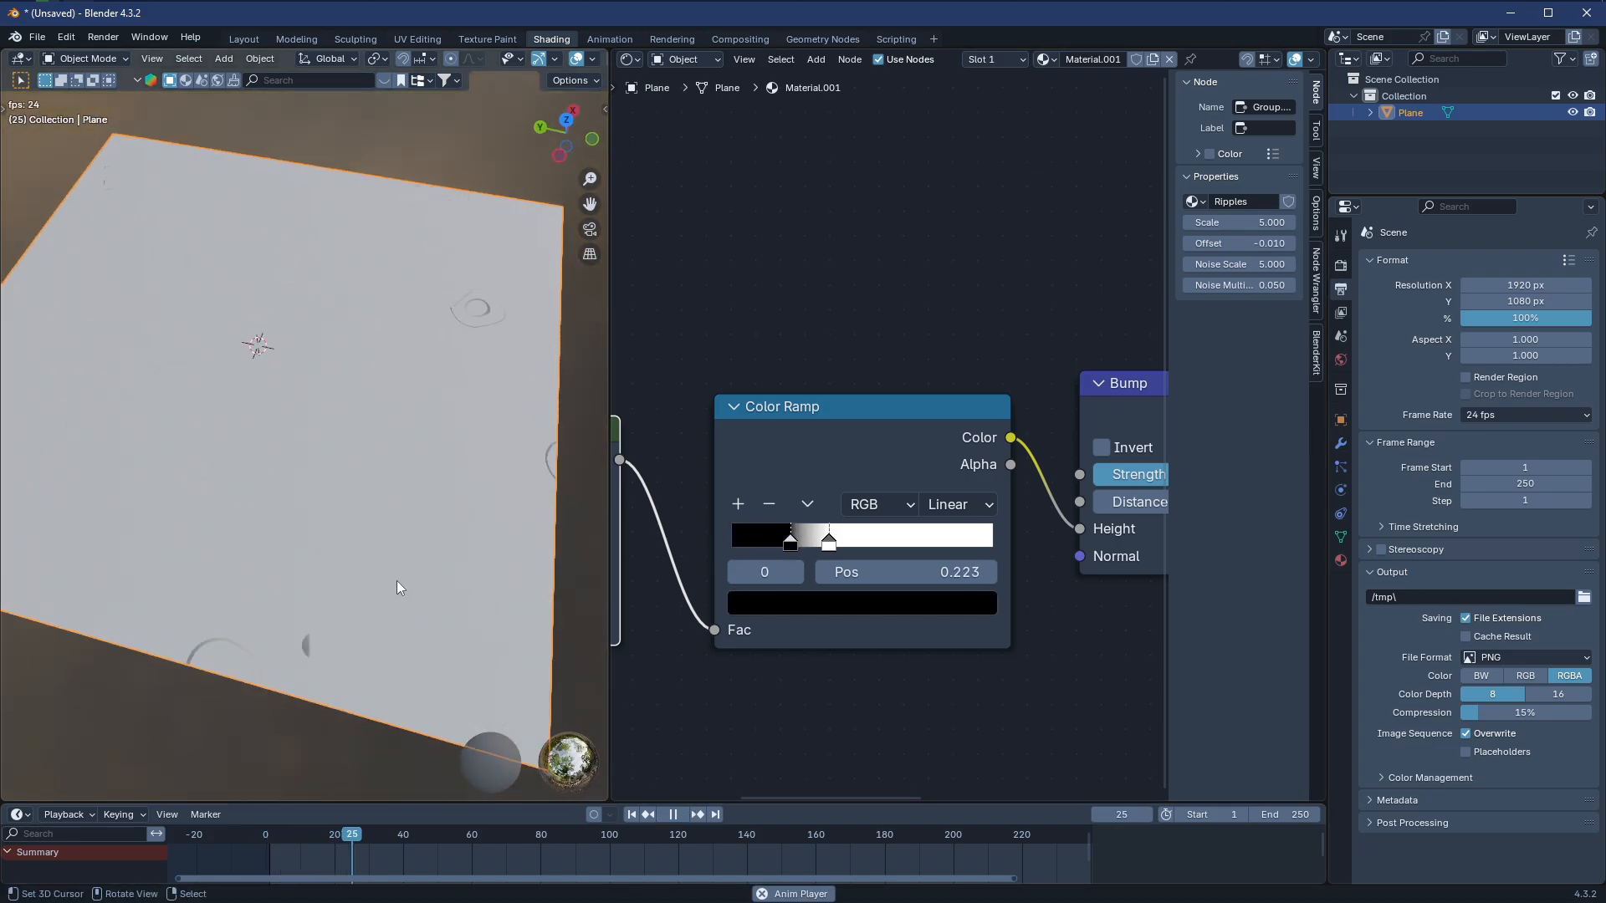
middle_click_drag(397, 581, 389, 535)
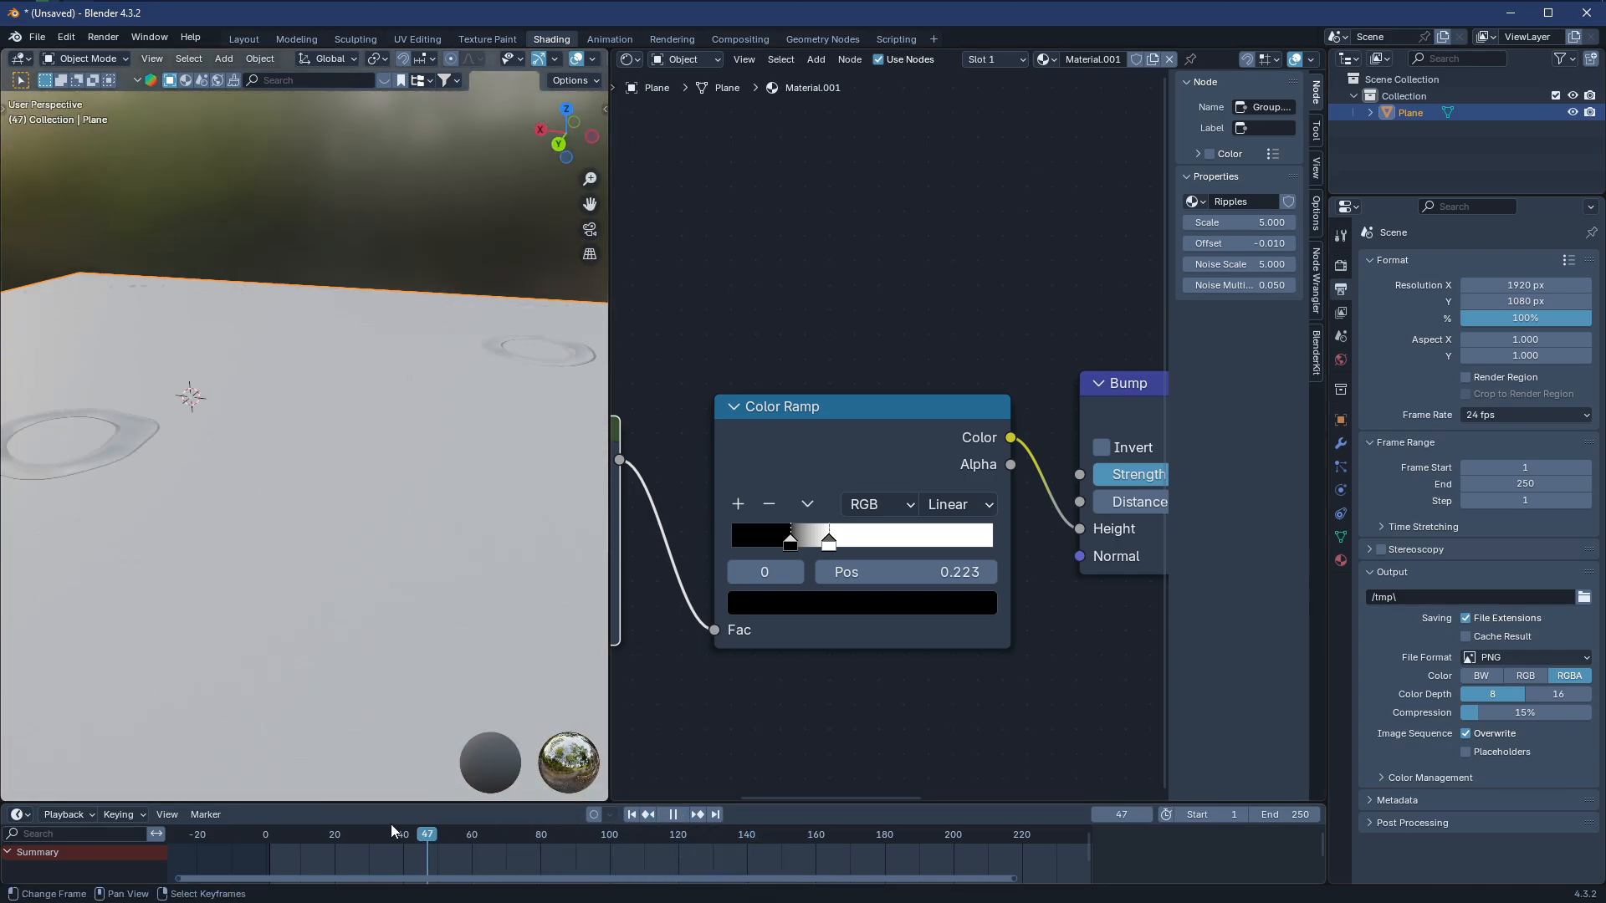
key("Escape")
key("space")
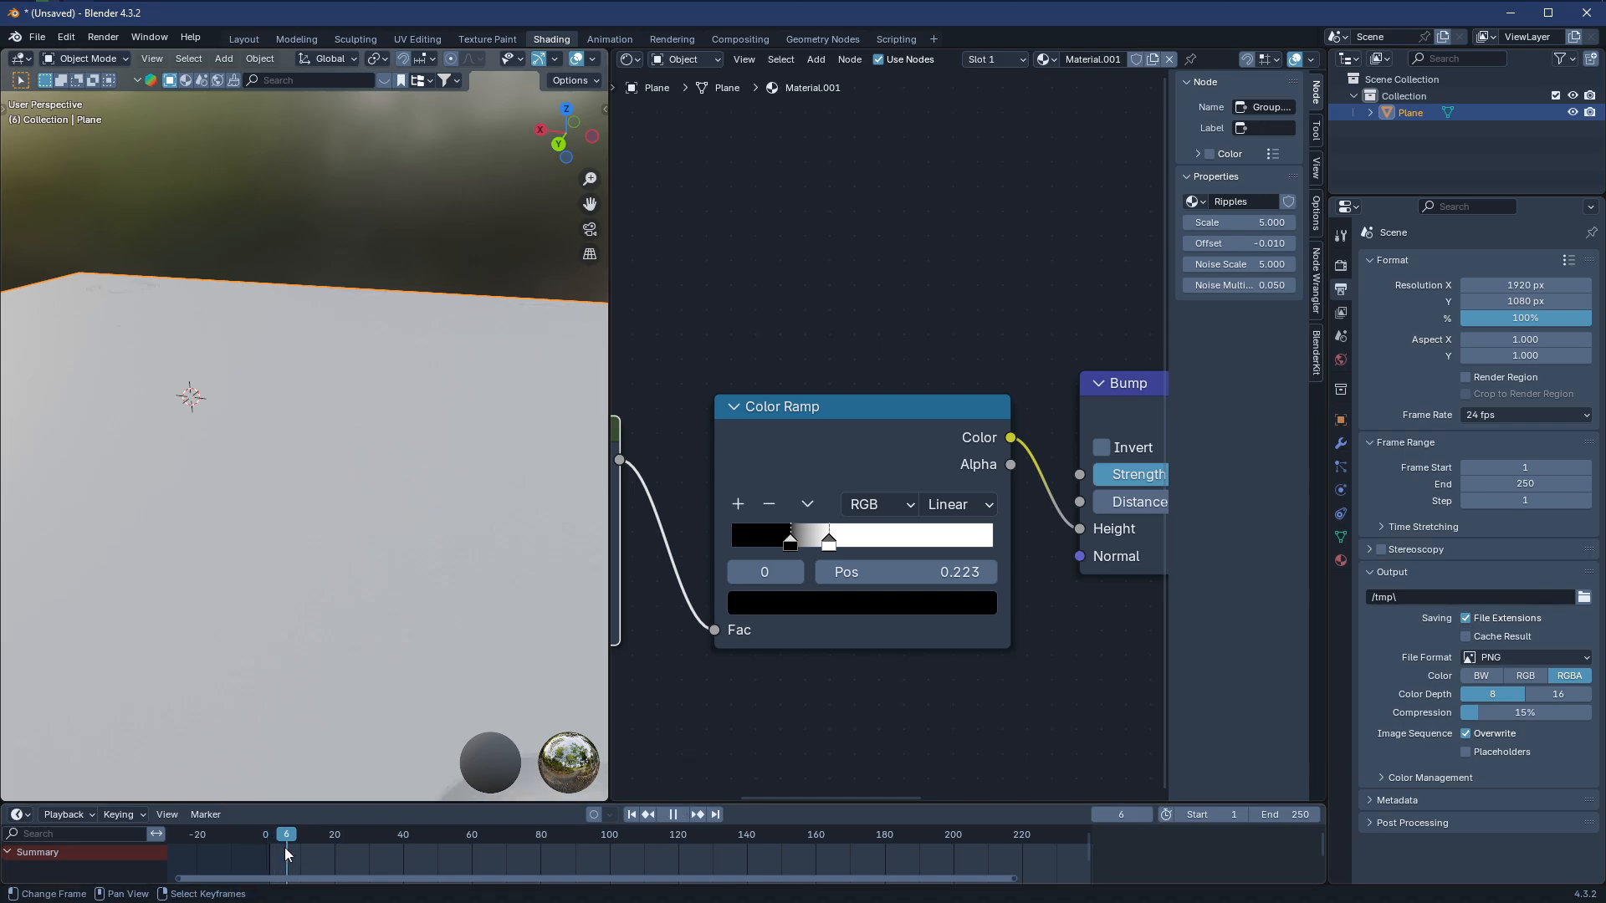
left_click_drag(284, 846, 274, 844)
Widen the Color Ramp's gradient by moving the white stop almost to its far end and the black stop to 0.286
scroll(424, 539, "up", 5)
left_click_drag(830, 542, 975, 552)
mouse_move(812, 544)
left_mouse_down()
mouse_move(841, 539)
mouse_move(806, 543)
left_mouse_up()
key("space")
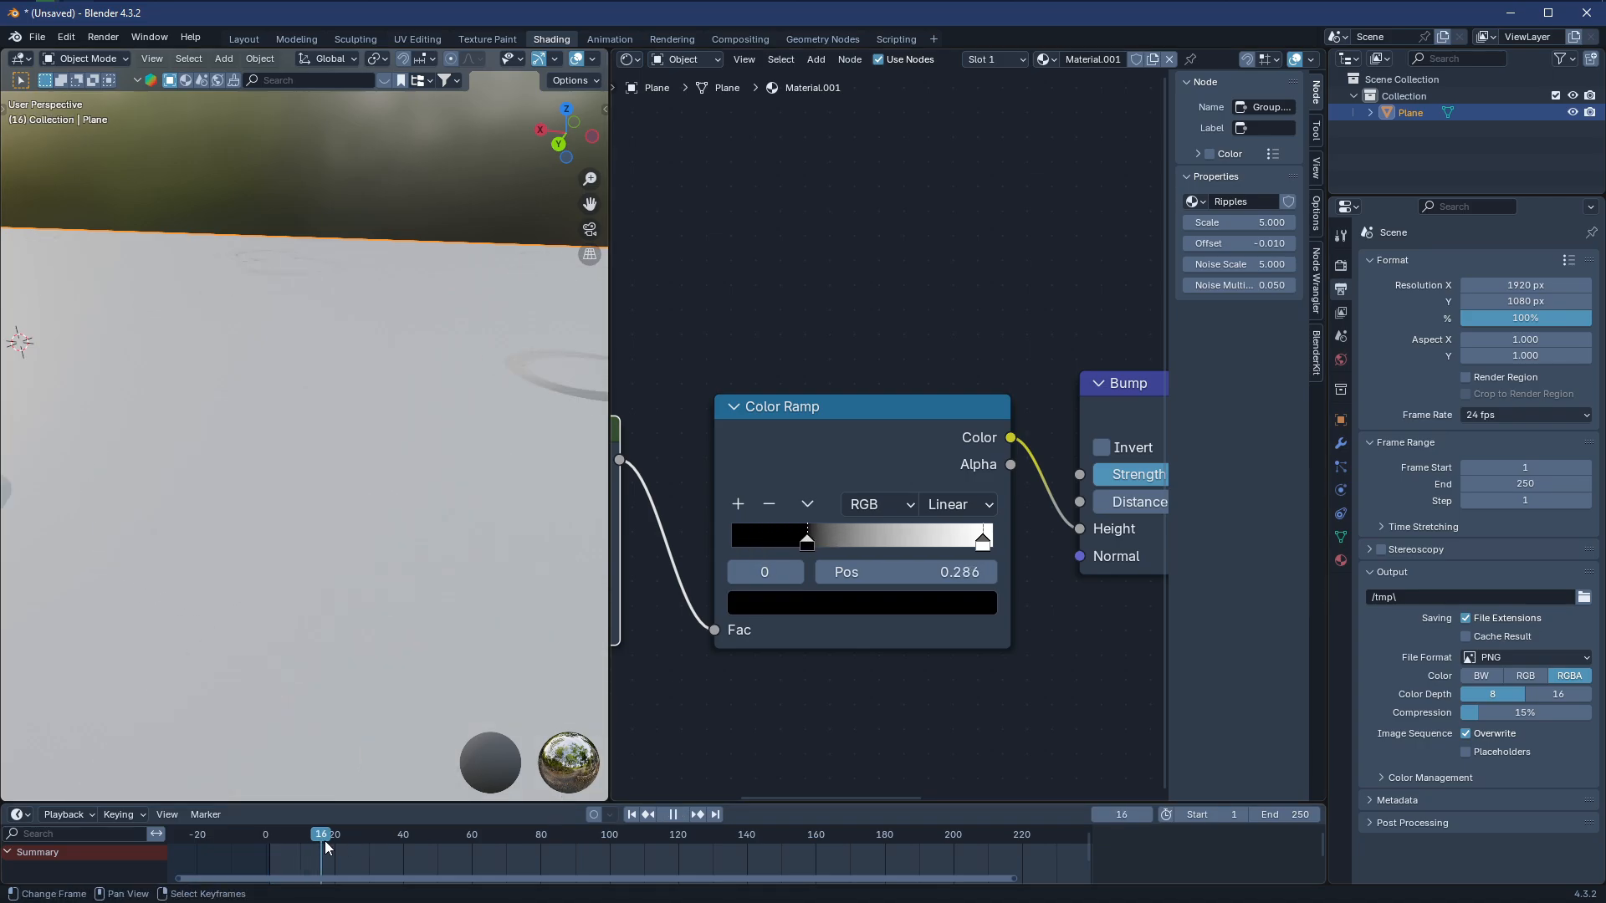
Replay the animation from near the start and examine the softened ripples from several angles, returning to frame 0
left_click_drag(320, 840, 282, 840)
key("space")
middle_click_drag(368, 359, 398, 475)
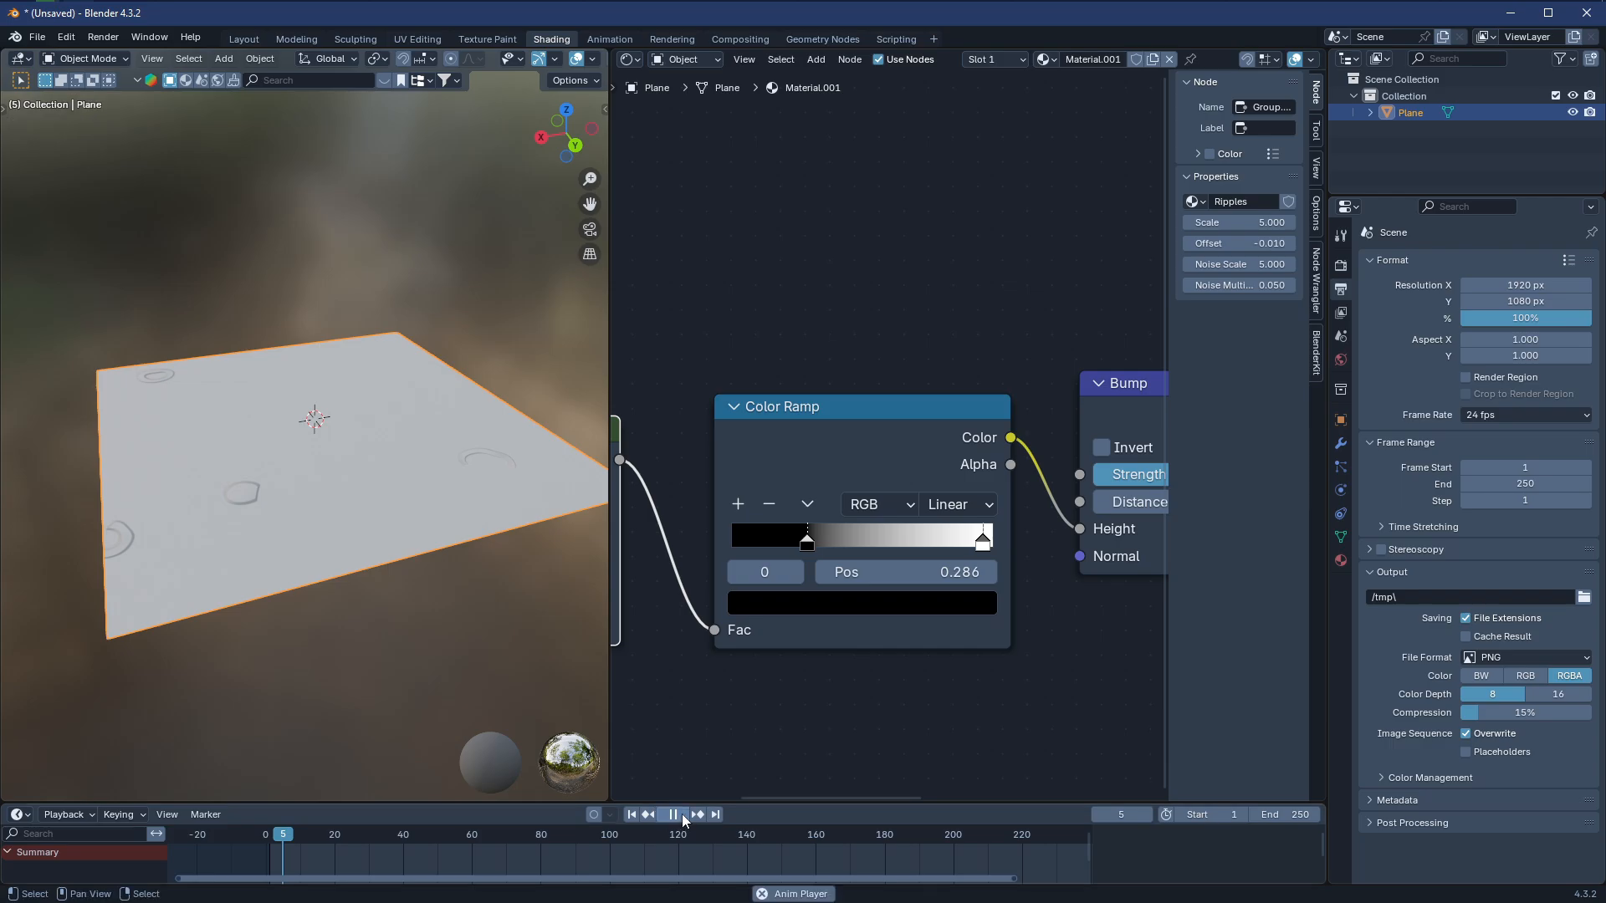
middle_click_drag(435, 585, 259, 488)
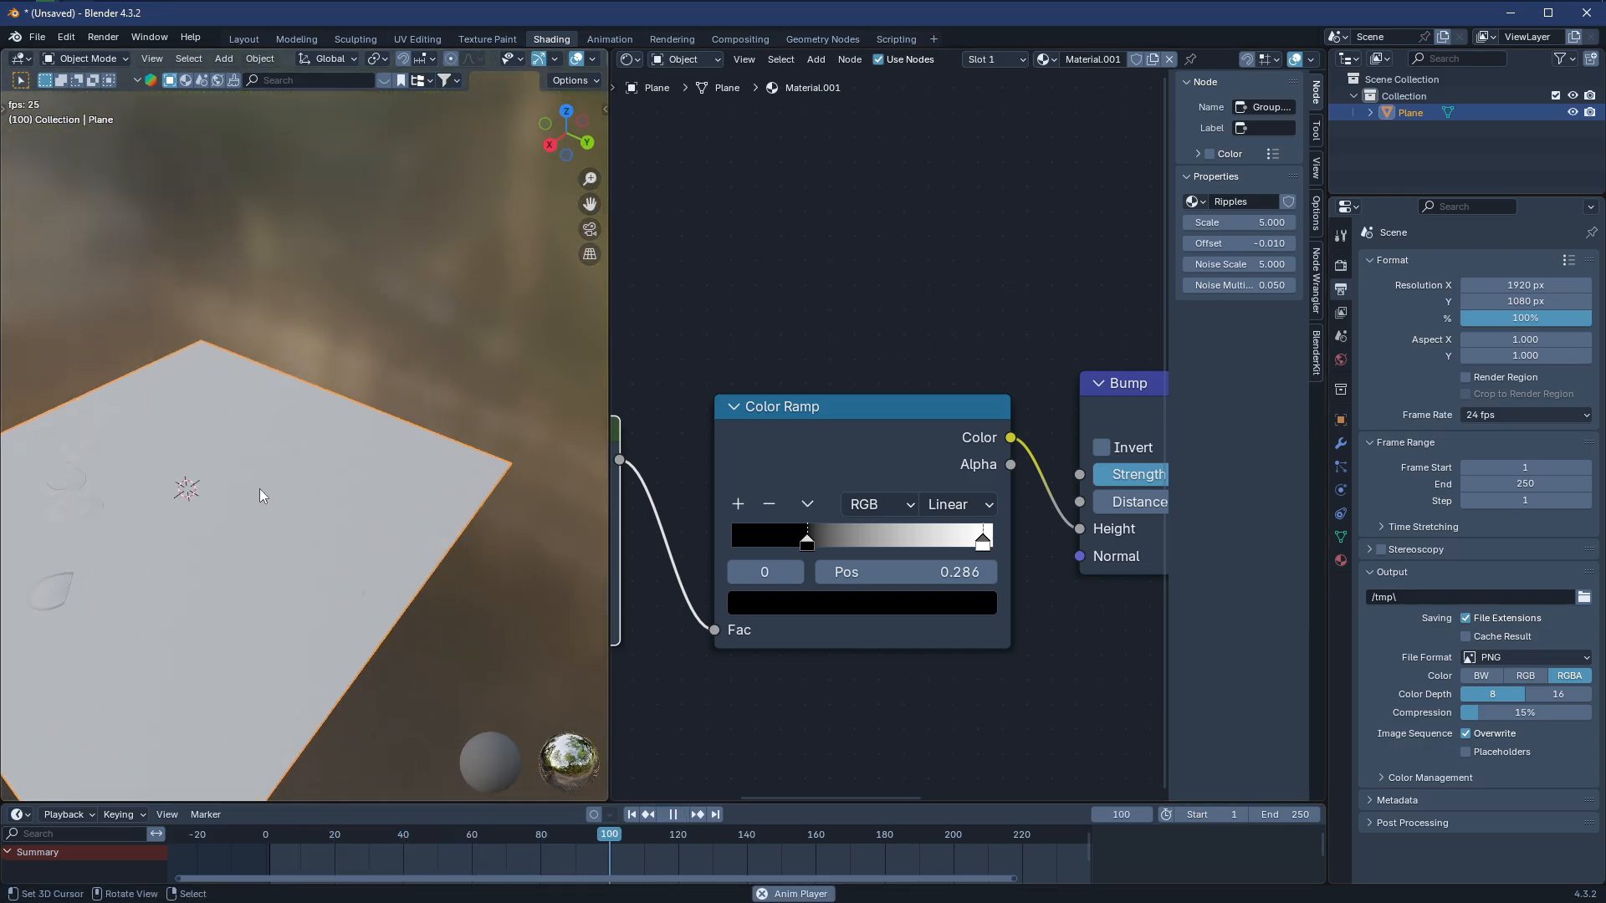
middle_click_drag(455, 509, 343, 494)
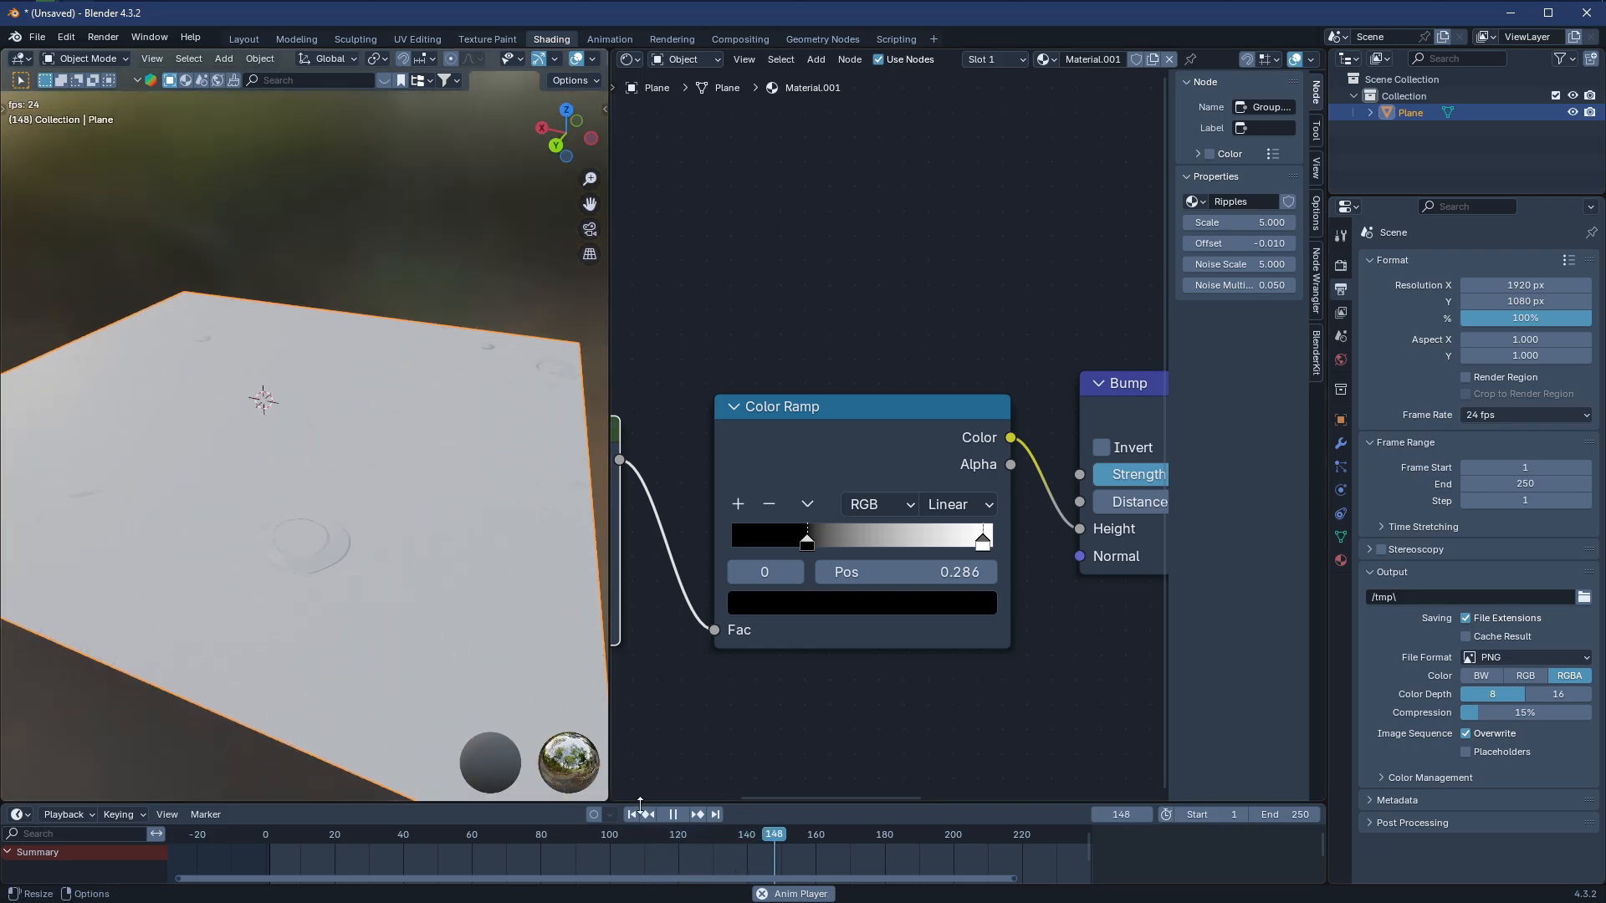
key("Escape")
Make the Principled BSDF mirror-like by setting Metallic to 1.000 and Roughness to 0.000
scroll(870, 427, "down", 3)
scroll(850, 456, "up", 1)
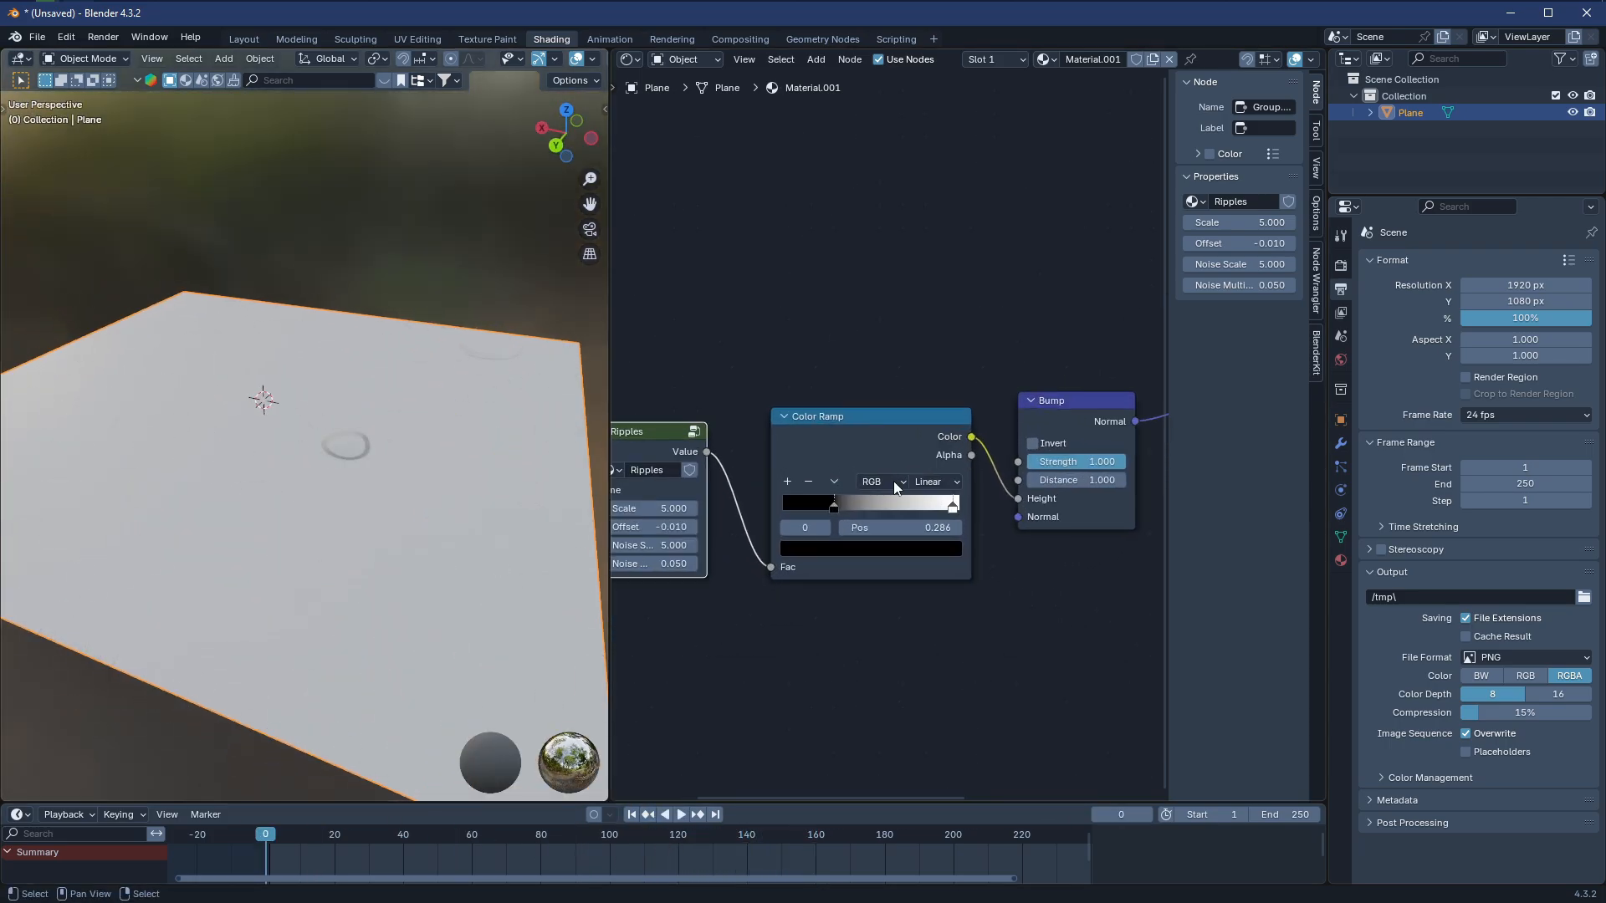
scroll(893, 480, "right", 2)
scroll(901, 485, "down", 2)
left_click(968, 460)
scroll(845, 484, "up", 4)
scroll(821, 375, "right", 4)
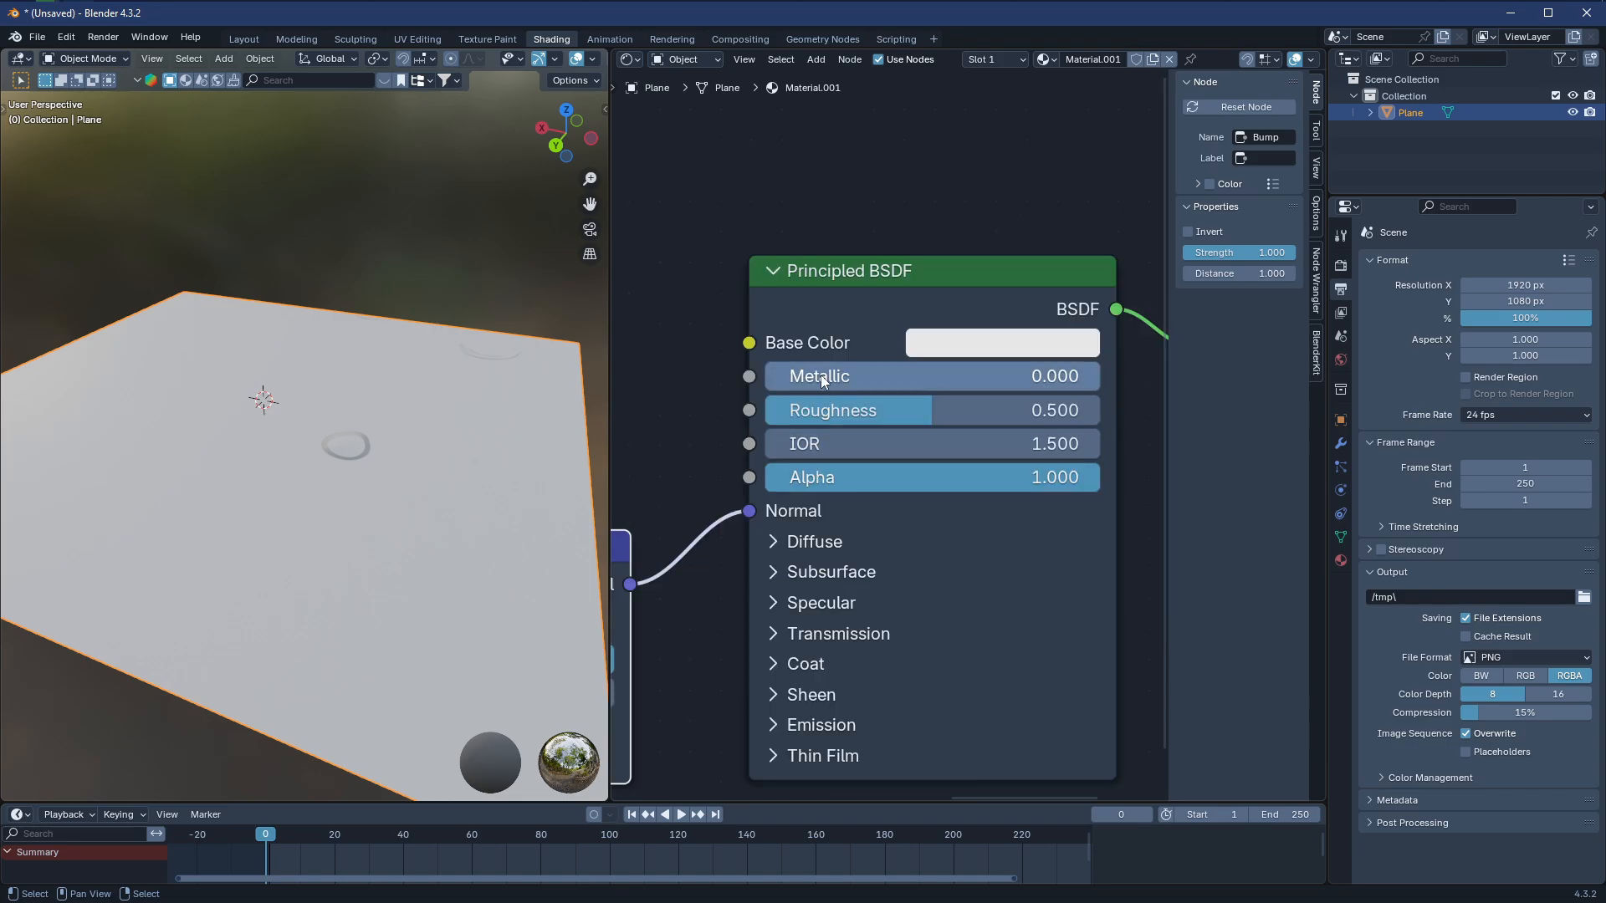
scroll(820, 375, "down", 1)
left_click_drag(830, 395, 1056, 393)
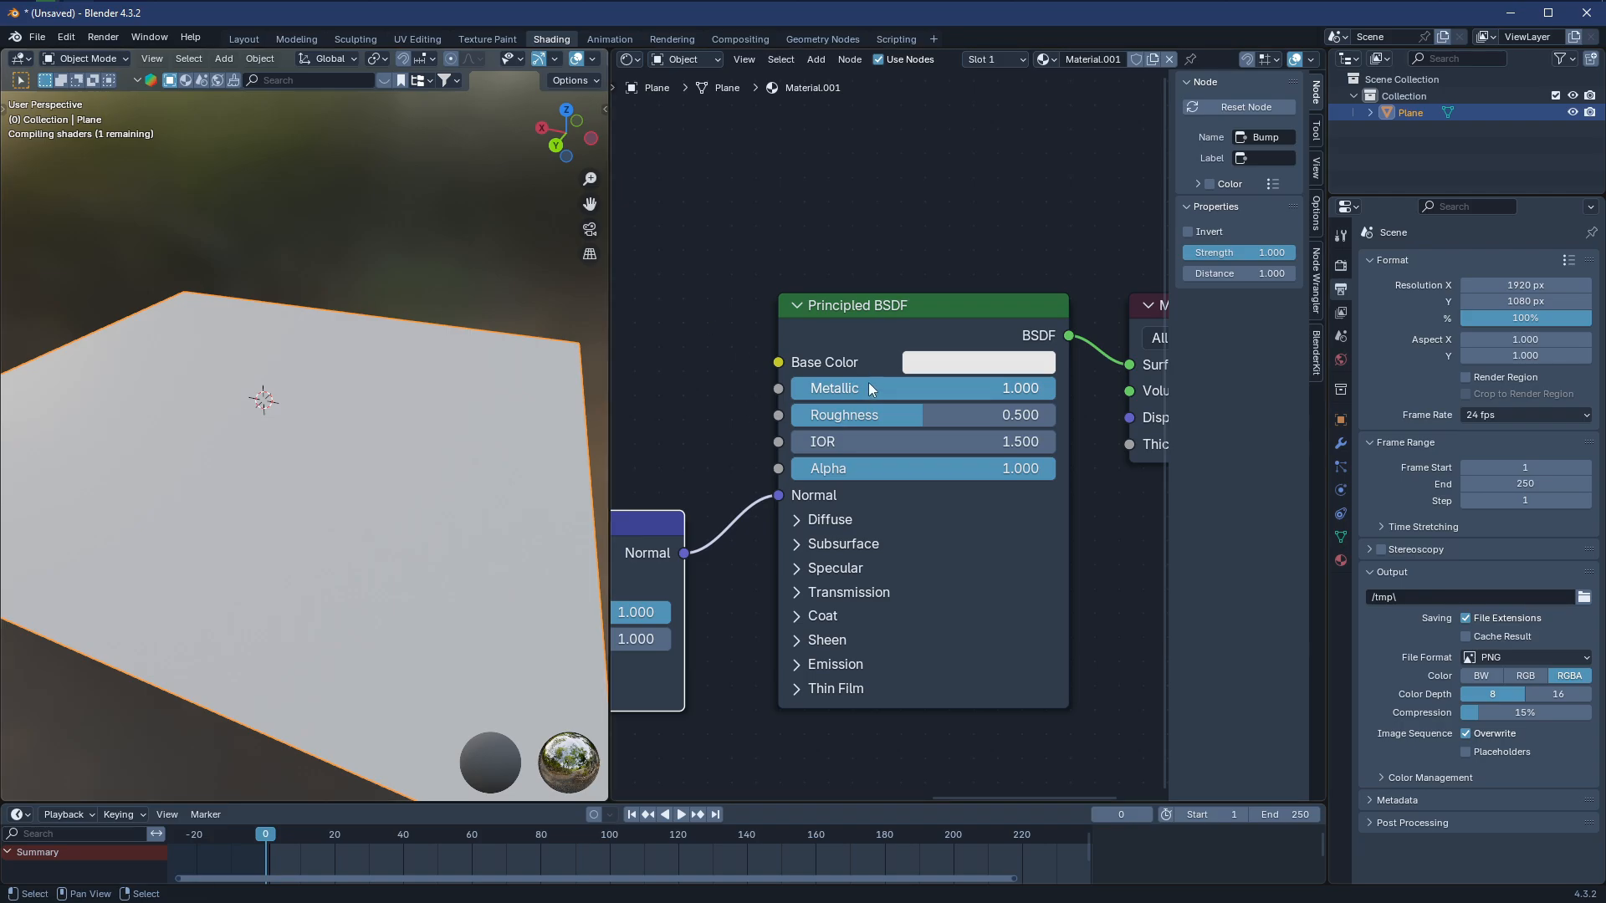
left_click(1340, 264)
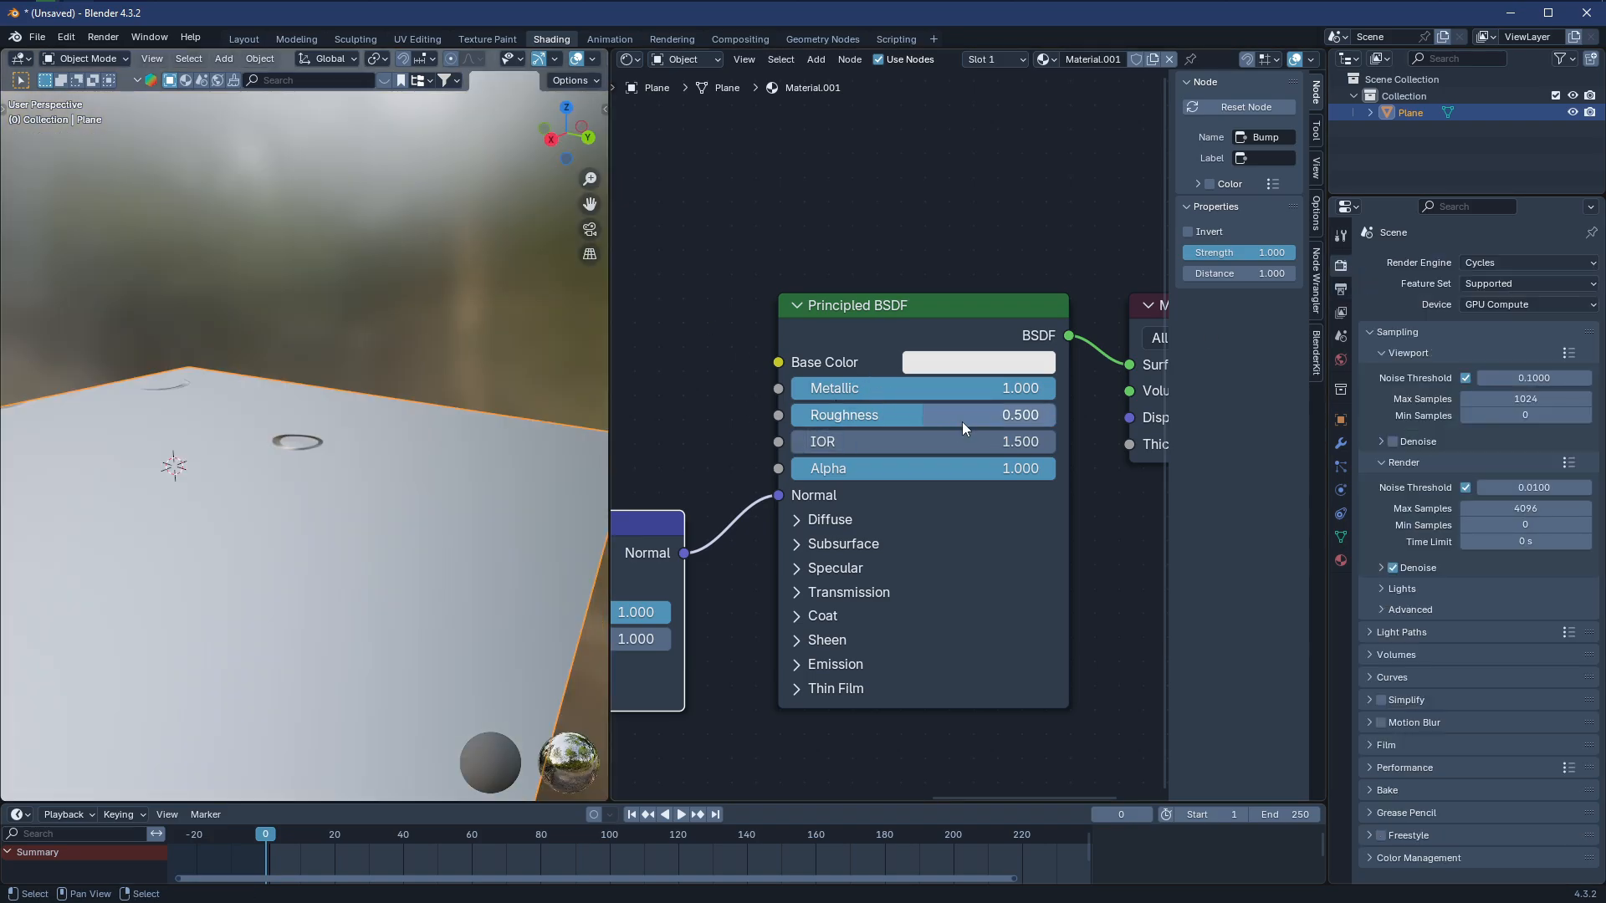
left_click_drag(962, 418, 731, 423)
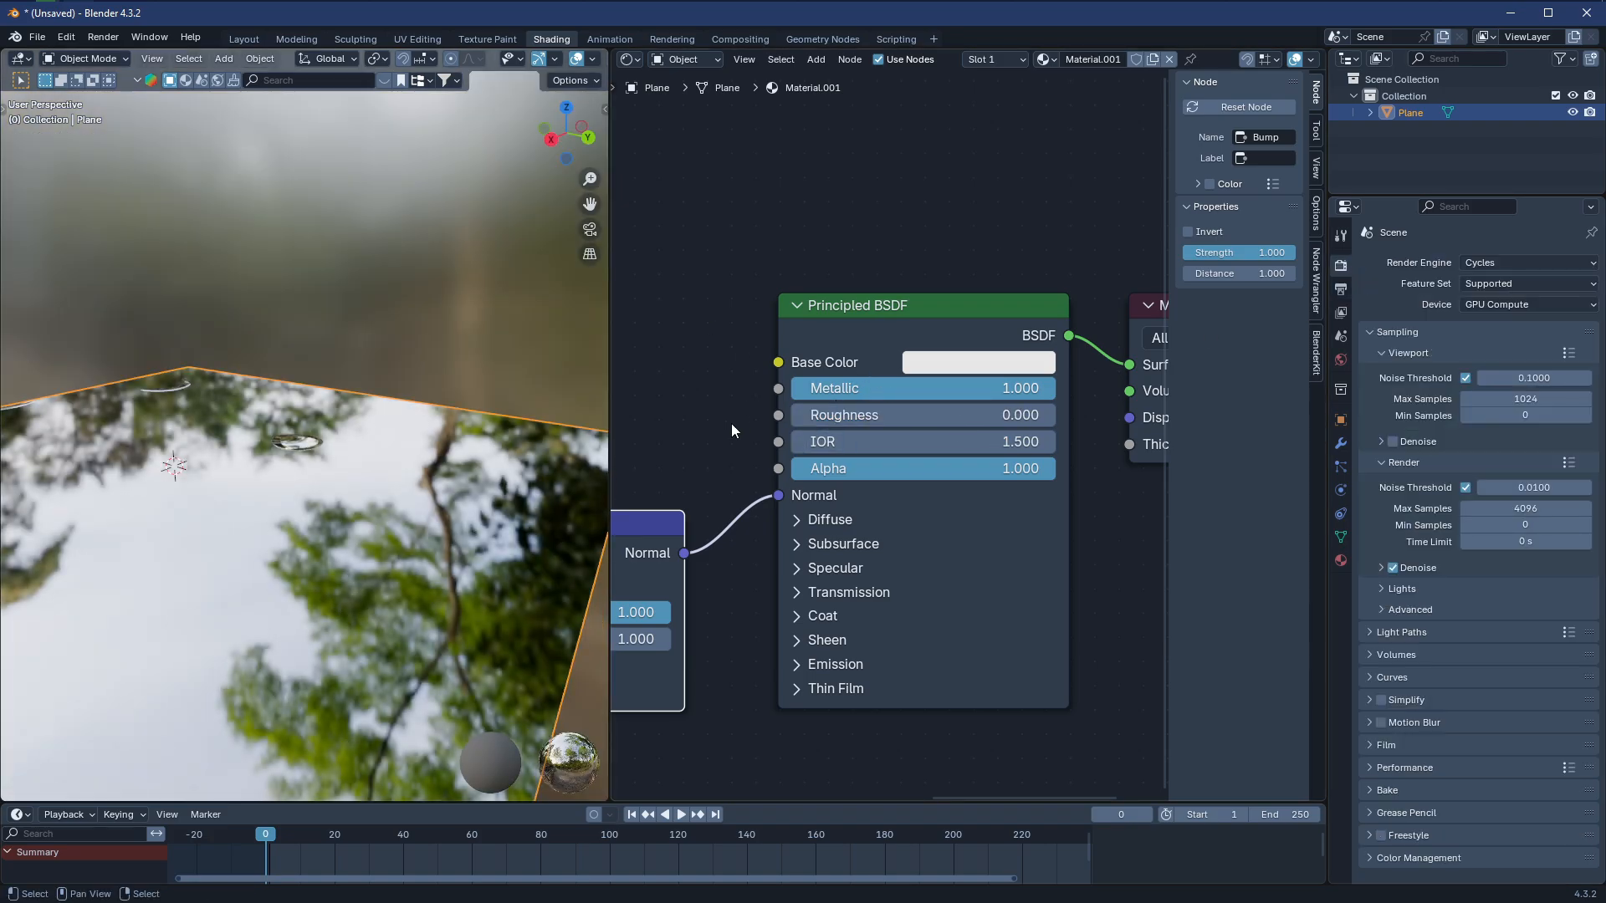
Play the animation and inspect the reflective ripples from several angles
middle_click_drag(518, 426, 351, 585)
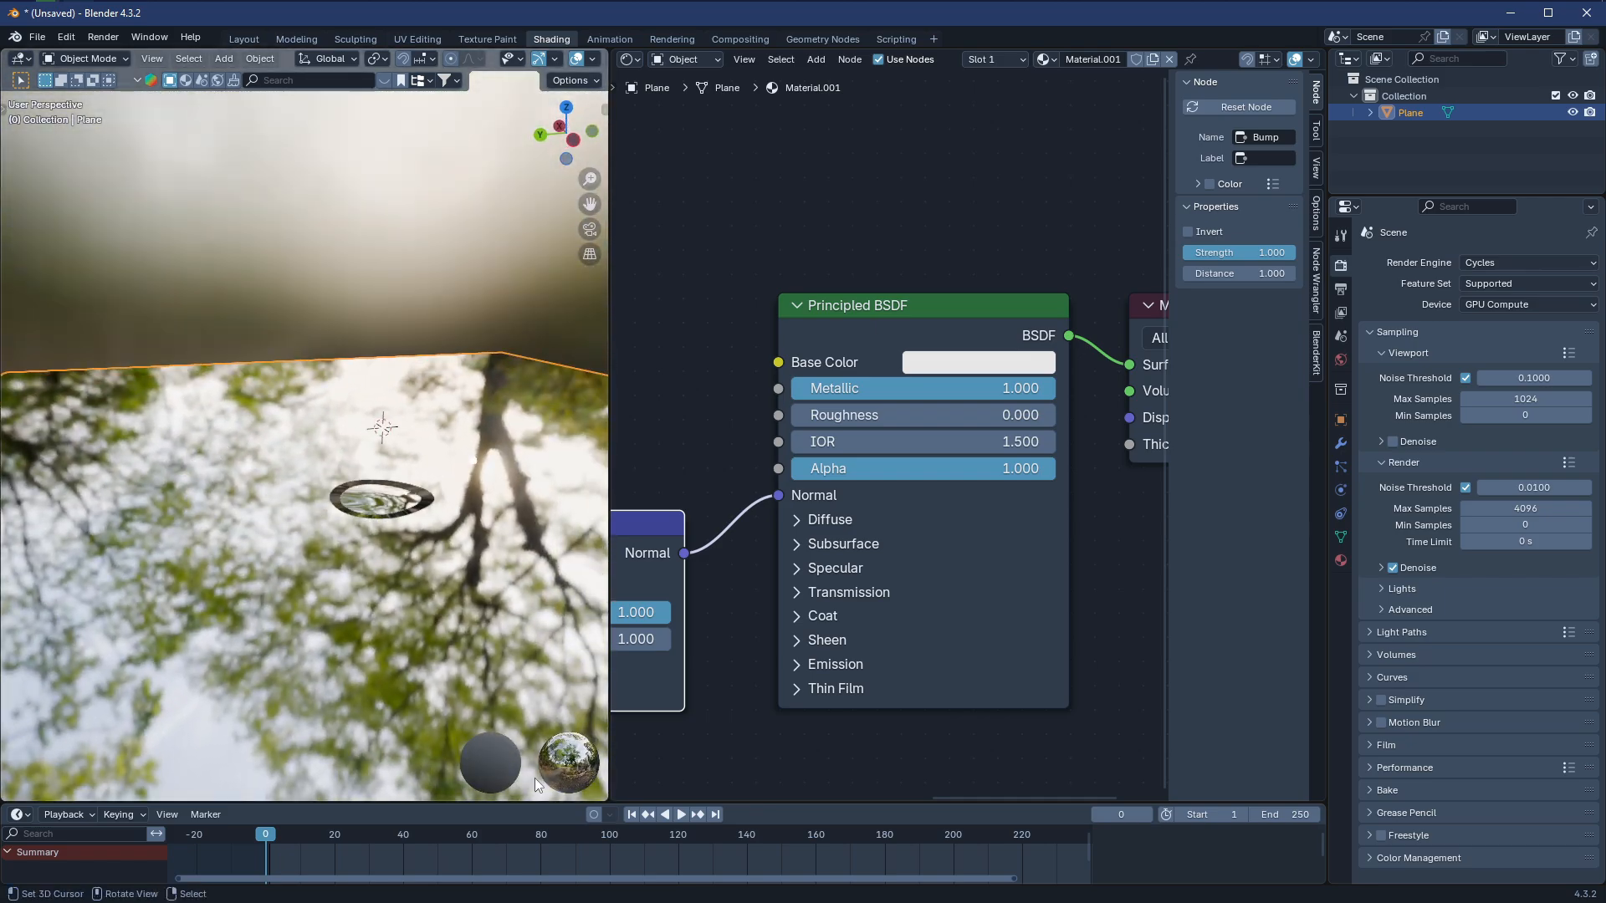
left_click(680, 814)
middle_click_drag(292, 527, 368, 575)
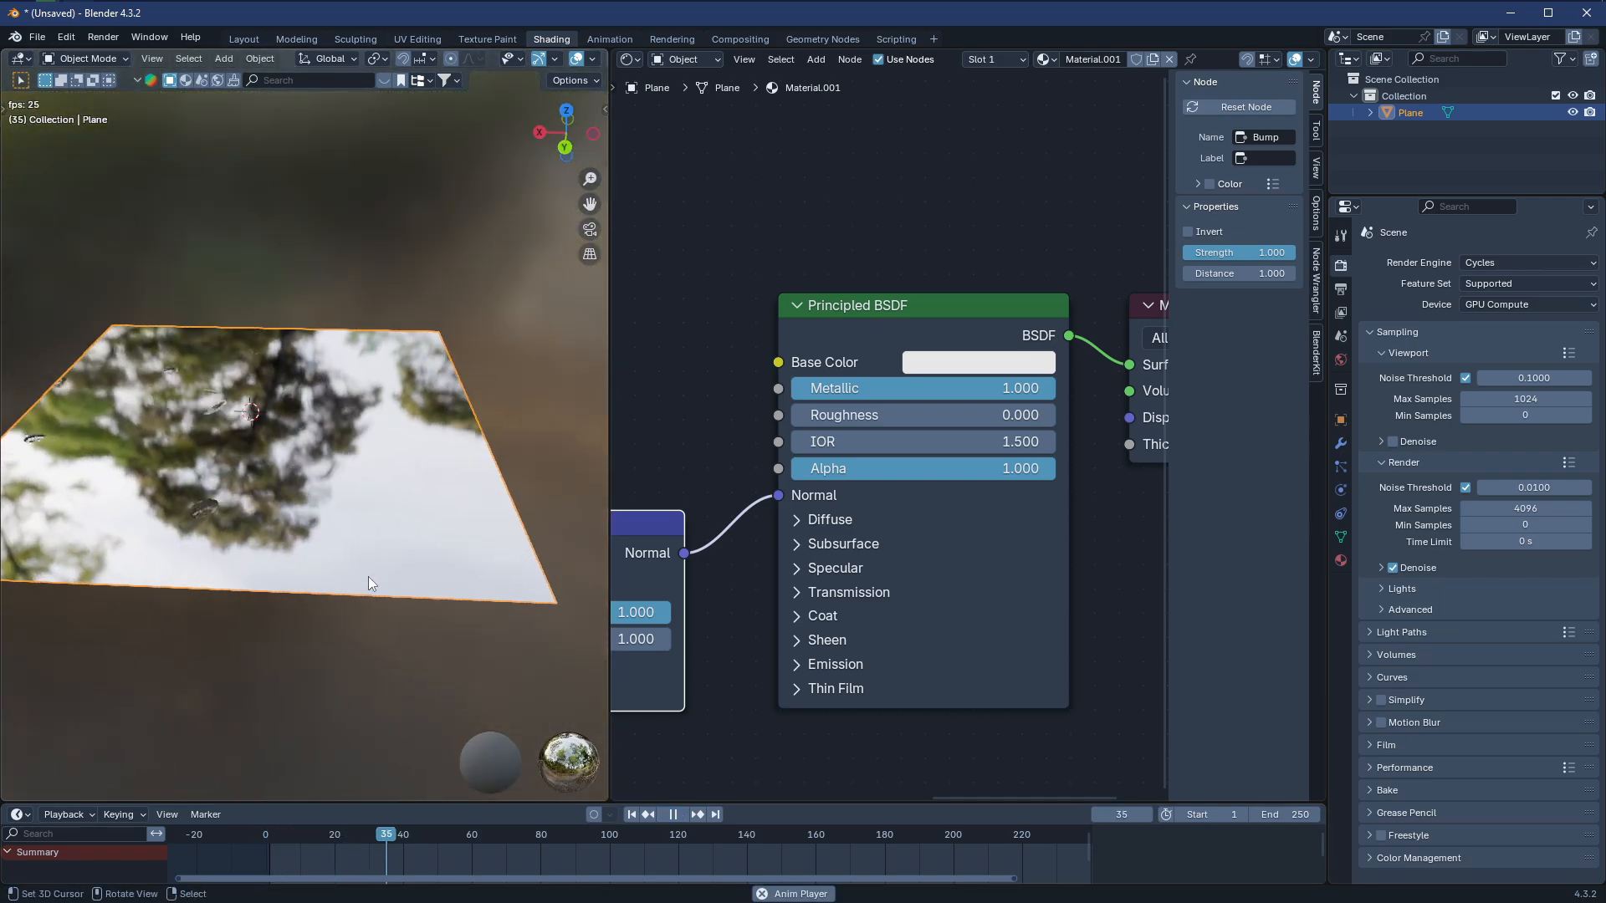
middle_click_drag(199, 538, 487, 543)
Set the Color Ramp's black stop to position 0.132 while the animation plays
middle_click_drag(653, 602, 996, 553)
scroll(753, 585, "up", 4)
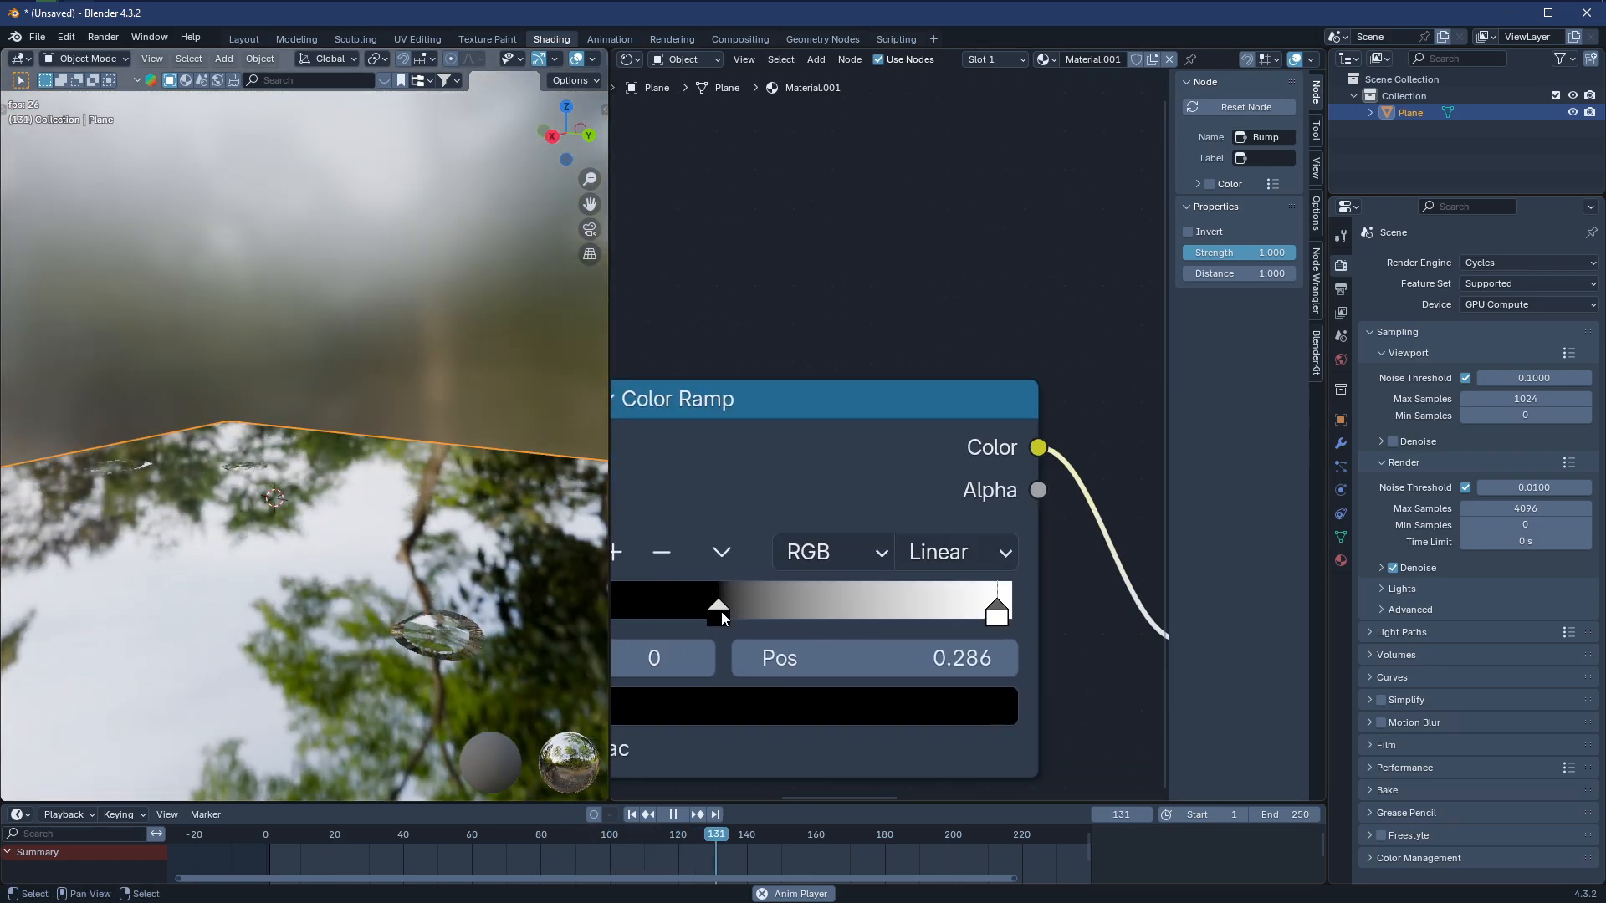
middle_click_drag(454, 585, 393, 579)
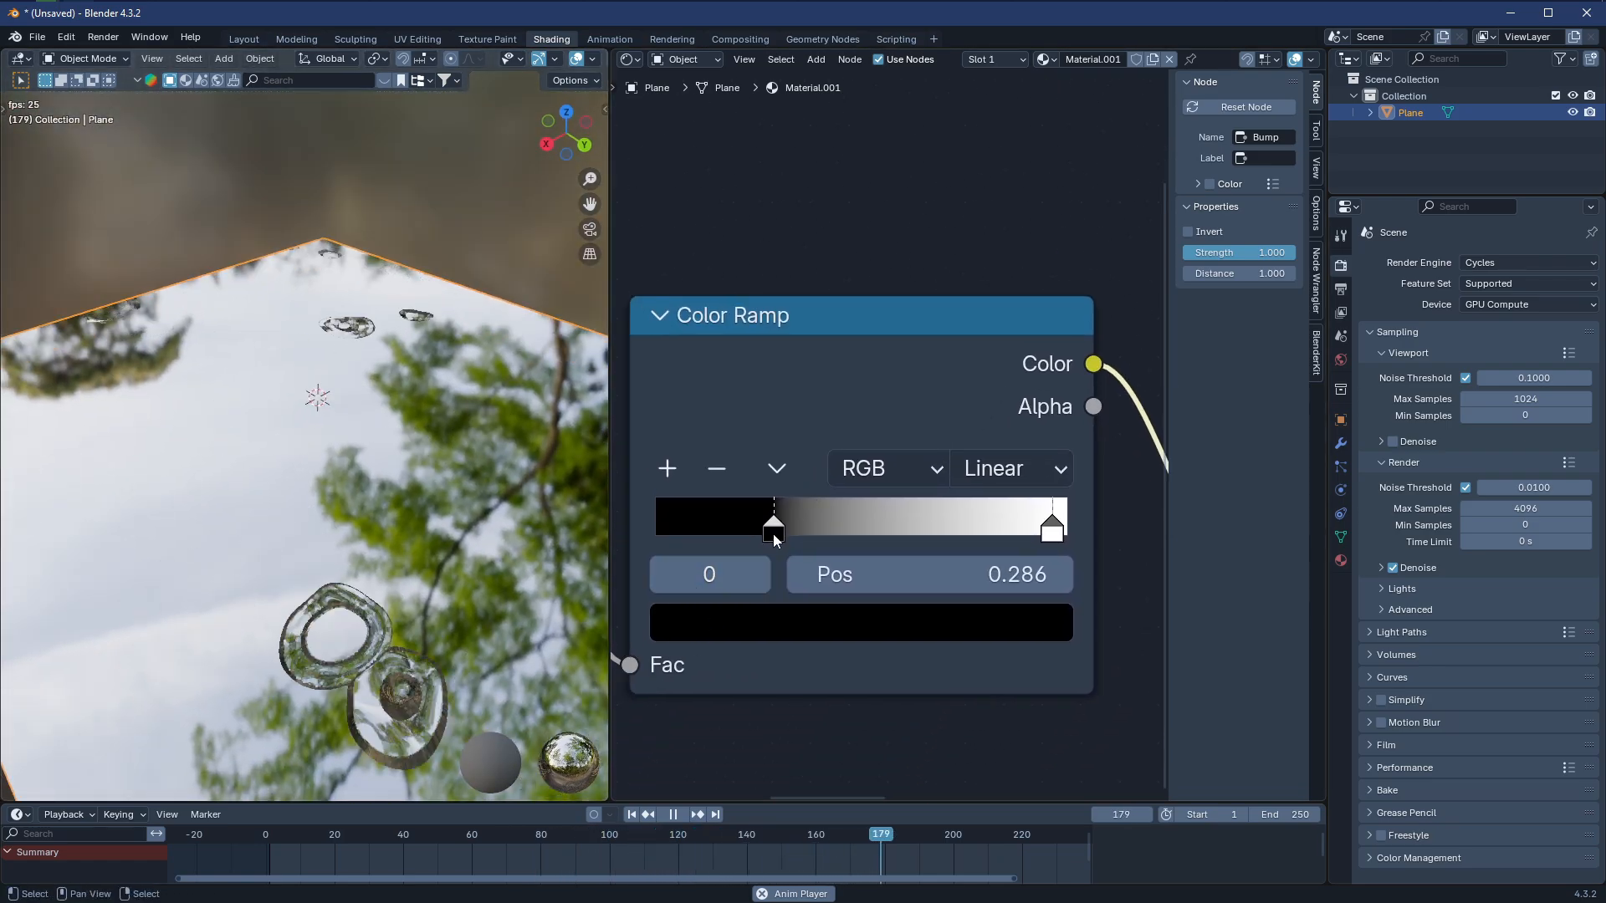
left_click_drag(775, 529, 634, 494)
mouse_move(665, 503)
left_mouse_down()
mouse_move(705, 515)
mouse_move(683, 527)
left_mouse_up()
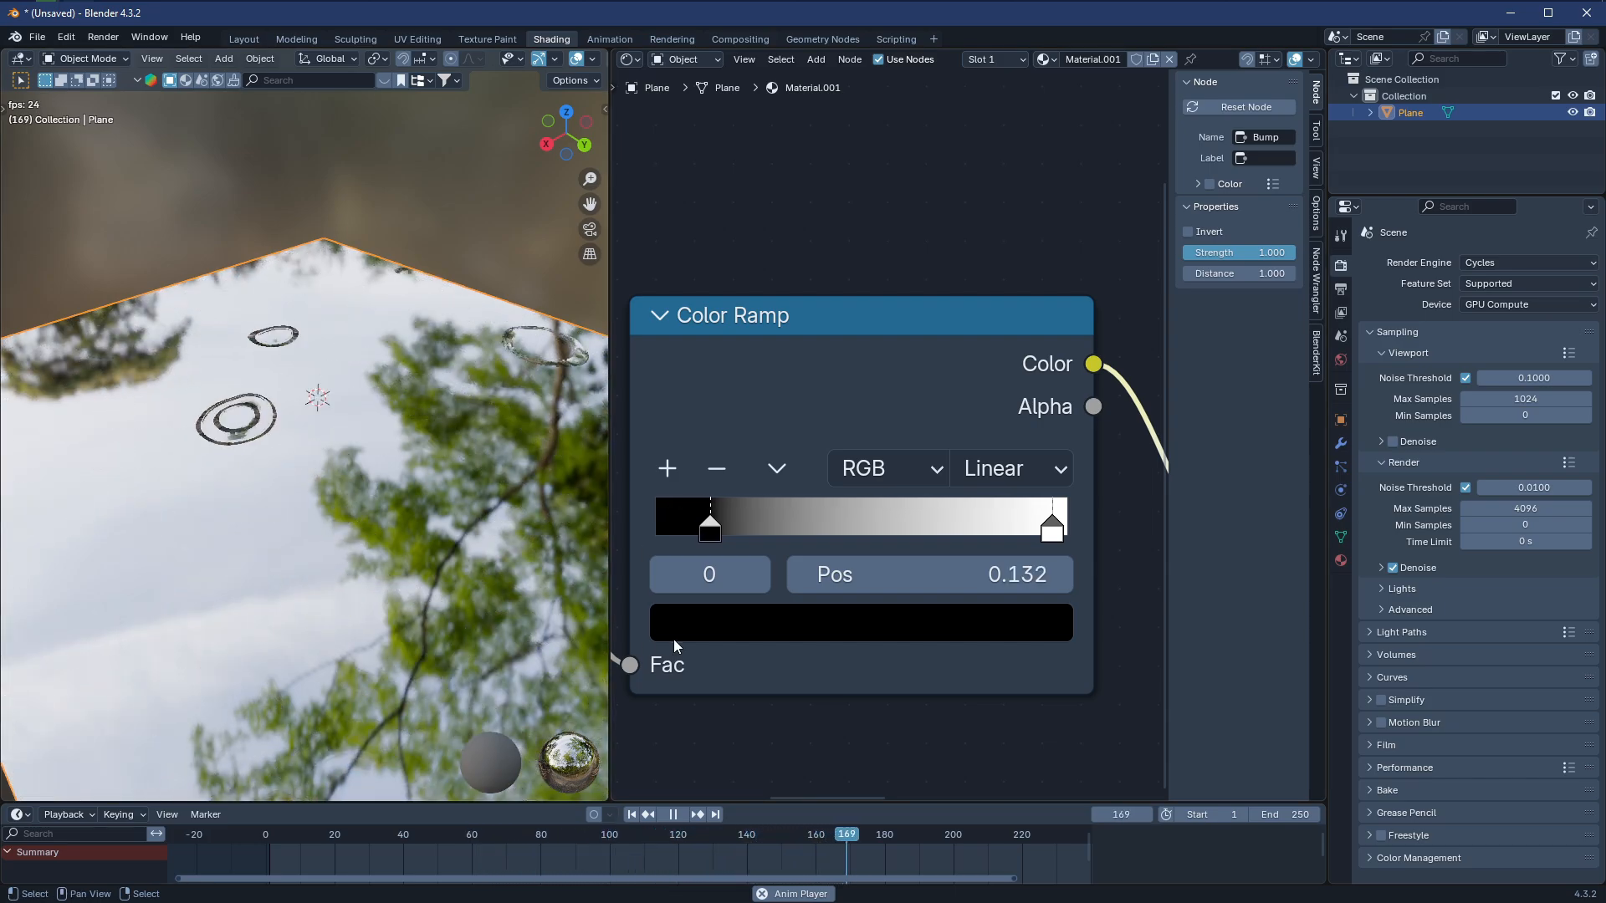
Examine the ripples across the whole plane and up close, along with the Delta Time and Ripples nodes
scroll(676, 640, "down", 4)
middle_click_drag(704, 644, 850, 591)
scroll(641, 577, "down", 3)
middle_click_drag(639, 576, 804, 542)
scroll(410, 535, "down", 5)
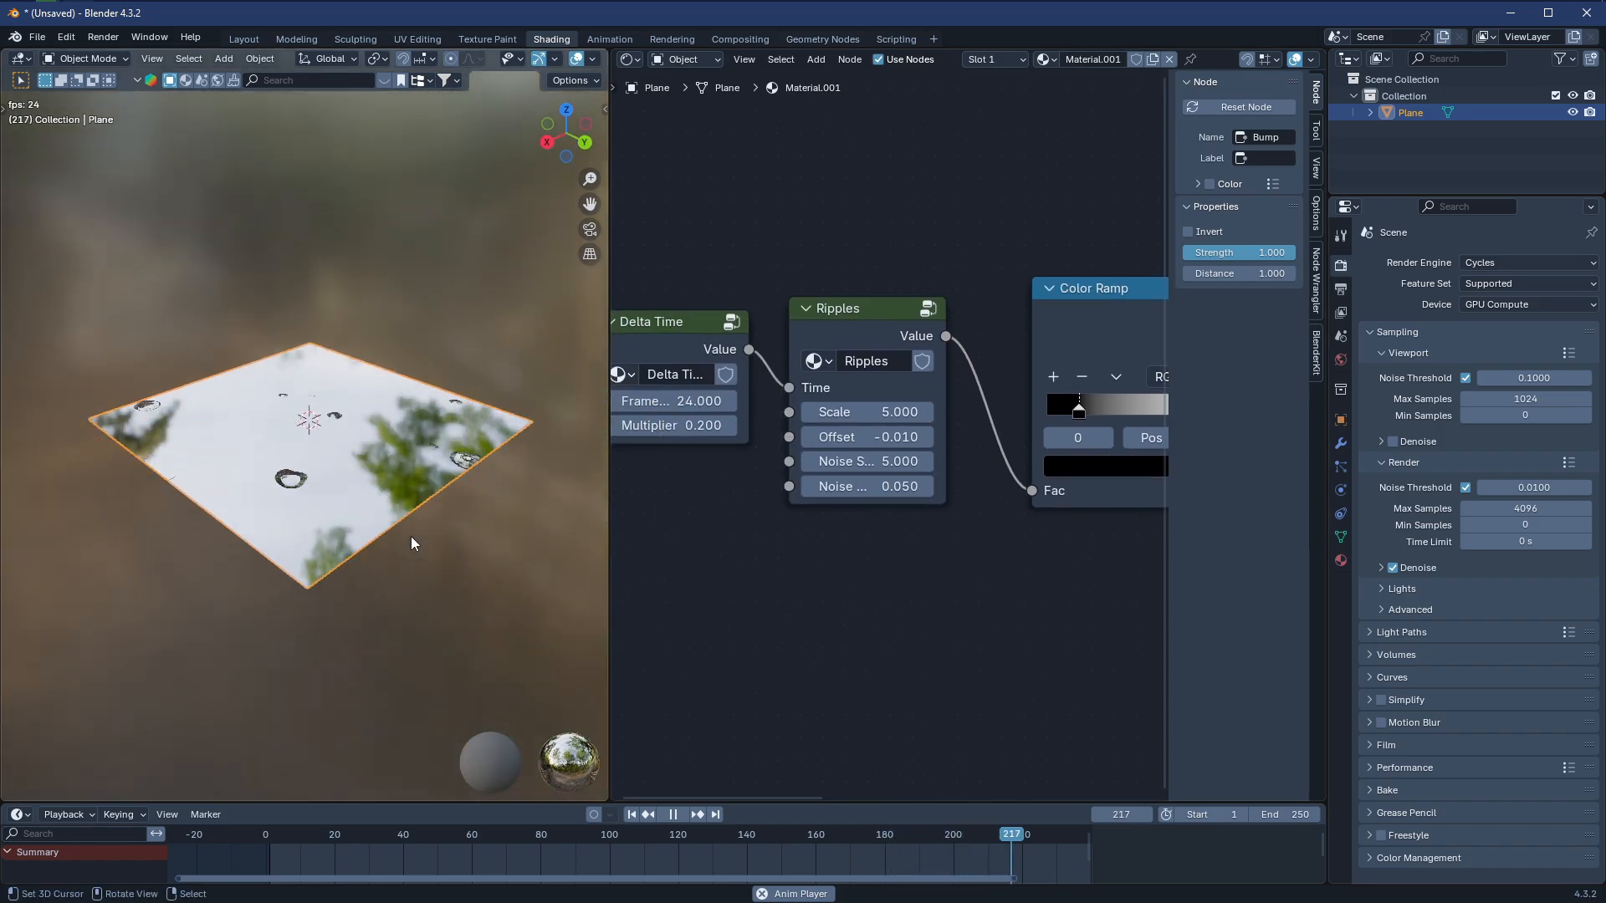
scroll(414, 535, "up", 4)
mouse_move(420, 535)
middle_mouse_down()
mouse_move(309, 512)
mouse_move(376, 551)
mouse_move(458, 536)
mouse_move(343, 525)
mouse_move(402, 516)
middle_mouse_up()
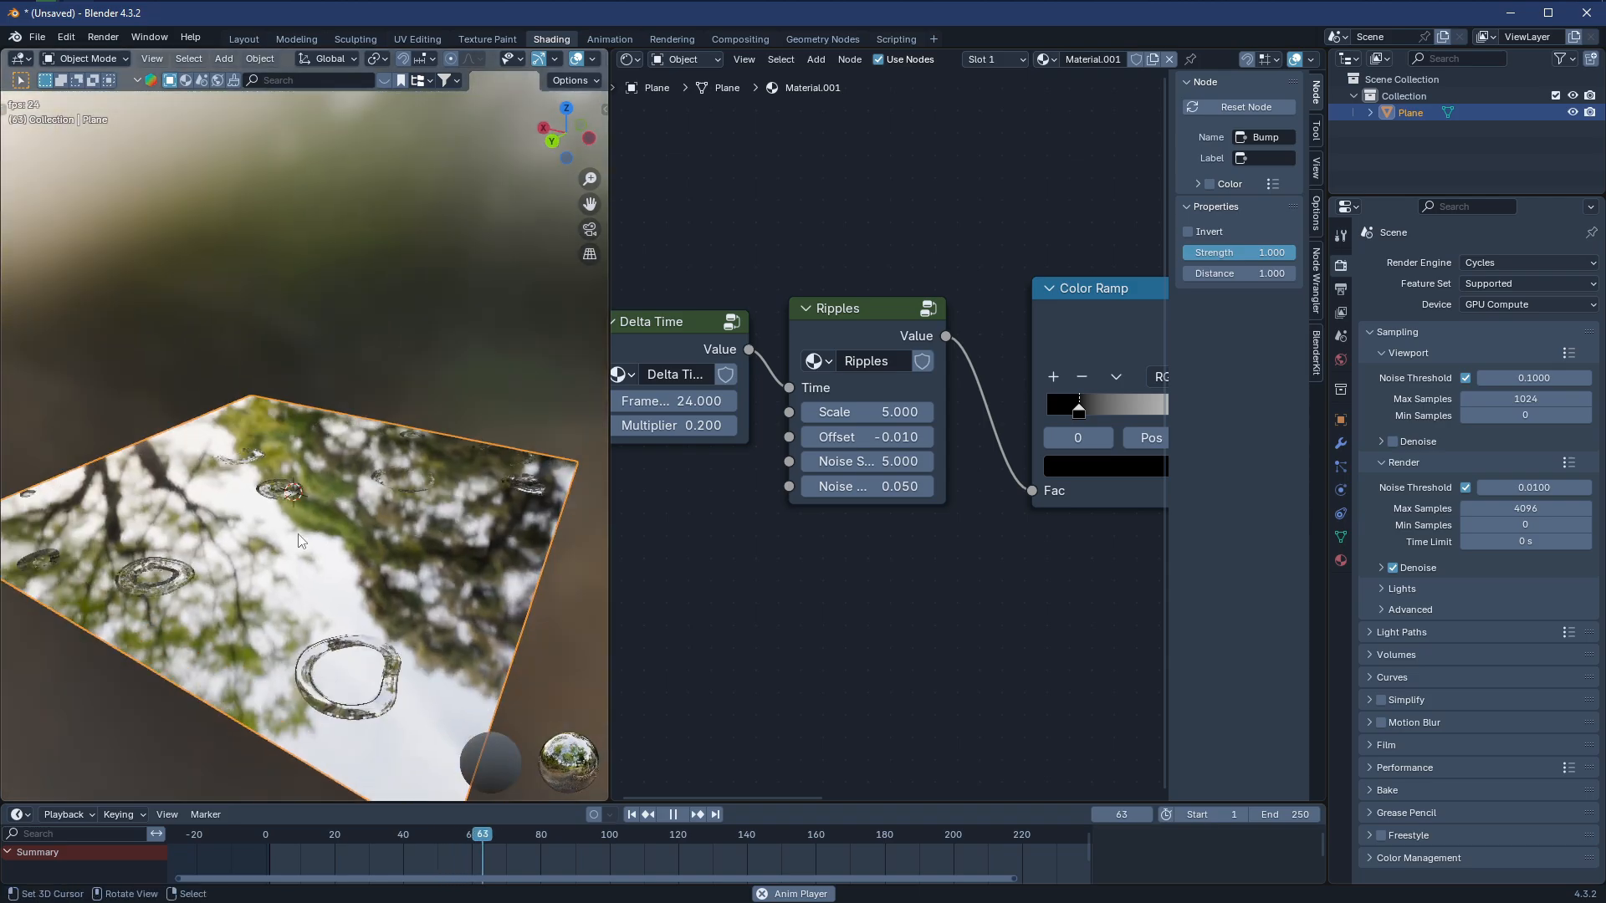
scroll(405, 516, "down", 3)
Switch the render engine from Cycles to EEVEE
left_click(1507, 264)
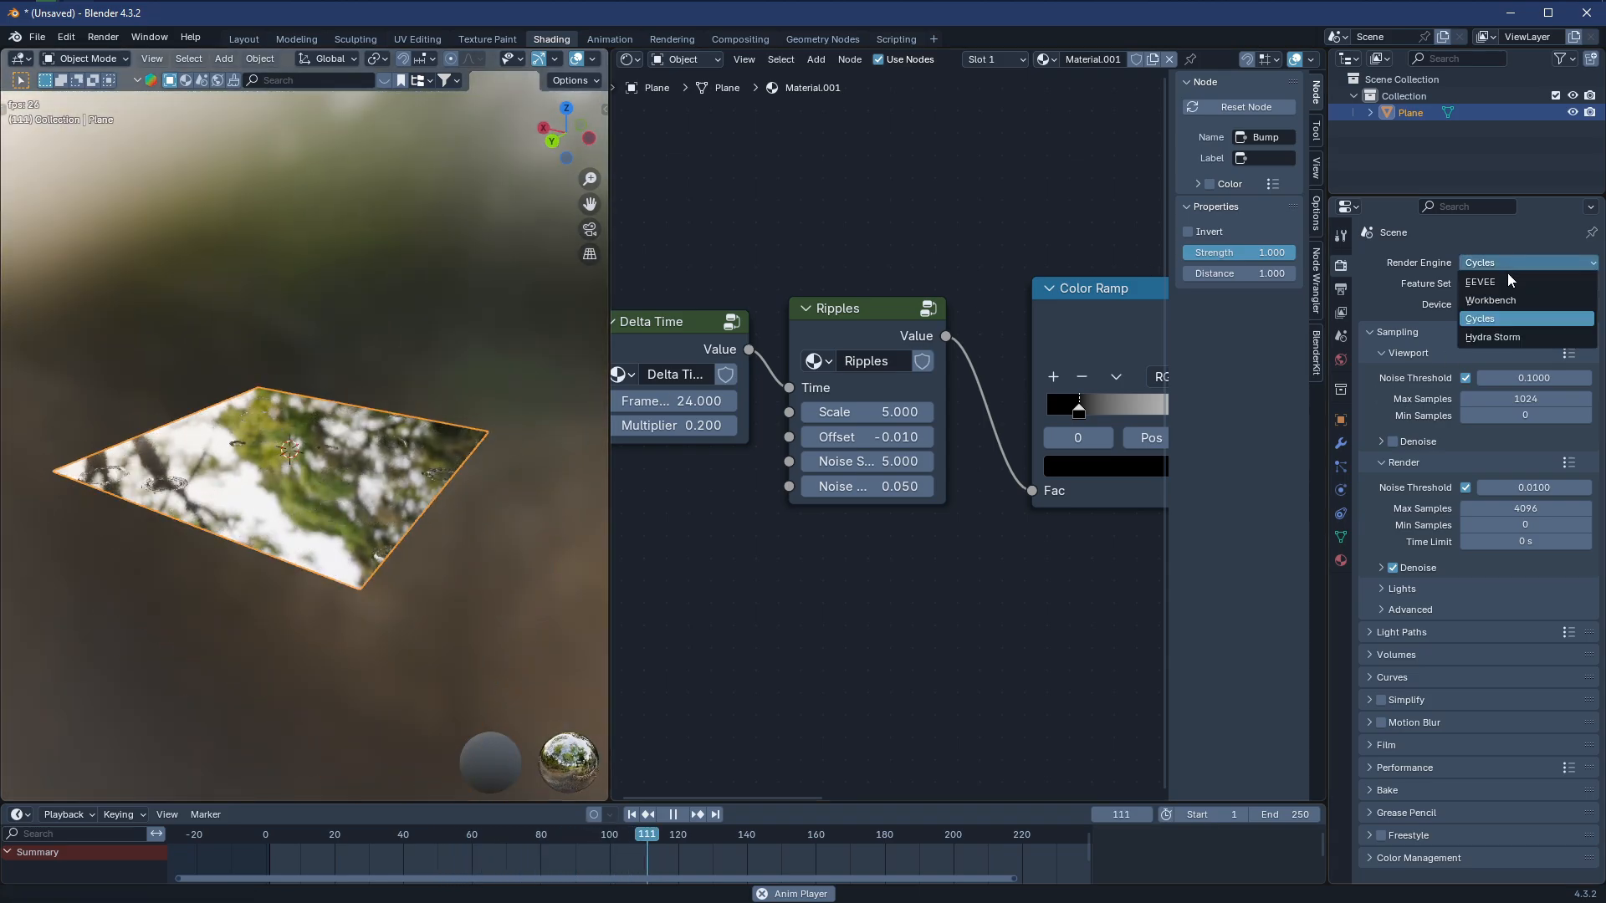
left_click(1501, 283)
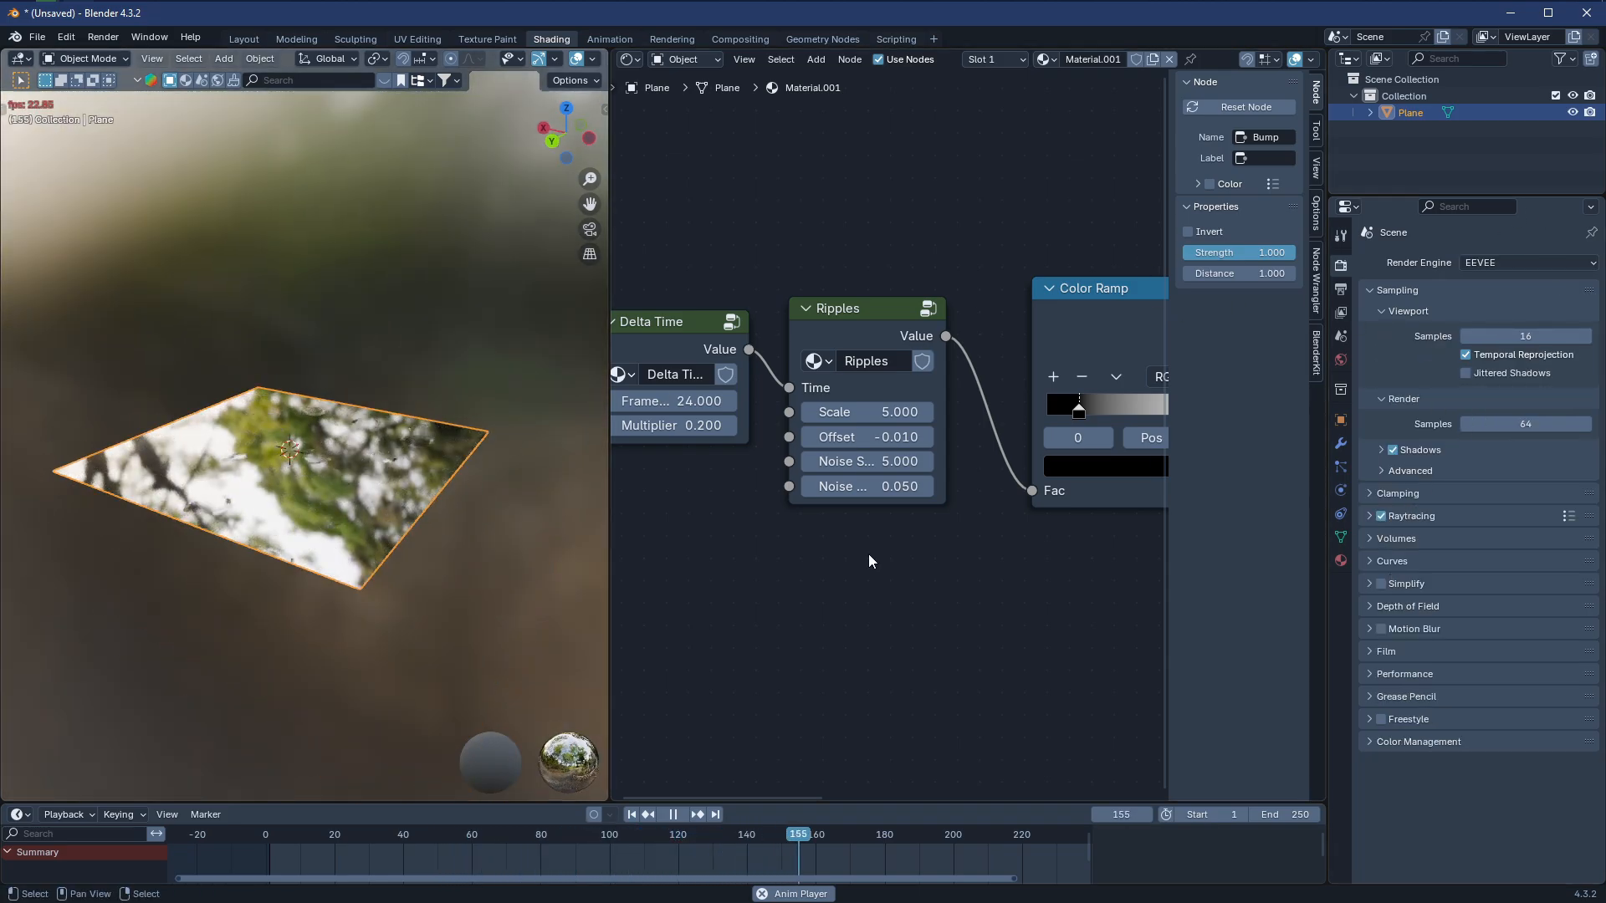
scroll(328, 459, "up", 3)
middle_click_drag(328, 458, 443, 435)
Light the World with an Environment Texture on its Color, using the lilienstein_2k.exr image
left_click(1341, 362)
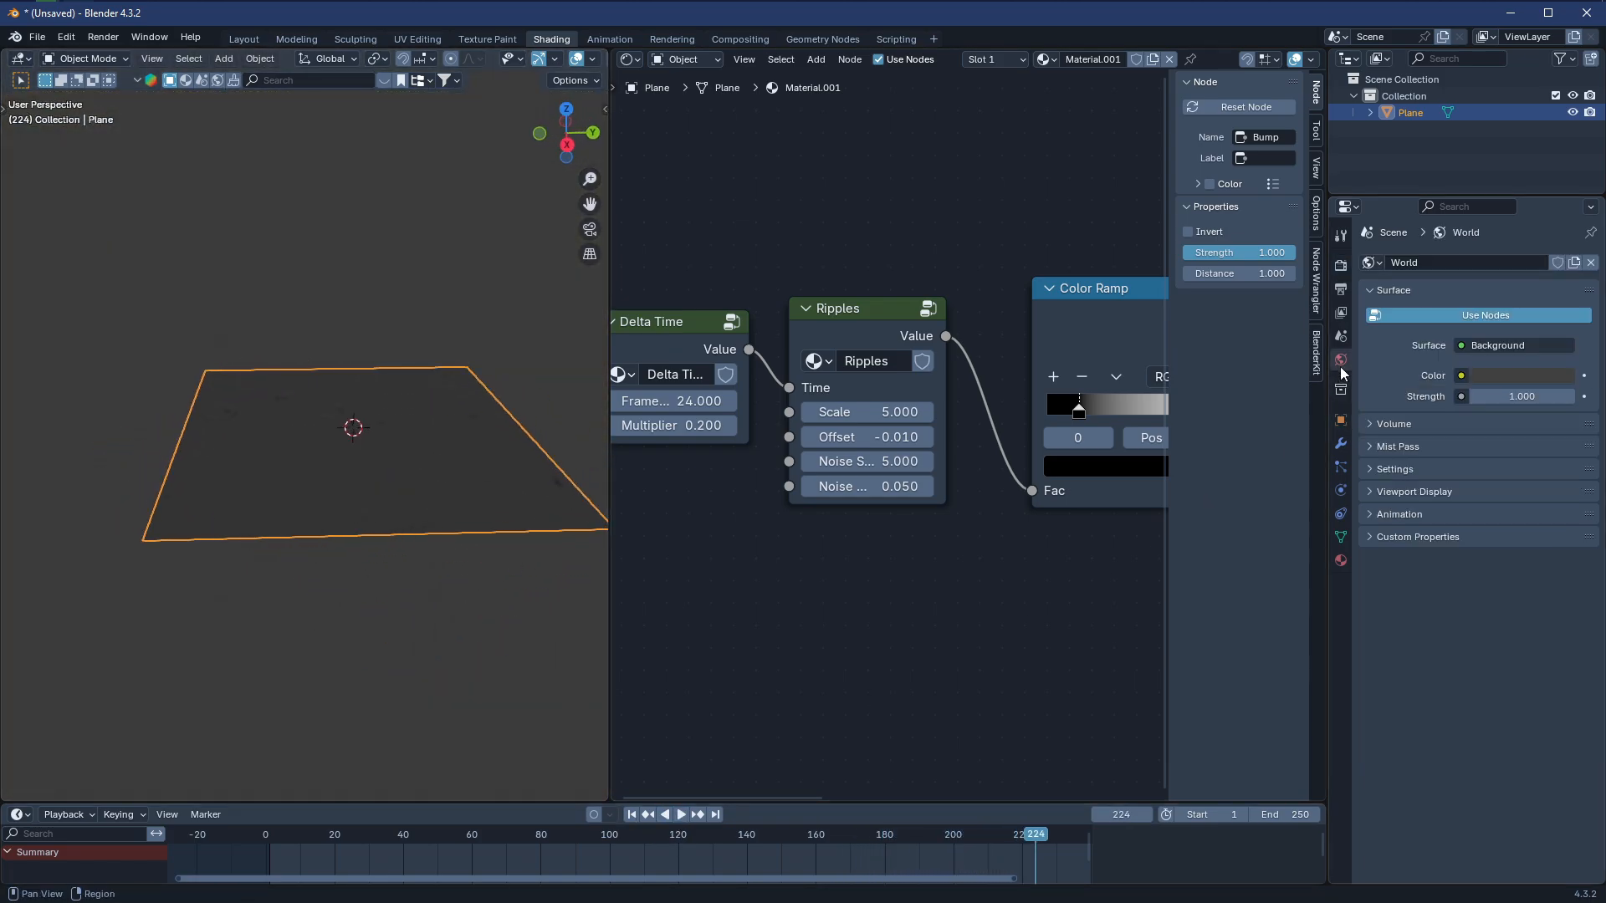
left_click(1461, 378)
left_click(1282, 453)
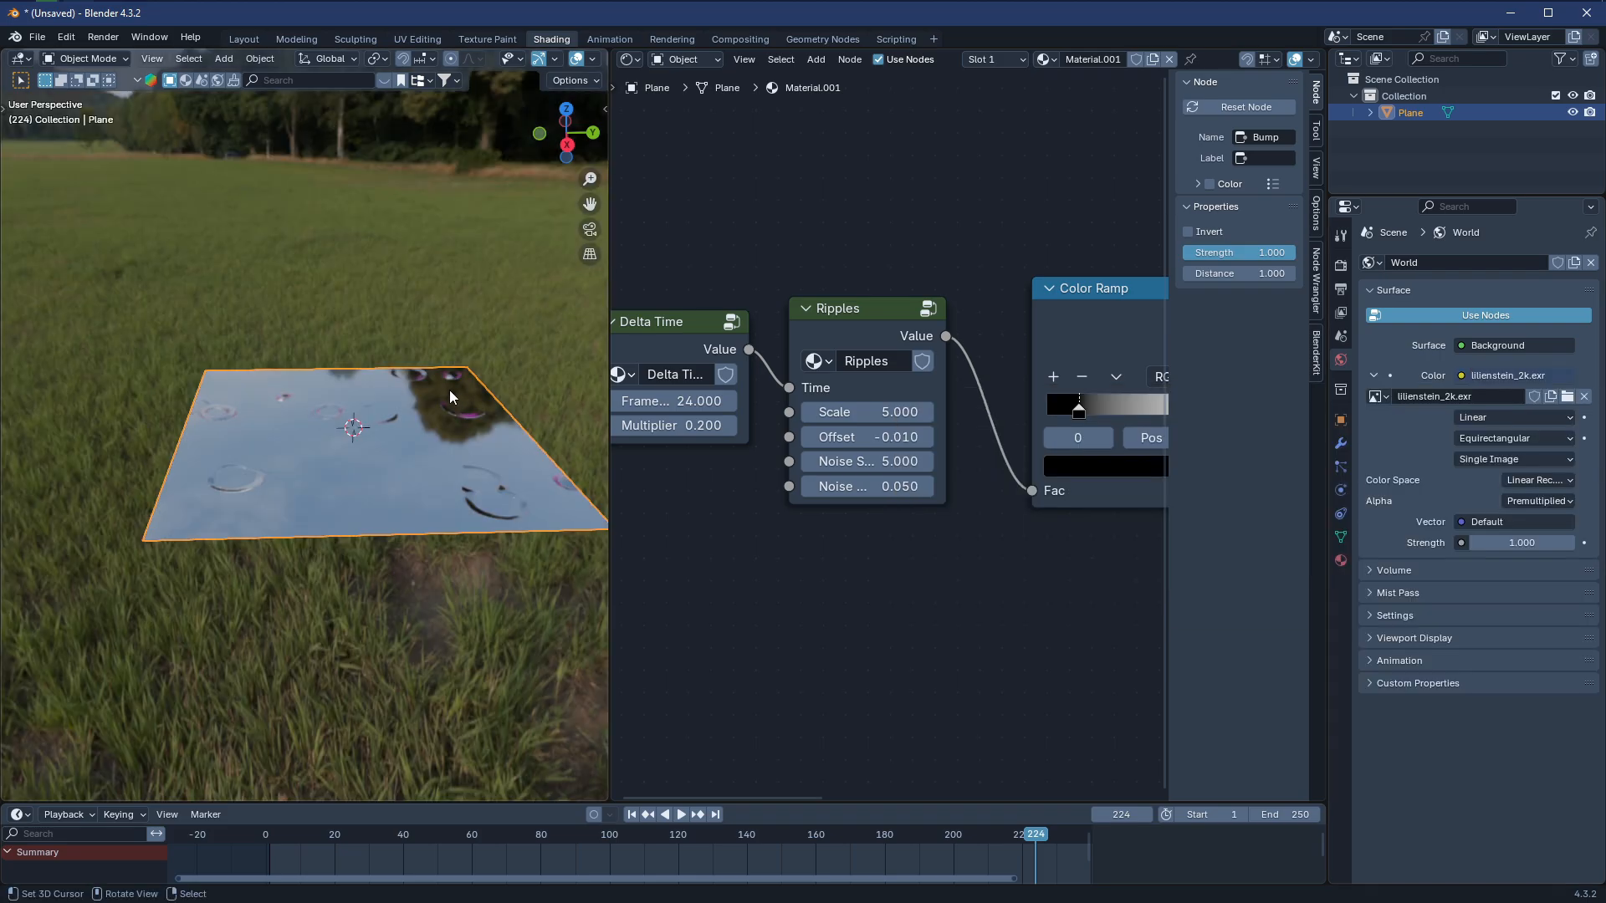
Inspect the animated ripples reflecting the field environment up close and from afar, checking the viewport shading and the Bump node
middle_click_drag(449, 389, 427, 442)
scroll(500, 420, "up", 5)
scroll(676, 462, "down", 5)
middle_click_drag(736, 506, 835, 498)
scroll(1003, 492, "down", 4)
middle_click_drag(1079, 487, 878, 494)
scroll(887, 468, "up", 5)
scroll(472, 588, "down", 4)
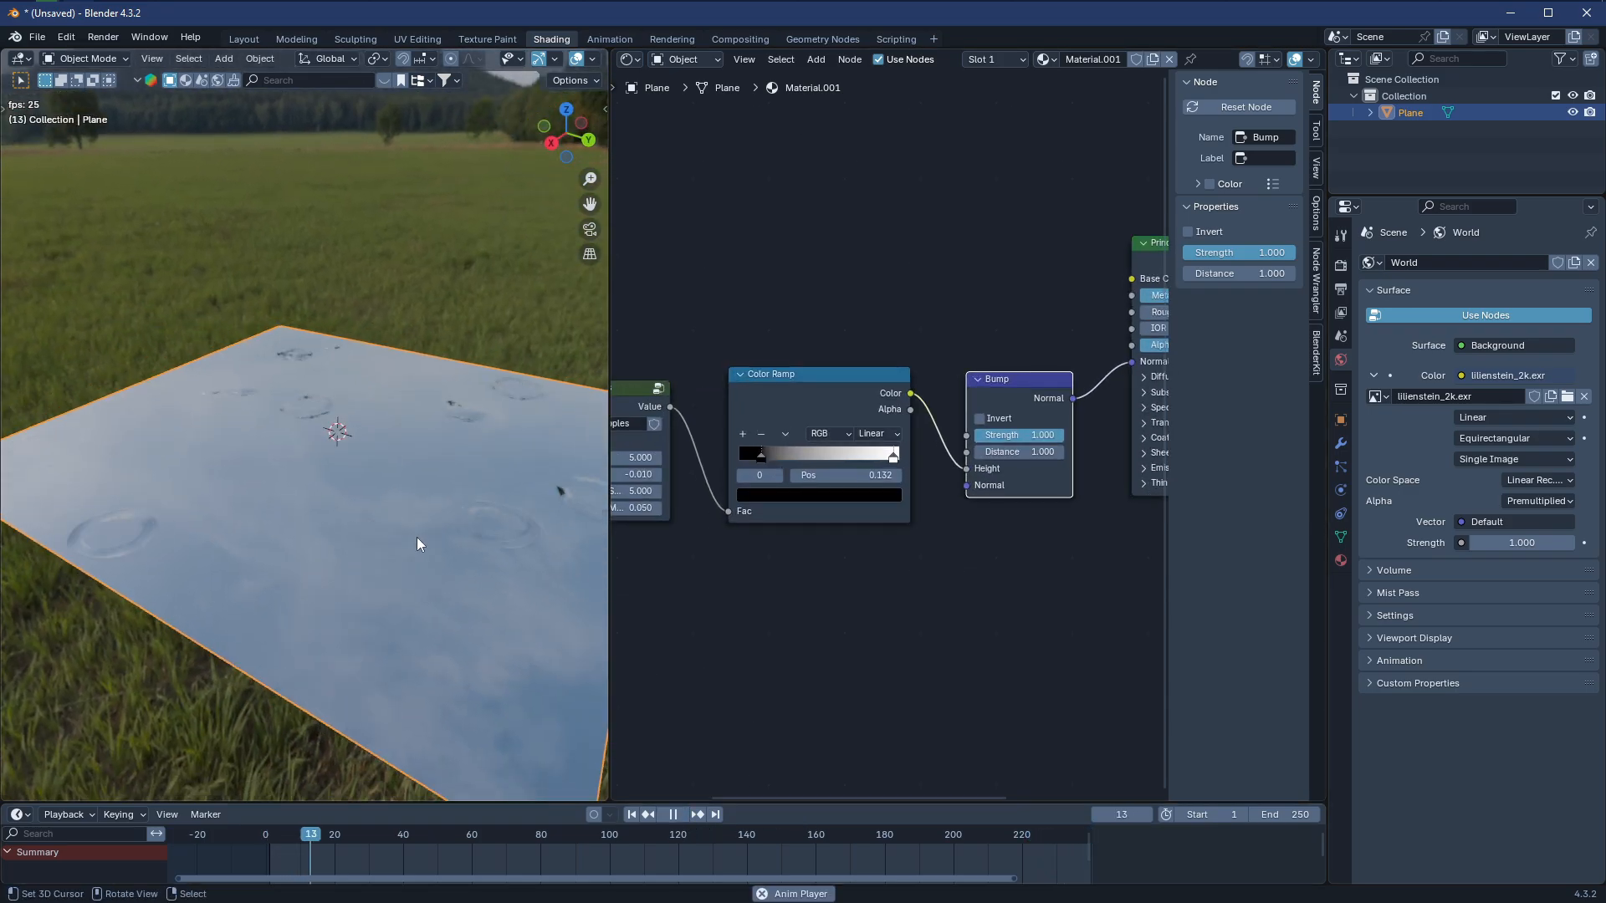
key("z")
left_click(412, 614)
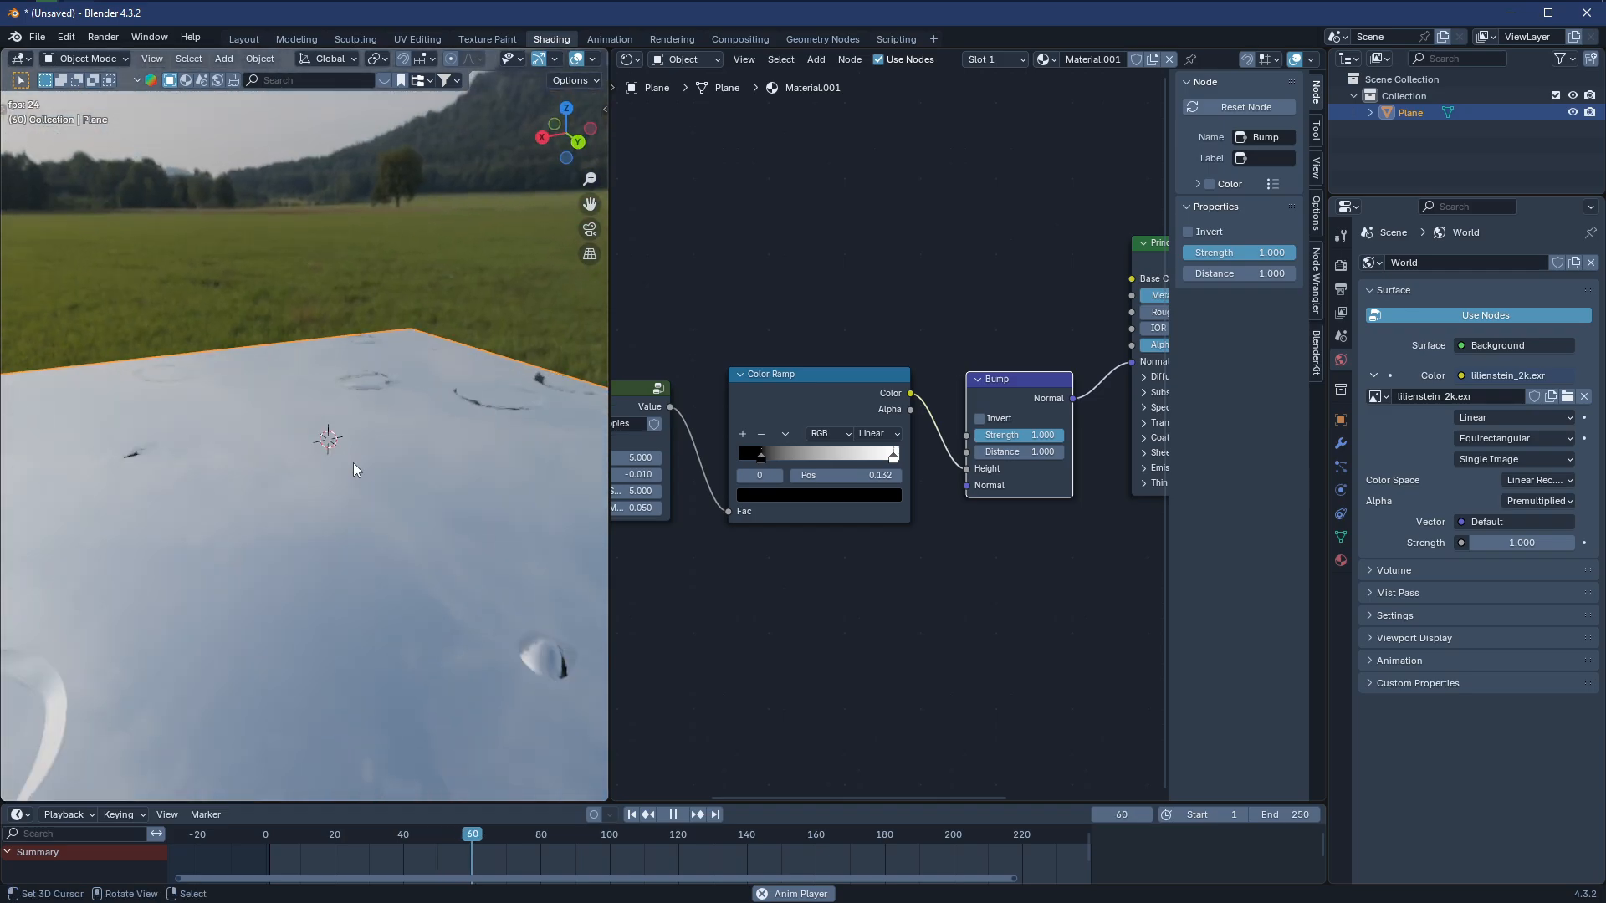
Try Bump node Strength values of 0.1 and 0.4 while watching the ripples animate
left_click(979, 438)
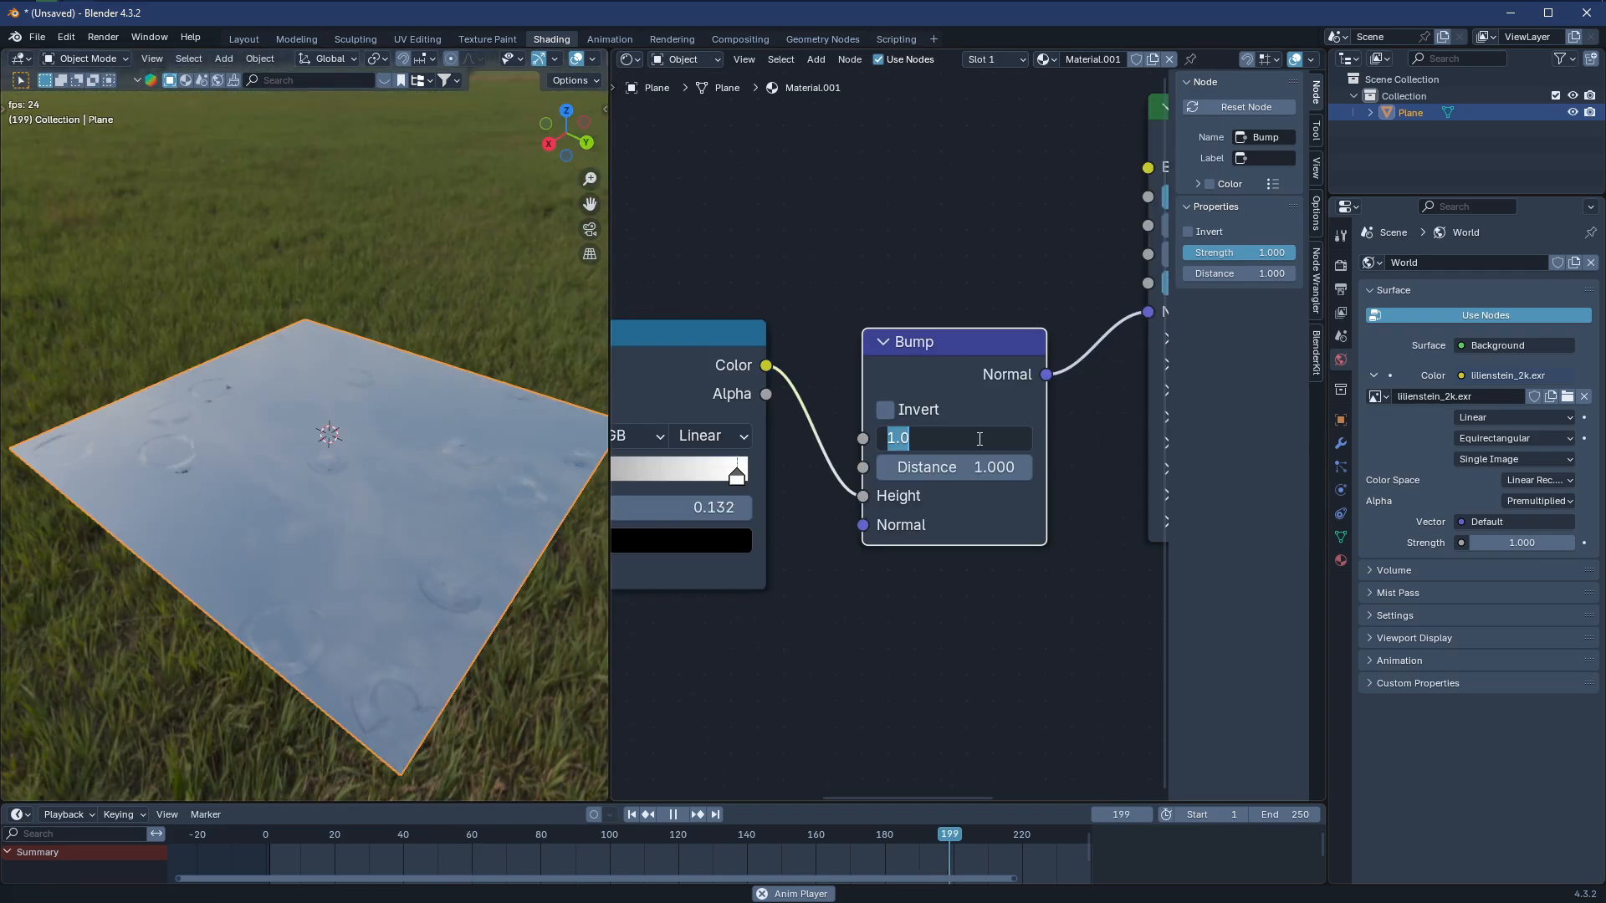
type("0.1")
key("Return")
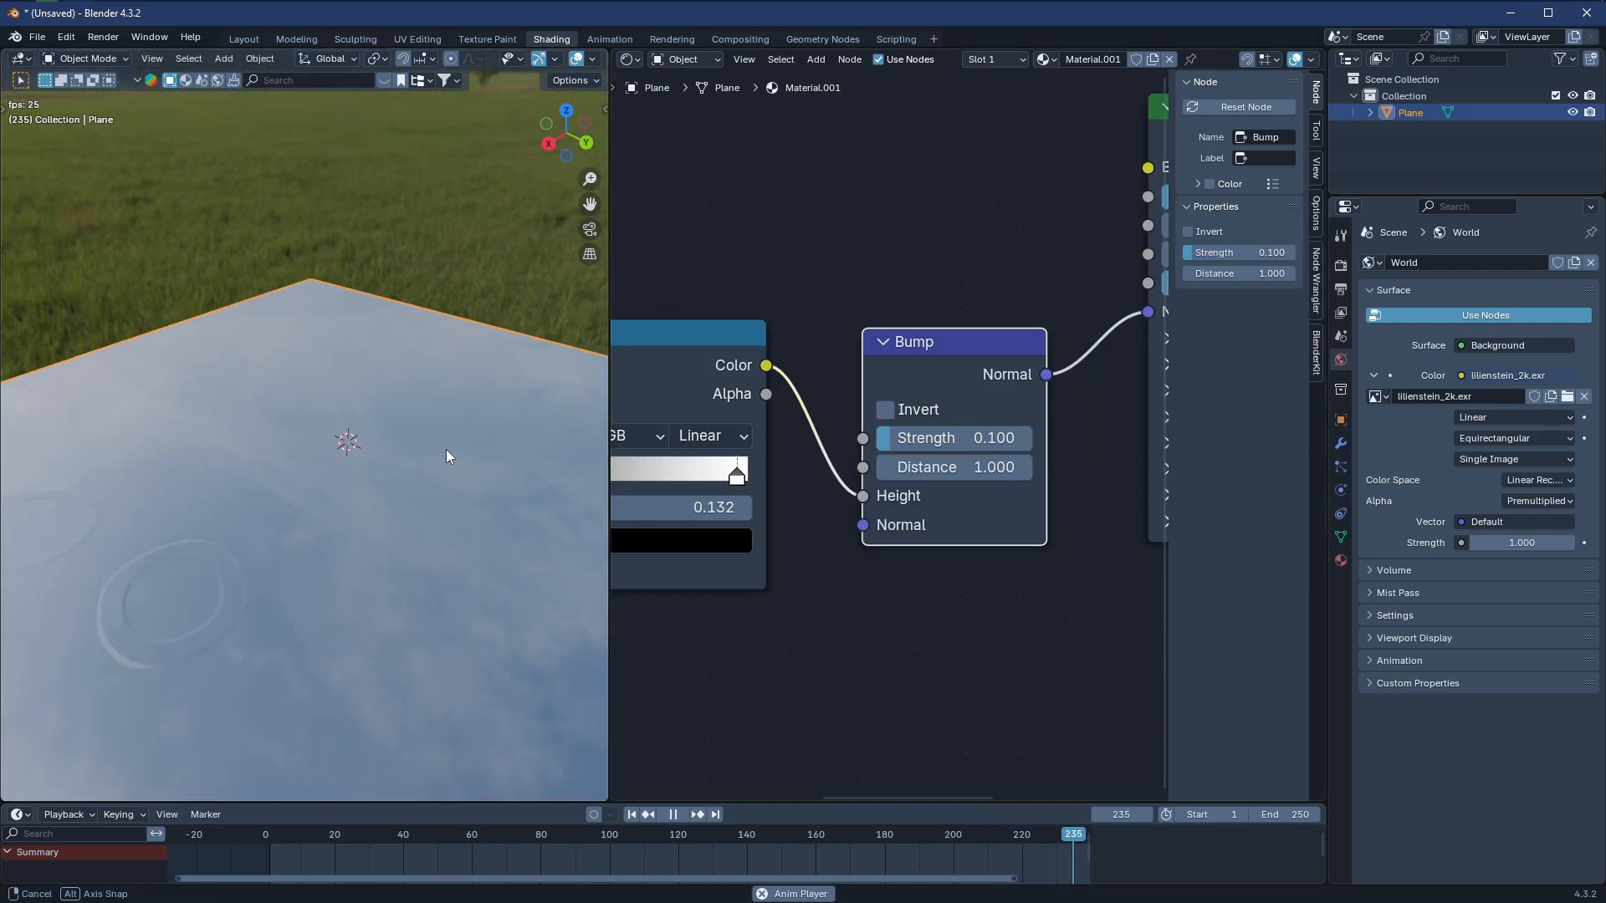
left_click(969, 433)
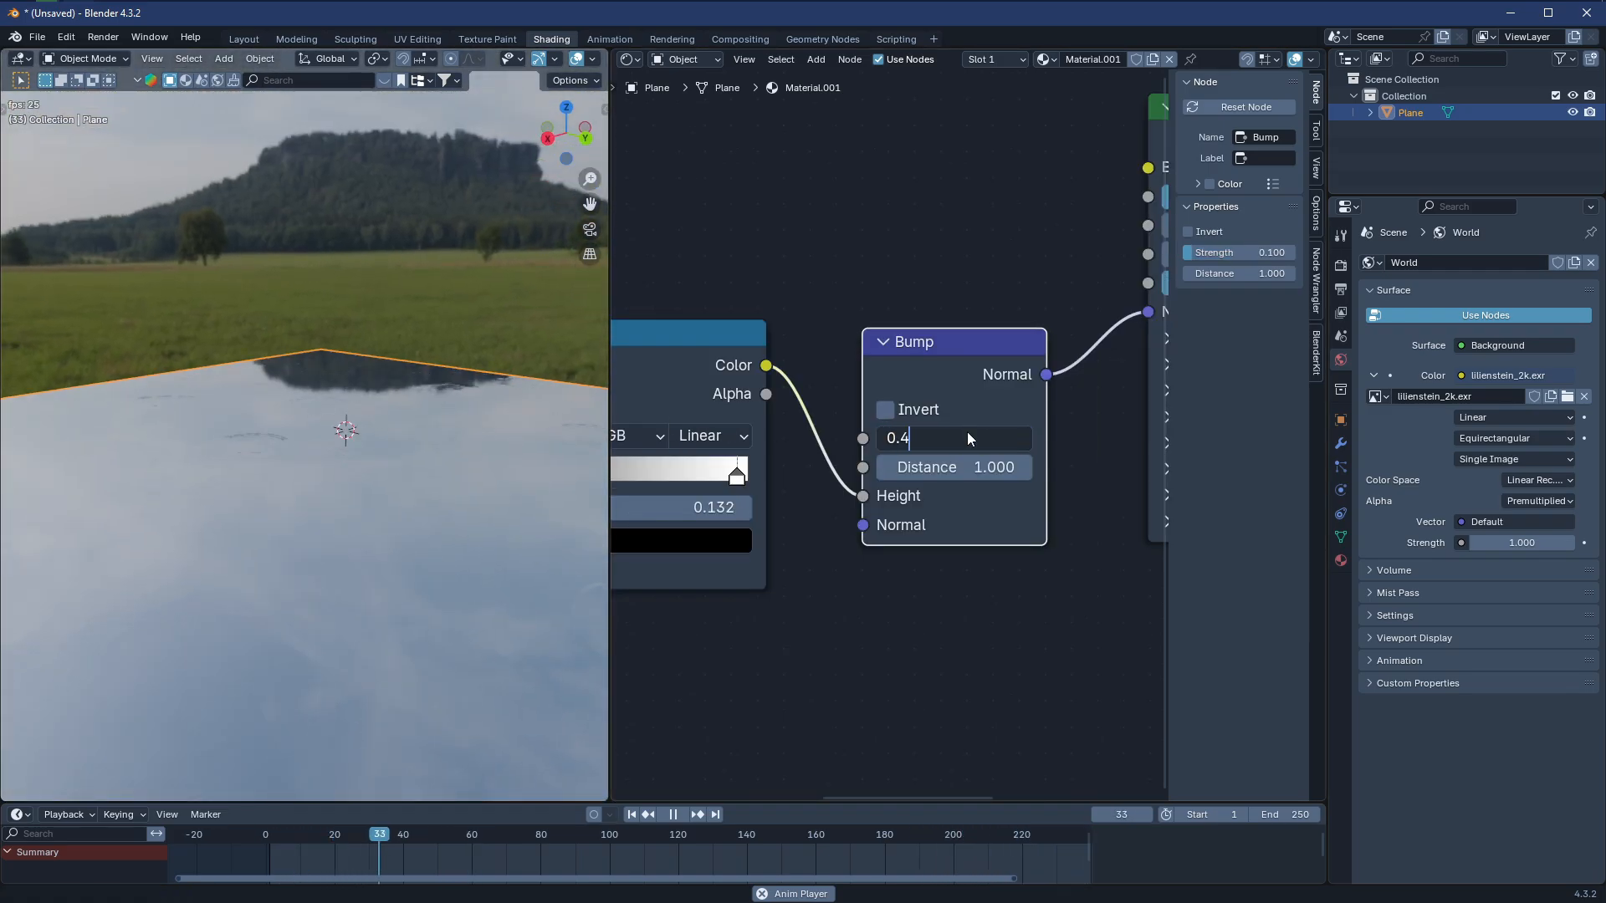
key("Return")
Set the Bump node's Strength to 0.2
double_click(969, 433)
key("BackSpace")
type("2")
key("Return")
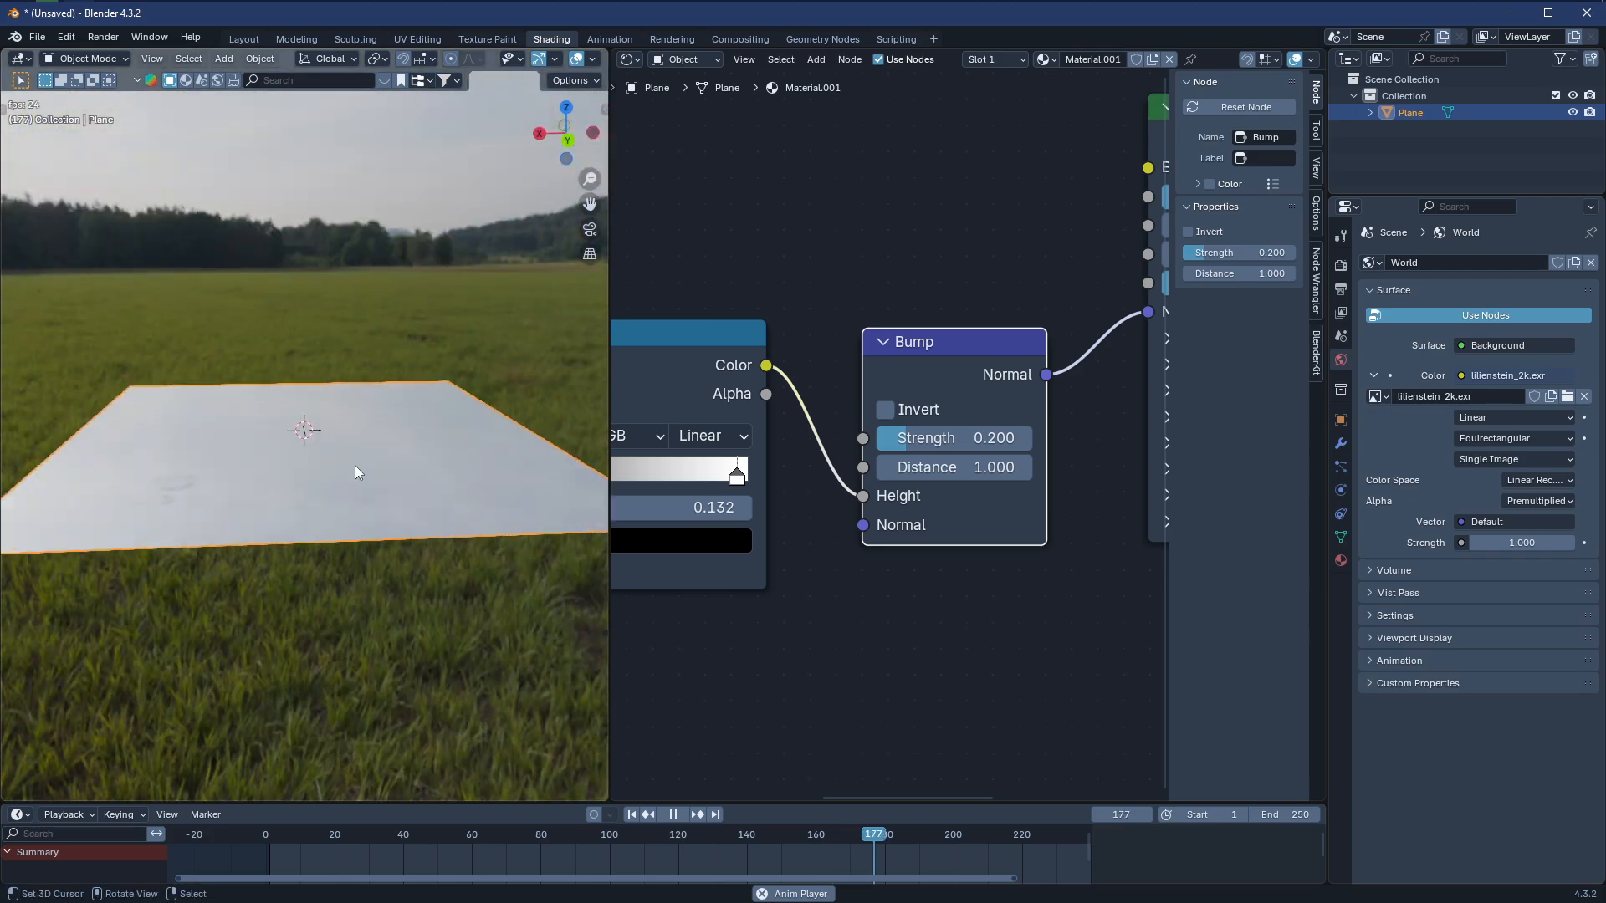
Try a Strength of 0.6 on the Bump node
double_click(945, 438)
key("BackSpace")
type("6")
key("Return")
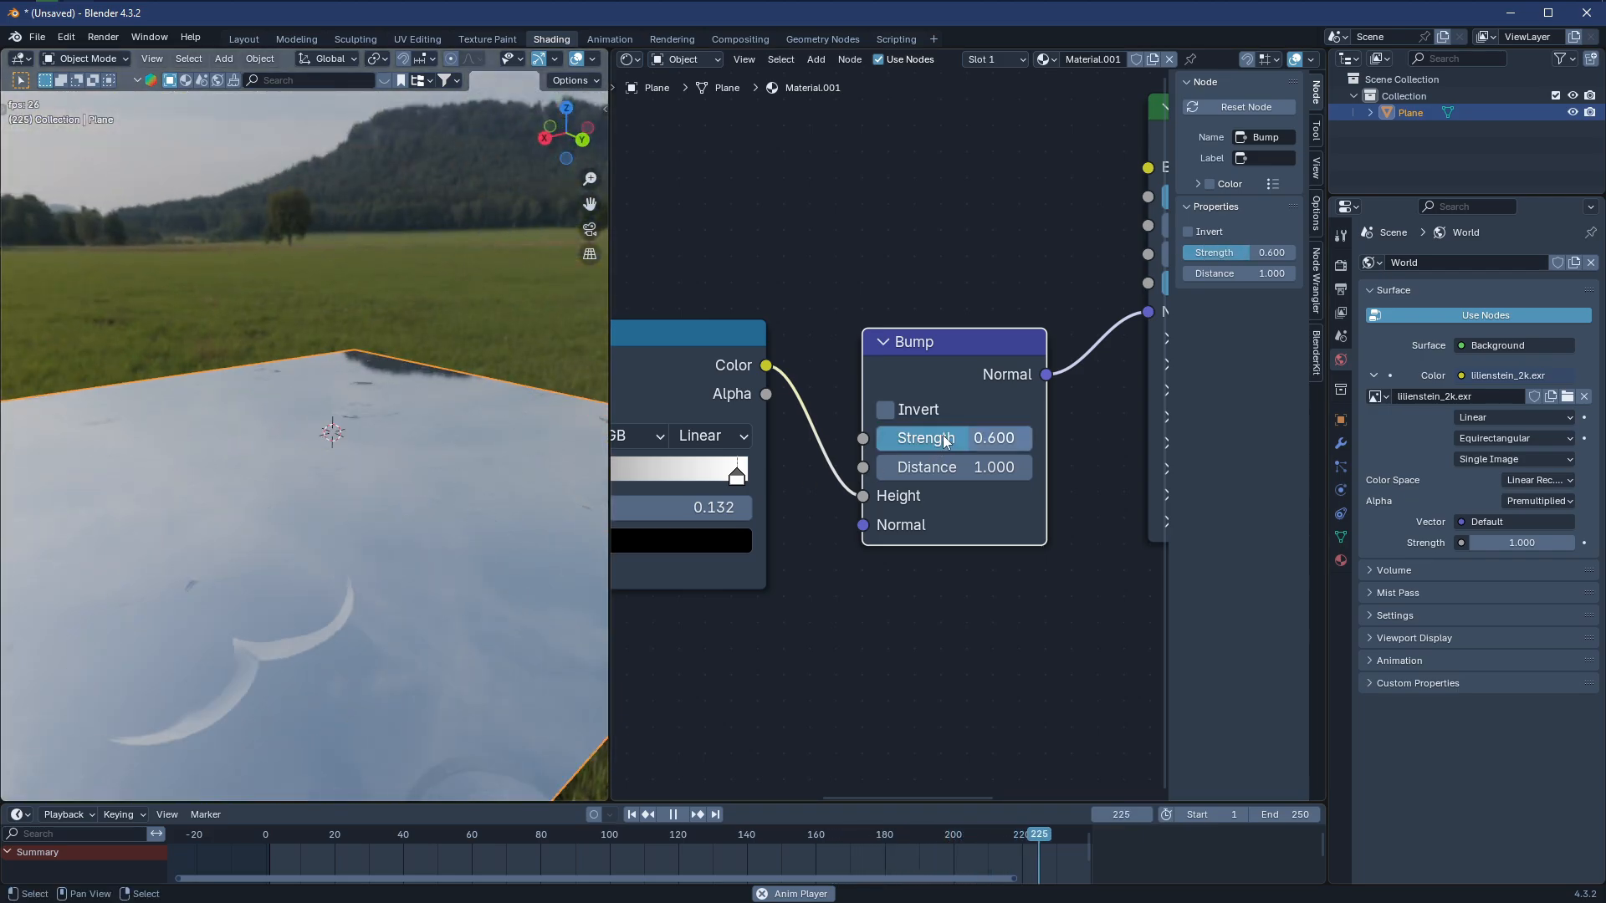
Set the Bump node's Strength to 0.3, check the animated ripples on the plane and stop playback
double_click(945, 438)
type("34")
key("BackSpace")
key("Return")
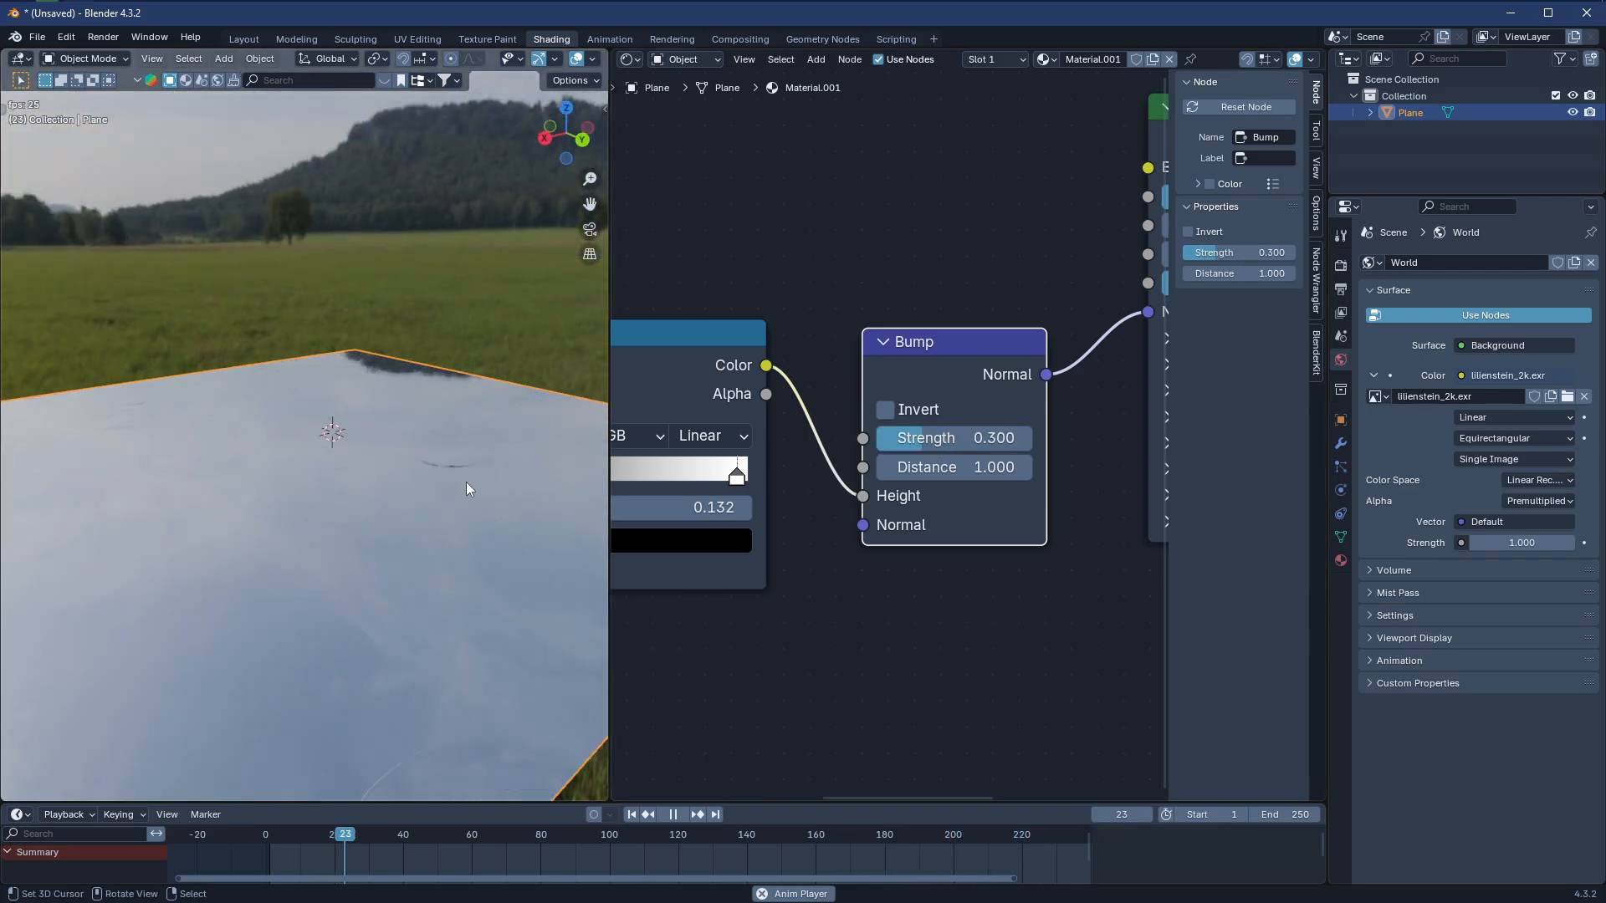
middle_click_drag(431, 478, 388, 559)
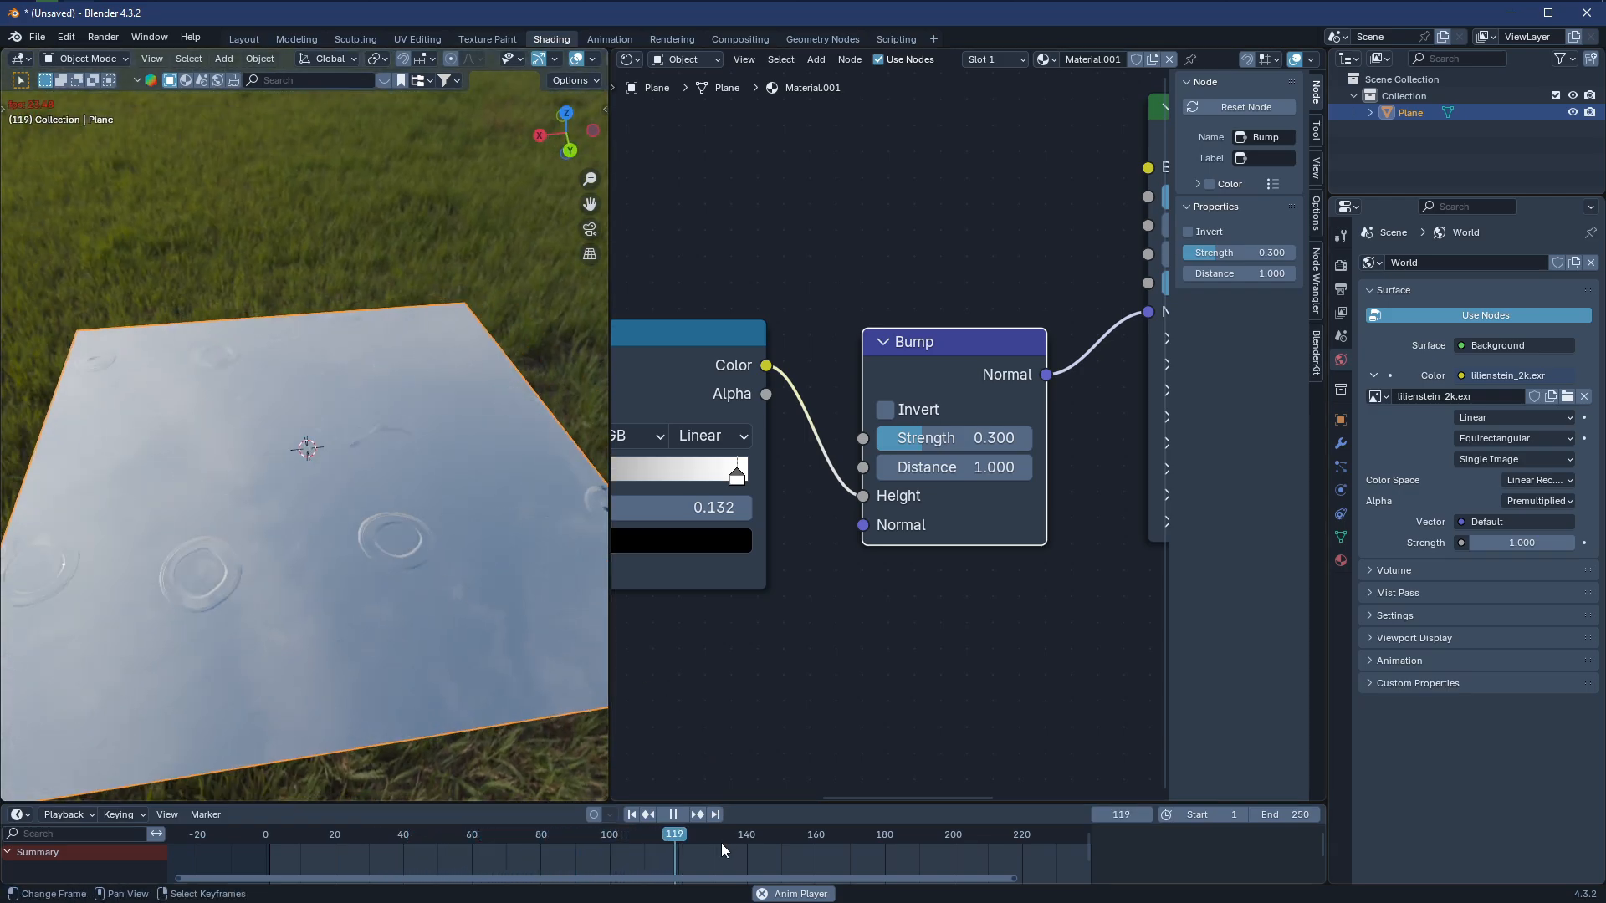
key("space")
middle_click_drag(435, 468, 518, 485)
Add a Noise Texture node above the ripple Color Ramp in the plane's material
scroll(866, 414, "down", 3)
scroll(904, 480, "down", 4)
middle_click_drag(867, 414, 965, 530)
scroll(846, 500, "up", 3)
middle_click_drag(818, 453, 861, 442)
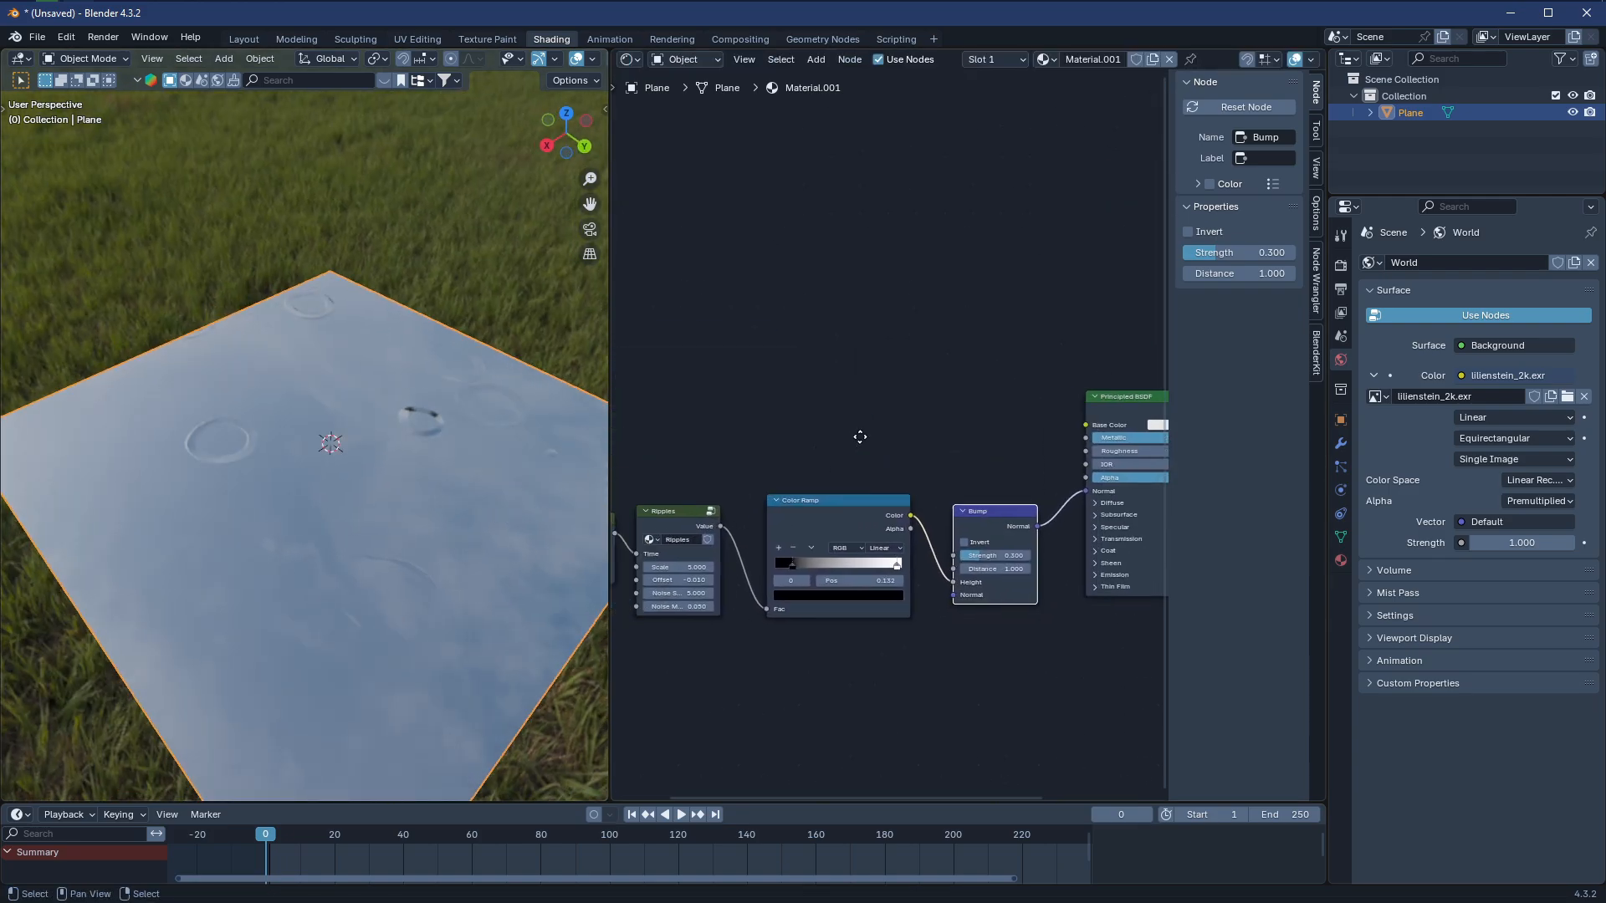
key("shift+a")
type("noise")
key("Return")
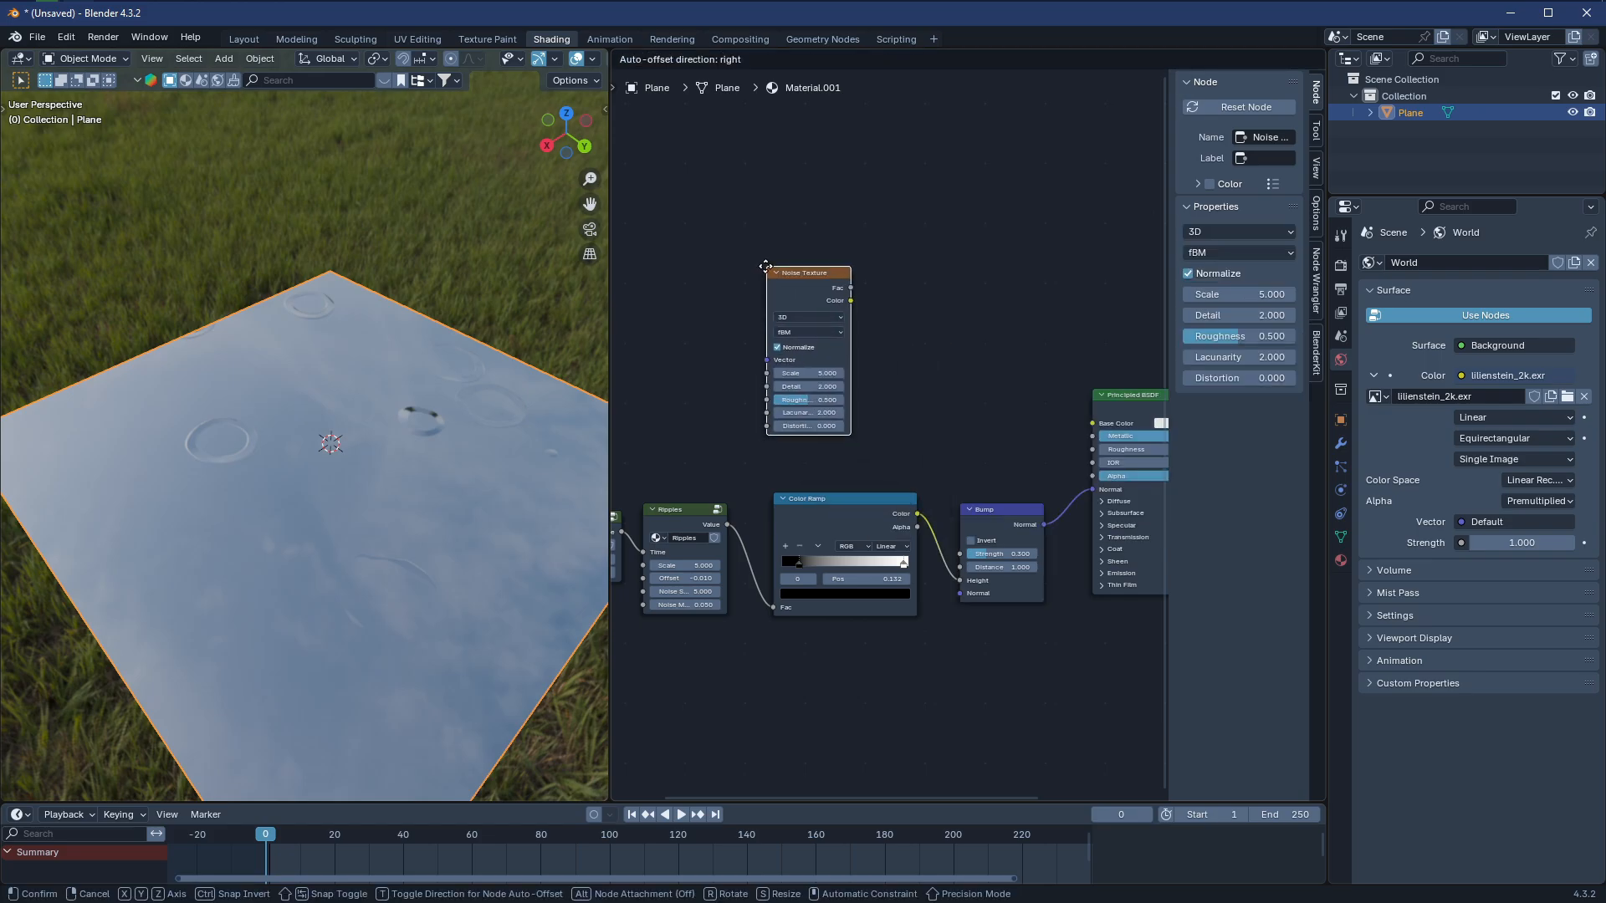
left_click(823, 293)
Add a Color Ramp fed by the Noise Texture's Fac and link its Color to the Principled BSDF's Alpha
key("shift+a")
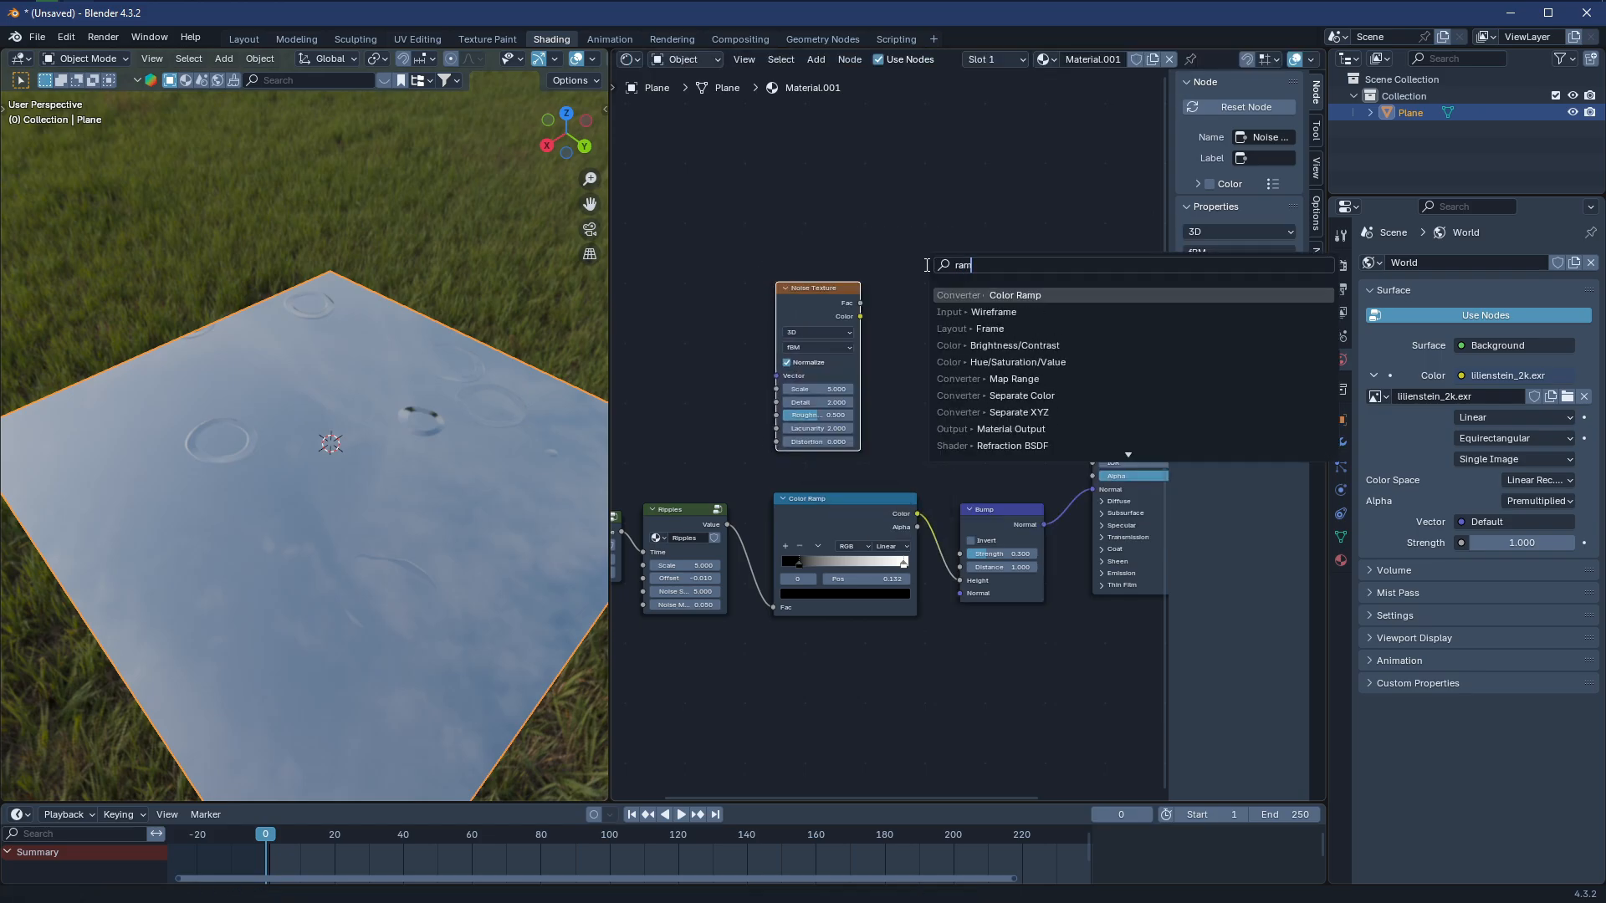
type("ram")
key("Return")
left_click(886, 336)
scroll(836, 301, "up", 1)
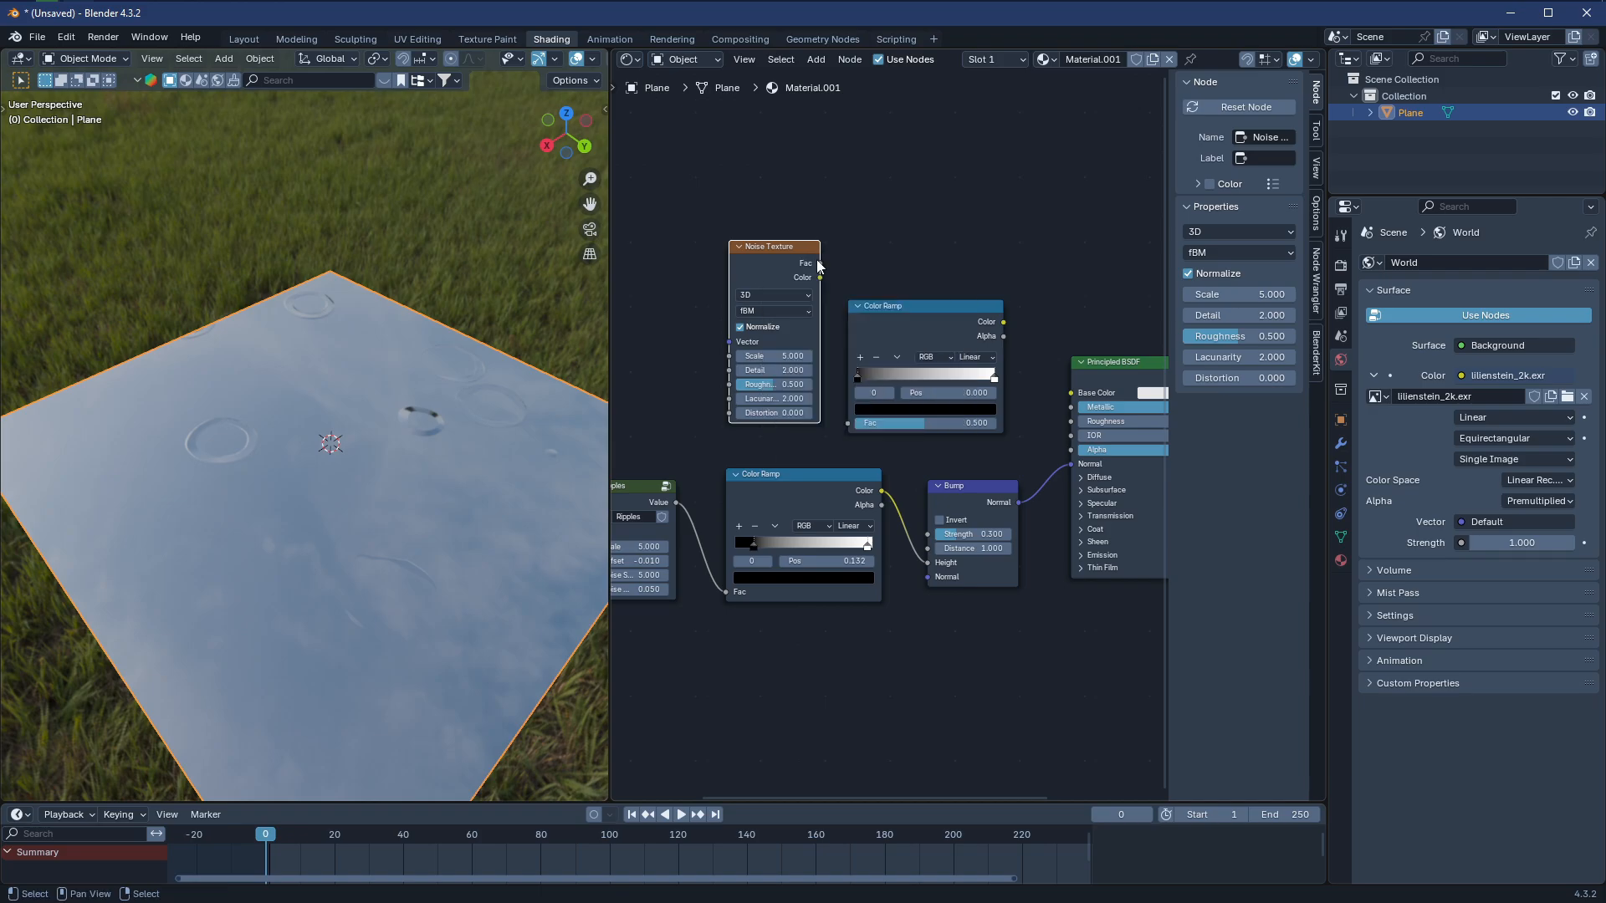
left_click_drag(818, 264, 783, 277)
middle_click_drag(1011, 366, 891, 370)
left_click_drag(884, 325, 936, 455)
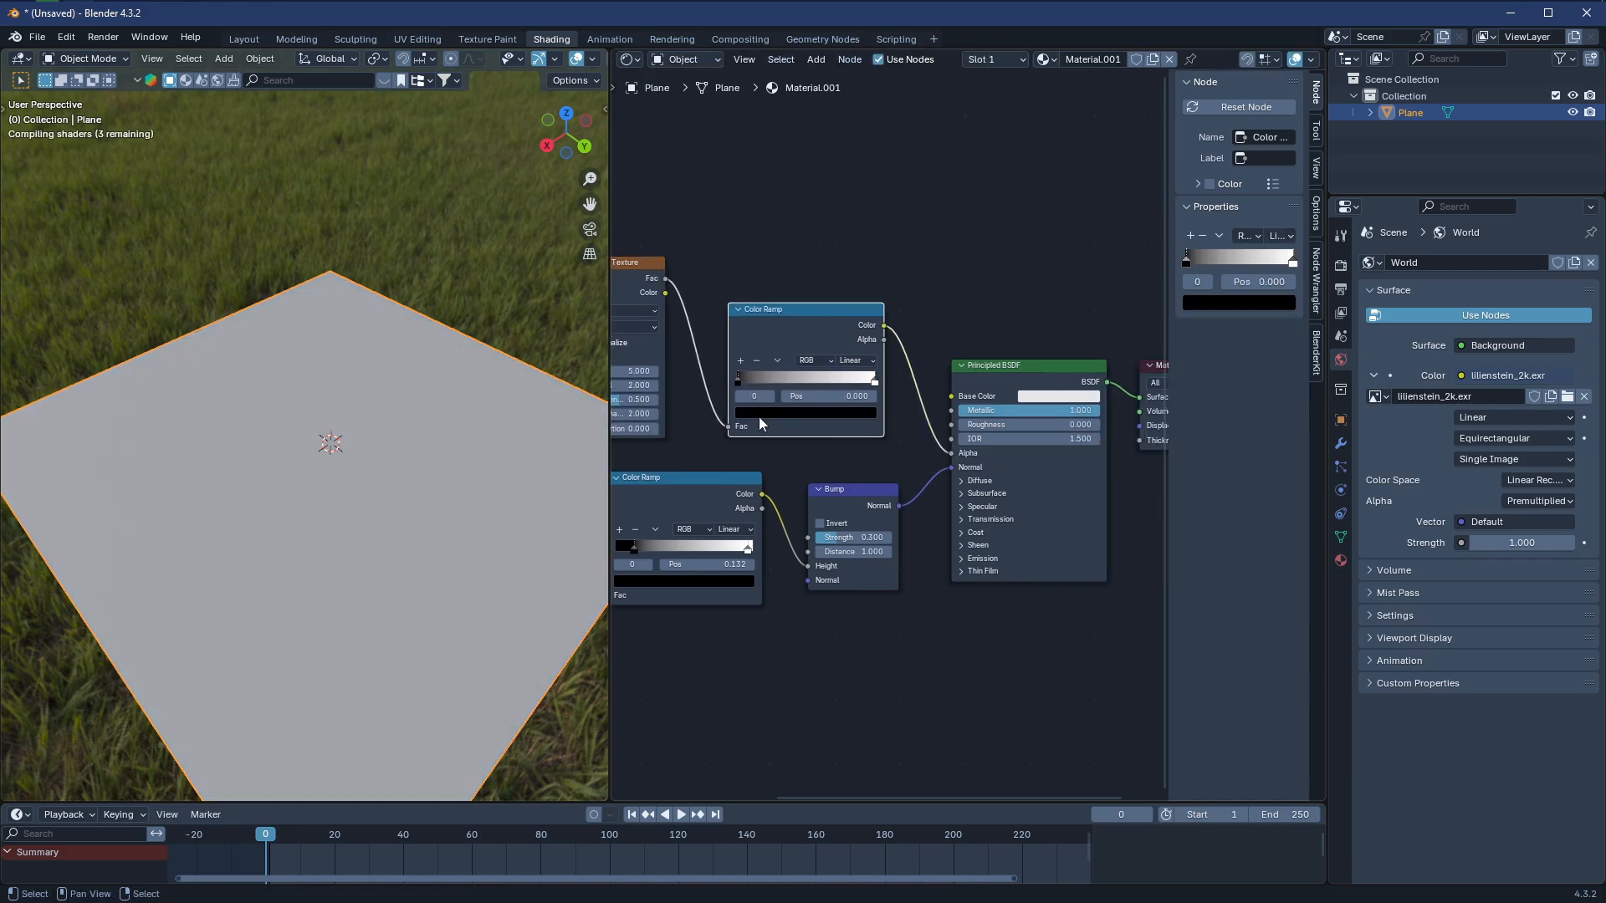
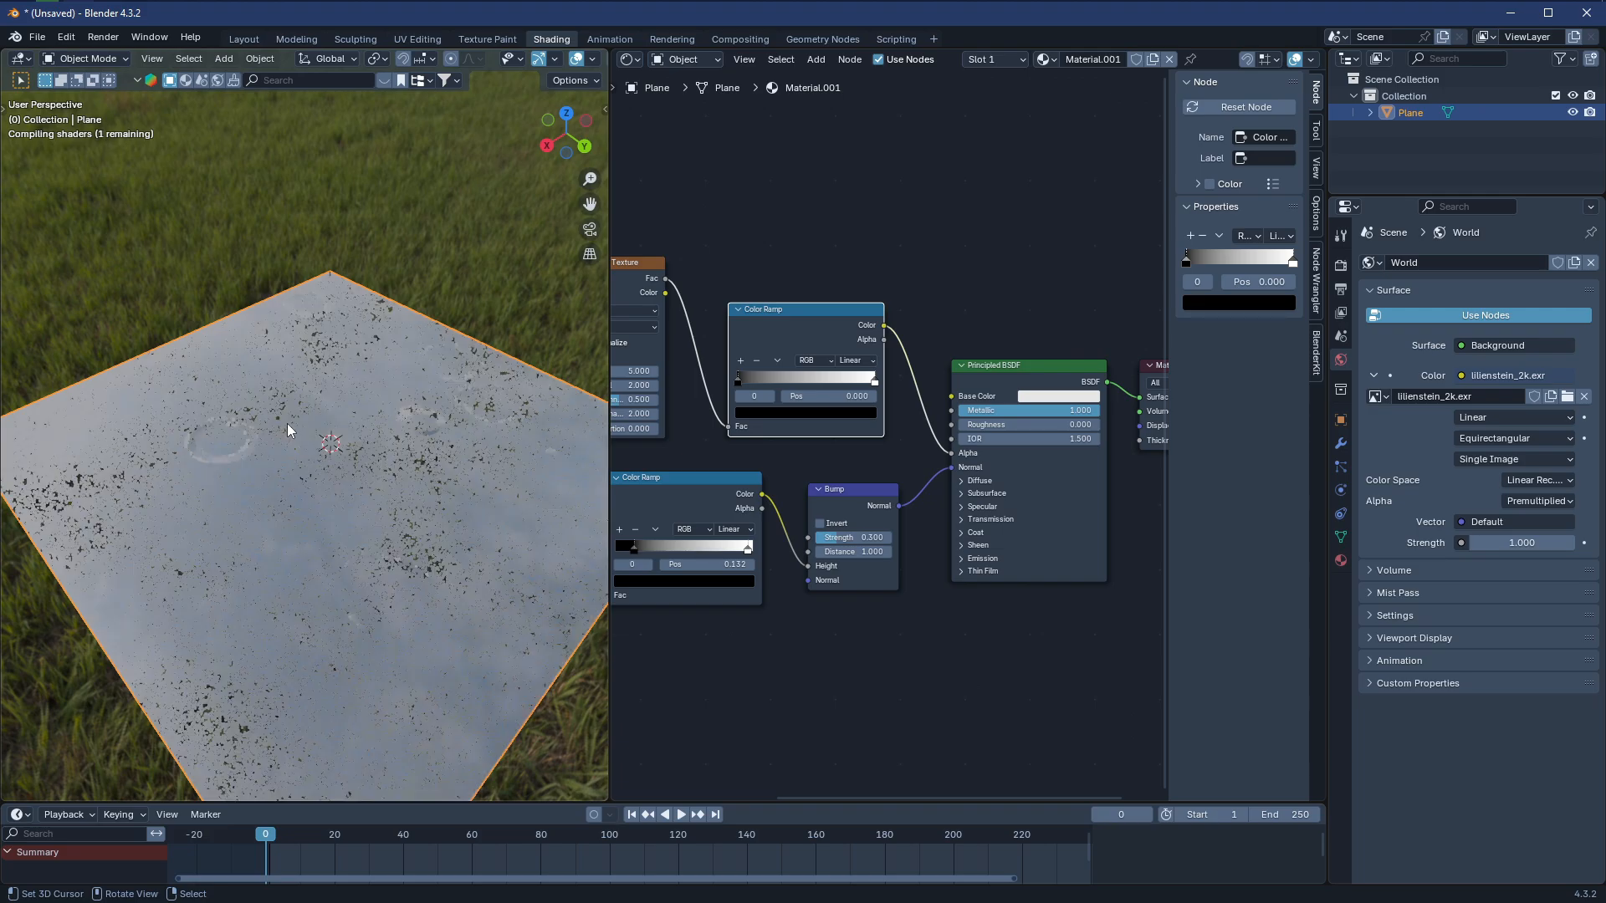
Tighten the alpha Color Ramp by moving its black stop to 0.305 and its white stop to 0.614
middle_click_drag(291, 423, 280, 380)
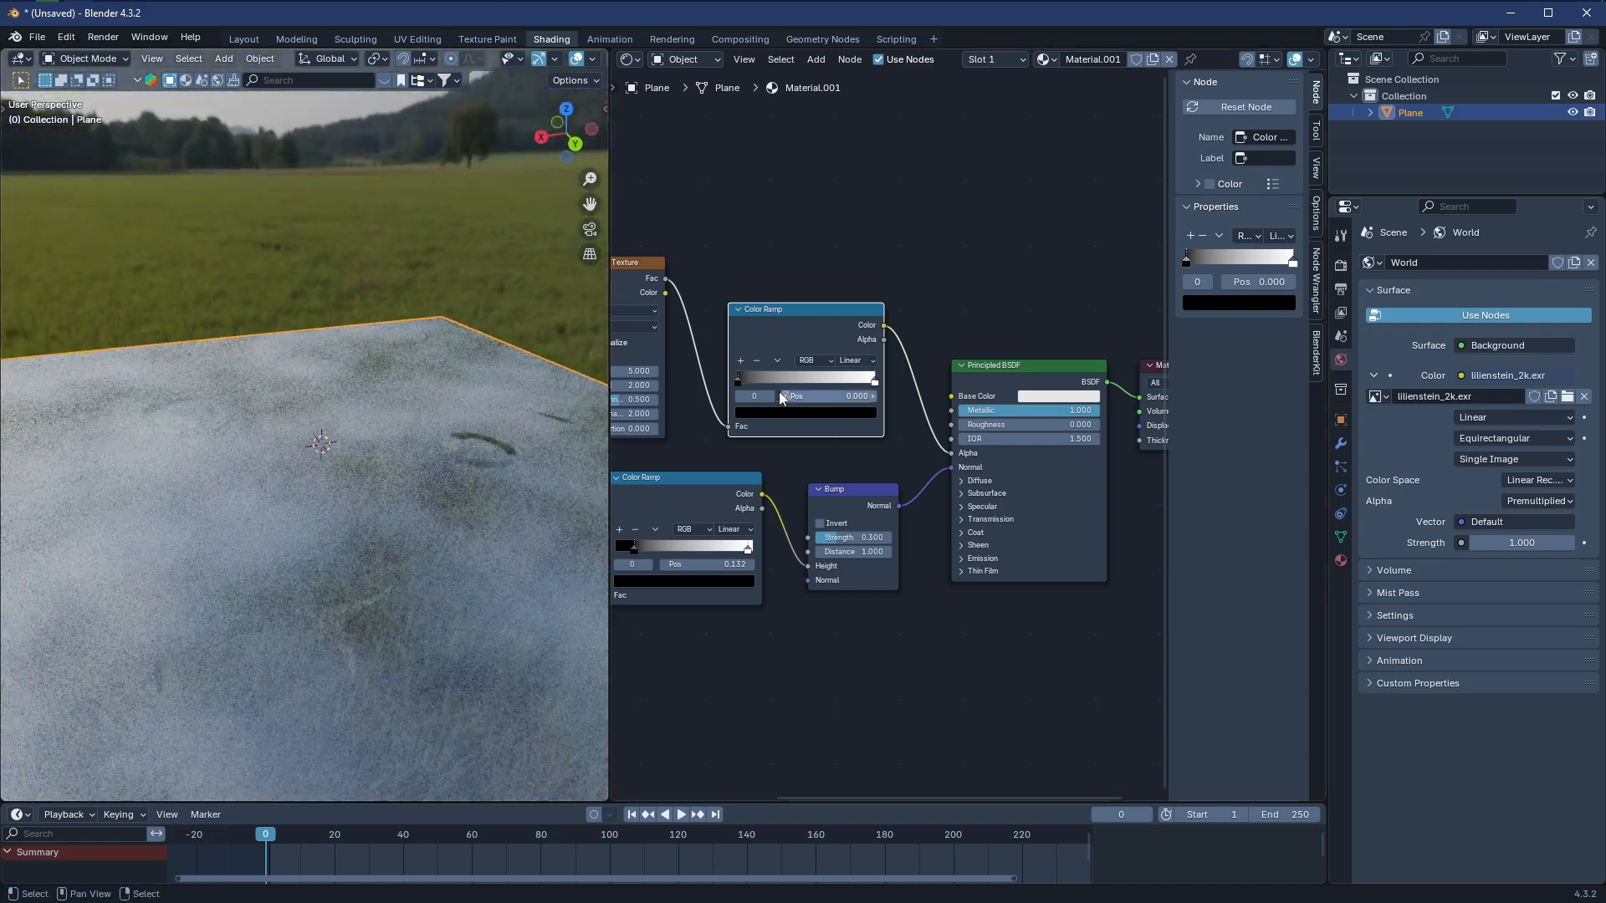
scroll(778, 407, "up", 2)
left_click_drag(719, 363, 795, 370)
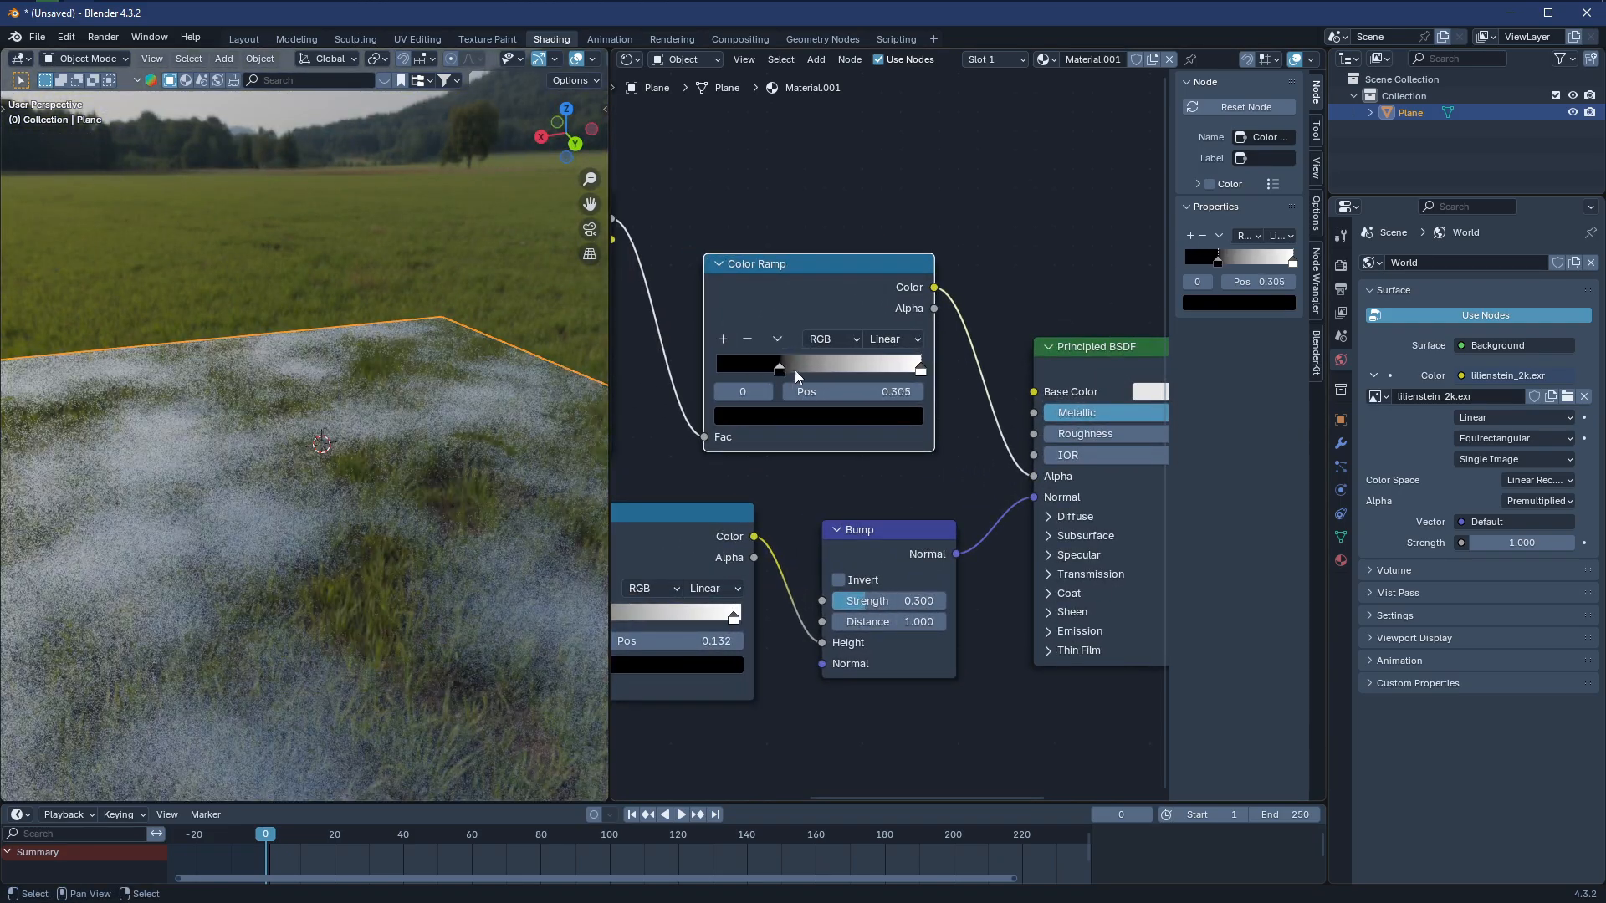
left_click_drag(920, 376, 842, 372)
middle_click_drag(519, 393, 469, 469)
Set the Noise Texture's Roughness to 0.2 and its Scale to 2
middle_click_drag(664, 465, 948, 478)
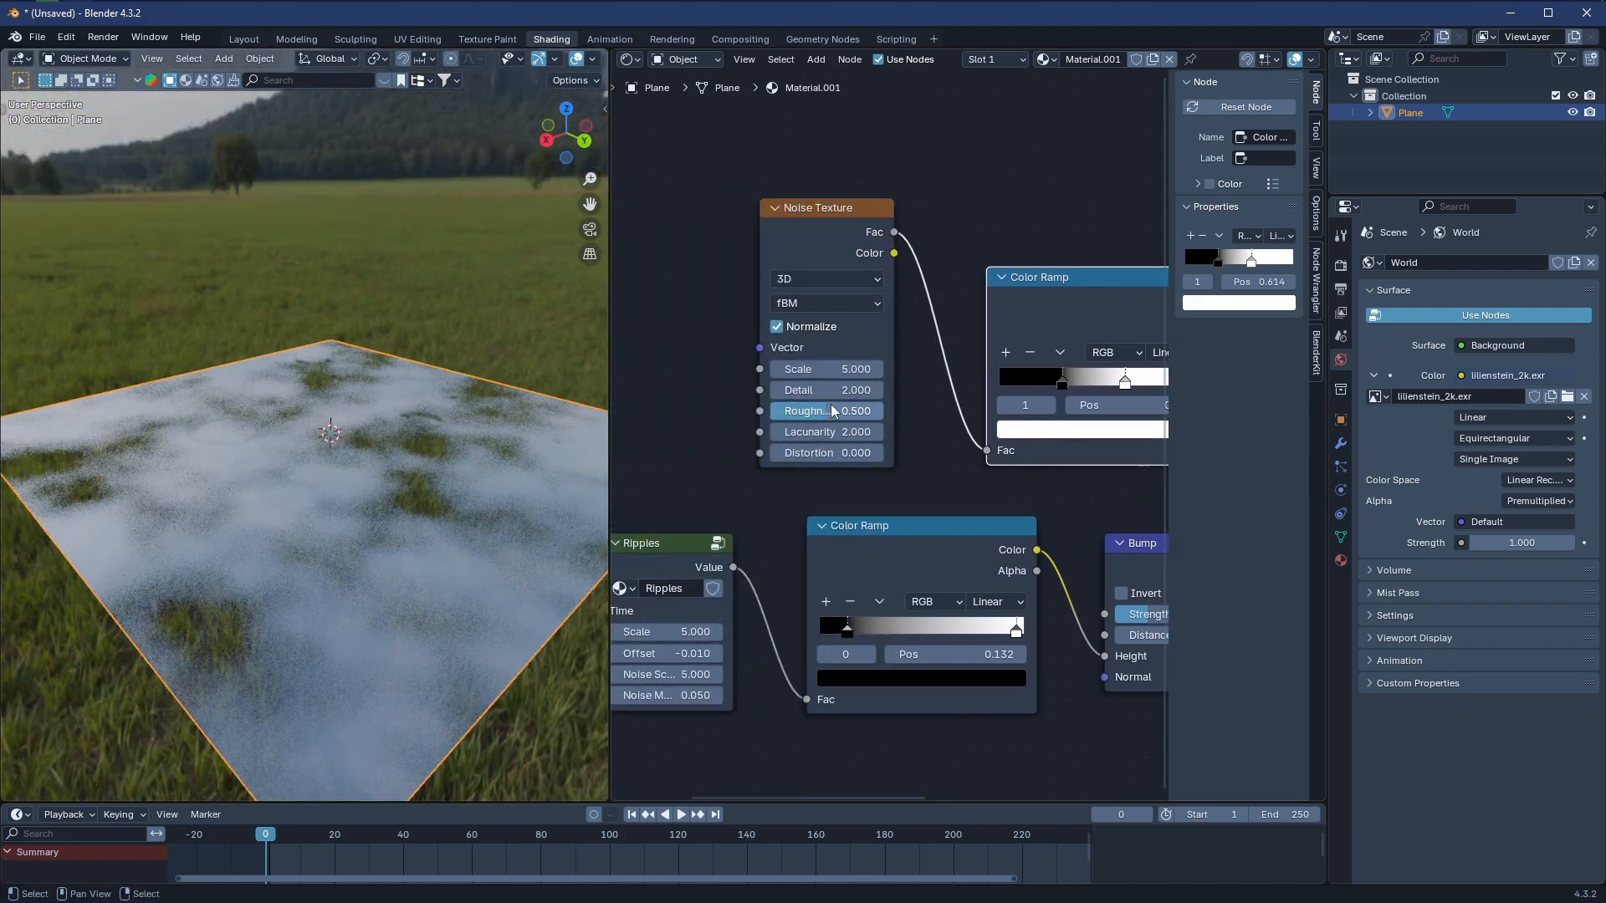
left_click_drag(833, 410, 778, 411)
middle_click_drag(937, 489, 831, 500)
middle_click_drag(568, 489, 606, 487)
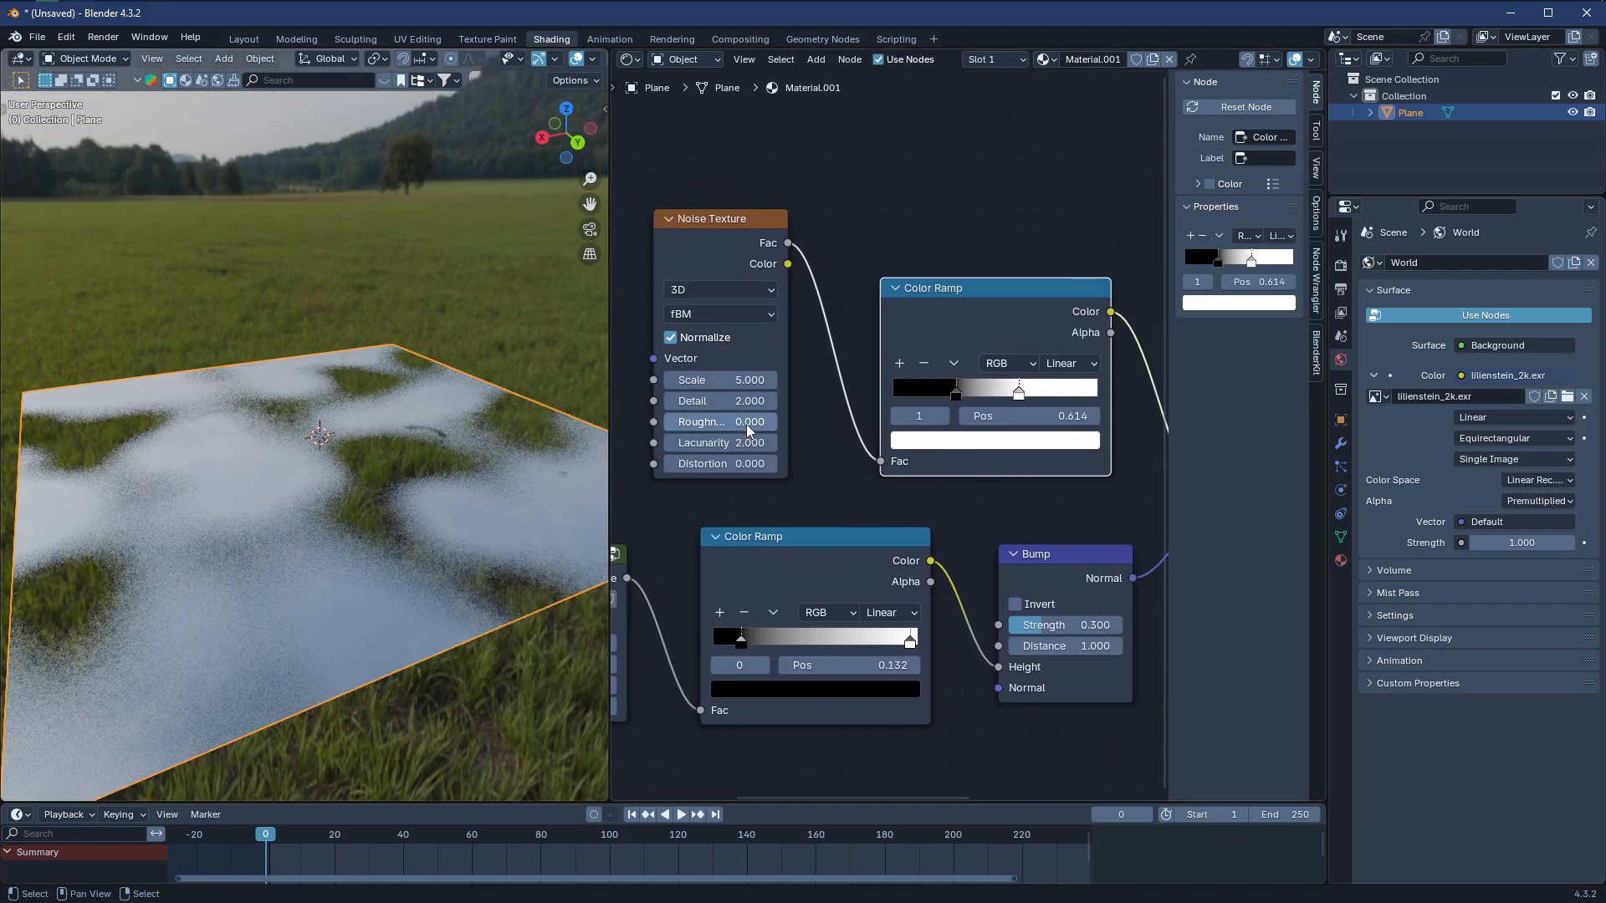
key("BackSpace")
type("2")
key("Return")
left_click_drag(728, 380, 690, 380)
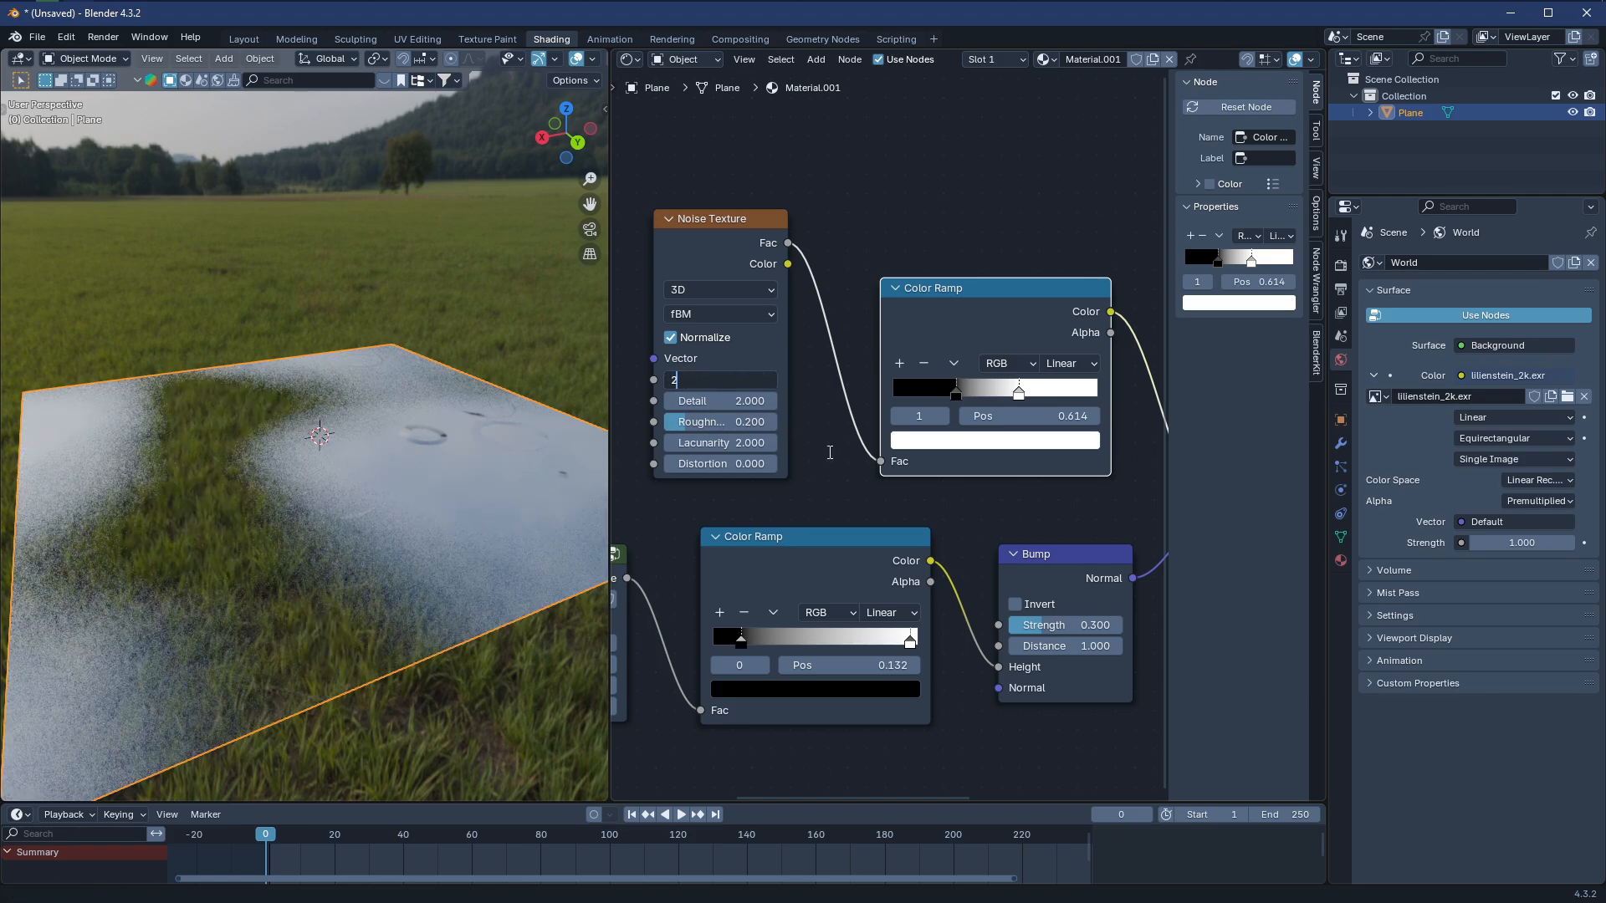
key("Return")
middle_click_drag(577, 518, 353, 472)
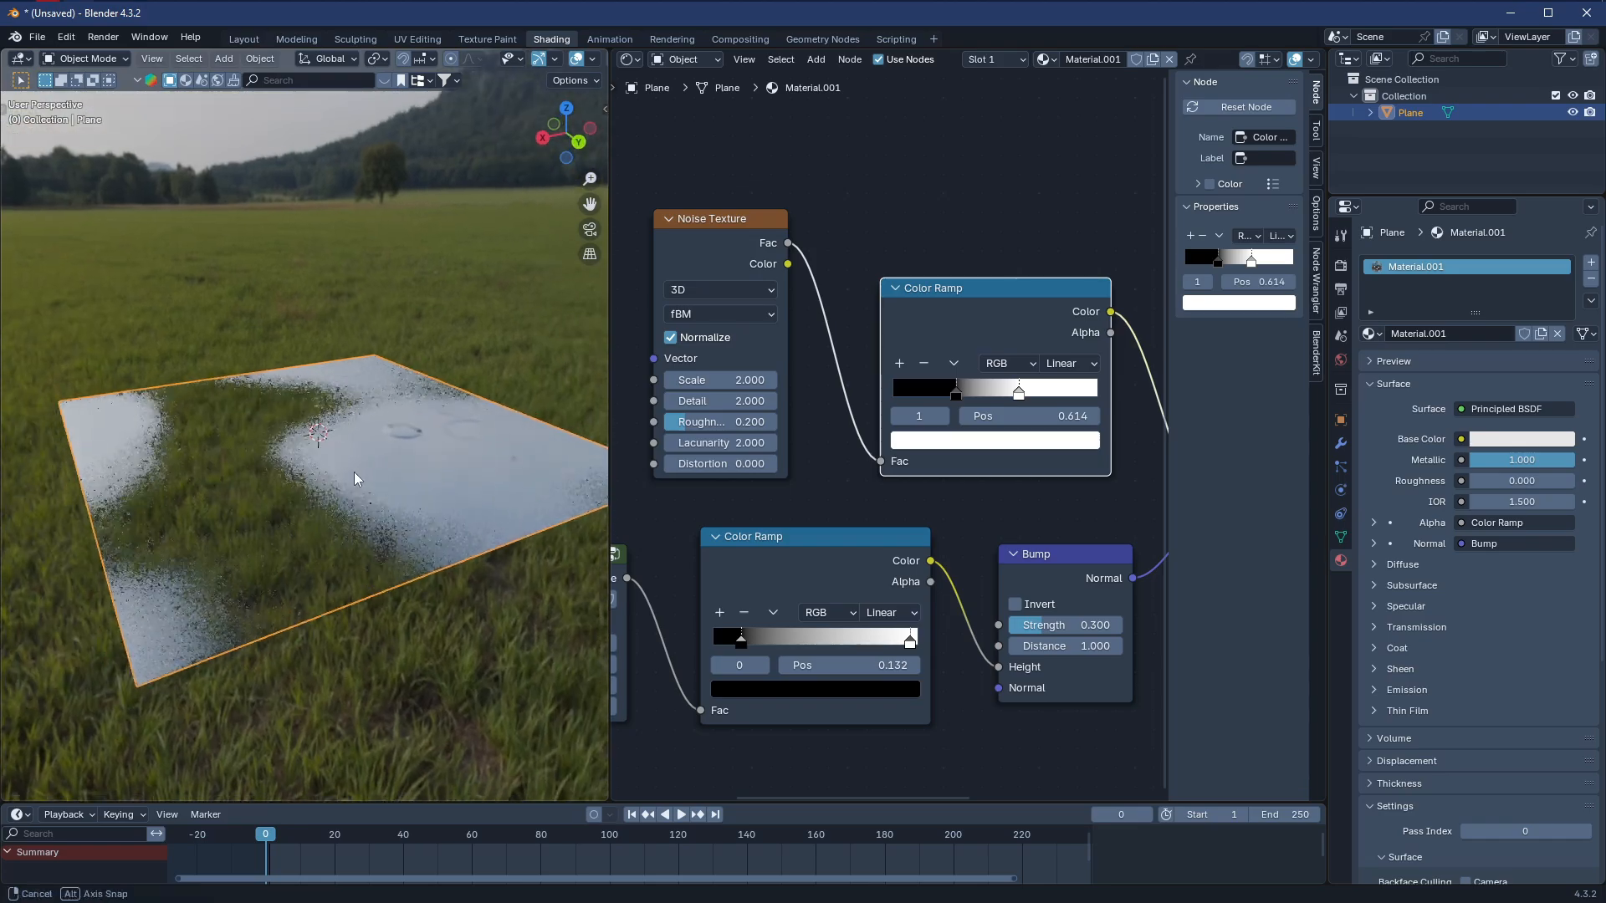
Add a second plane and scale it by 5 so it covers the same area as the ripple plane
key("shift+a")
mouse_move(356, 493)
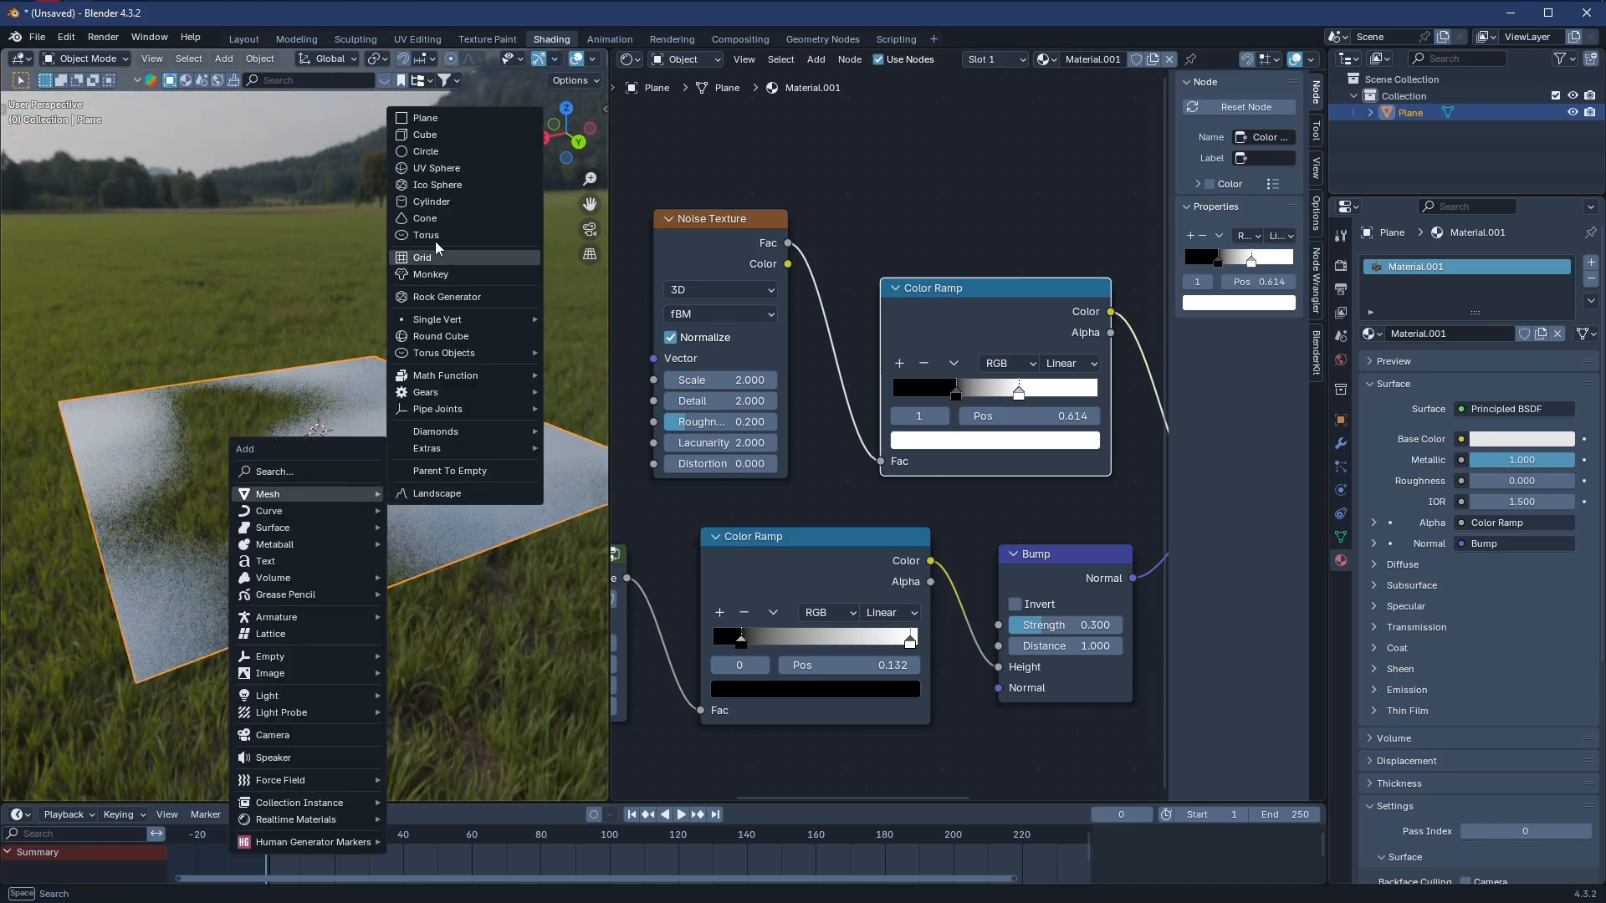
left_click(432, 122)
key("s")
left_click(489, 477)
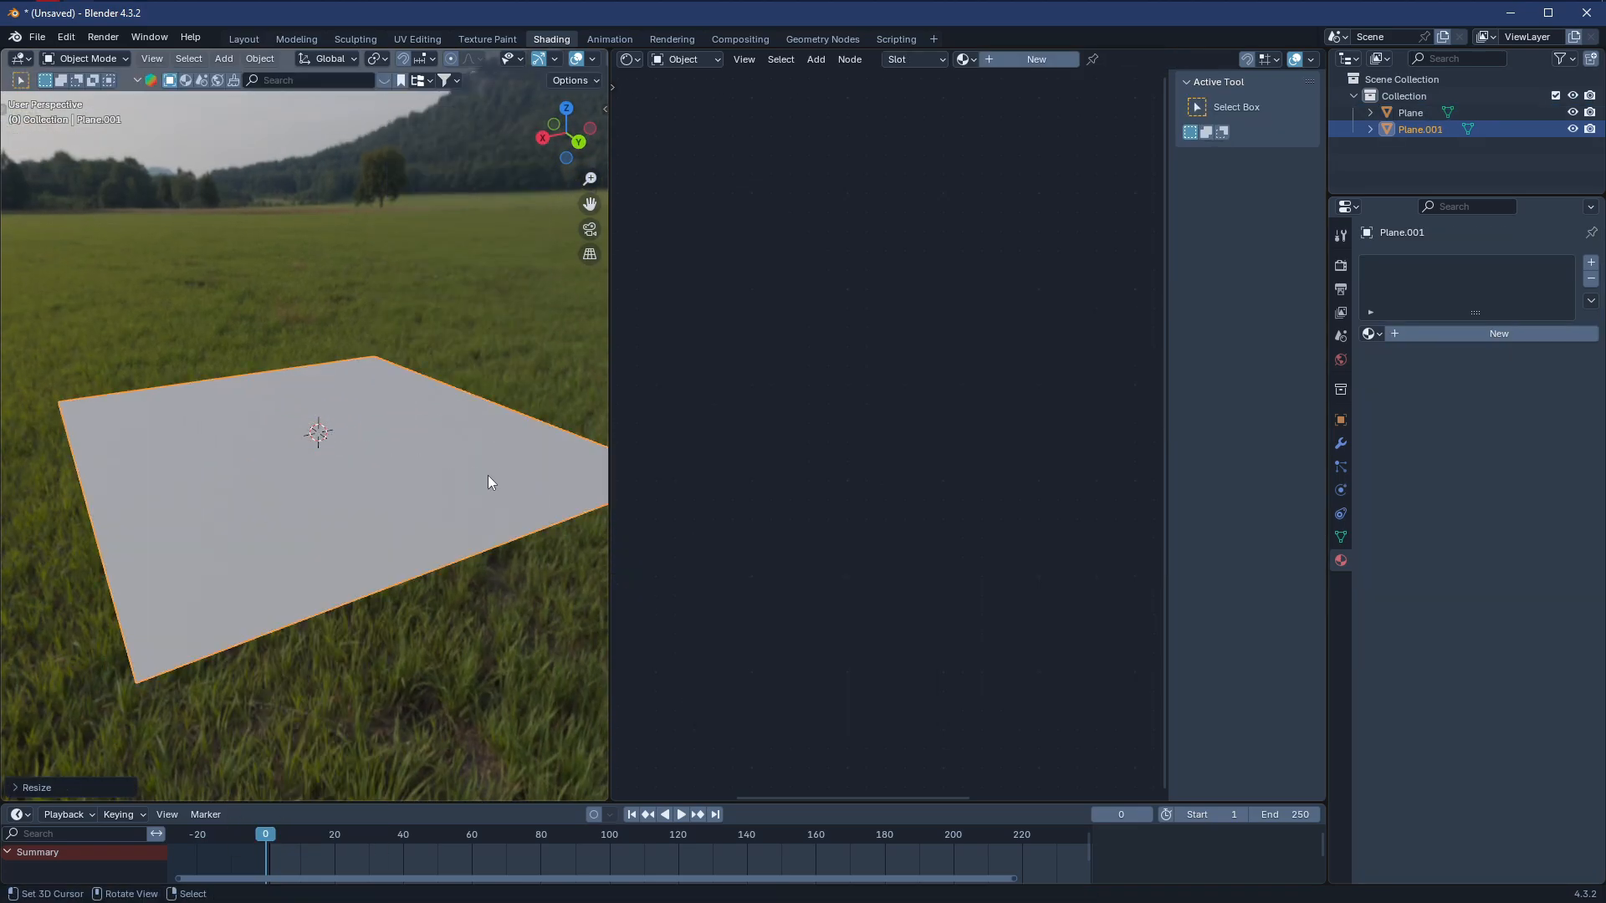
Lower the second plane just beneath the ripple plane with a small negative Z location
key("n")
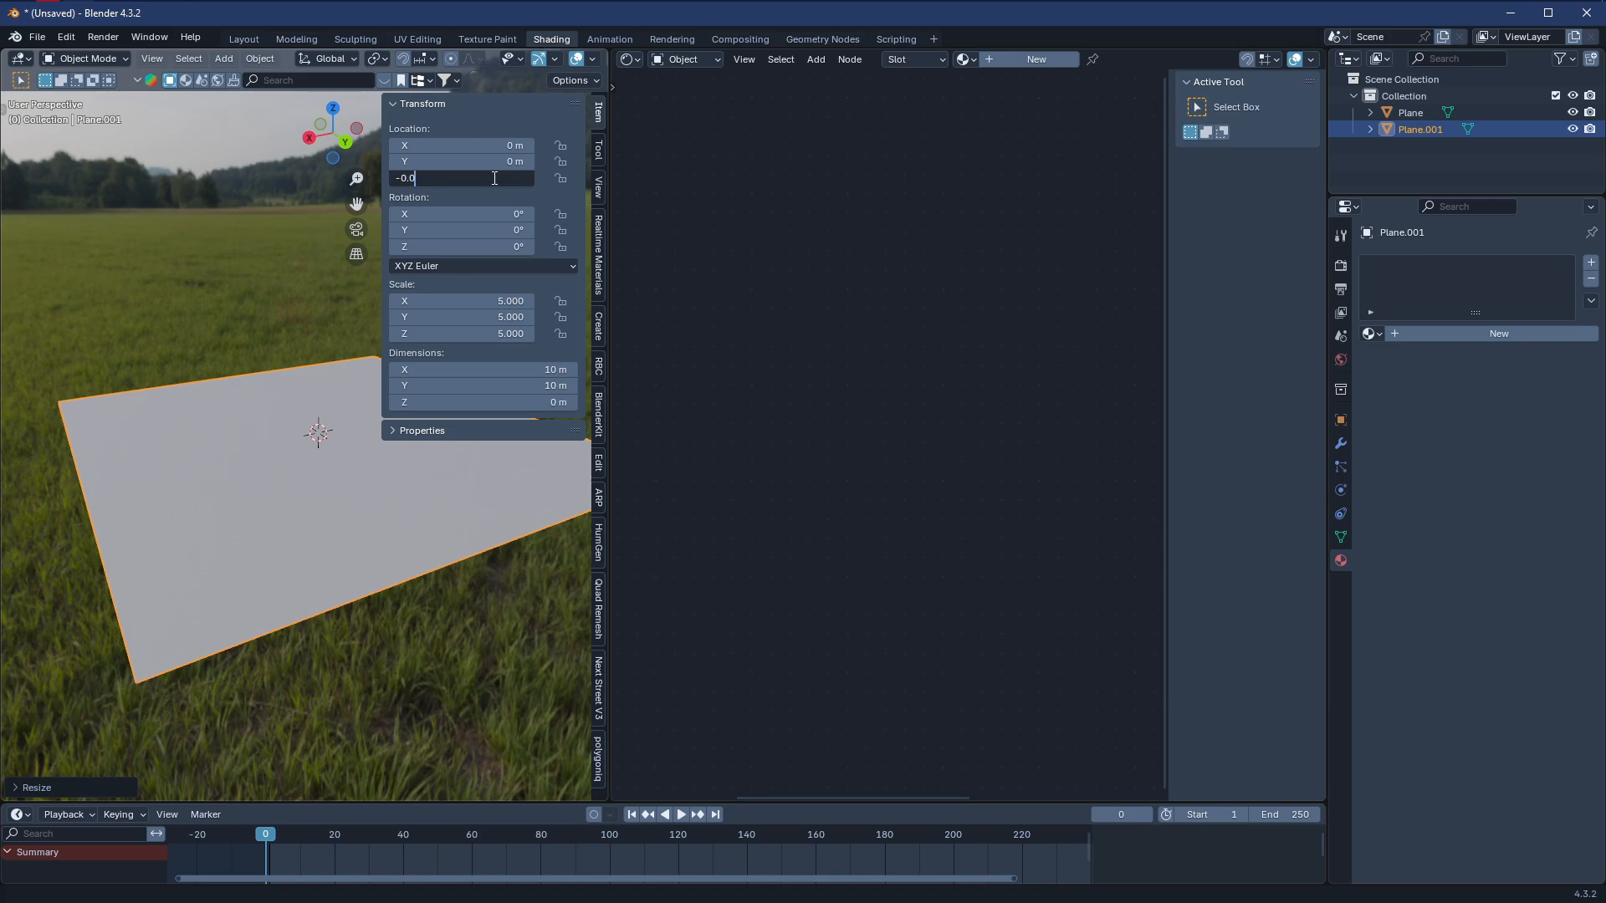
key("Return")
left_click(204, 305)
middle_click_drag(204, 304, 361, 313)
key("n")
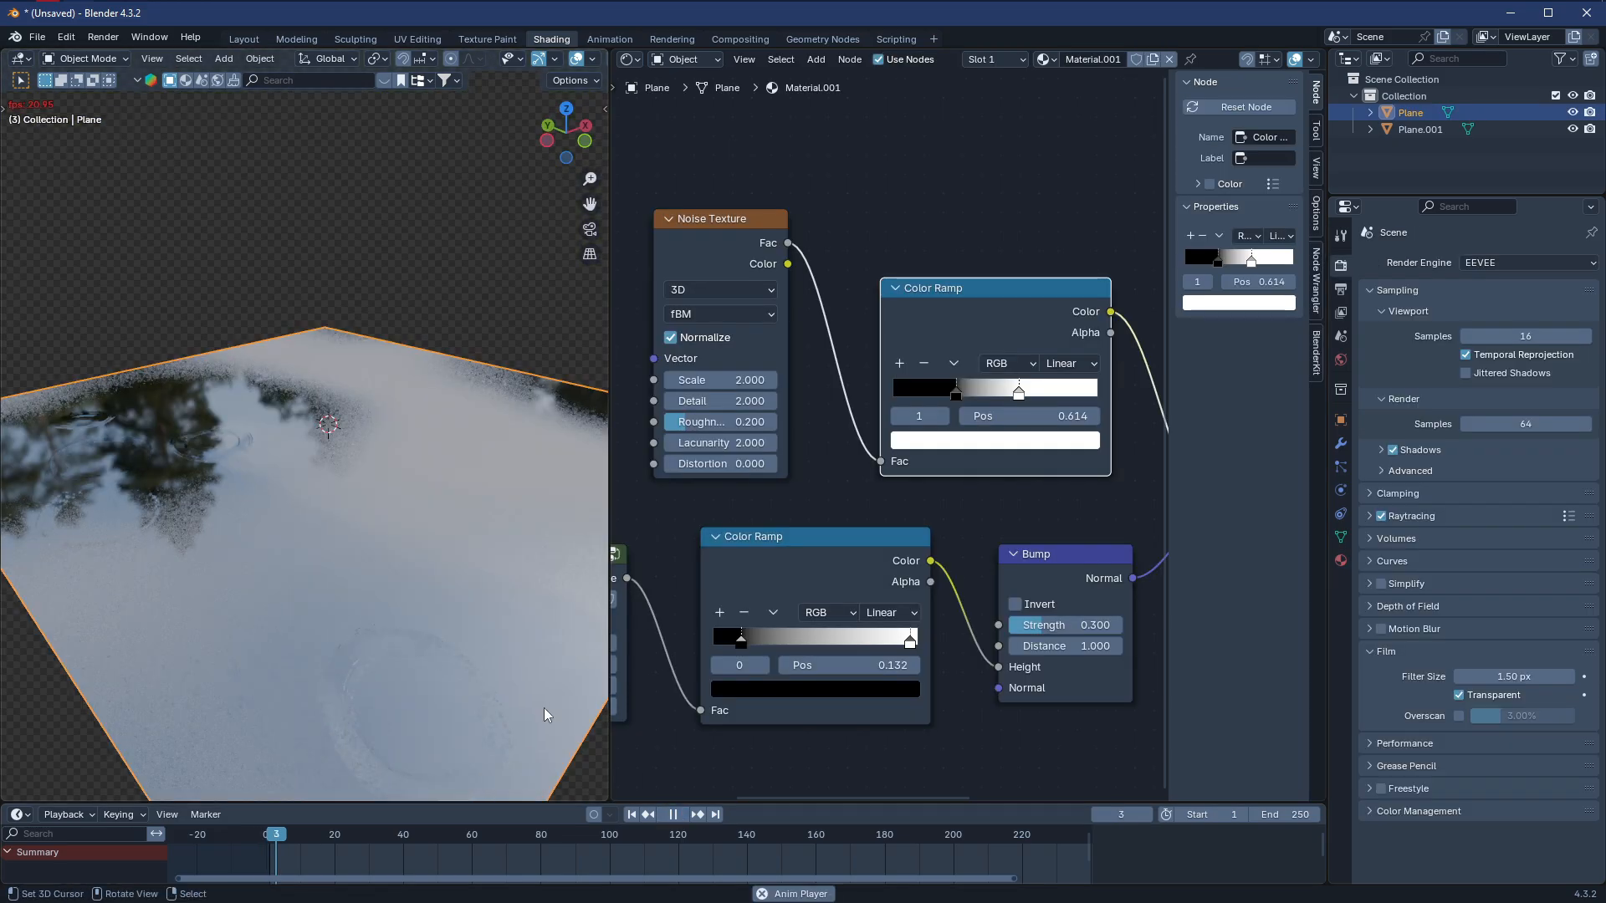
Examine the animated puddle surface from several angles and review the ripple, noise, Bump and Principled BSDF nodes driving it
middle_click_drag(544, 706, 322, 452)
scroll(1121, 449, "down", 4)
middle_click_drag(1156, 458, 846, 462)
scroll(870, 463, "up", 3)
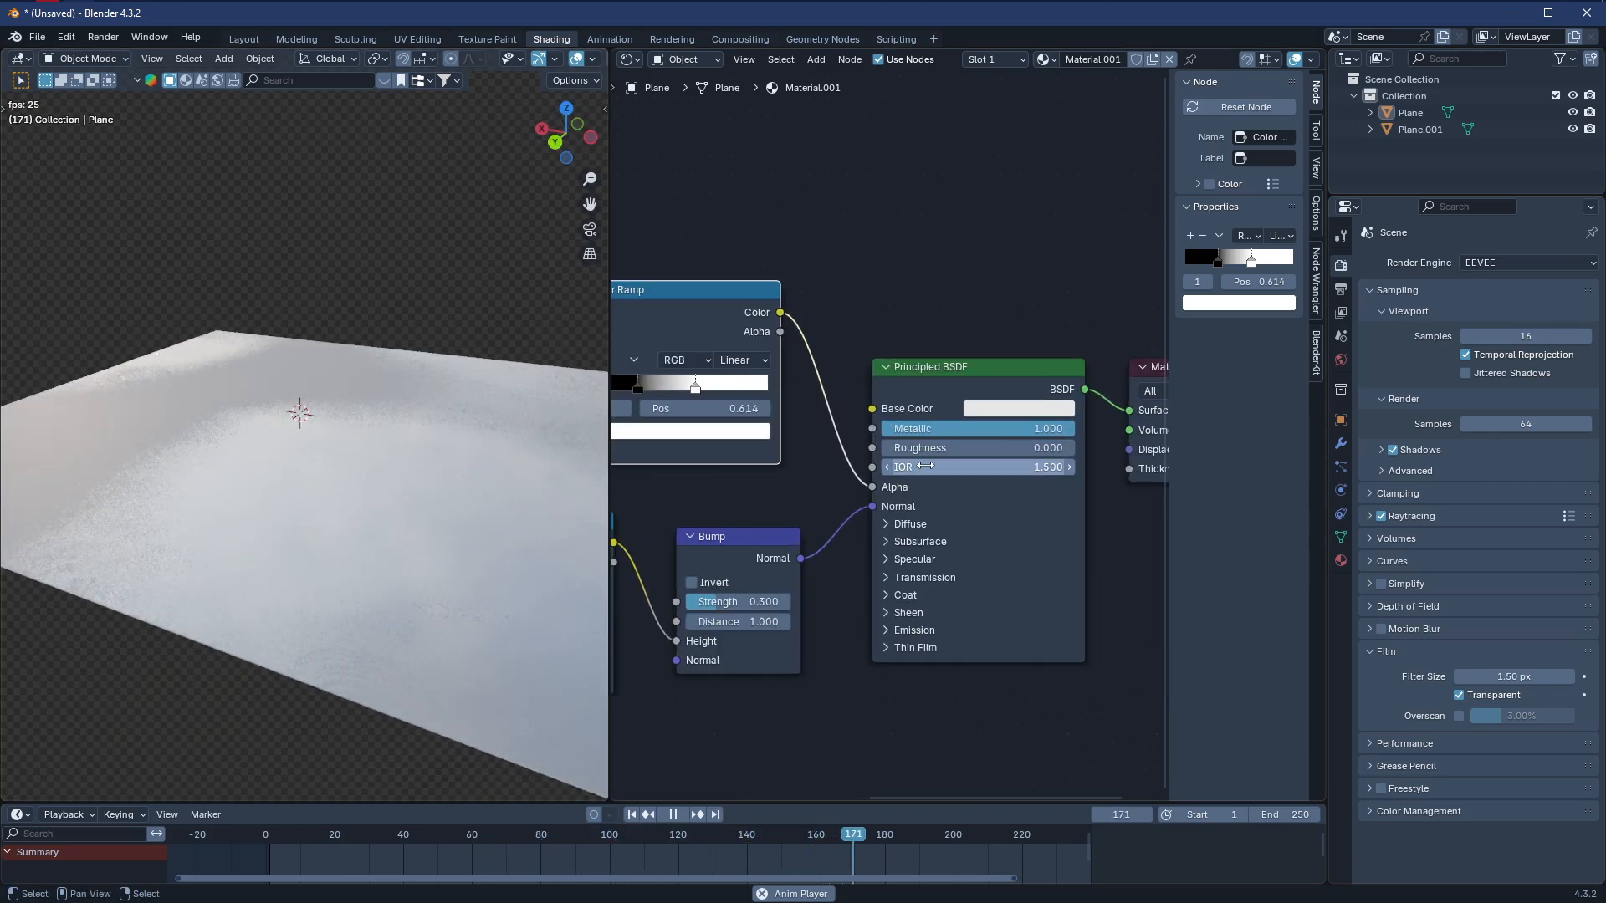
middle_click_drag(1004, 492, 914, 492)
scroll(914, 499, "down", 3)
middle_click_drag(753, 469, 1045, 535)
scroll(887, 418, "up", 3)
left_click_drag(887, 398, 892, 393)
middle_click_drag(502, 535, 445, 535)
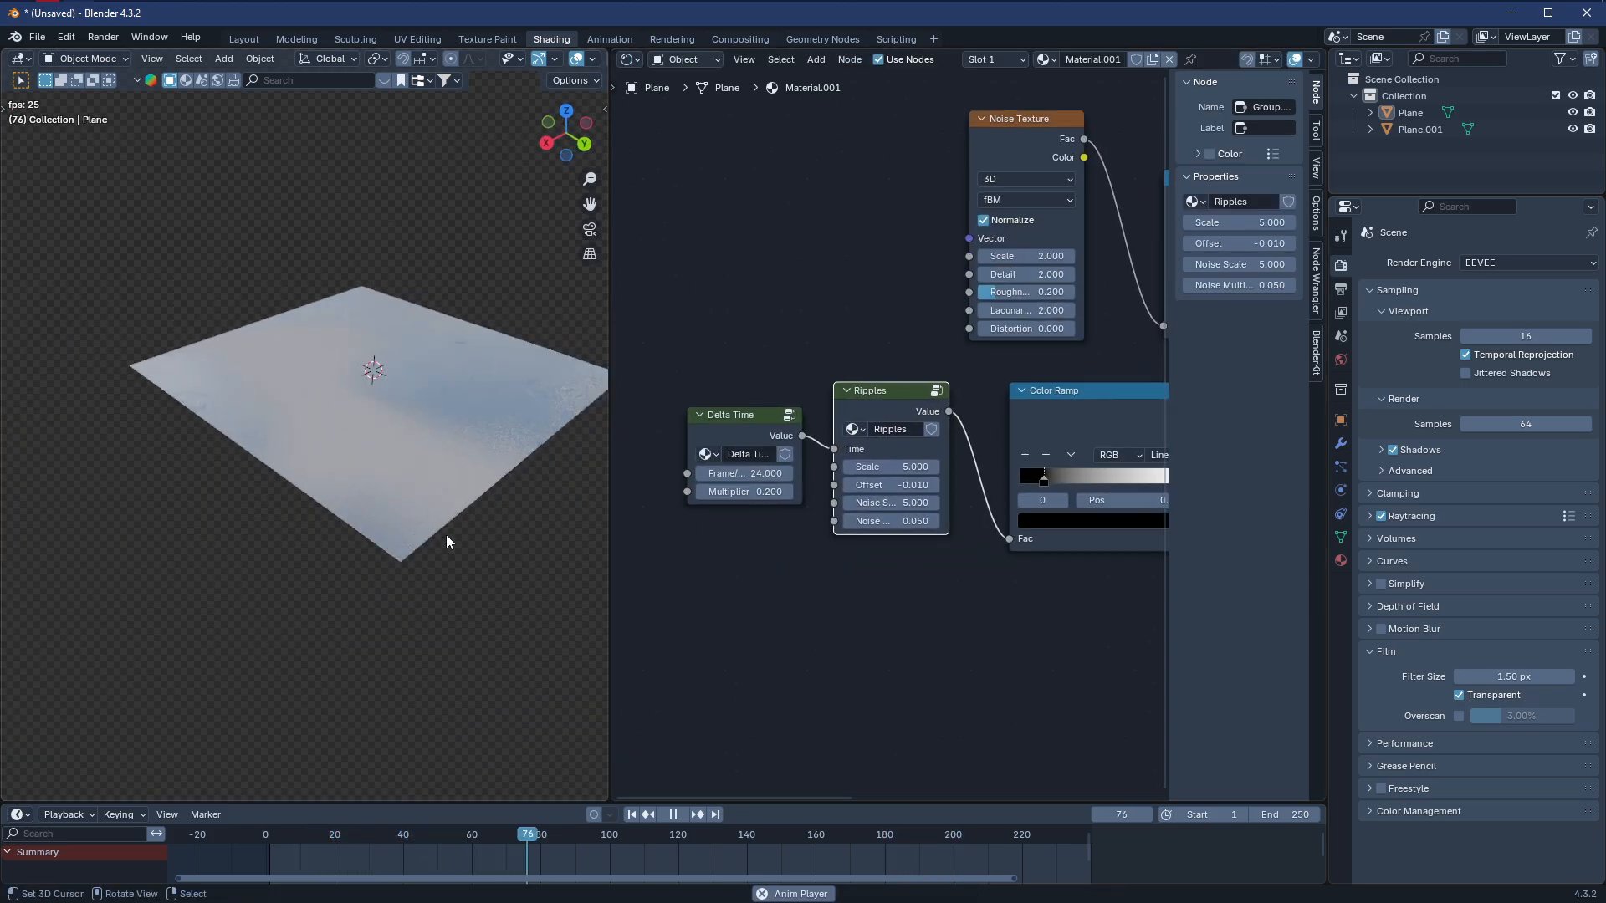
left_click(408, 513)
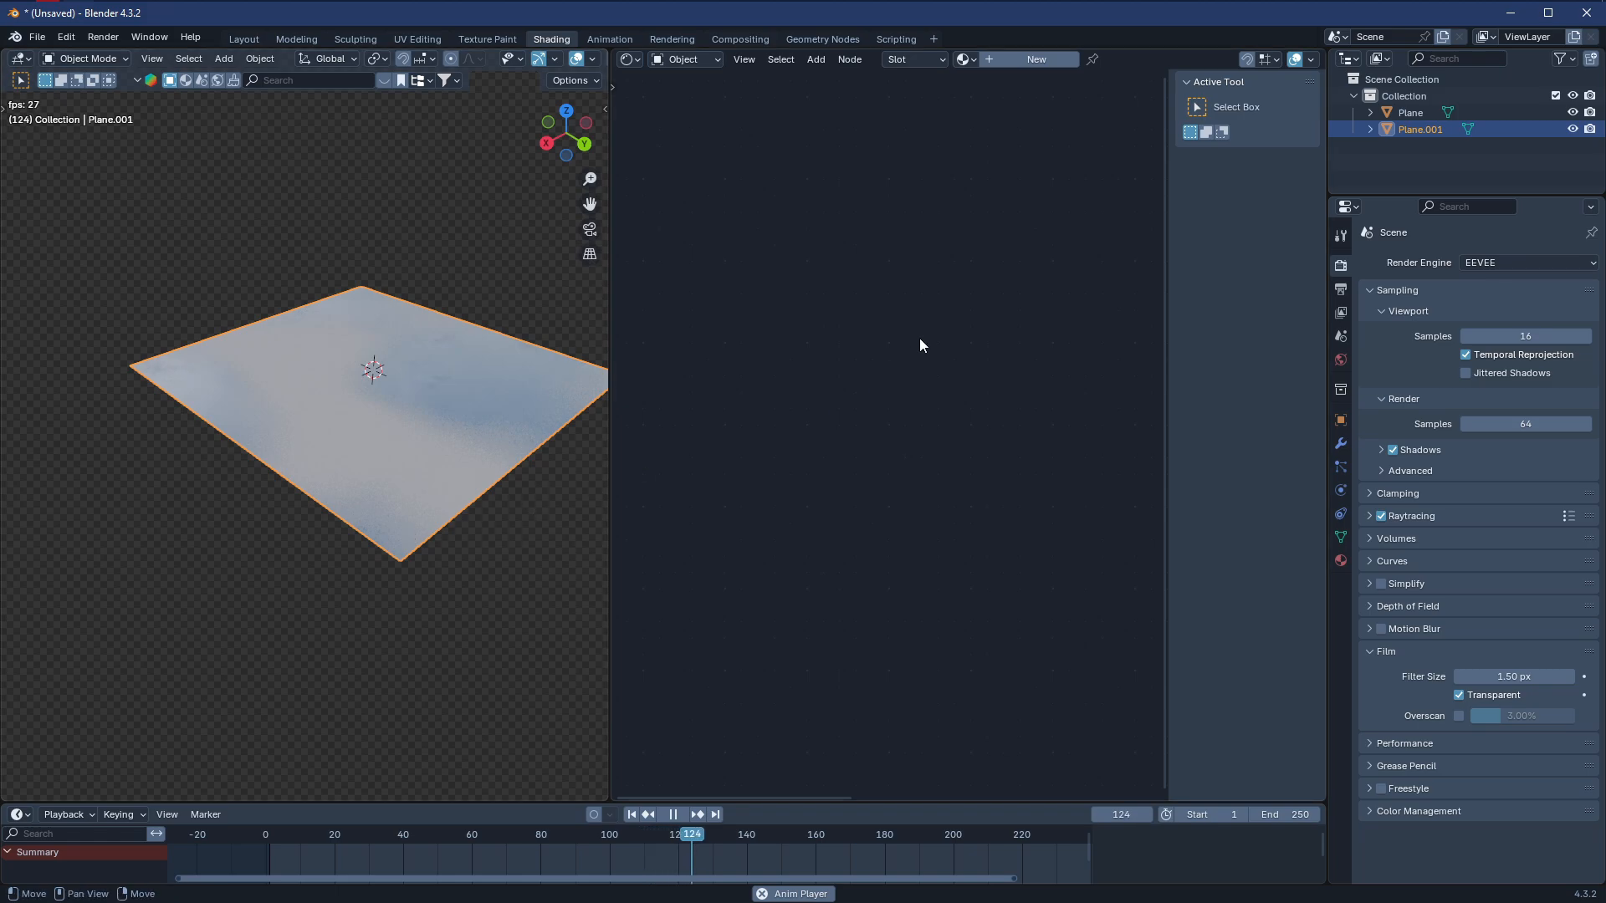
key("ctrl+z")
scroll(920, 465, "up", 5)
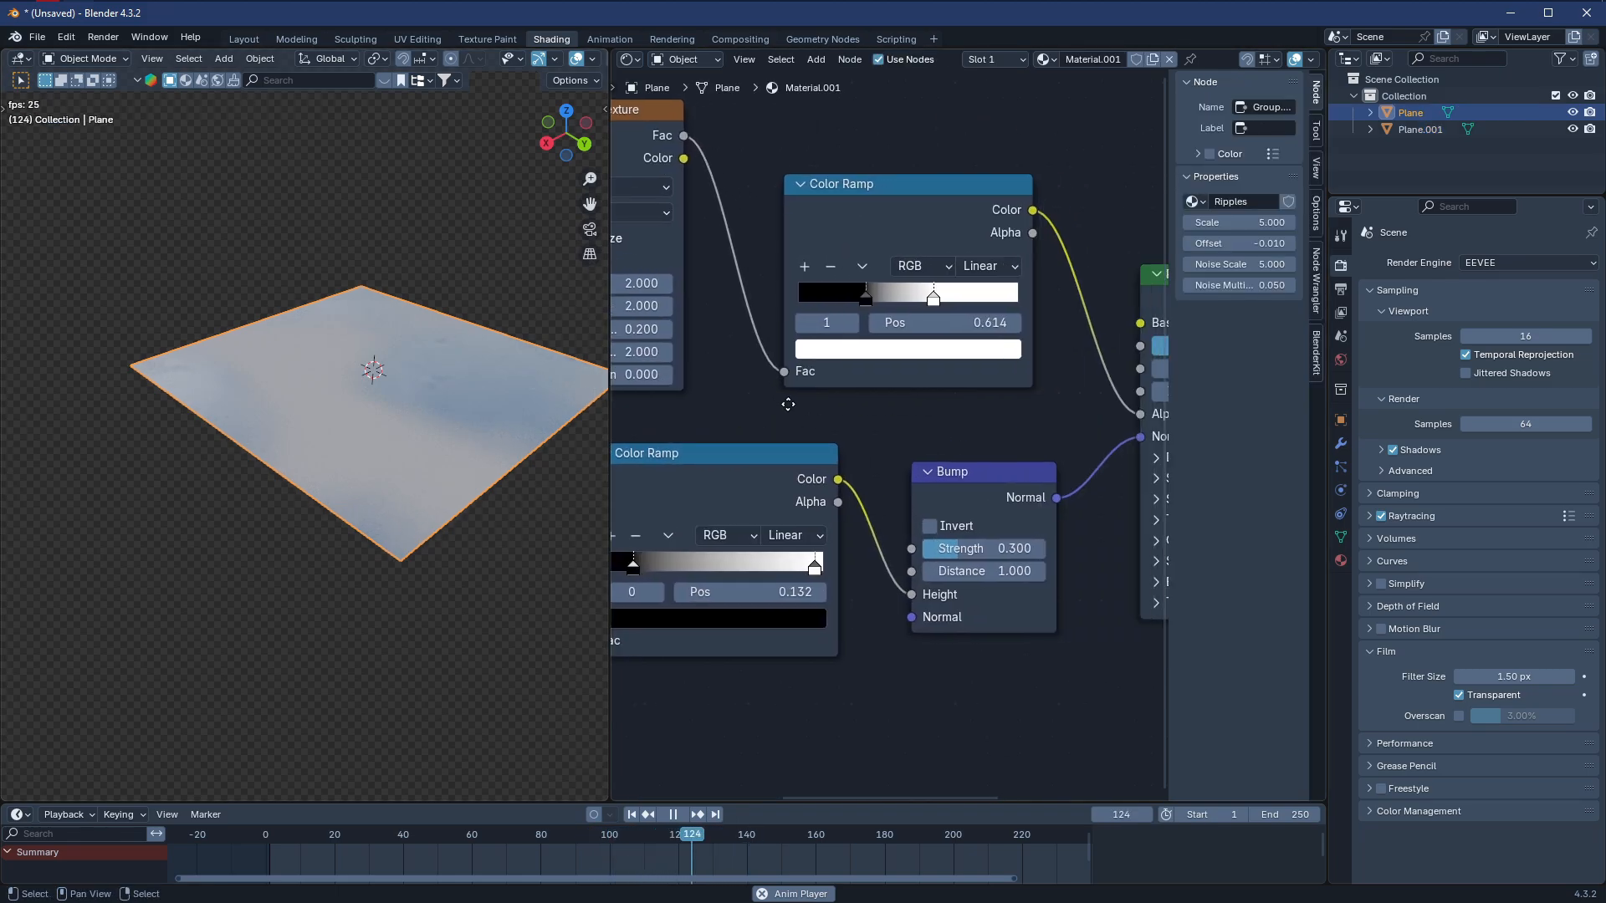
key("Escape")
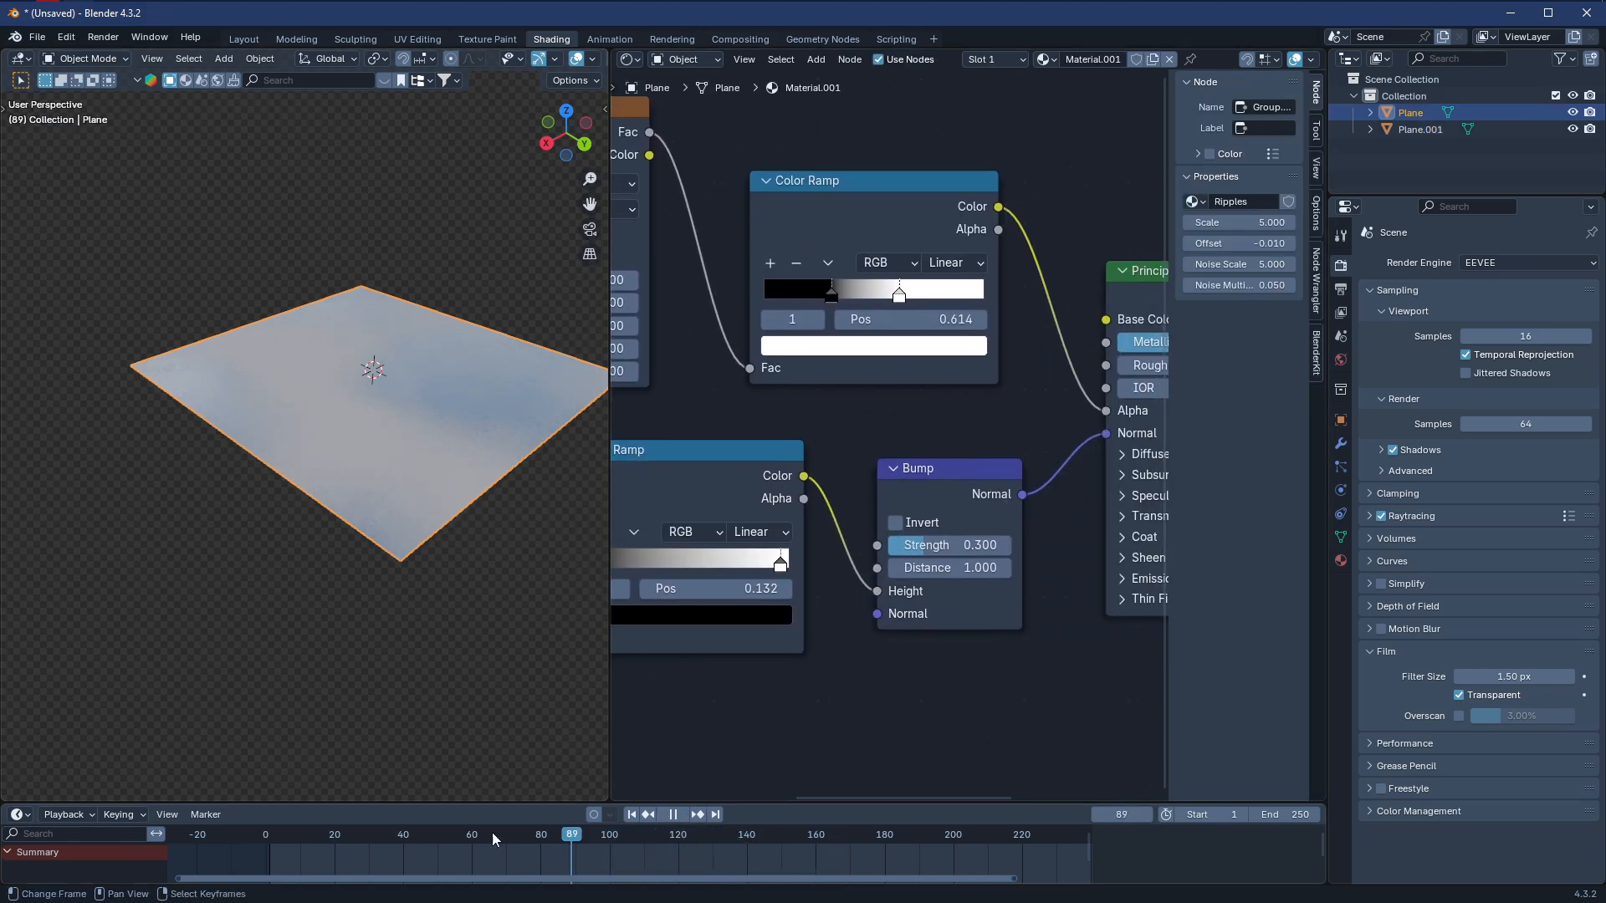
middle_click_drag(851, 509, 1113, 584)
scroll(1112, 584, "down", 5)
Select the lower plane and create a new material for it, bringing its nodes into view
middle_click_drag(544, 527, 452, 485)
right_click(468, 485)
left_click(1012, 60)
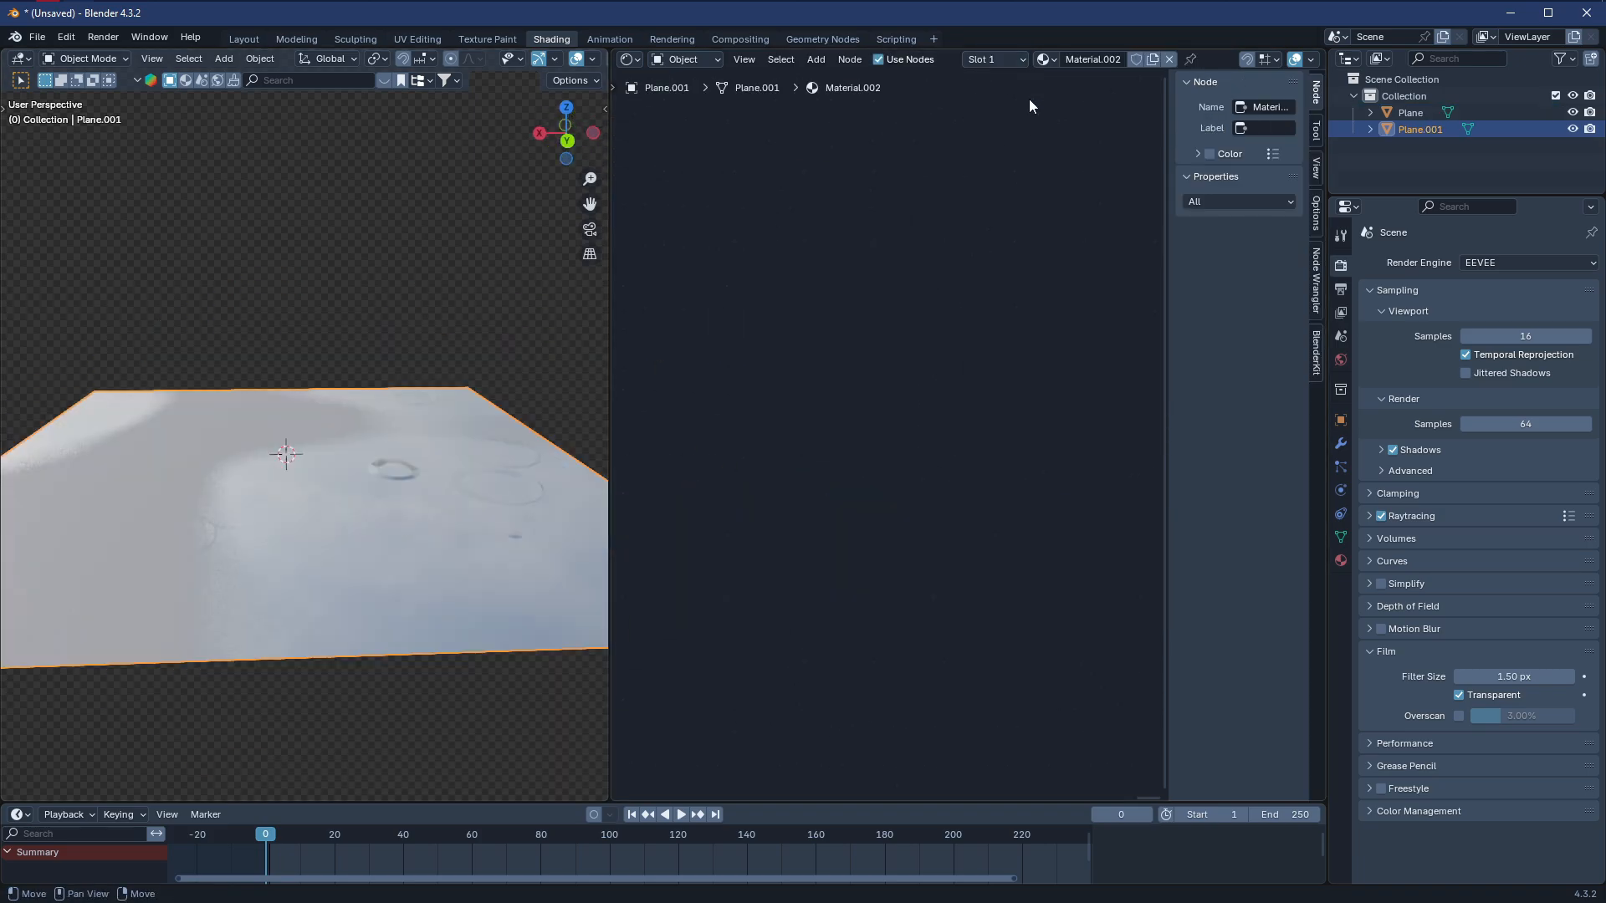
key("Home")
Set the lower plane's Base Color to a dark brown with Hue 0.090, Saturation 0.473 and Value 0.115
left_click(881, 411)
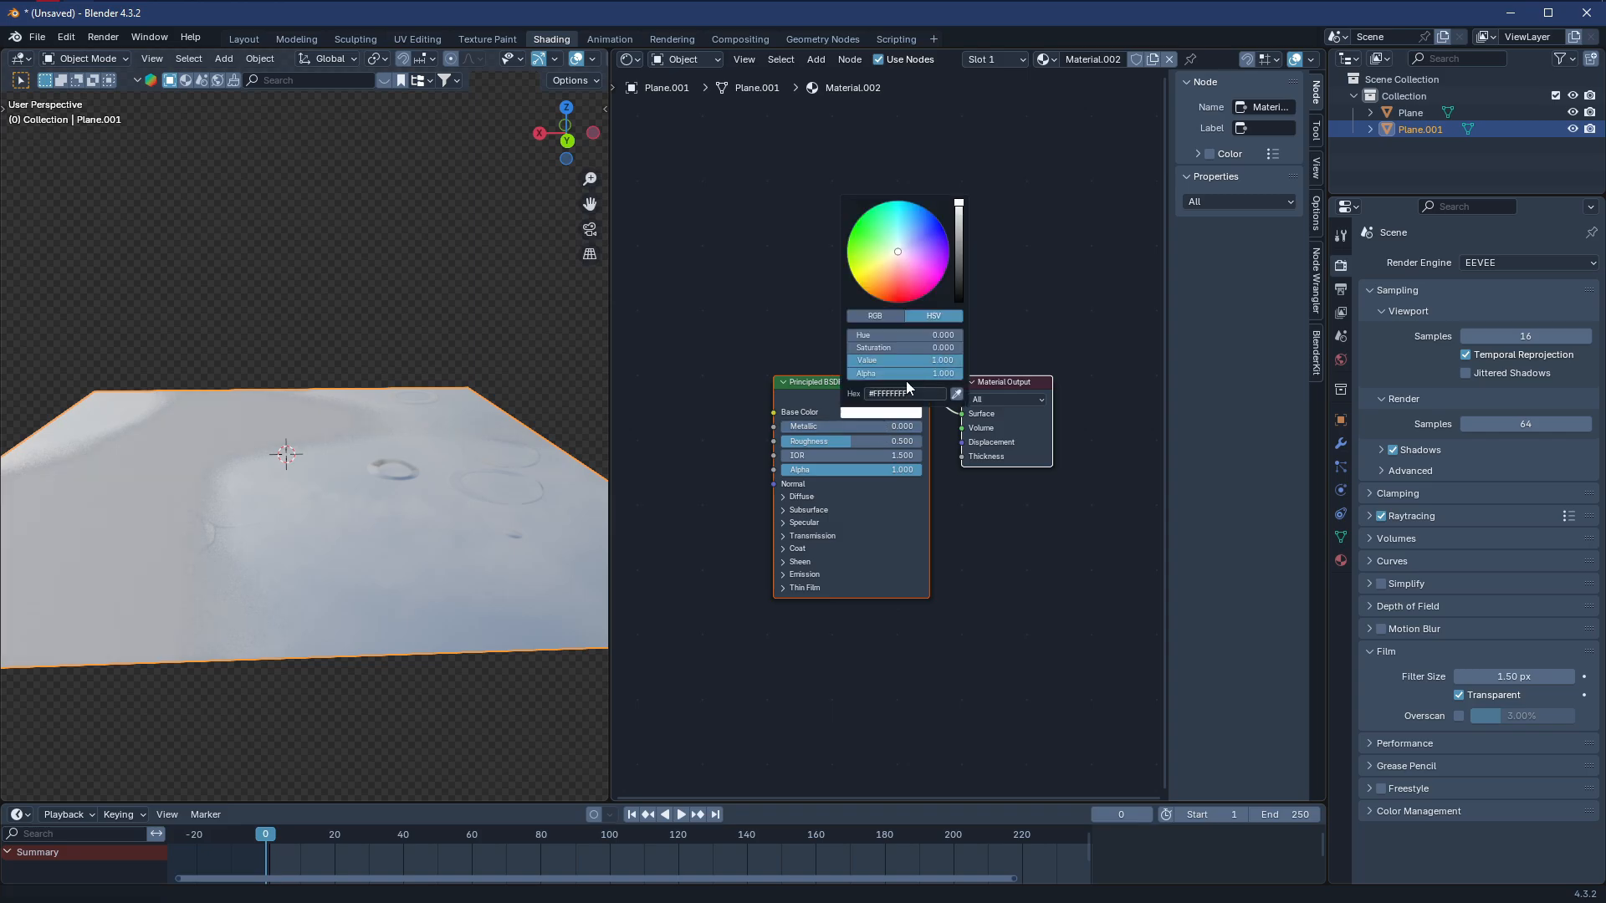
left_click_drag(959, 259, 958, 270)
middle_click_drag(359, 468, 452, 544)
left_click(883, 412)
left_click_drag(902, 293, 890, 263)
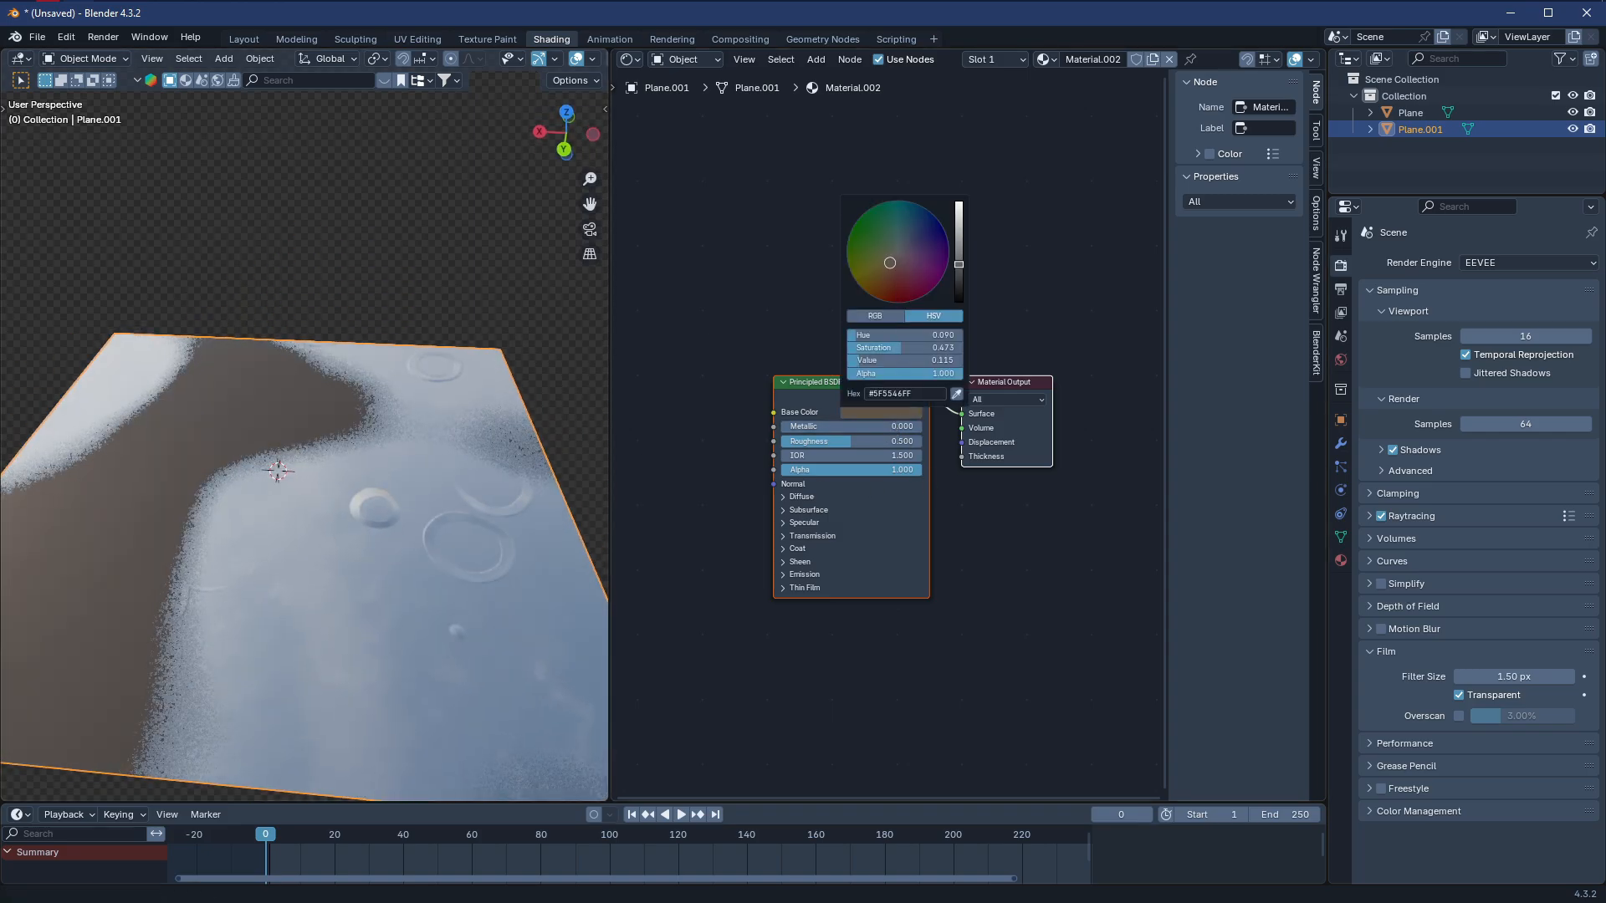
middle_click_drag(418, 599, 455, 577)
Adjust the lower plane's Roughness, trying 0.2, 0.1 and 0.3 while checking the surface from different angles
middle_click_drag(812, 566, 954, 577)
left_click_drag(1004, 454, 964, 454)
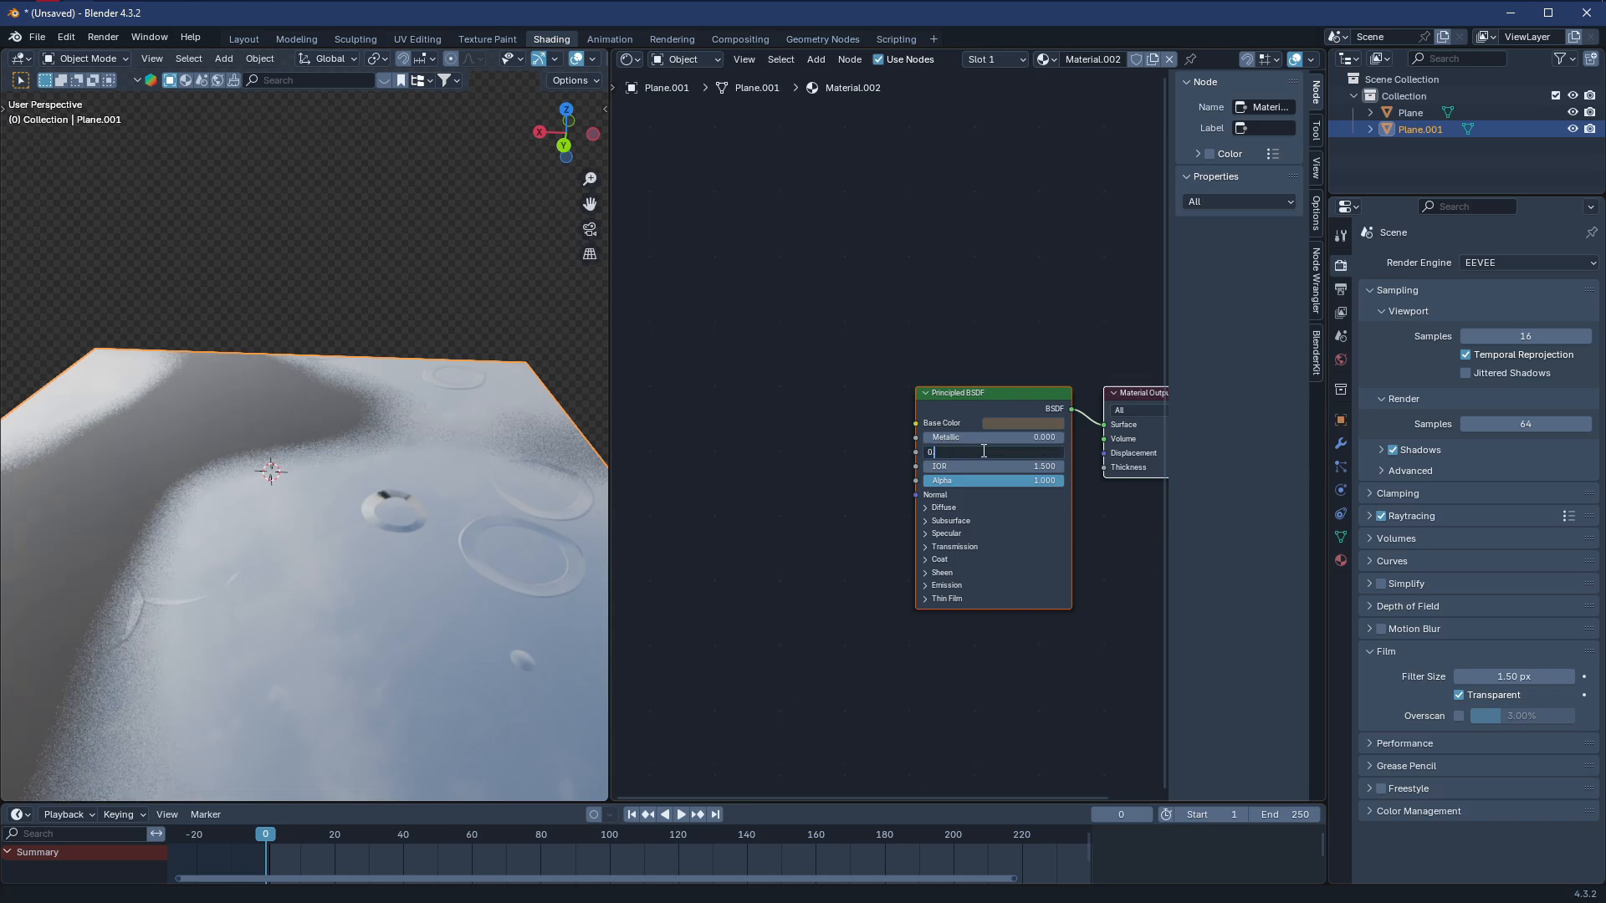
type("0.2")
key("Return")
middle_click_drag(334, 544, 375, 556)
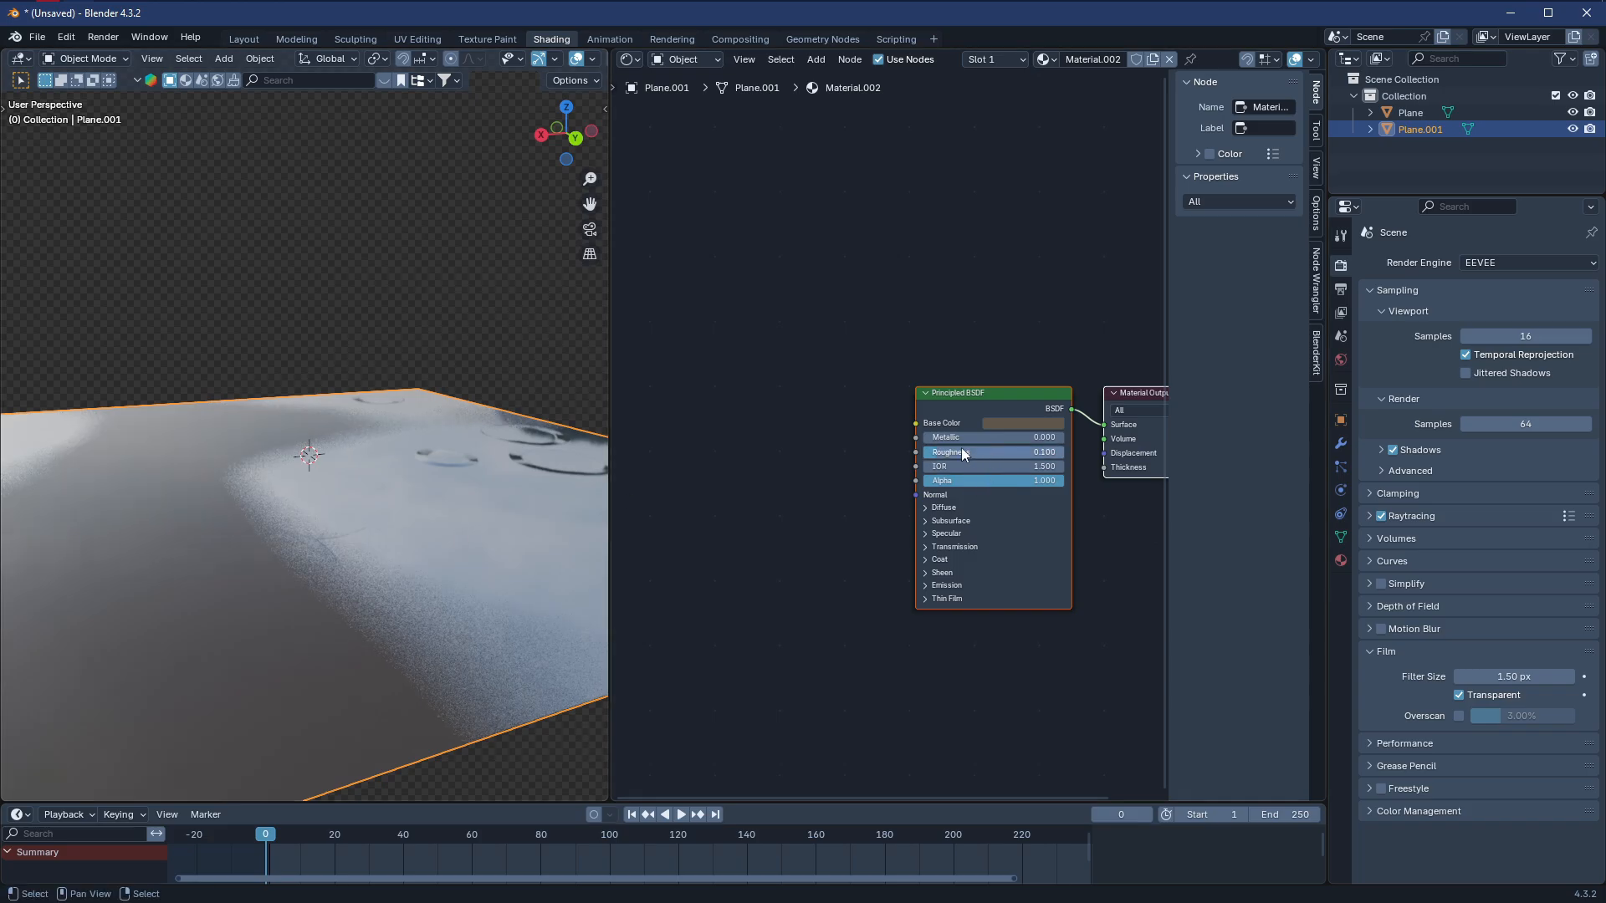
middle_click_drag(376, 498, 253, 498)
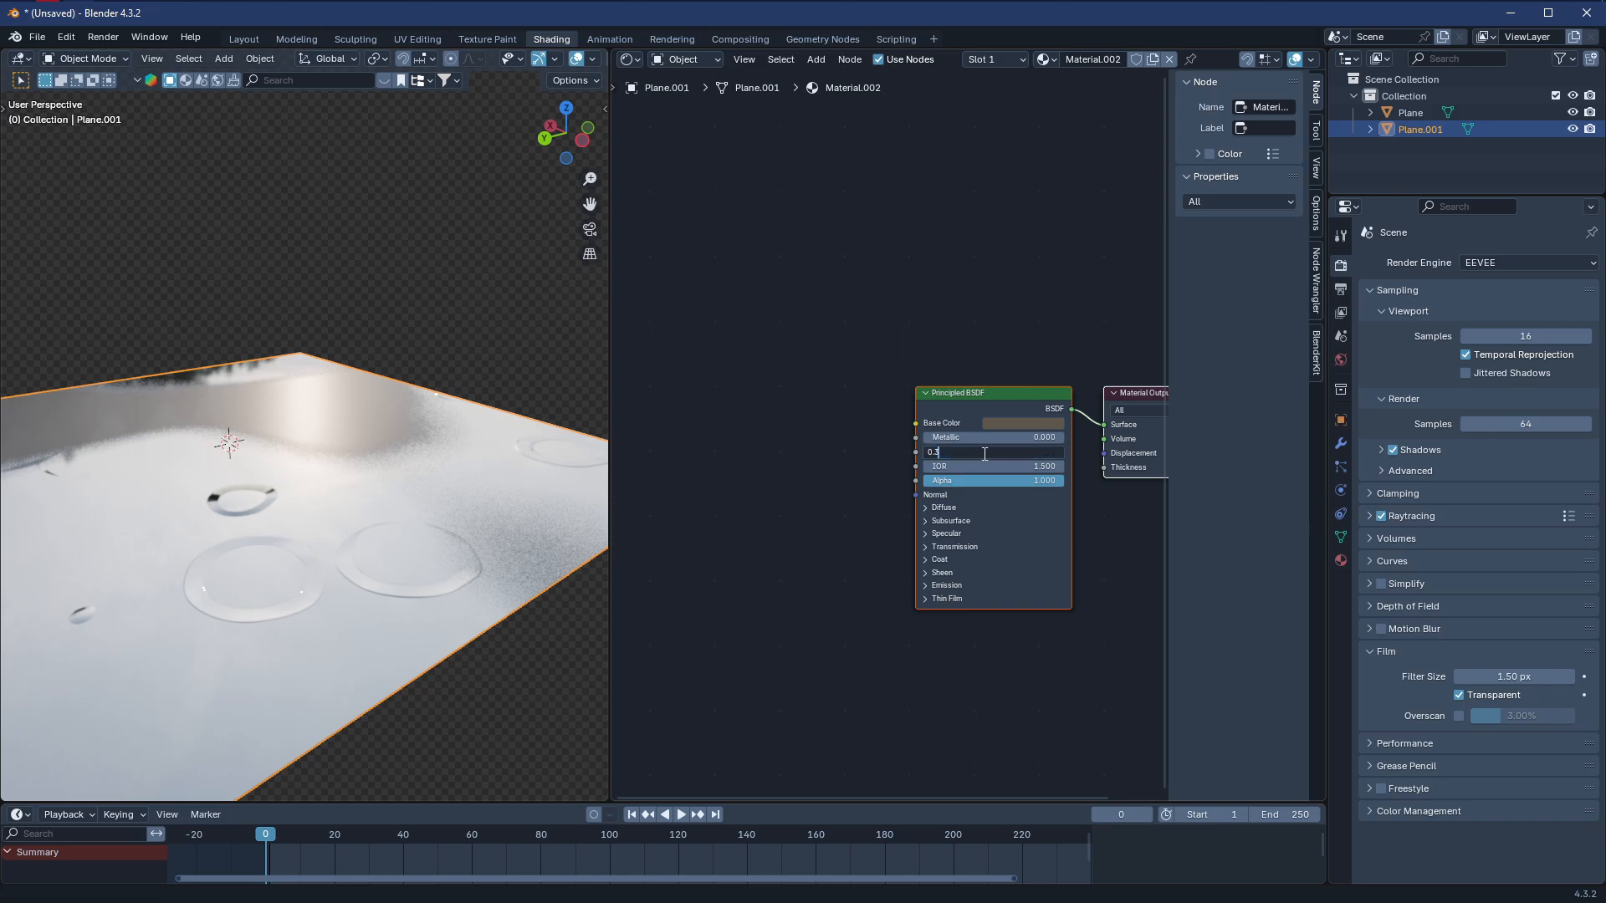
middle_click_drag(327, 492, 401, 595)
key("shift+a")
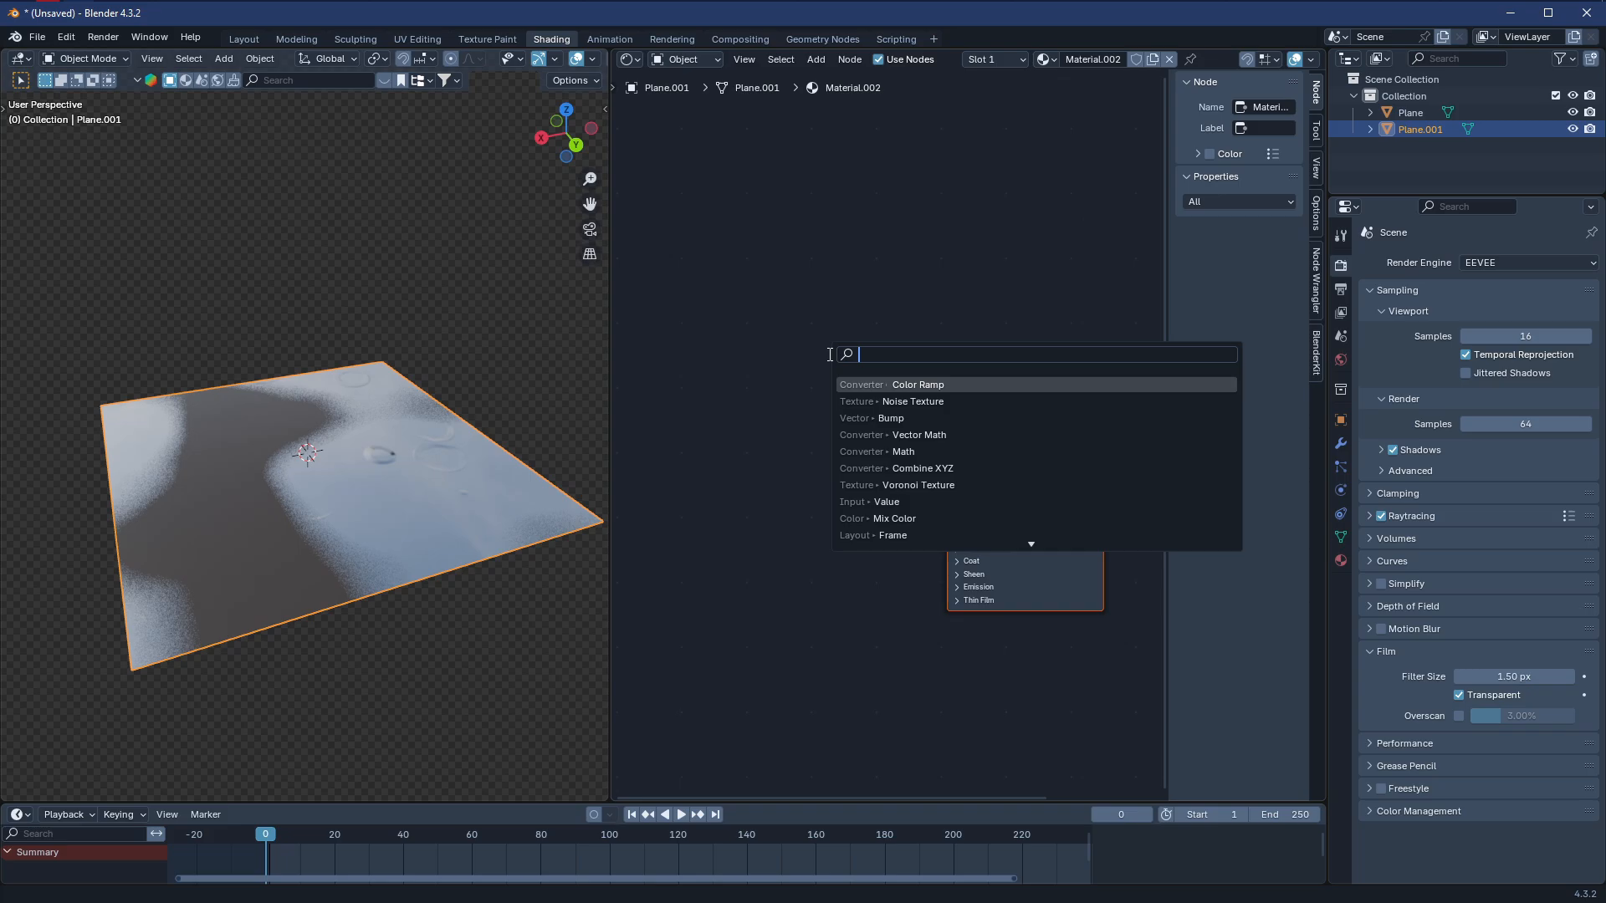
type("ra")
key("Escape")
left_click(519, 506)
scroll(849, 576, "up", 4)
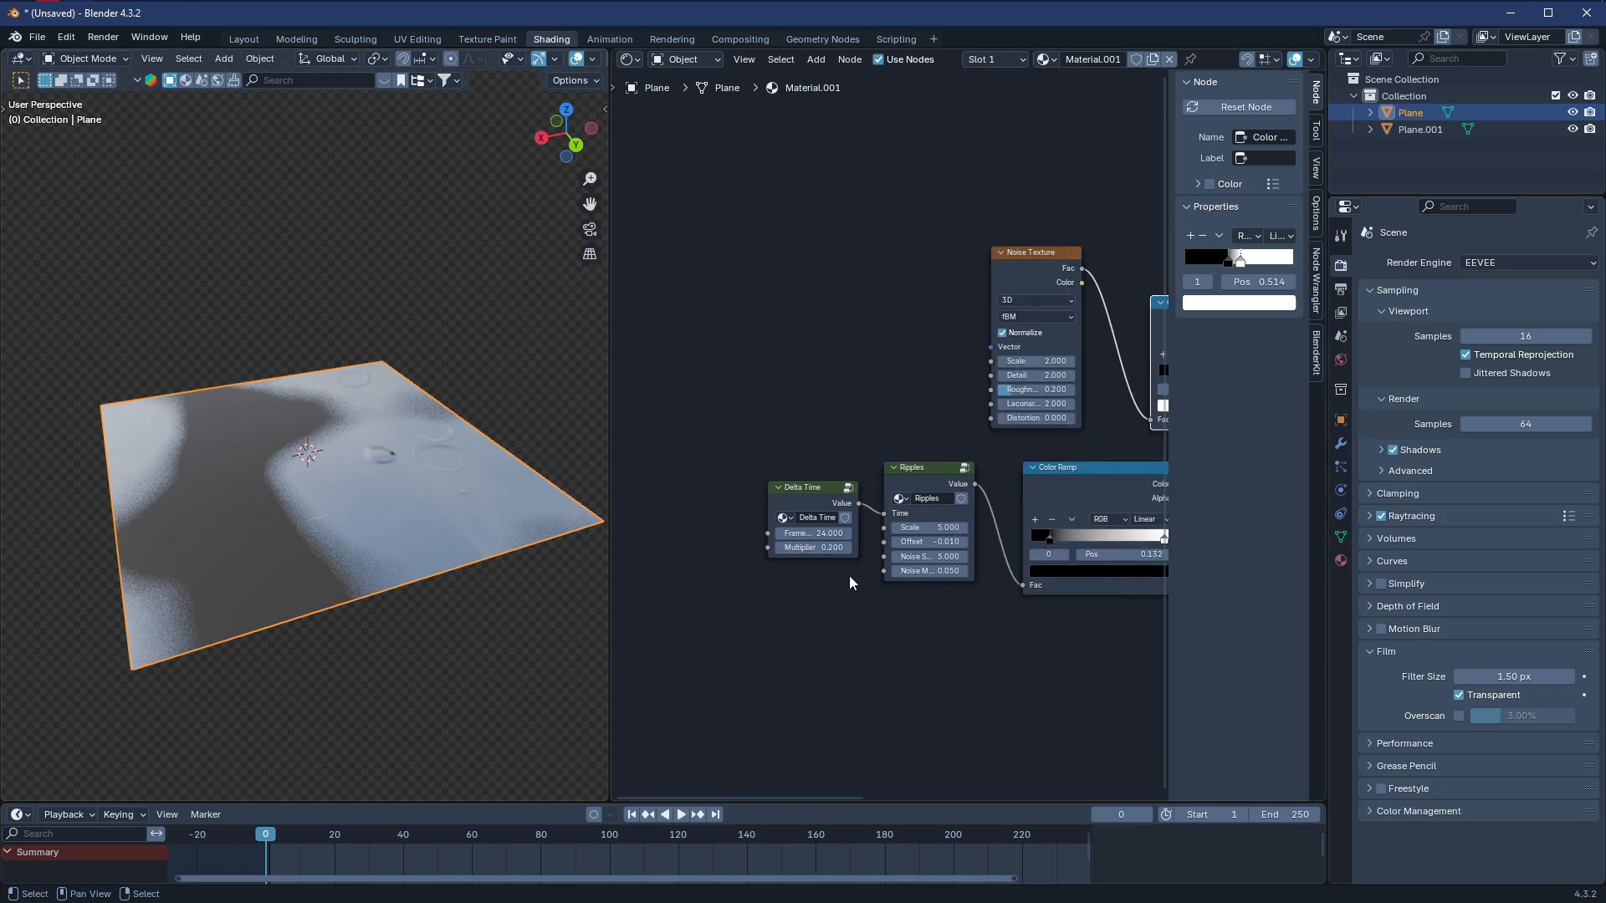
Add the Ripples node group to the lower plane's material, beside its Principled BSDF
left_click(286, 455)
key("shift+a")
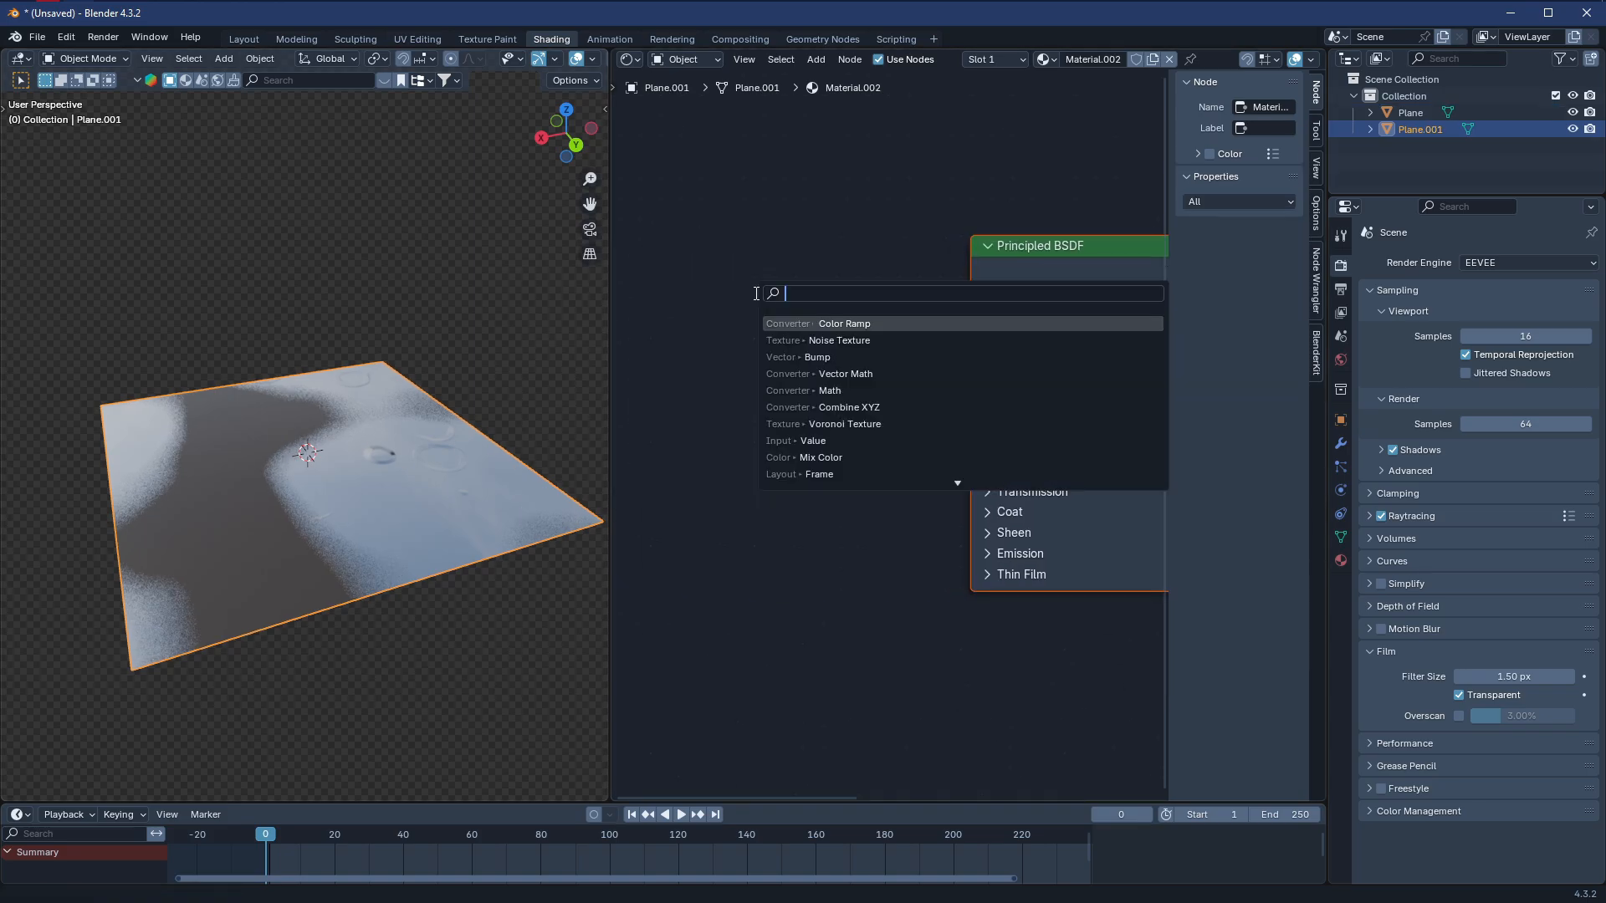
type("rip")
key("Return")
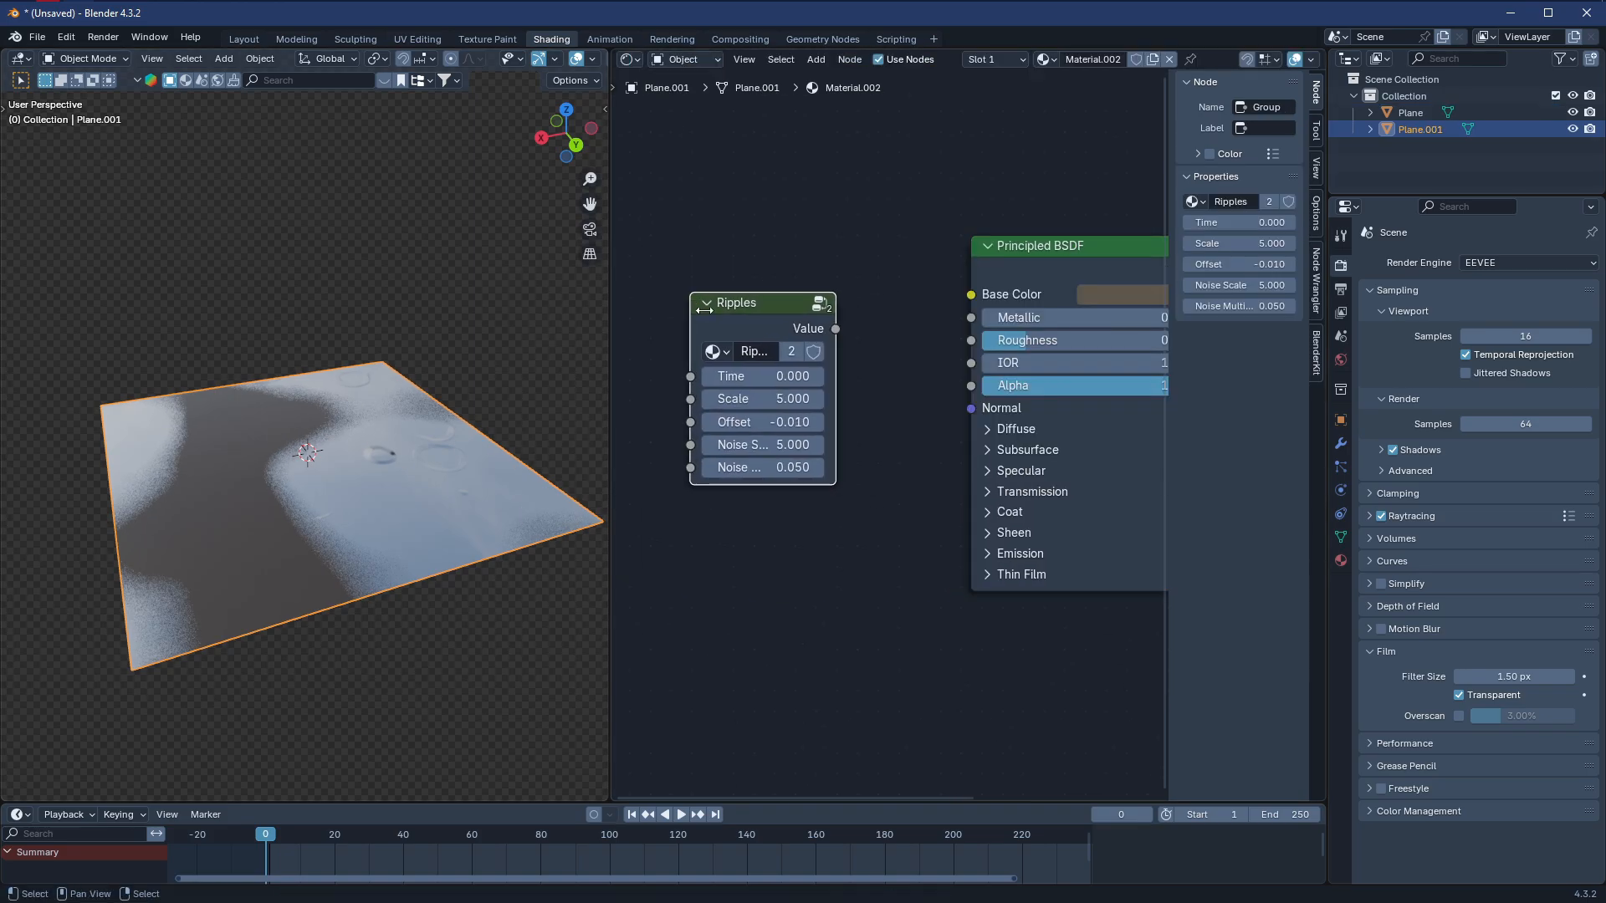
left_click(822, 355)
Add a Mix Color node between Ripples and the Principled BSDF, and drive its Factor with the Ripples Value
scroll(821, 353, "down", 1)
key("shift+a")
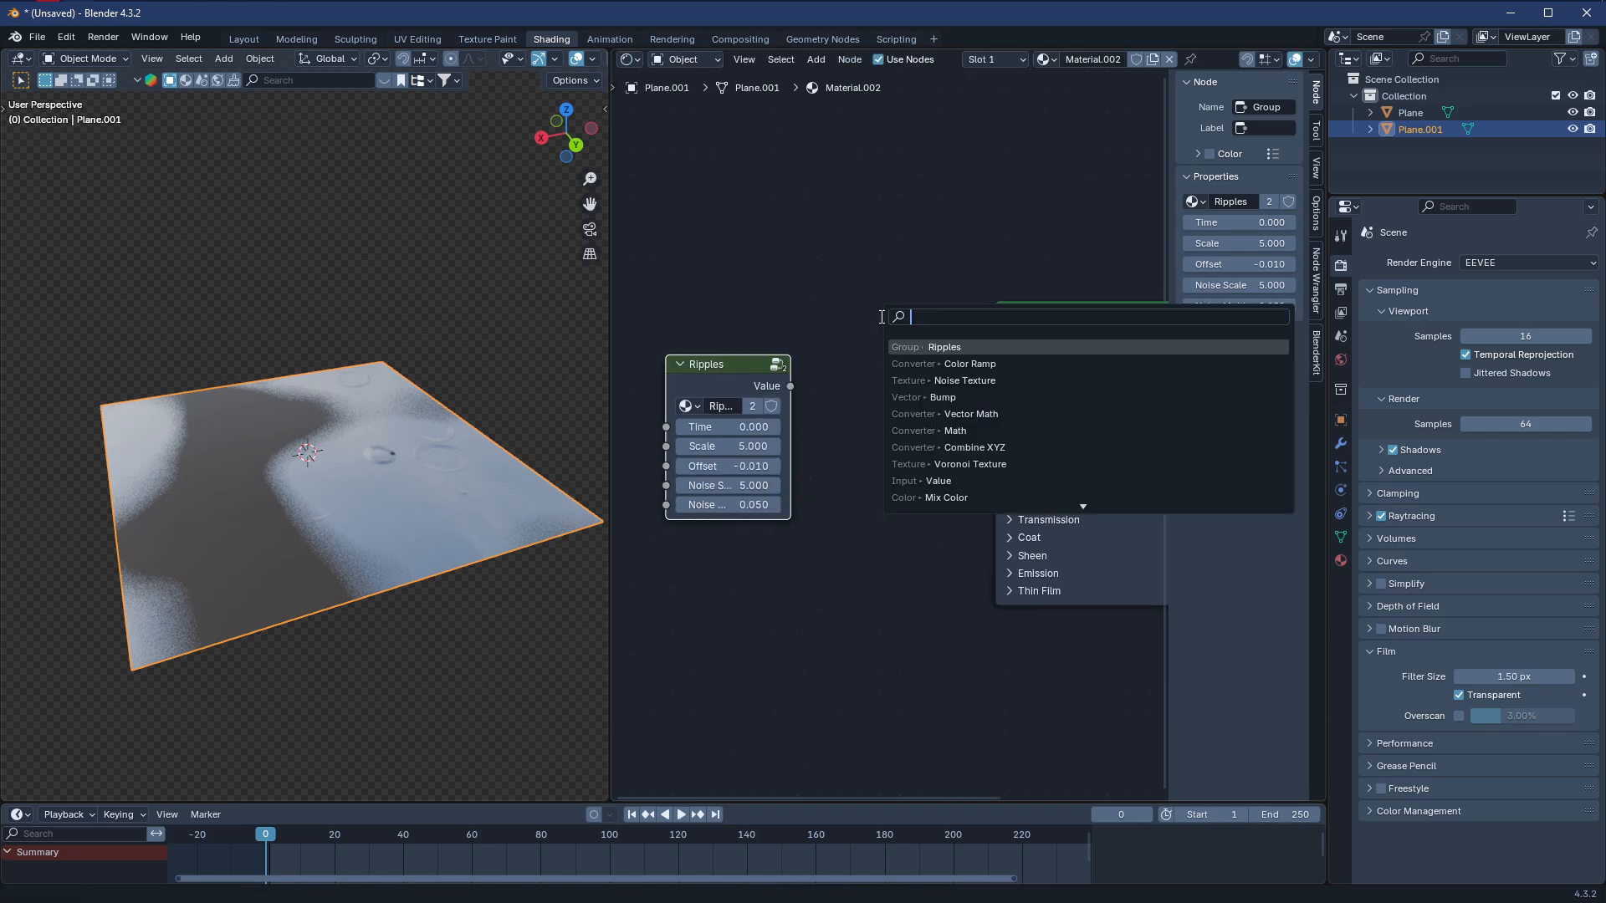
type("mix")
key("Return")
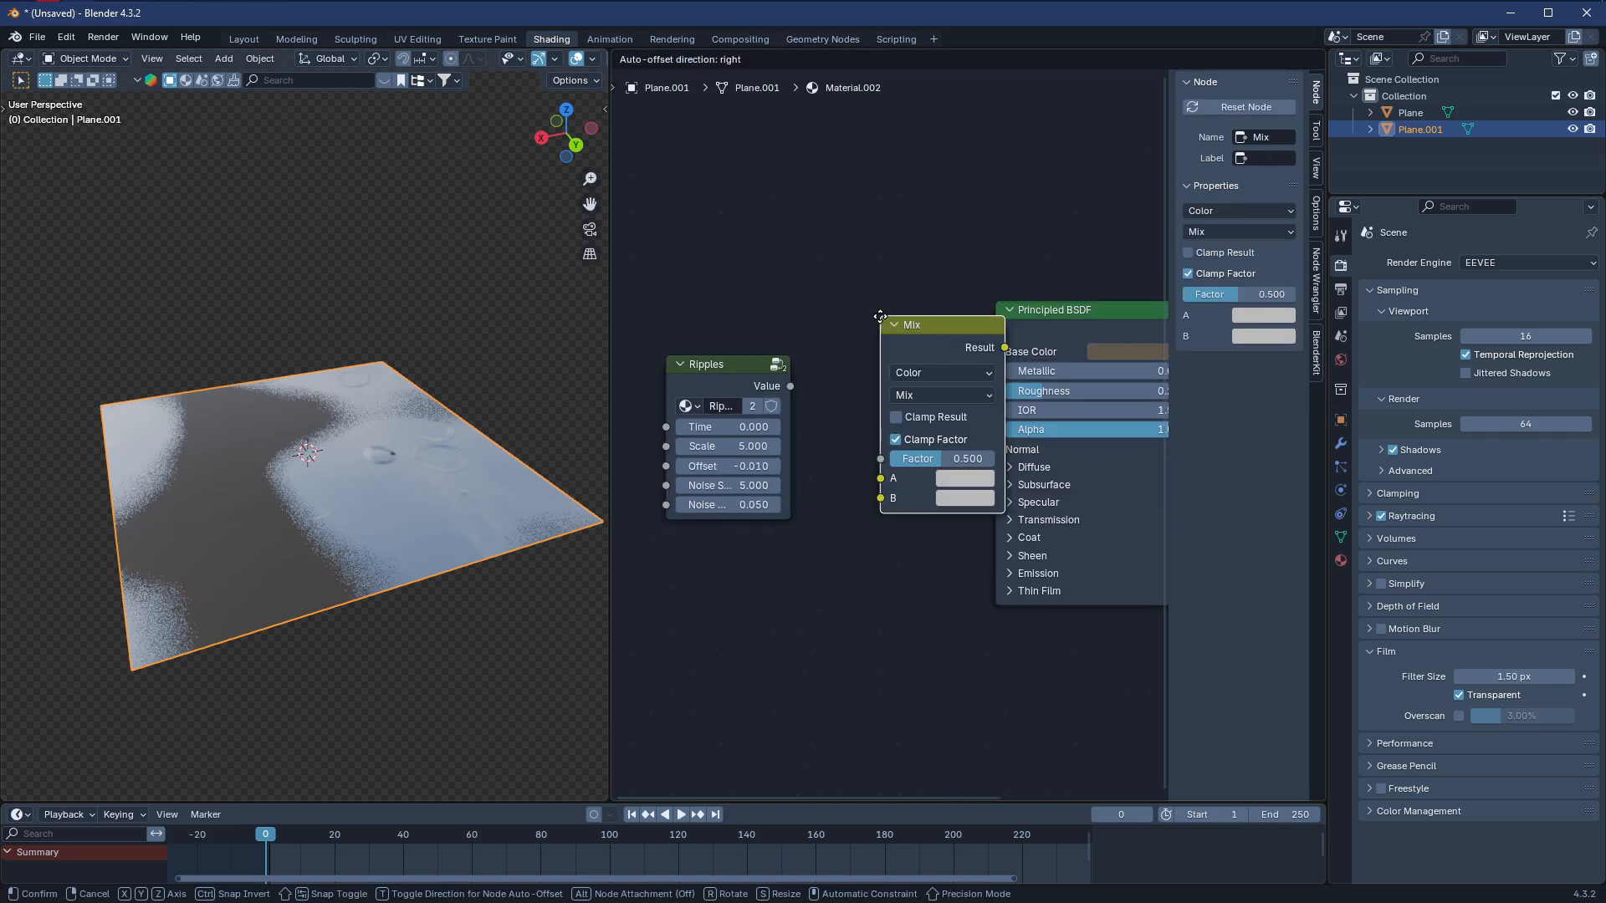
left_click(815, 288)
left_click_drag(770, 379, 726, 354)
Sample the material's dark brown into Mix colors A and B, and connect the Mix Result to Base Color
left_click(914, 451)
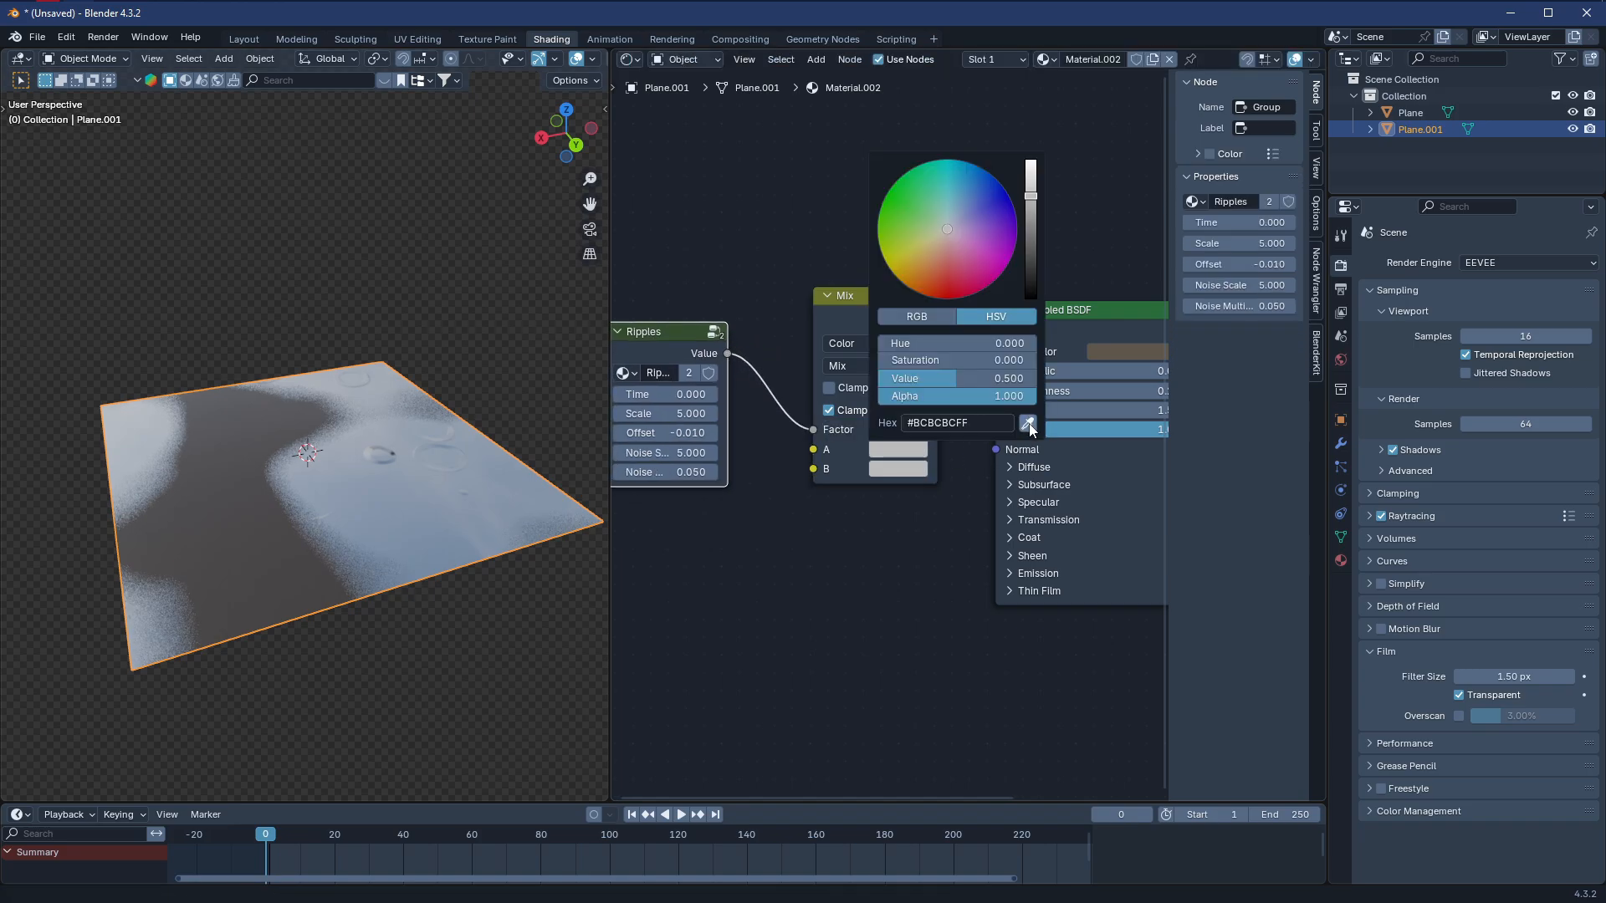
left_click(1029, 423)
left_click(915, 466)
left_click(1028, 438)
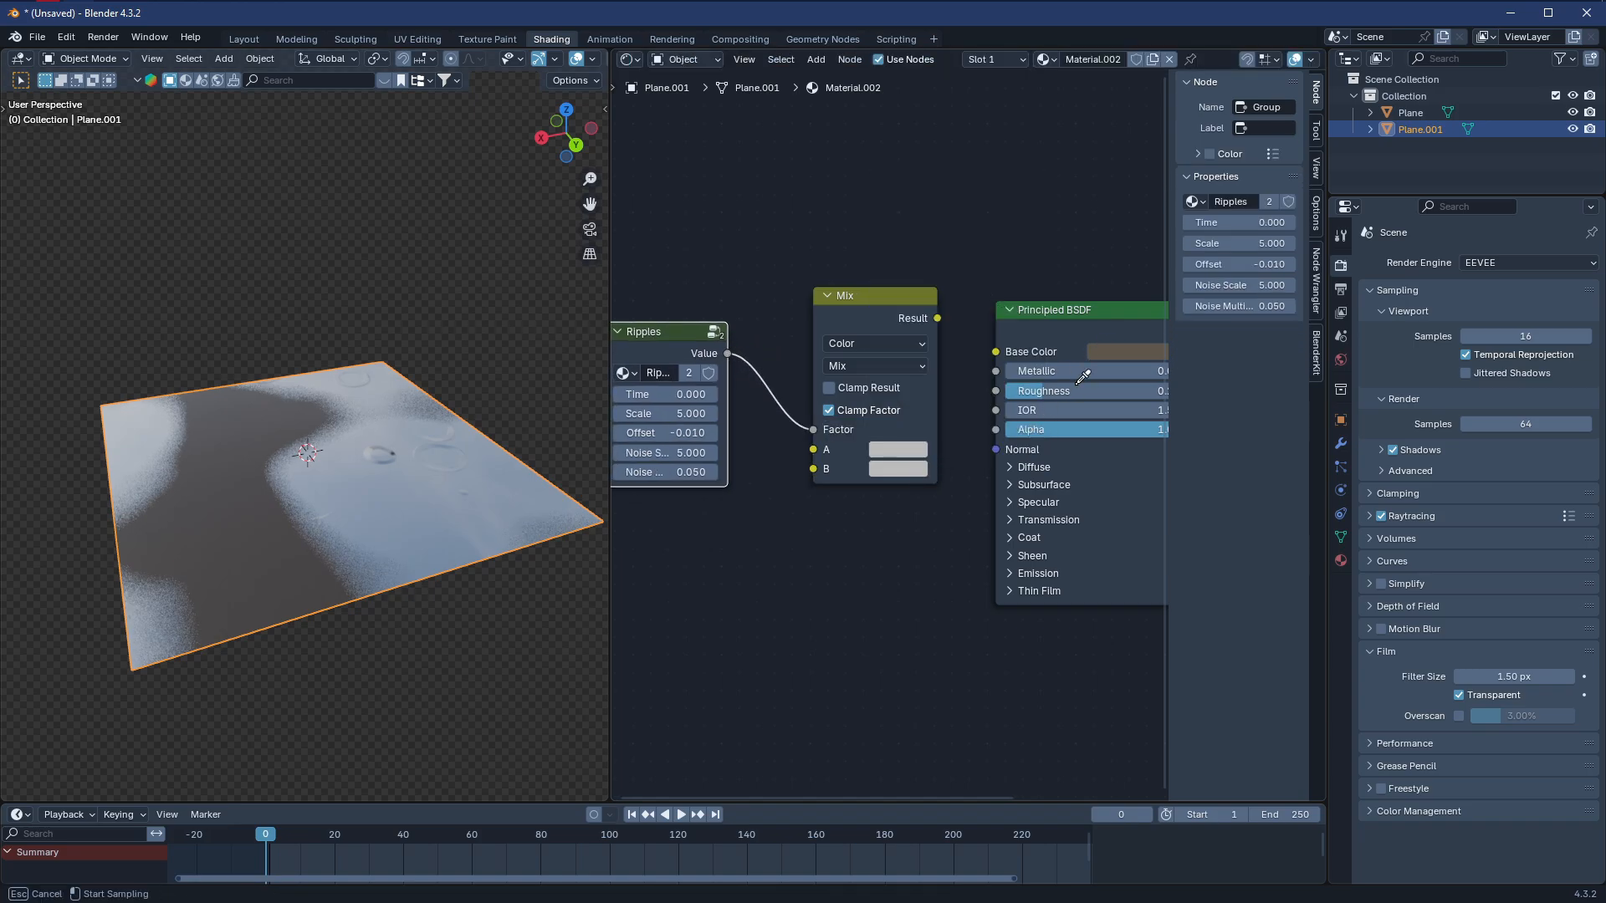
left_click_drag(937, 318, 995, 352)
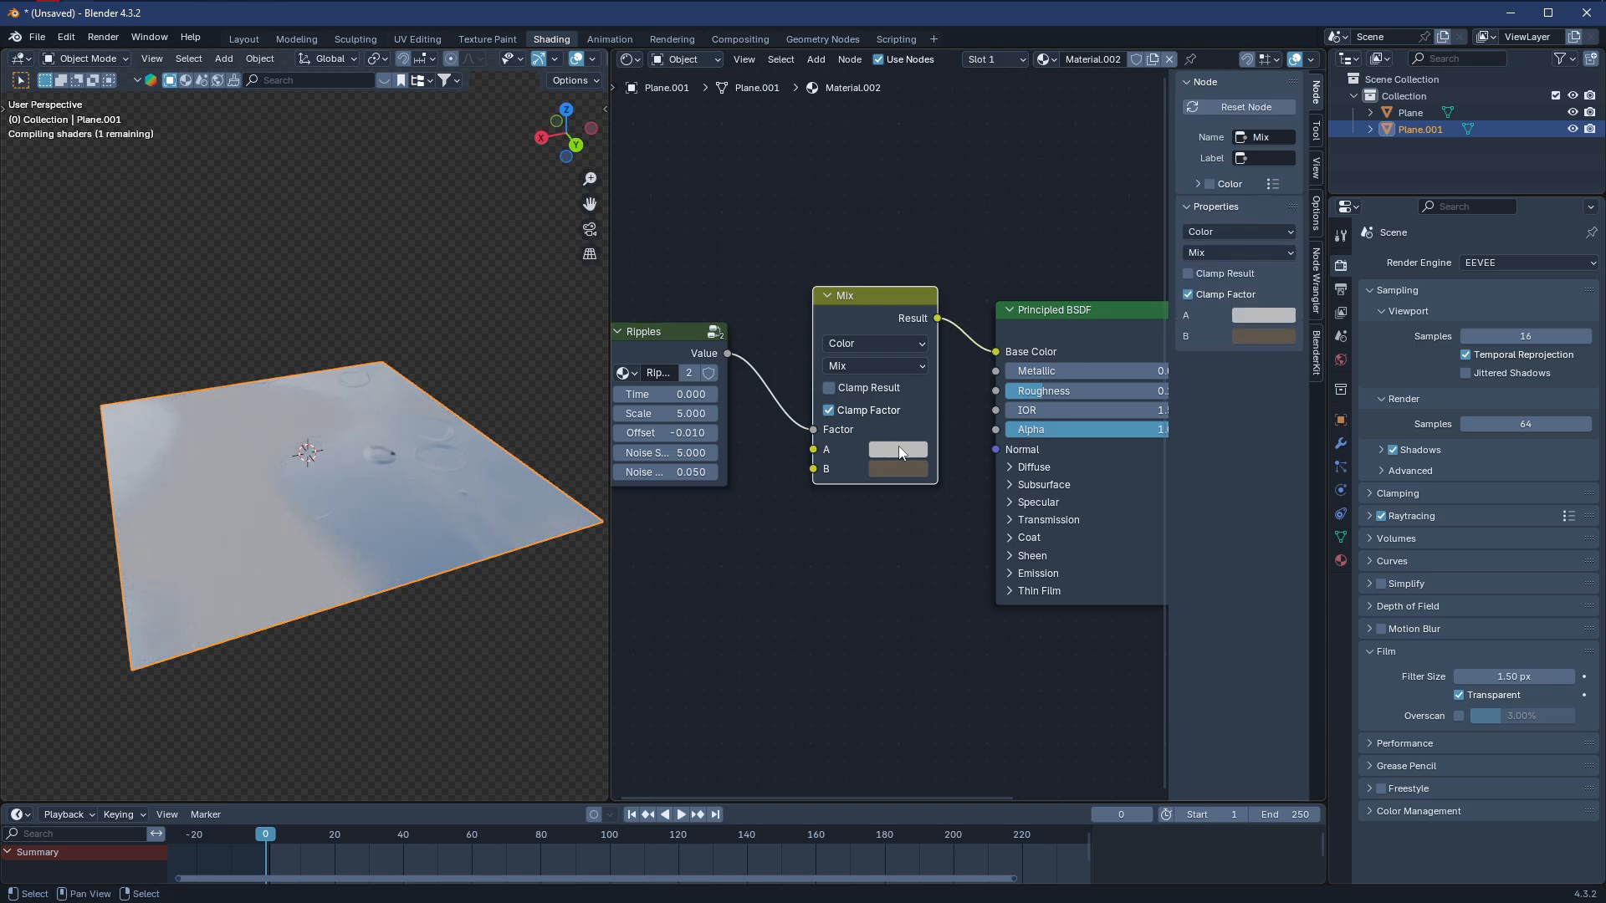
left_click(898, 449)
left_click(1028, 424)
left_click(373, 433)
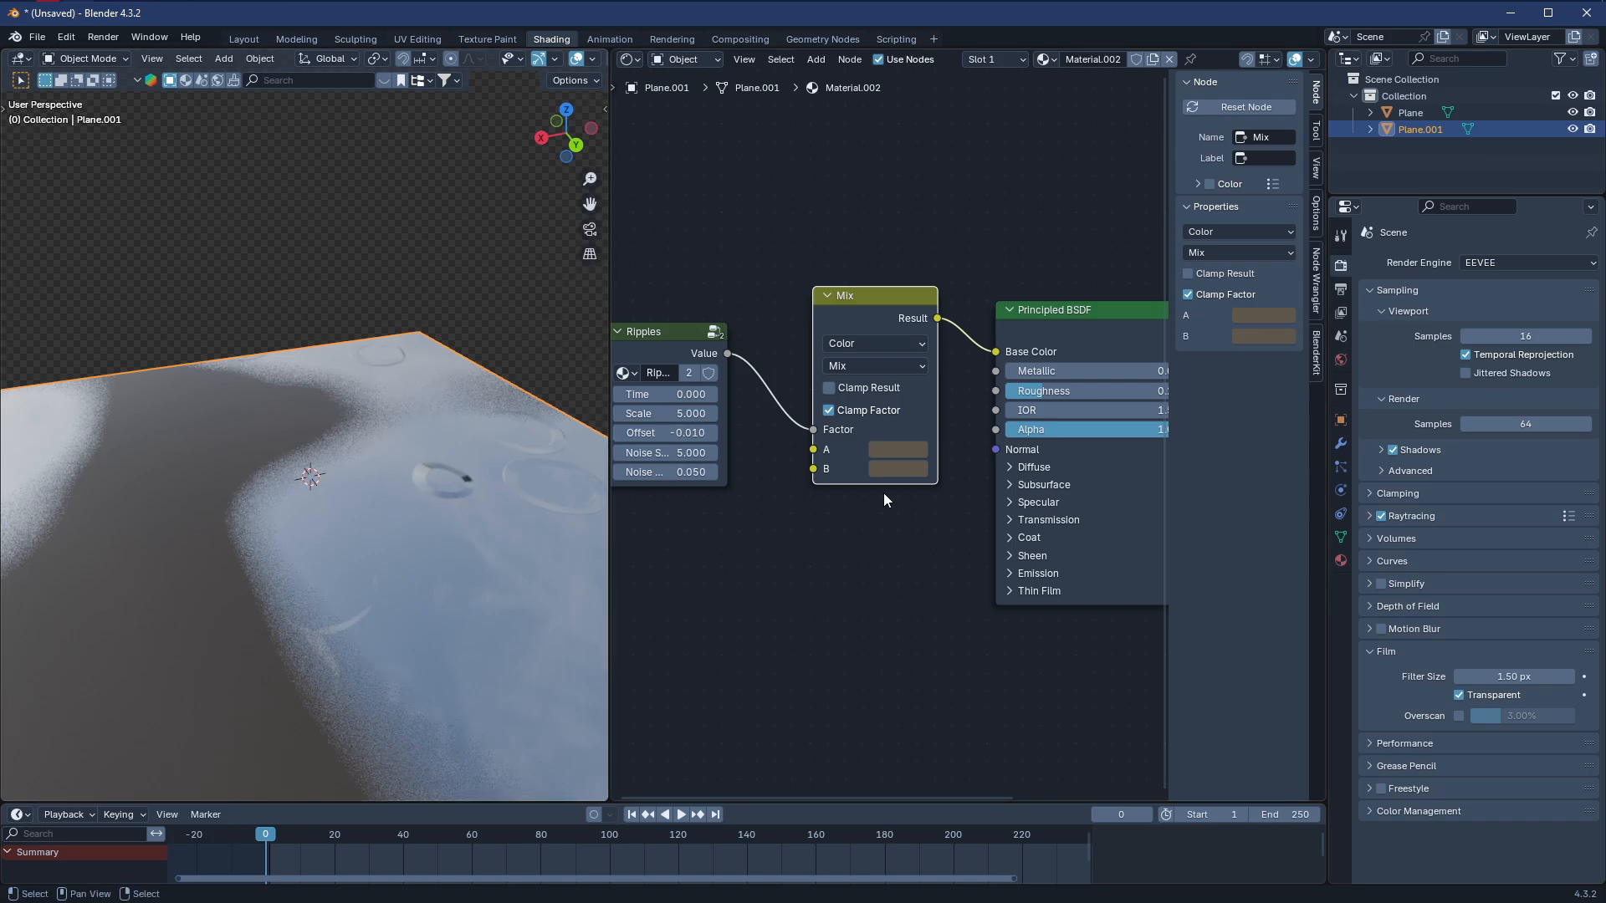
left_click(903, 449)
left_click_drag(1030, 247, 1032, 188)
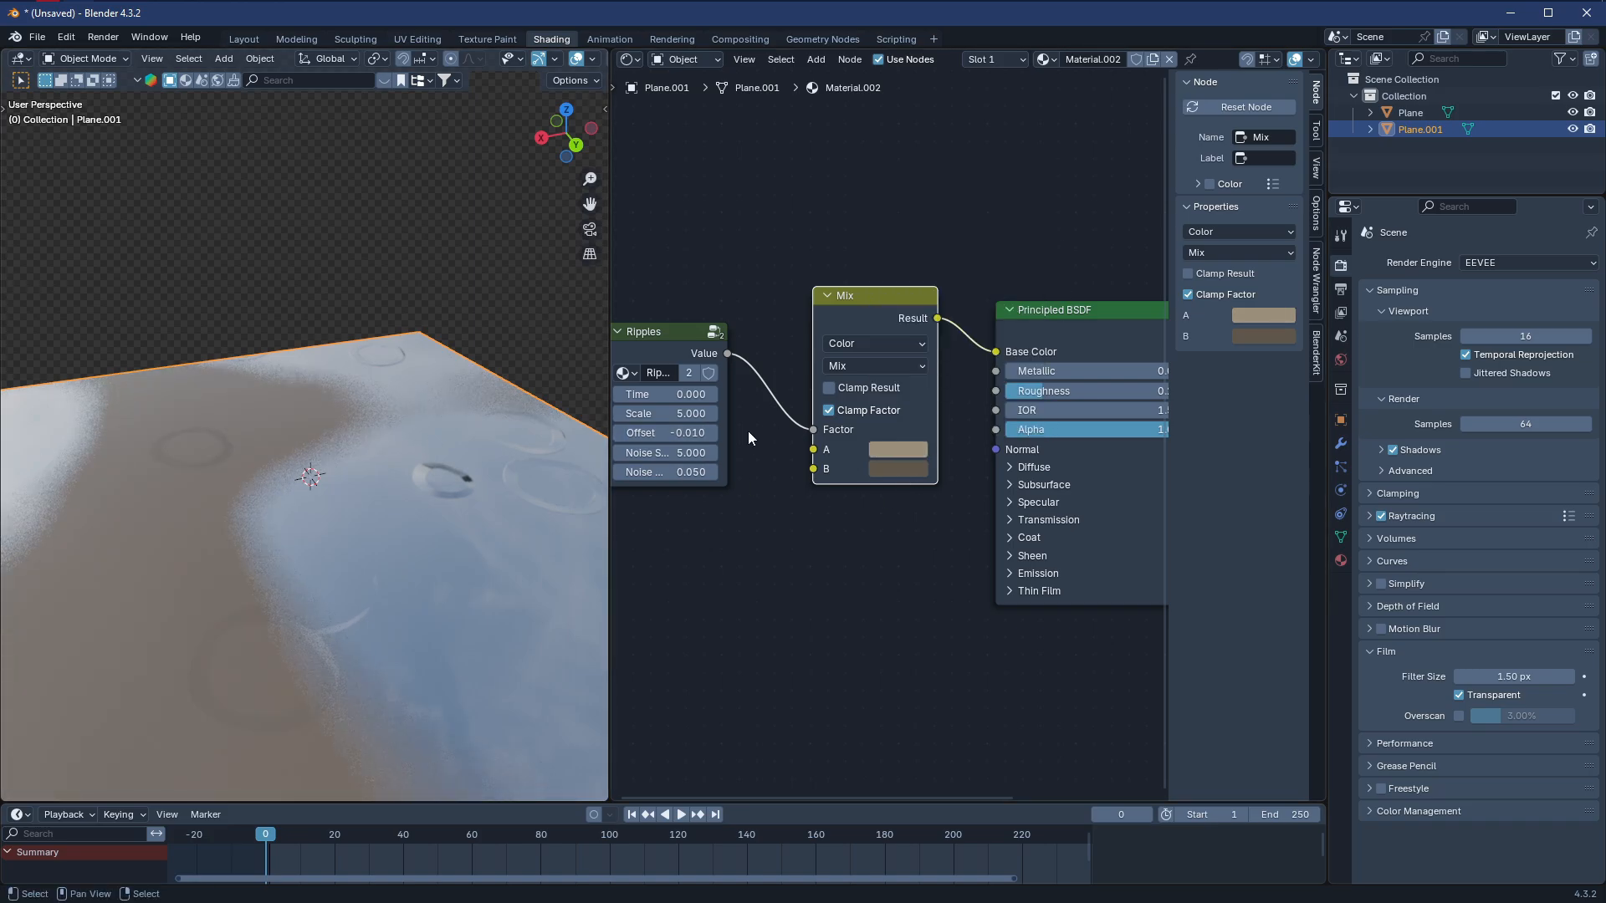
key("ctrl+z")
Set Mix color B to a slightly lighter brown with Value 0.130, comparing the ripple rings on the ground
left_click(920, 470)
left_click_drag(1030, 266, 1030, 238)
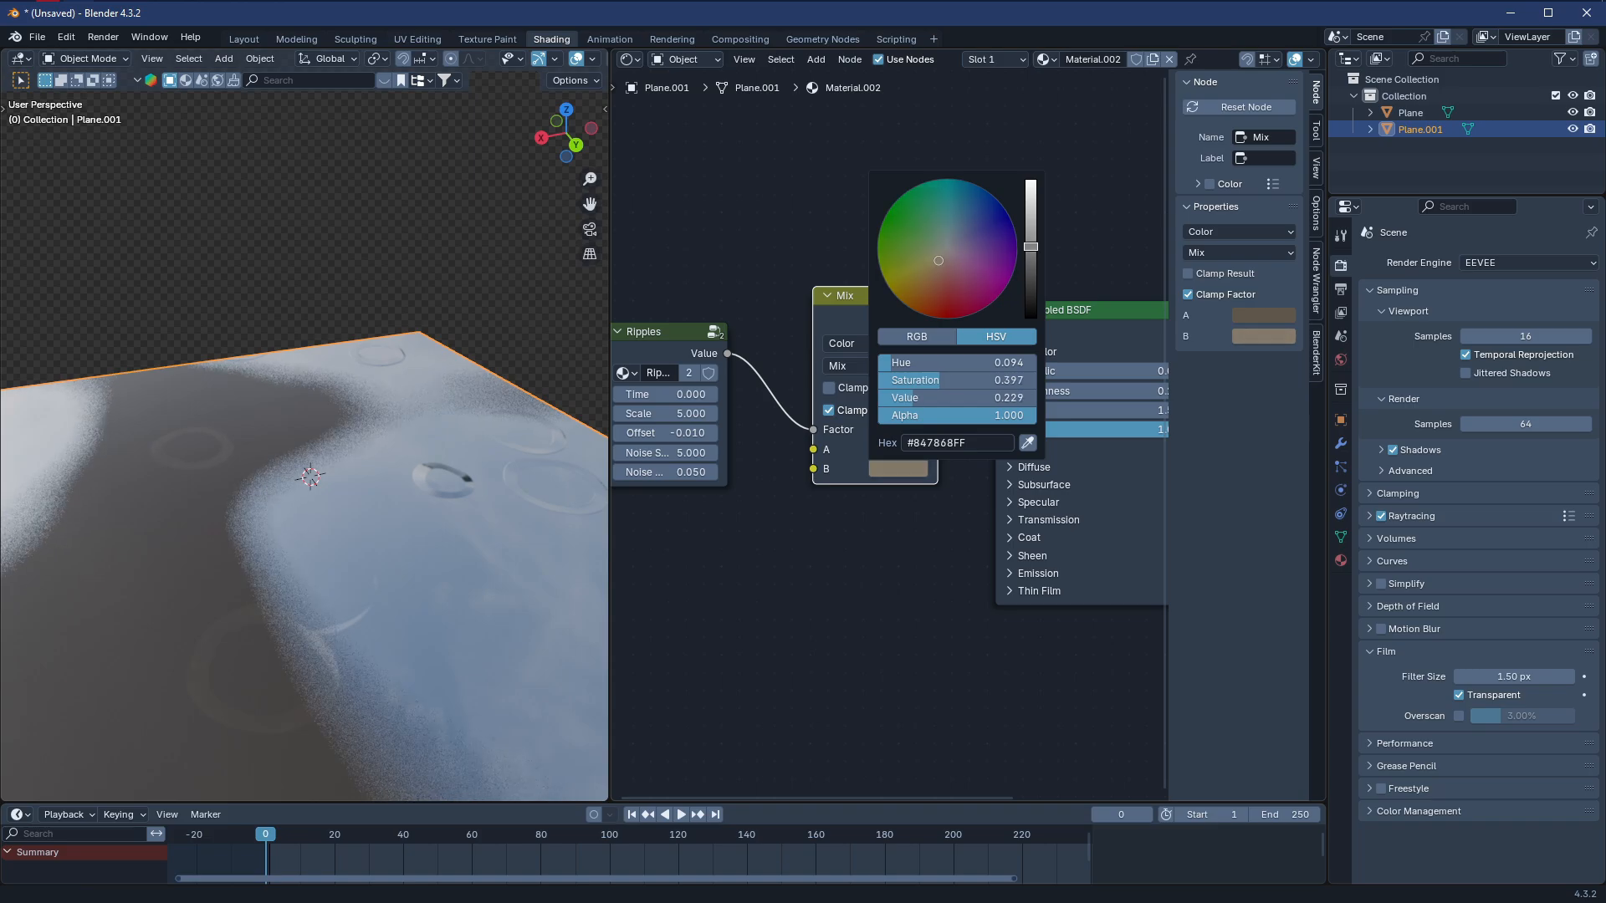
middle_click_drag(403, 478, 330, 632)
scroll(331, 639, "up", 3)
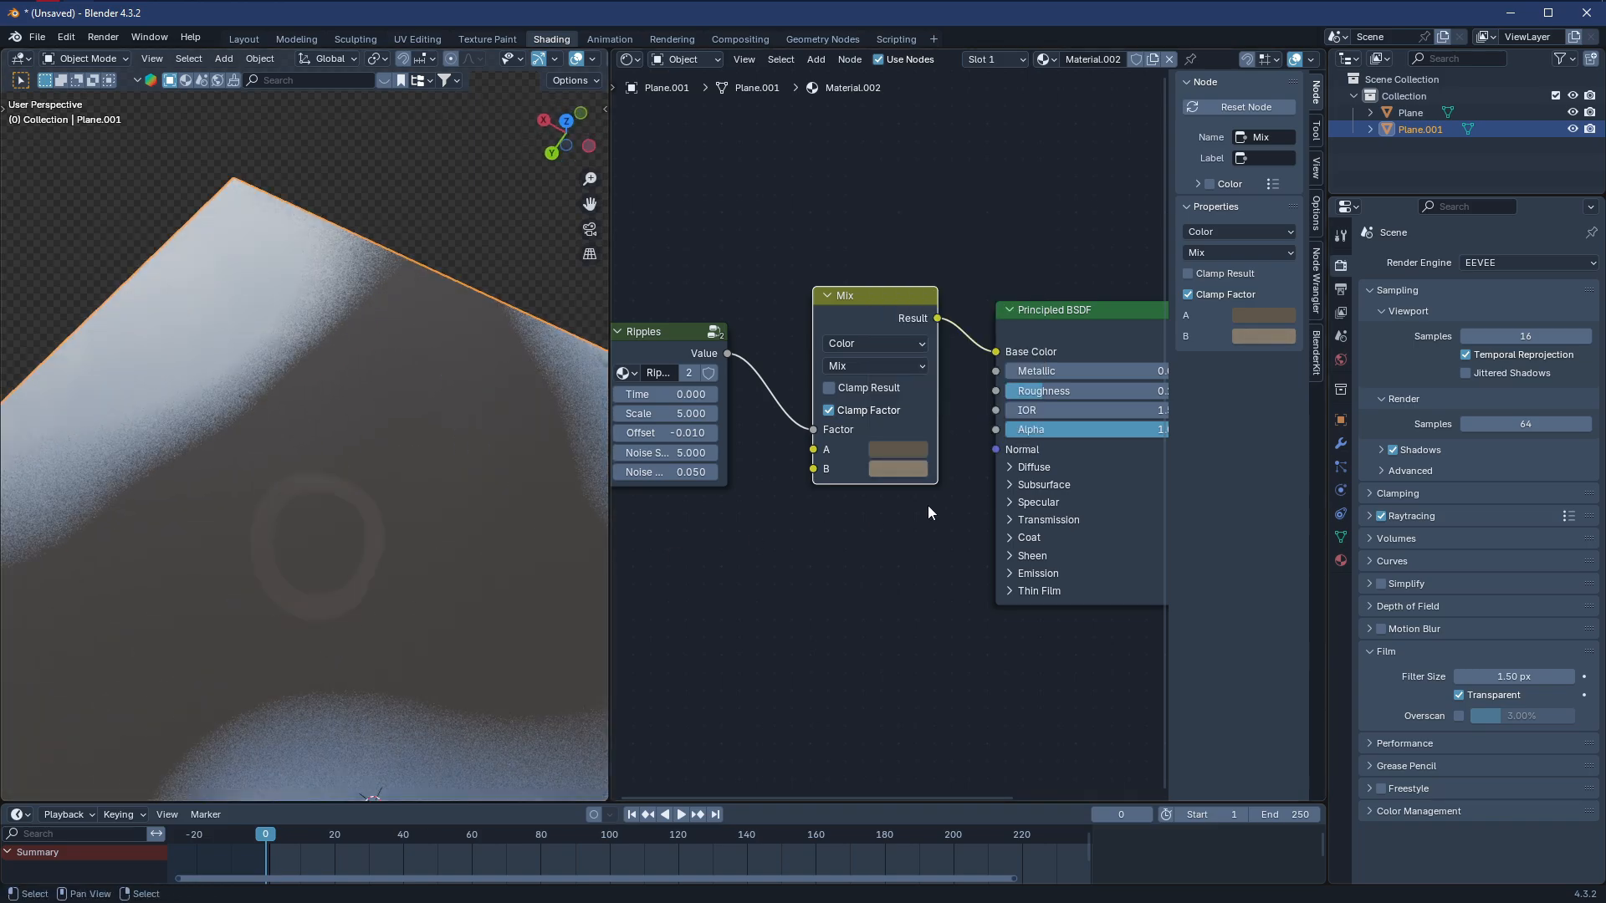
left_click(918, 468)
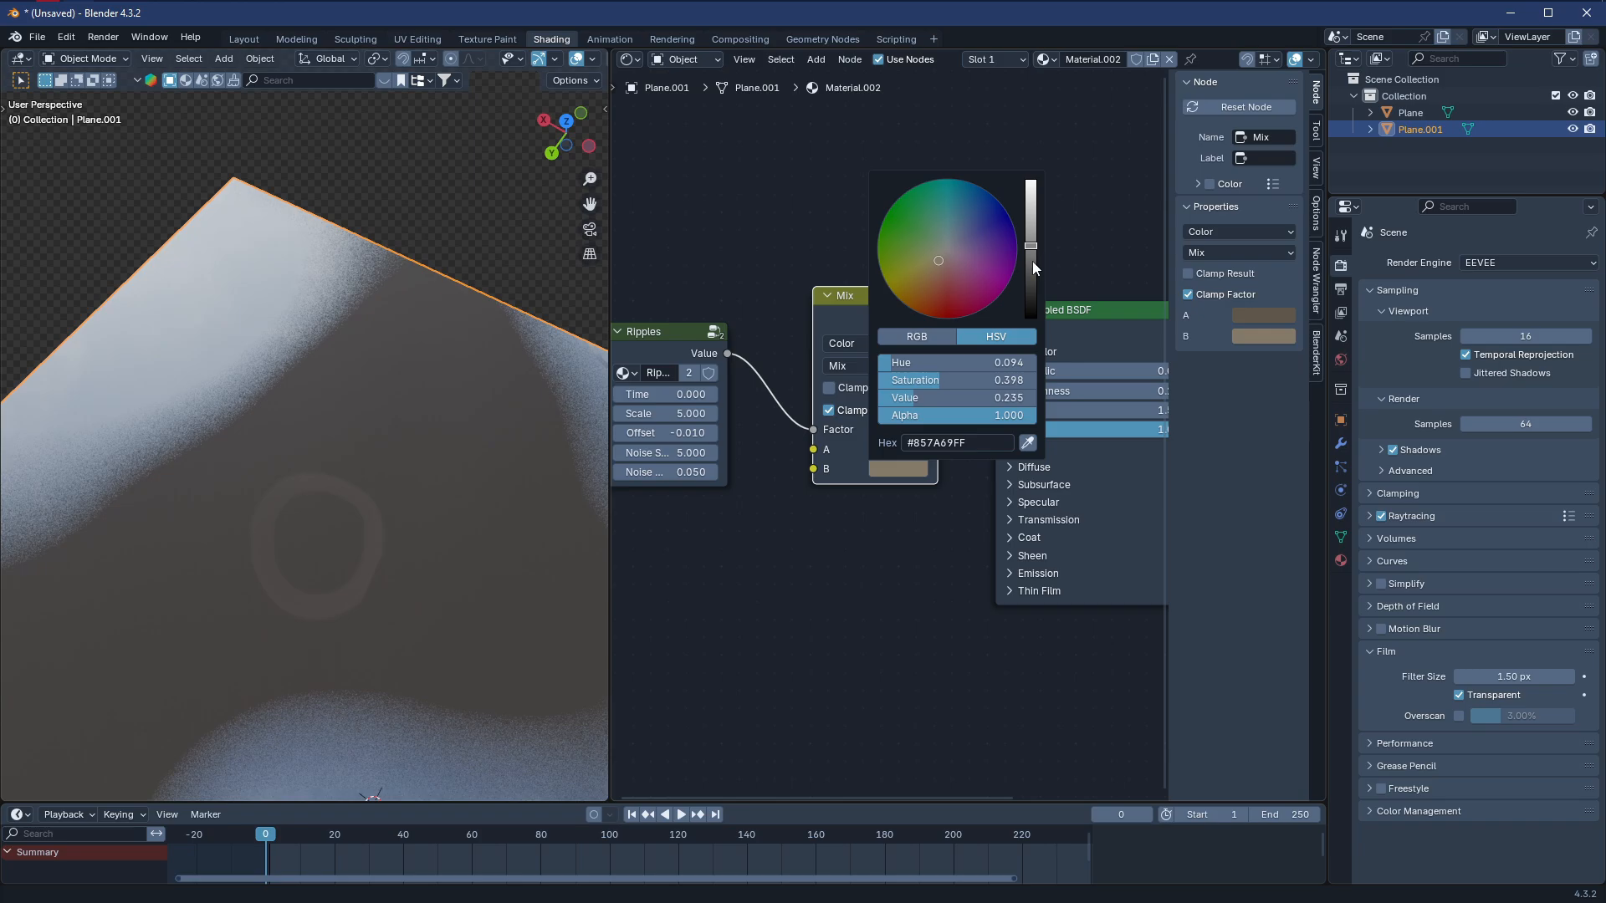
middle_click_drag(359, 468, 597, 695)
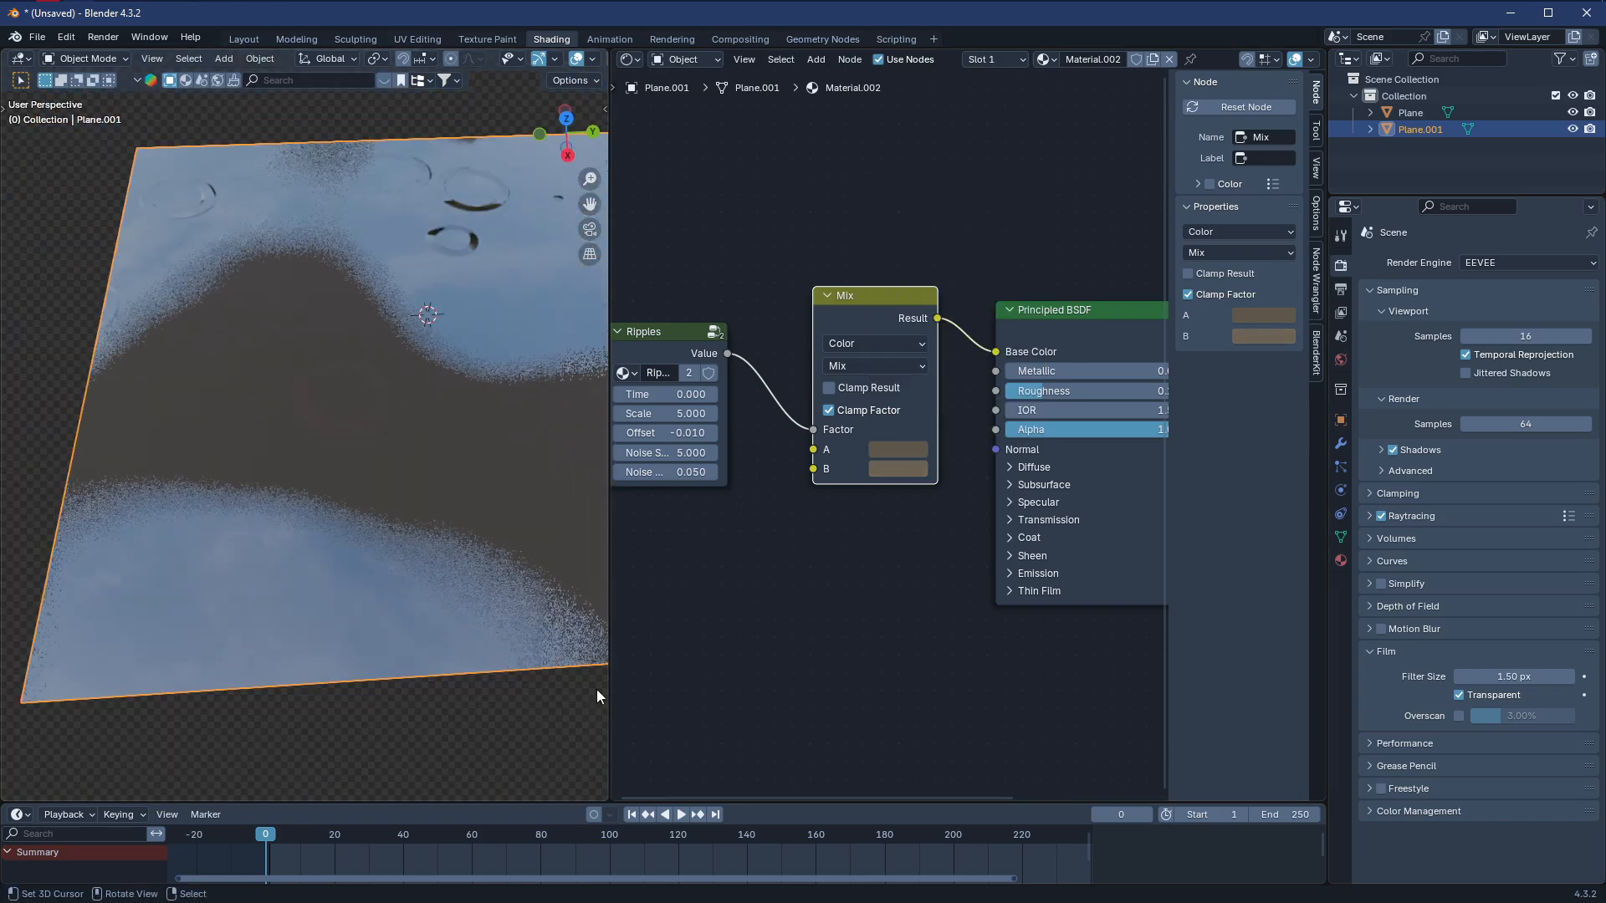
Add the Delta Time group, connect its Value to the Ripples Time input, and play the animation to check the ground
left_click(681, 814)
middle_click_drag(478, 640, 418, 585)
middle_click_drag(767, 484, 973, 493)
key("shift+a")
type("delta")
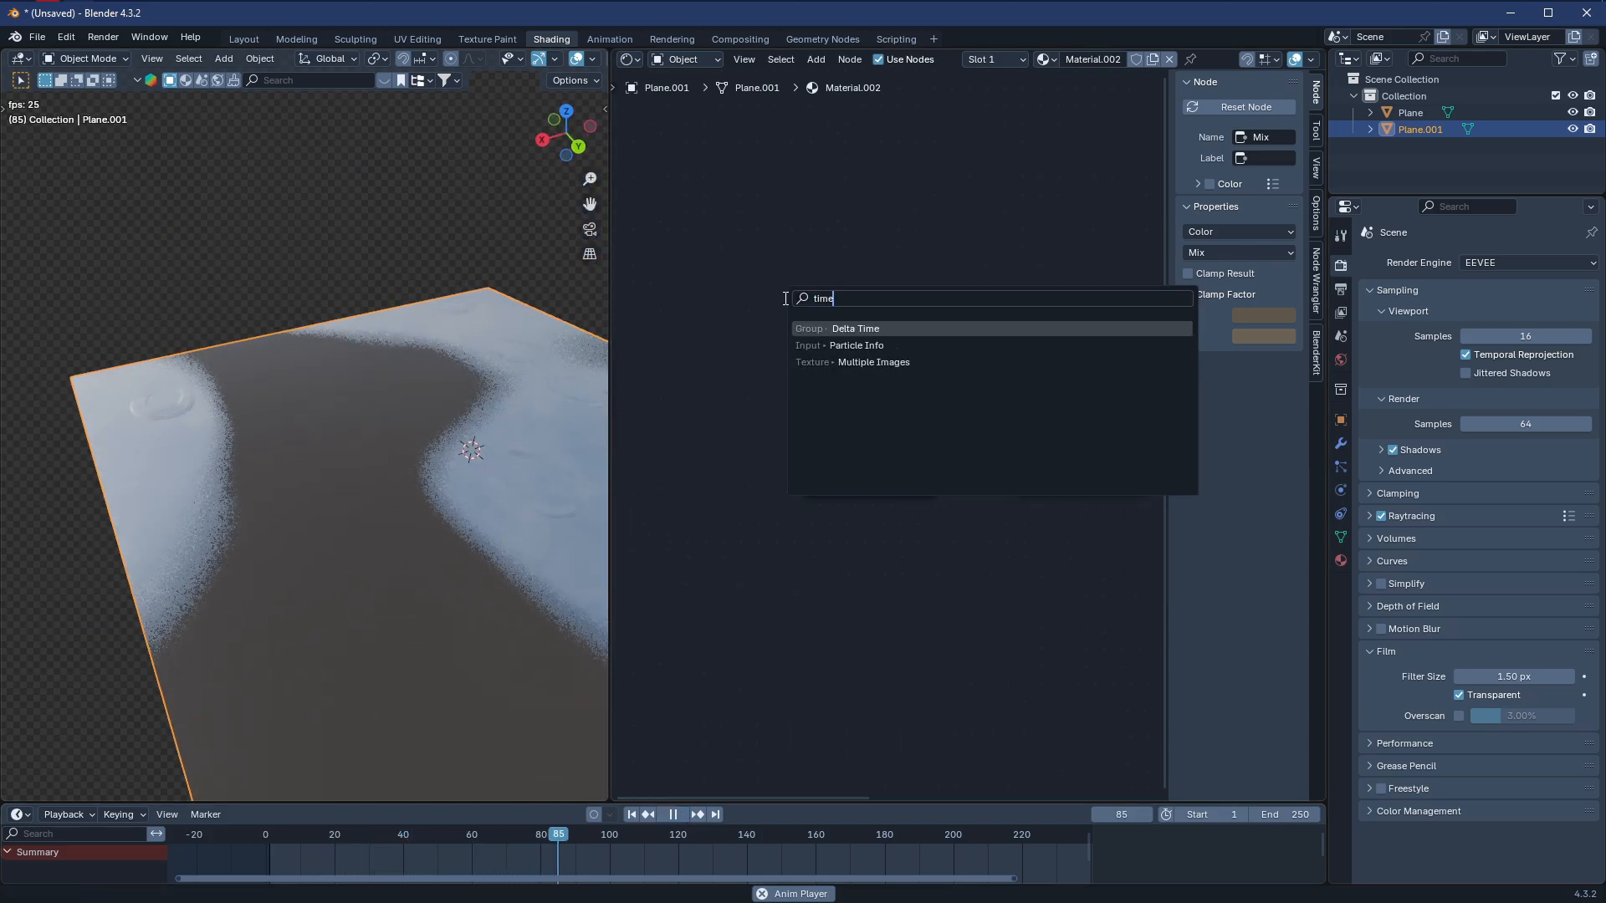
key("Return")
left_click(608, 364)
left_click_drag(735, 396, 824, 404)
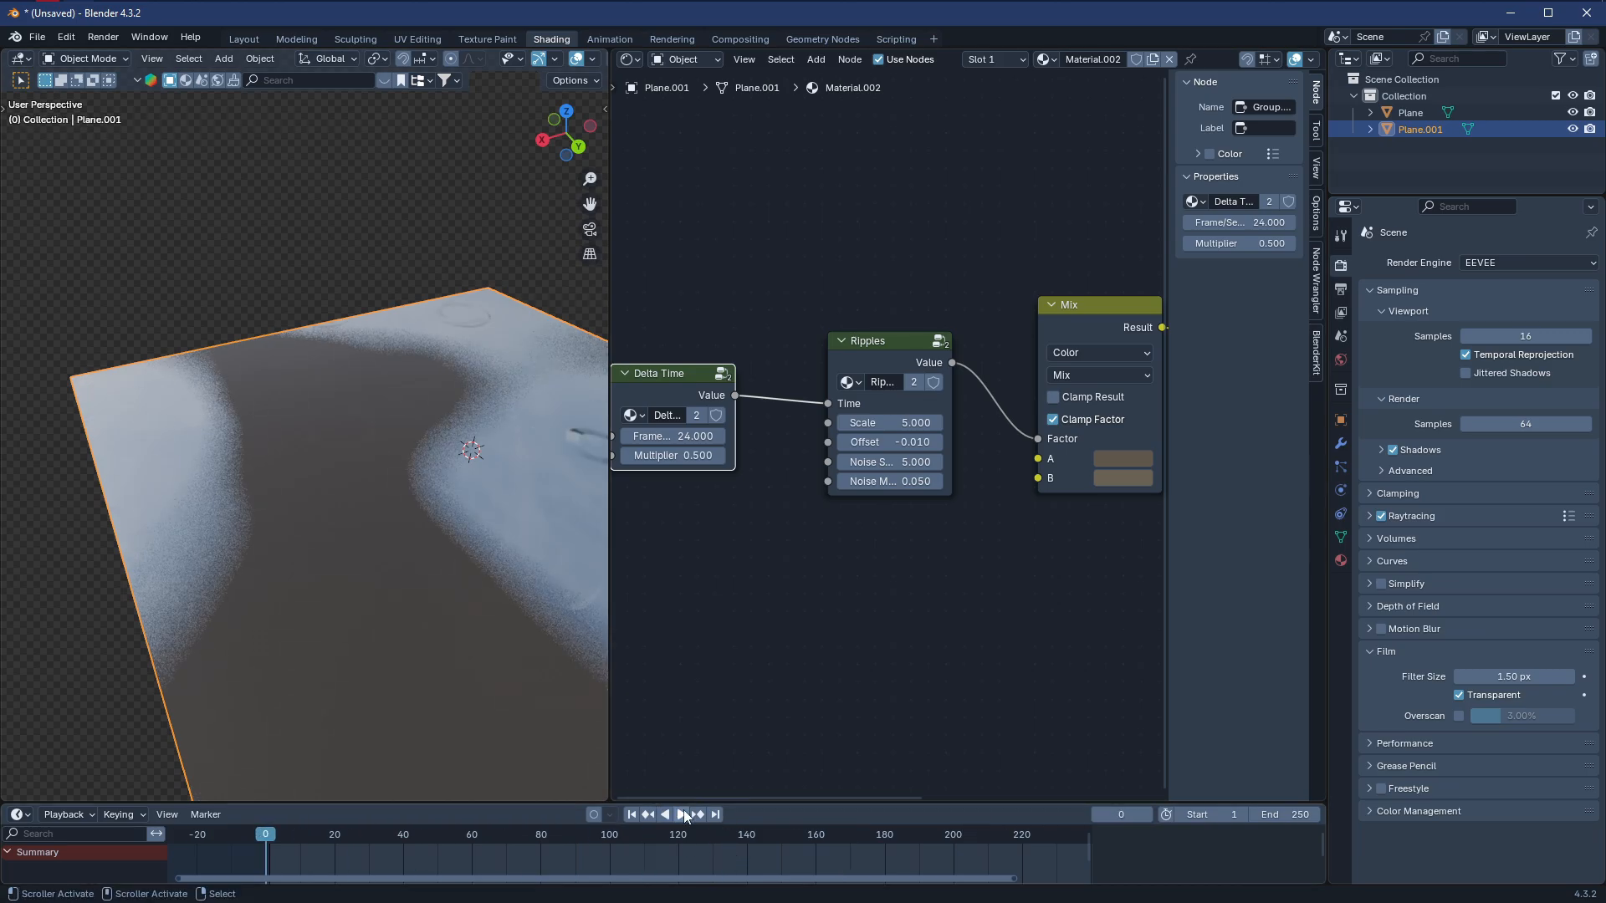
middle_click_drag(403, 652, 444, 615)
middle_click_drag(490, 554, 331, 476)
middle_click_drag(355, 579, 368, 632)
scroll(368, 632, "down", 3)
scroll(368, 633, "up", 3)
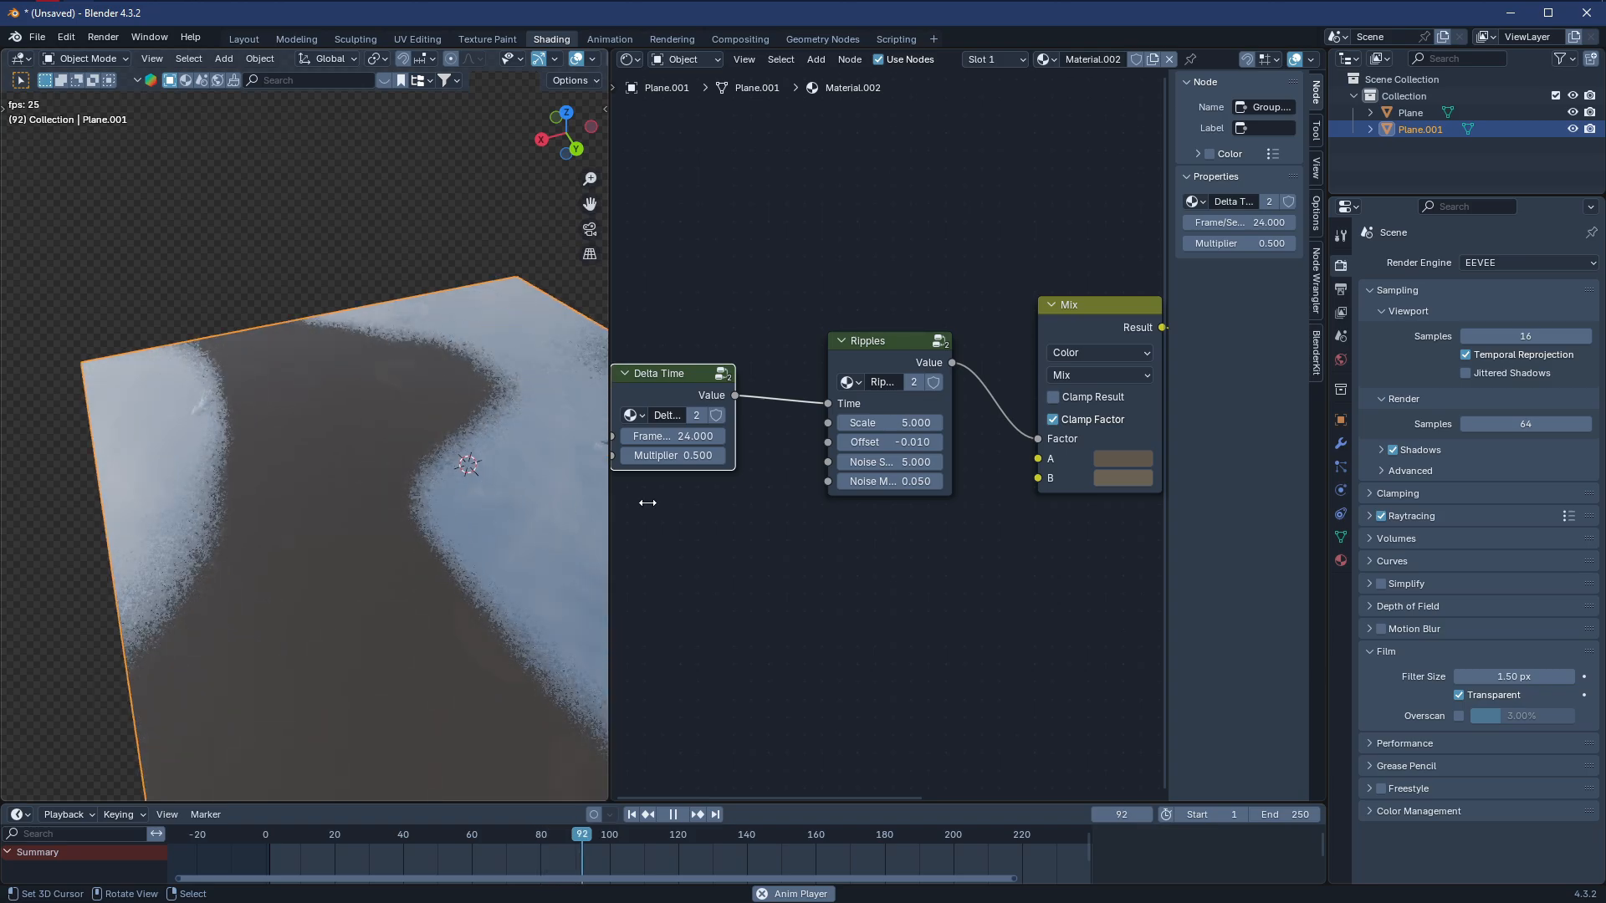
Try a pale cream for Mix color B to check the animated ripples on the ground, and undo it
middle_click_drag(1037, 482, 873, 514)
left_click(954, 509)
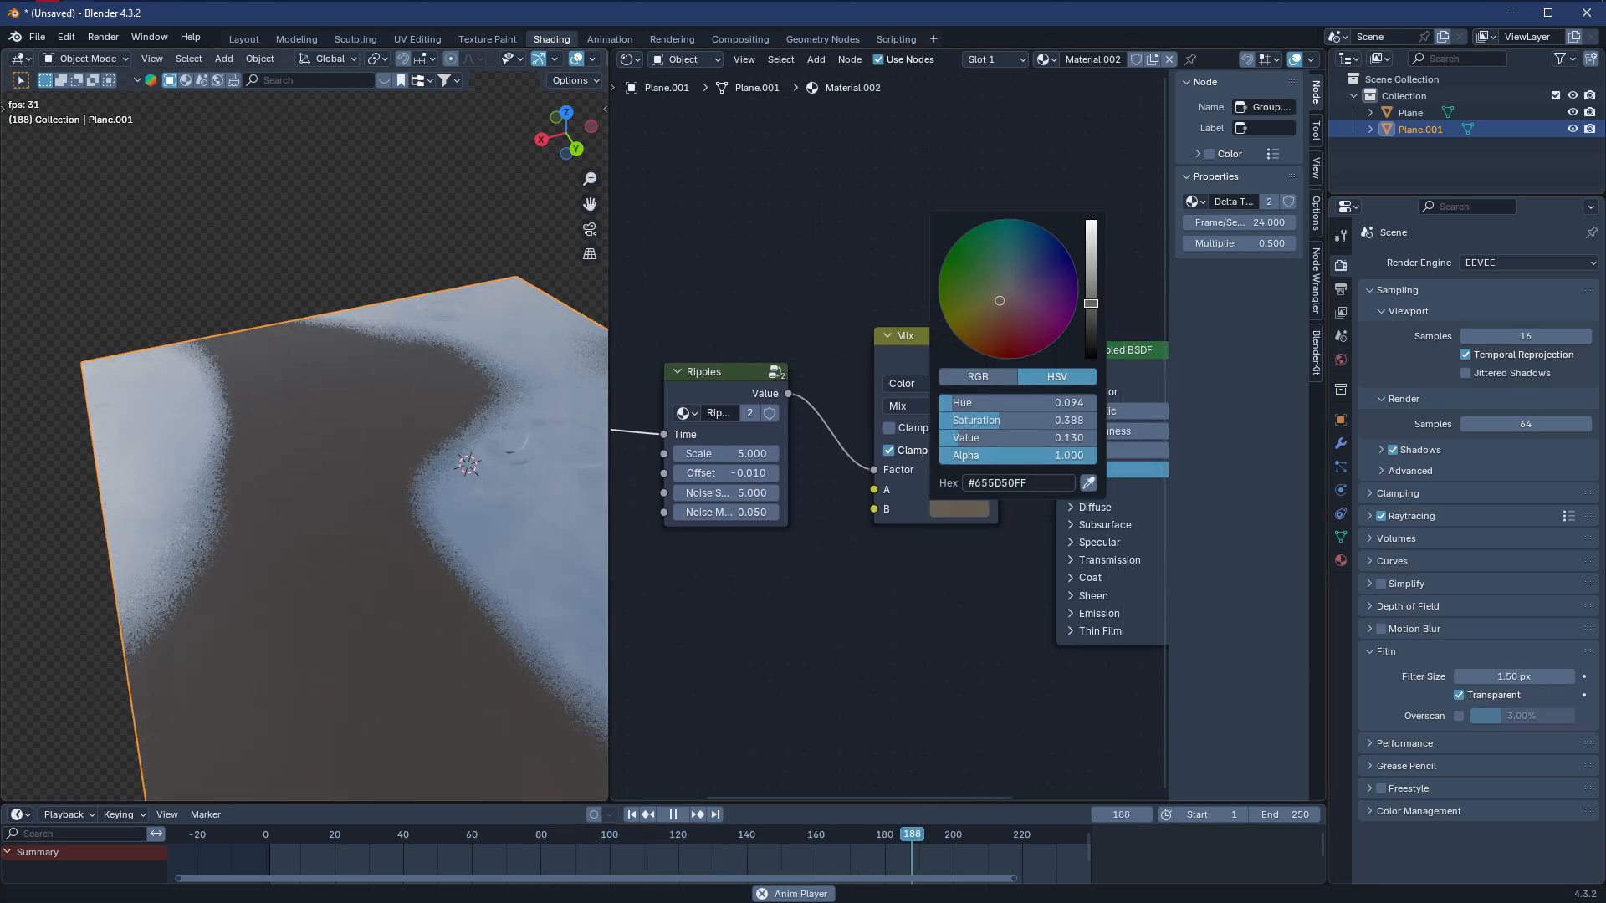
left_click_drag(1090, 305, 1091, 227)
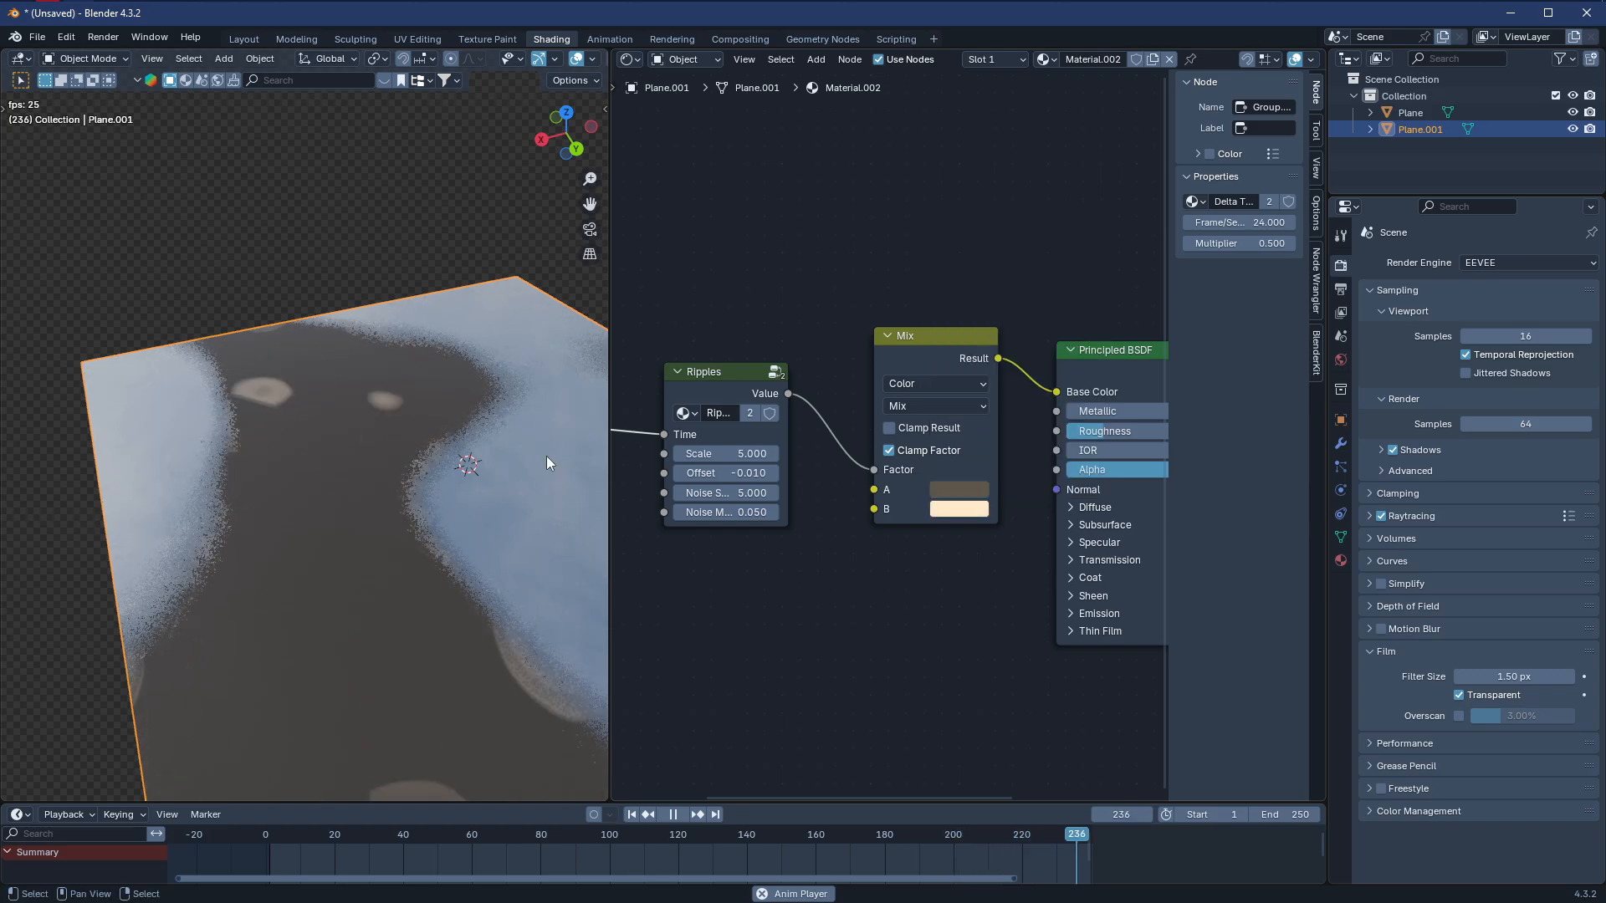
middle_click_drag(545, 455, 460, 620)
key("ctrl+z")
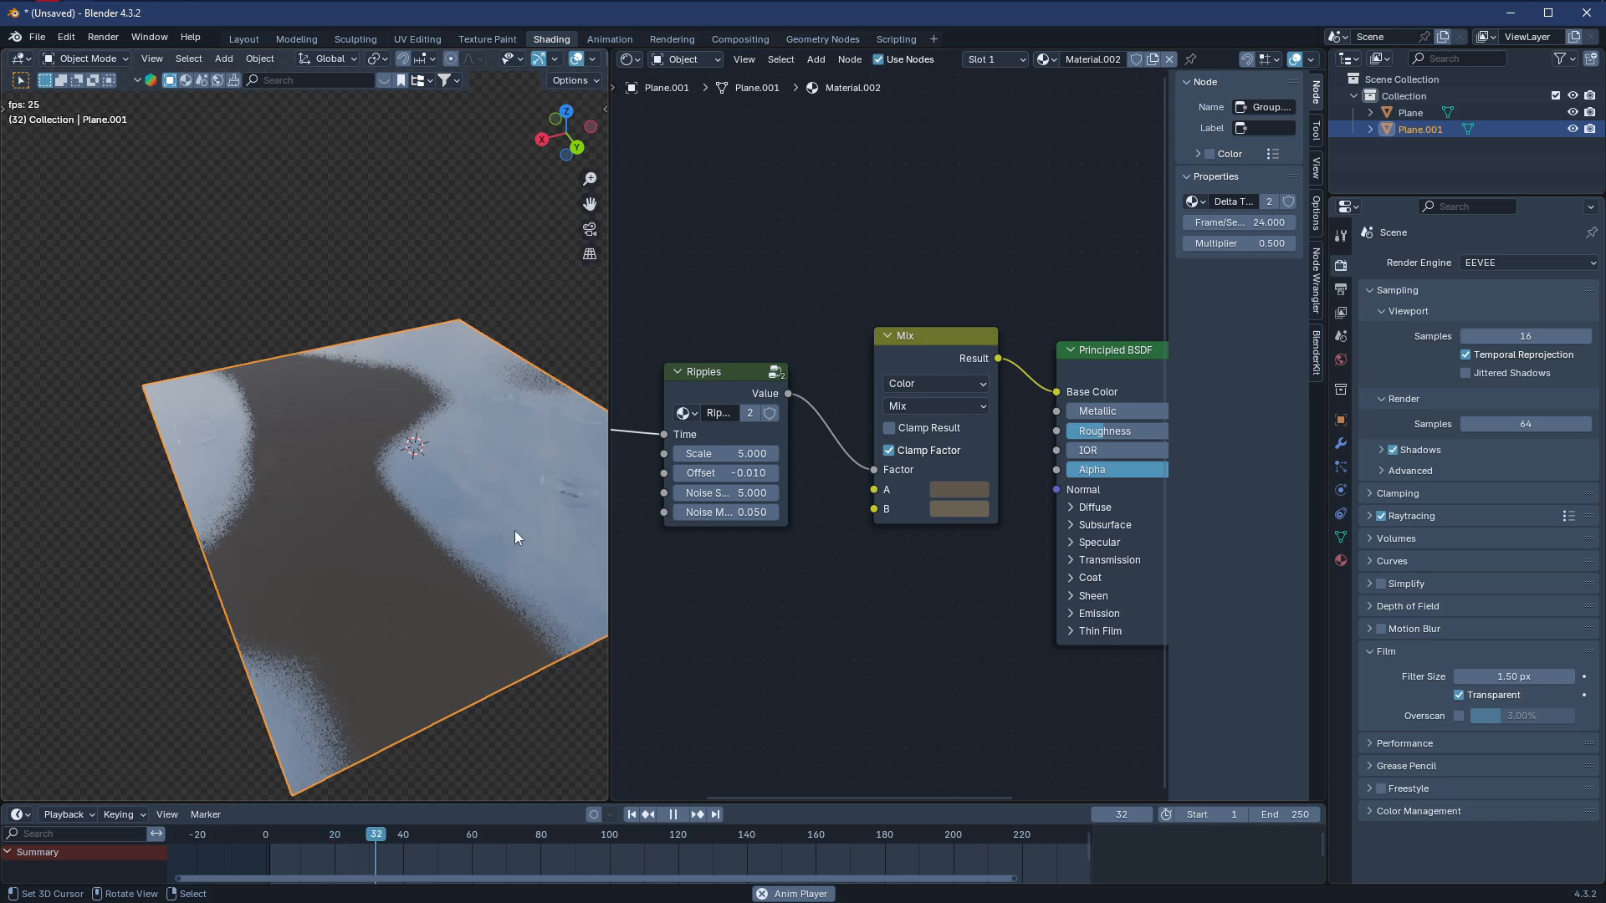
Lighten Mix color B slightly to a brown with Value 0.143 while the animation plays
left_click(932, 510)
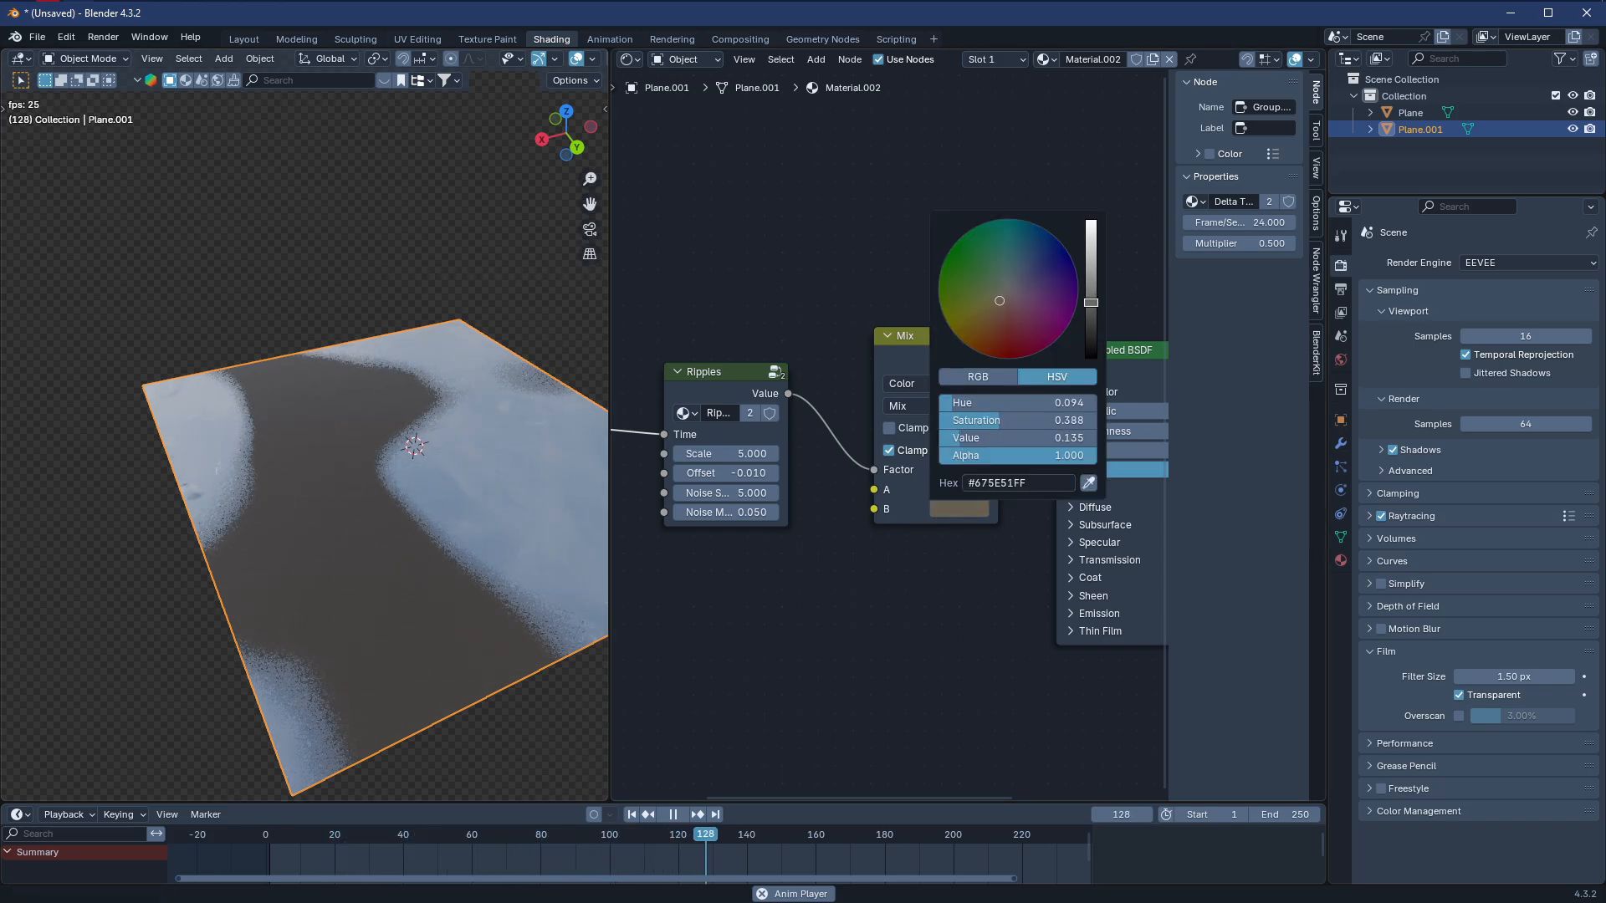
scroll(1008, 288, "down", 2)
scroll(1007, 288, "up", 2)
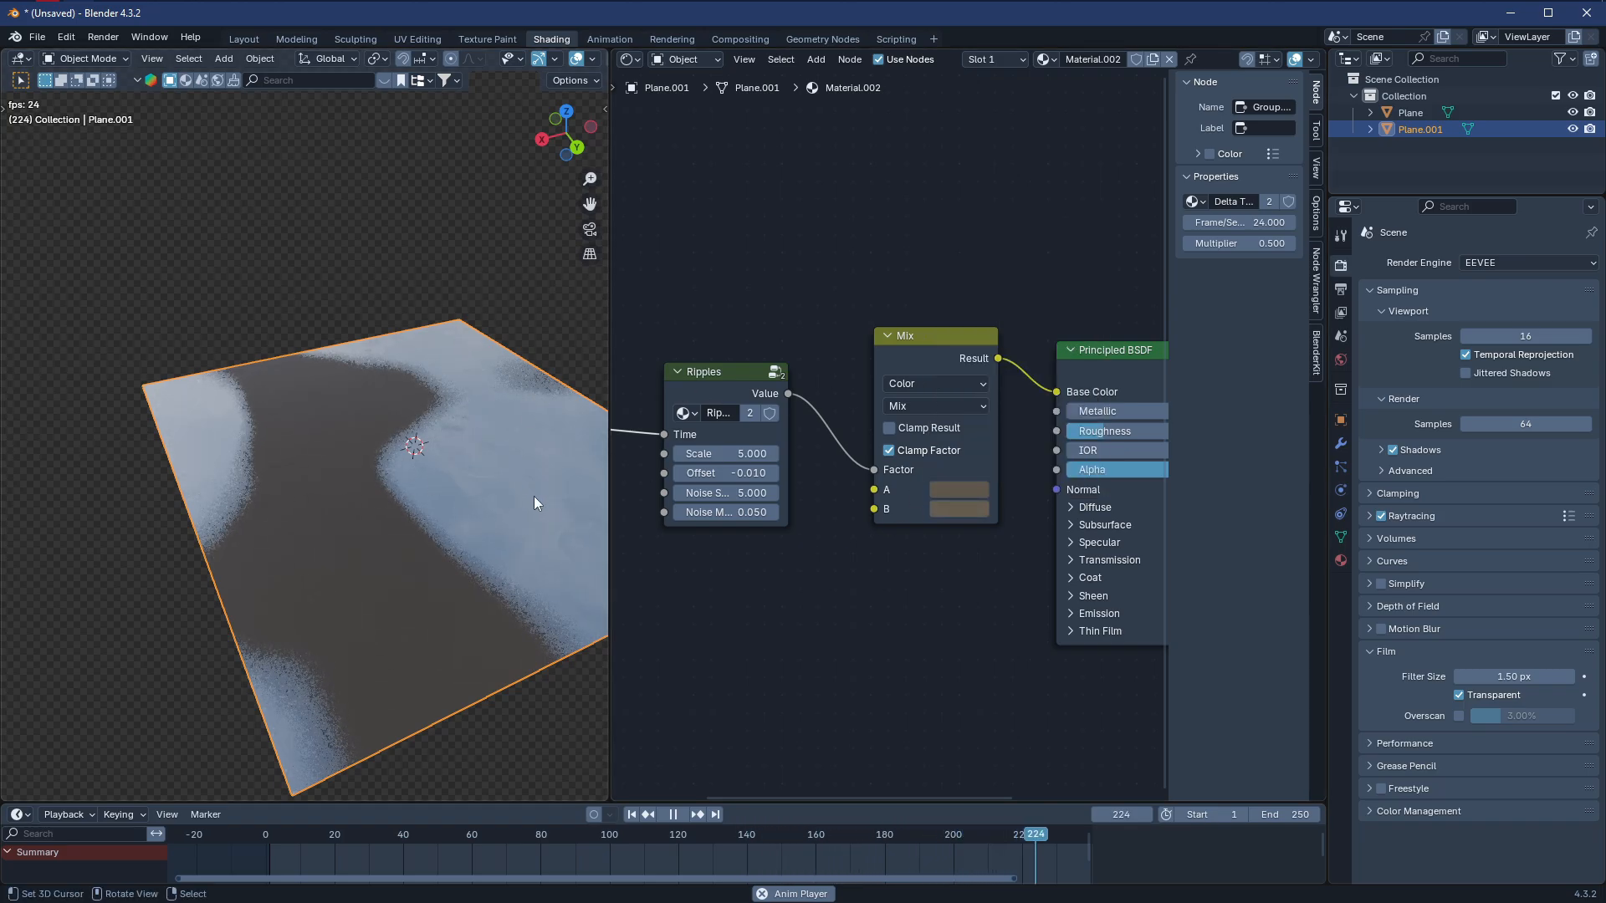
middle_click_drag(534, 495, 419, 537)
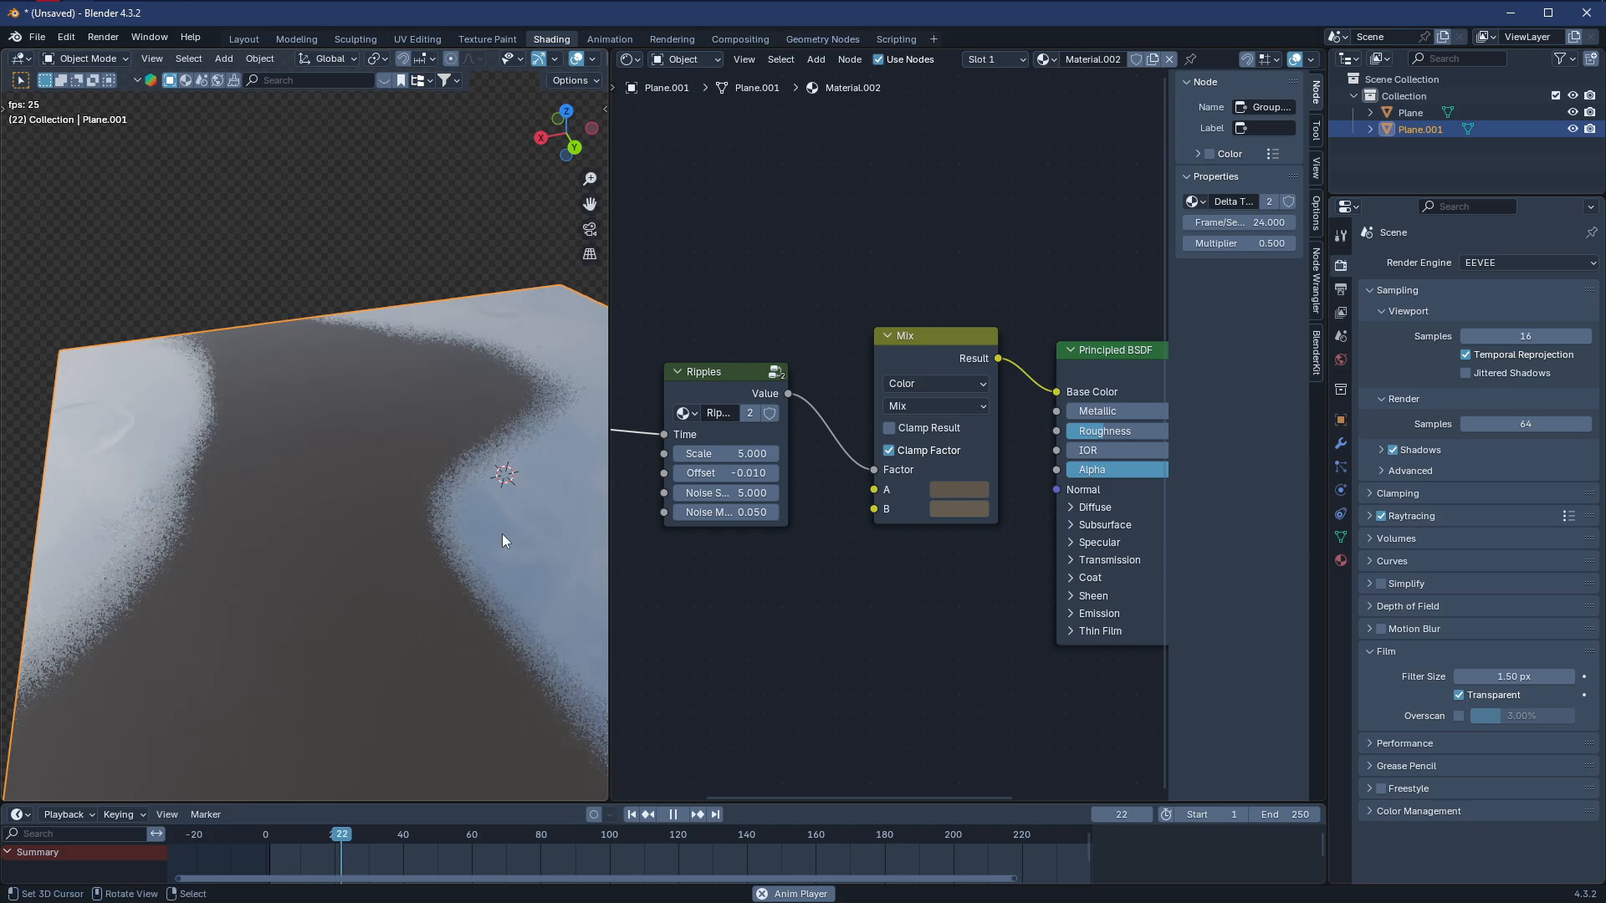
left_click(954, 509)
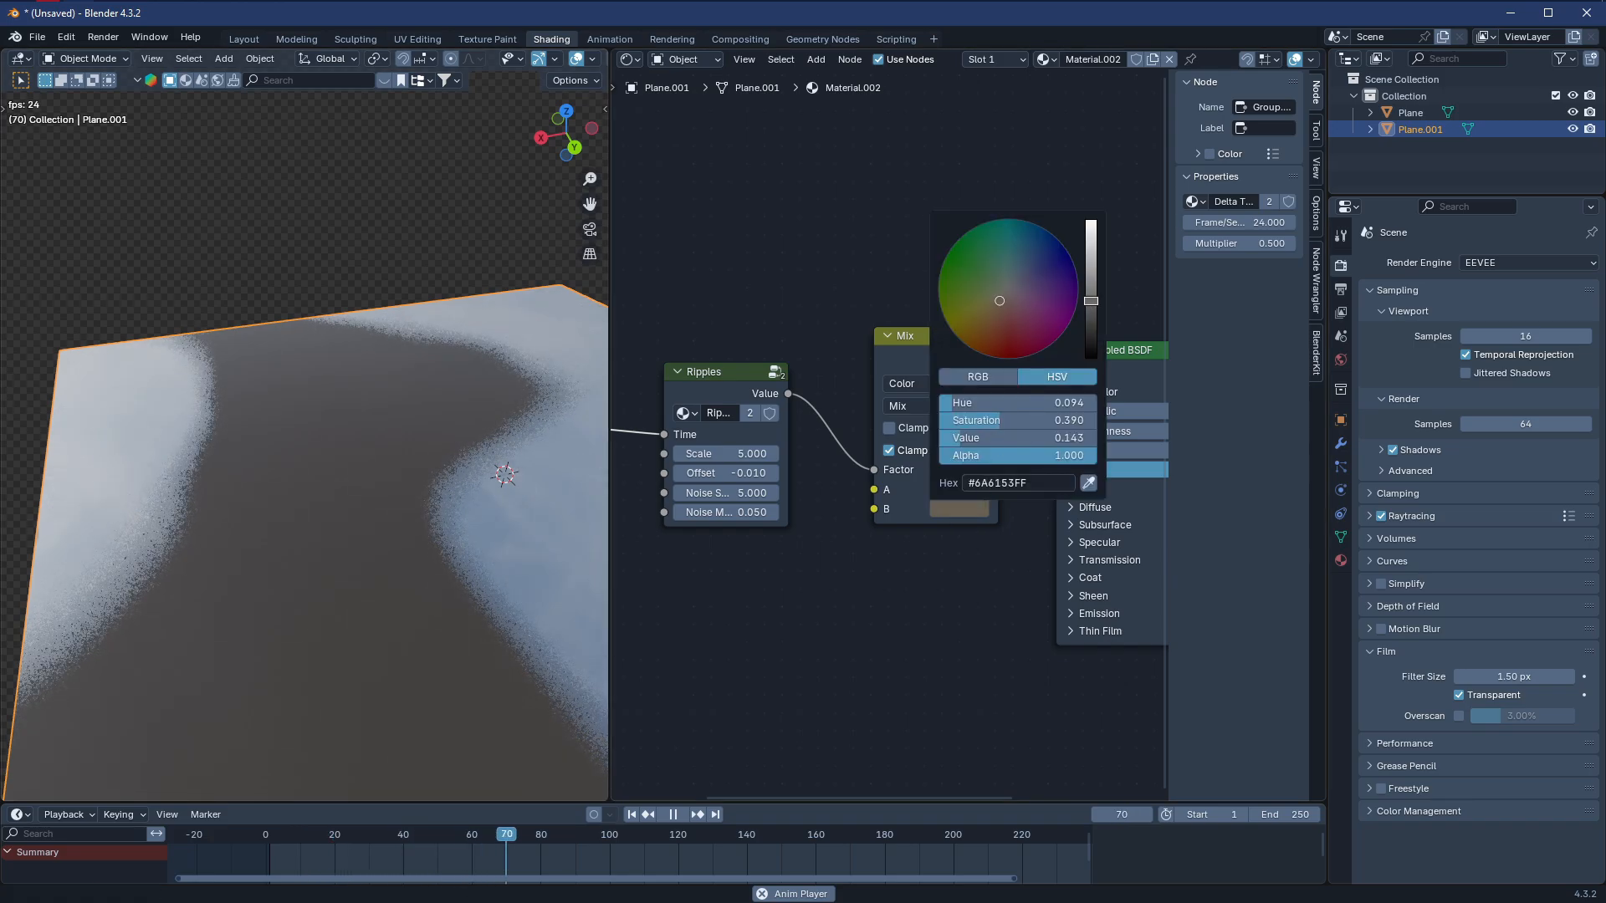
Add a cube at the center of the planes, raise it onto the puddle surface, and stop playback after checking its reflection
middle_click_drag(450, 220, 327, 512)
key("shift+a")
mouse_move(348, 464)
left_click(431, 483)
key("g")
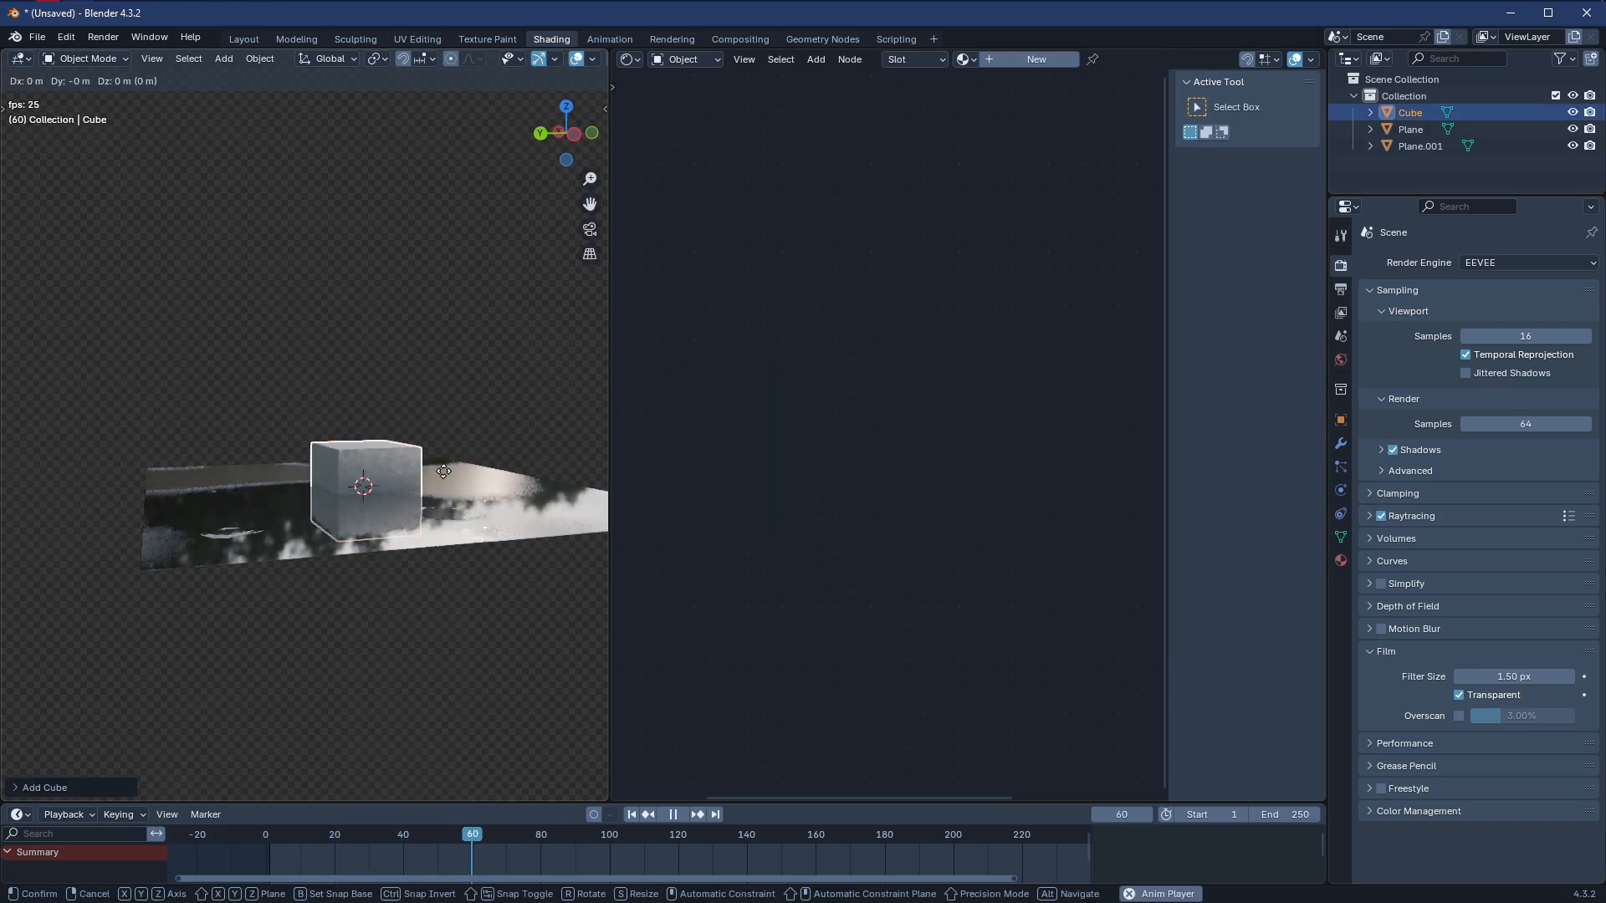
left_click(443, 470)
middle_click_drag(444, 470, 254, 541)
left_click(374, 470)
left_click(348, 428)
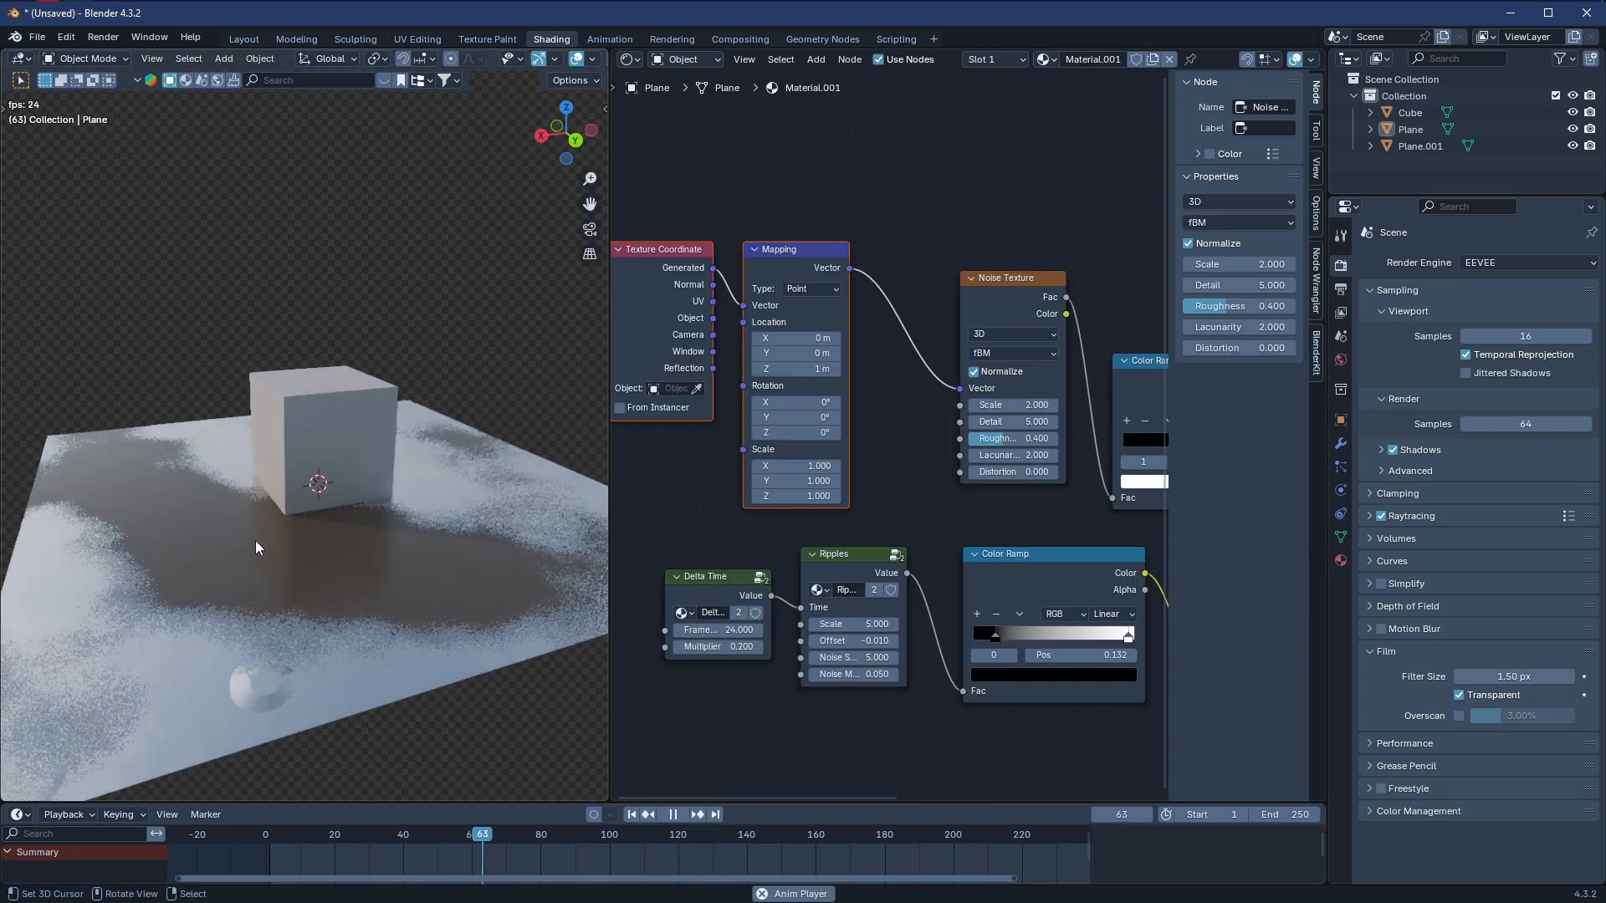
middle_click_drag(368, 600, 676, 765)
left_click(673, 814)
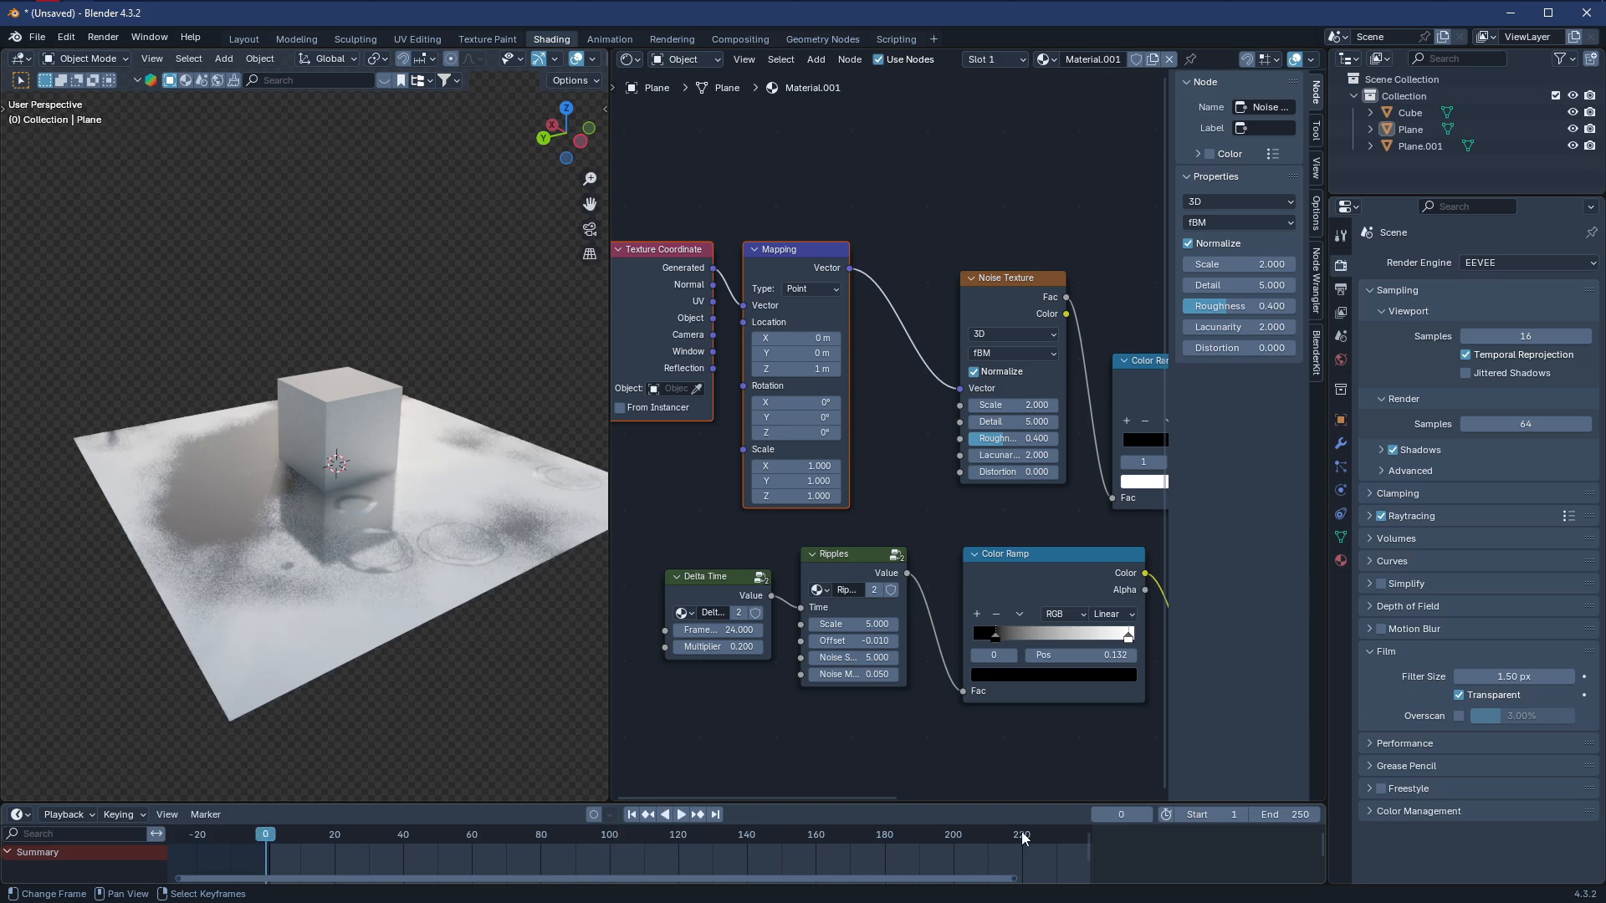
In the Layout workspace, add a plane, raise it above the cube, and scale it up to cover the ground
left_click(244, 39)
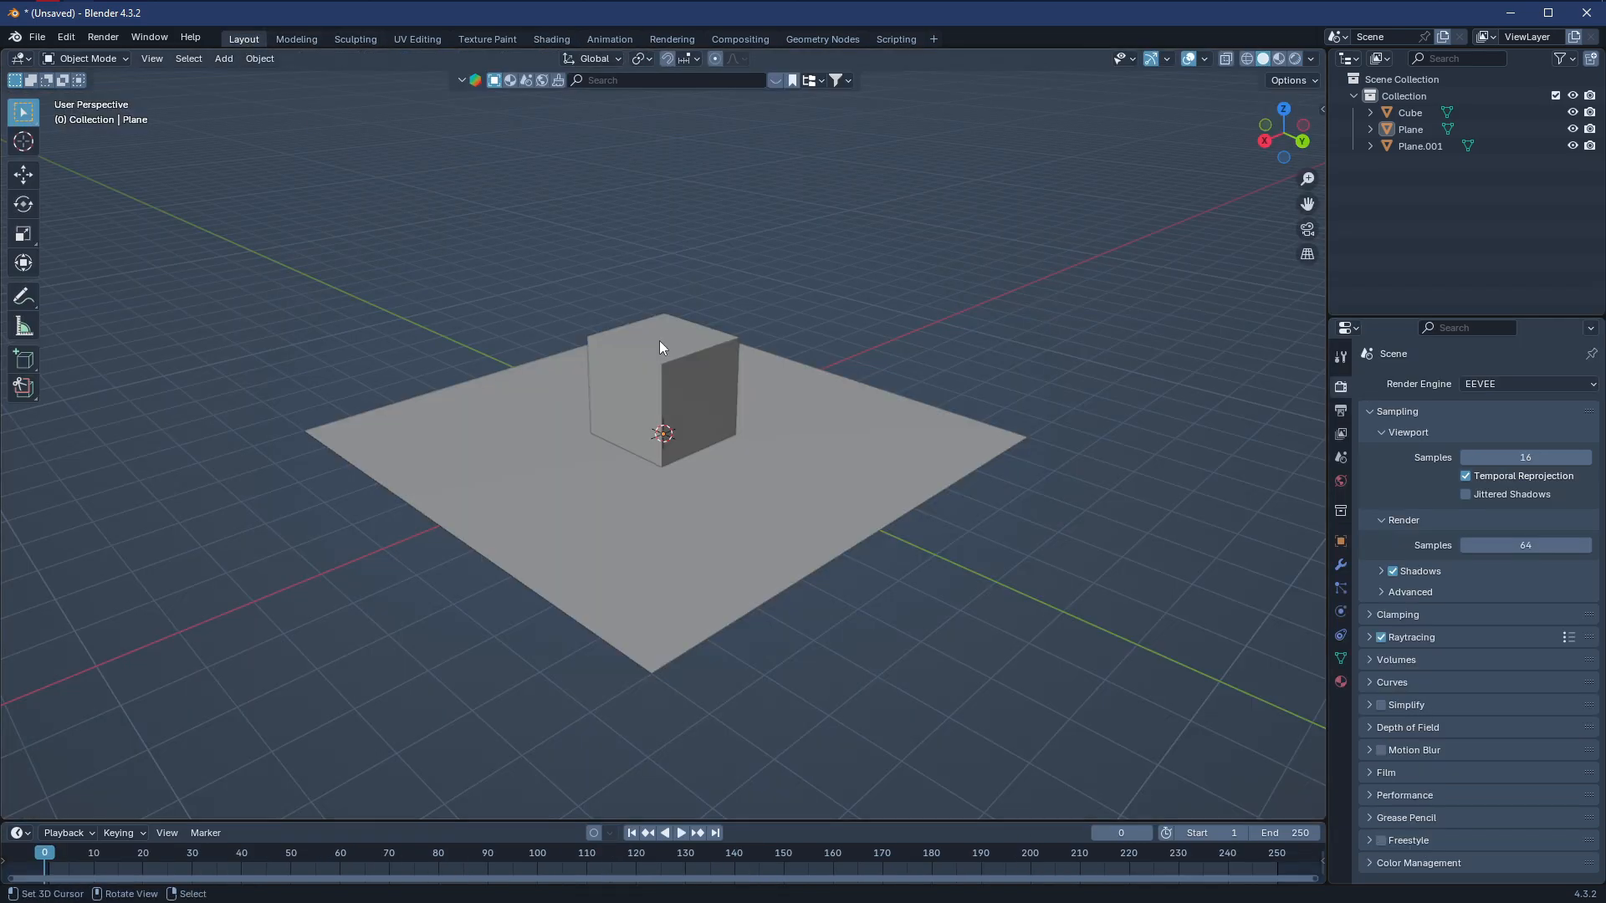
middle_click_drag(736, 358, 723, 314)
key("shift+a")
mouse_move(722, 314)
left_click(804, 319)
key("g")
key("z")
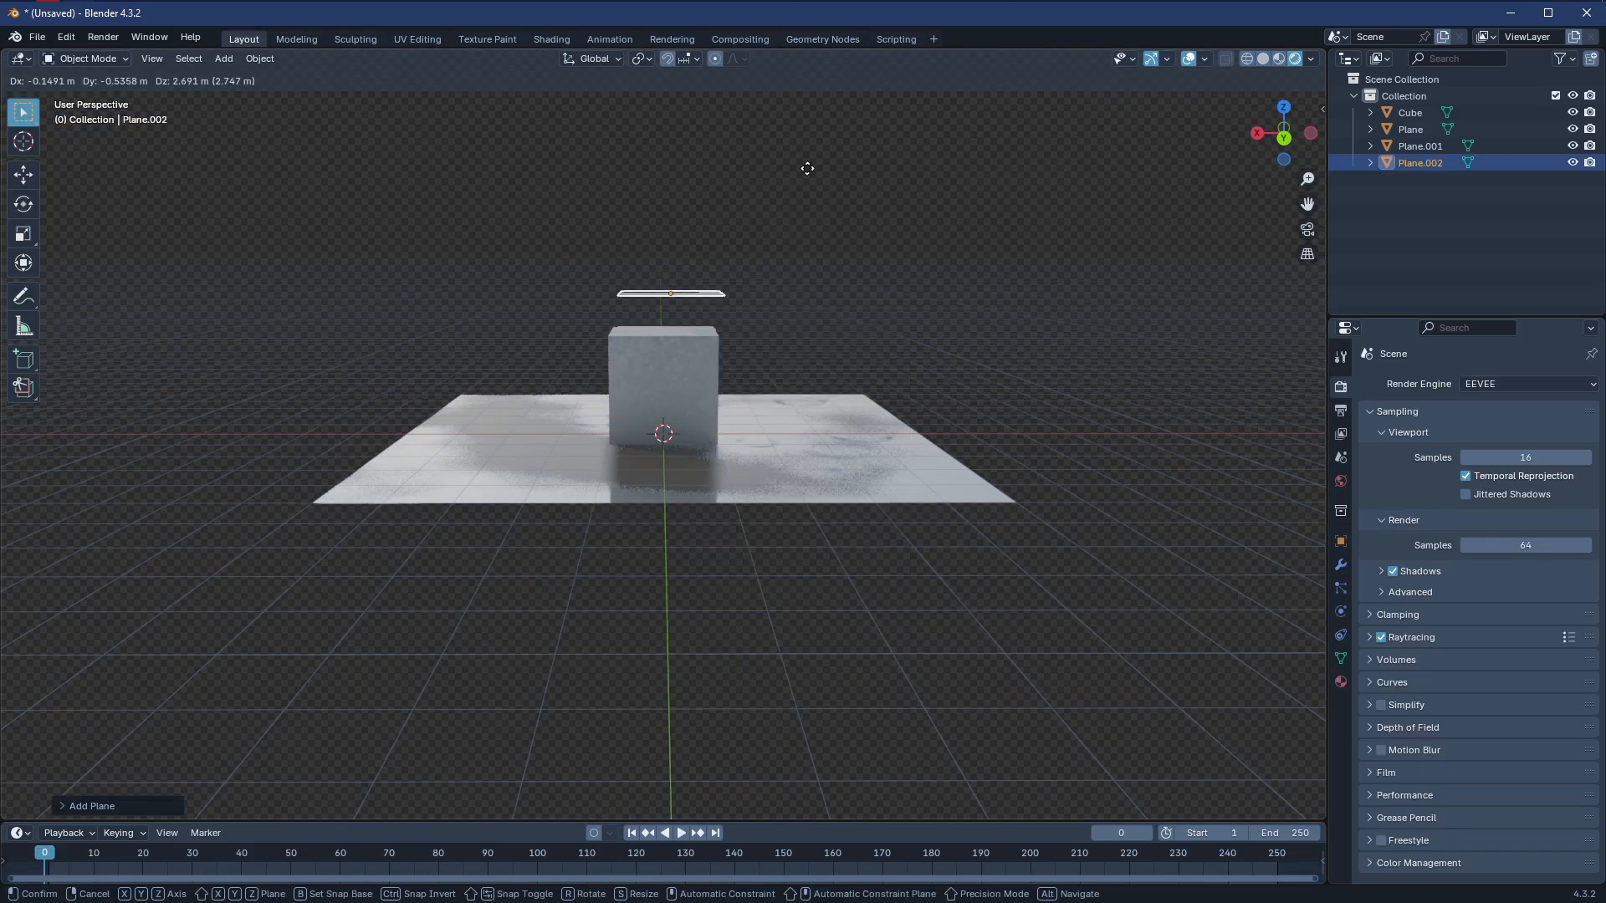
key("Return")
middle_click_drag(751, 776, 859, 404)
key("s")
left_click(94, 445)
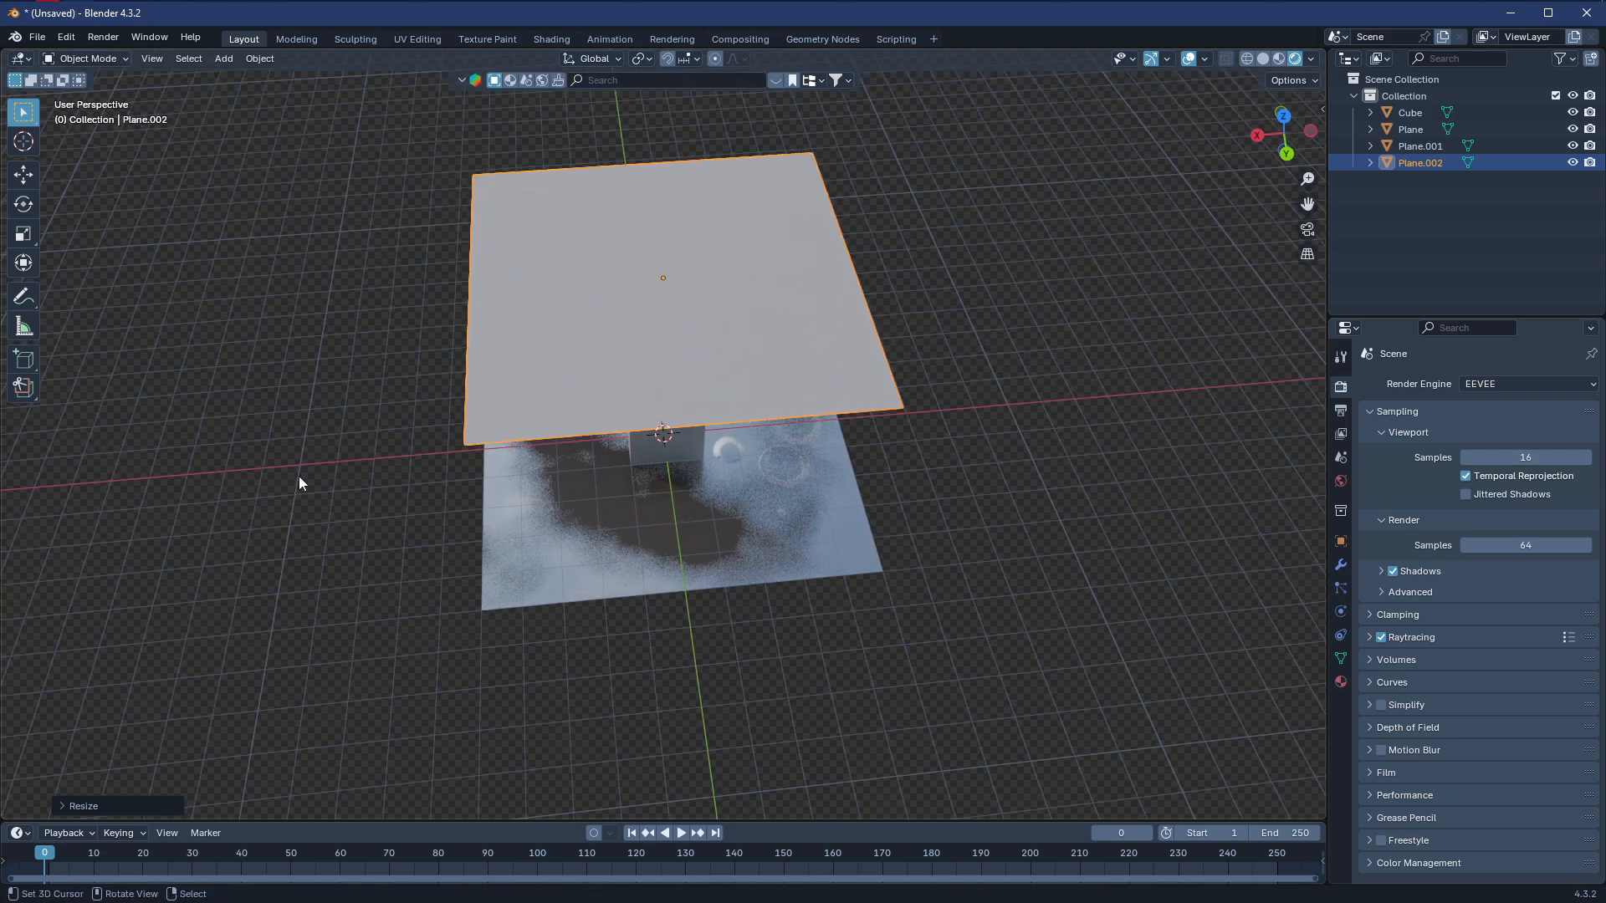
Test a default particle emitter on the raised plane by playing the animation, and delete that plane
left_click(1342, 588)
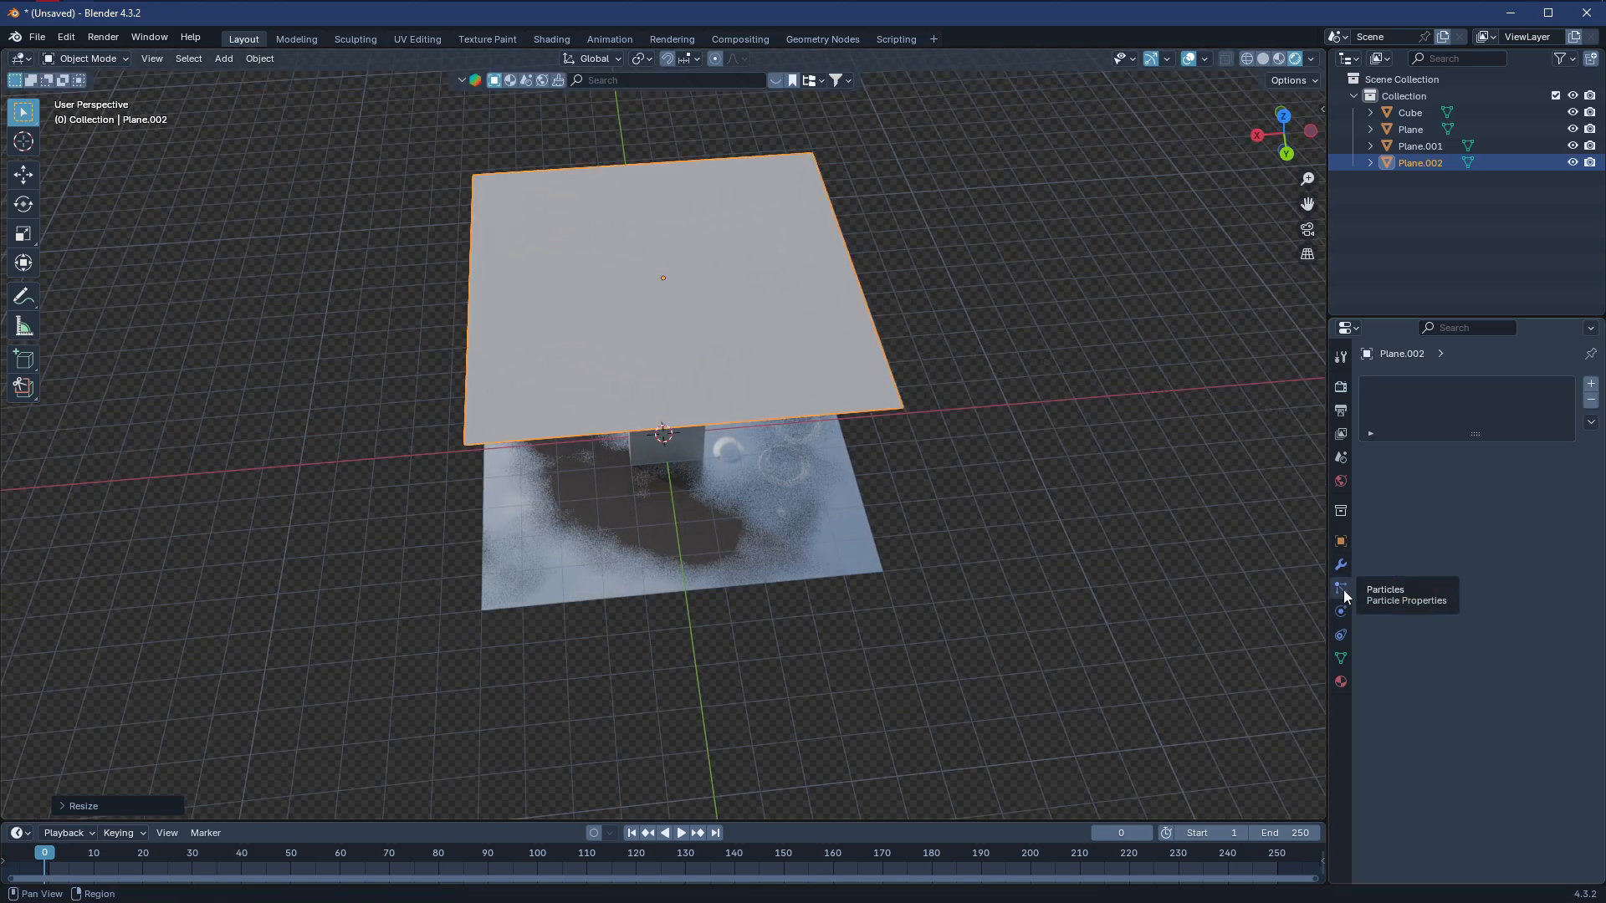
left_click(1591, 386)
middle_click_drag(736, 351, 754, 479)
middle_click_drag(701, 707, 700, 794)
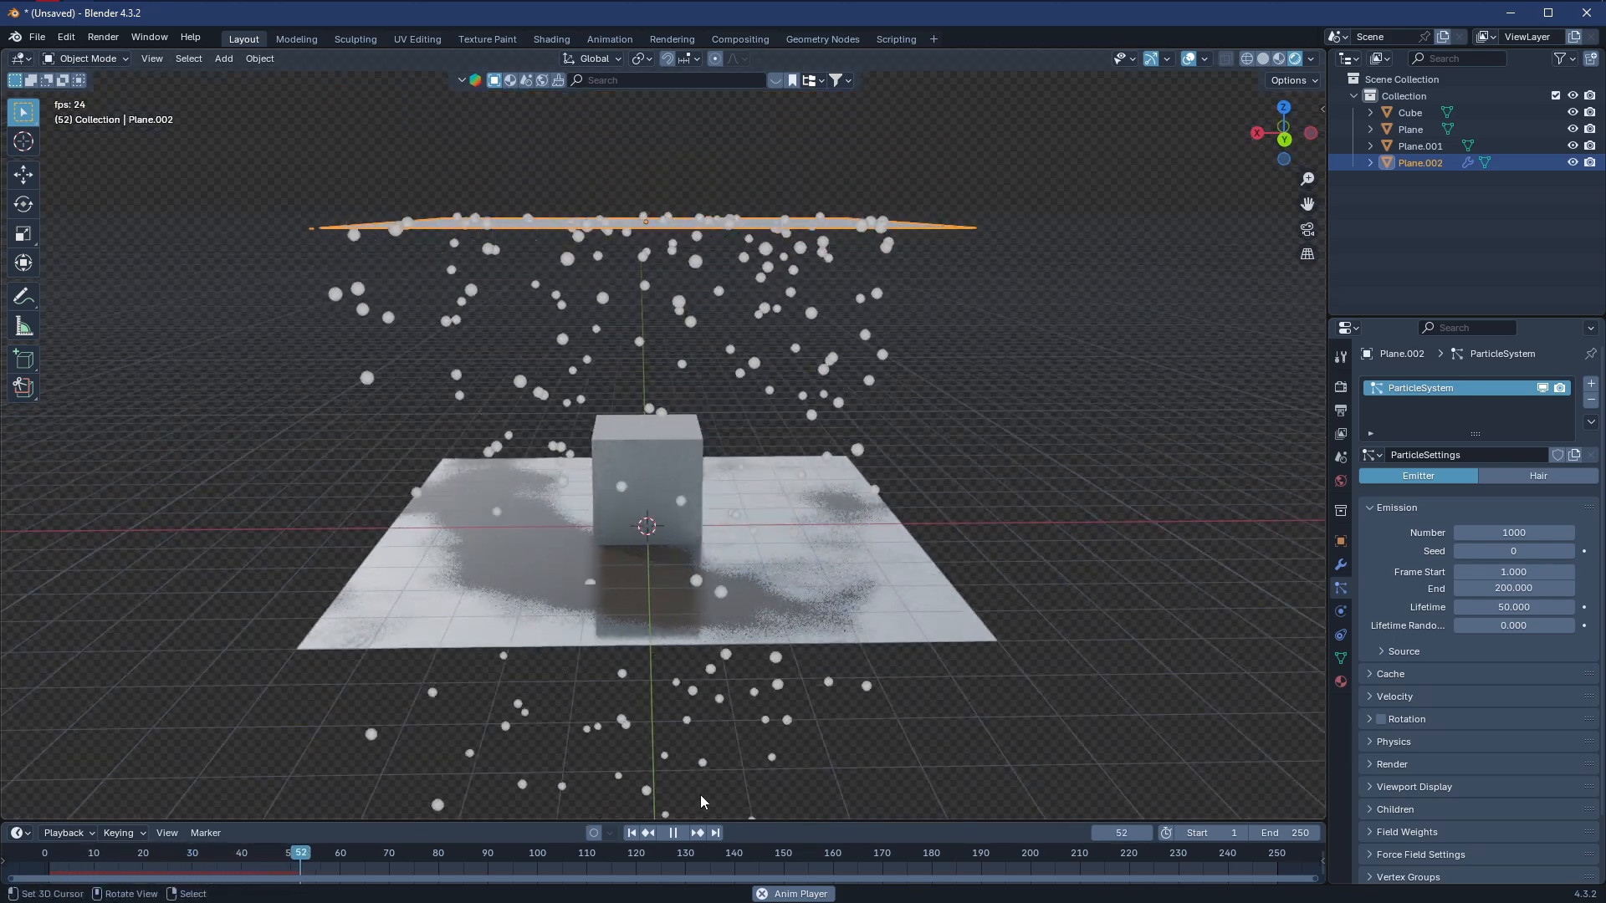
left_click(671, 834)
middle_click_drag(886, 435, 890, 519)
key("Delete")
Add a second cube at the center and scale it up about 5 times so it encloses the smaller cube
middle_click_drag(696, 525, 709, 559)
key("shift+a")
mouse_move(801, 464)
left_click(912, 477)
key("s")
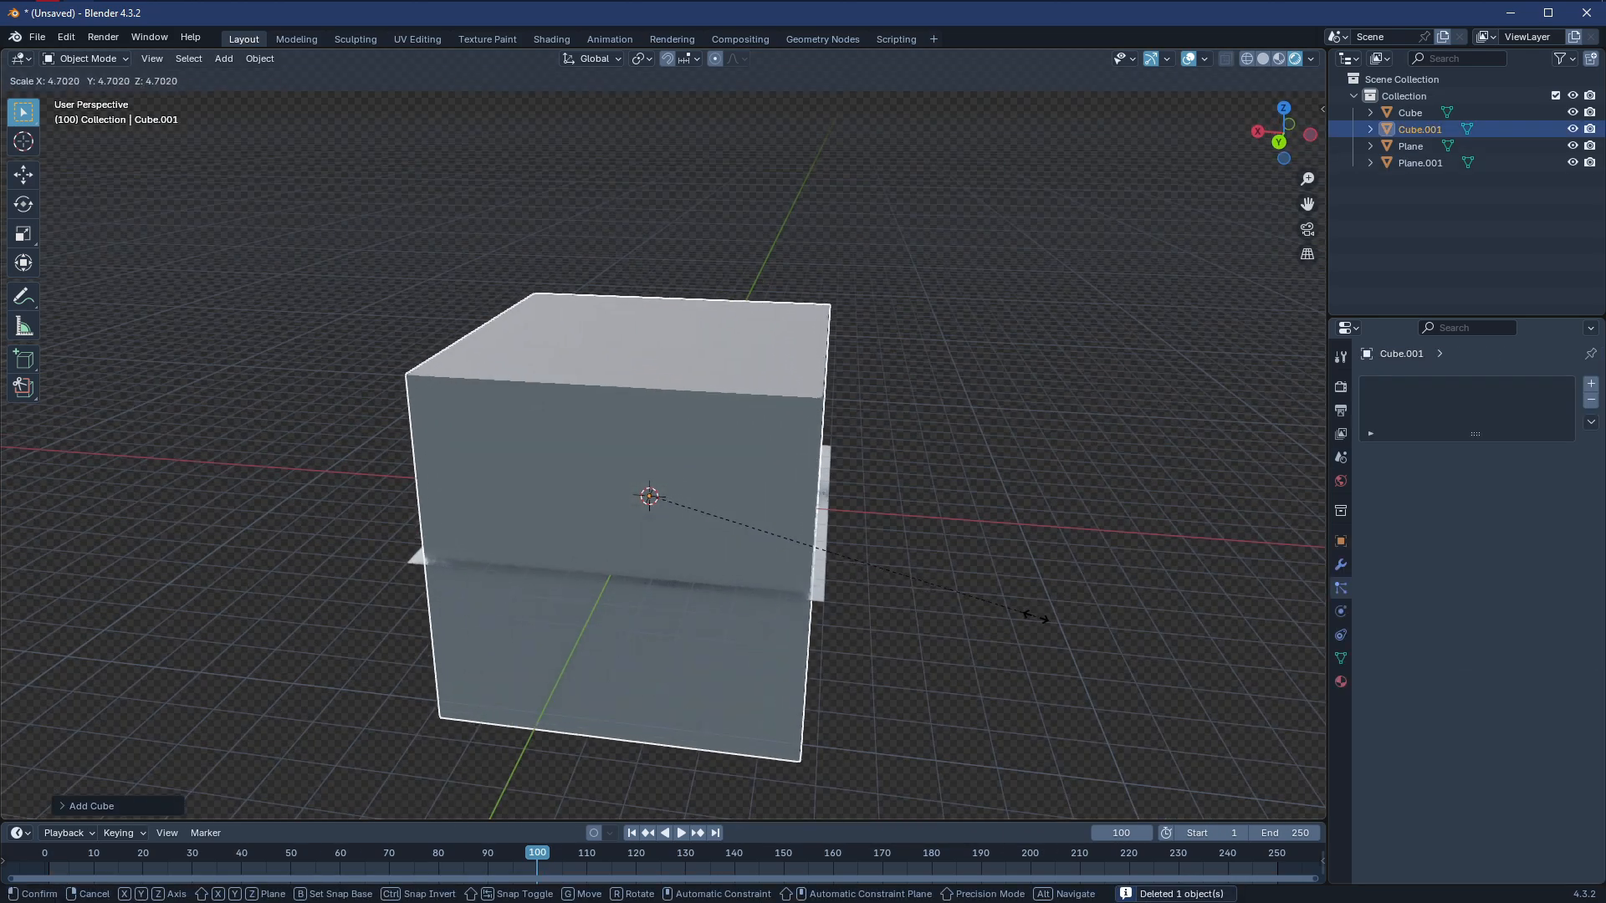
left_click(1058, 629)
Raise the large cube 5 m along the Z axis
key("Tab")
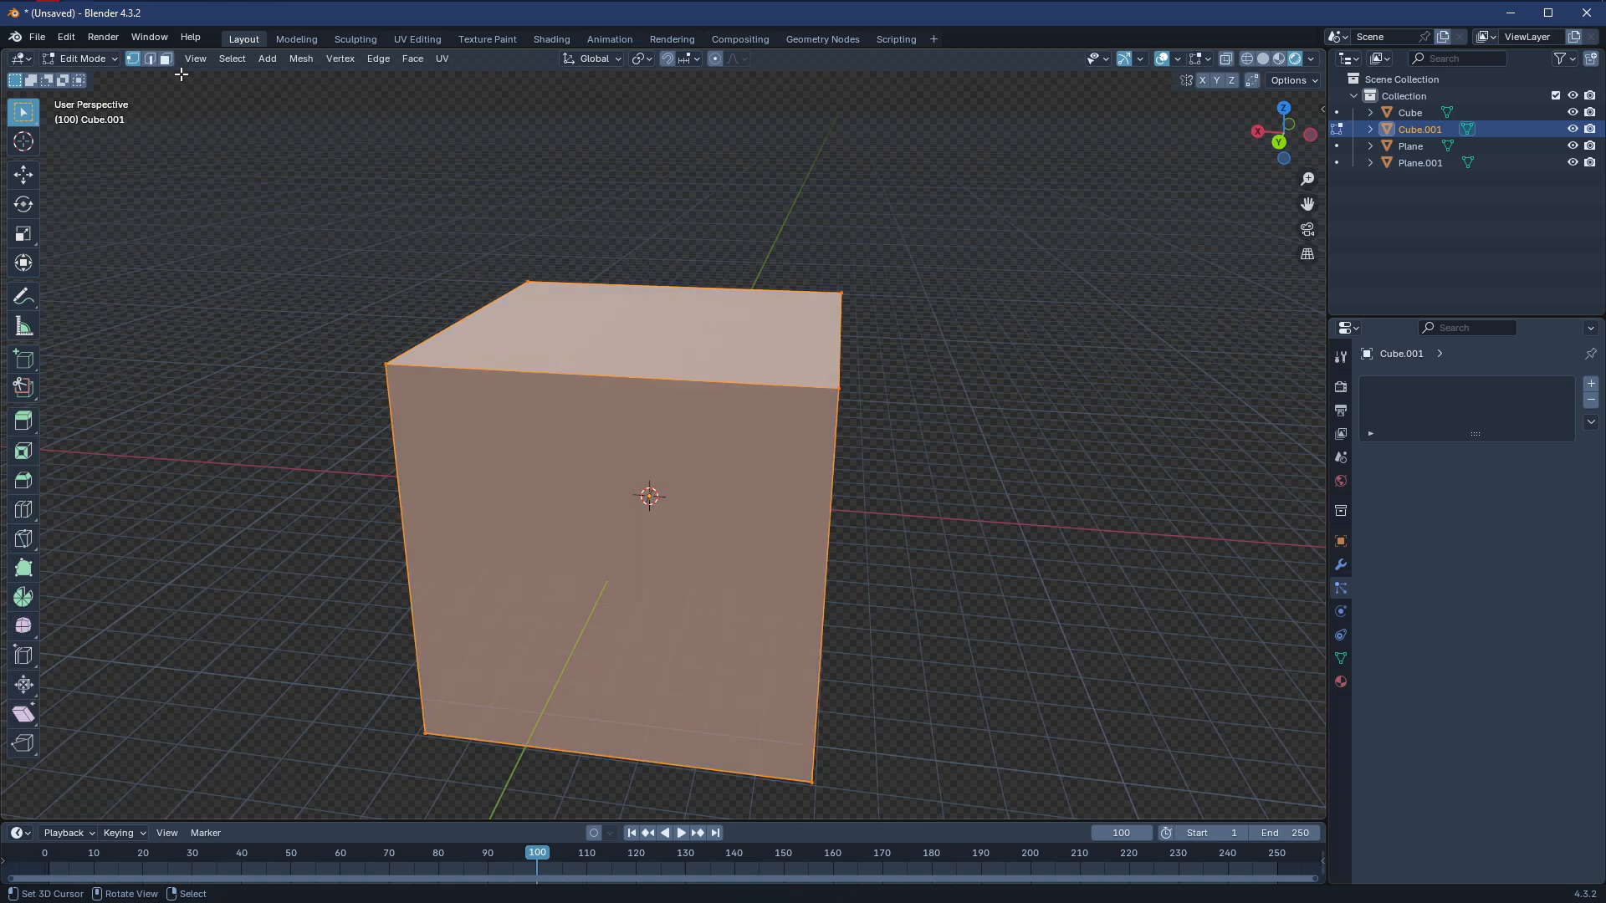
key("Tab")
key("Tab")
key("Tab")
type("g")
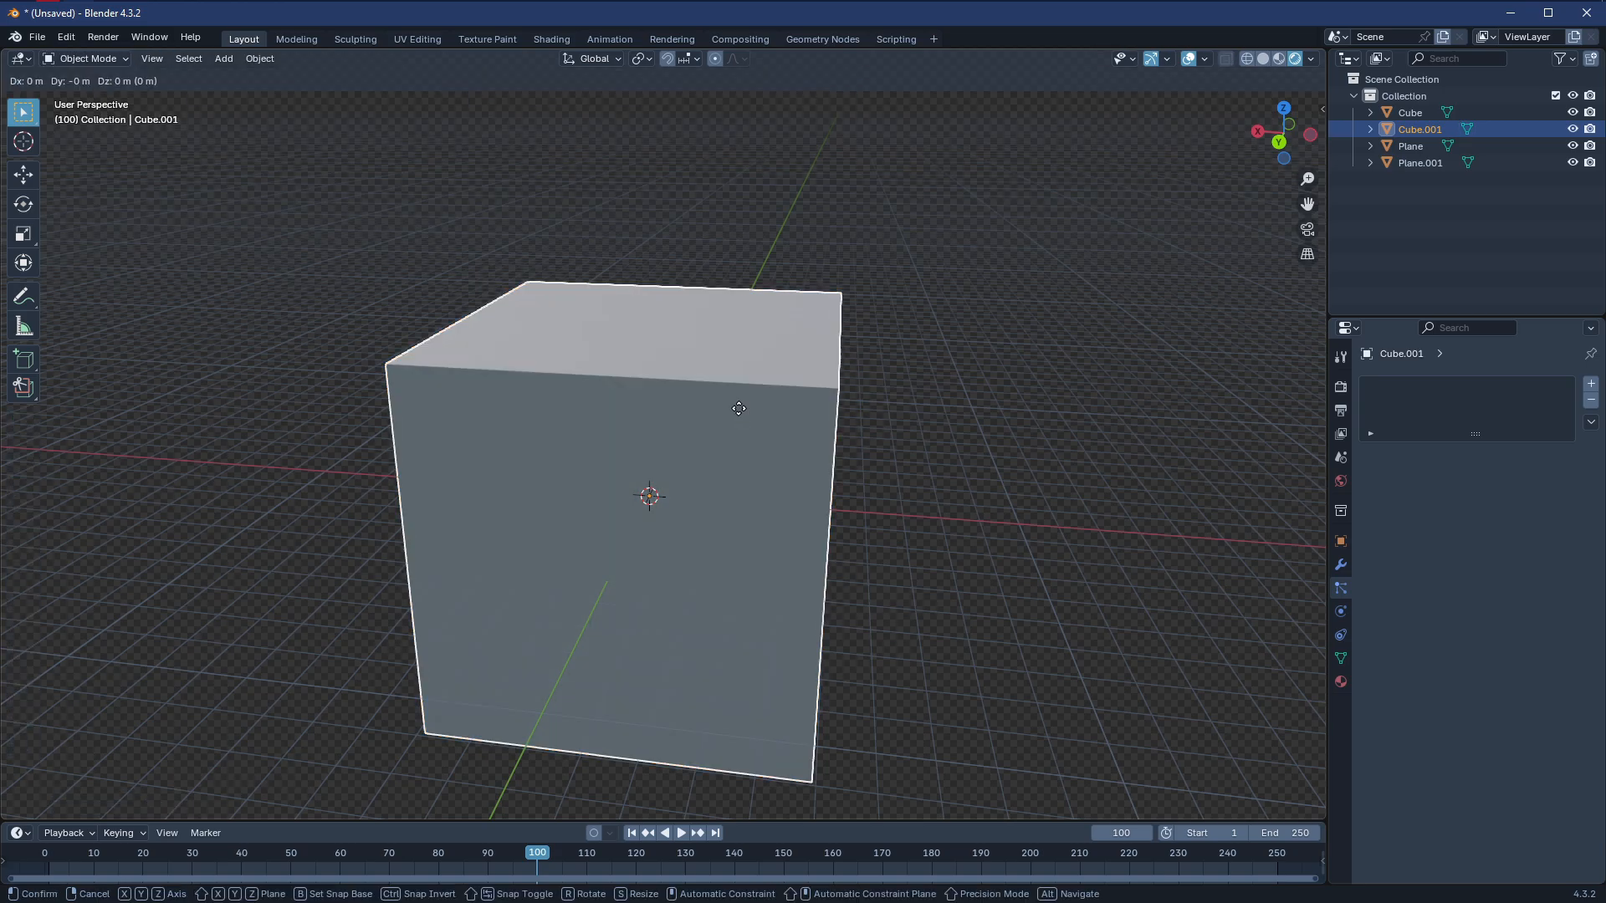
type("z5")
key("Return")
key("Tab")
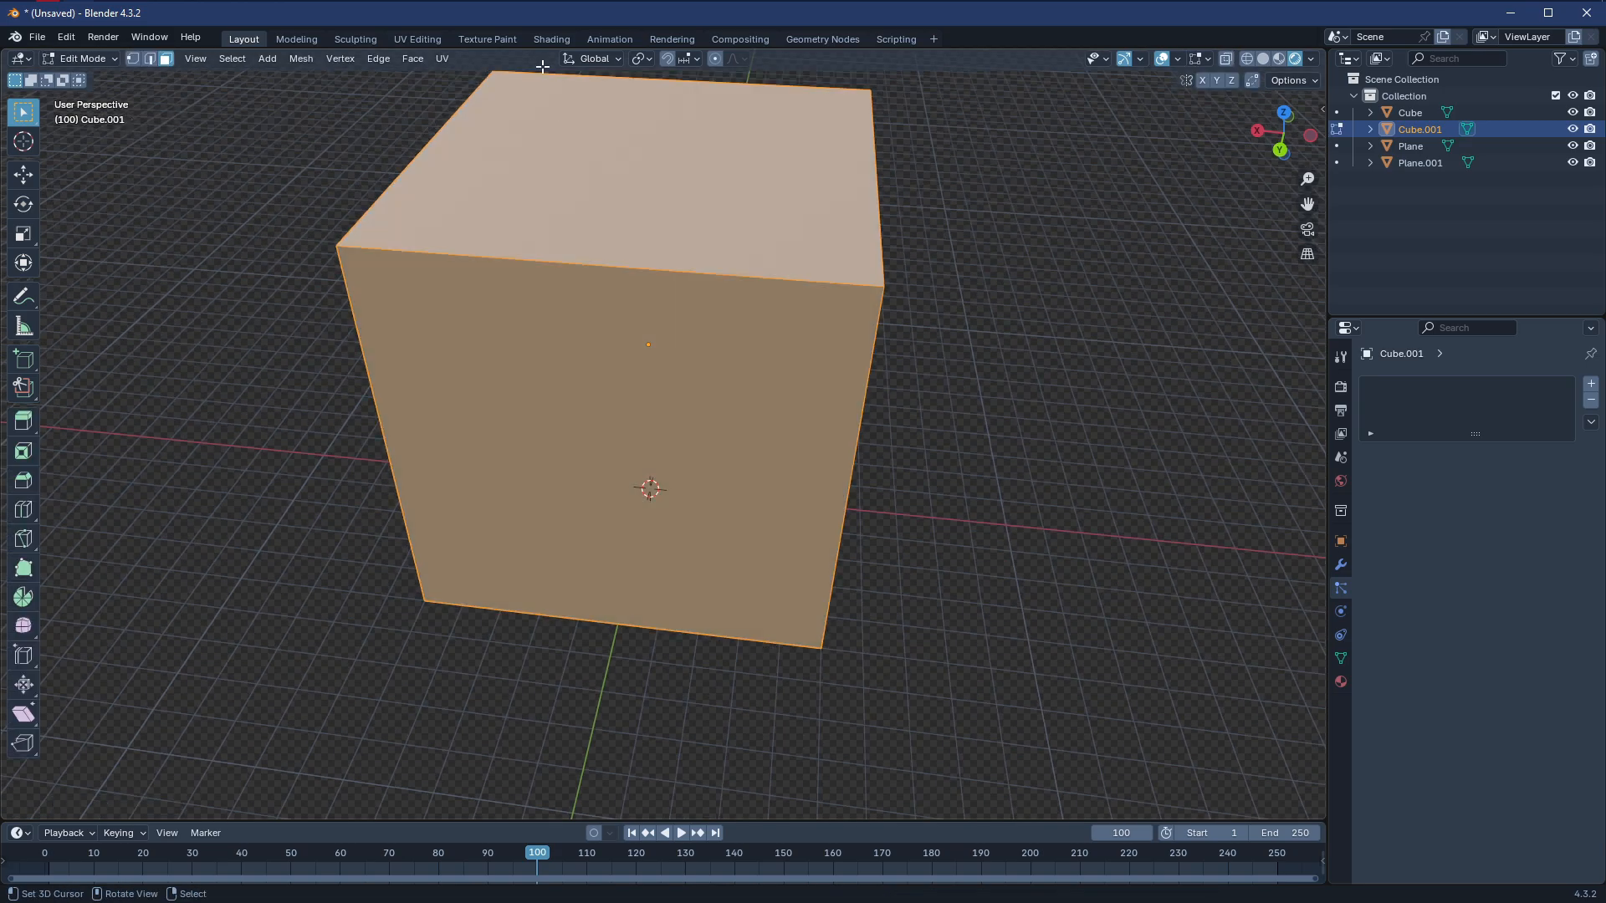
key("Tab")
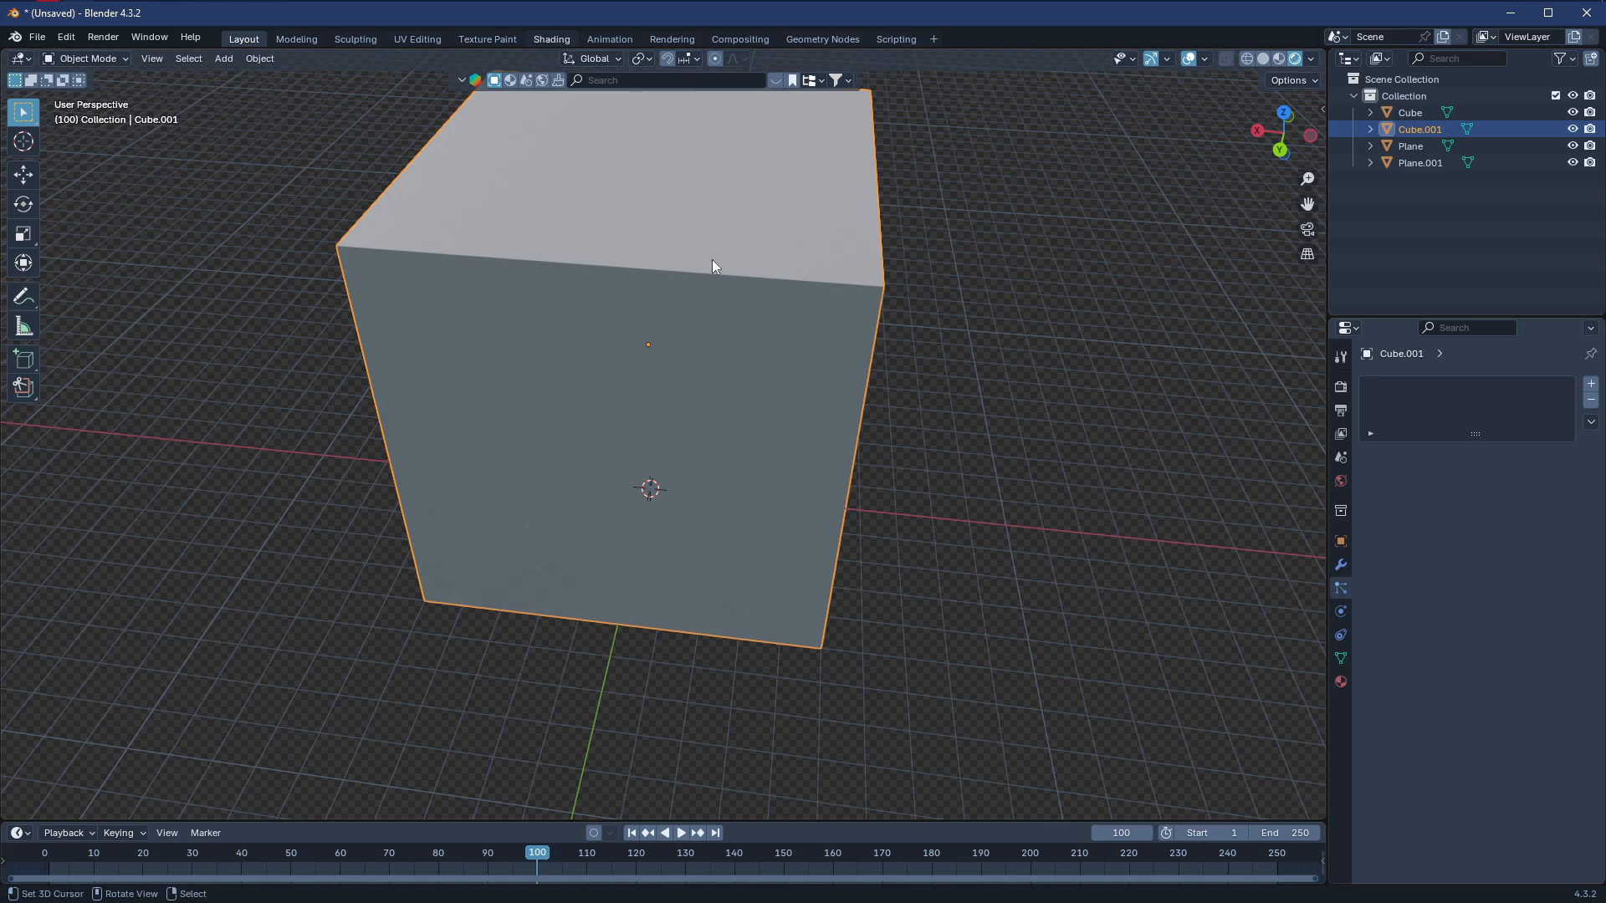
In the Shading workspace, add a Noise Texture to the large cube's material and connect its Fac output to the shader's Alpha
key("ctrl+Page_Down")
key("ctrl+Page_Down")
key("ctrl+Page_Down")
key("ctrl+Page_Down")
key("ctrl+Page_Down")
key("shift+a")
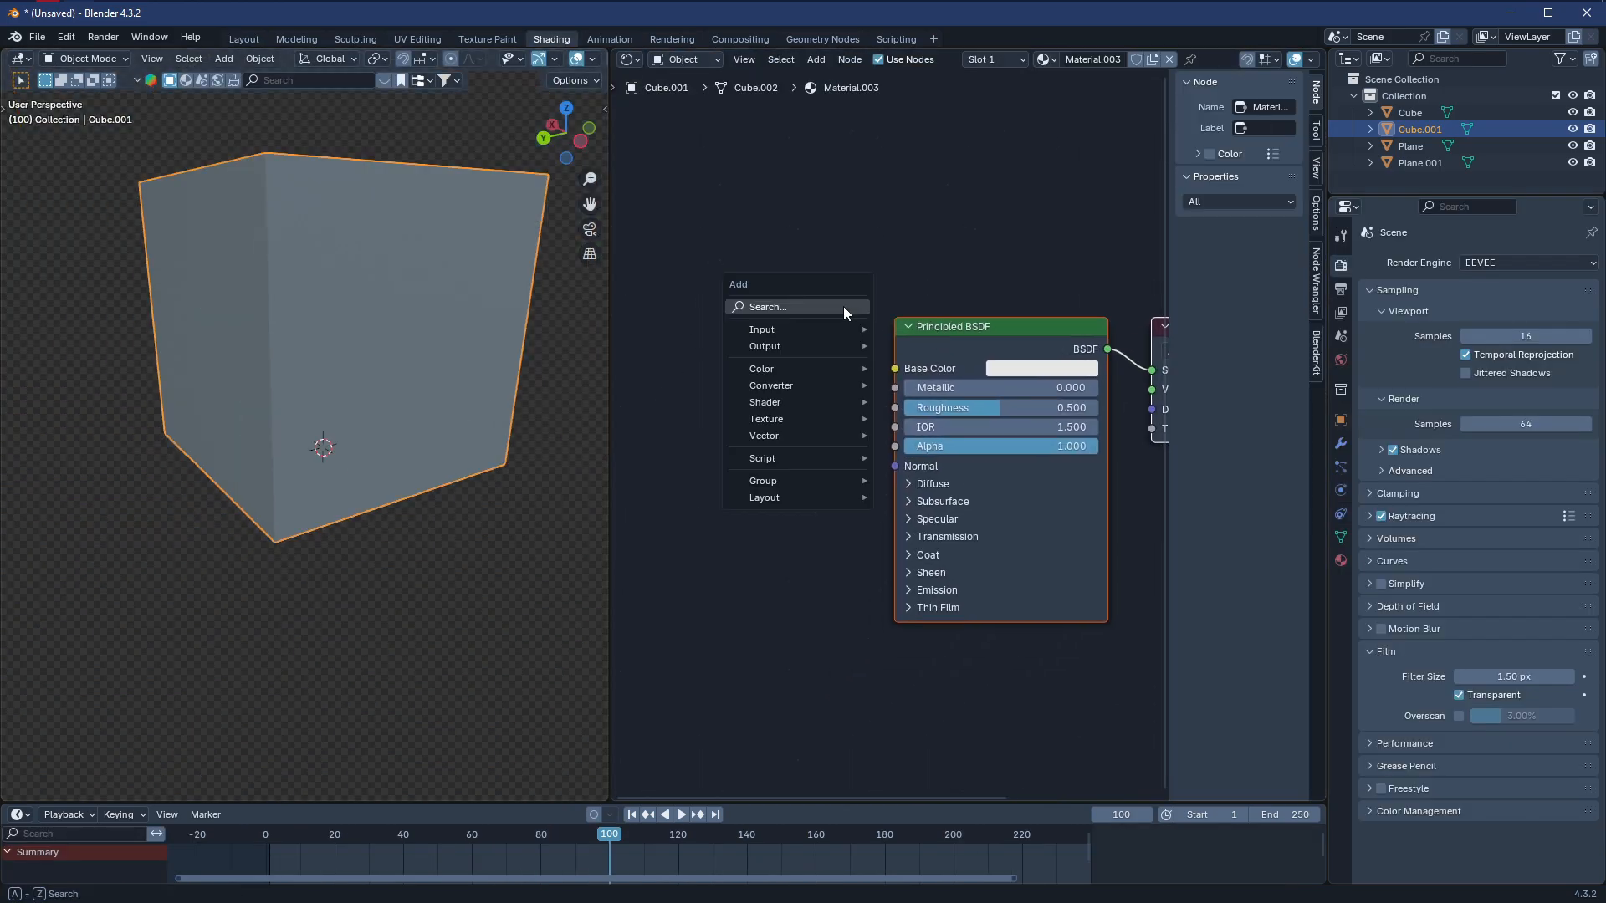
left_click(843, 306)
key("Return")
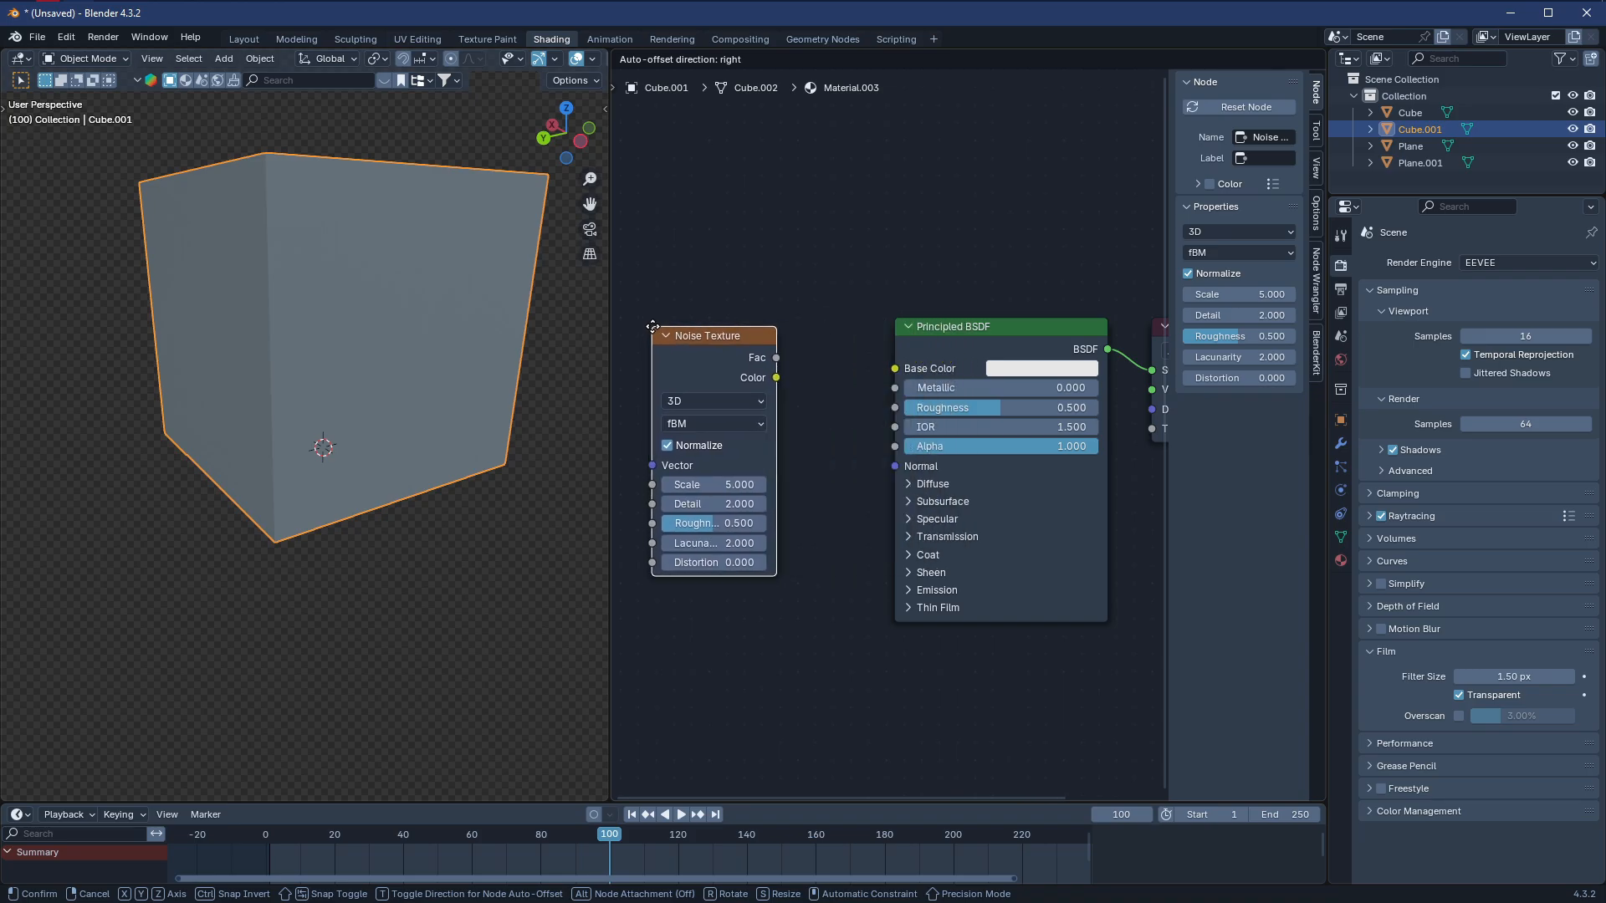
left_click(795, 372)
left_click_drag(793, 358, 894, 446)
middle_click_drag(716, 367, 871, 352)
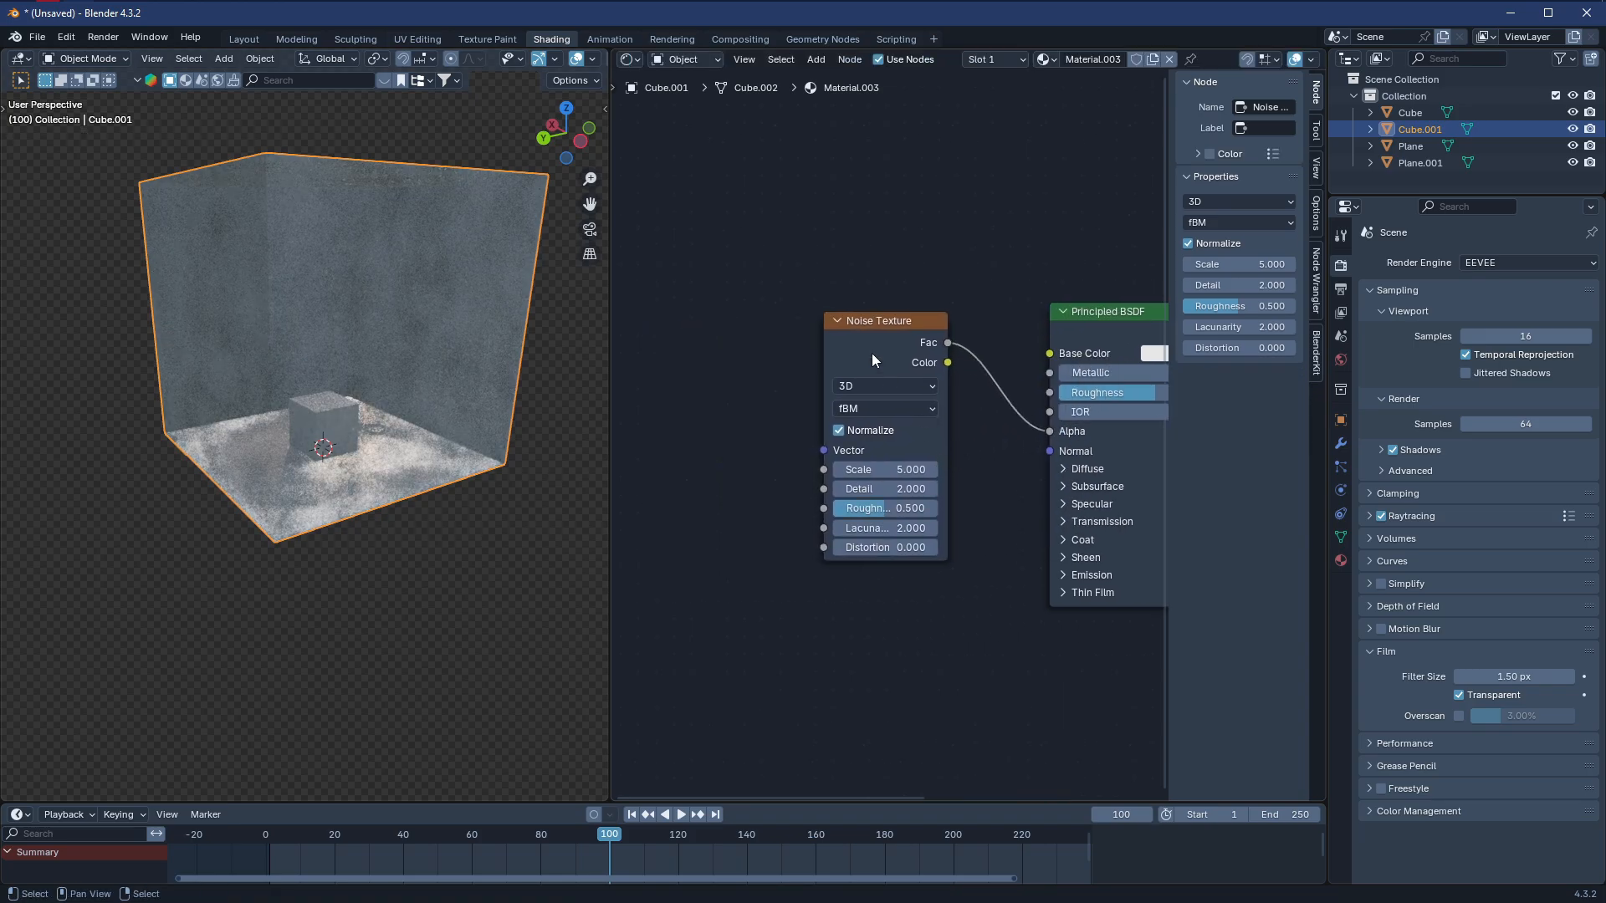
Add Texture Coordinate and Mapping nodes to the Noise Texture and set the Mapping node's Z scale to 0.1
left_click_drag(860, 363, 882, 332)
scroll(903, 425, "up", 1)
key("ctrl+t")
middle_click_drag(862, 464, 922, 449)
scroll(780, 493, "up", 1)
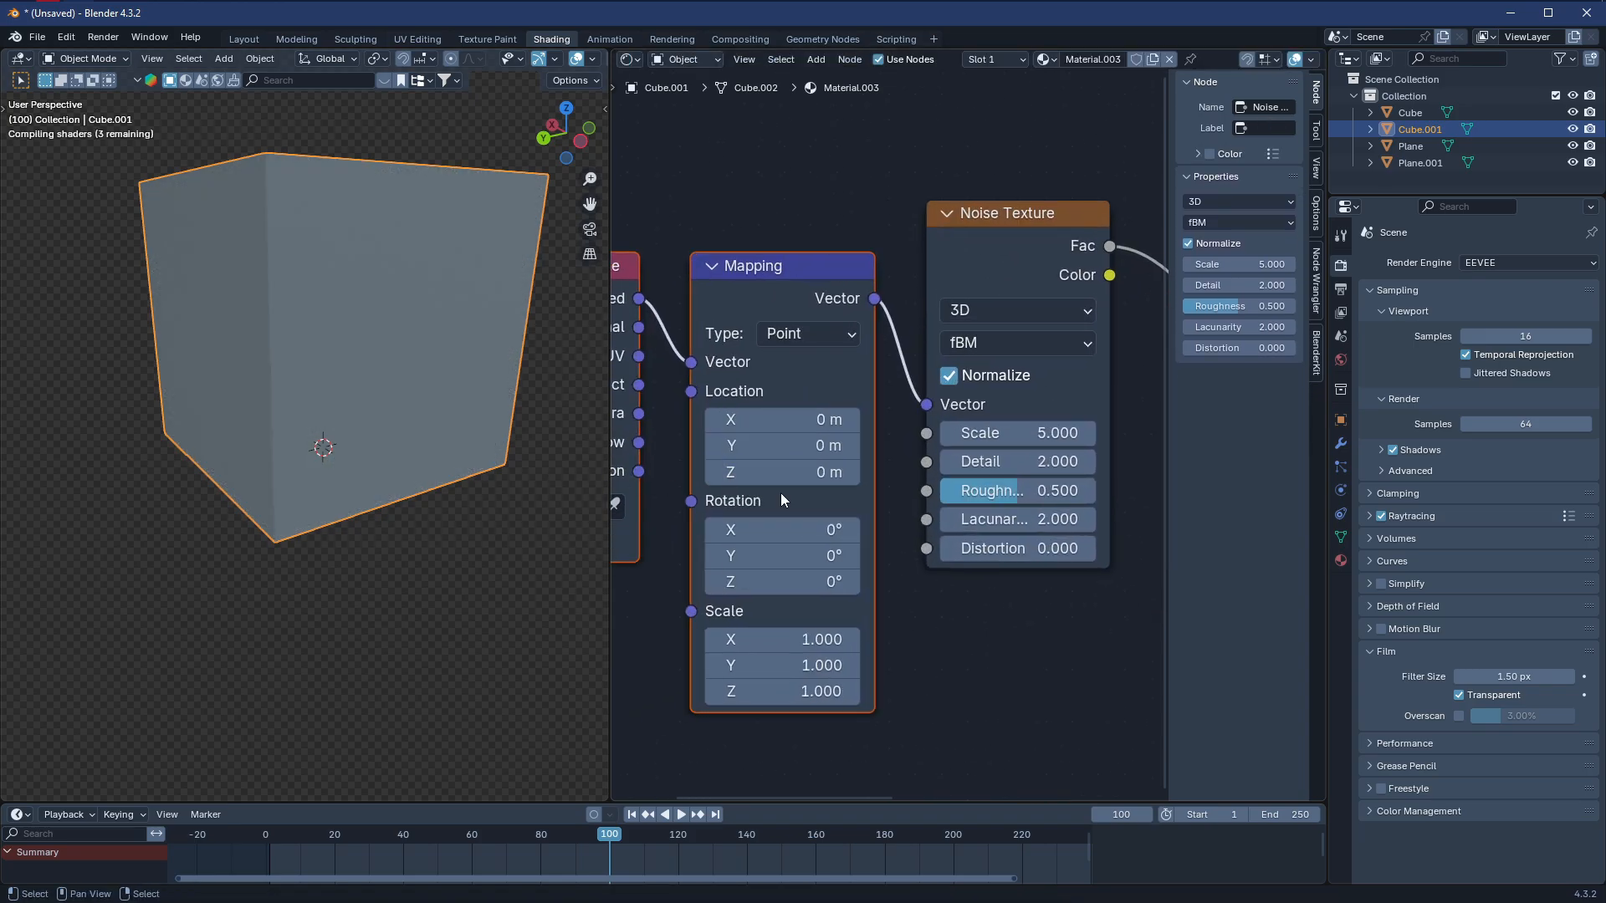
middle_click_drag(780, 494, 915, 440)
left_click(697, 247)
double_click(924, 603)
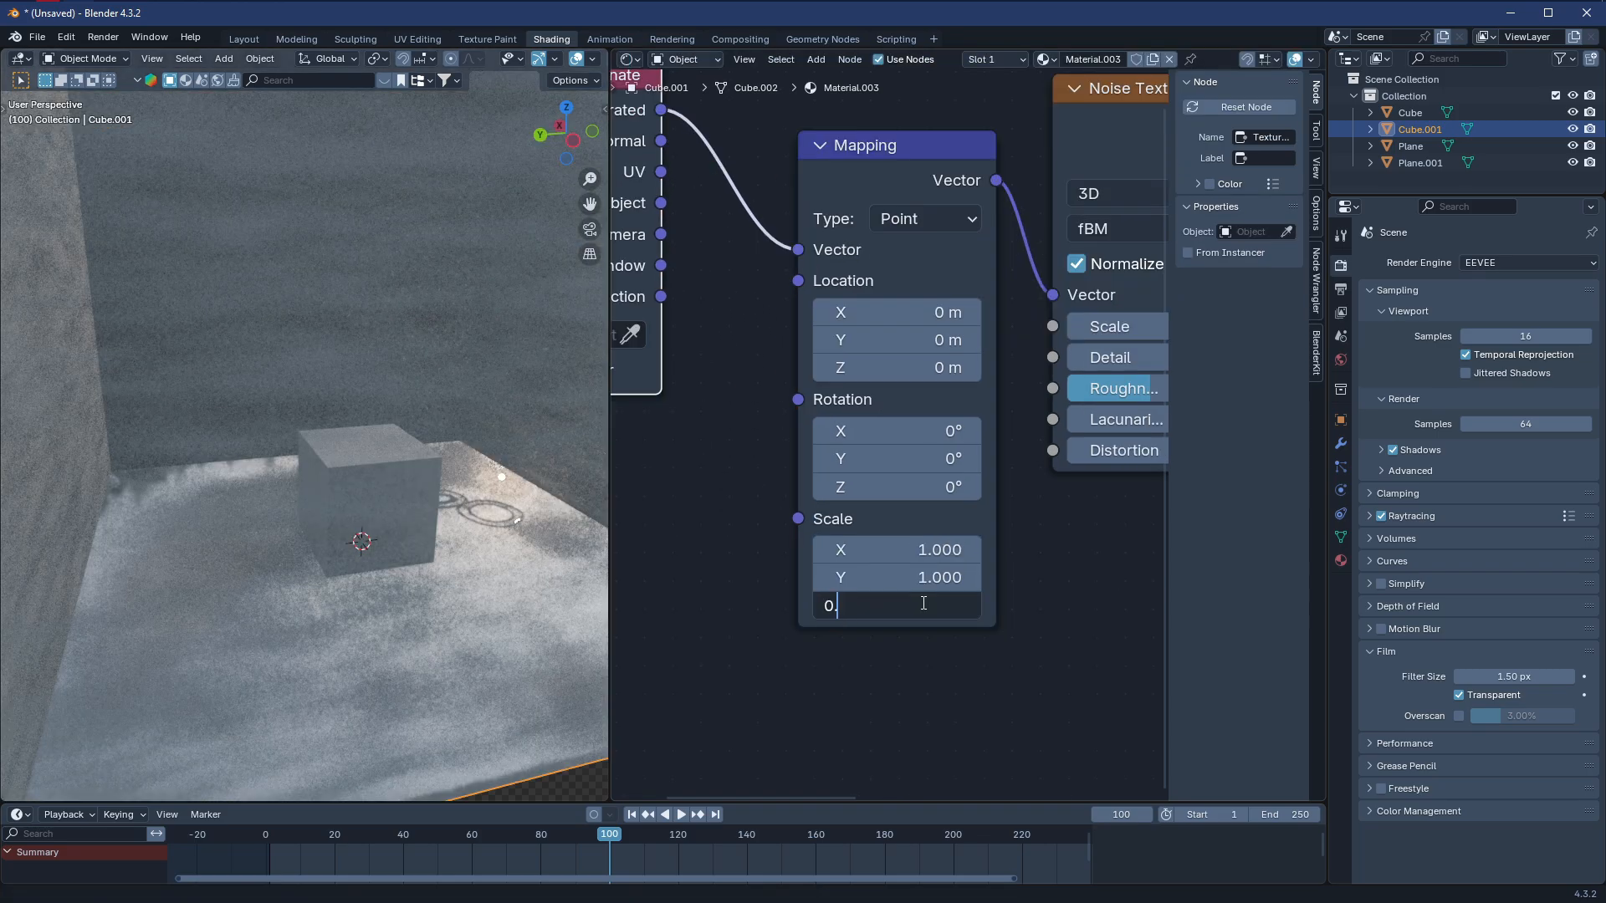
type("1")
key("Return")
Delete the top face of the large cube in Edit Mode and return to Object Mode
scroll(360, 440, "down", 3)
middle_click_drag(359, 440, 423, 511)
key("Tab")
left_click(303, 399)
key("x")
left_click(376, 502)
key("Tab")
scroll(941, 417, "down", 5)
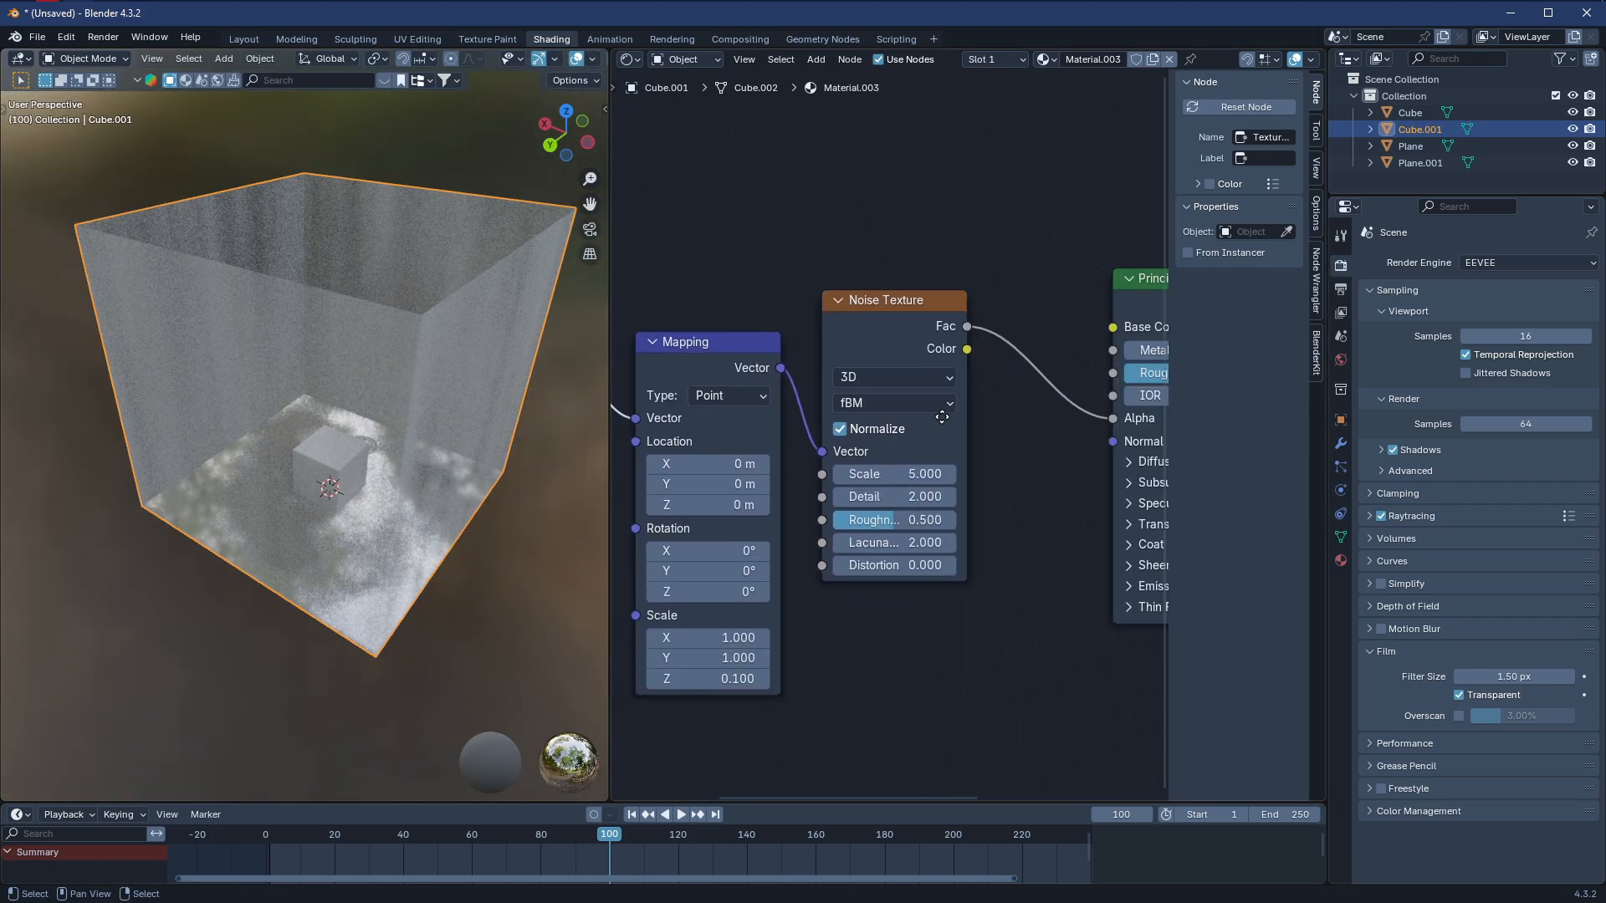
Insert a Color Ramp node between the Noise Texture's Fac output and the Principled BSDF's Alpha input
middle_click_drag(942, 417, 827, 434)
key("shift+a")
type("RAMP")
key("Return")
left_click(911, 308)
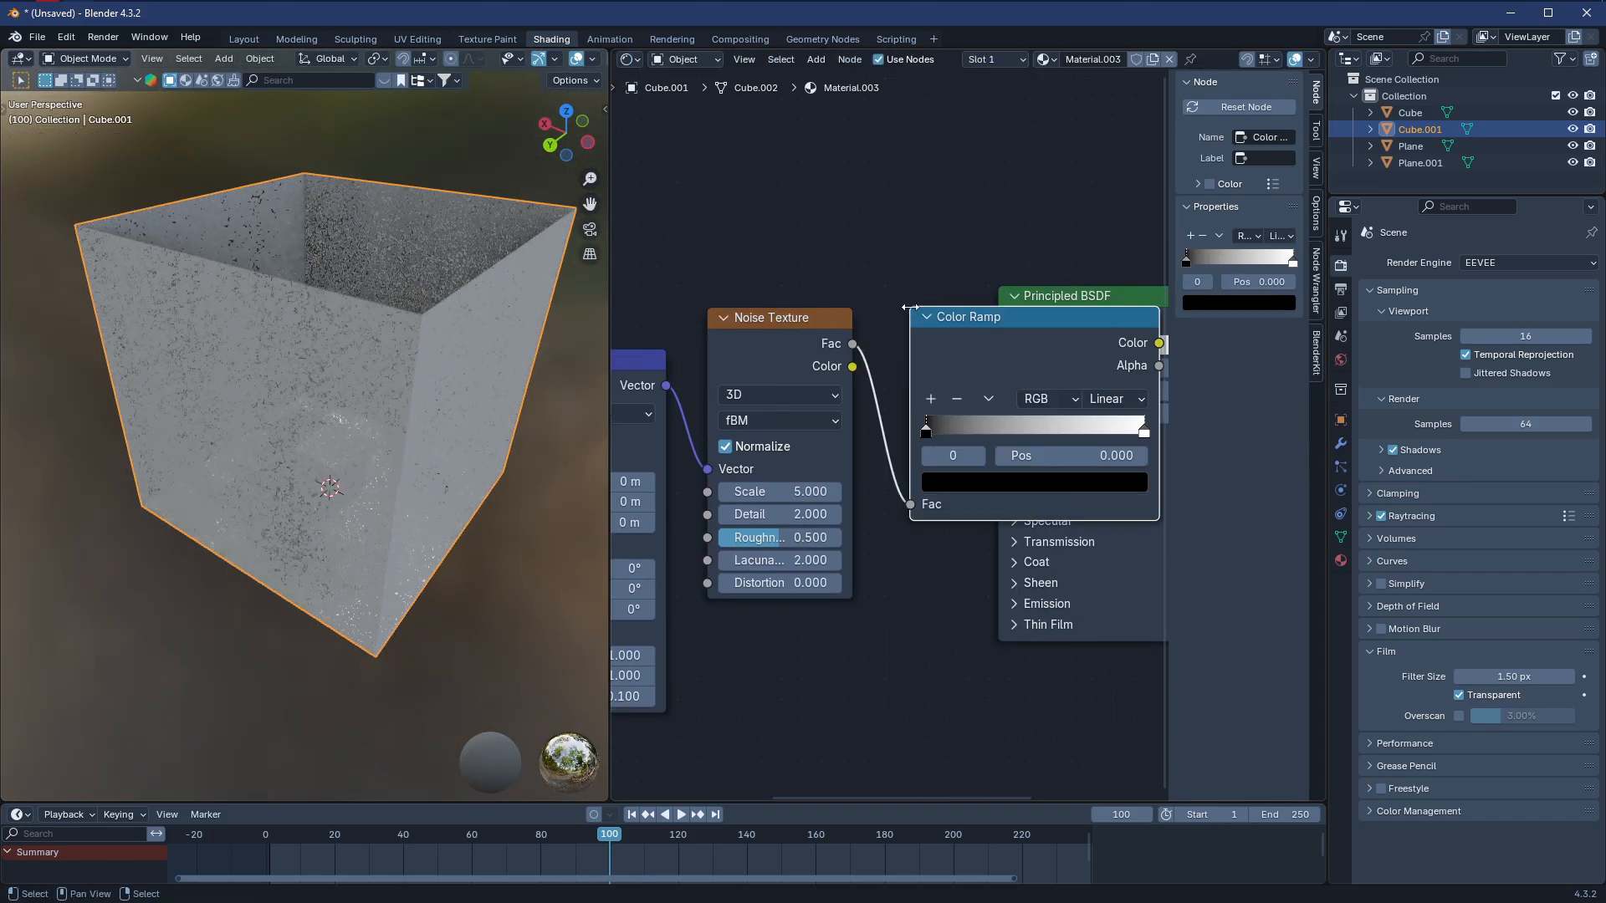
Tighten the Color Ramp by moving the black stop to about 0.632 and the white stop to about 0.714
key("KP_Decimal")
left_click_drag(780, 440, 882, 441)
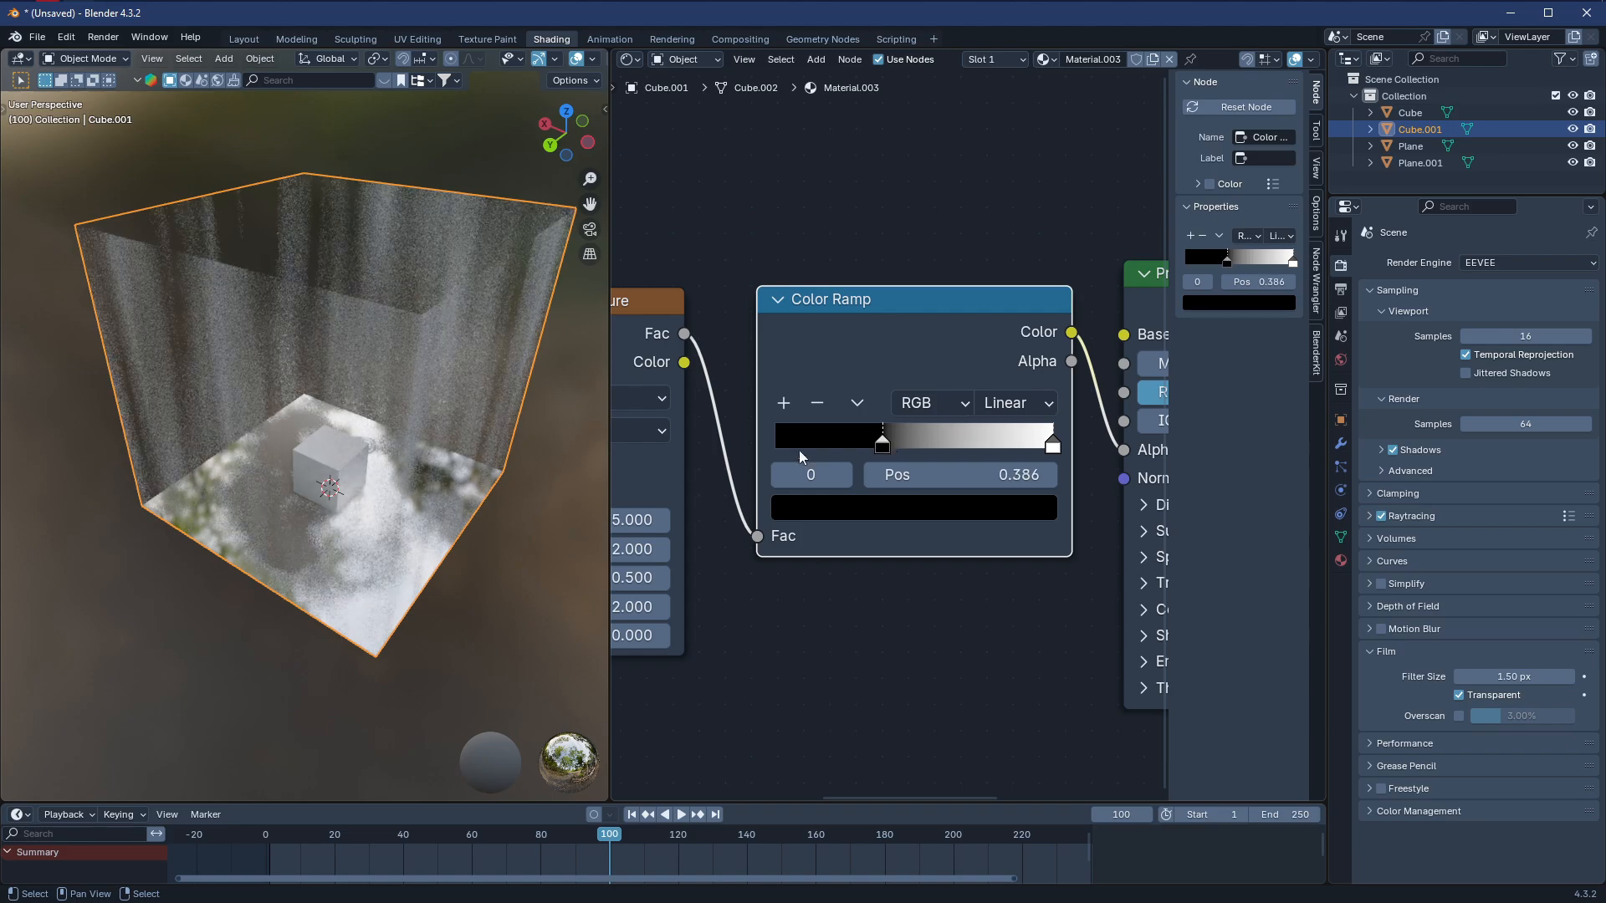
middle_click_drag(360, 435, 398, 354)
left_click_drag(945, 433, 926, 453)
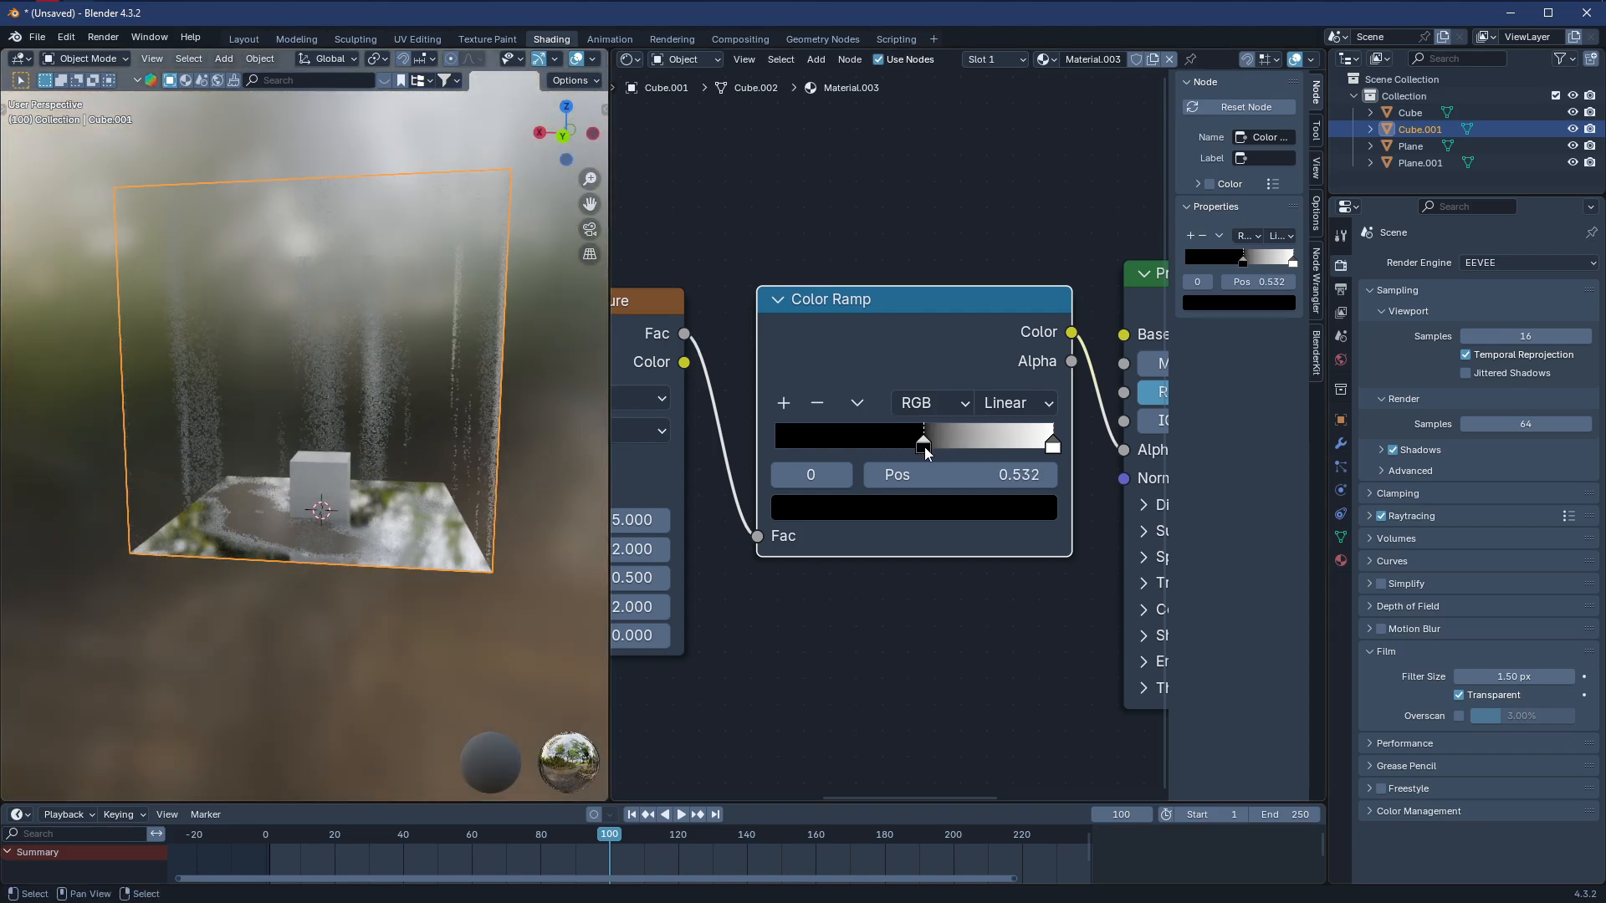
left_click_drag(1057, 450, 952, 445)
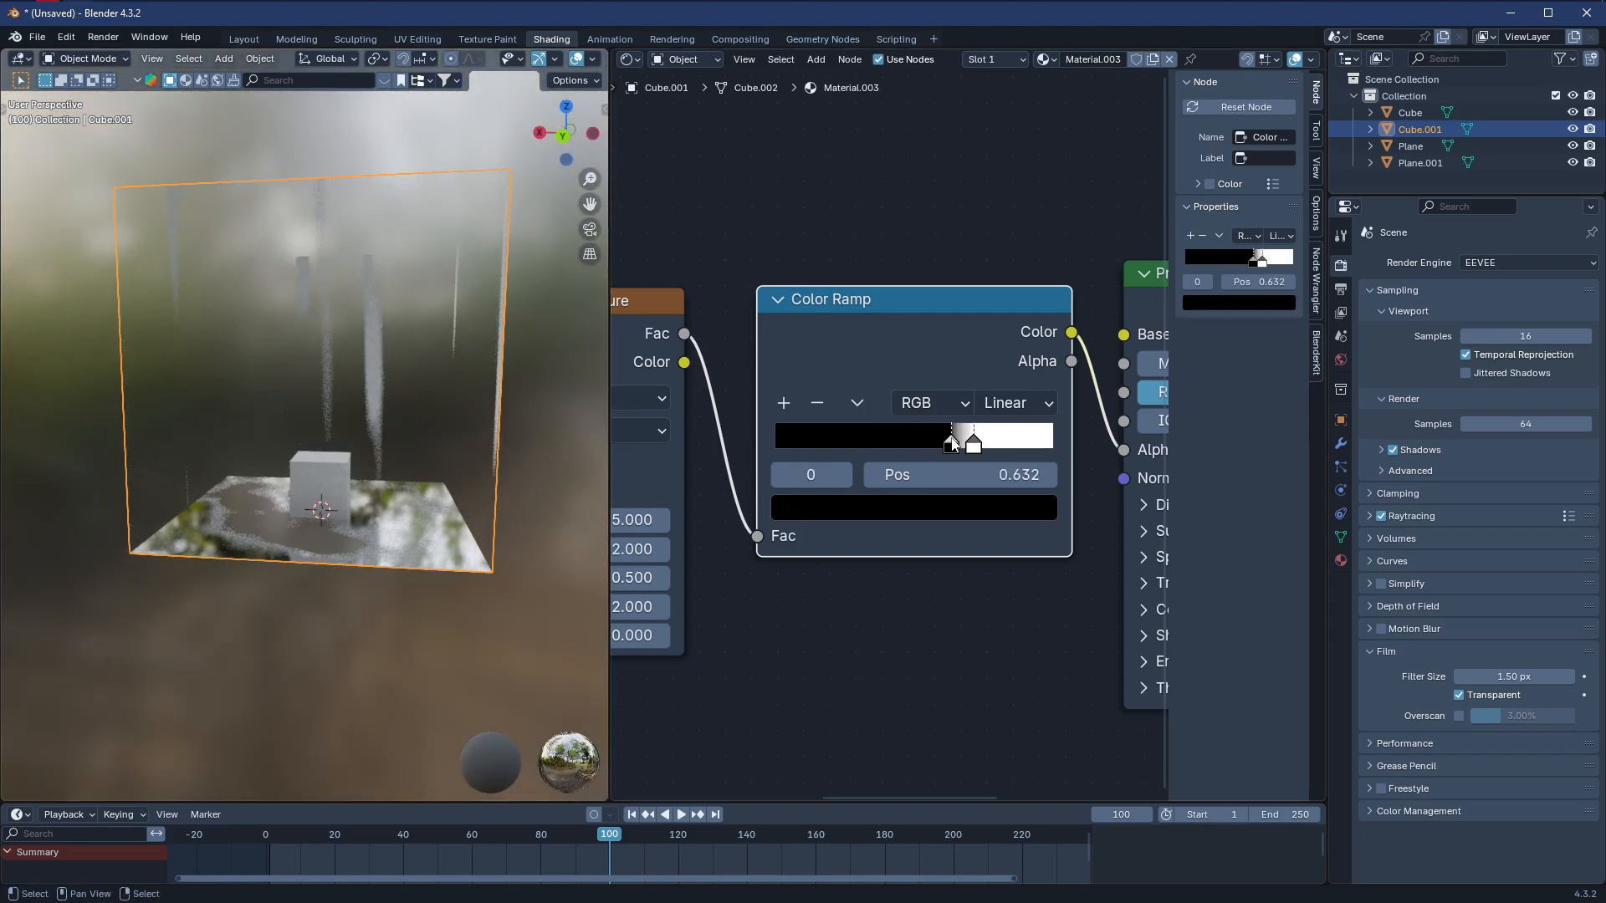
middle_click_drag(423, 410, 337, 443)
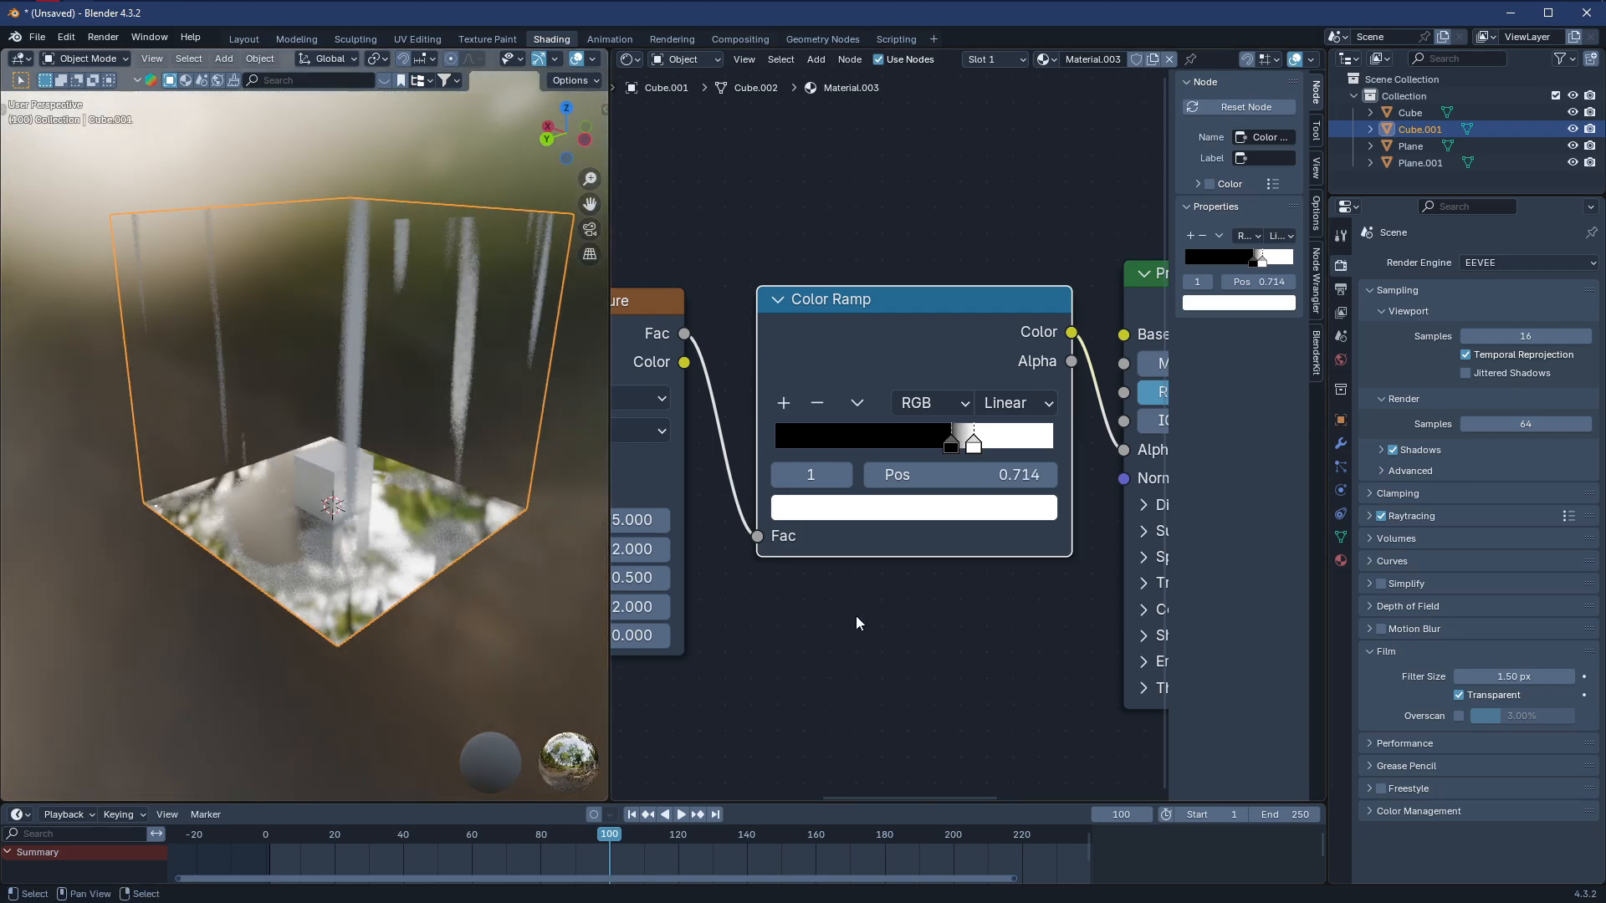
Set the Mapping node's X and Y scale to 100 to make the streaks thin and dense
middle_click_drag(856, 620, 1266, 456)
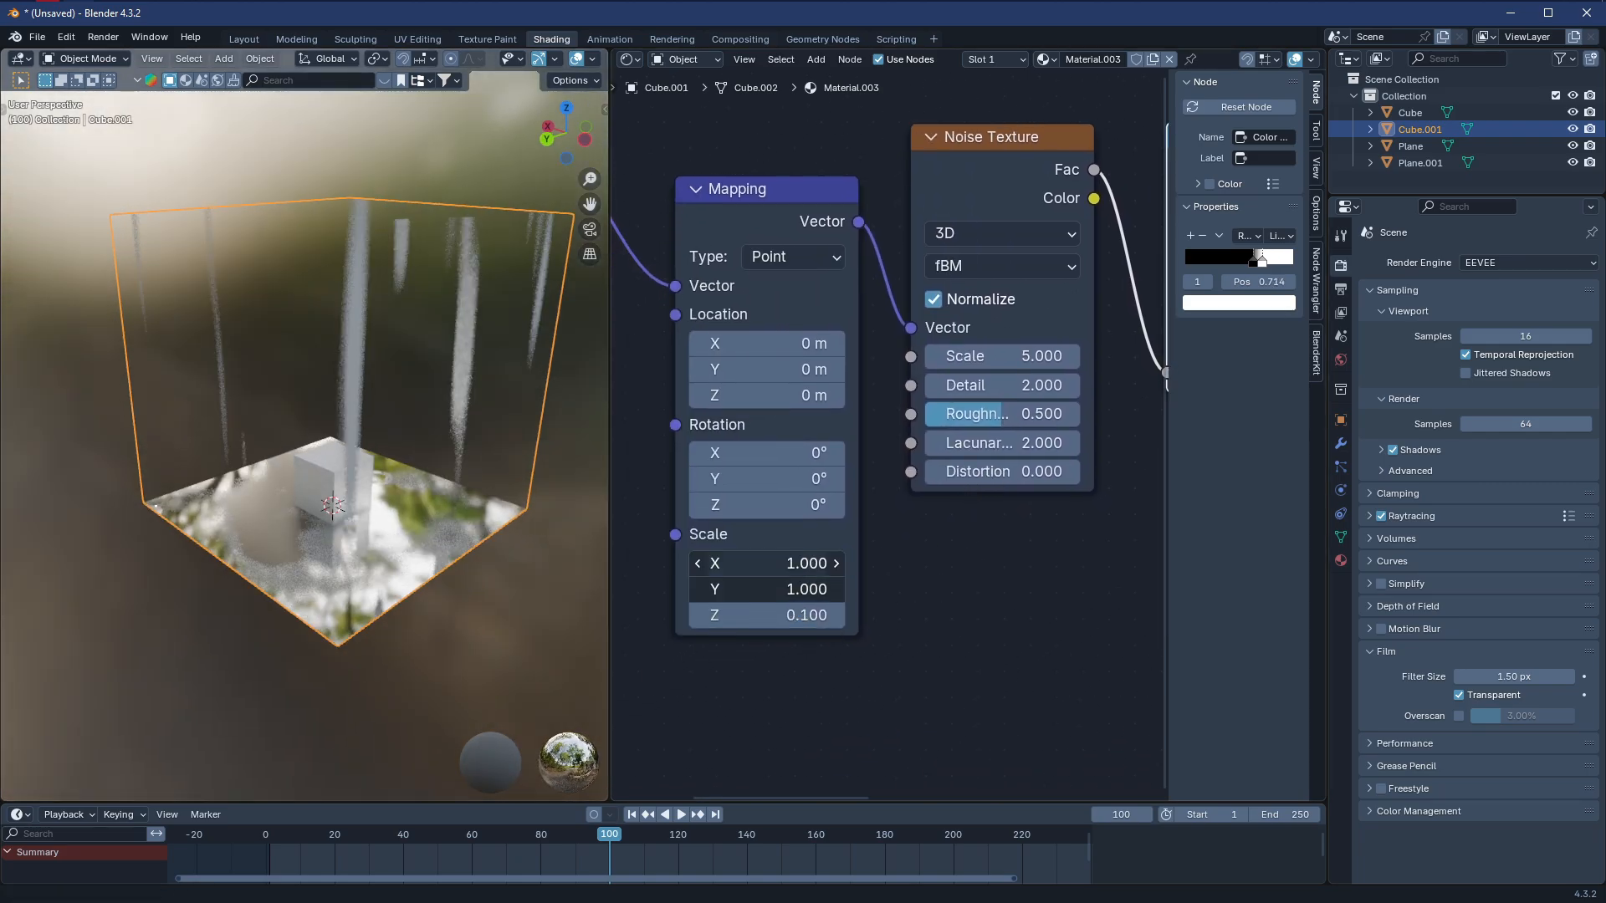
key("Return")
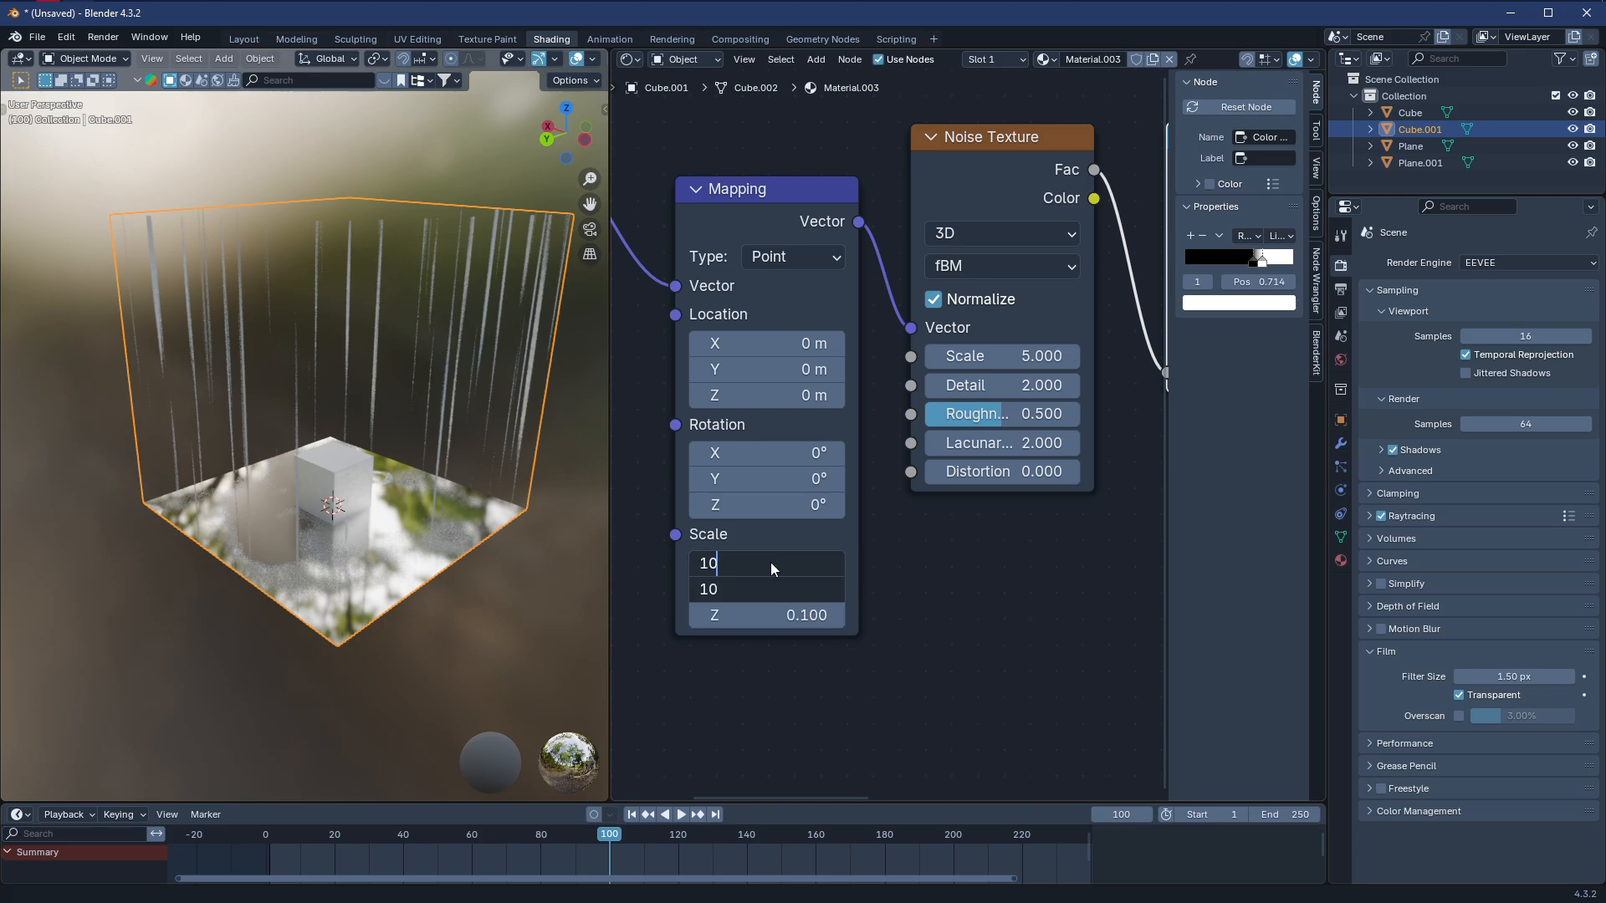
type("10")
key("Return")
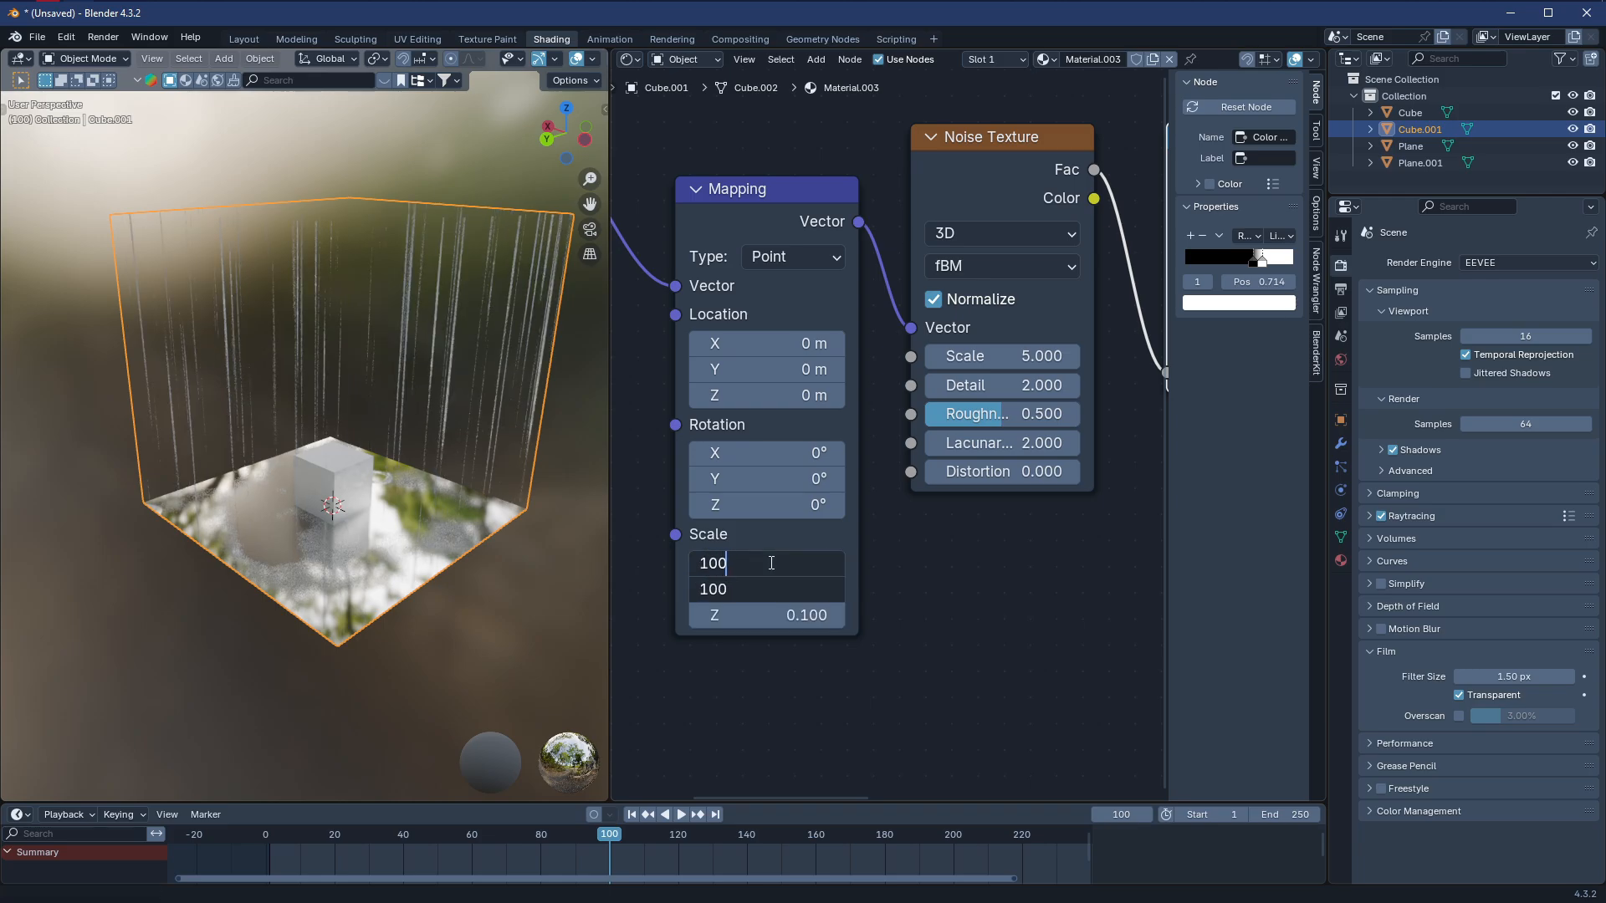
key("Return")
Fine-tune the Color Ramp by bringing the black stop closer to the white stop at about 0.723
mouse_move(351, 468)
middle_mouse_down()
mouse_move(500, 484)
mouse_move(472, 455)
mouse_move(428, 459)
mouse_move(389, 510)
mouse_move(419, 524)
mouse_move(410, 532)
mouse_move(359, 500)
middle_mouse_up()
middle_click_drag(1001, 422, 836, 439)
scroll(817, 444, "up", 3)
mouse_move(817, 451)
left_mouse_down()
mouse_move(799, 455)
mouse_move(832, 459)
left_mouse_up()
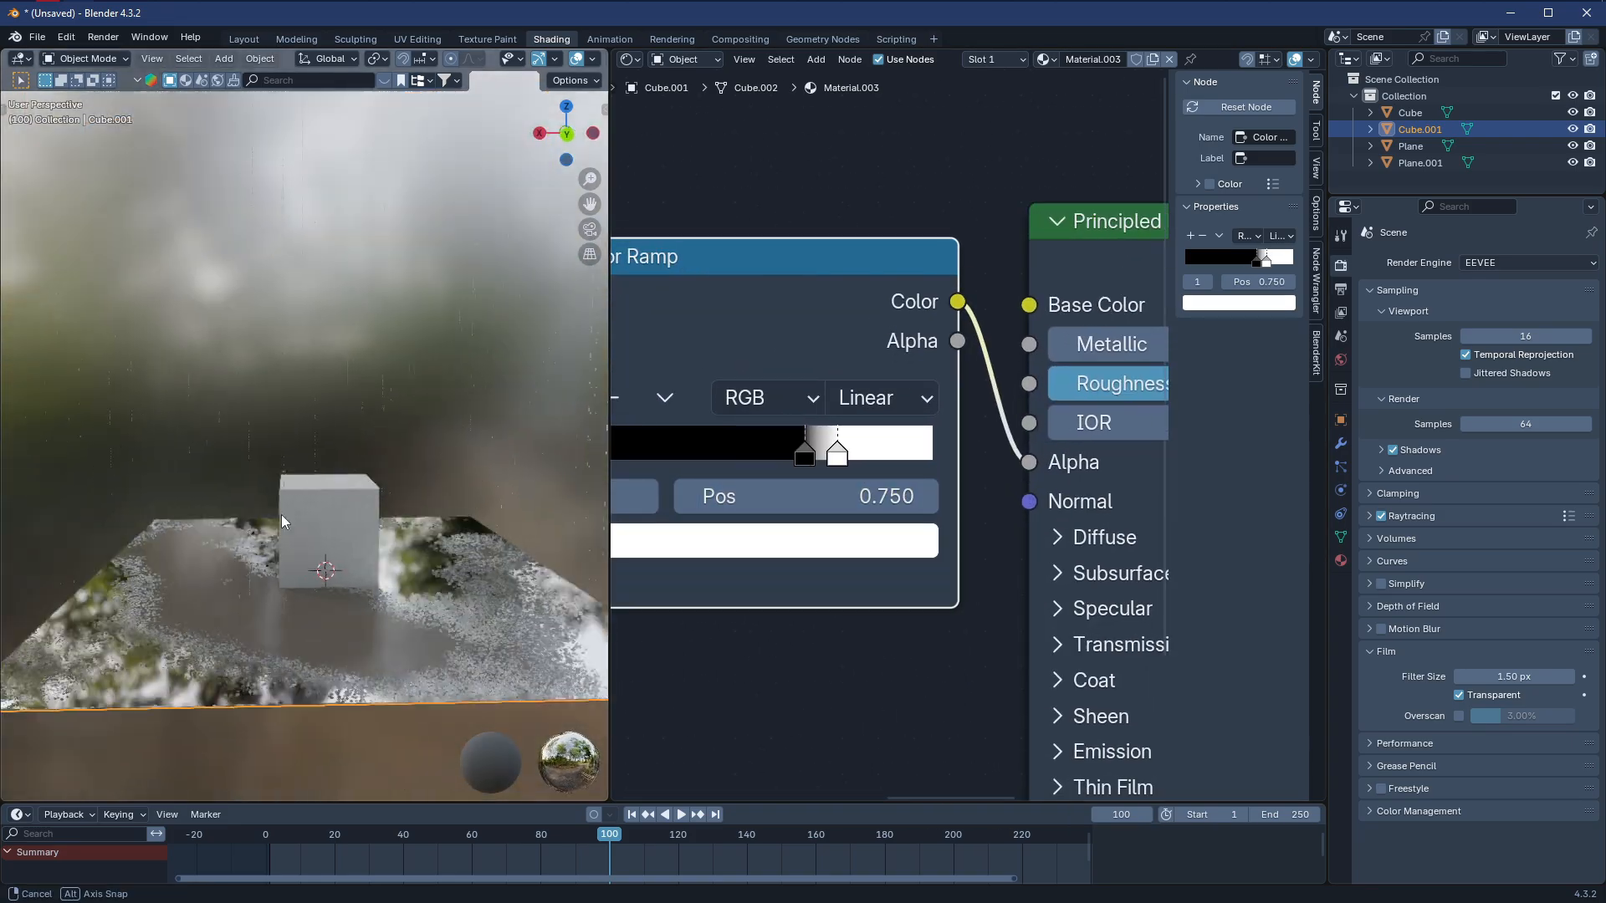
left_click_drag(804, 454, 828, 463)
scroll(826, 465, "down", 4)
Add a Combine XYZ node below the Texture Coordinate node and connect its Vector output to the Mapping node's Location
middle_click_drag(713, 508, 854, 447)
scroll(719, 516, "down", 4)
scroll(845, 469, "up", 1)
key("shift+a")
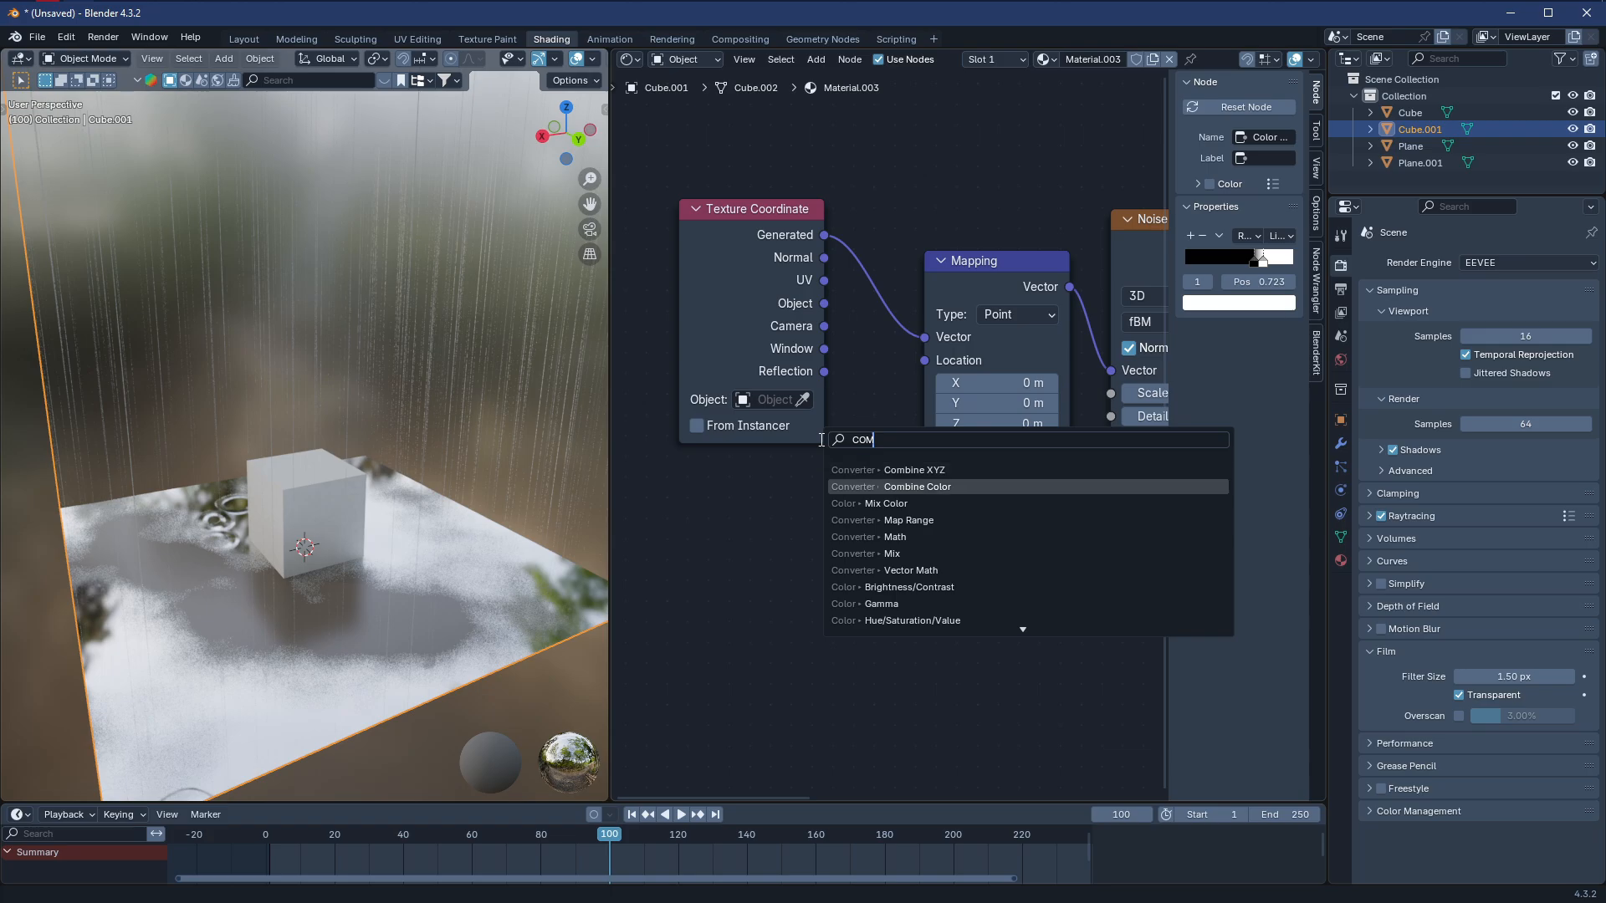
type("COM")
left_click(954, 469)
left_click(828, 505)
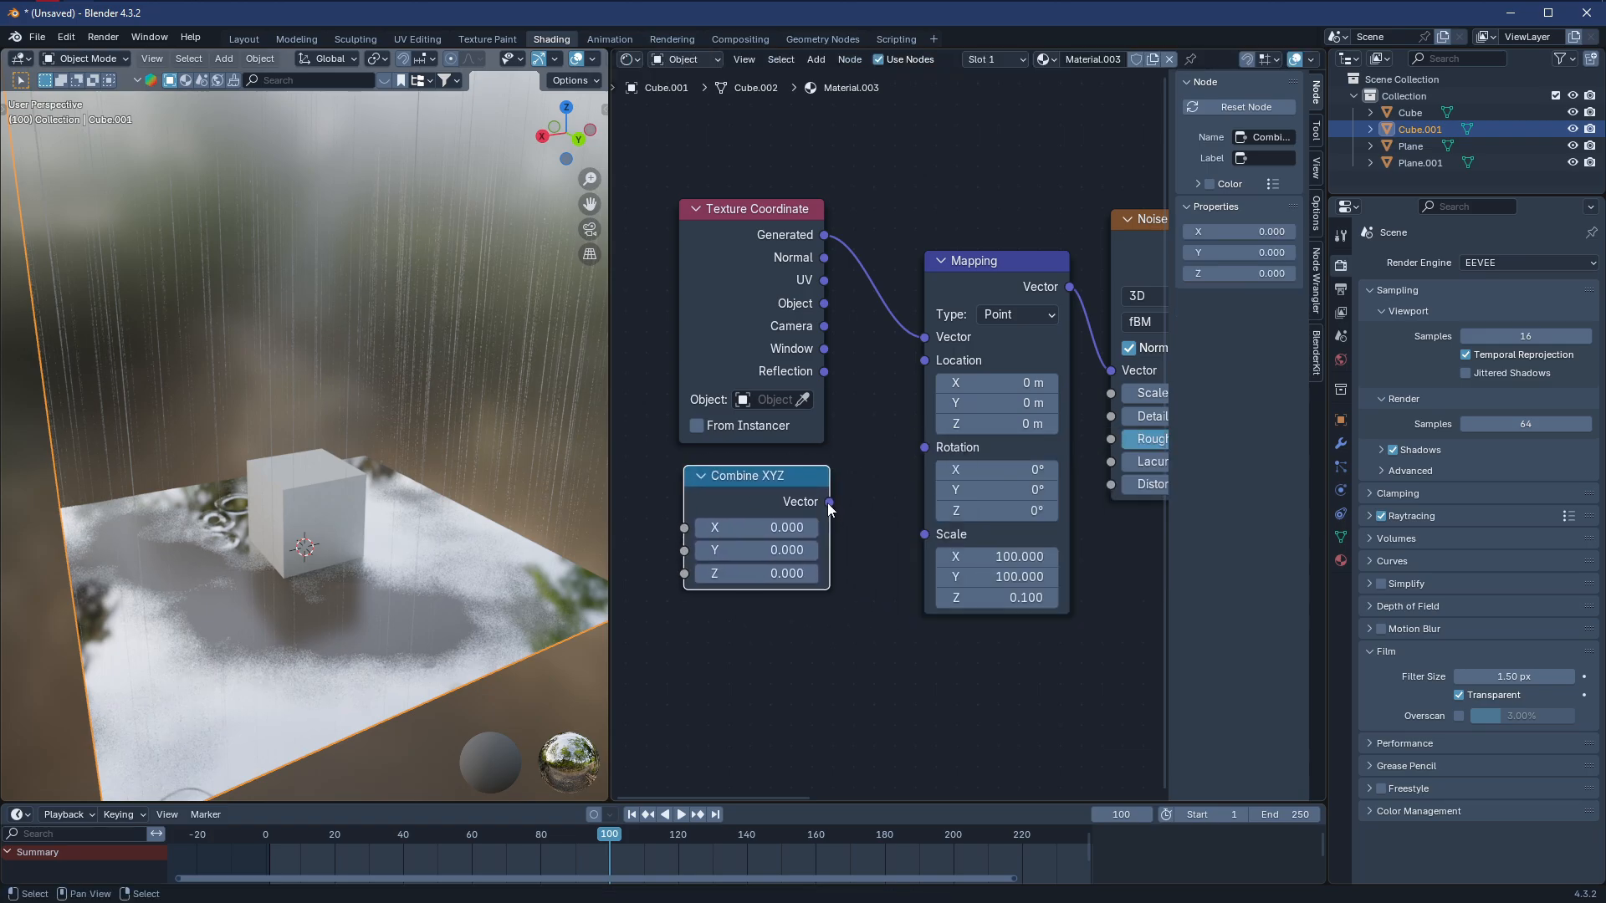
left_click_drag(930, 358, 926, 360)
Add the Delta Time node group and connect its Value output to the Z input of Combine XYZ
middle_click_drag(615, 433, 764, 358)
key("shift+a")
left_click(764, 358)
type("TIME")
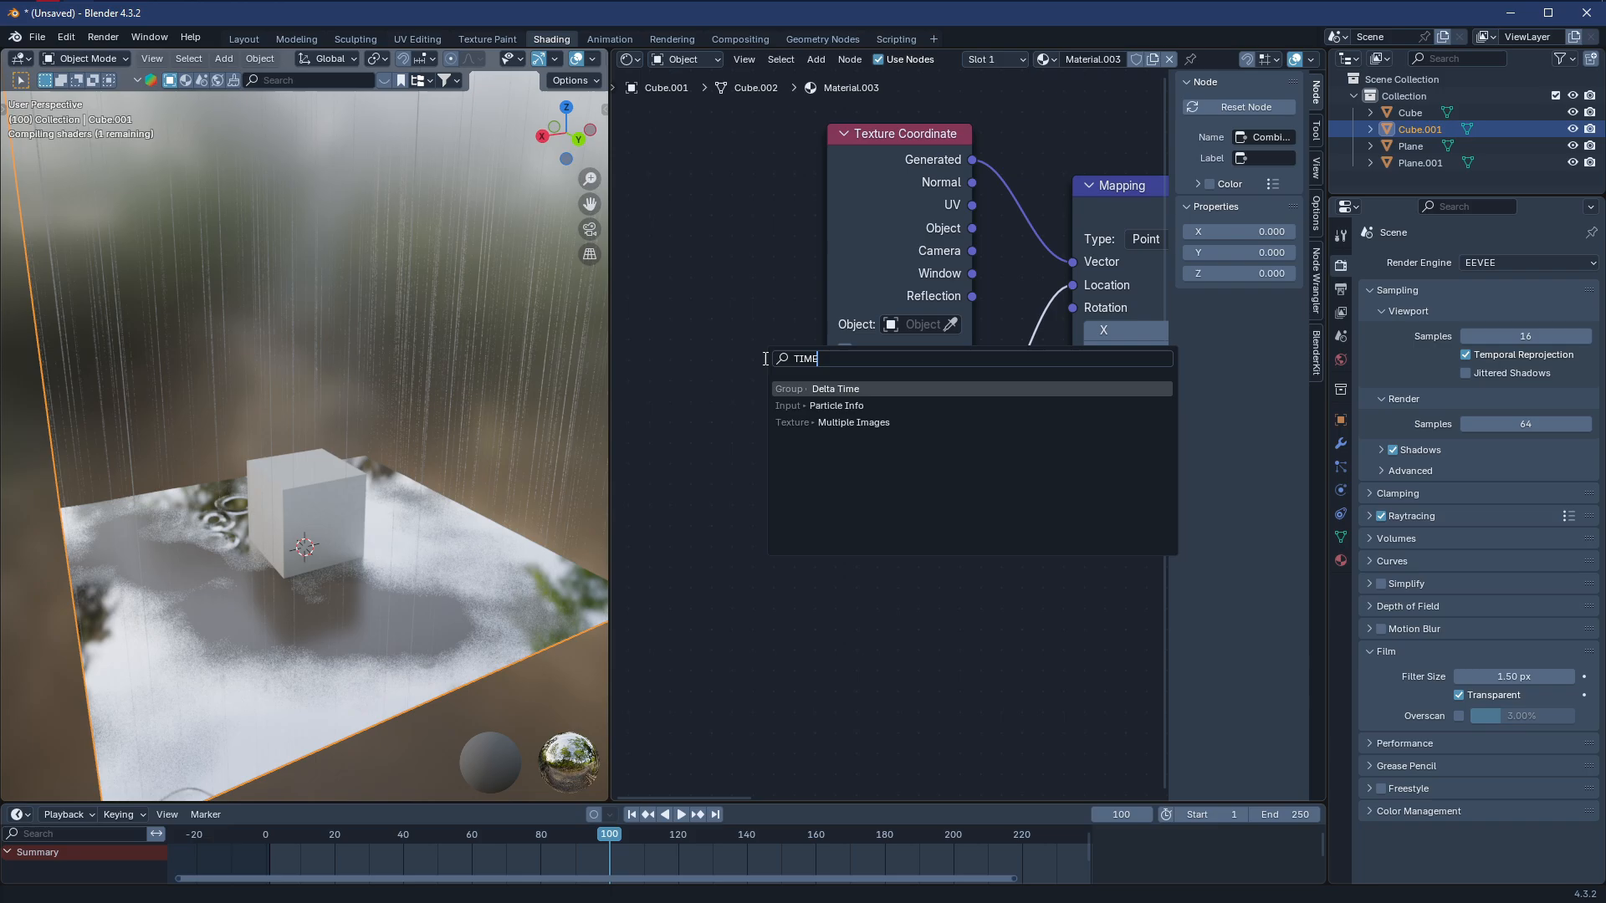
key("Return")
left_click(685, 423)
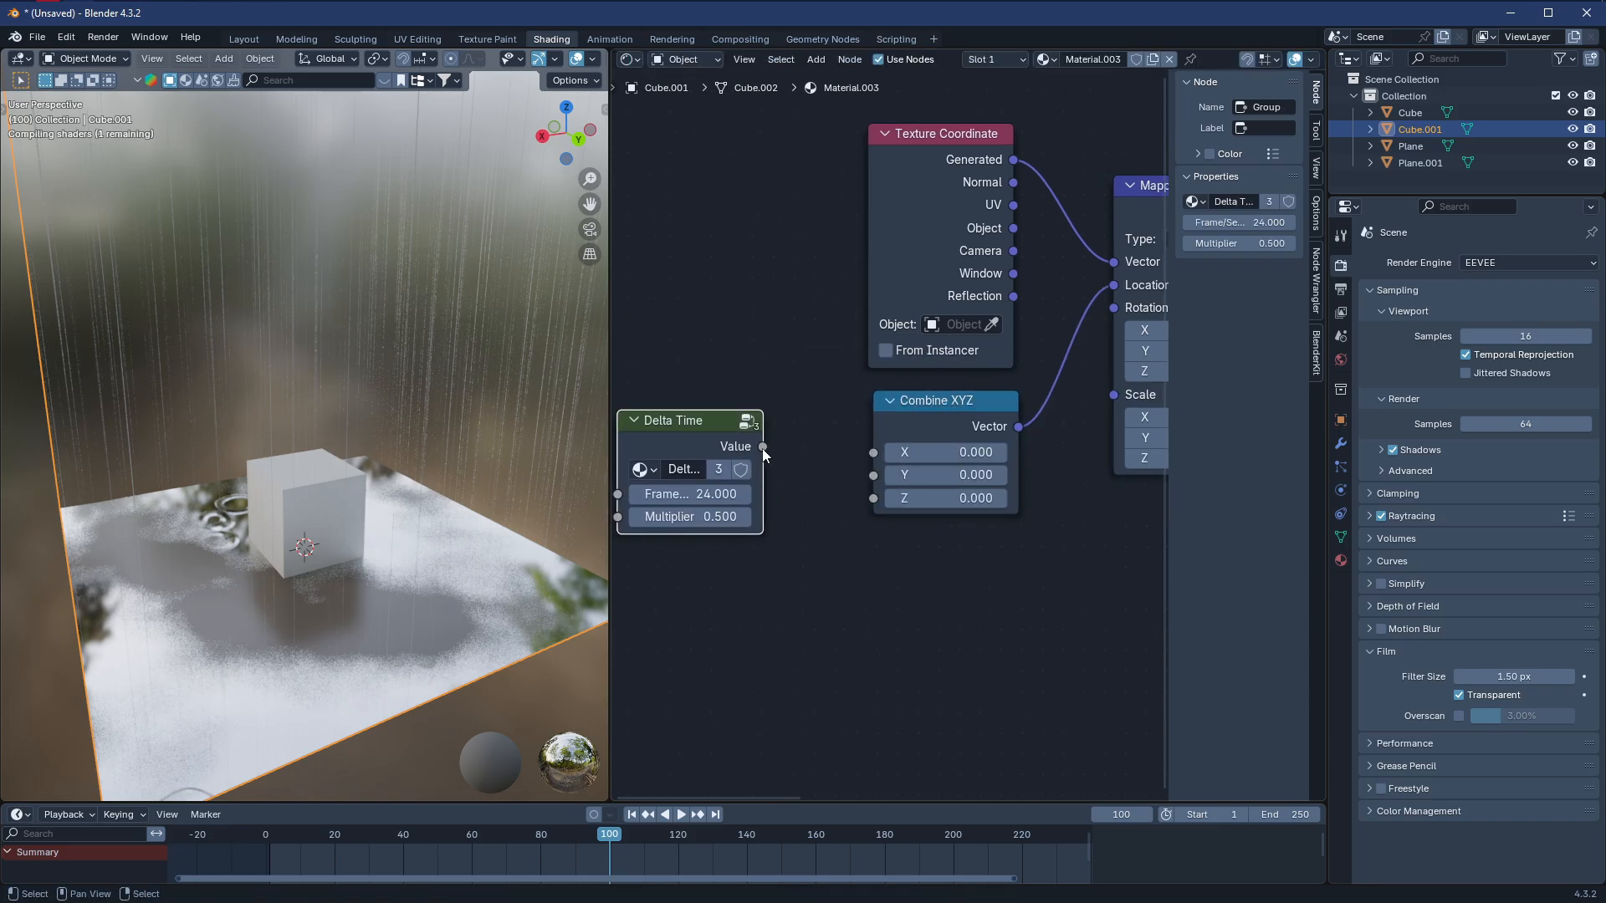
left_click_drag(865, 504, 872, 500)
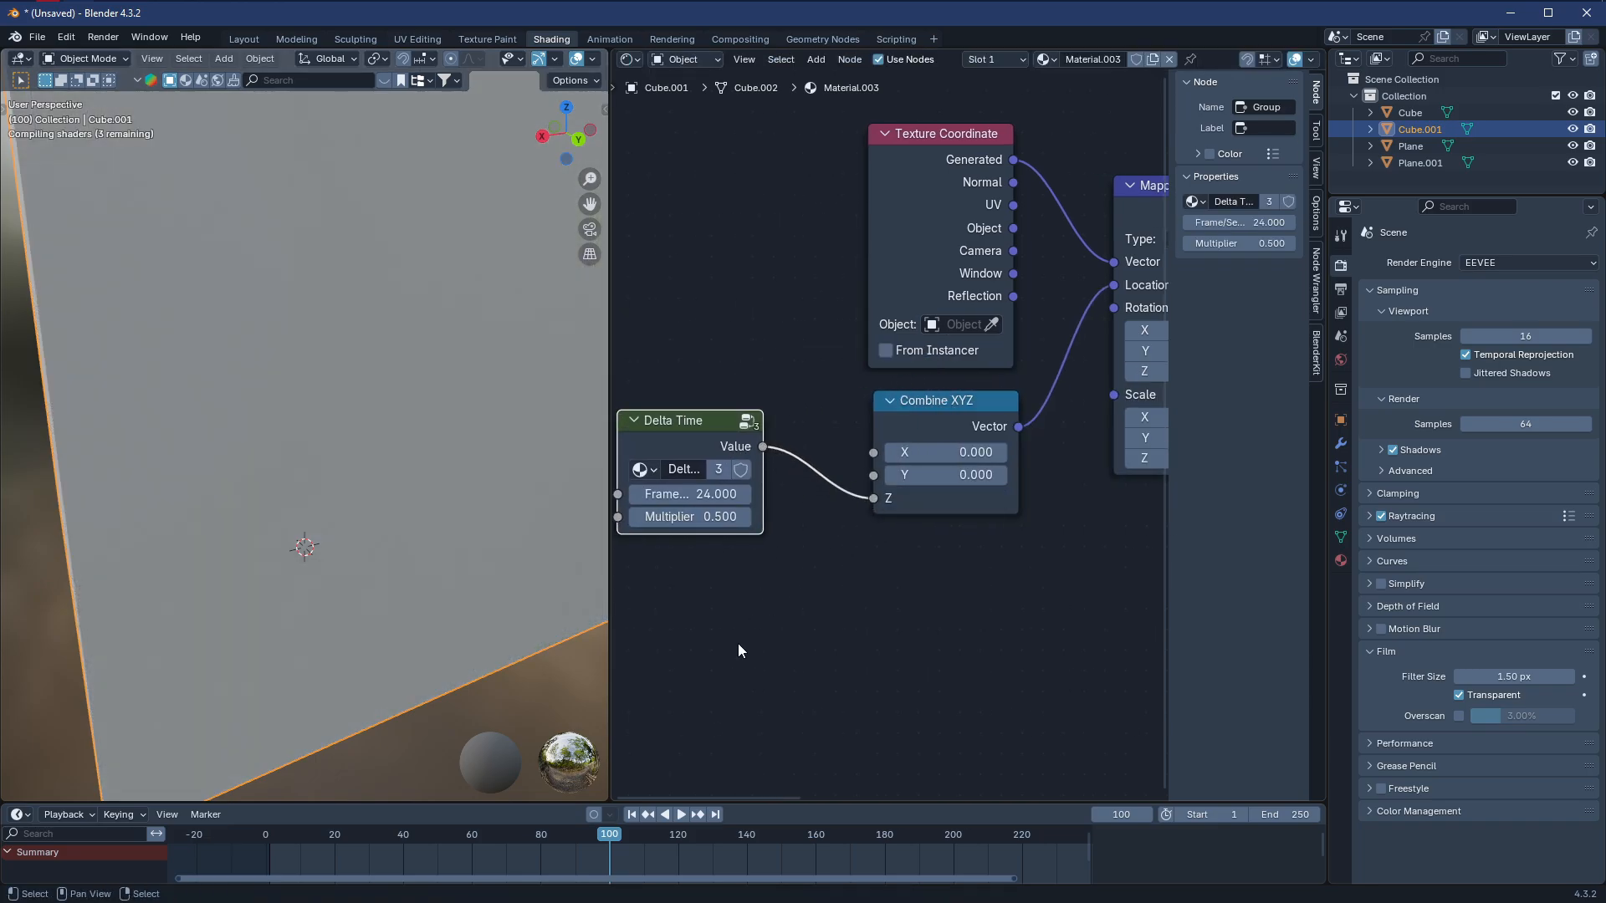
Play the animation and examine the moving rain streaks and ripples around the small cube in rendered shading
left_click(681, 814)
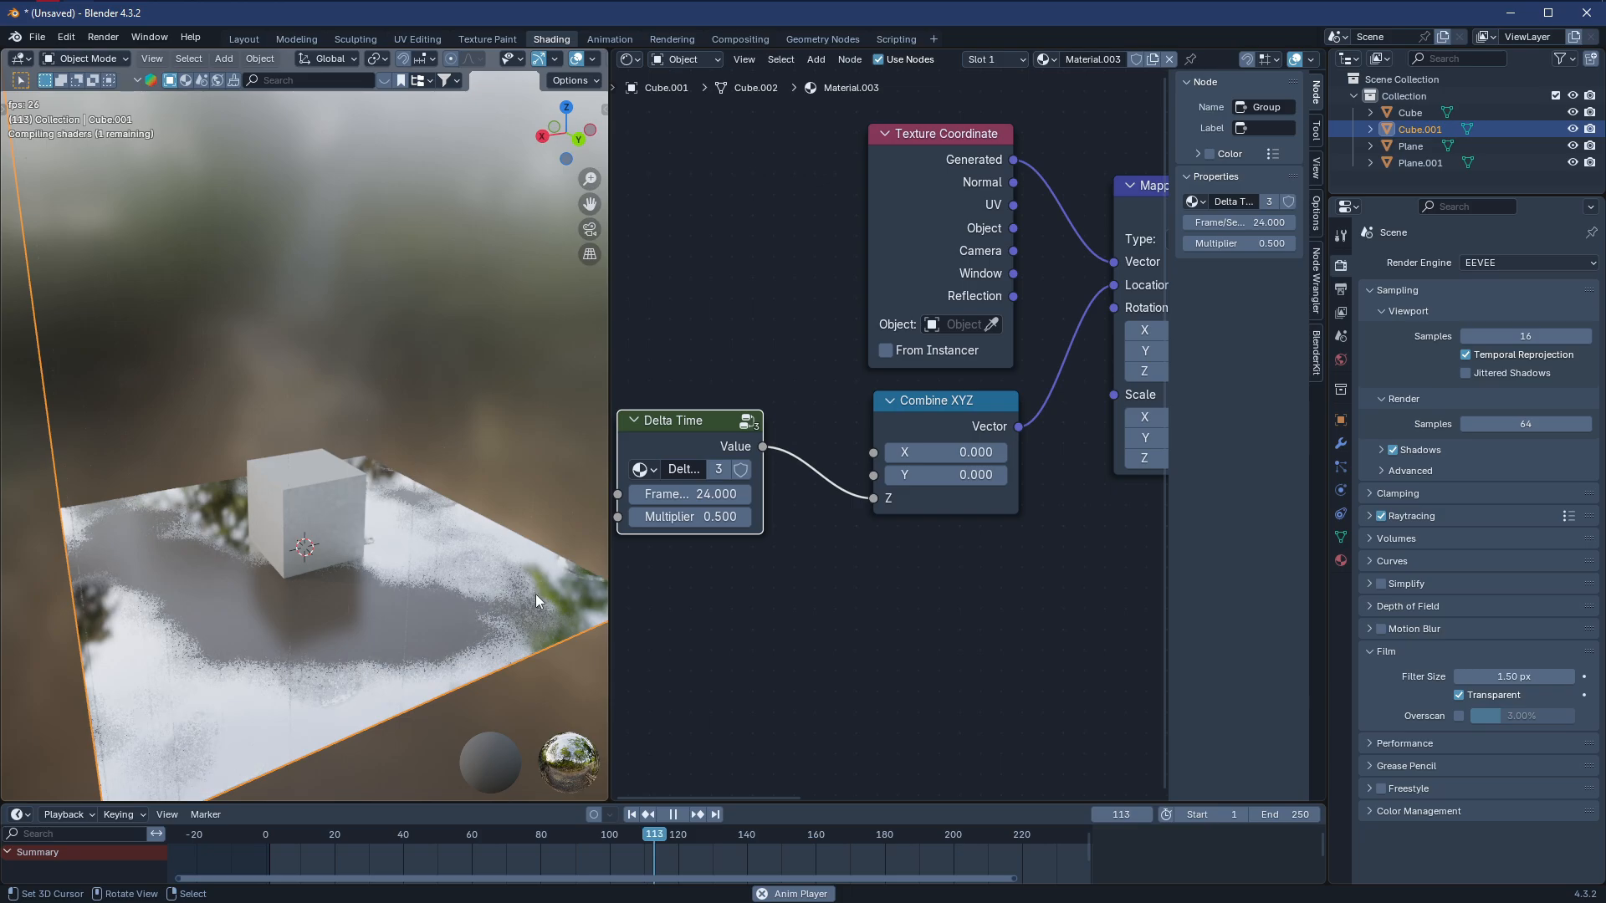
middle_click_drag(535, 594, 483, 478)
left_click(483, 478)
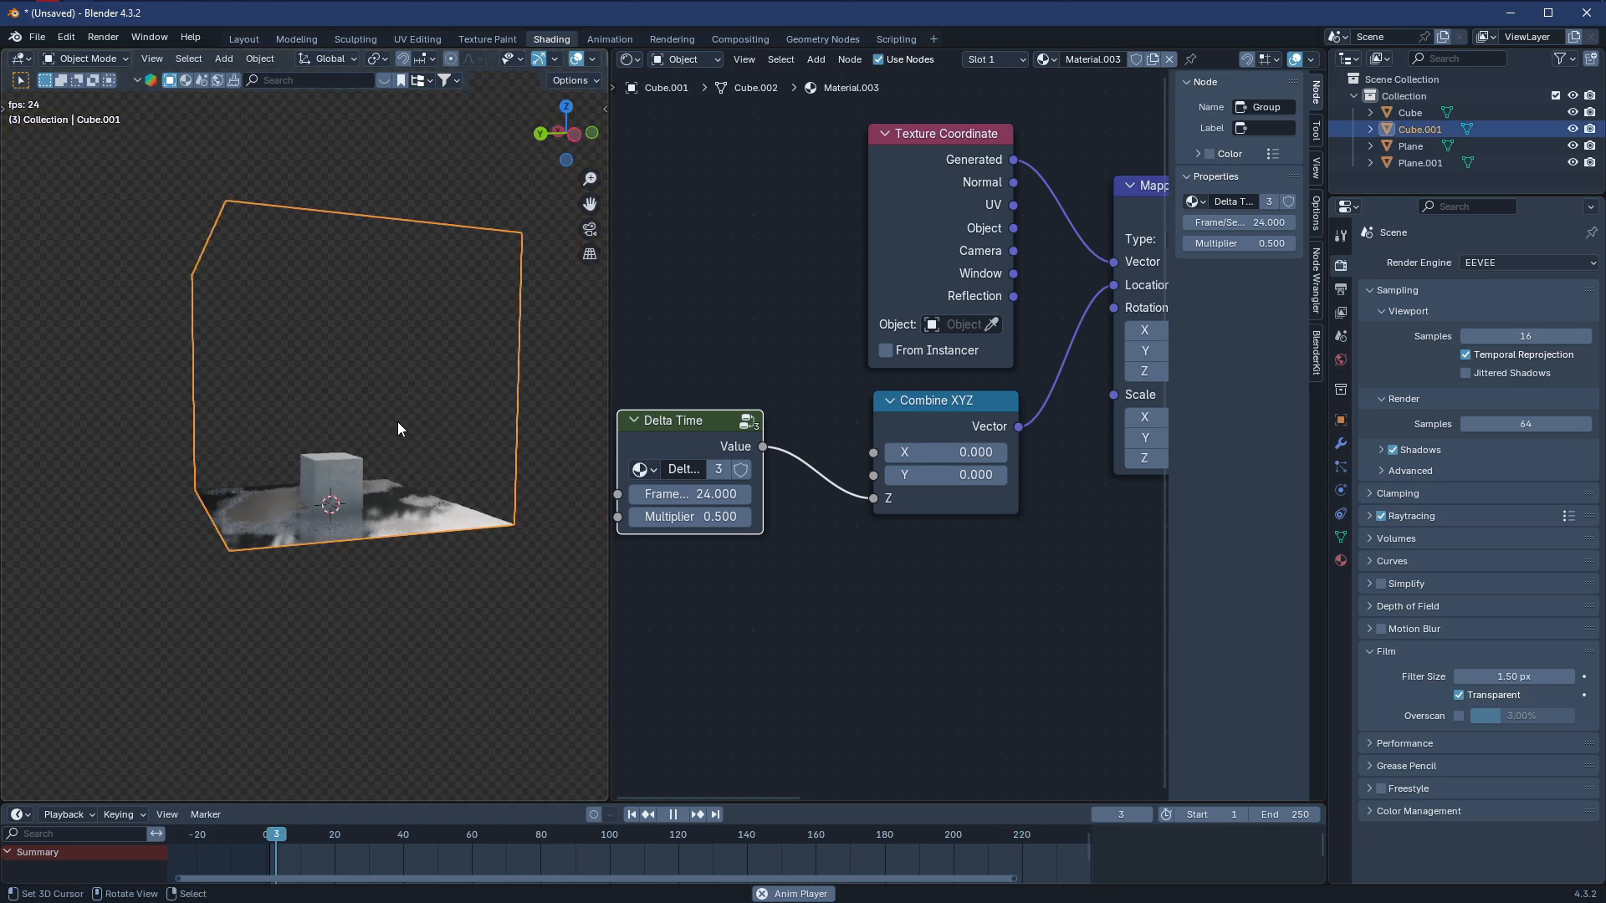
scroll(399, 423, "up", 4)
scroll(399, 431, "up", 2)
scroll(469, 405, "up", 2)
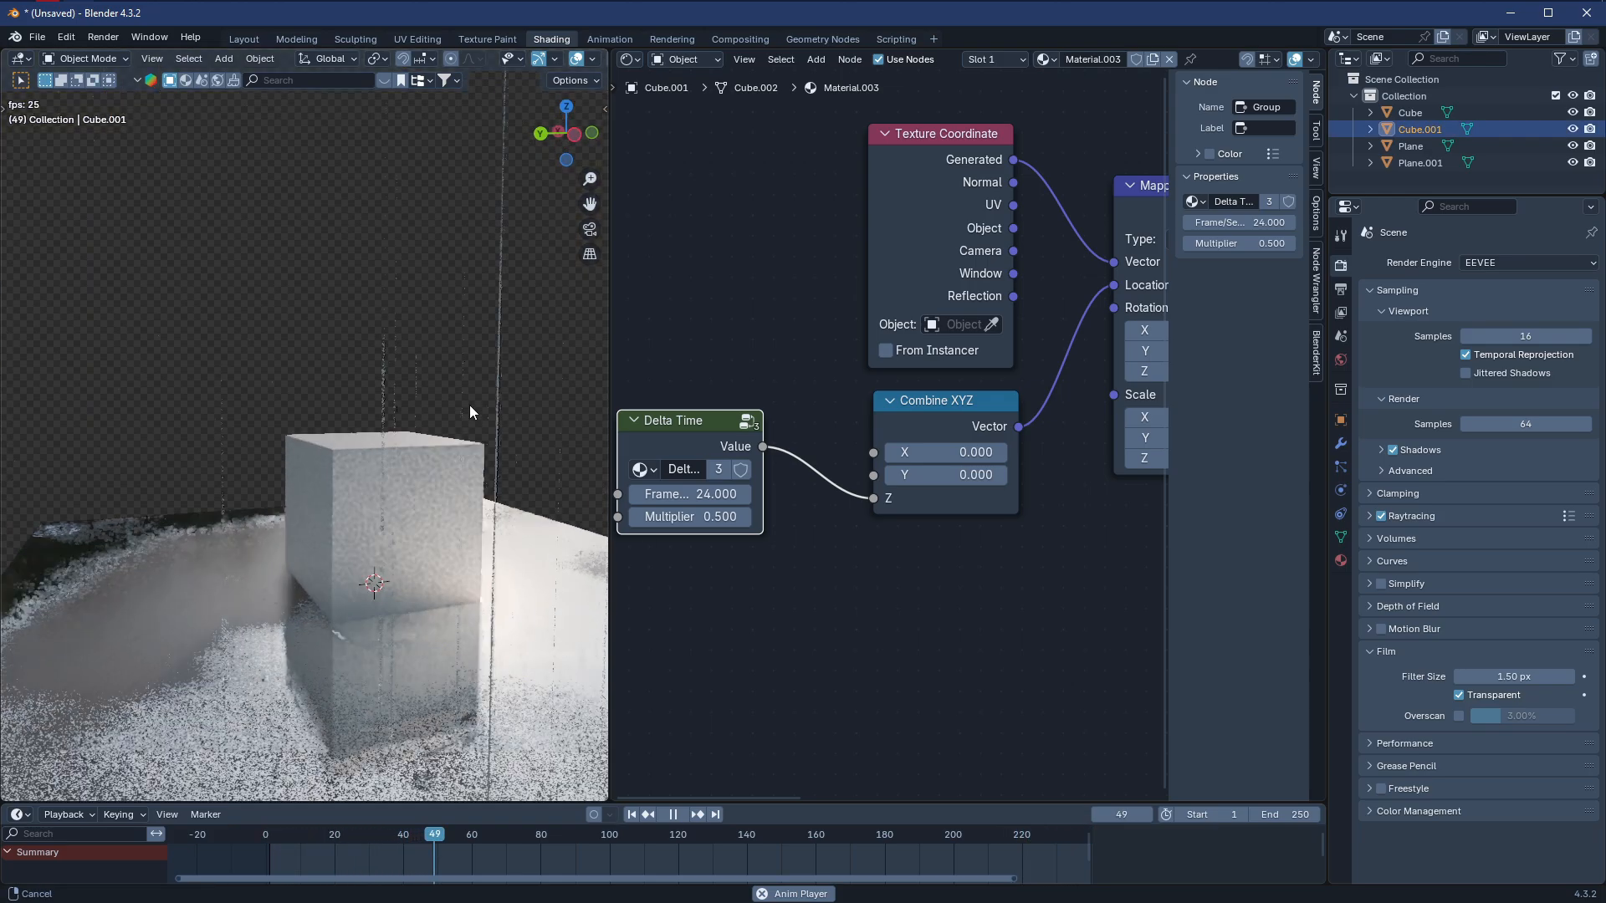
middle_click_drag(450, 526, 404, 410)
scroll(347, 513, "up", 2)
scroll(343, 495, "up", 2)
scroll(383, 500, "down", 3)
Examine the animated rain and rippling puddles around the cube in the Layout workspace, and stop the playback
left_click(244, 39)
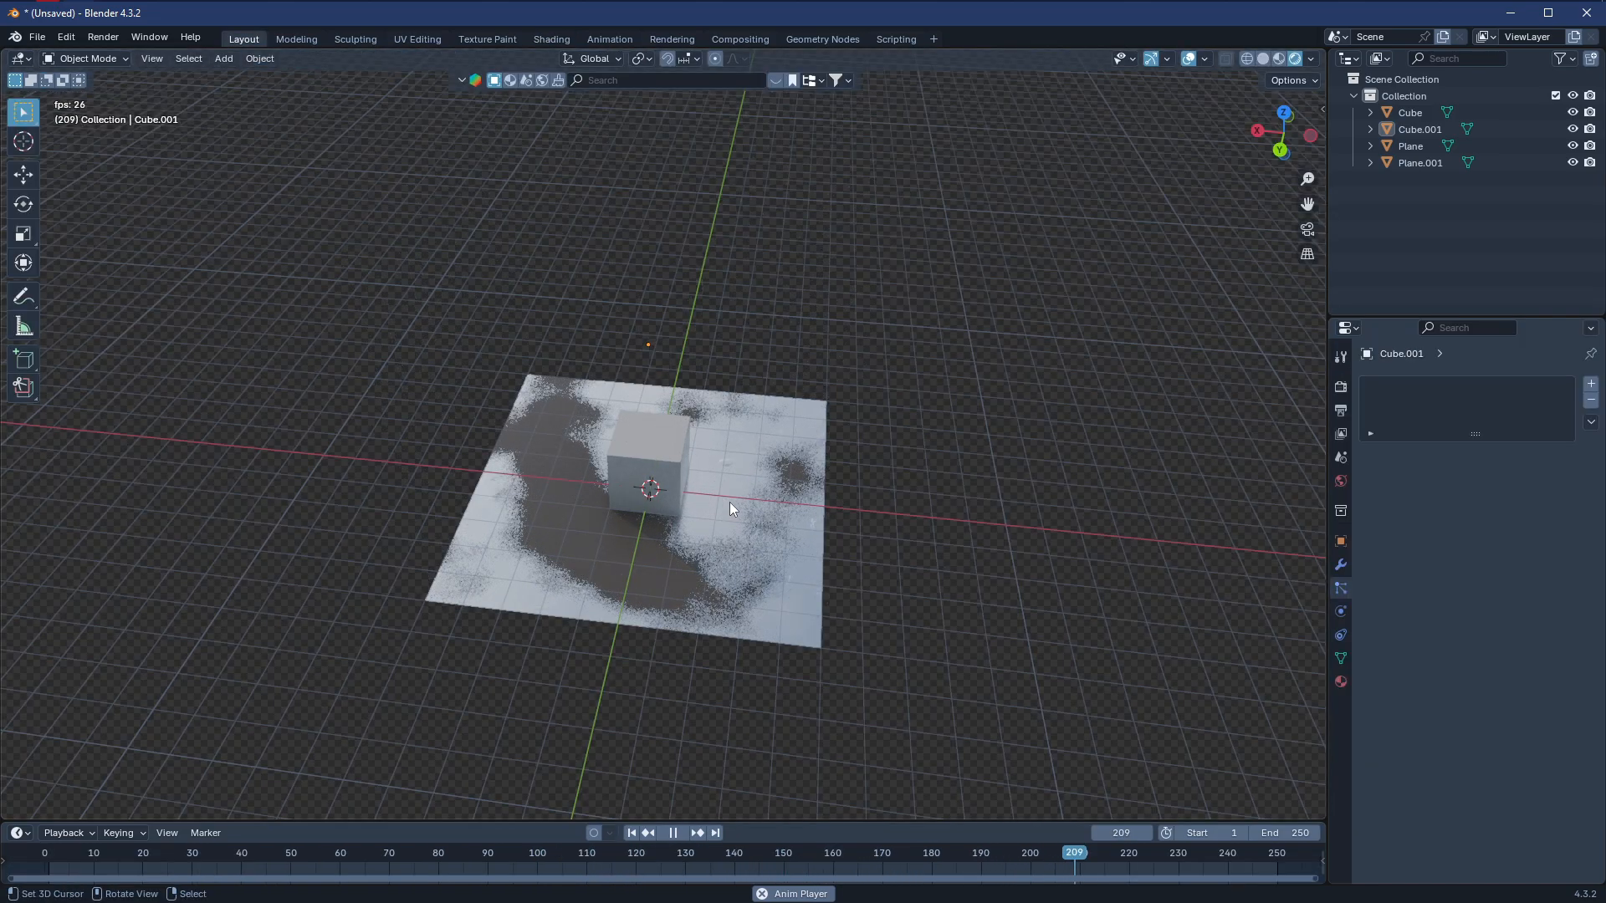
scroll(677, 470, "up", 5)
key("z")
mouse_move(930, 464)
middle_mouse_down()
mouse_move(697, 472)
mouse_move(913, 499)
middle_mouse_up()
scroll(839, 462, "down", 5)
left_click(674, 833)
scroll(740, 642, "down", 2)
scroll(836, 419, "up", 6)
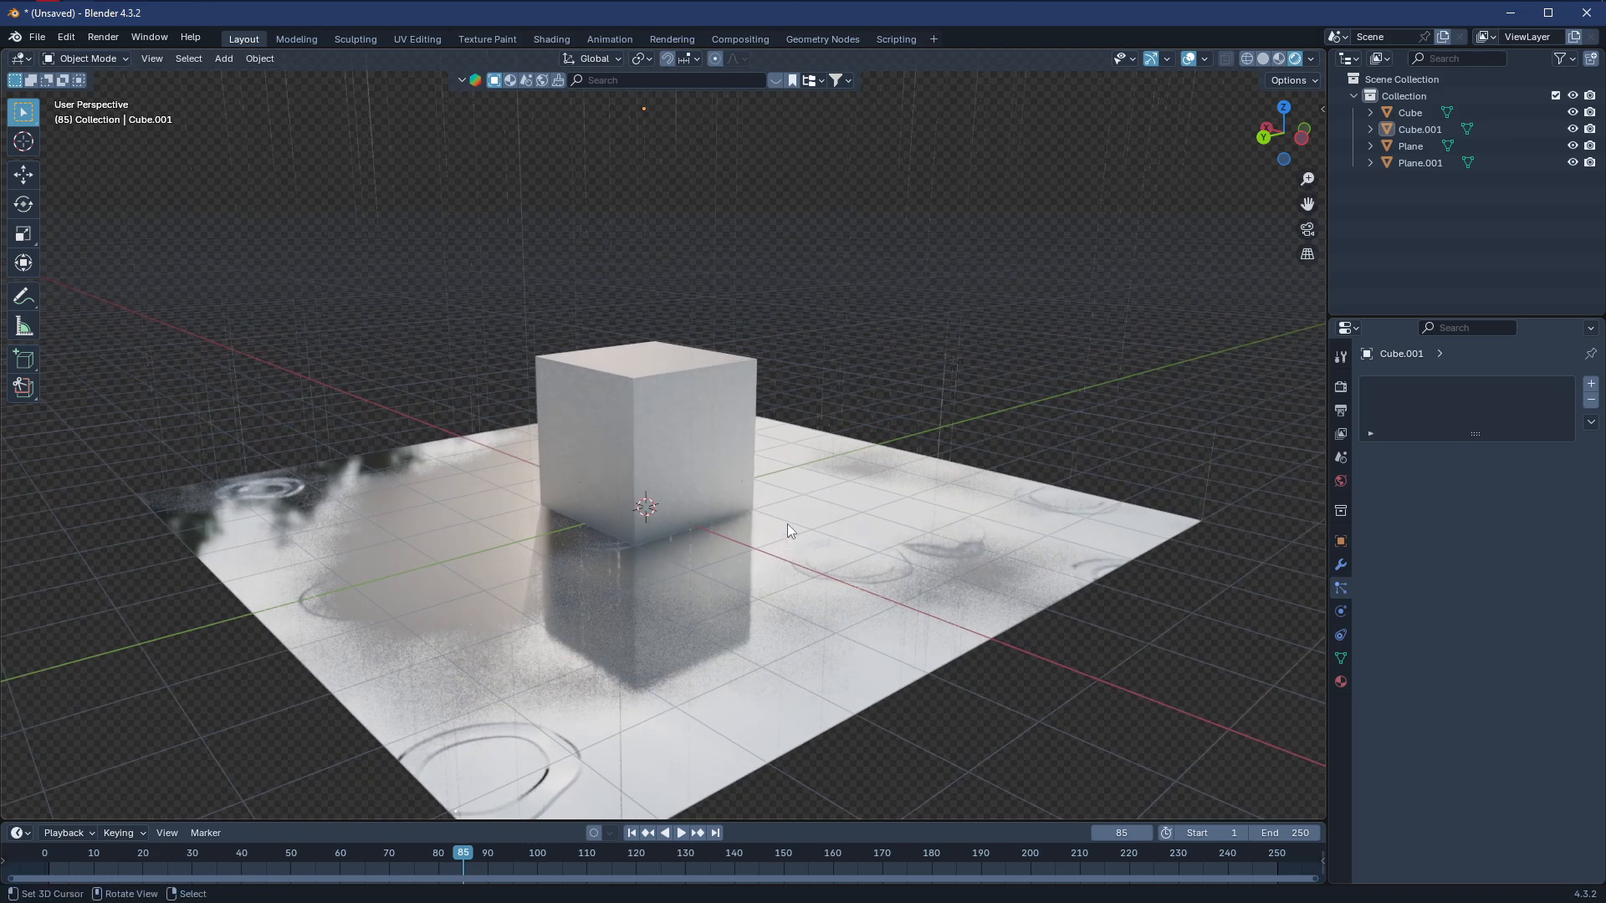
scroll(815, 637, "down", 2)
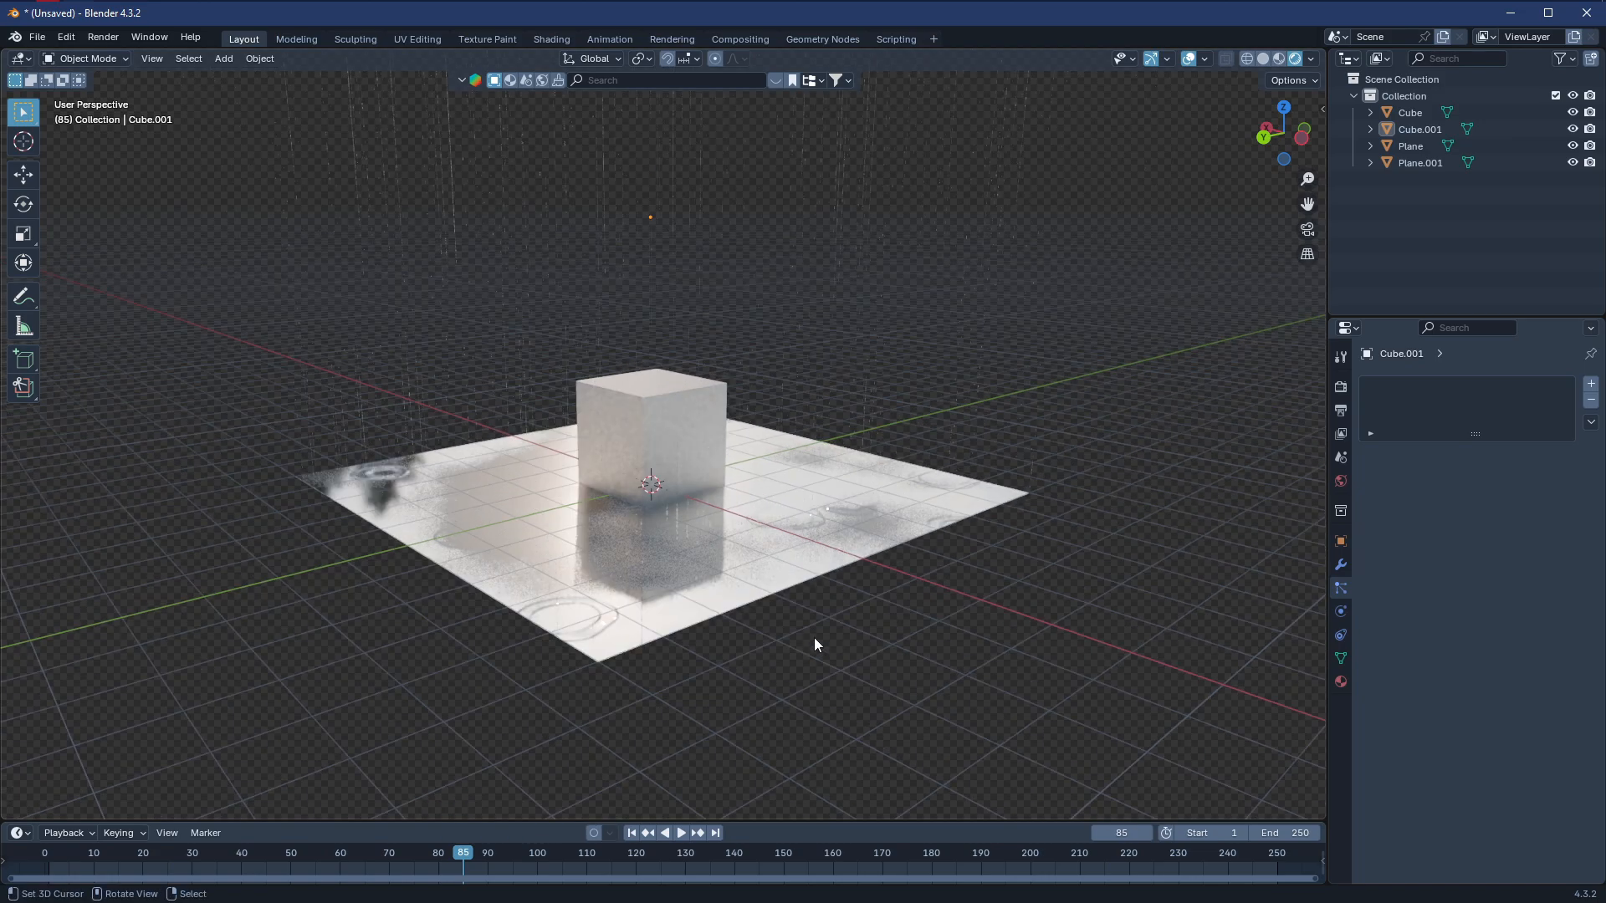
scroll(815, 637, "up", 2)
middle_click_drag(815, 638, 828, 577, "shift")
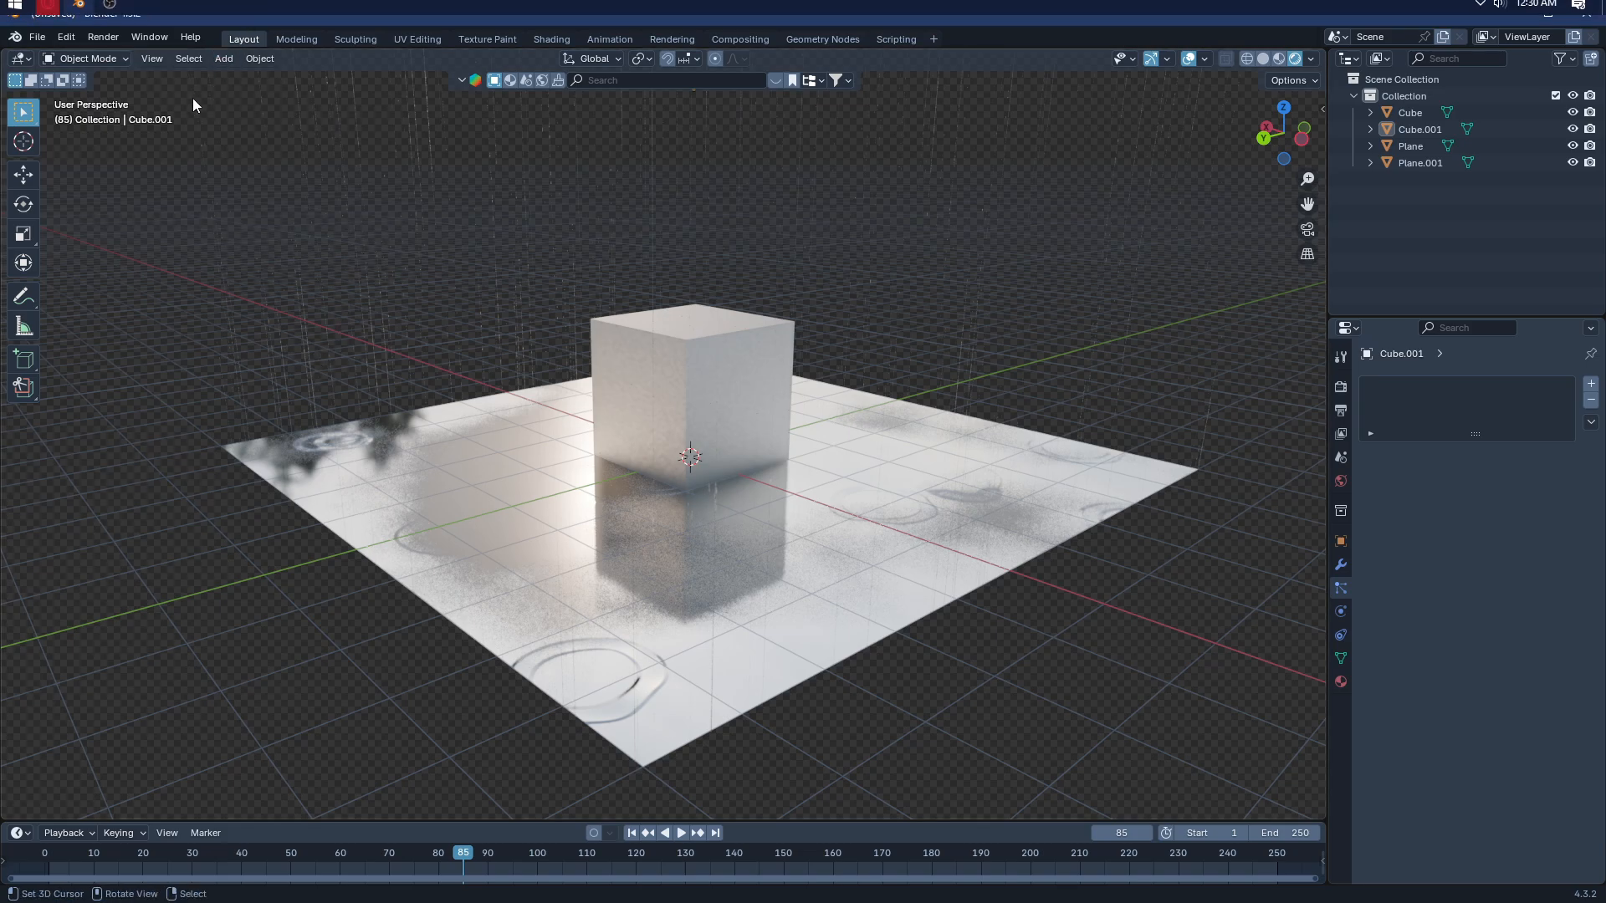
mouse_move(128, 12)
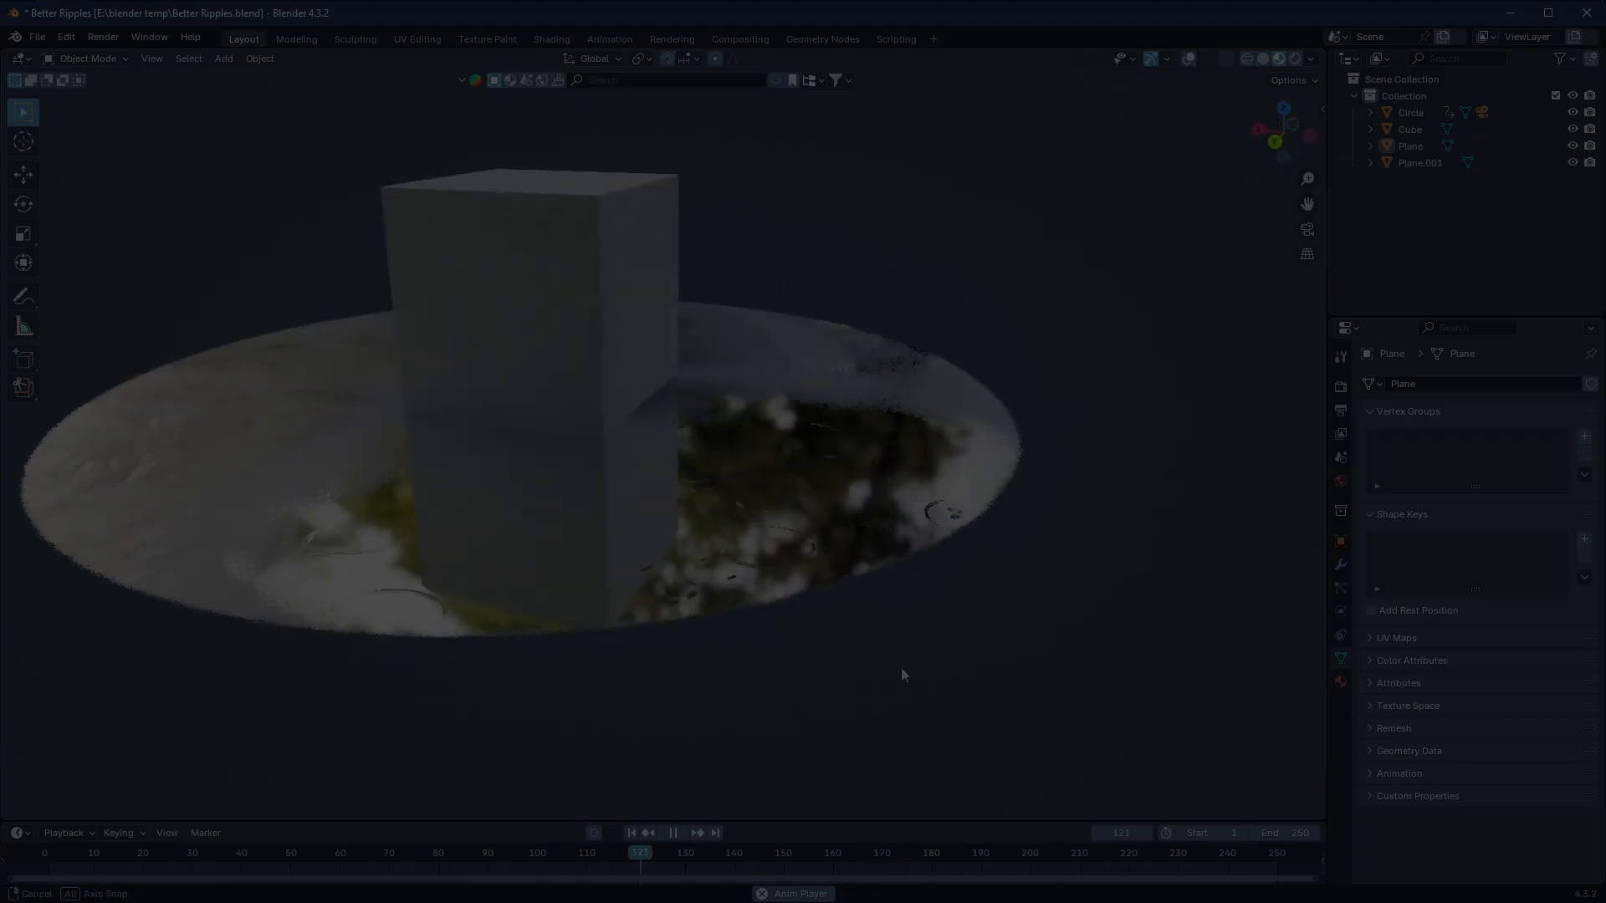